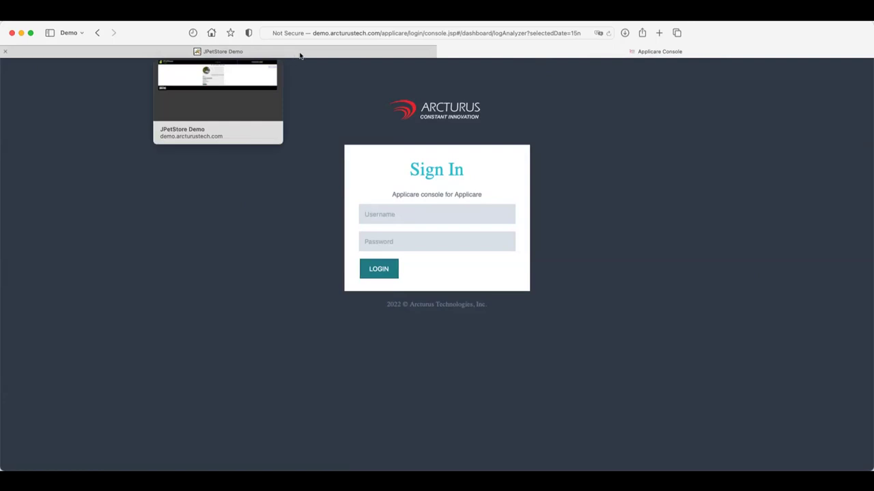
Visit the Applicare Console sign-in page, then return to the JPetStore Large Angelfish (EST-1) item page.
click(299, 55)
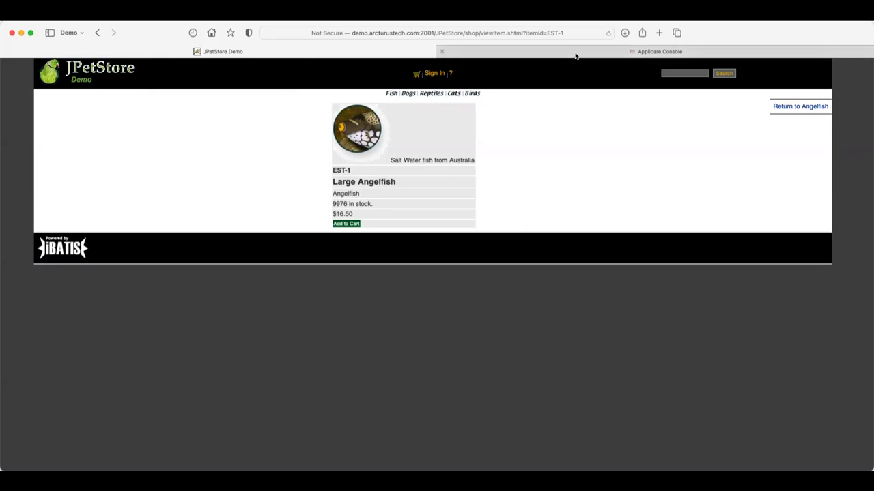
mouse_move(575, 56)
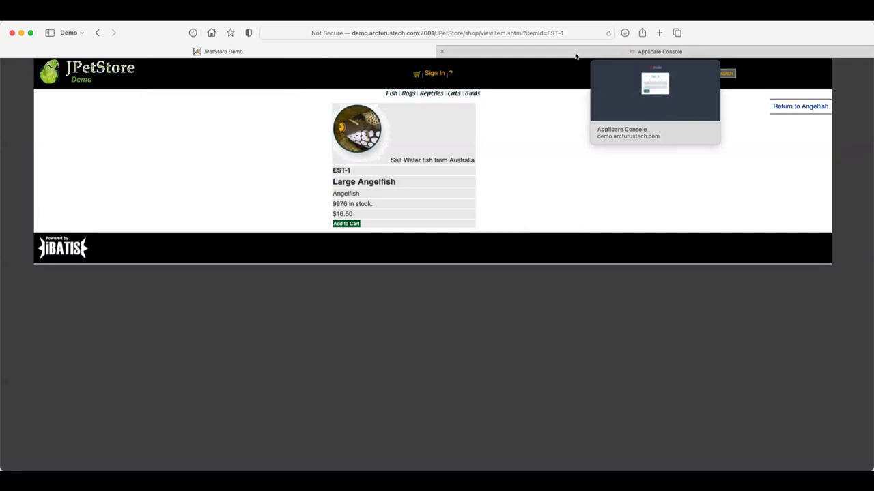
click(576, 56)
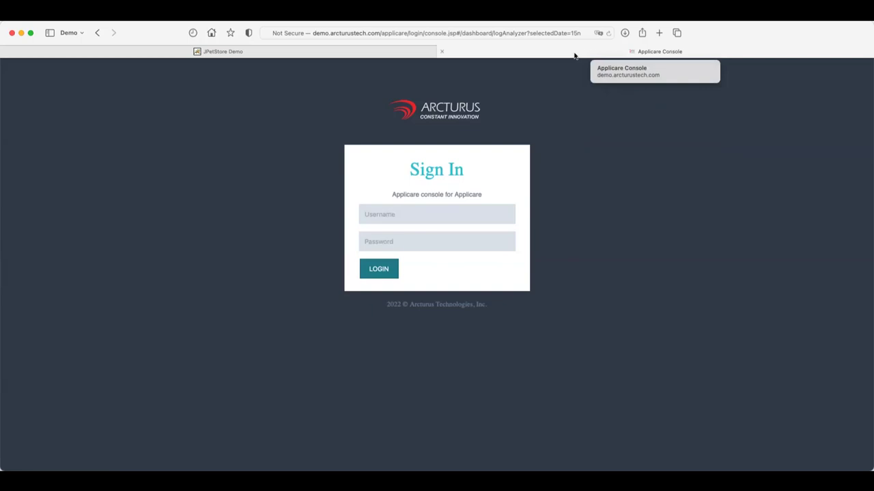
click(454, 212)
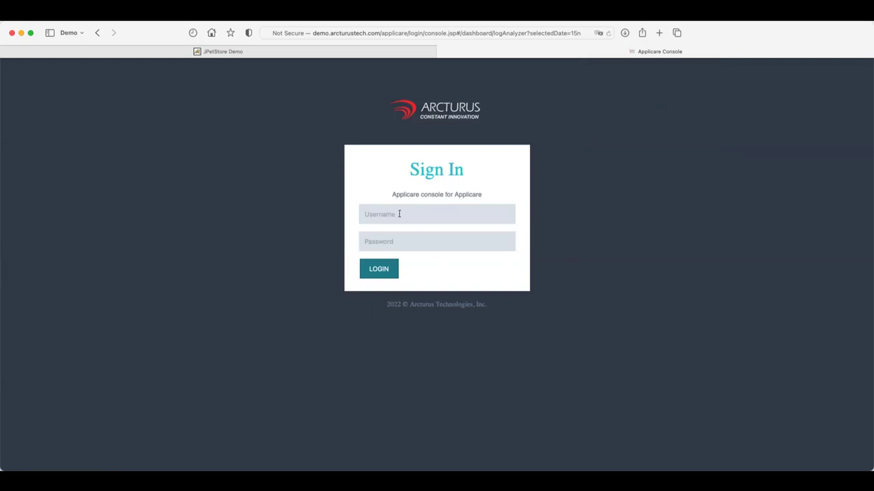
click(228, 167)
click(254, 55)
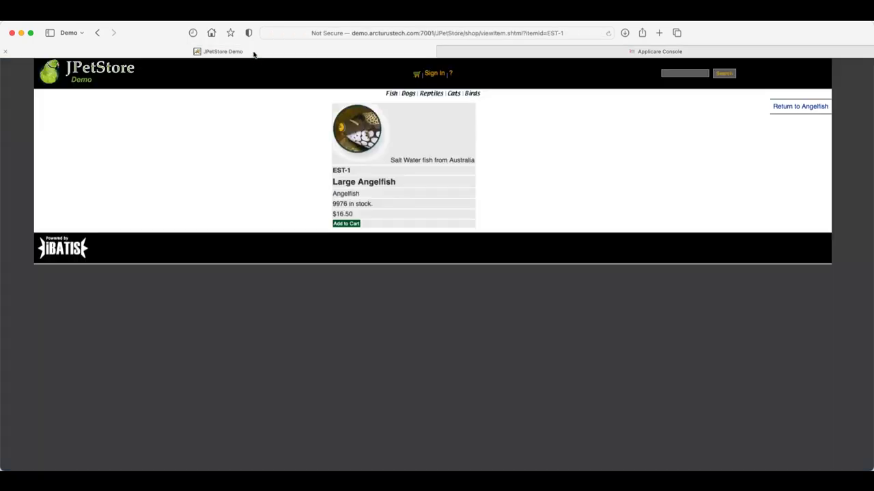
Go to the JPetStore main page and copy its web address.
click(76, 79)
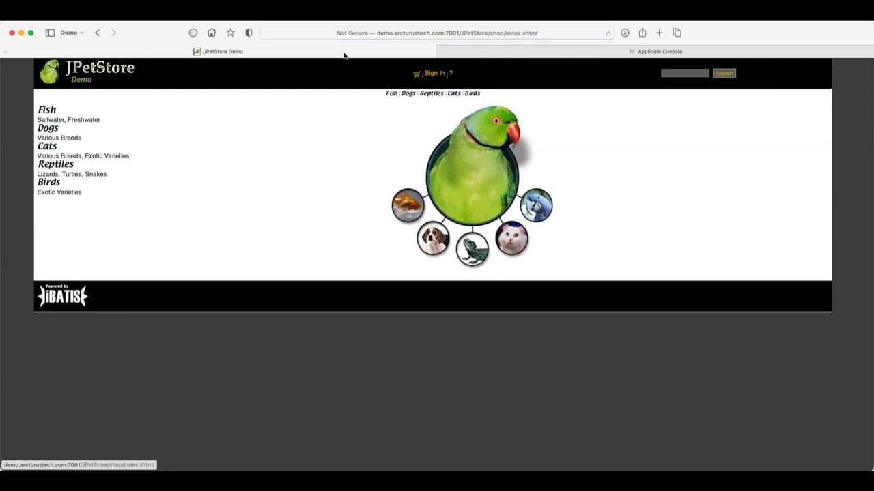
click(391, 34)
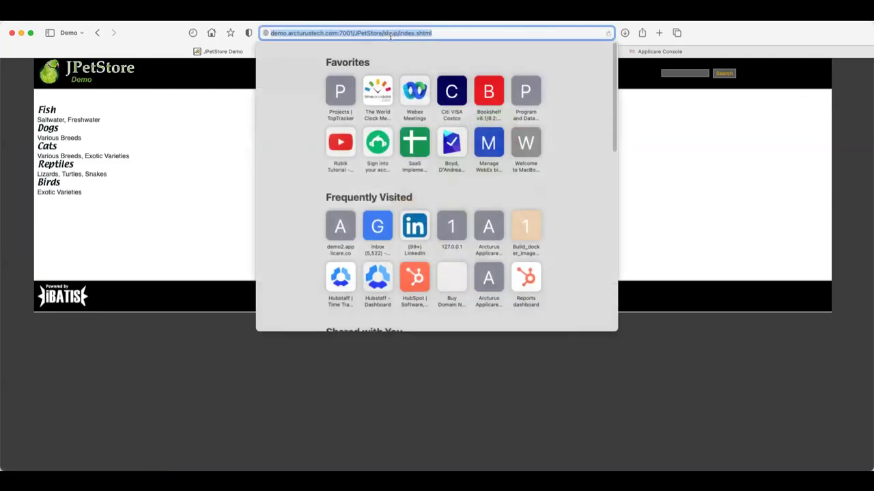
right_click(390, 35)
click(409, 51)
key(Escape)
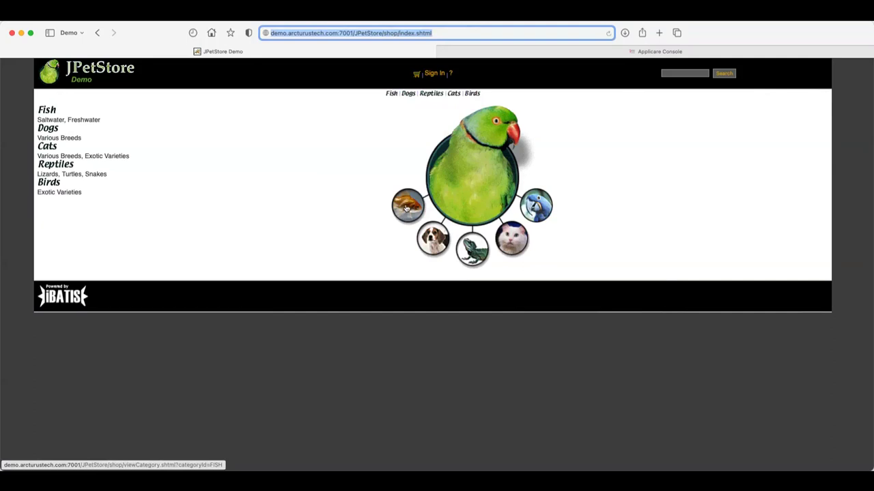
Browse Fish to the Angelfish item EST-1, then open the Tiger Shark product FI-SW-02.
click(407, 207)
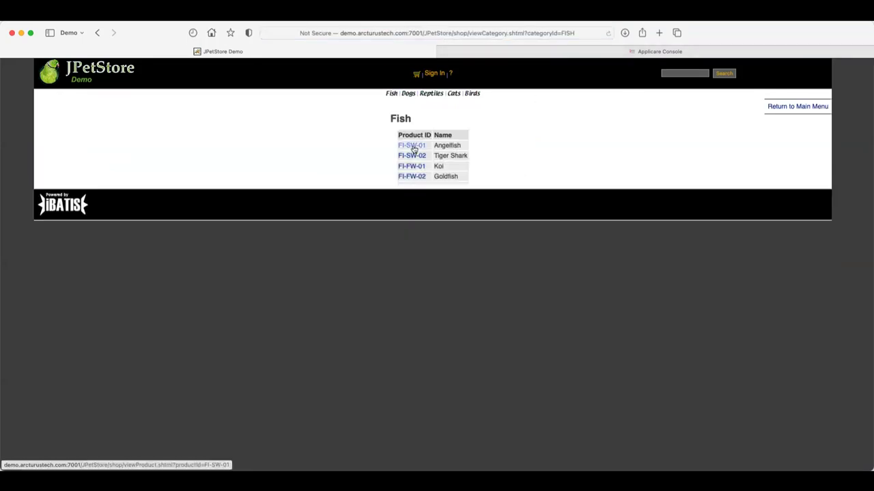
click(412, 147)
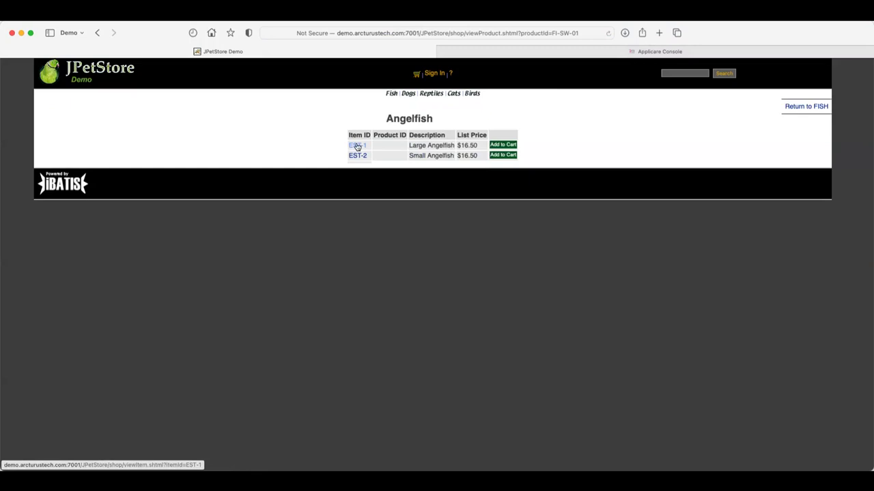
click(357, 148)
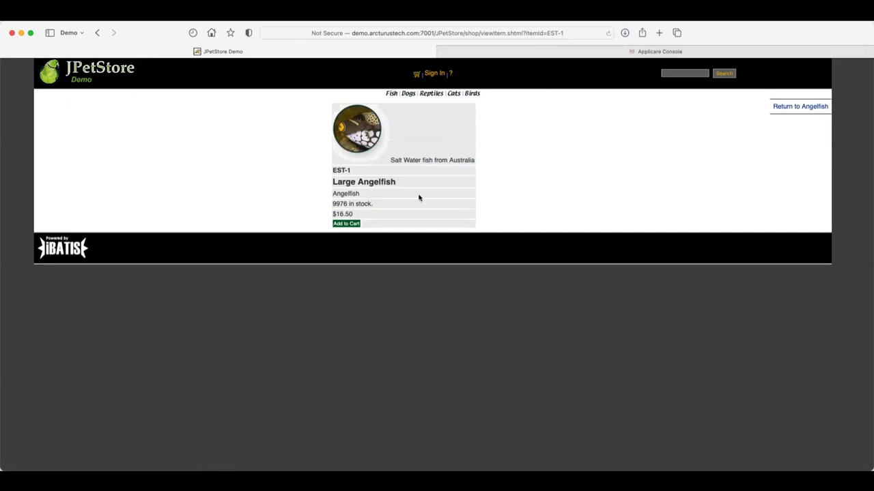
click(390, 95)
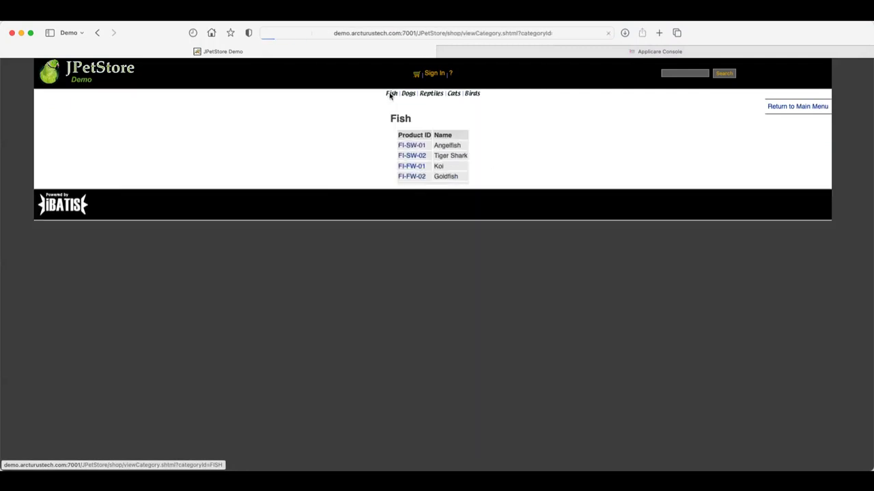
click(410, 157)
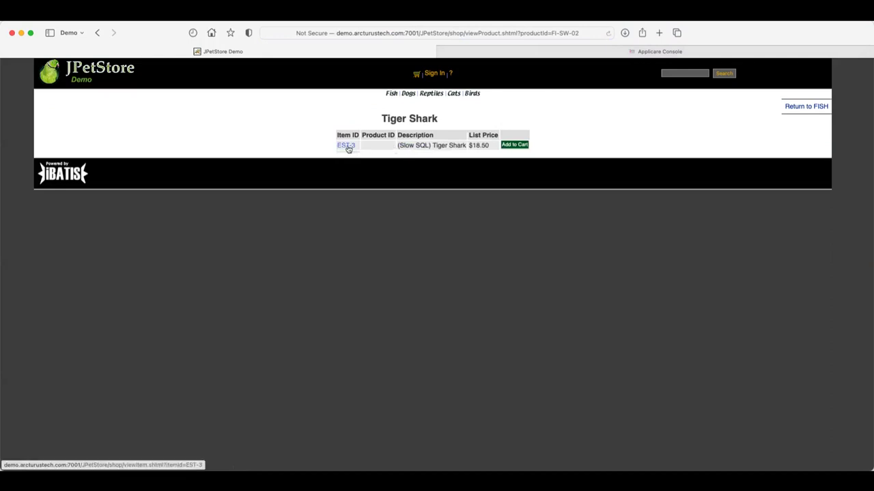
Open the Tiger Shark item EST-3 (9963 in stock), then go to the Applicare Console tab.
click(346, 146)
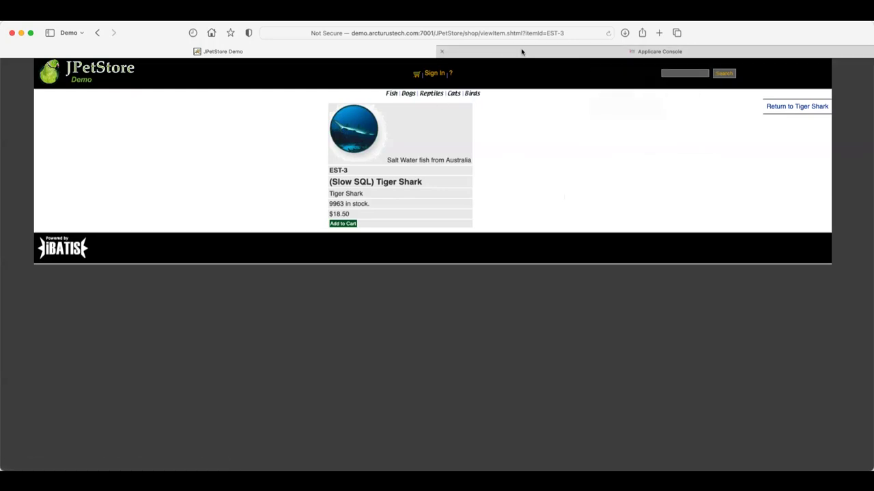
click(522, 51)
Sign in to Applicare Console with the saved admin login.
click(380, 215)
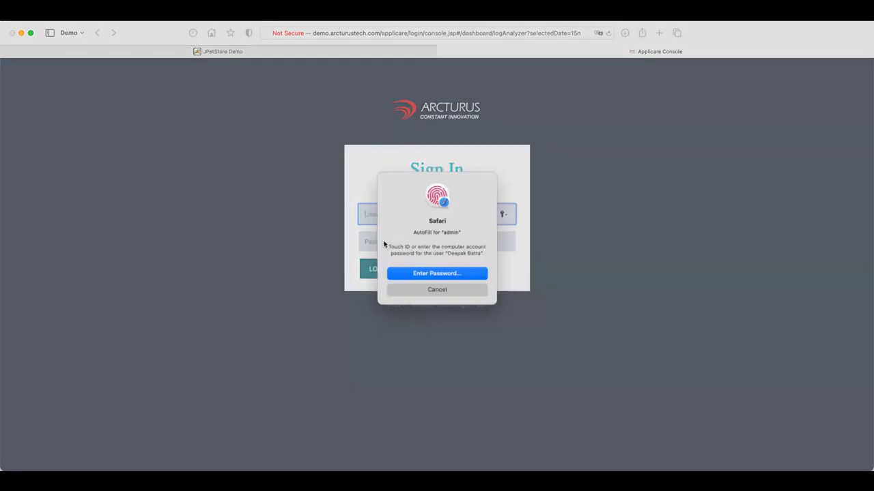
click(384, 243)
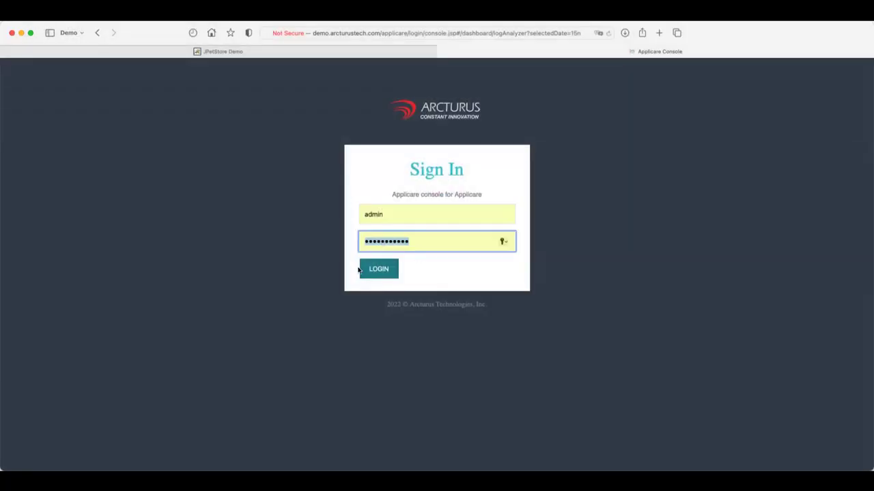
click(379, 271)
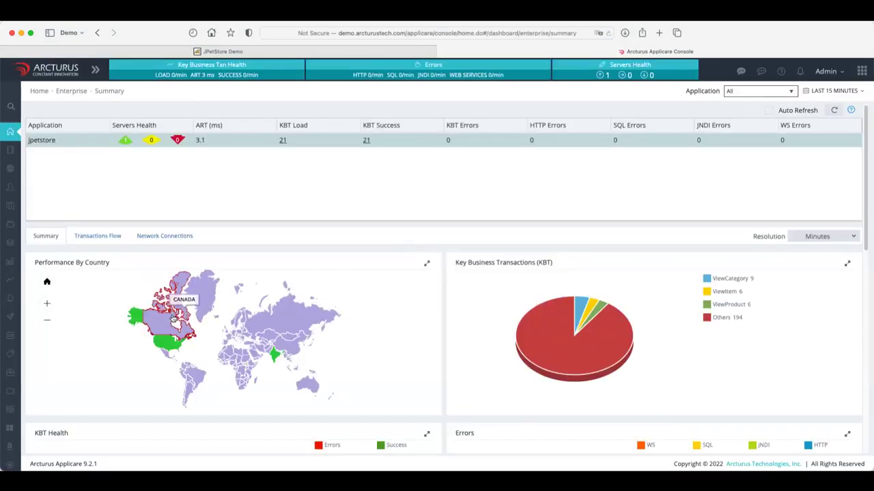
Reload the Enterprise Summary dashboard.
mouse_move(170, 345)
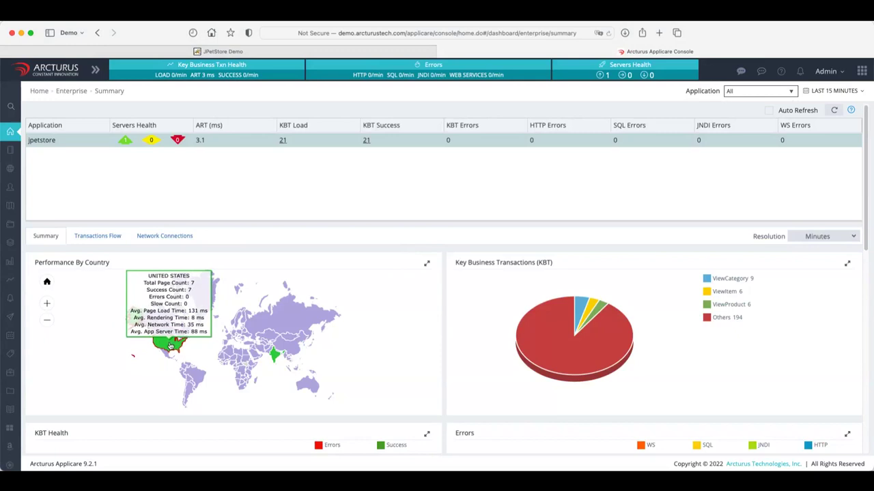
mouse_move(279, 357)
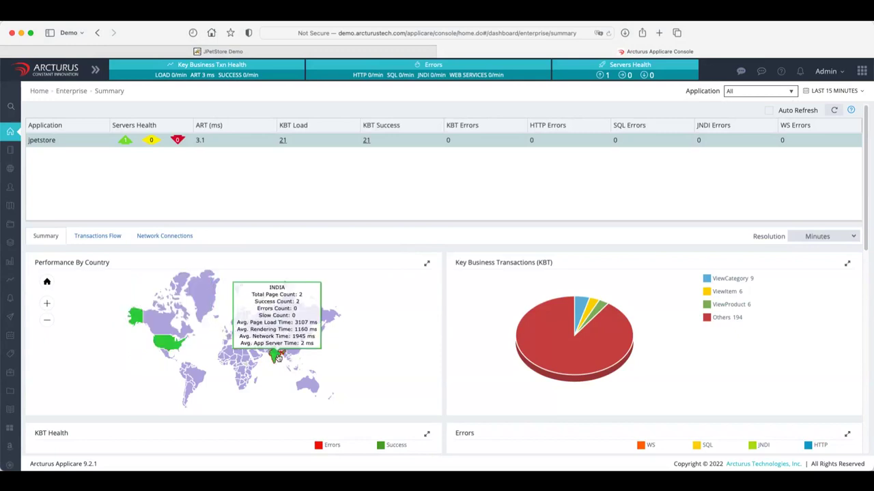
mouse_move(597, 311)
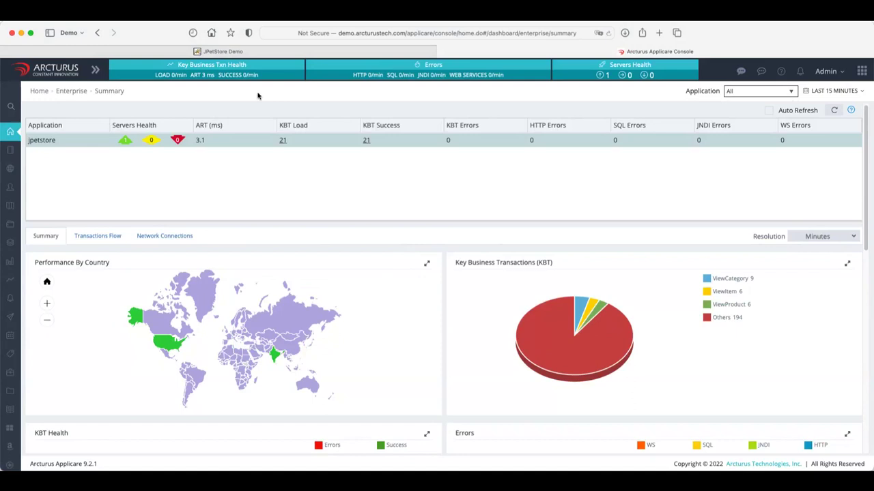
click(609, 32)
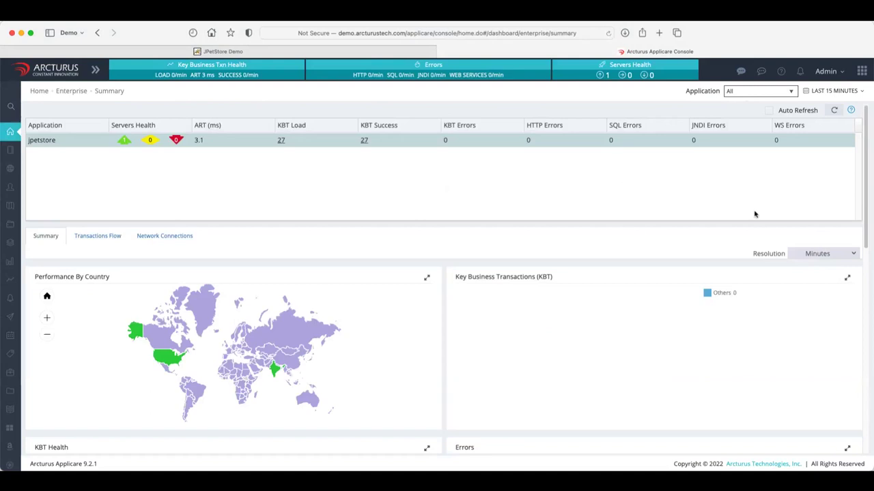
scroll(677, 347, down, 10)
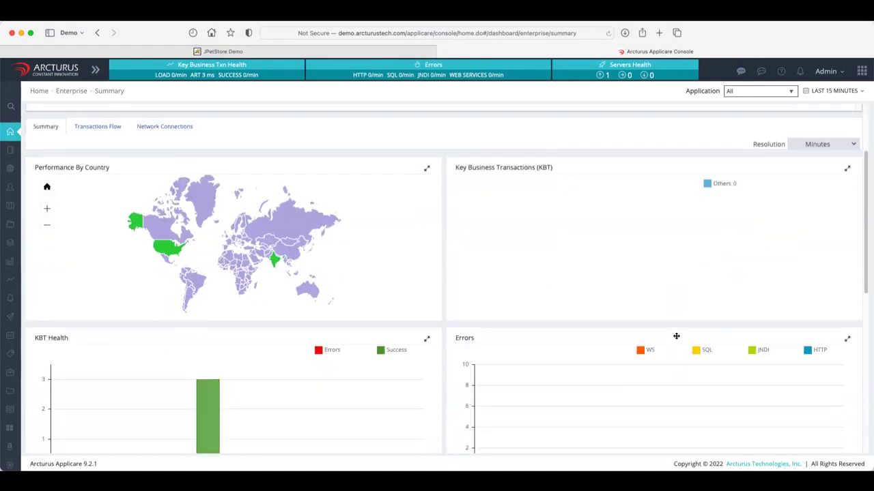
scroll(676, 338, up, 7)
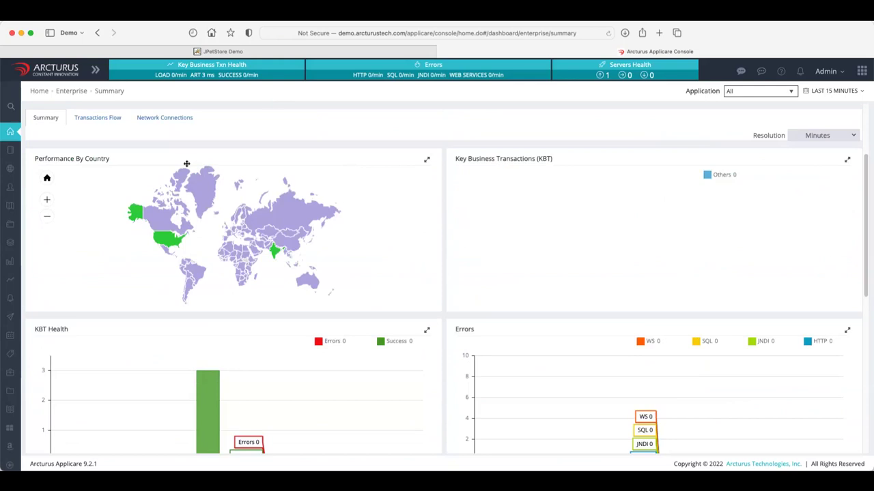
scroll(283, 153, up, 3)
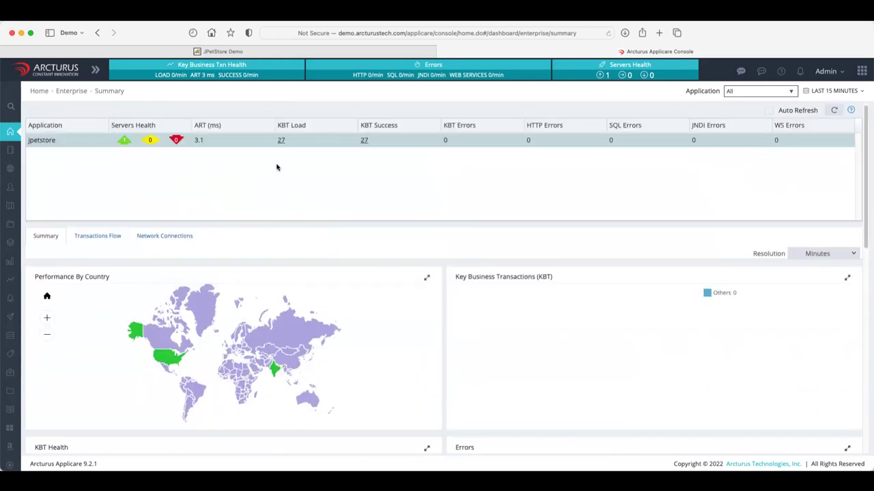
Select jpetstore, refresh, and review the KBT Health, Errors, Servers, CPU, Memory and Heap charts.
click(80, 140)
click(79, 142)
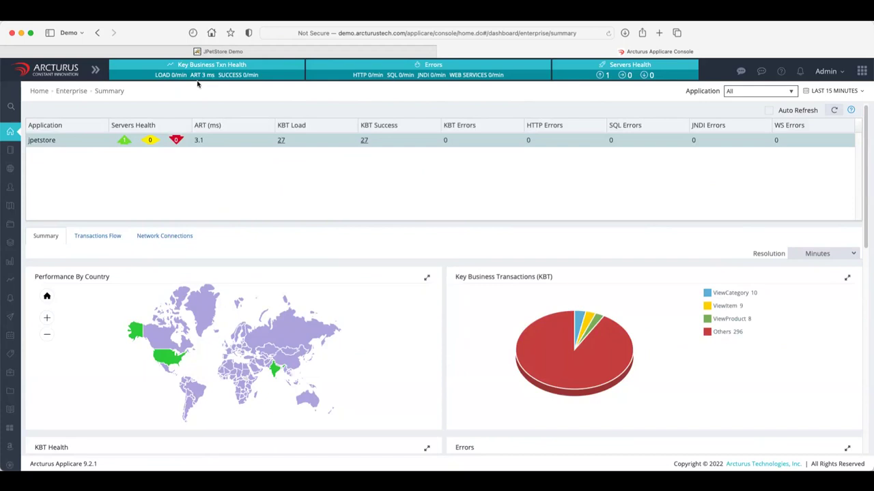
click(606, 34)
scroll(451, 287, down, 3)
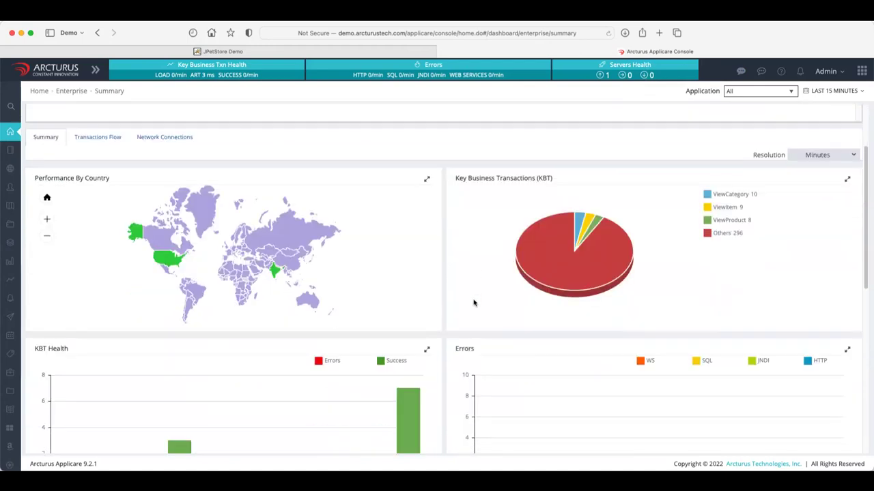
scroll(473, 303, down, 1)
mouse_move(591, 247)
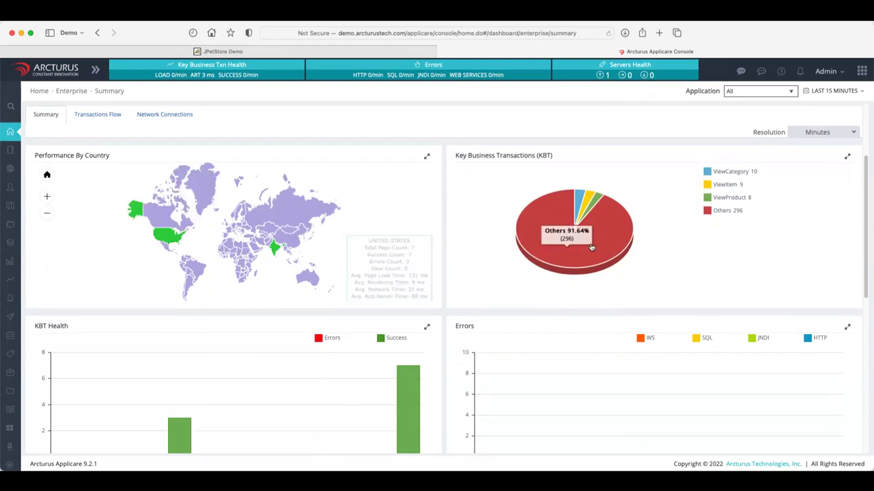
scroll(616, 306, down, 4)
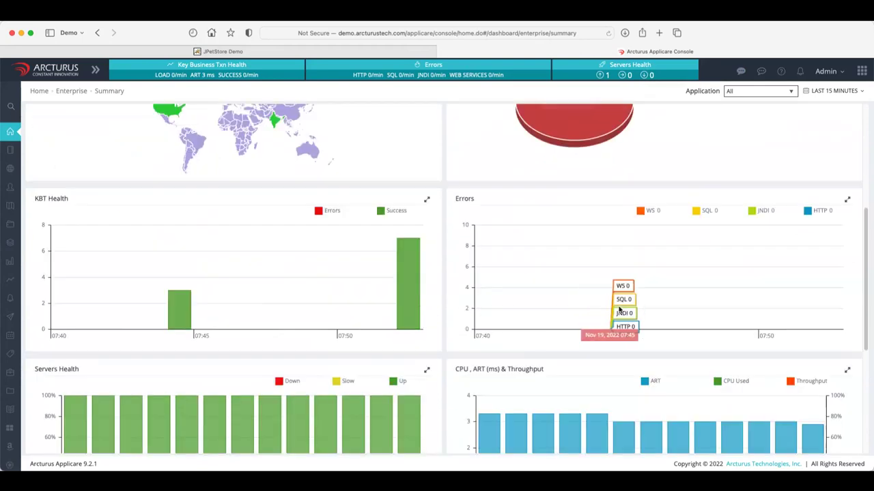
mouse_move(413, 254)
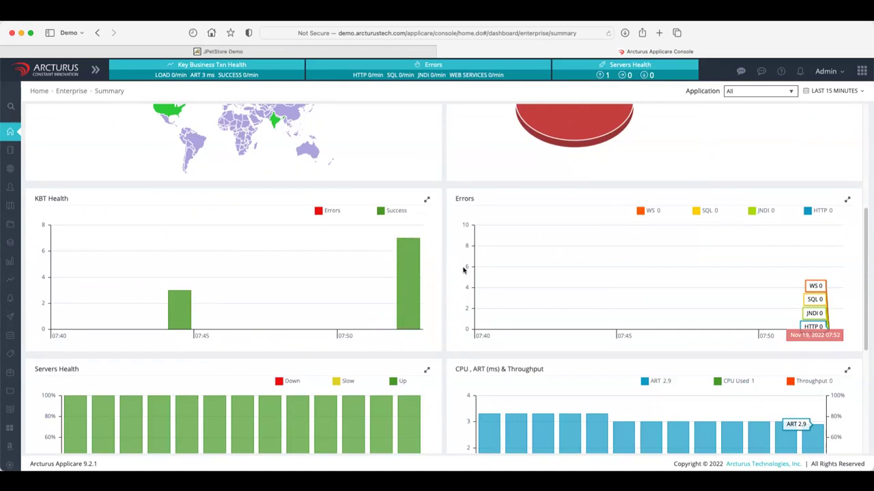
scroll(702, 278, down, 3)
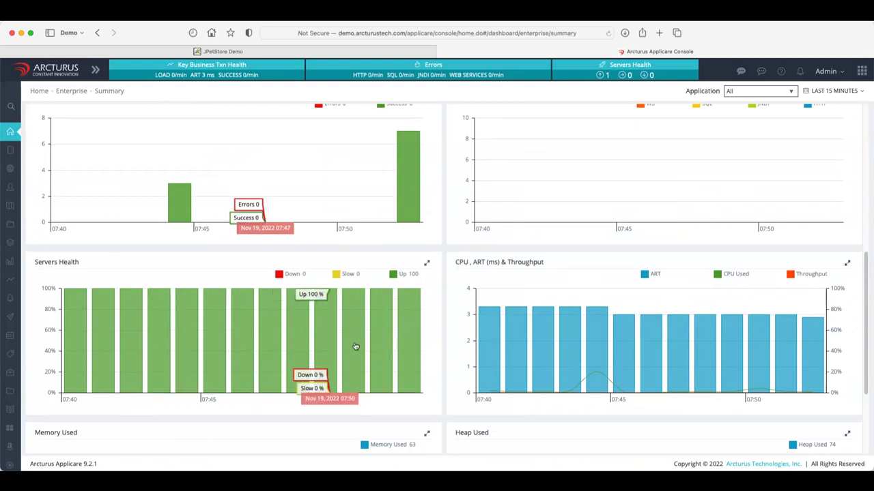
scroll(355, 347, down, 3)
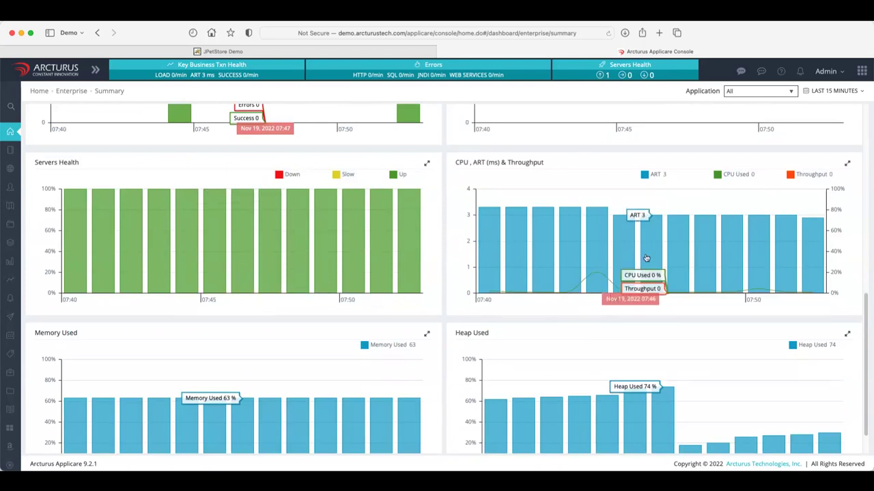
Switch the time range to Last 3 hours and scroll through the resulting charts.
click(836, 90)
click(819, 155)
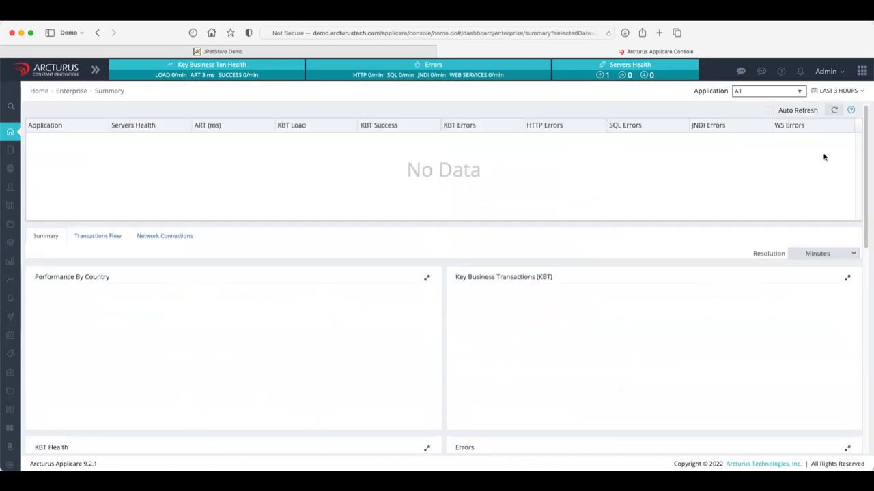
scroll(412, 323, down, 10)
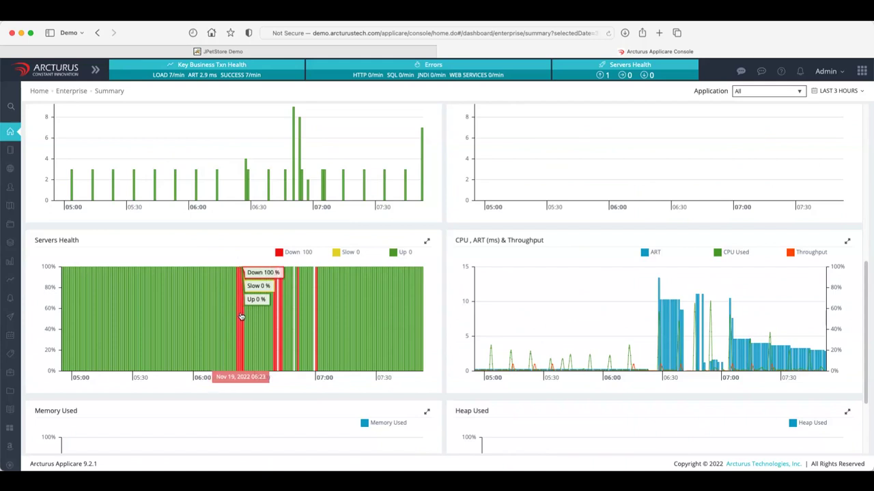
scroll(564, 328, up, 1)
scroll(574, 331, up, 1)
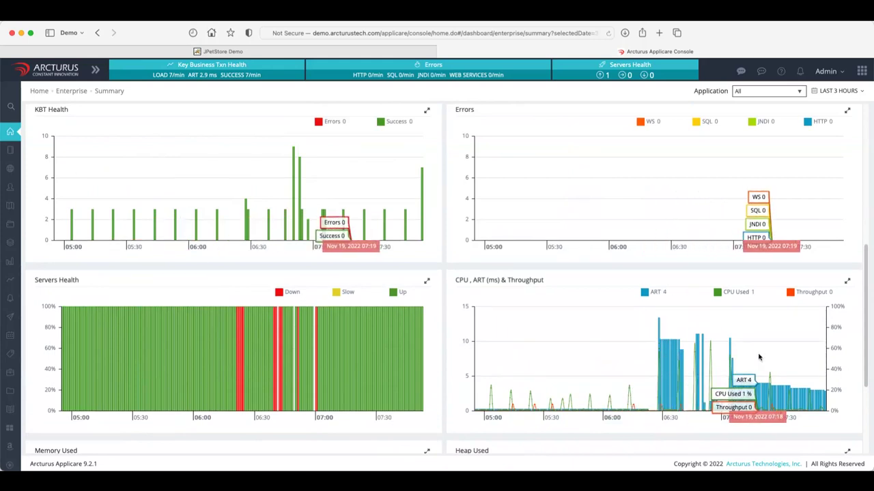
scroll(761, 351, up, 10)
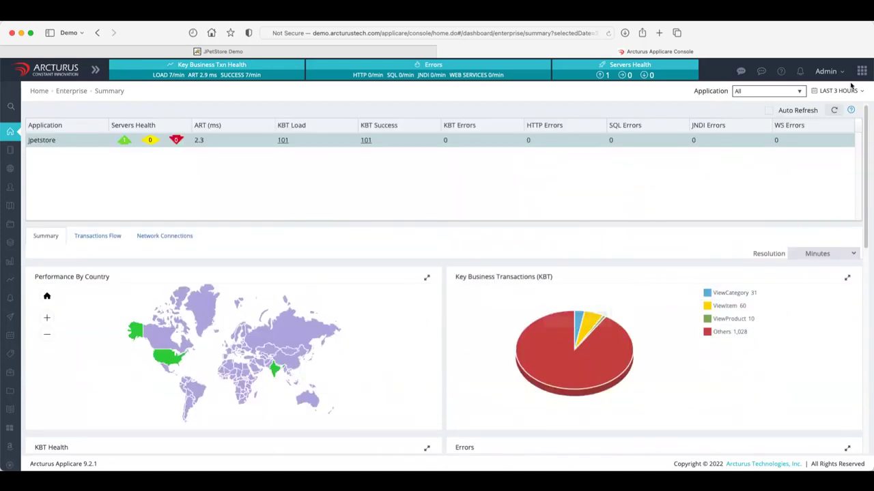
Set the time range to Last 15 minutes and scroll down to the Memory and Heap charts.
click(849, 91)
click(829, 109)
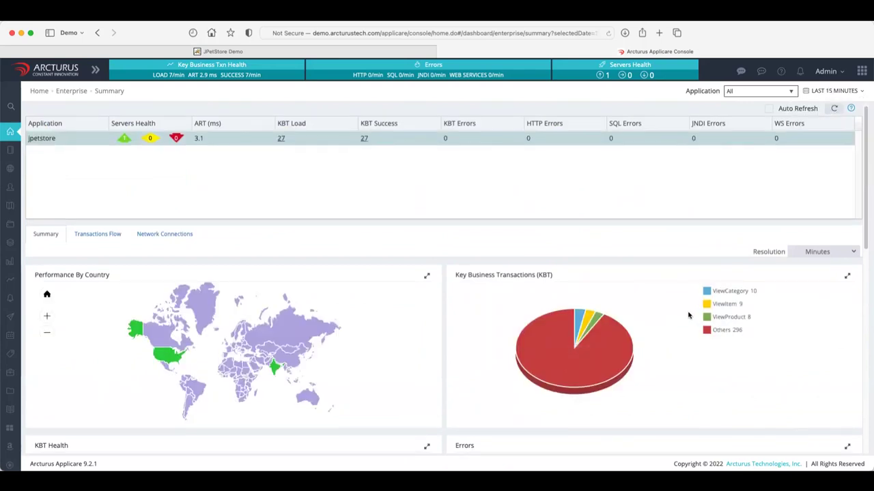
scroll(689, 314, down, 10)
scroll(688, 314, down, 1)
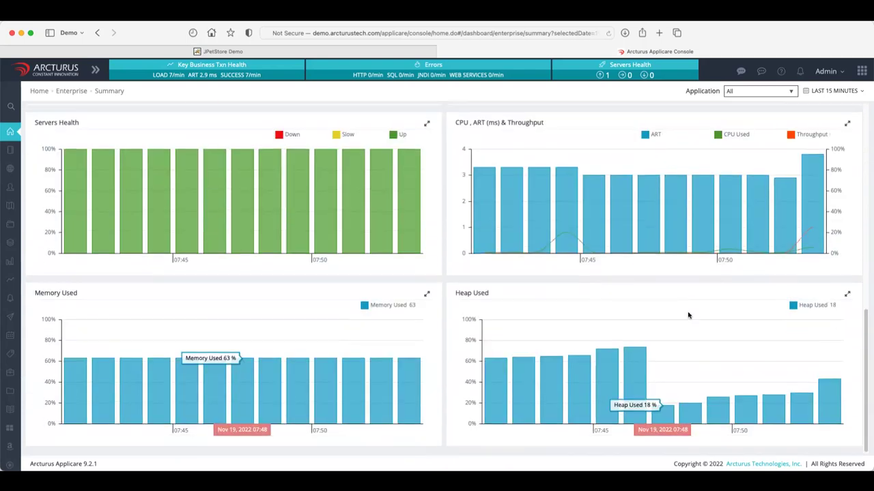
mouse_move(657, 252)
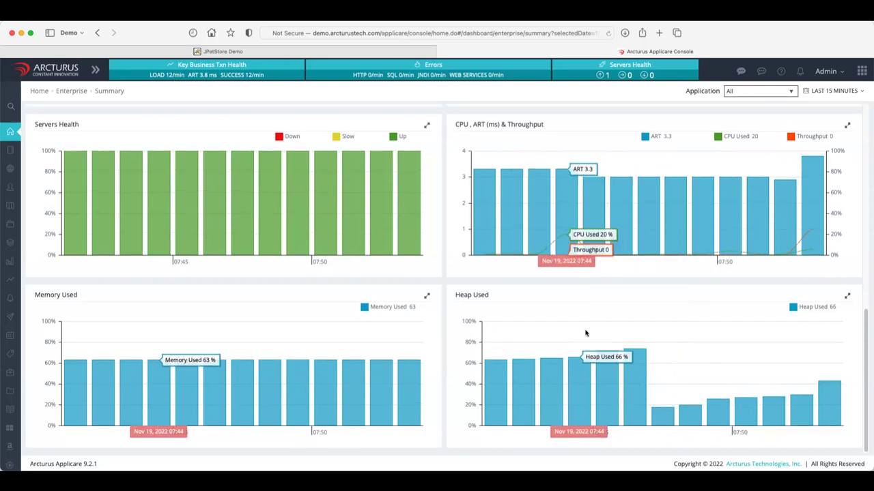
scroll(585, 334, up, 1)
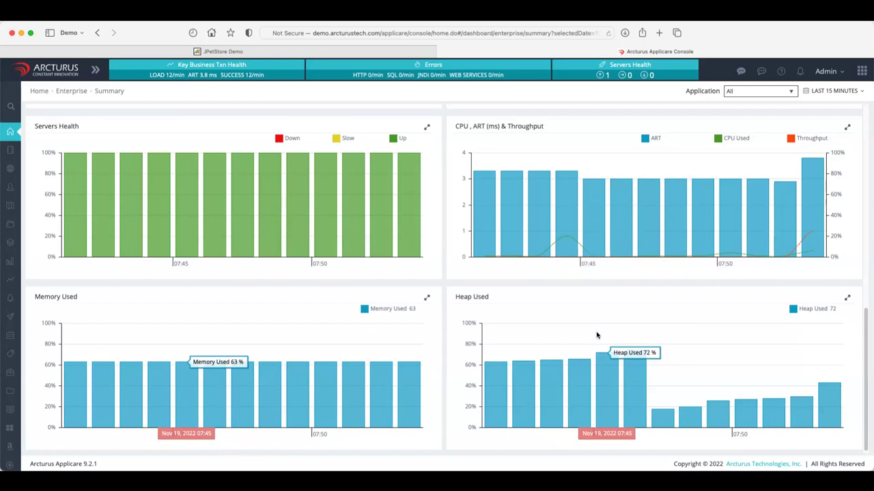
scroll(596, 338, up, 6)
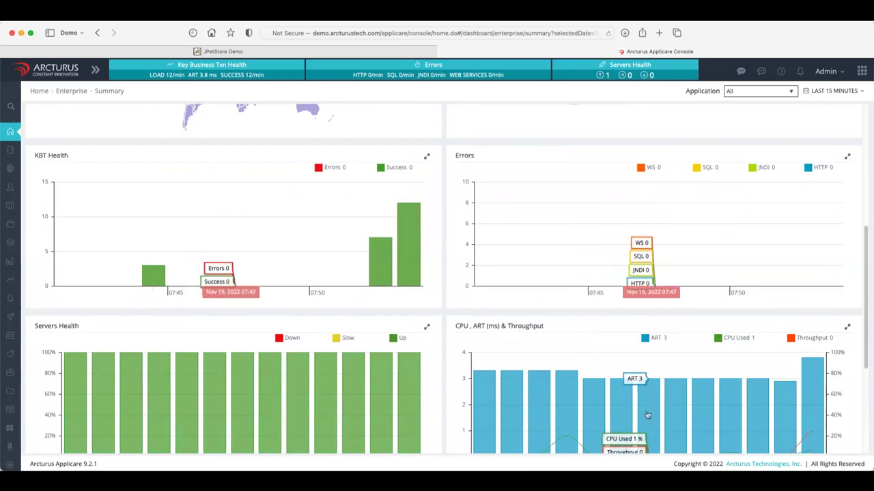
scroll(584, 348, up, 9)
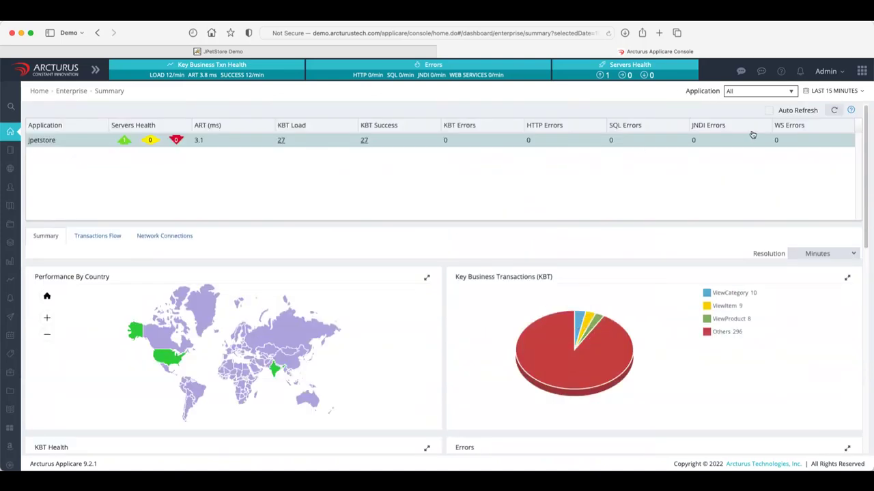
Filter the dashboard to jpetstore and scroll down to the Performance By Country map.
click(763, 91)
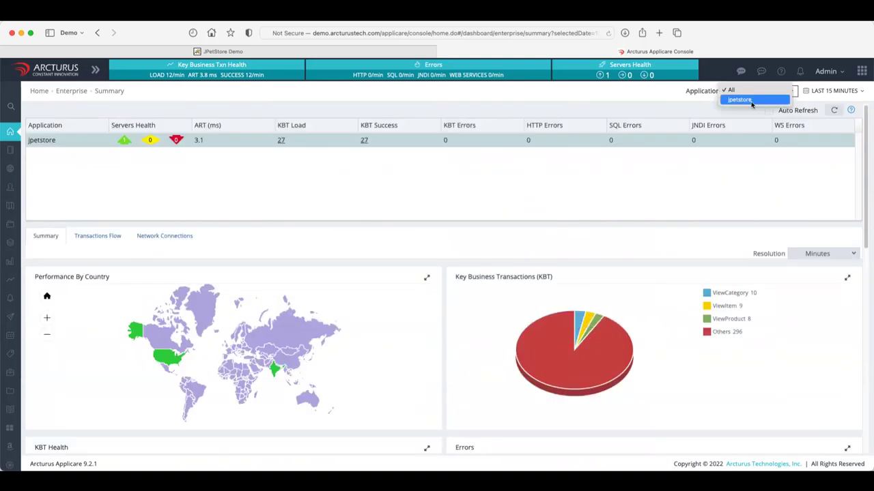
click(751, 101)
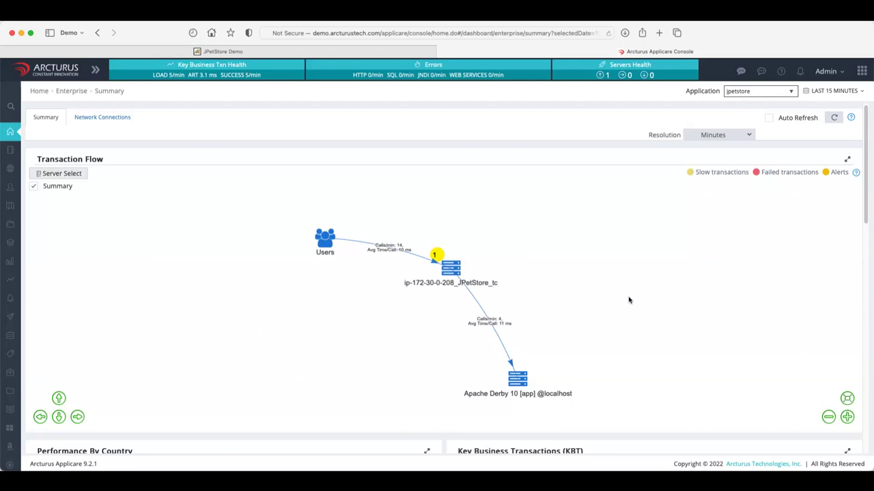
mouse_move(376, 246)
mouse_move(495, 328)
drag(866, 221, 865, 227)
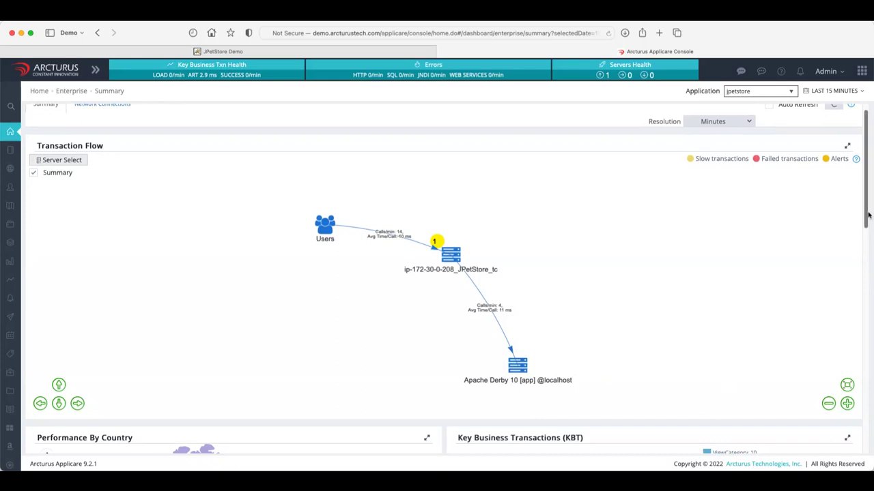
drag(868, 216, 868, 320)
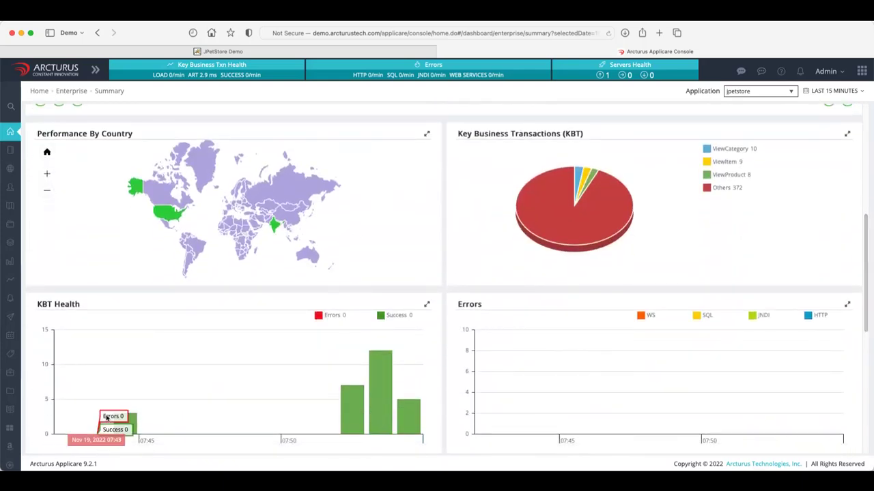
mouse_move(172, 217)
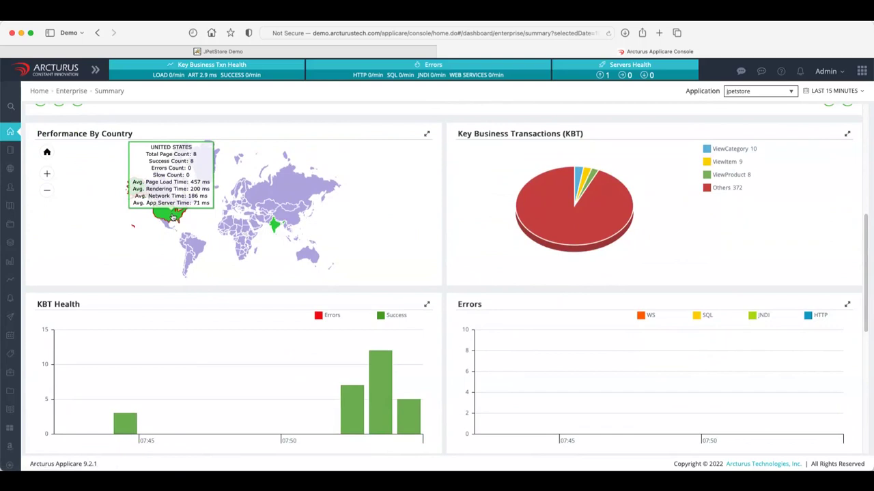
Drill from the United States on the world map into Virginia's realtime transactions.
click(173, 217)
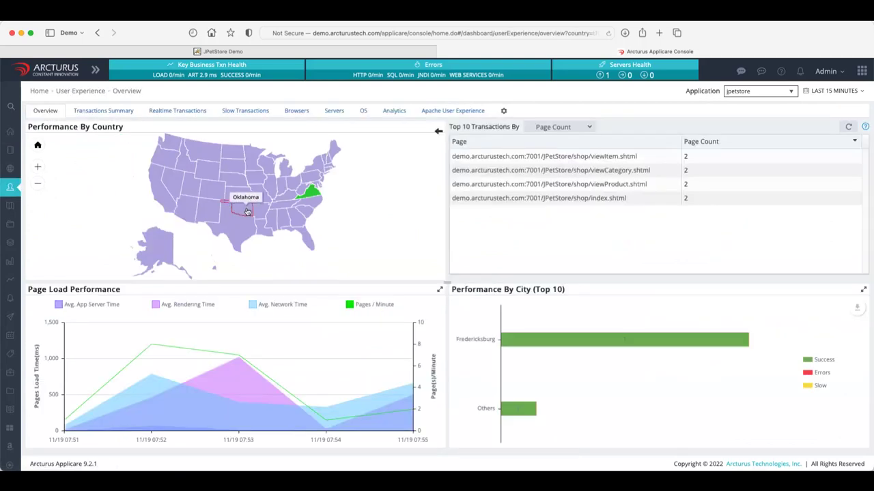
mouse_move(301, 200)
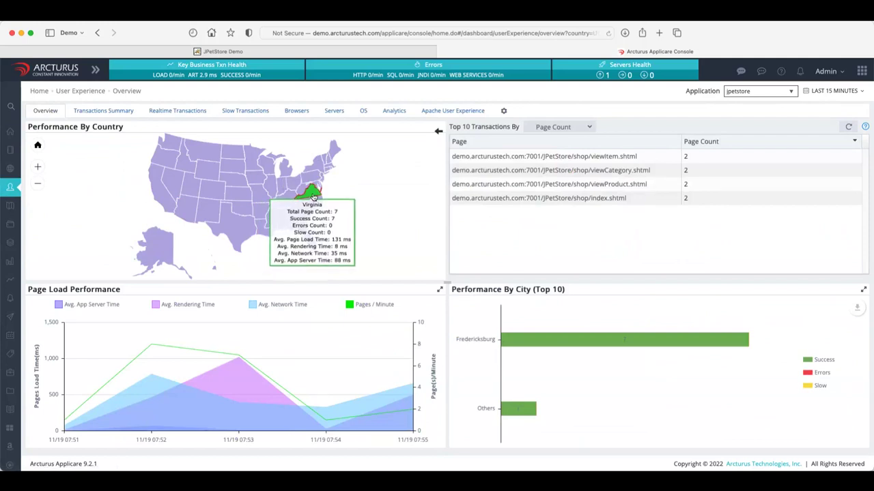
mouse_move(516, 343)
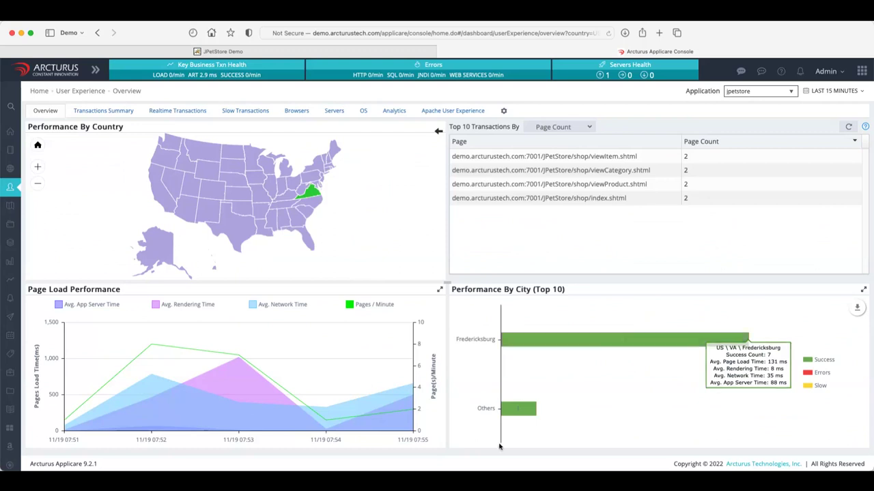
mouse_move(512, 413)
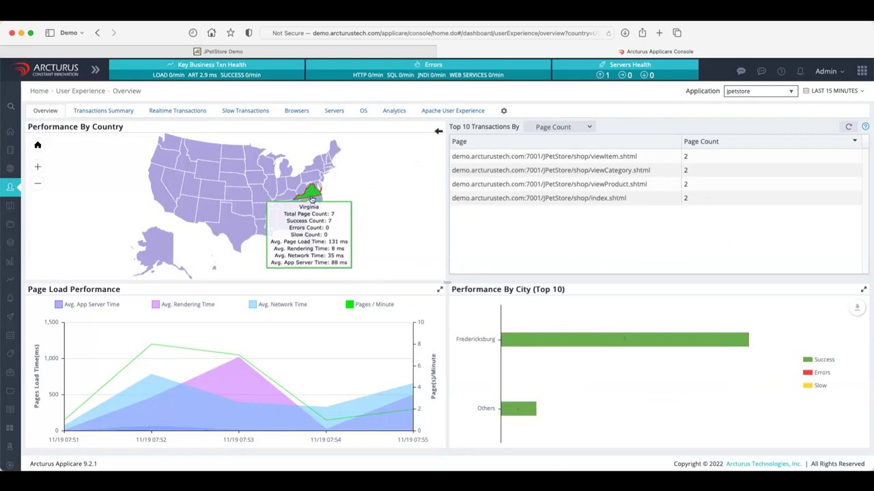
click(314, 195)
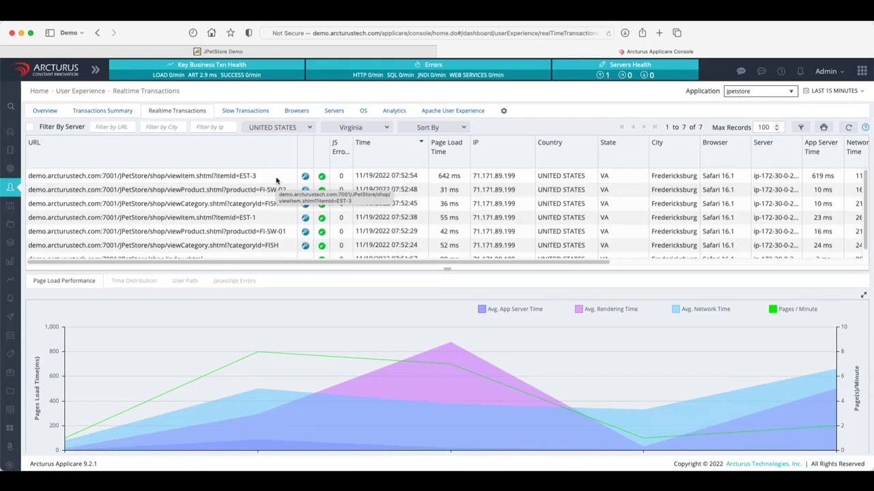
View time distributions for the viewItem EST-3 load (Database 553 ms), then EST-1.
click(277, 179)
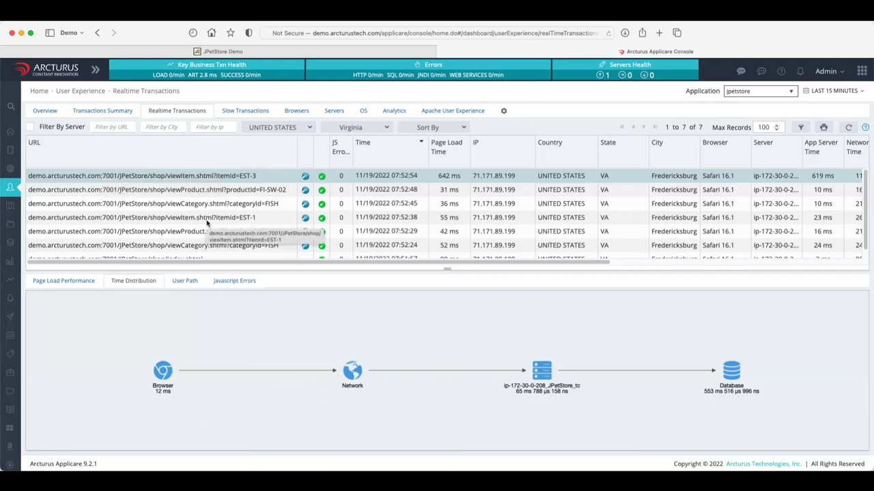
click(207, 220)
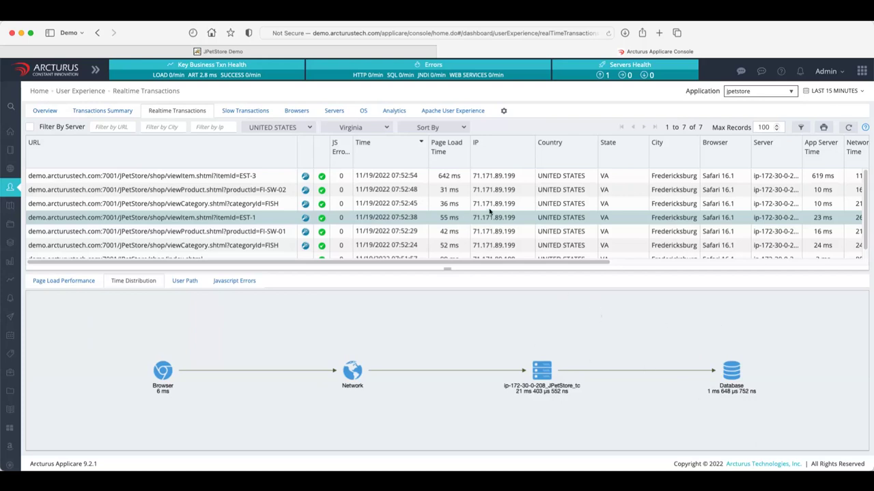
Compare the EST-3 and EST-1 time distributions, ending on EST-3 with Database at 553 ms.
click(442, 176)
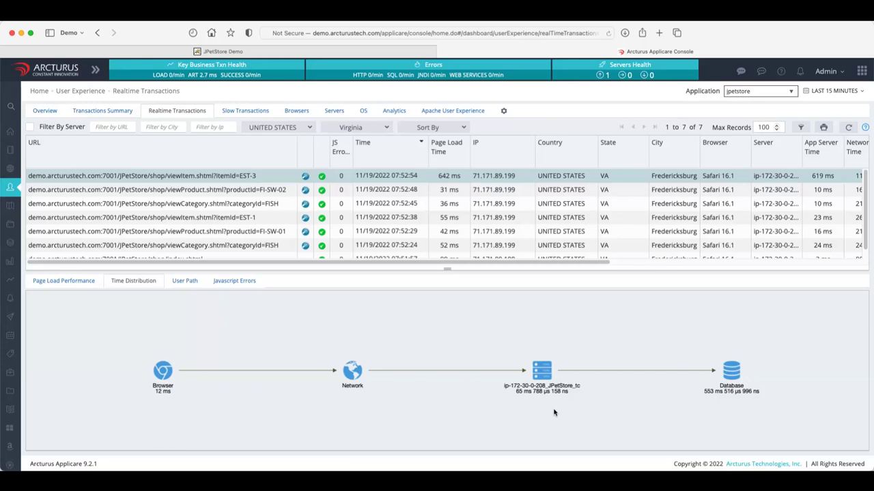
click(258, 218)
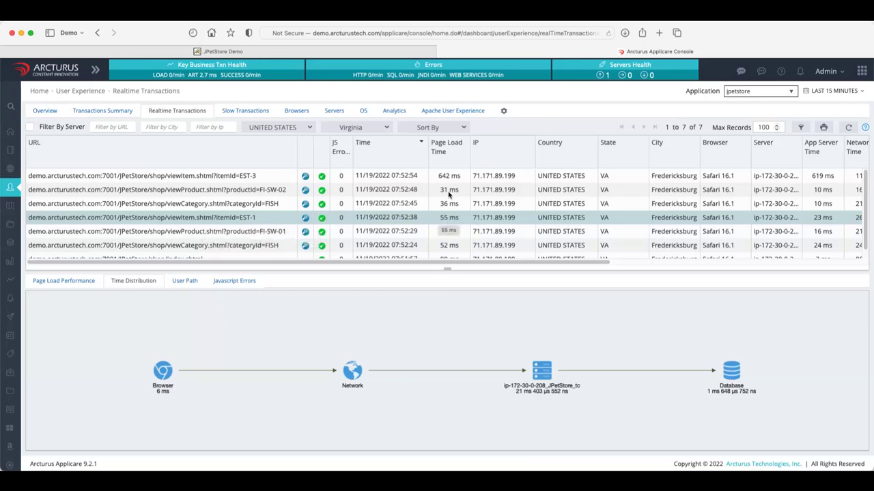
click(430, 176)
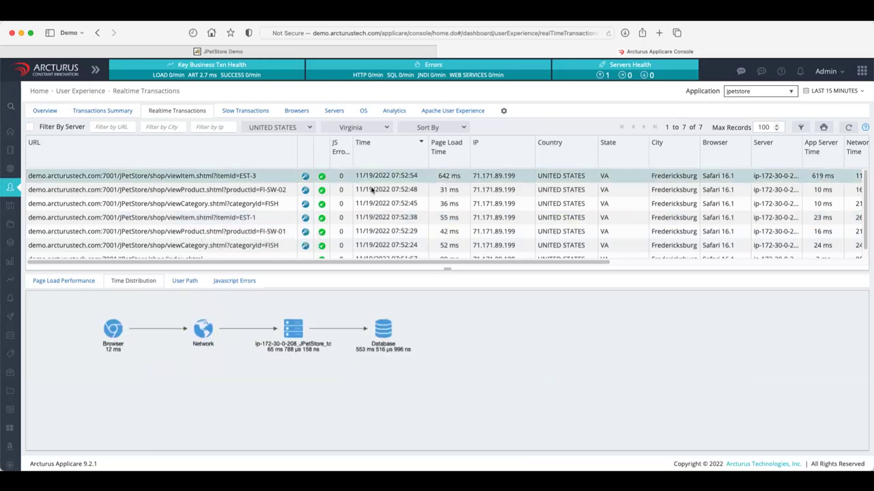
Open the EST-3 call tree, expand viewItem() and getProtectedList, and chart getSpecialRequirements' child methods.
click(306, 178)
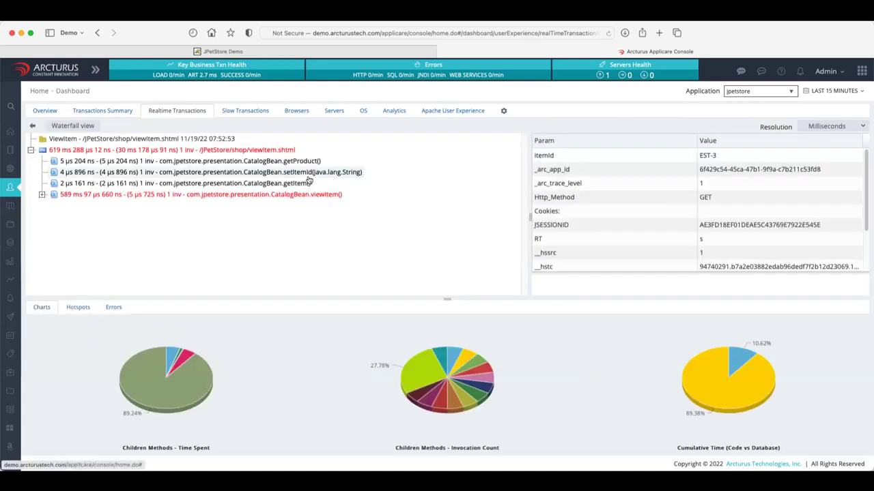
click(42, 195)
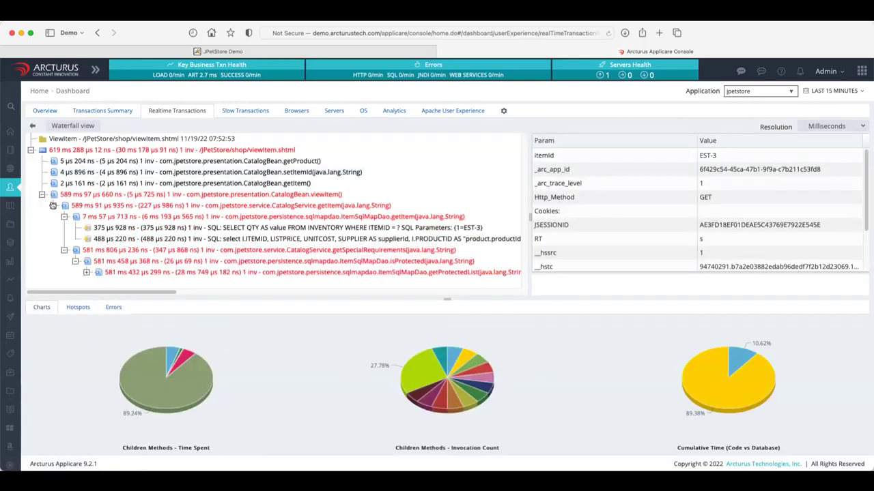
mouse_move(140, 386)
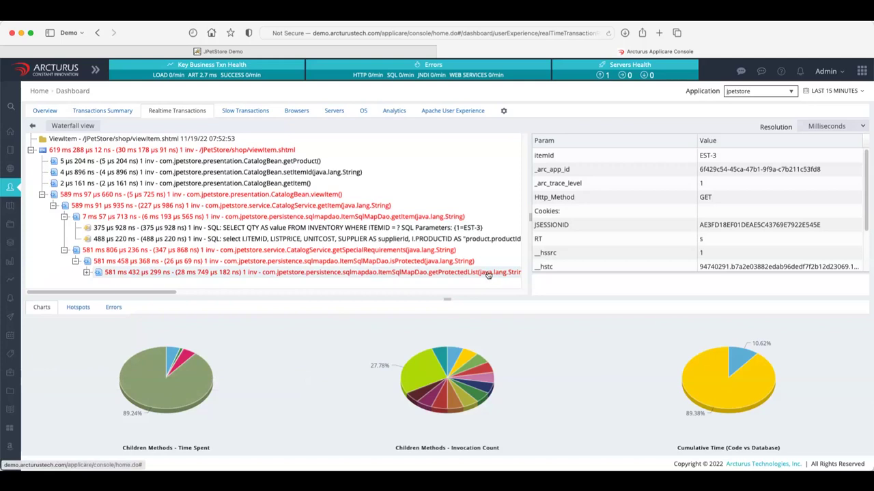
click(86, 272)
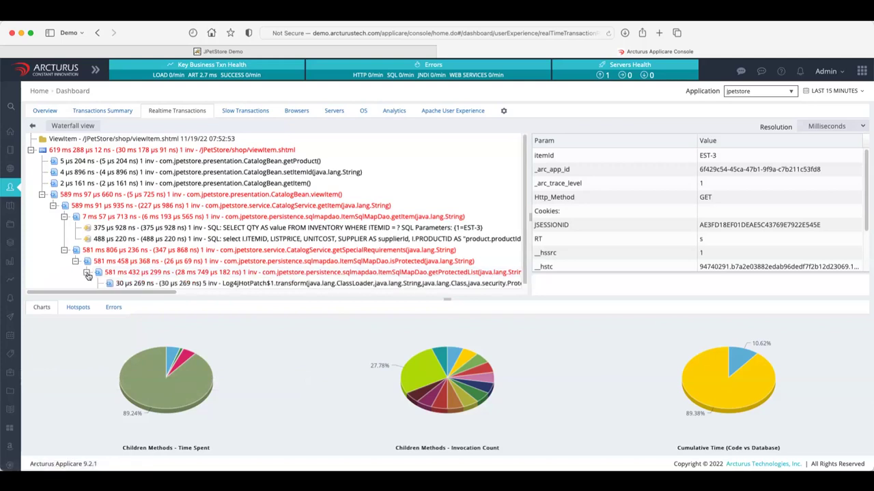
scroll(298, 226, down, 1)
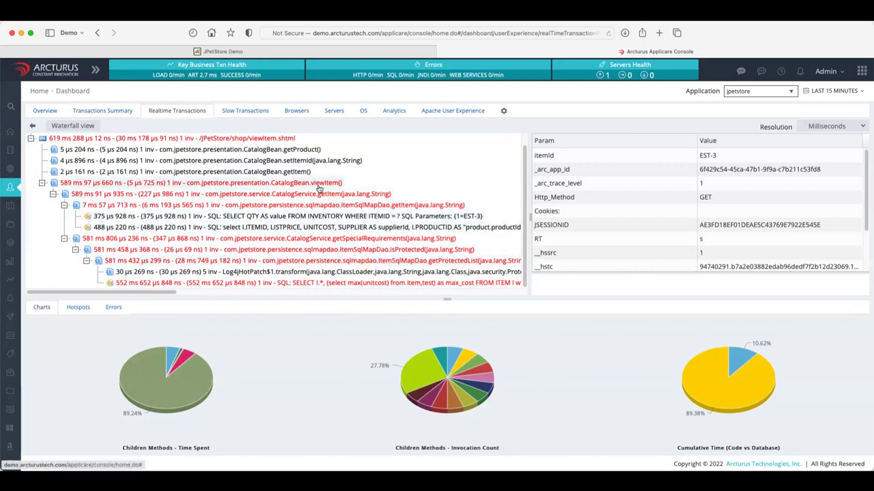
click(329, 239)
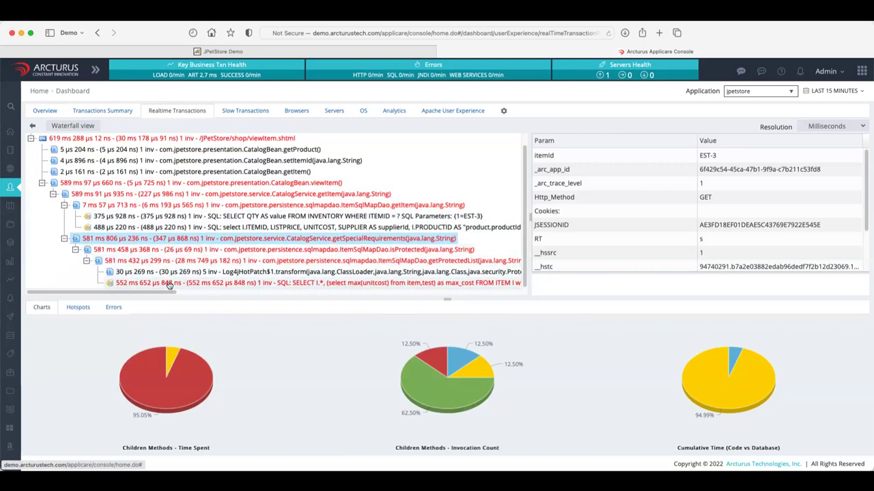
mouse_move(186, 389)
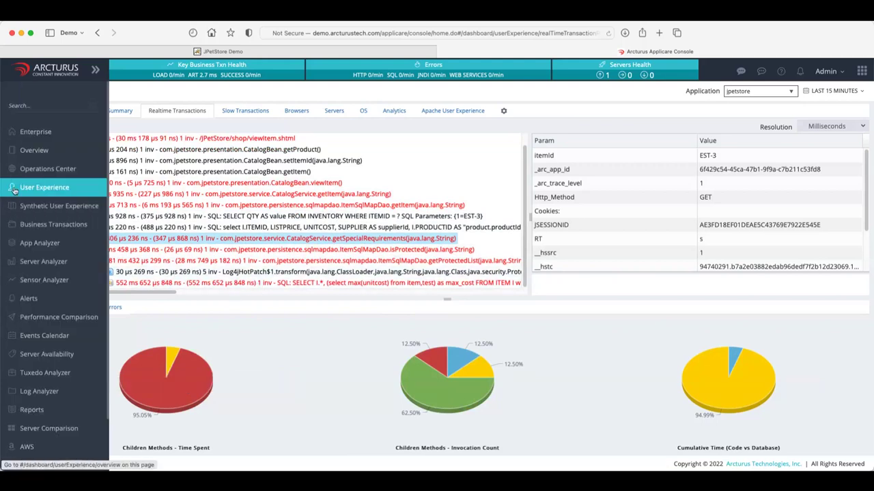
Open the User Experience page in a new browser tab.
right_click(17, 189)
click(68, 192)
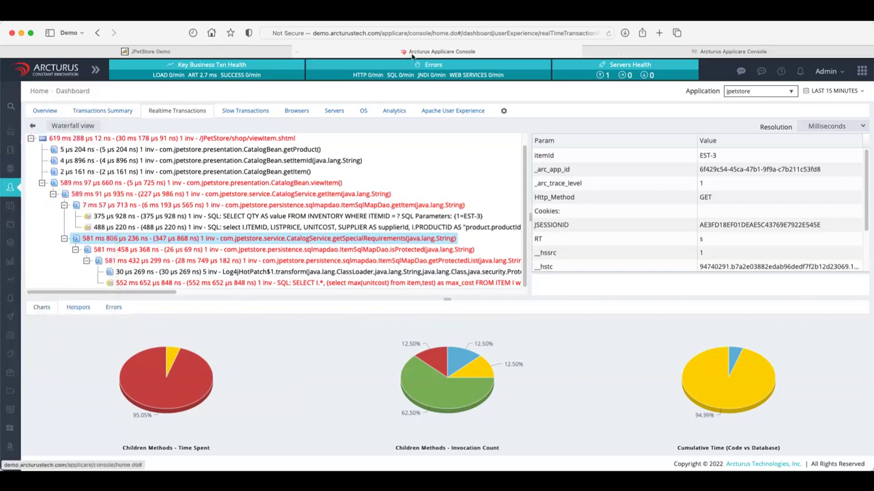
key(ctrl+Tab)
Drill the country map into the United States and list Virginia's realtime transactions.
mouse_move(172, 208)
mouse_move(503, 443)
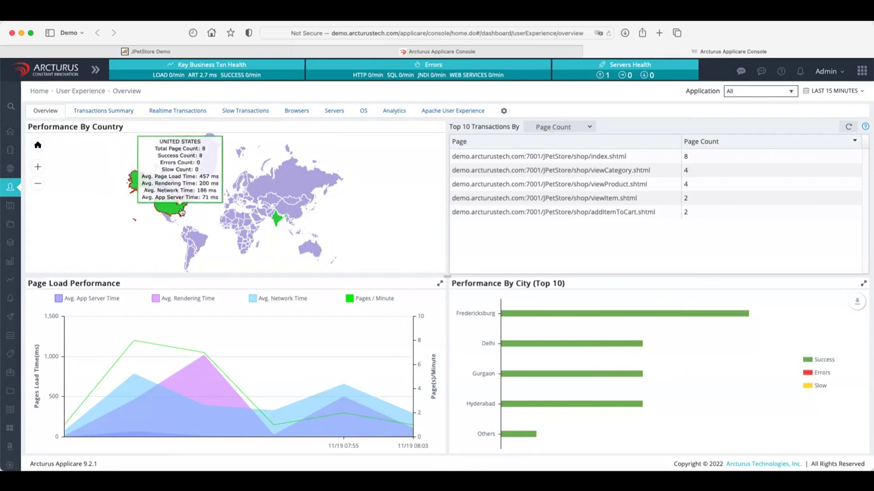
click(153, 207)
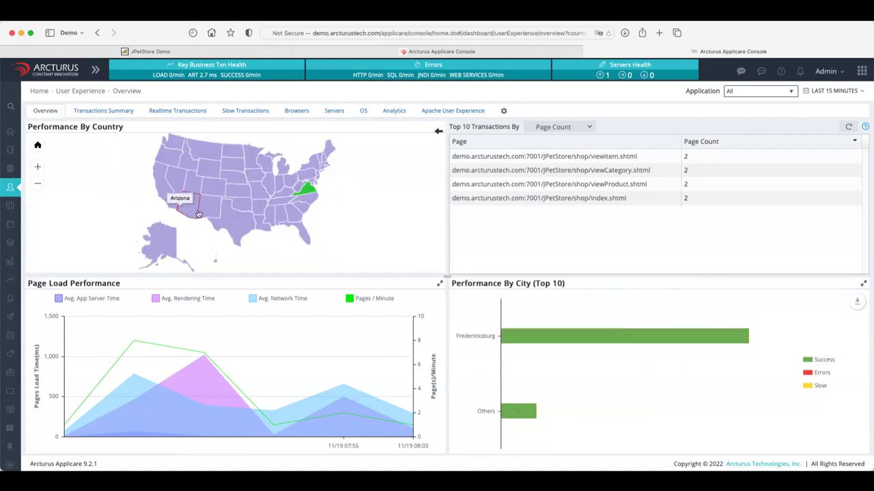
click(303, 189)
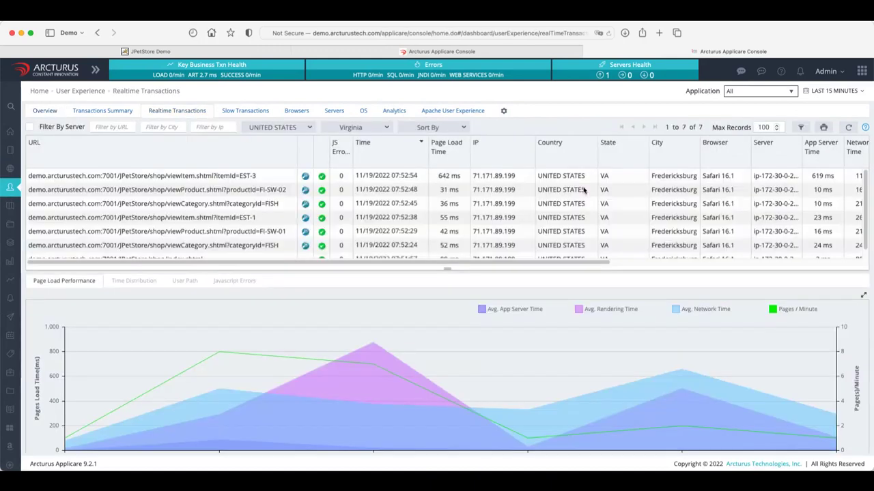
Open the viewItem EST-1 call tree and expand CatalogBean.viewItem() to its children.
click(307, 221)
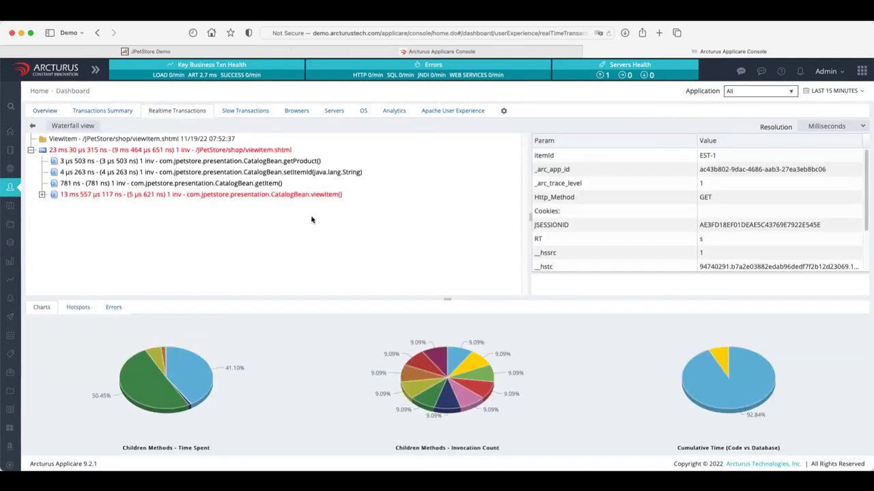
click(43, 195)
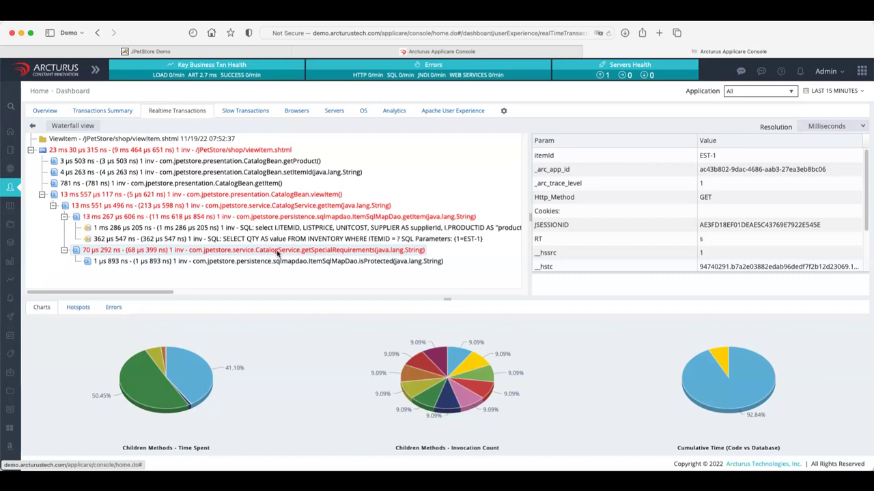
Focus the pie charts on the getSpecialRequirements call in the EST-3 tree.
mouse_move(456, 372)
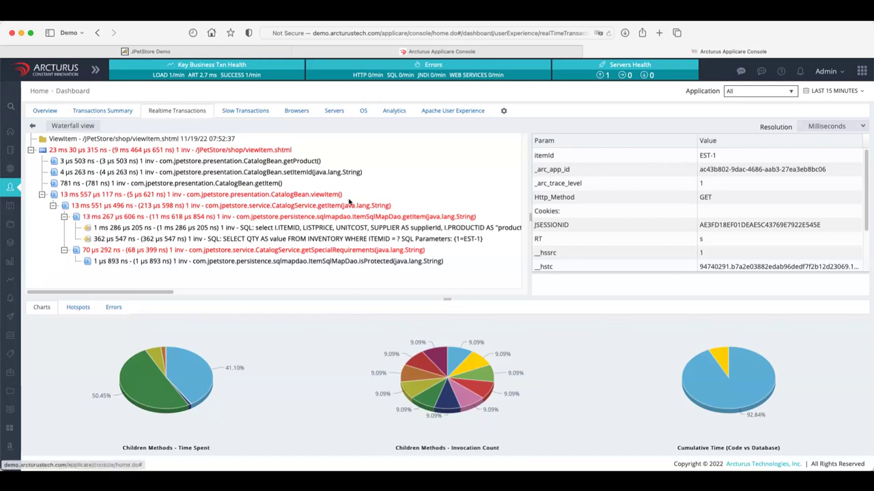
click(341, 253)
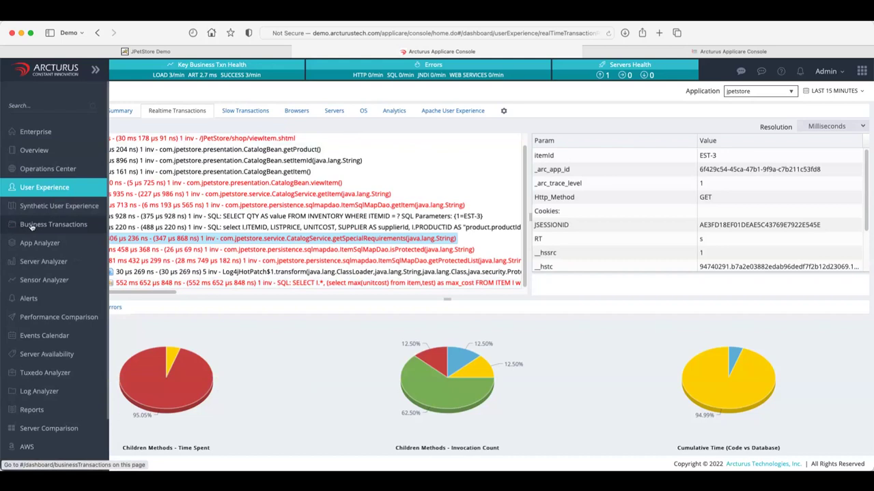
Show jpetstore's Business Transactions Transaction Monitoring settings: tracing enabled, slow threshold 2.
click(27, 228)
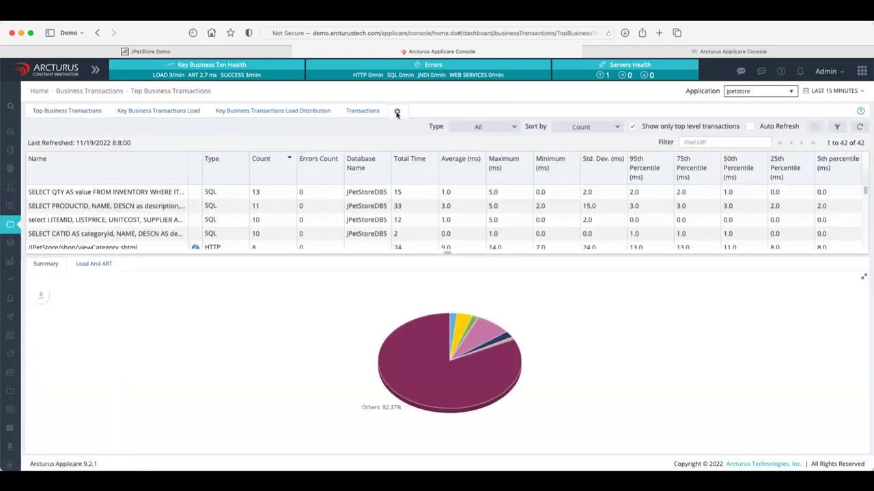
click(397, 111)
click(161, 126)
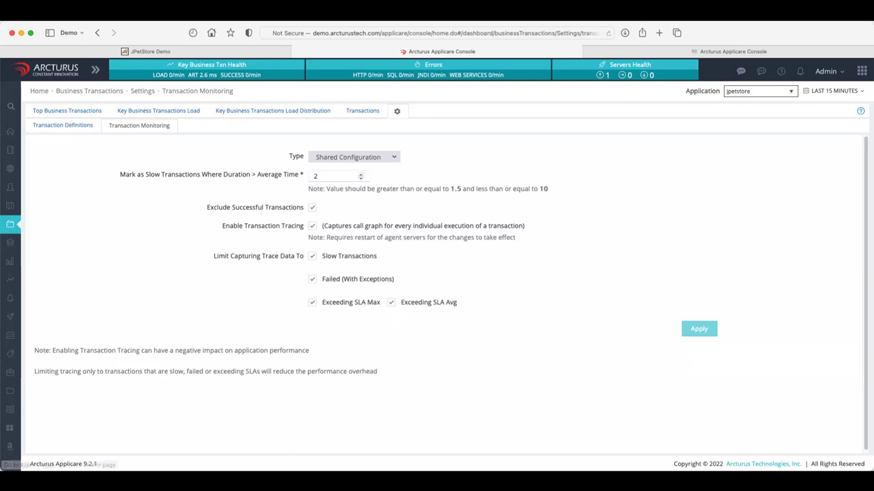
mouse_move(16, 191)
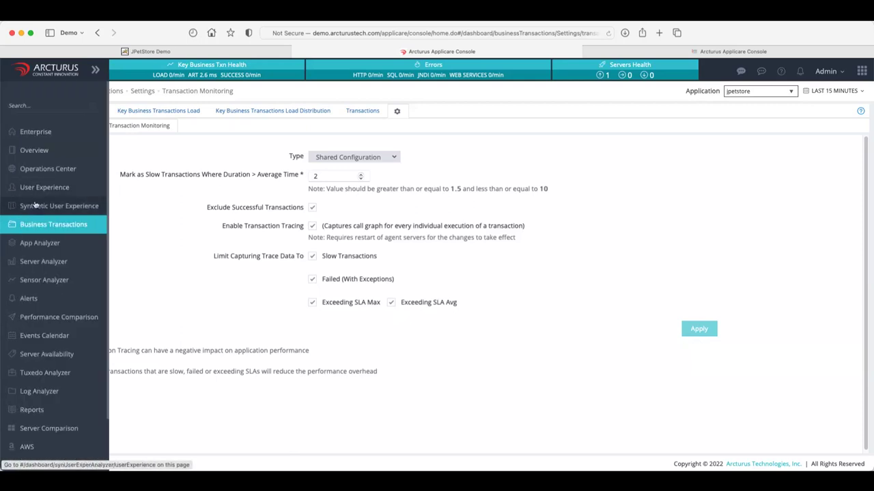
Open the jpetstore User Experience Overview and highlight India and the United States on the map.
click(54, 193)
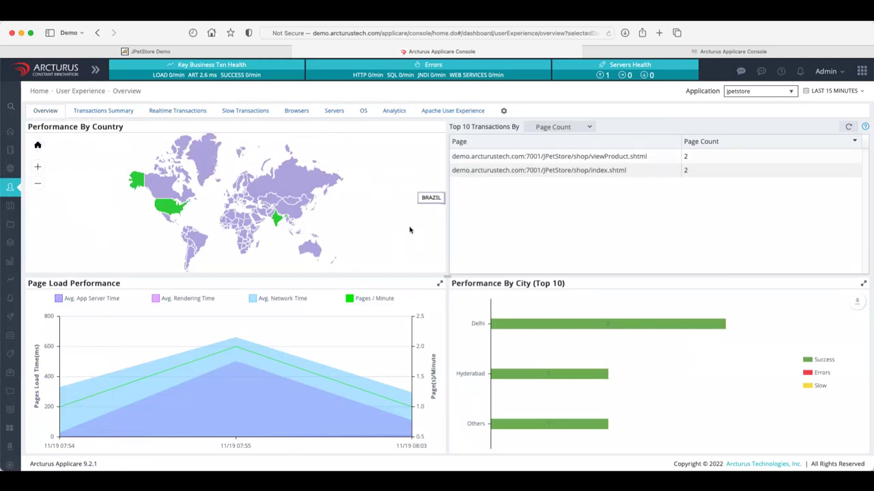
click(277, 222)
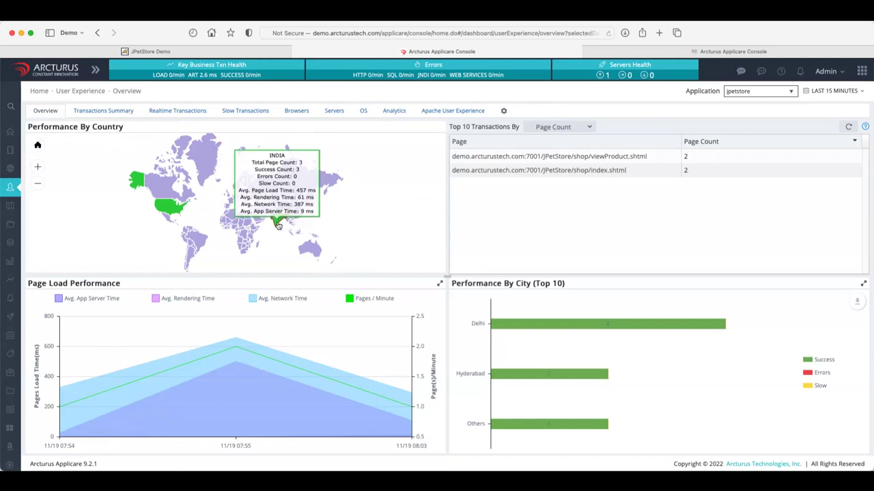
mouse_move(176, 215)
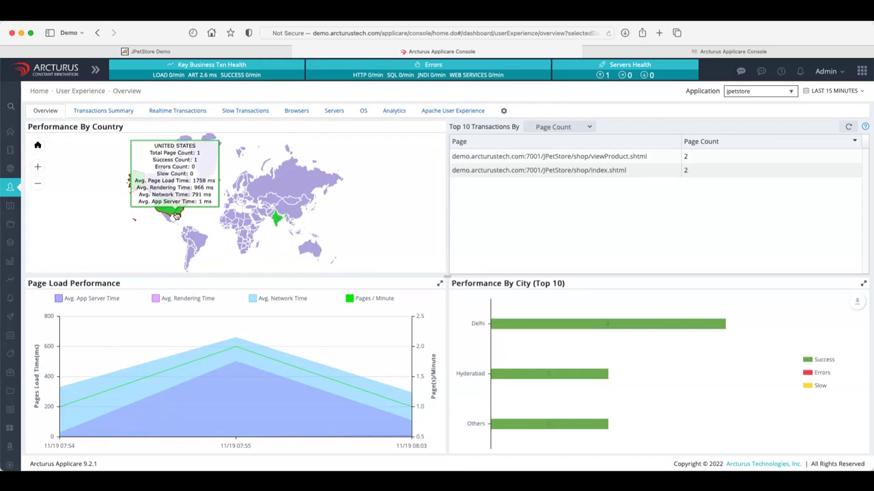
mouse_move(277, 221)
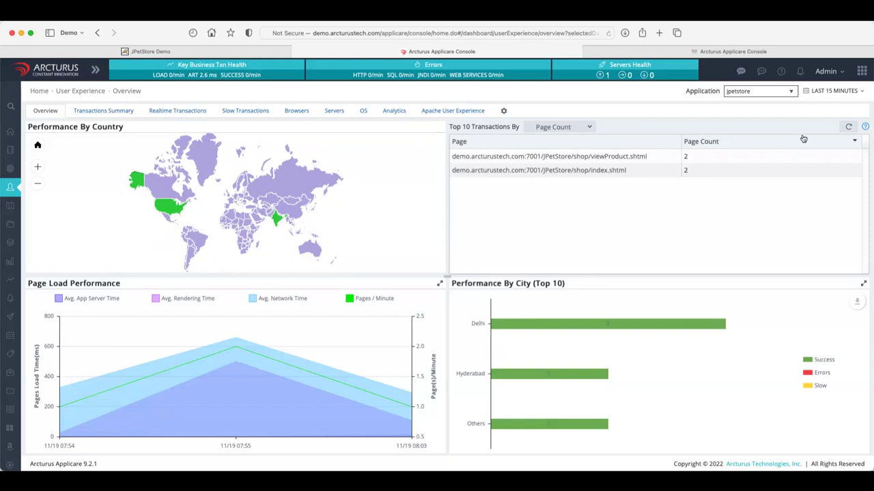
Refresh the Overview's Top 10 Transactions data, then view the Realtime Transactions list.
click(849, 127)
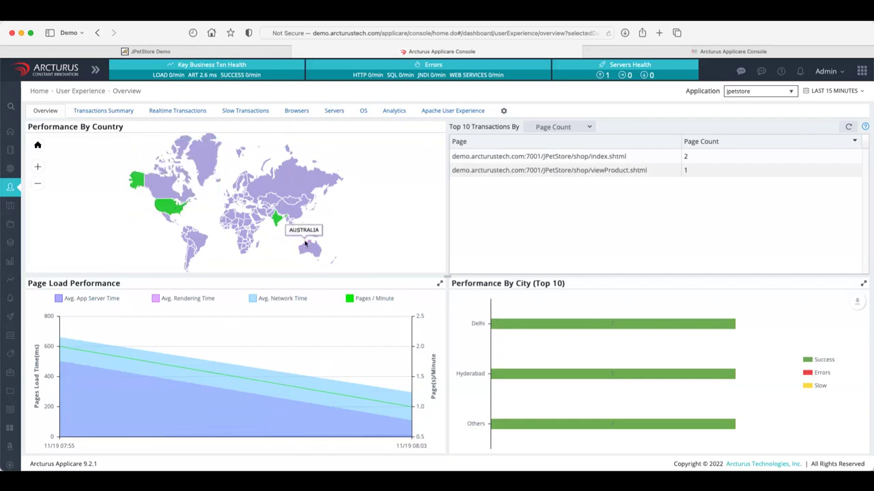
mouse_move(511, 408)
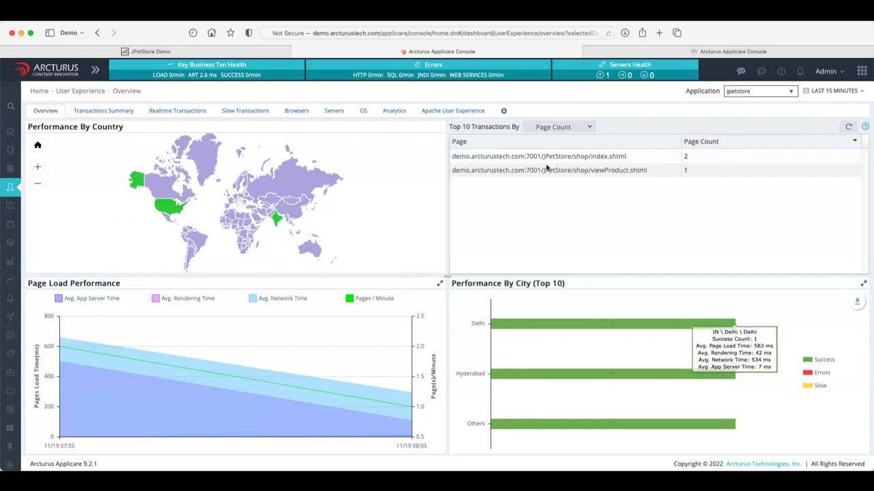
click(177, 110)
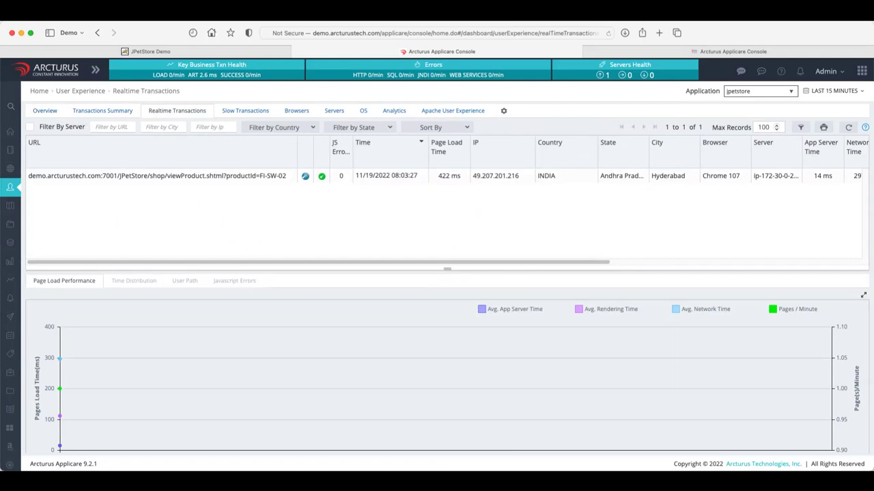
Widen the range to the last 3 hours and show the 07:55:19 index.shtml time breakdown.
click(842, 92)
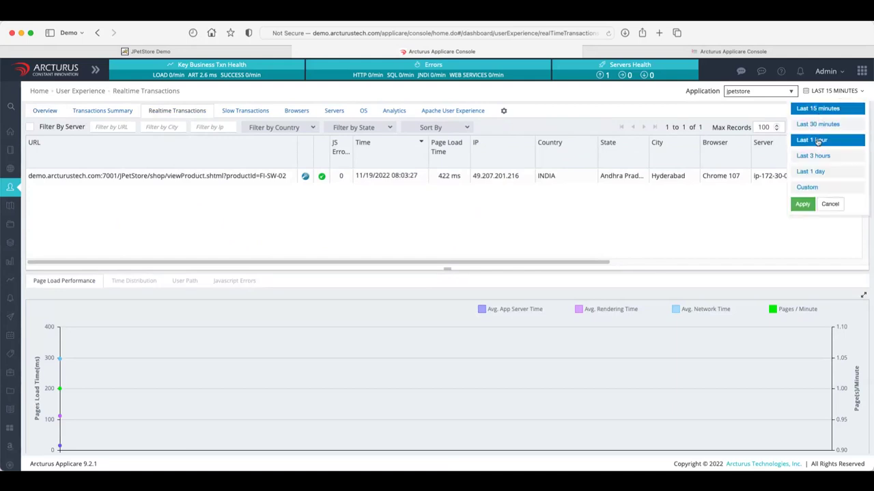
click(814, 158)
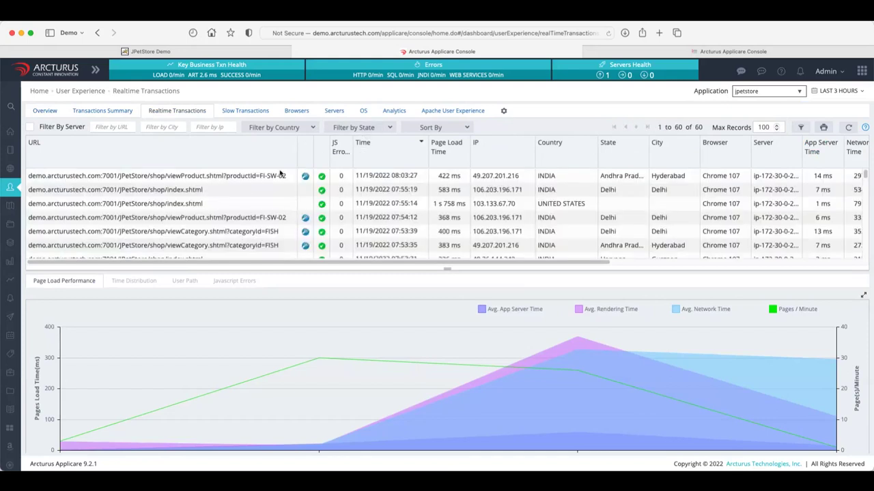
click(574, 195)
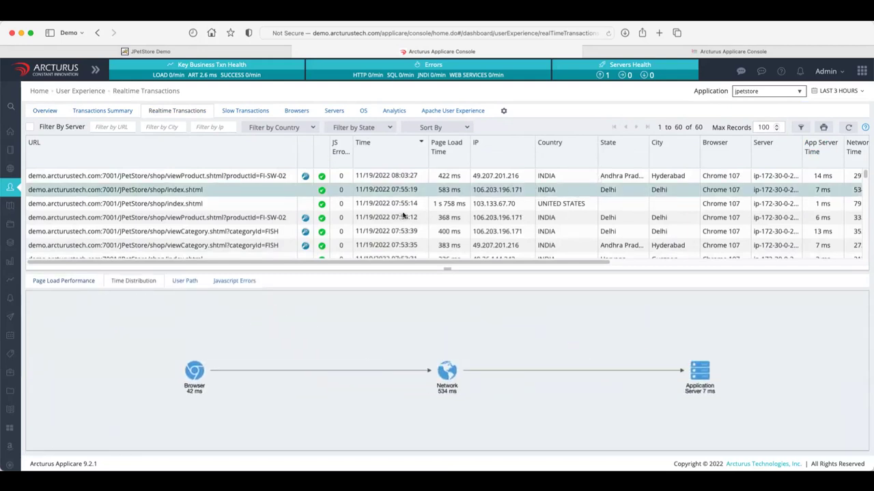
Review the 07:54:12 viewProduct timings and open its call tree (6.88 ms total).
click(570, 179)
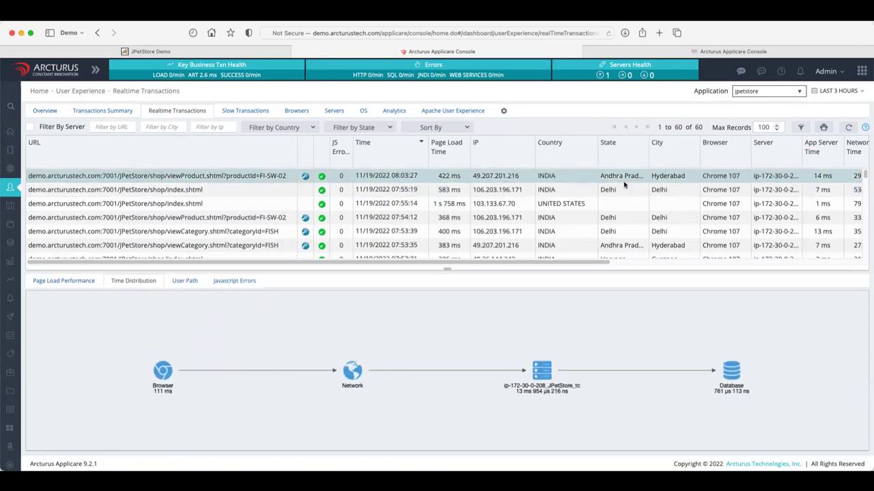
click(603, 220)
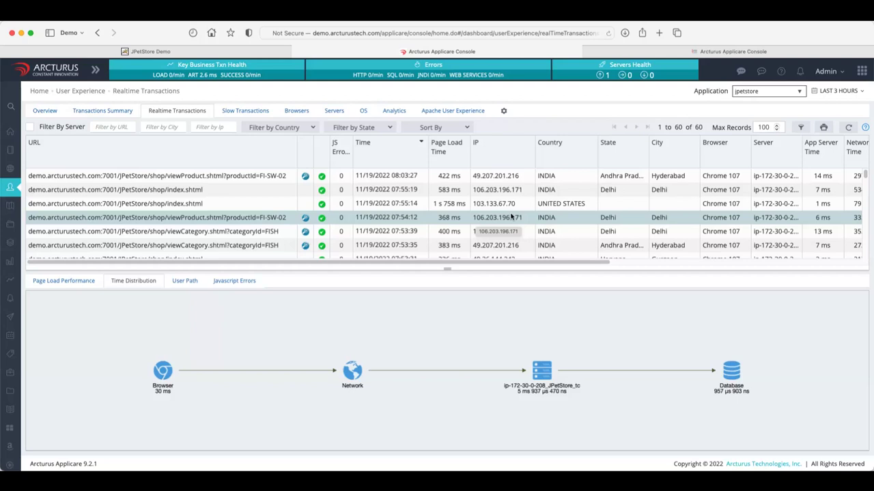
click(305, 219)
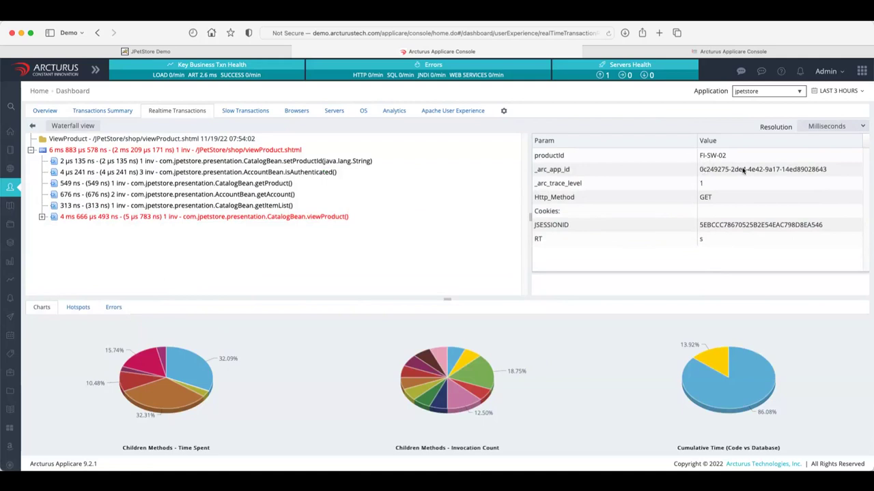
Inspect the productId value FI-SW-02, then go back to the Realtime Transactions list.
click(573, 158)
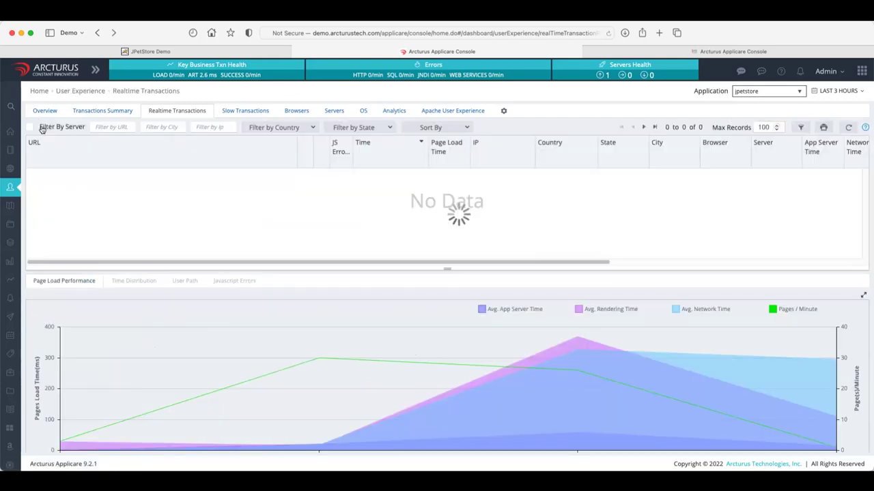
click(34, 128)
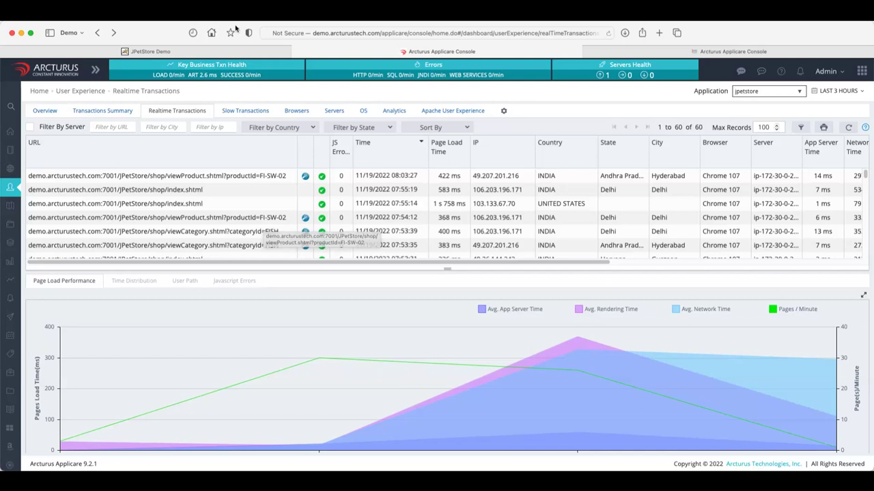
In JPetStore, visit the Connection Leak Koi item EST-4 via Fish and FI-FW-01.
click(201, 52)
click(391, 92)
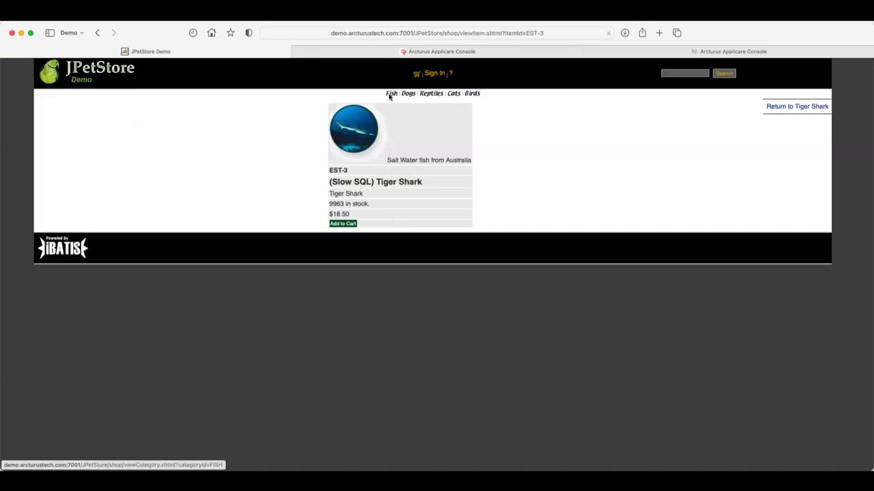
click(408, 167)
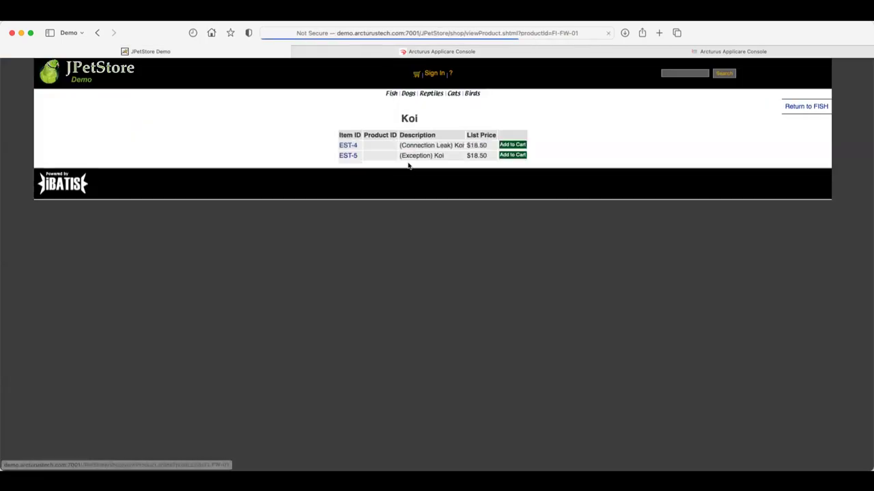
click(348, 147)
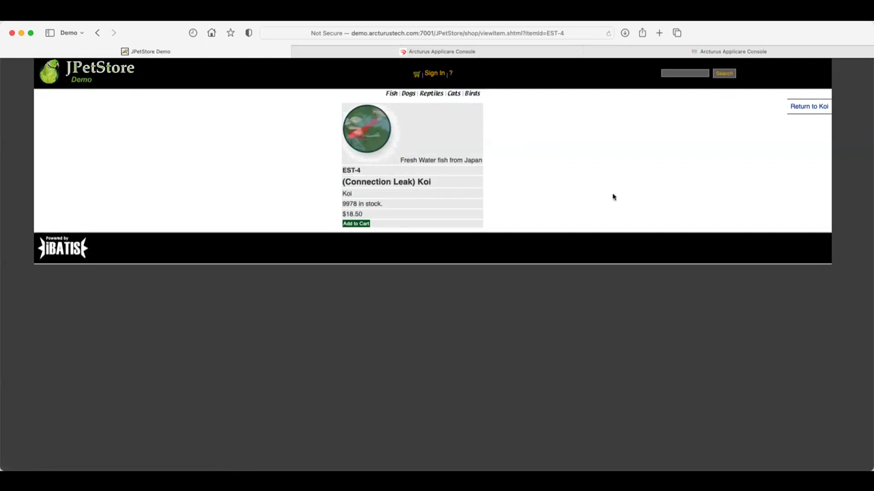
Visit the Large Angelfish item EST-1 via Fish and FI-SW-01.
click(391, 94)
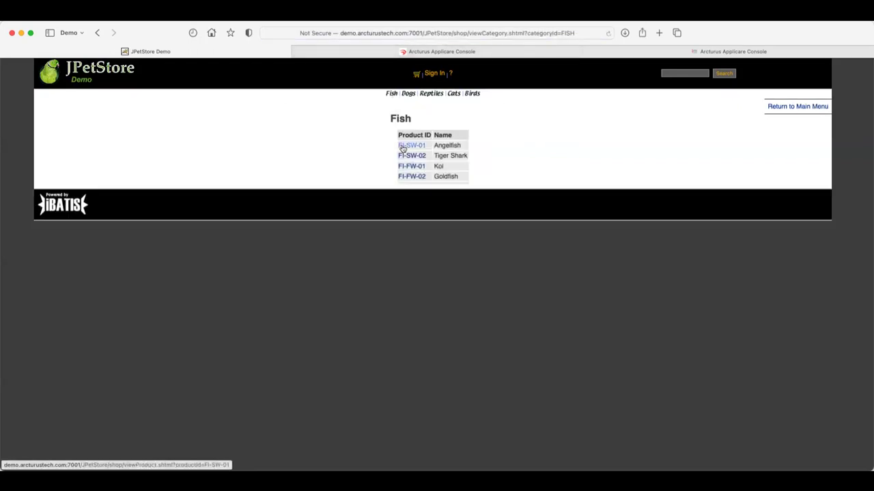
click(403, 145)
click(361, 146)
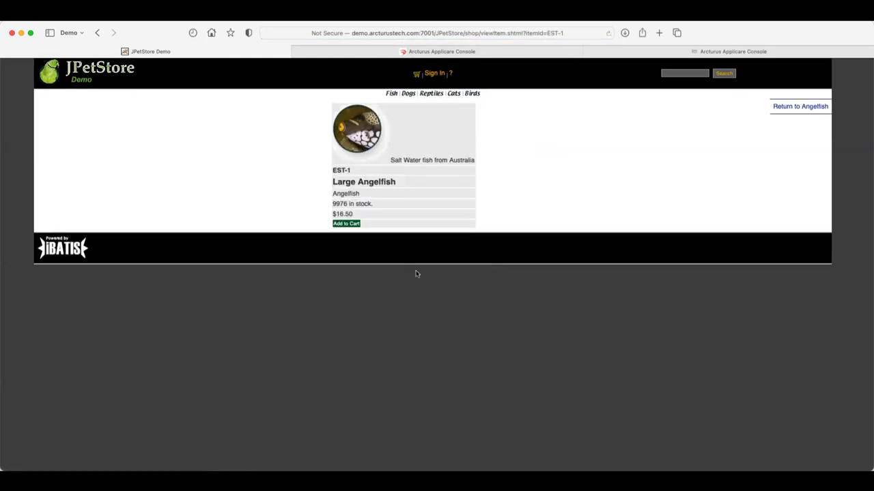
Return to the Koi product page FI-FW-01, then switch back to the Applicare console.
click(393, 96)
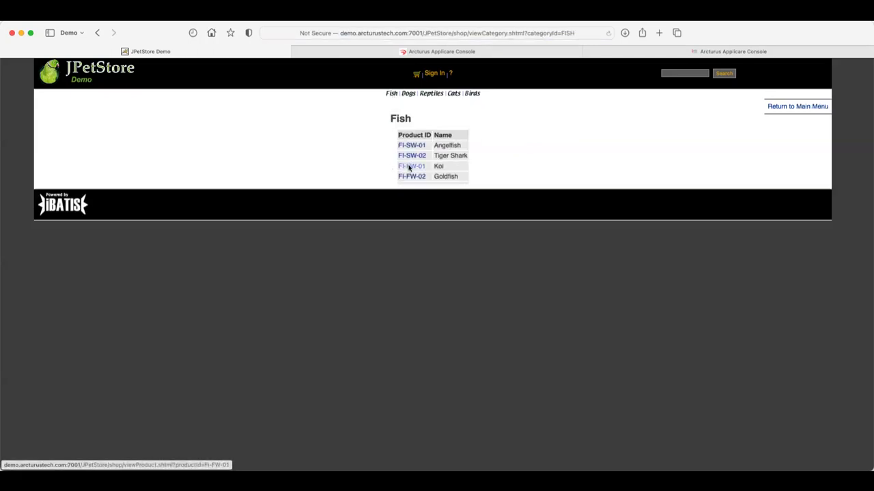
click(410, 167)
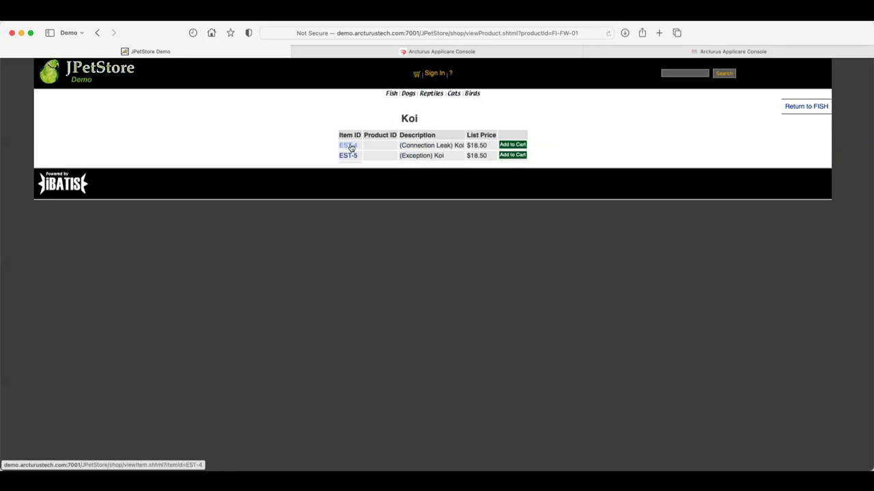
mouse_move(491, 59)
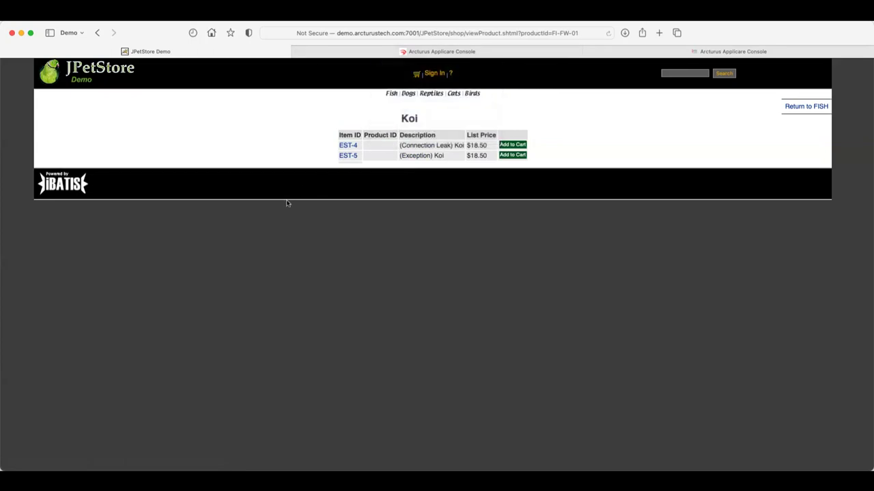
click(455, 52)
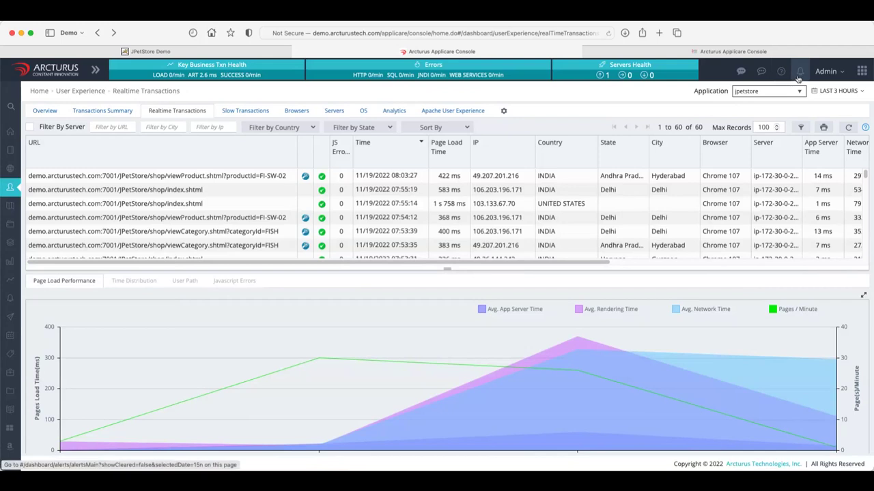
Open Server Analyzer limited to the last 15 minutes and show the DataSource connection chart.
click(19, 263)
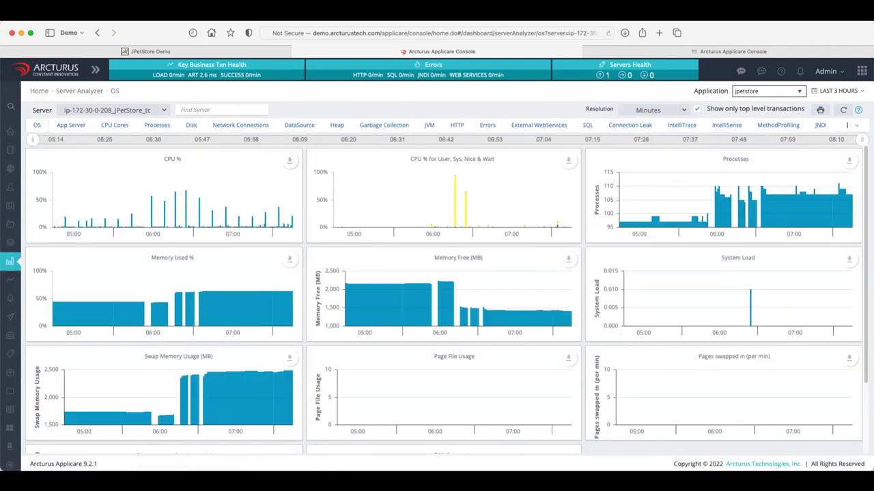
click(851, 93)
click(832, 109)
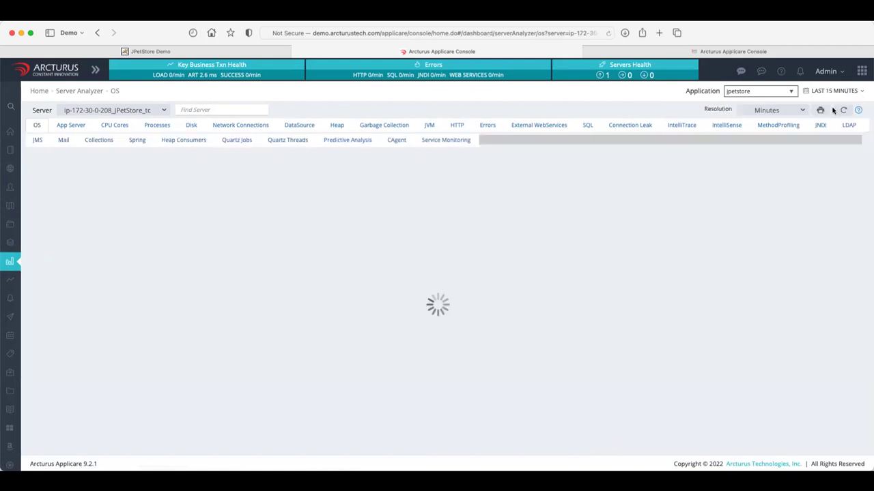
click(292, 130)
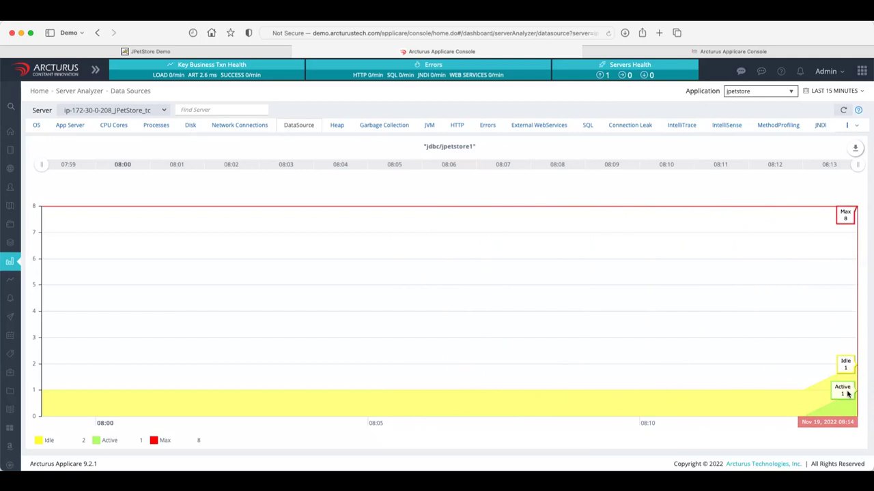
Refresh the Data Sources chart, then view jpetstore's Alerts page.
click(842, 110)
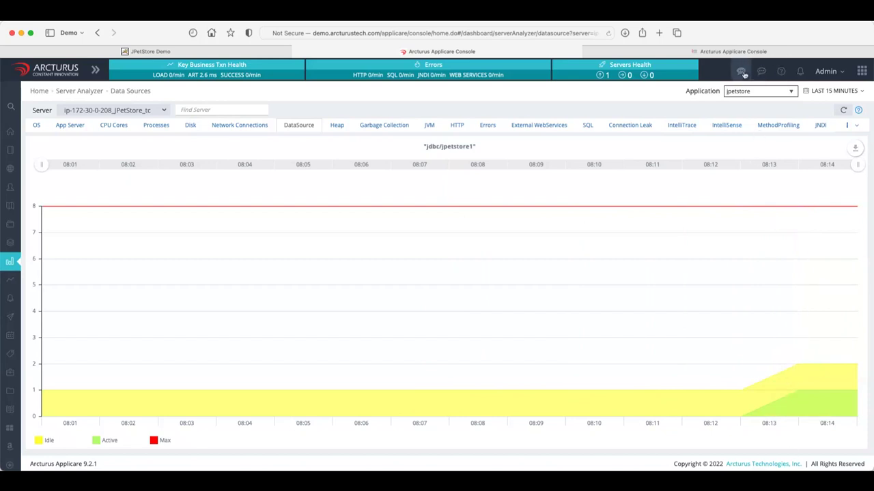
click(797, 73)
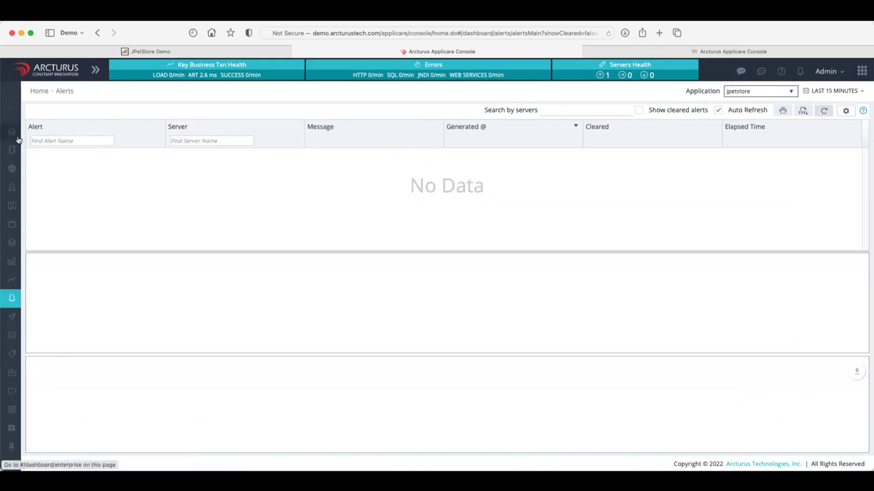
Open the Enterprise Summary and set the Application filter to All.
mouse_move(11, 133)
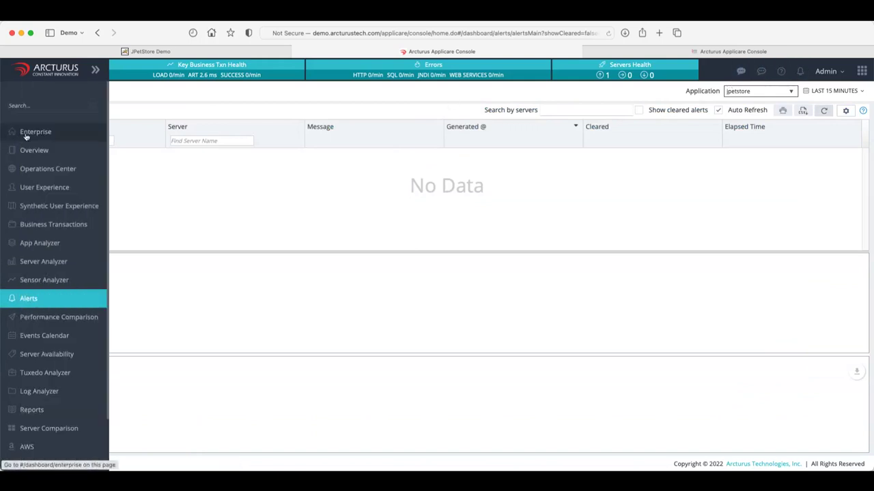
click(31, 132)
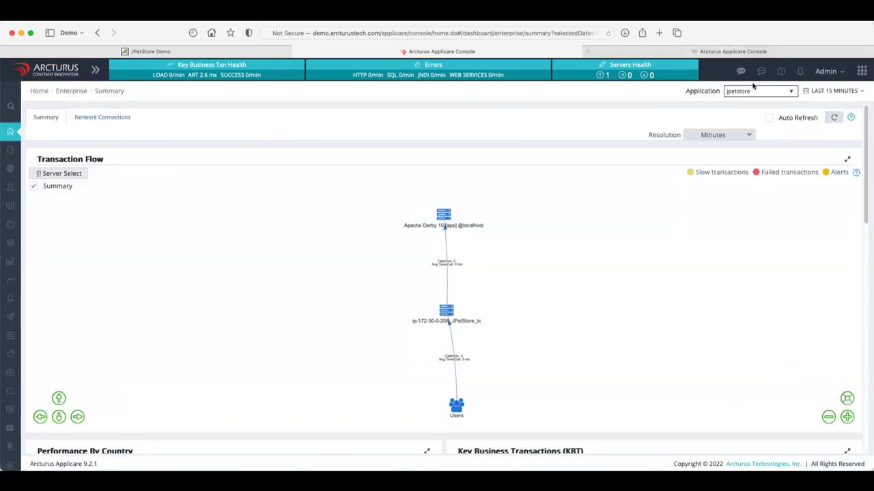
click(763, 95)
click(772, 82)
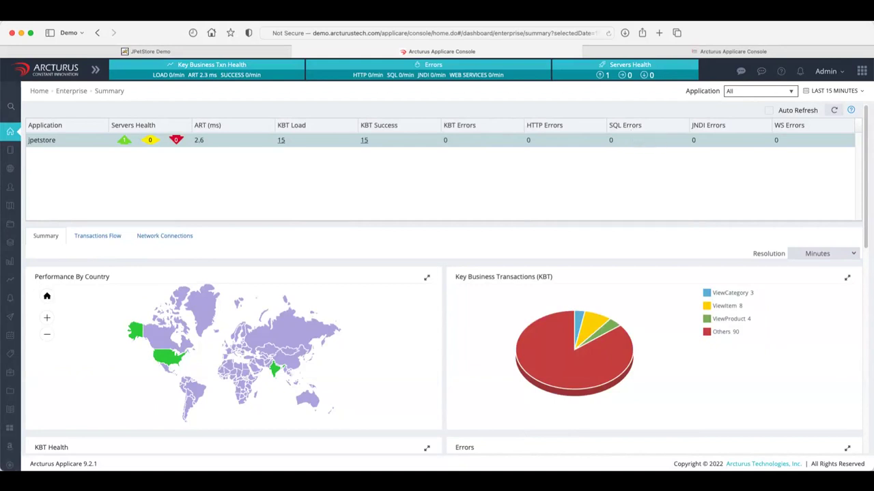
Reload the Enterprise Summary dashboard to refresh jpetstore's figures: ART 2.5 ms, KBT load 14, zero errors.
click(608, 33)
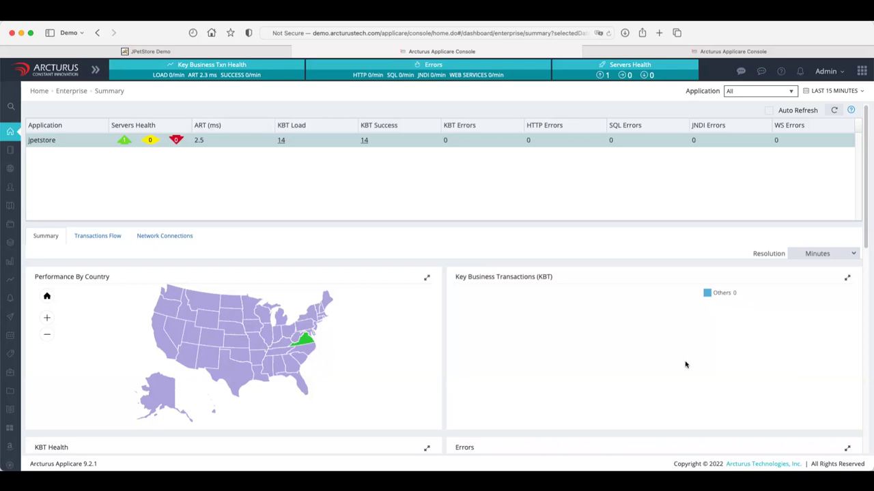
Drill into Virginia on the Performance By Country map to list its 8 JPetStore page loads.
scroll(686, 365, down, 3)
scroll(686, 366, down, 1)
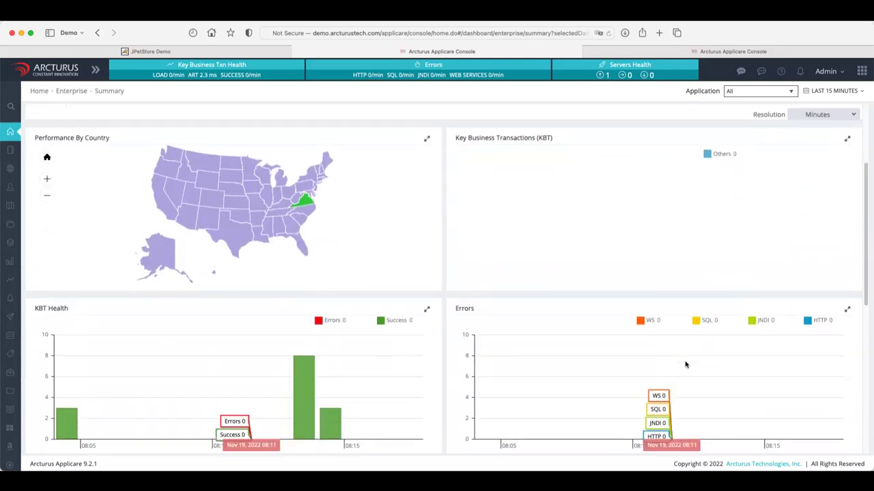
scroll(686, 365, down, 1)
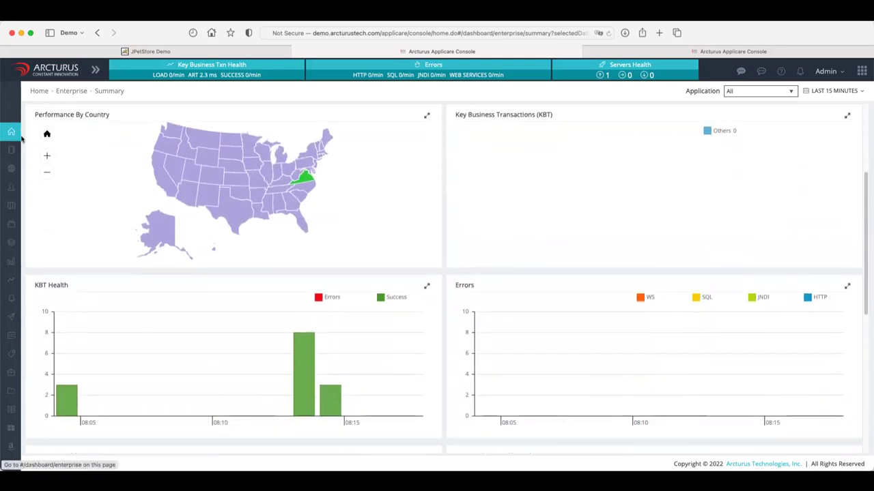
mouse_move(305, 182)
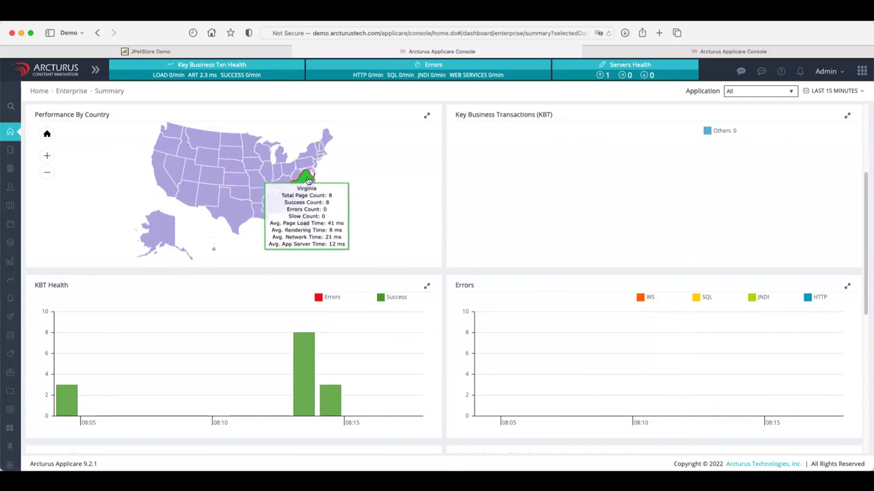
click(305, 183)
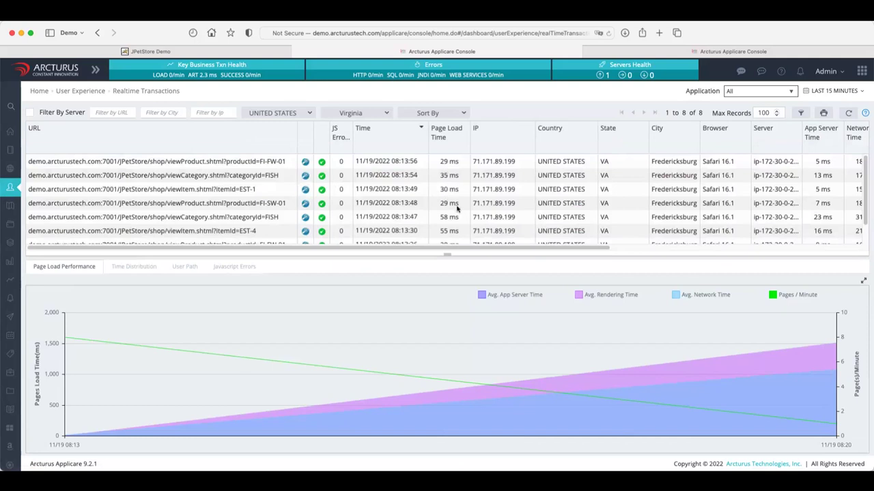
scroll(456, 209, down, 1)
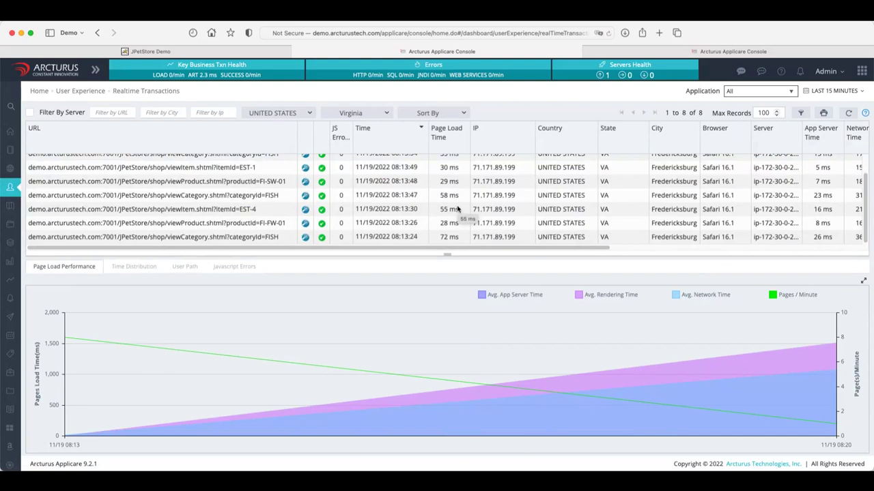
right_click(267, 178)
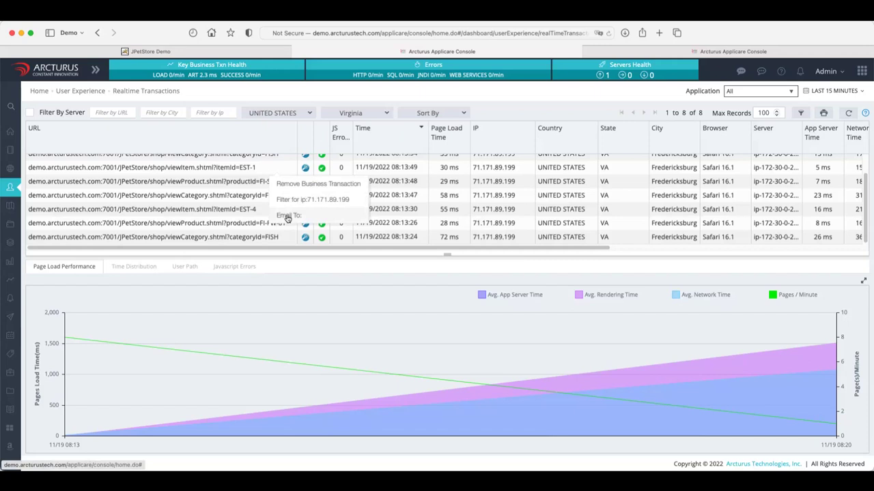
click(287, 218)
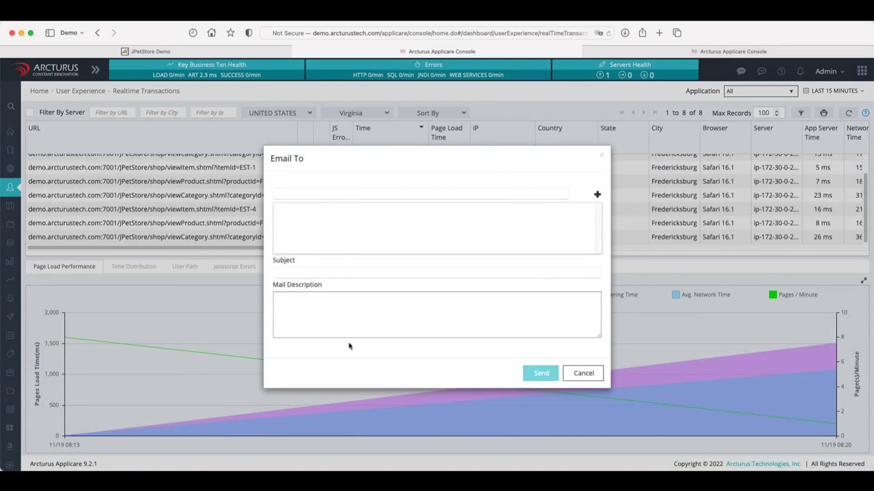
click(583, 373)
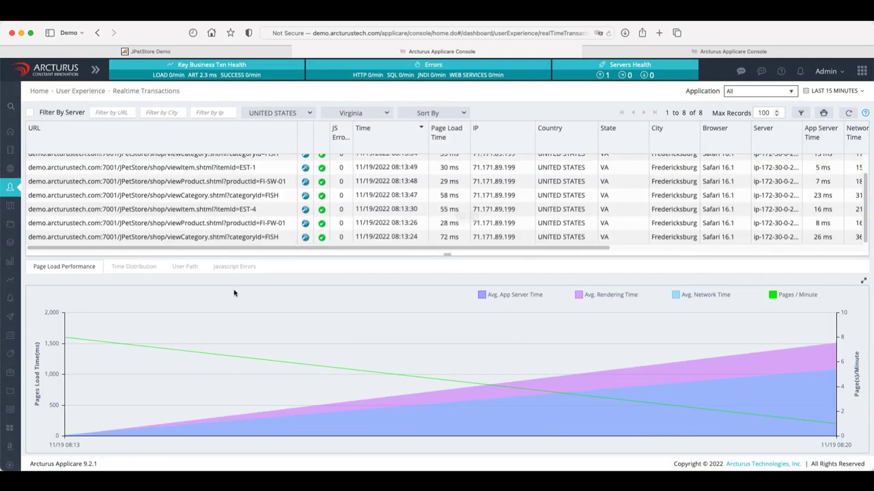
Show the time distribution of the 35 ms viewCategory FISH page load.
scroll(259, 172, up, 2)
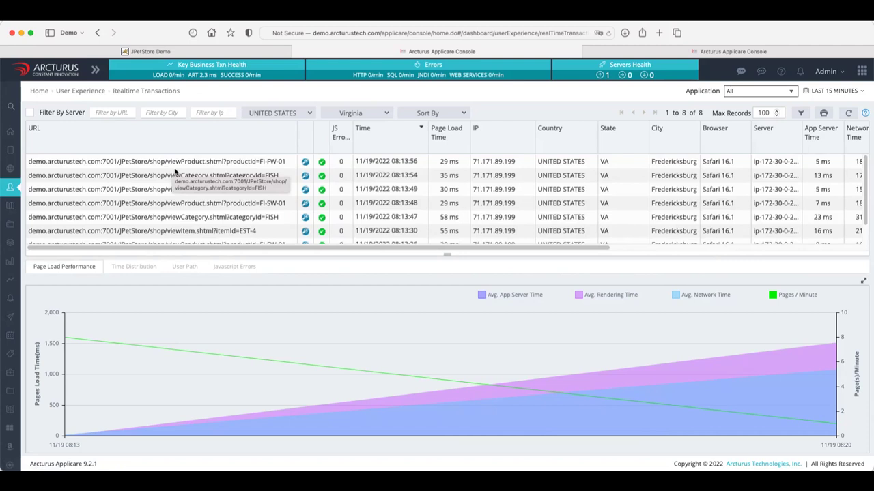
click(175, 172)
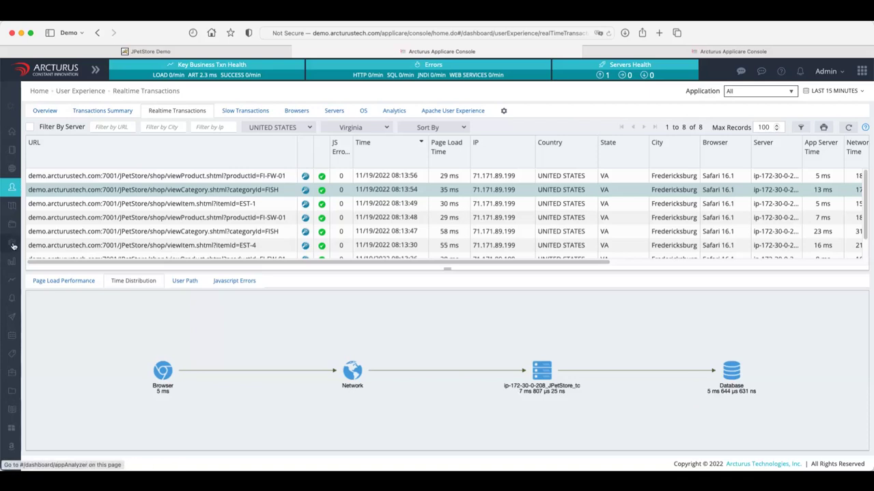
mouse_move(13, 249)
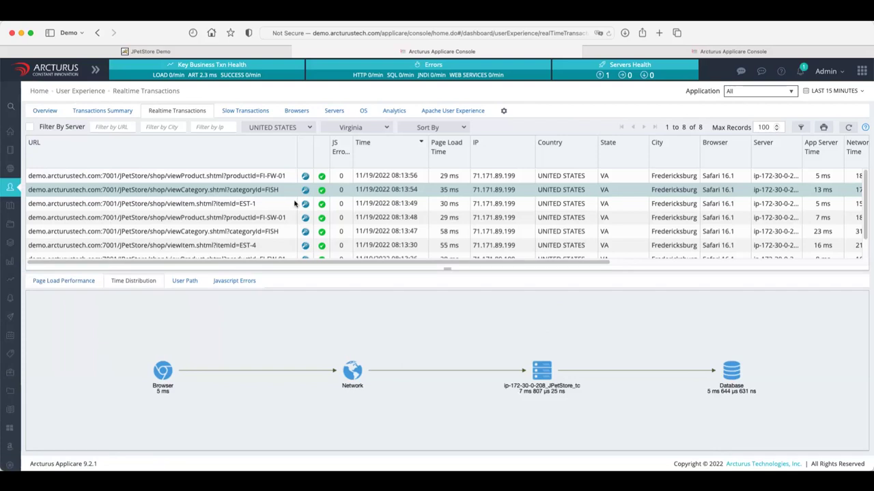
Compare page performance by browser and by OS, picking out the Linux and Mac figures.
click(298, 118)
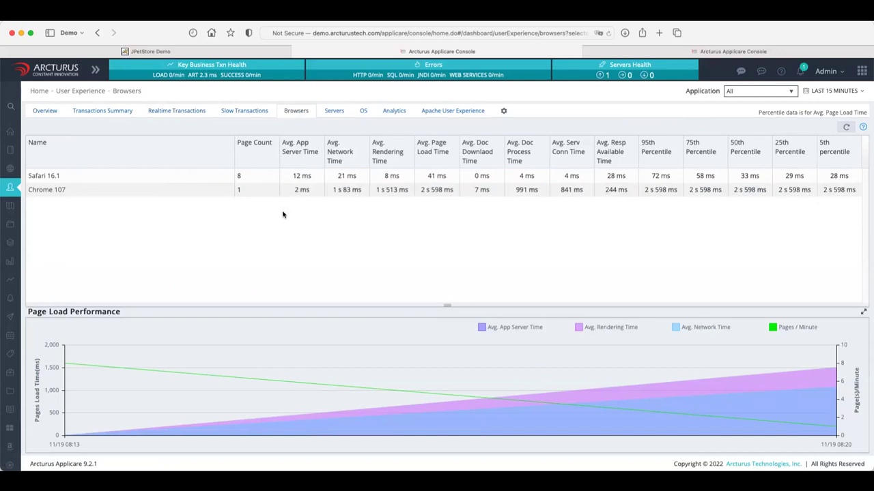
click(370, 115)
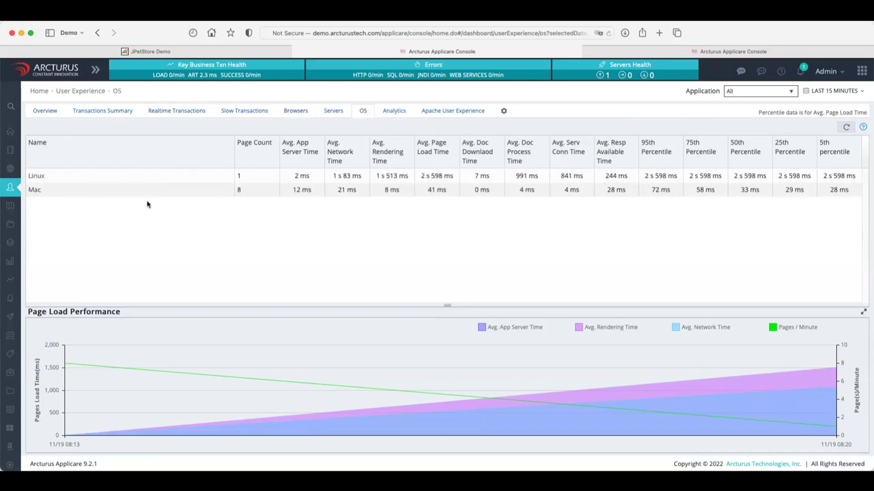
click(201, 178)
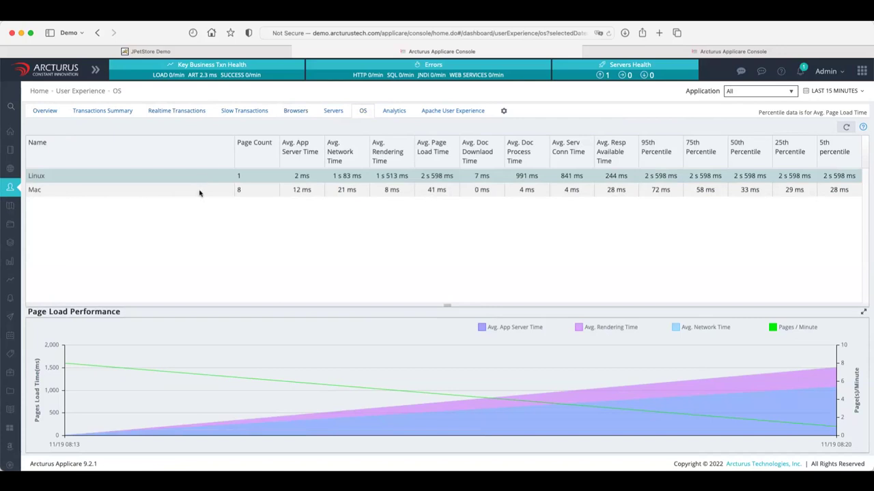
click(200, 193)
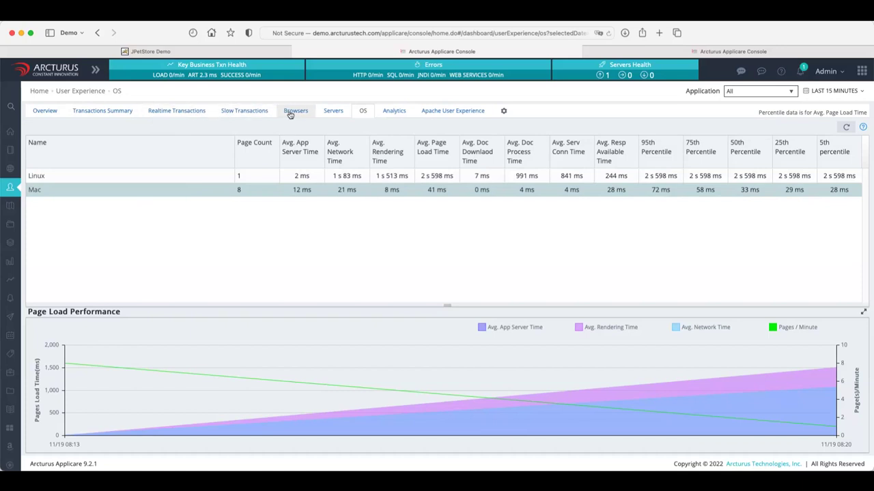
Cycle through the Servers, OS and Browsers statistics, then bring up the Analytics view.
click(327, 114)
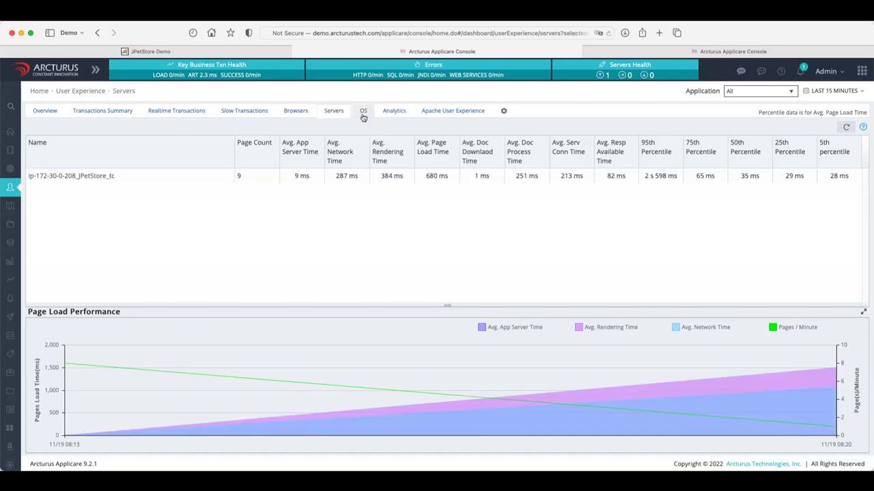
click(363, 113)
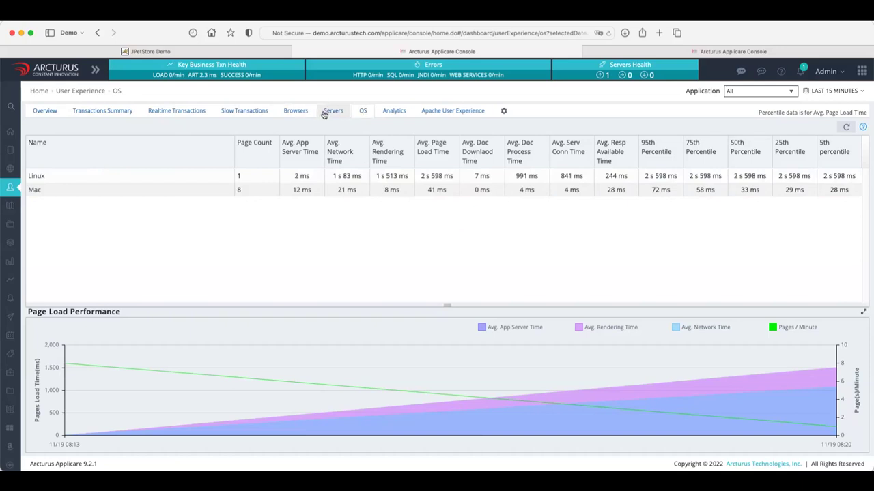
click(296, 113)
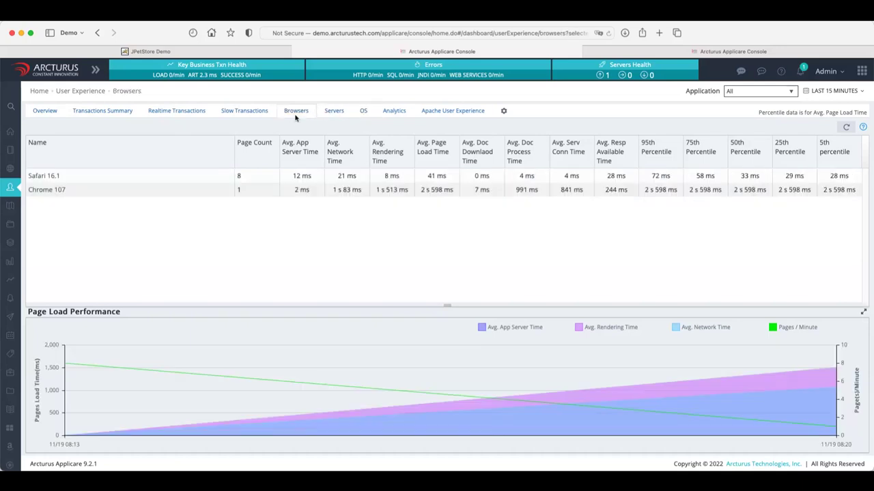
click(393, 111)
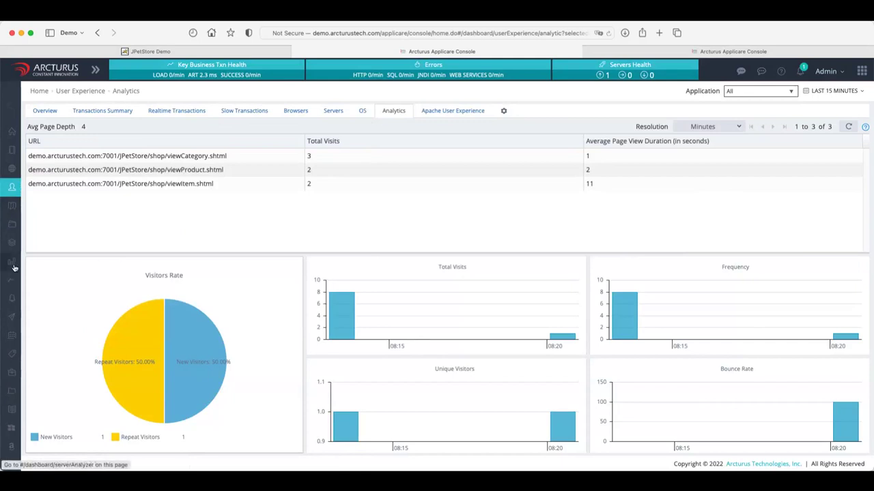
Review JPetStore page visits, the new-versus-repeat visitors pie and bounce rate charts.
mouse_move(15, 267)
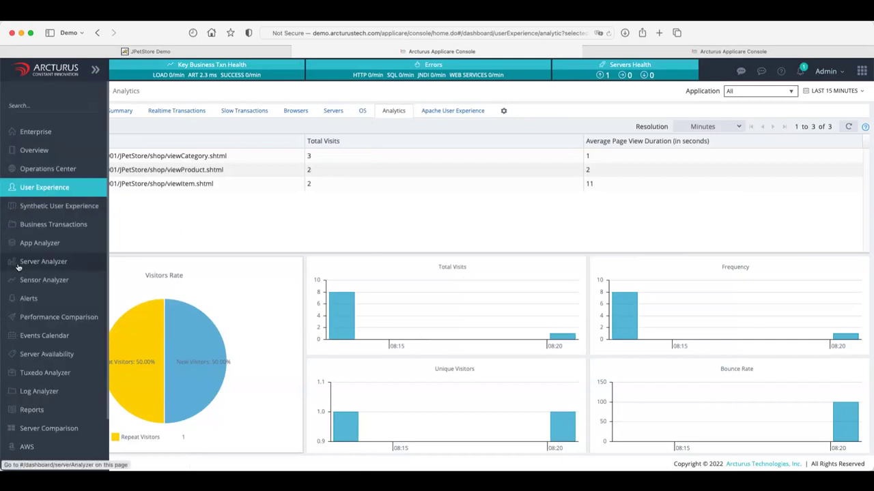
Check Server Analyzer's App Server metrics, then return to the JPetStore server's OS charts.
click(18, 267)
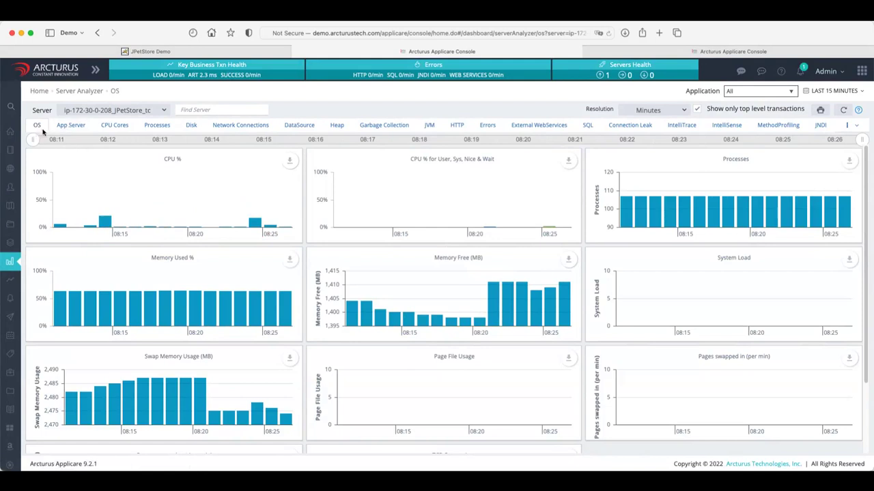
click(69, 126)
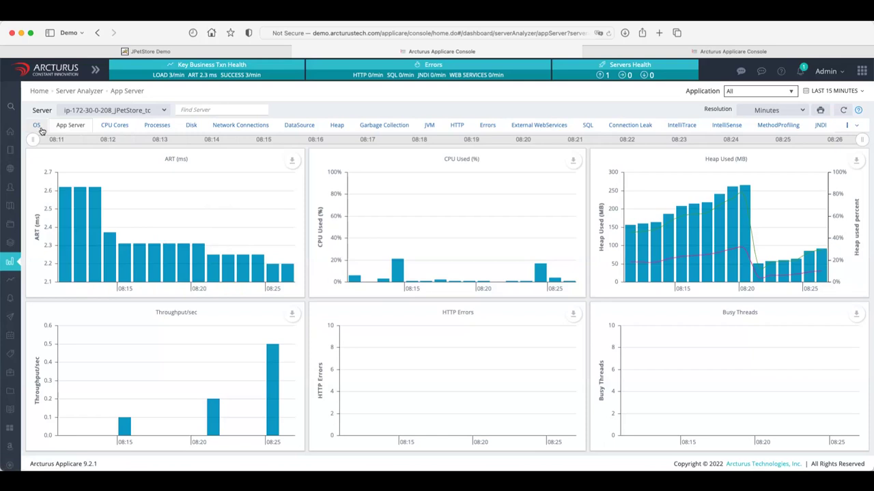
click(37, 126)
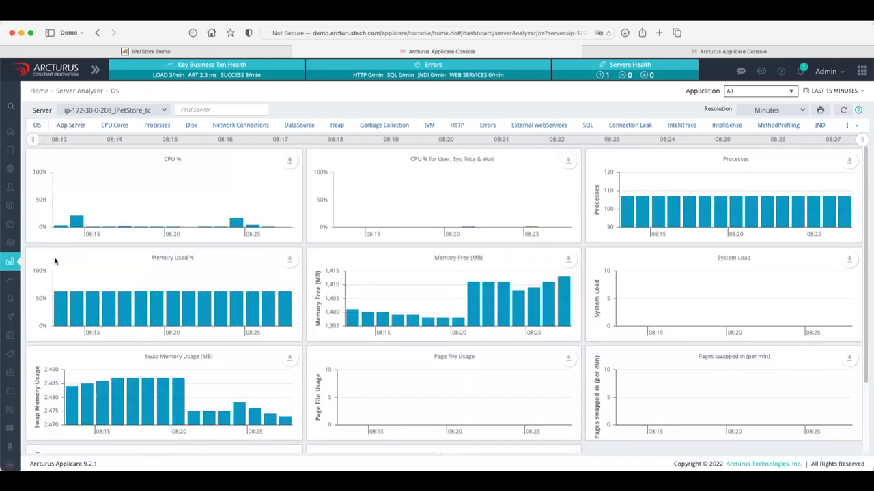
Look through the server's Processes and Disk views, ending on its Network Connections.
click(158, 126)
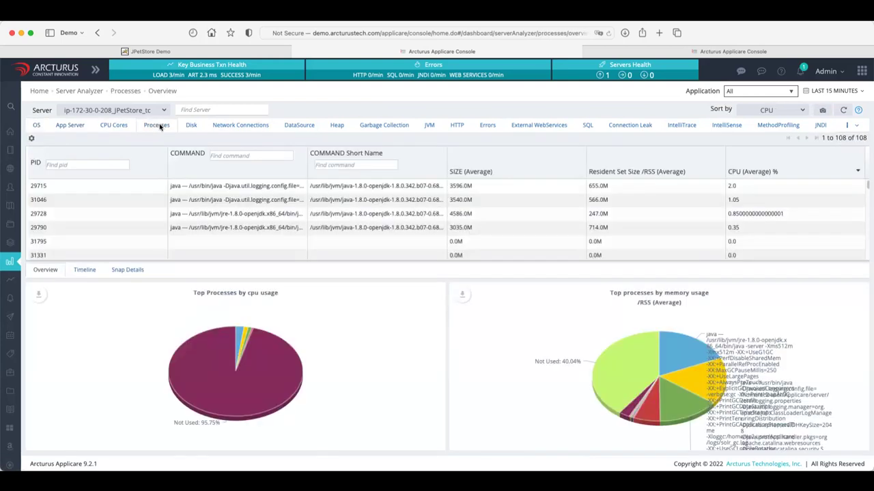
mouse_move(242, 337)
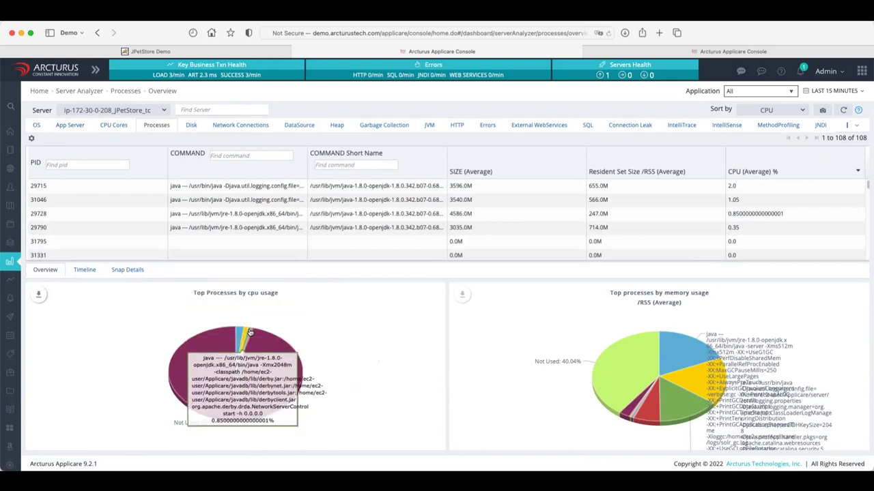
click(195, 126)
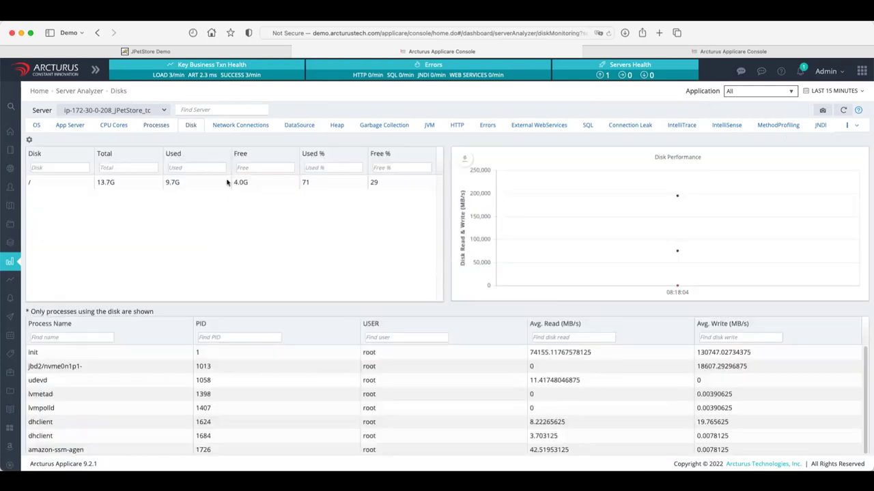
click(239, 127)
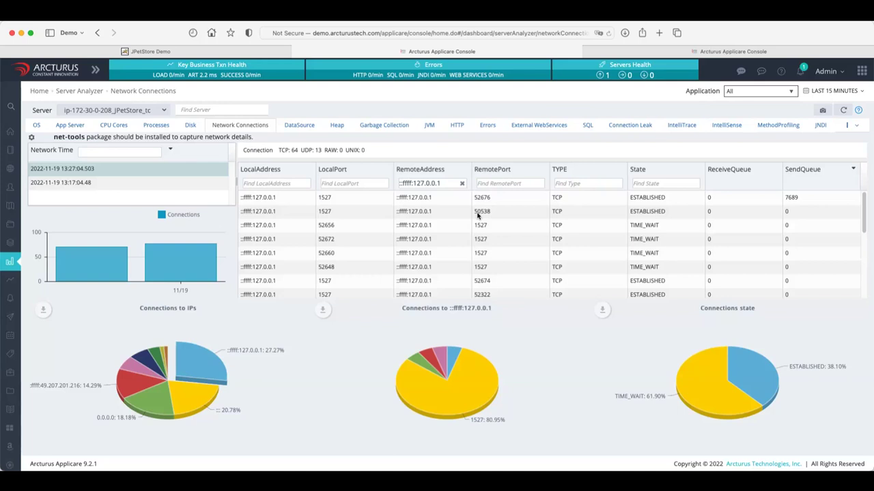
Show the jdbc/jpetstore1 connection pool chart with Max 8, Idle 1 and Active 1.
mouse_move(217, 363)
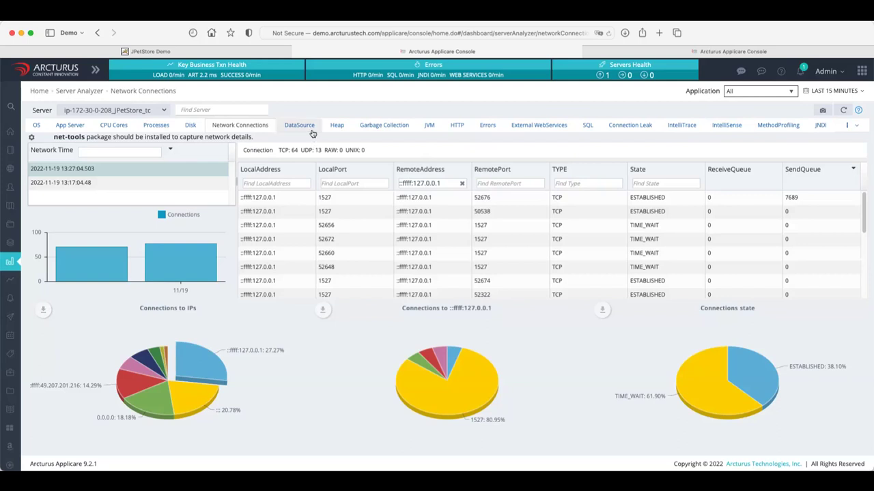
click(312, 134)
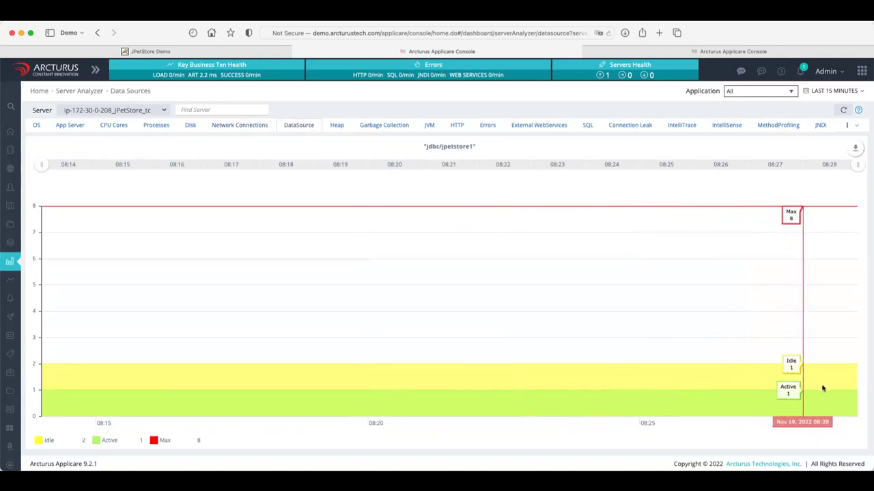
Open the JDBC Connection Leak alert and mark CatalogService.getSpecialRequirements in its stack trace.
click(802, 71)
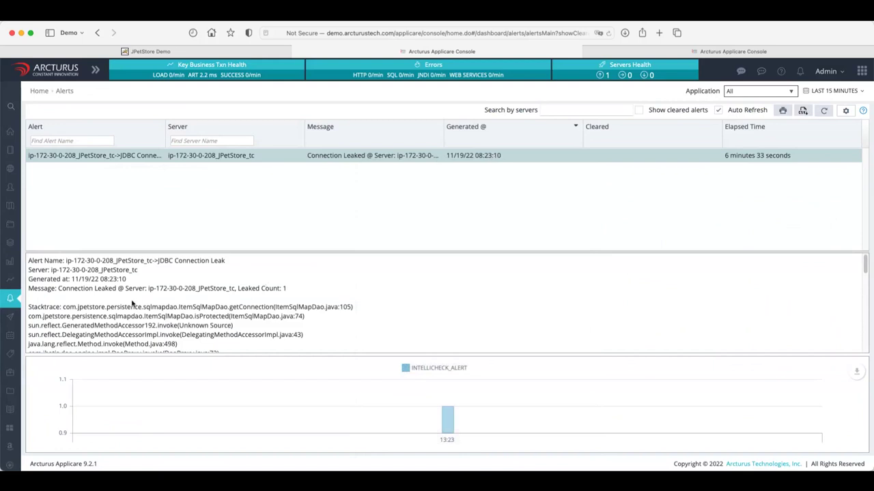
scroll(116, 303, down, 3)
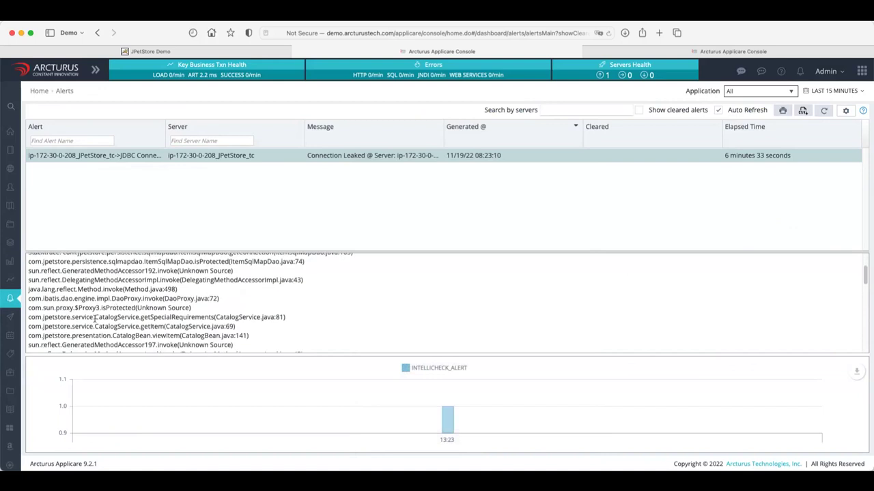
double_click(195, 317)
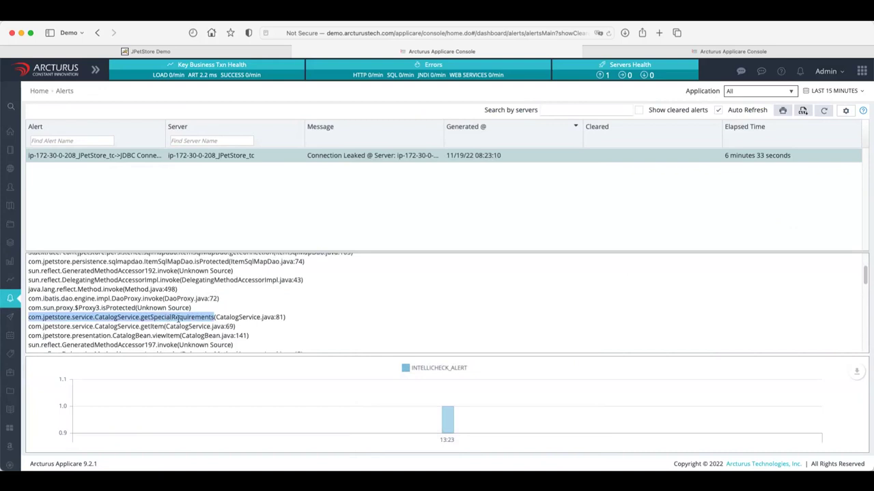
Glance at the JPetStore Koi product page and the transaction waterfall, then return to the alert.
click(179, 52)
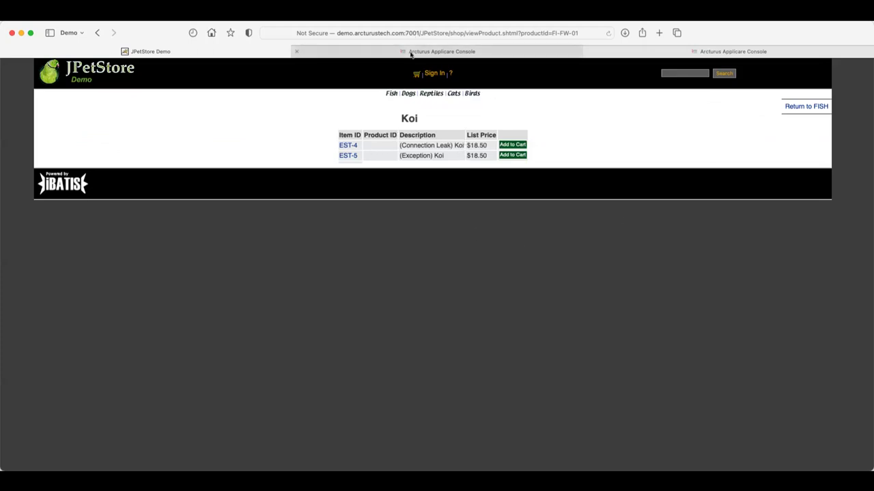
click(703, 53)
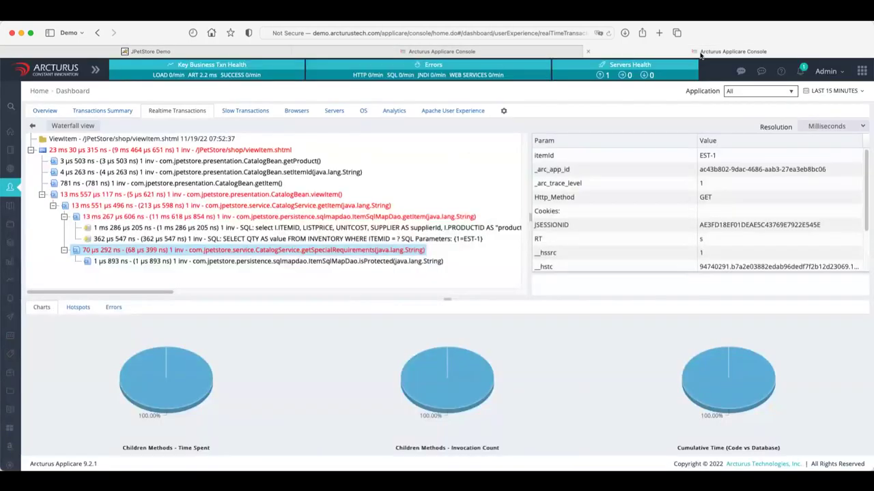
click(395, 50)
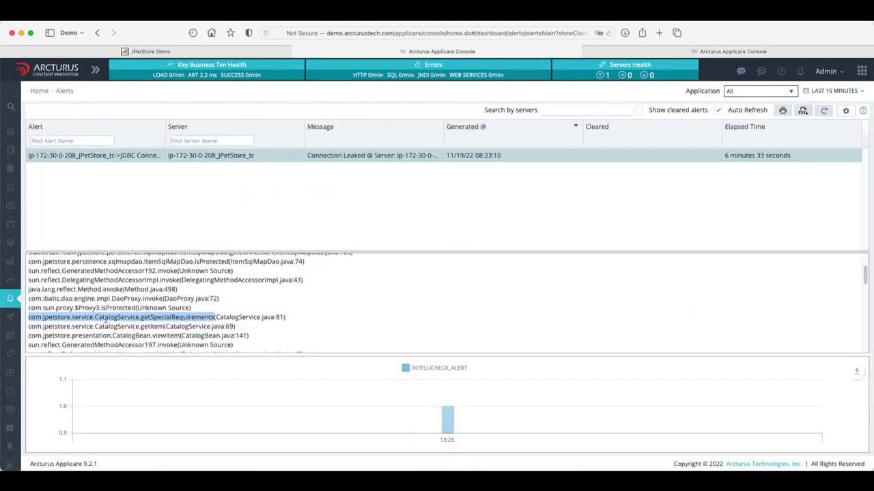
scroll(109, 314, up, 3)
scroll(122, 312, up, 2)
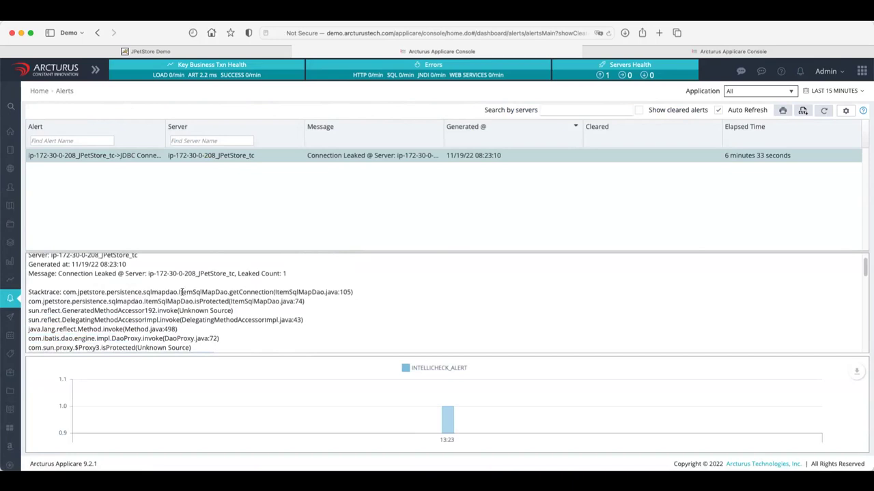
scroll(182, 292, down, 1)
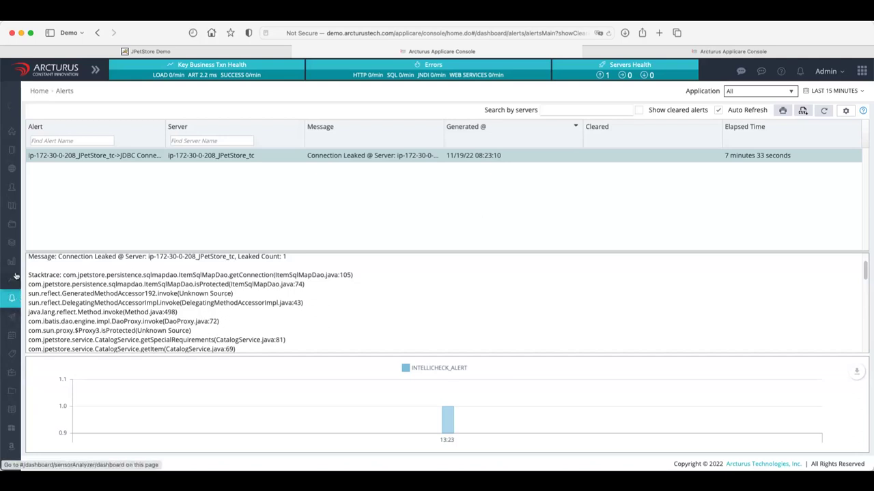
Review the heap charts and the empty GC summary, then switch to the JVM Threads view.
mouse_move(18, 273)
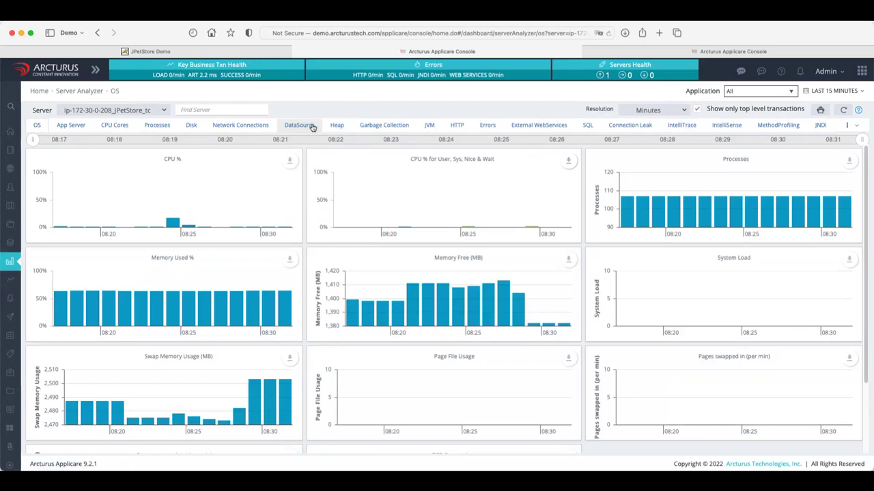
click(338, 127)
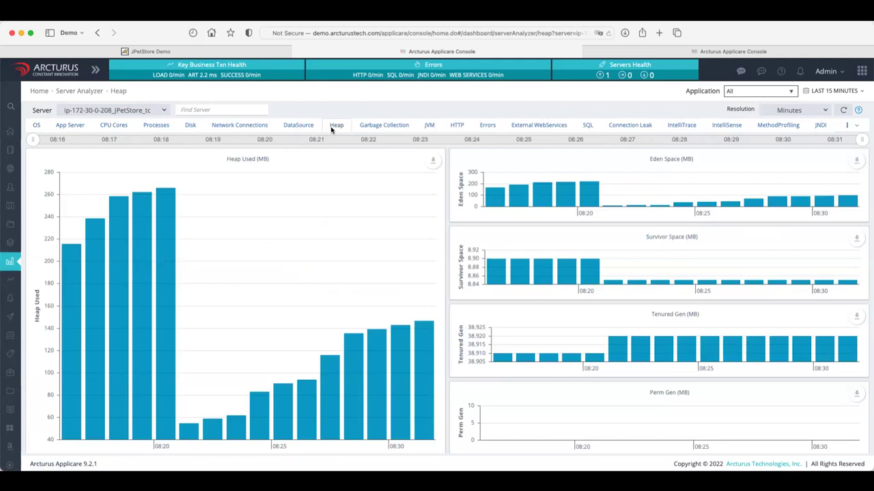
click(383, 127)
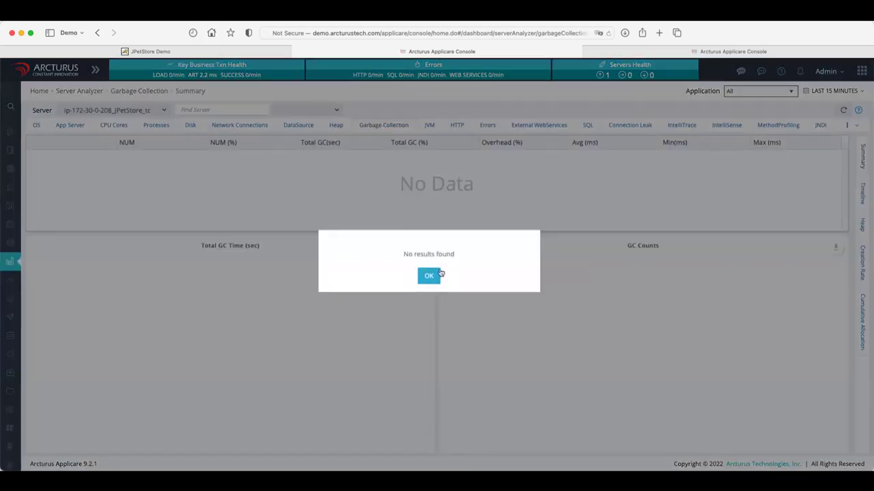
click(429, 275)
click(343, 126)
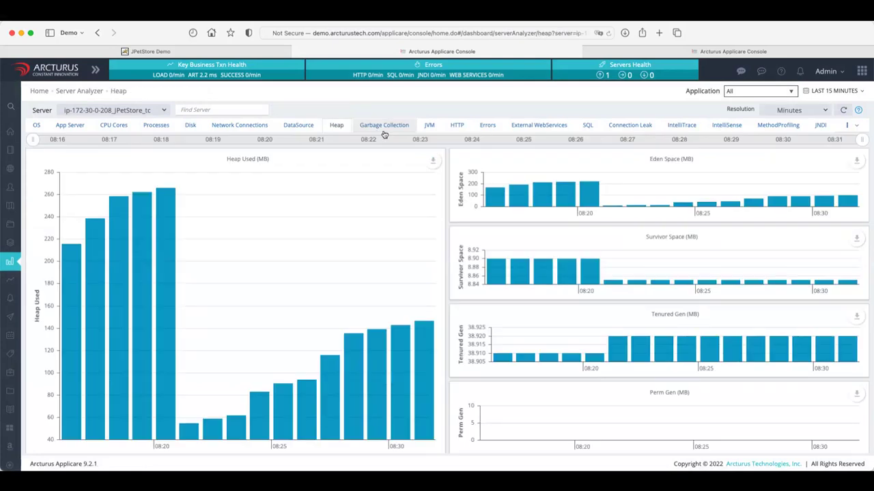
click(430, 129)
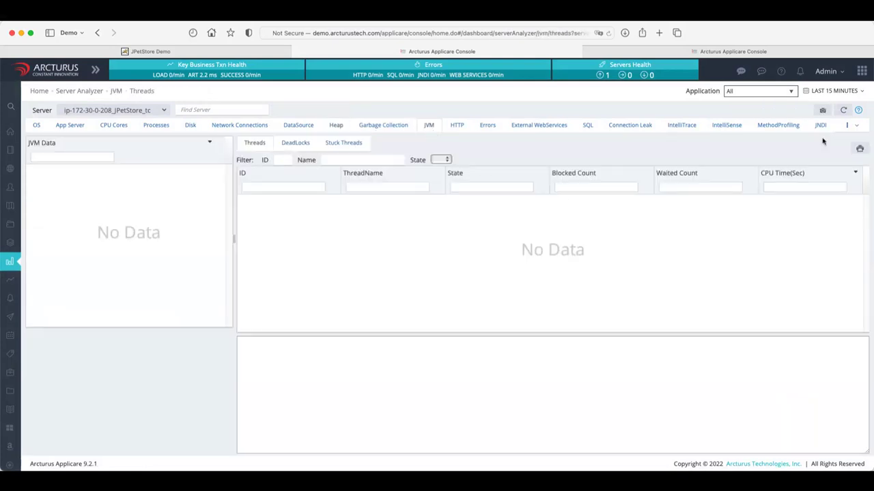
Try a thread dump, dismiss its notice, then capture a new thread snapshot of the server.
click(859, 148)
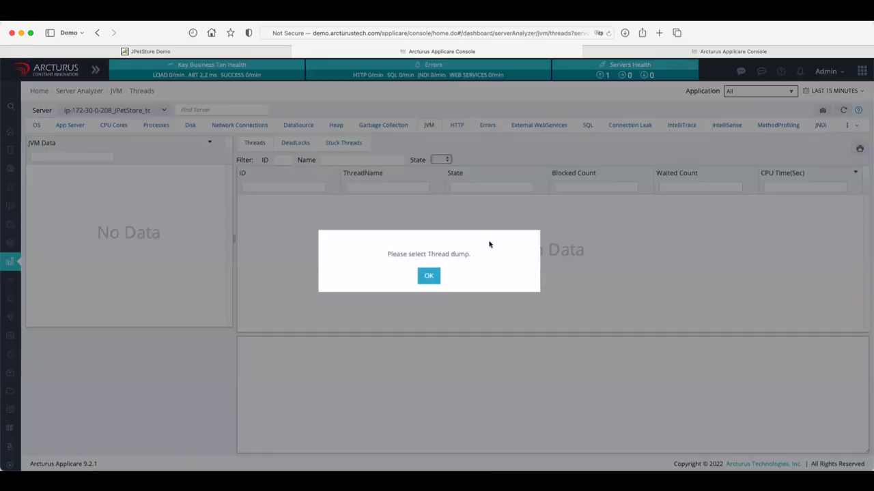
click(430, 277)
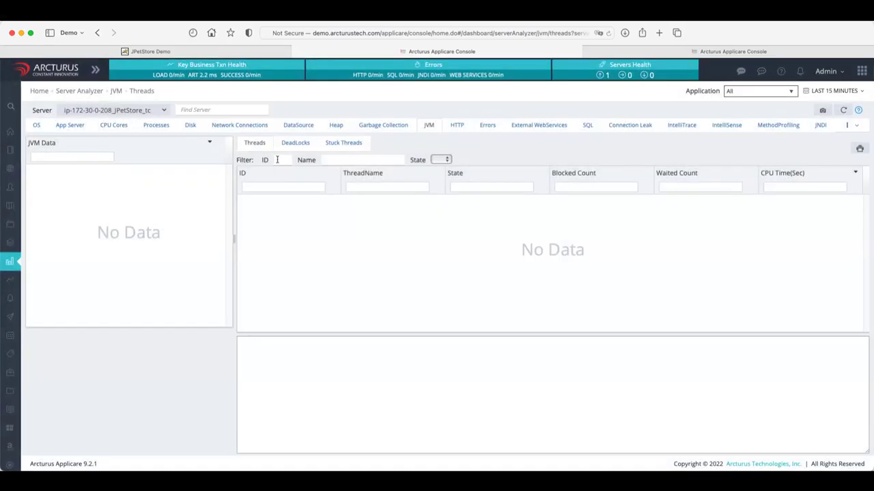
click(824, 110)
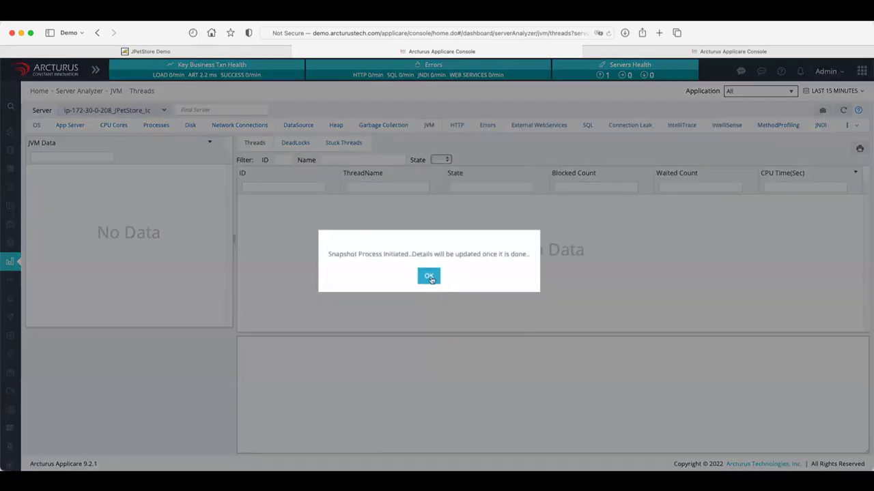
click(429, 276)
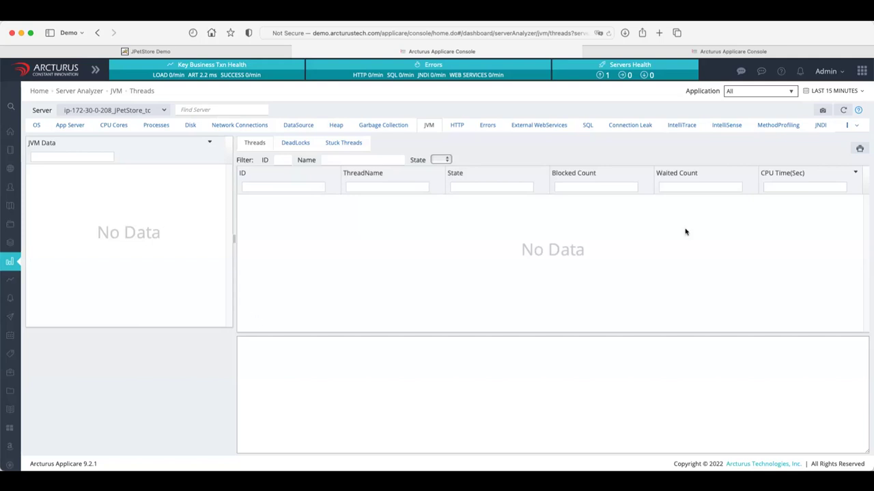
click(842, 112)
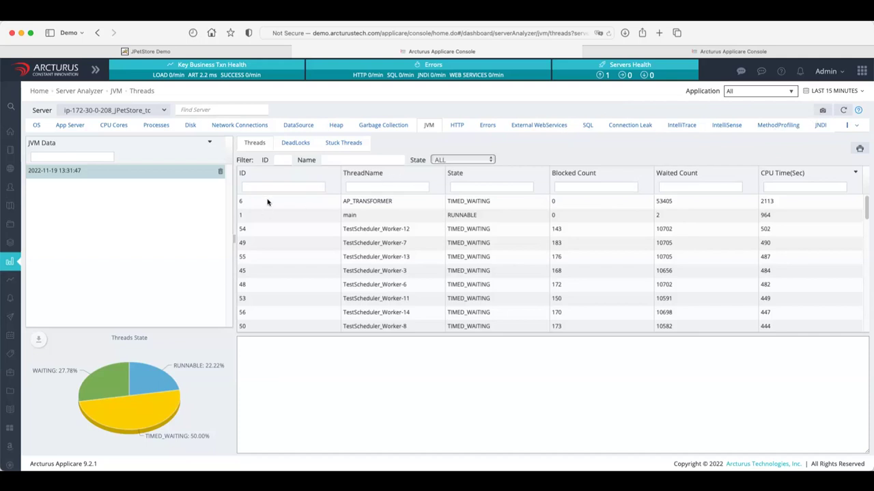
click(270, 220)
click(272, 234)
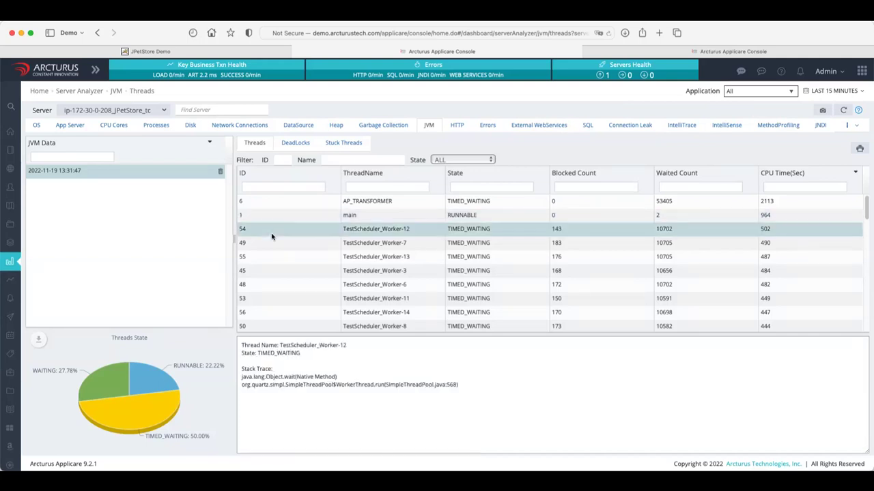
click(279, 216)
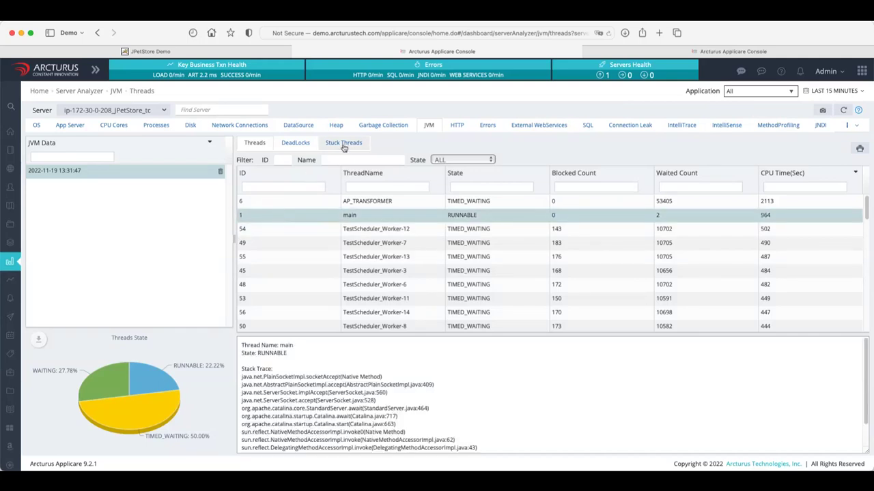
Check the dump for stuck threads, then return to the full thread list.
click(343, 144)
click(253, 146)
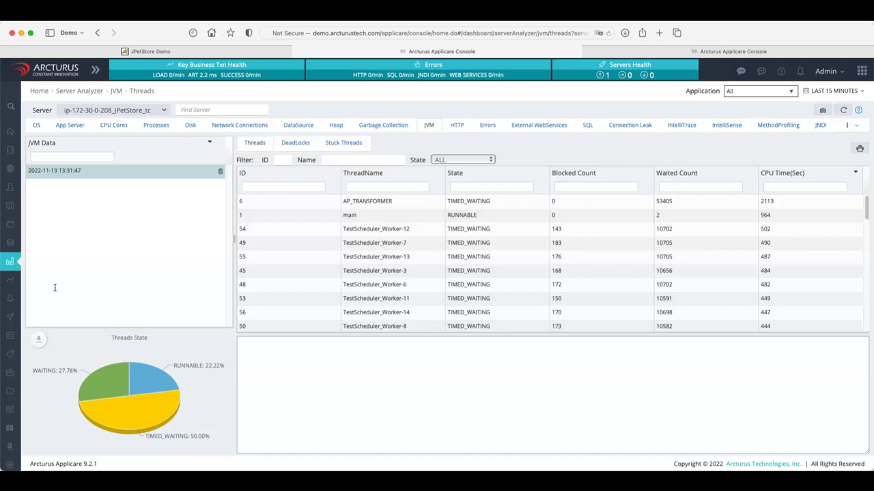
mouse_move(19, 279)
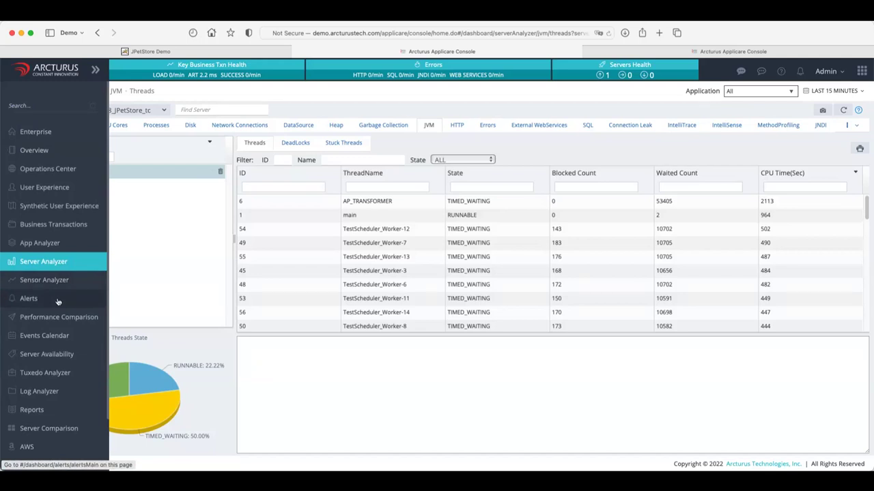
Open Synthetic User Experience results and filter the execution-time chart to the Demo monitor.
click(62, 204)
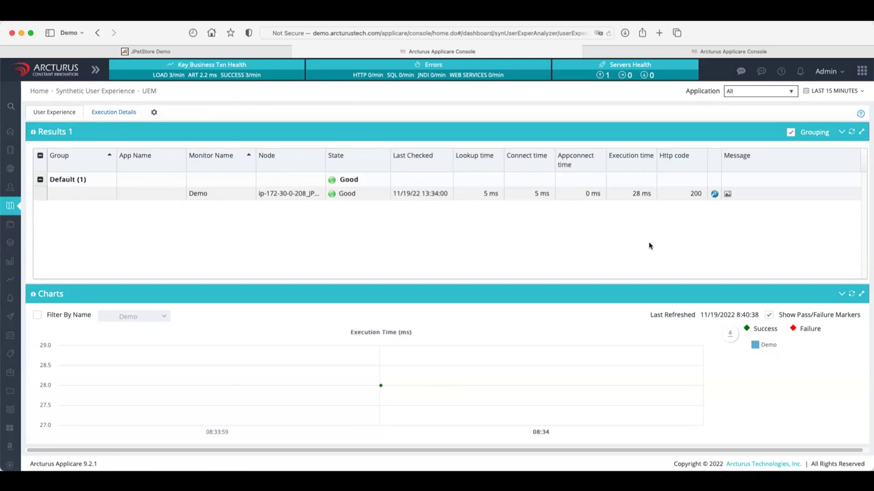
click(144, 196)
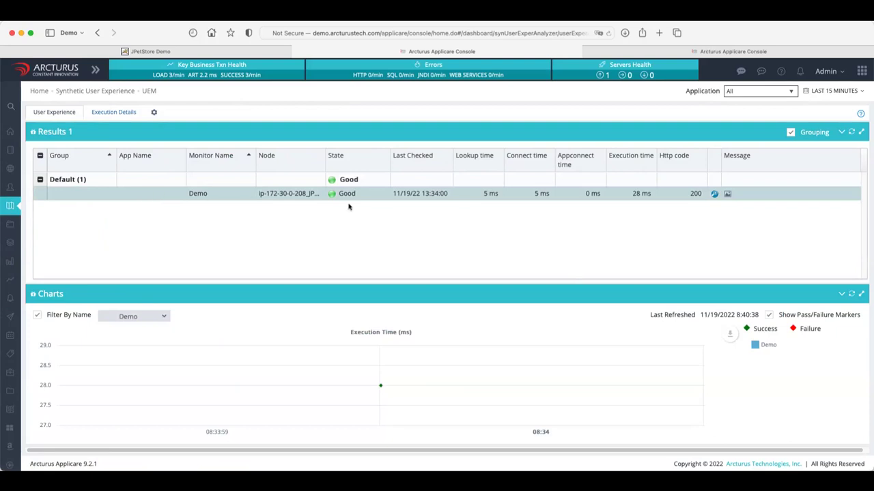
Open the Demo run's request waterfall in a new tab and compare it with the other console tab.
click(715, 196)
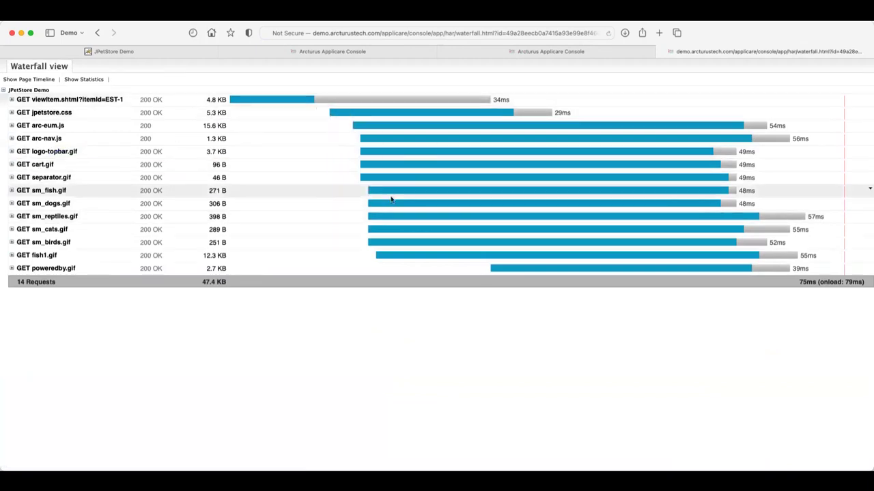
mouse_move(510, 53)
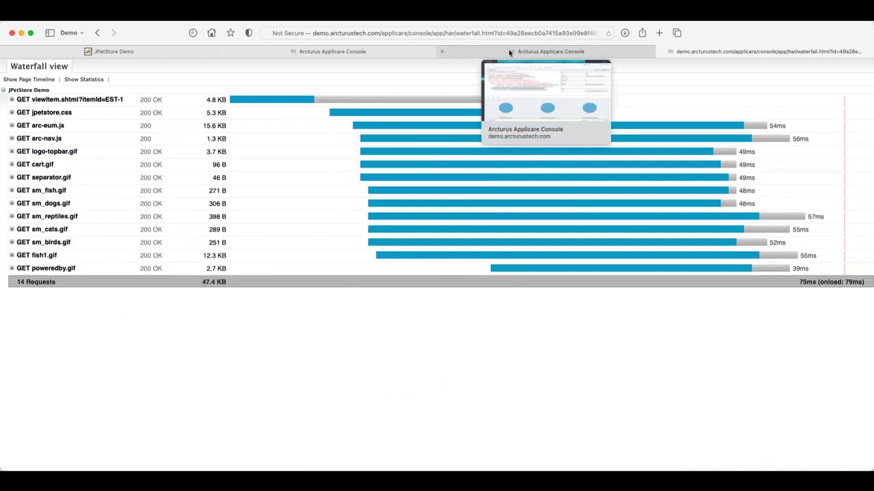
click(509, 53)
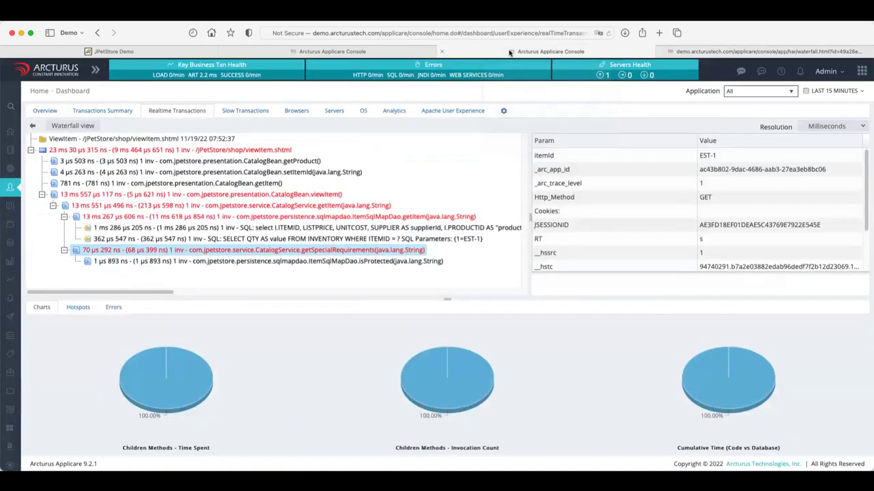
click(689, 53)
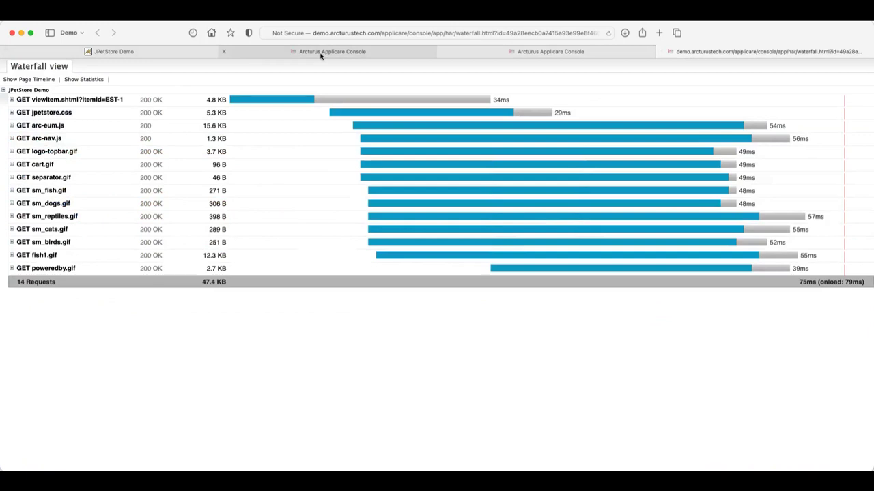
click(321, 53)
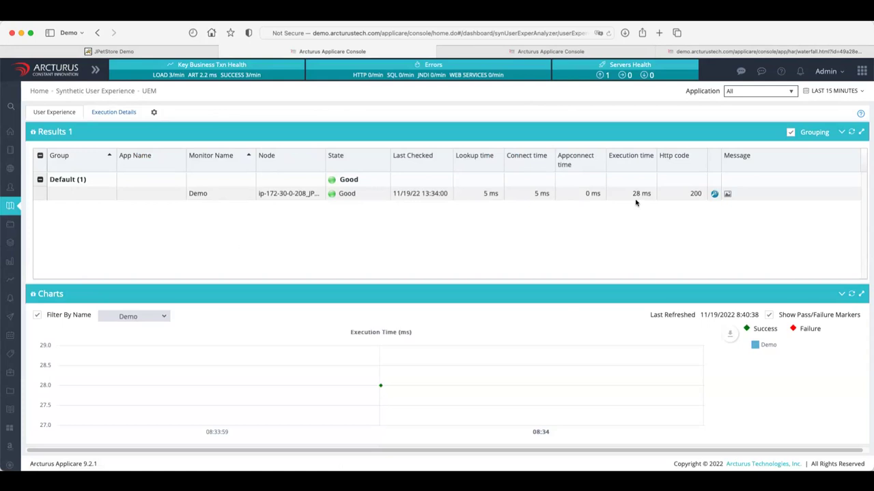
Reopen the Demo waterfall, then open the Demo run's trace from Execution Details.
click(714, 195)
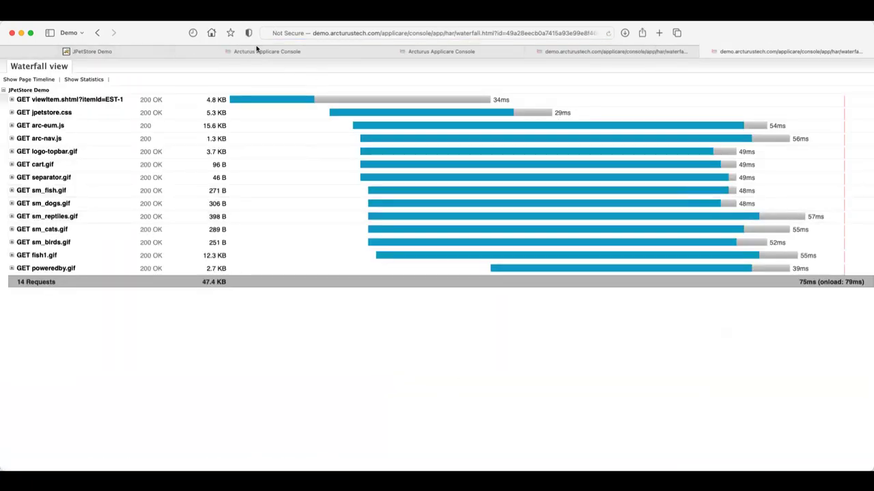
click(252, 53)
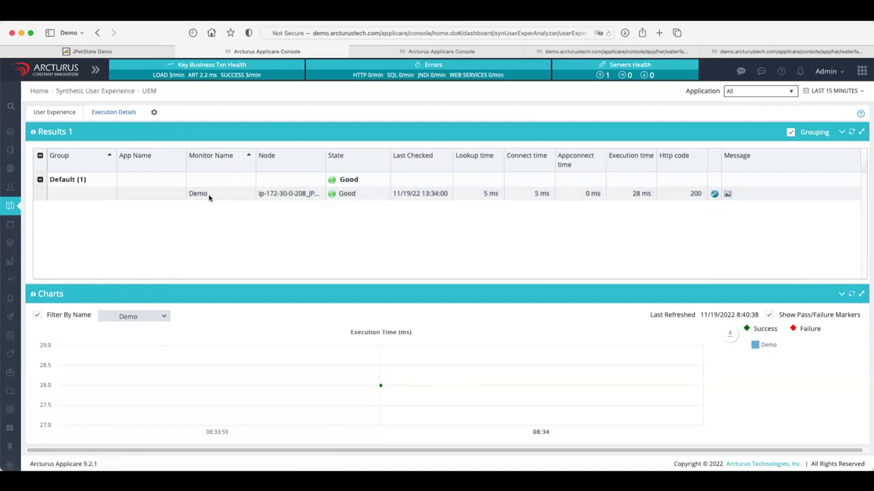
click(113, 115)
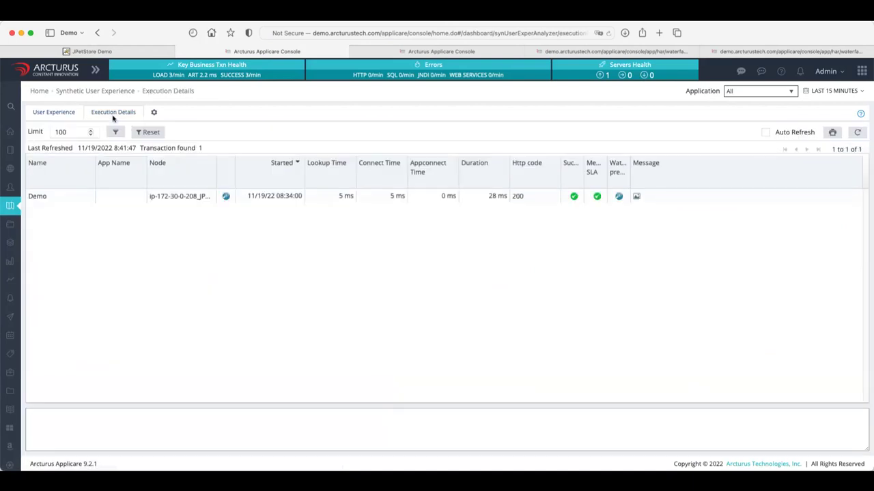
click(227, 199)
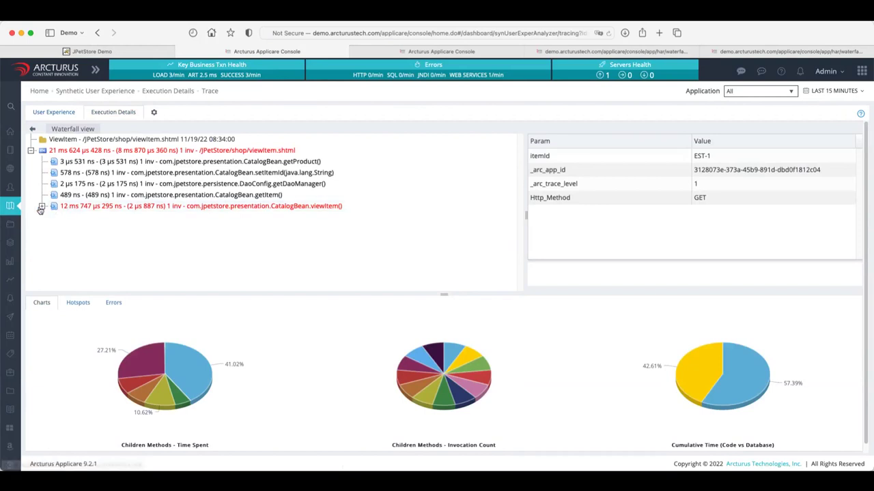
Expand viewItem()'s child methods, then go back to the execution list and select the Demo run.
click(41, 206)
click(33, 129)
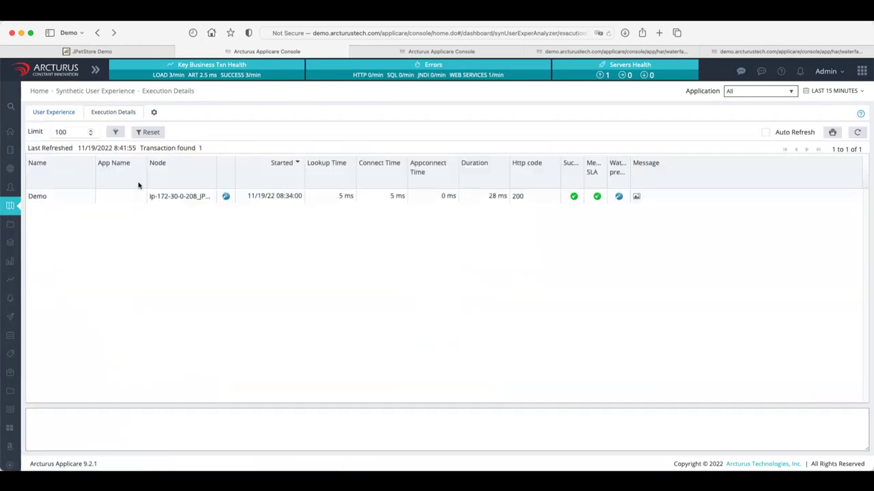
click(94, 194)
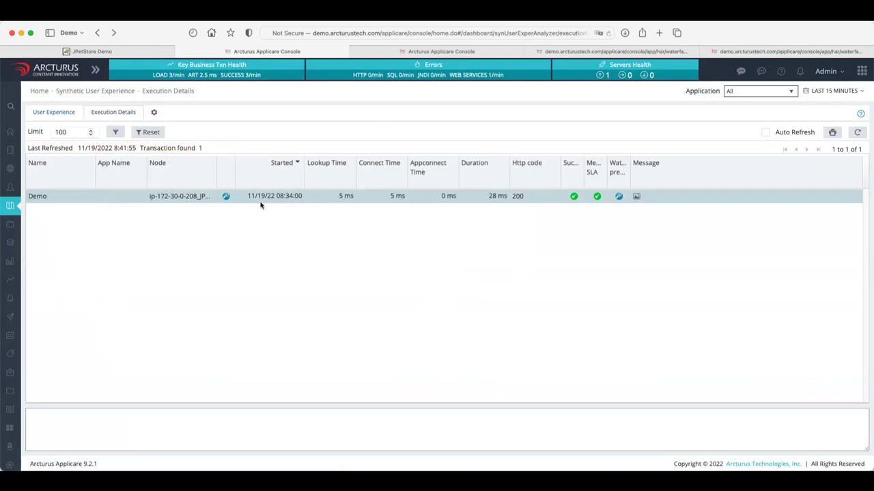
Widen the time range to Last 1 hour and select the 08:24:00 run.
click(834, 92)
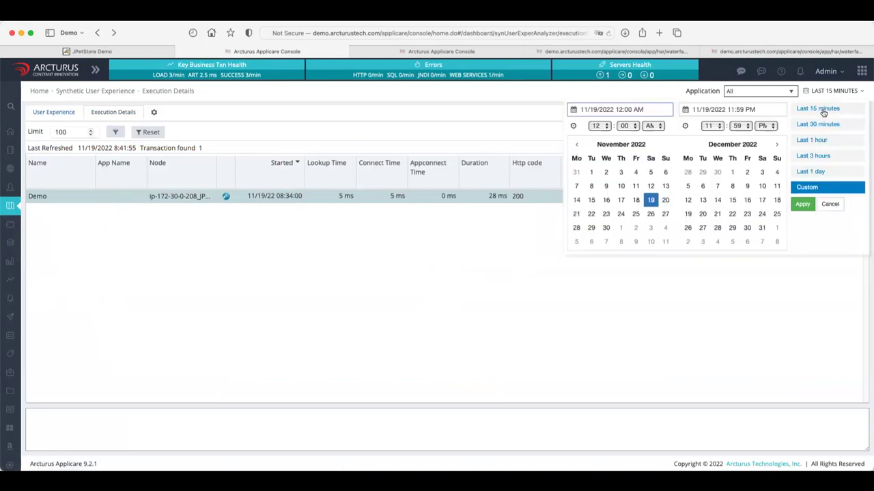
click(813, 141)
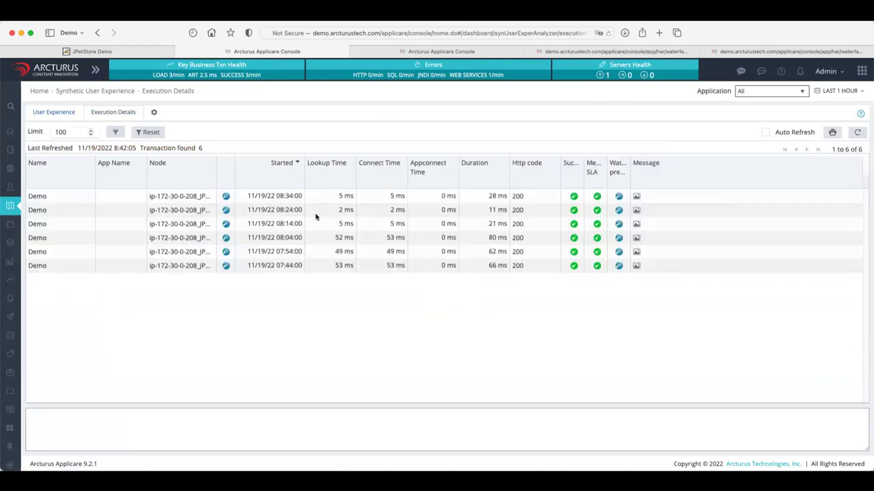
click(292, 207)
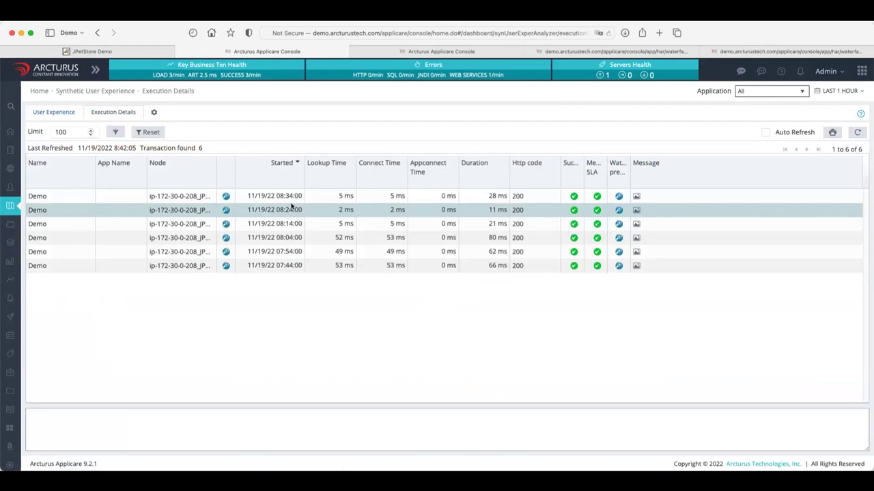
click(292, 210)
In synthetic monitor Settings, select the Demo monitor and start a new HTTP Monitor.
click(155, 115)
click(204, 164)
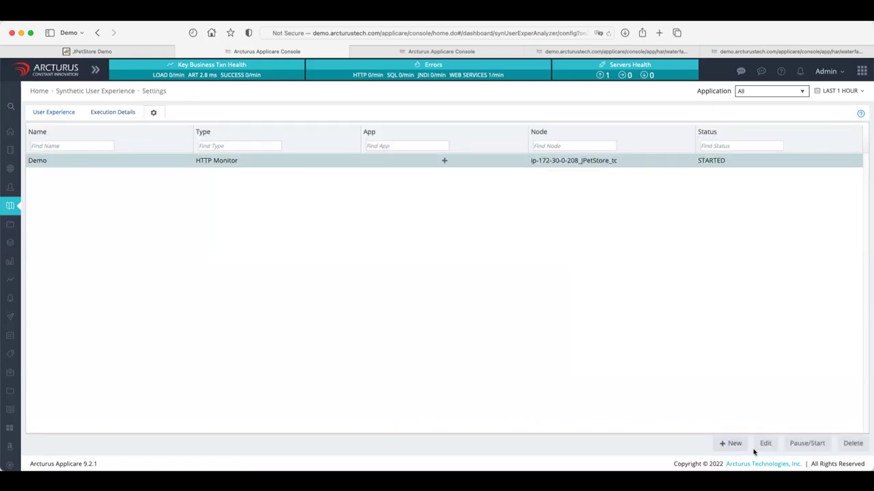
click(731, 444)
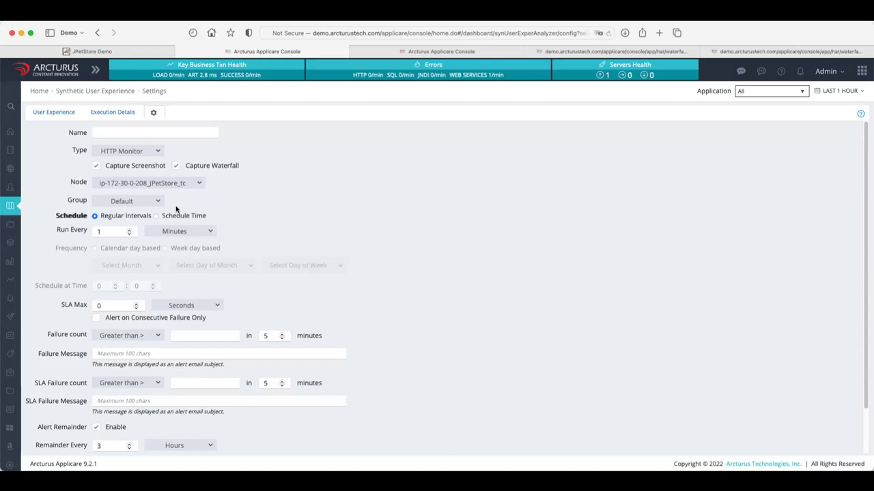
Change the new monitor's Type from HTTP Monitor to JMeter Script.
click(157, 151)
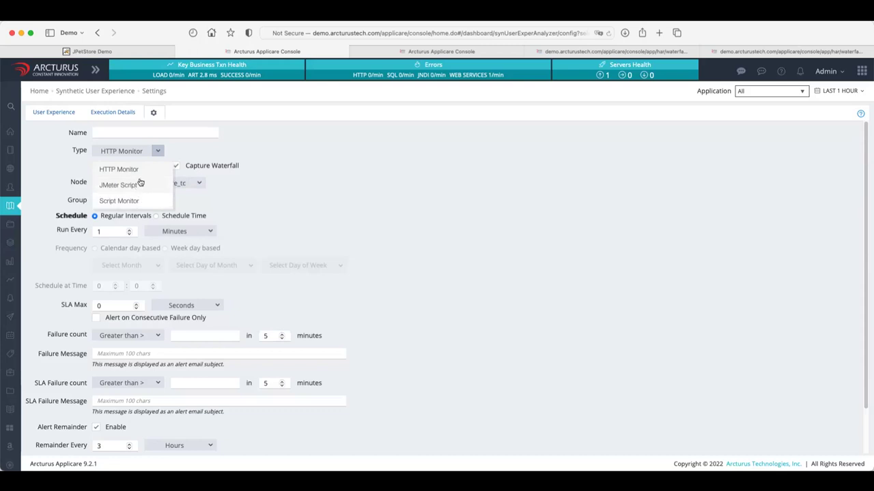
click(374, 185)
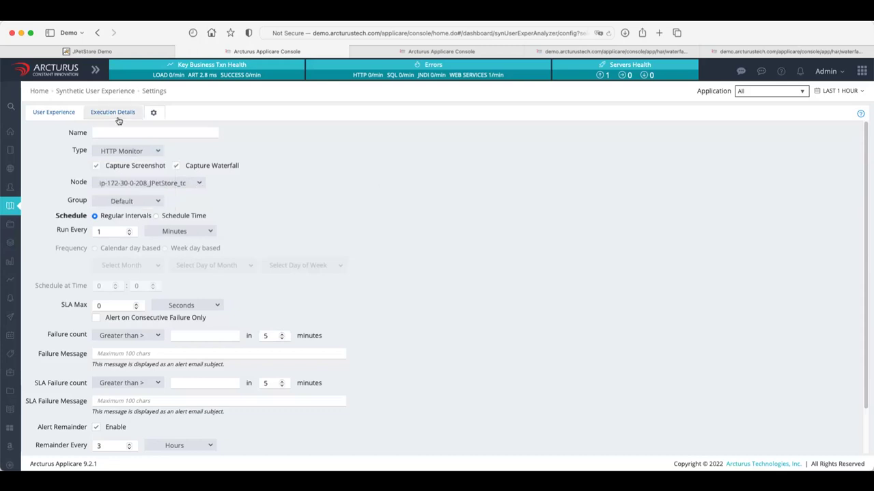
click(158, 151)
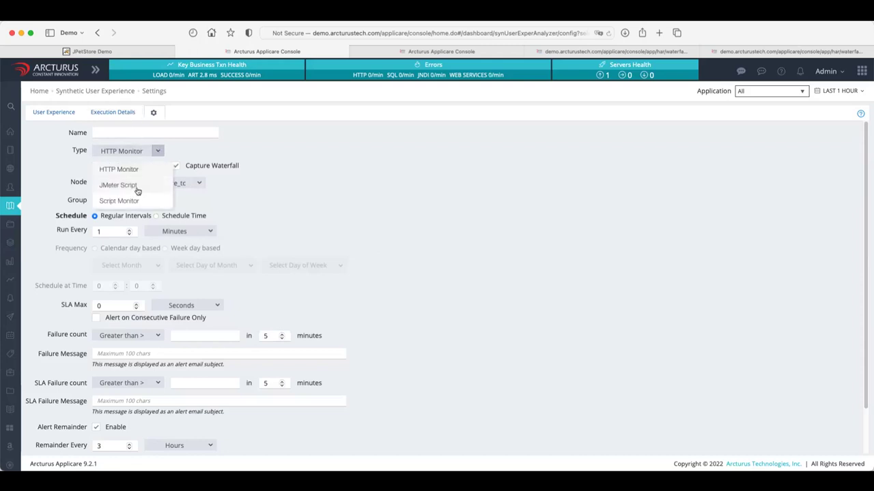
click(137, 187)
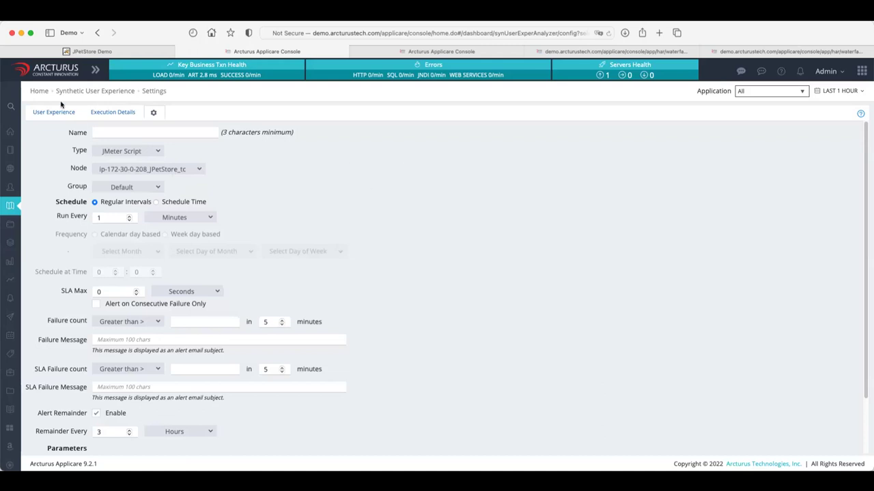
Return to Execution Details to see seven Demo runs, the latest at 08:44:00 taking 62 ms.
click(109, 114)
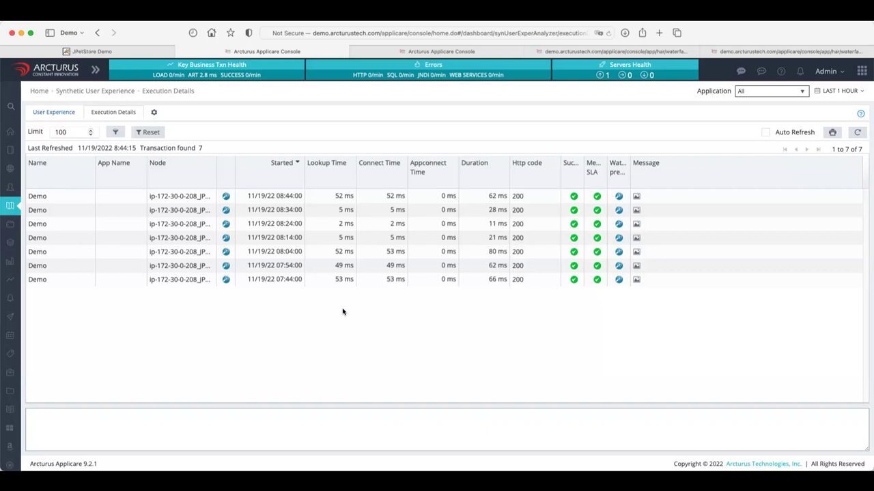
Return to the User Experience results showing the Demo monitor Good at 62 ms, HTTP 200.
click(56, 112)
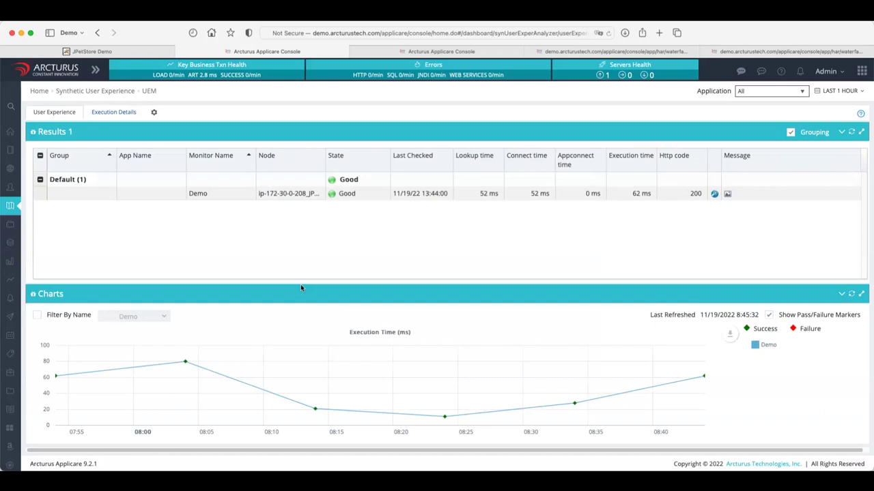
mouse_move(13, 226)
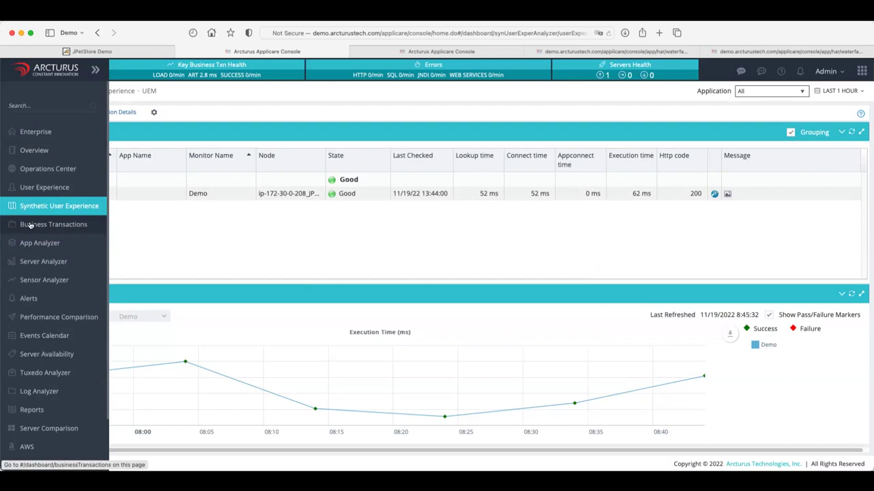
From Alerts, open the alert Actions settings for jpetstore's Availability Alert, ending on the Command sub-tab.
click(29, 298)
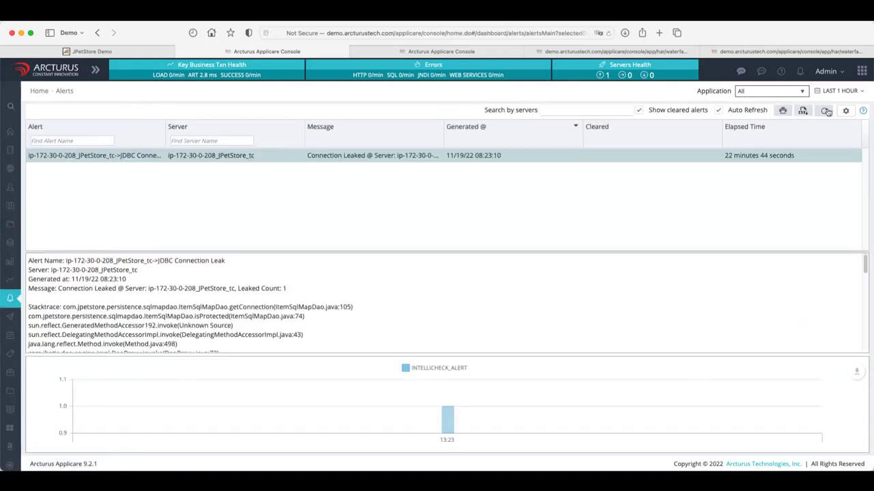
click(847, 112)
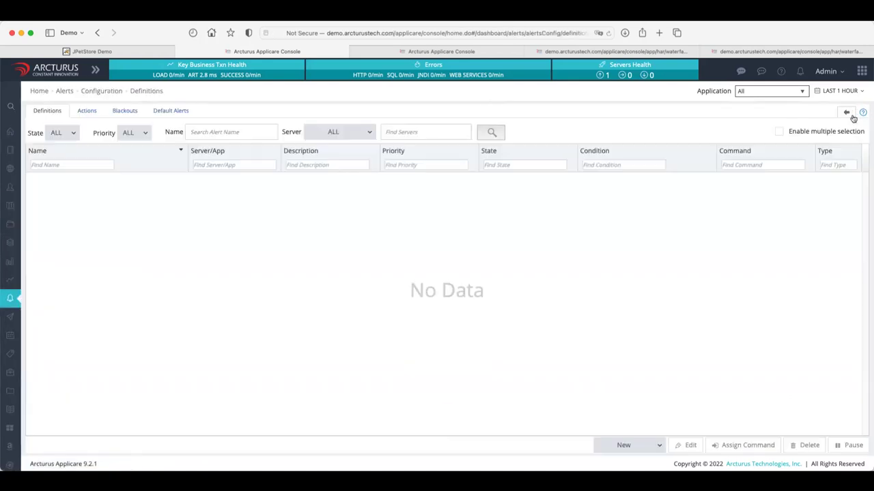
click(87, 110)
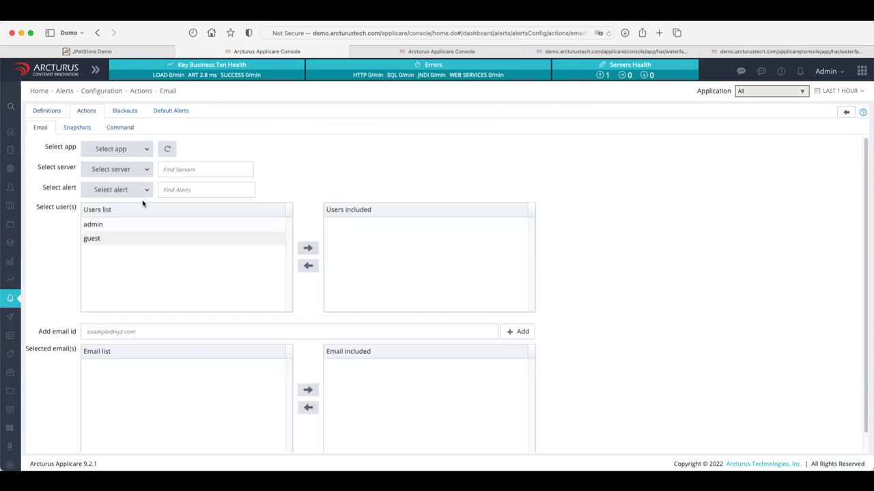
click(148, 191)
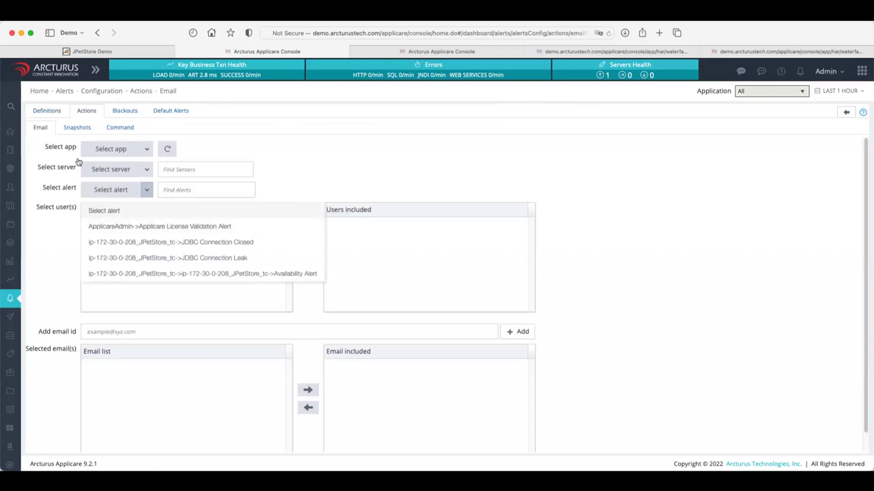
click(76, 128)
click(114, 129)
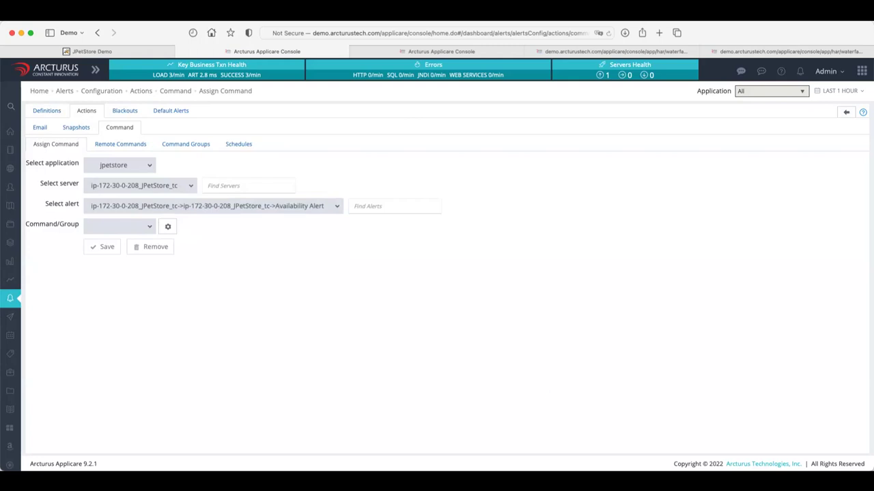
Skim the Alerts help article, close it, and open the alert Snapshots settings.
mouse_move(7, 113)
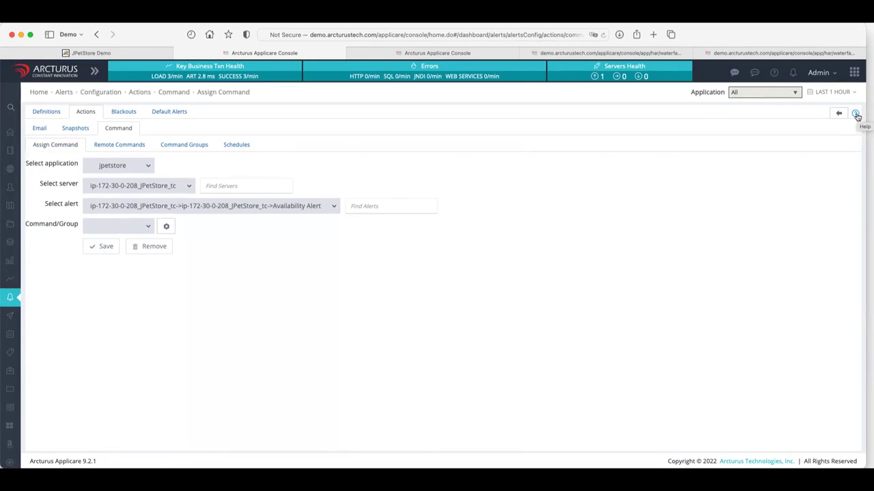
click(856, 116)
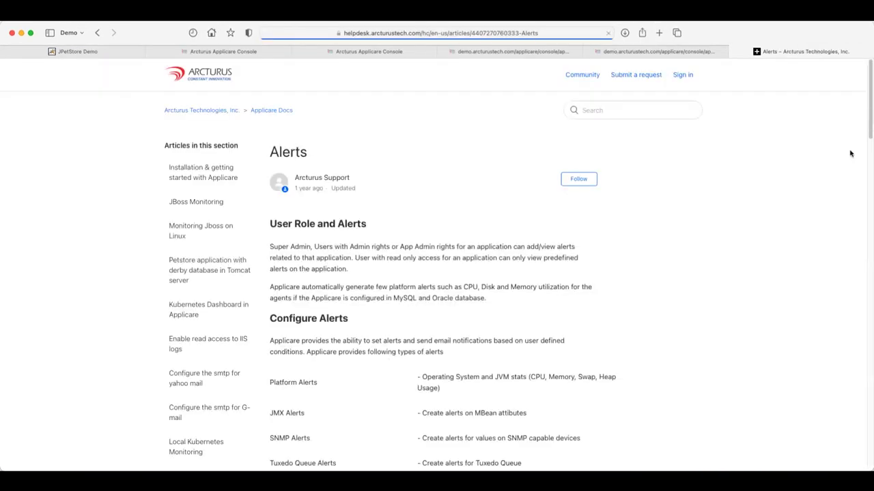
scroll(761, 320, down, 10)
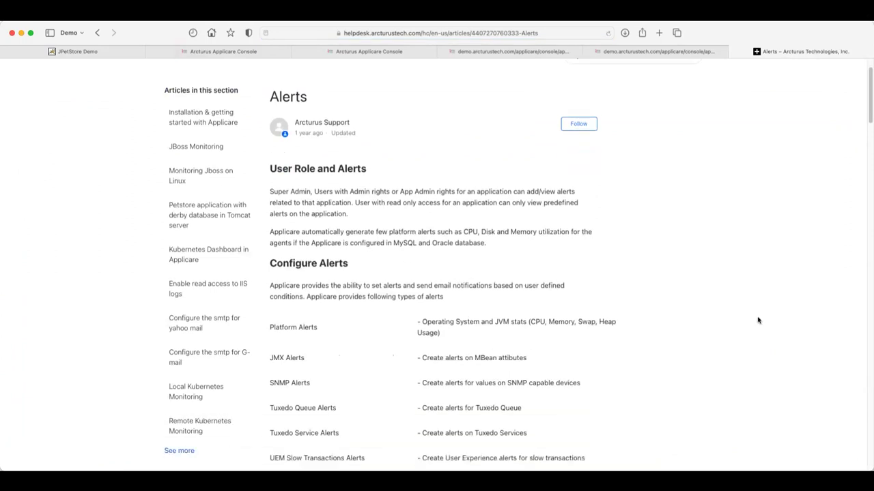
scroll(758, 320, down, 5)
scroll(757, 318, up, 5)
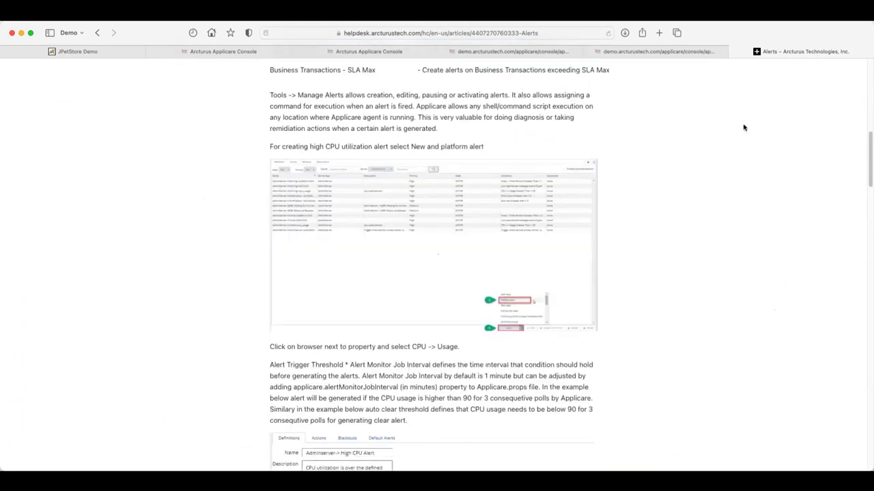
click(735, 52)
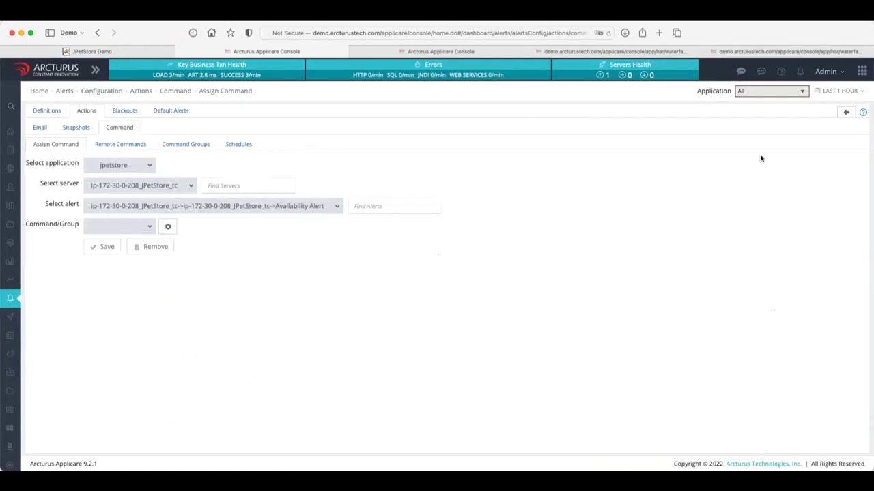
click(69, 130)
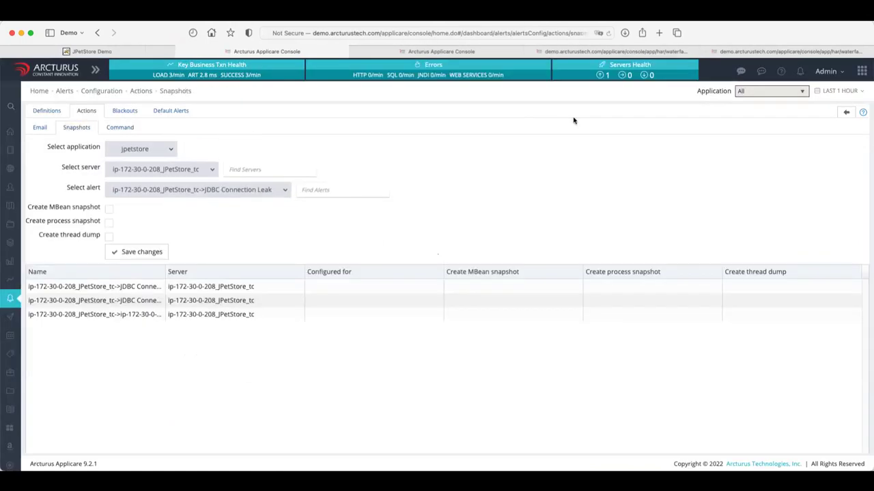
Search the Applicare help for 'remote commands', read the community post, then return to the console.
click(779, 71)
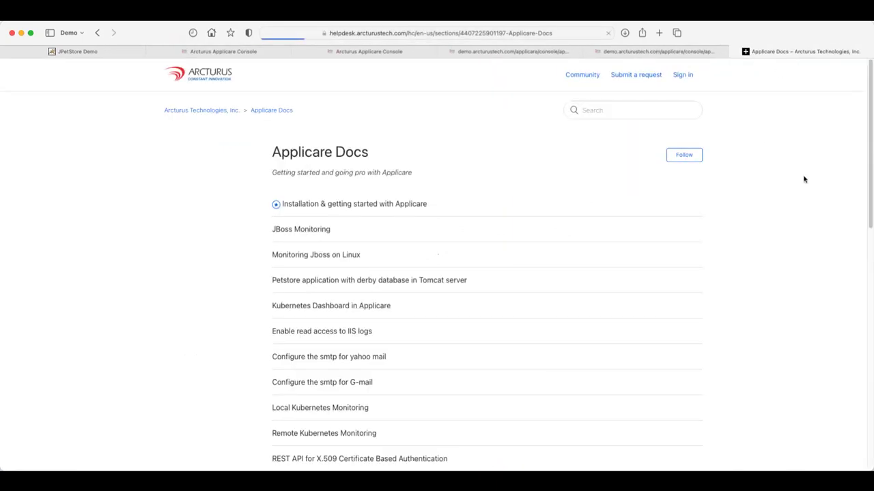
click(601, 111)
text(r)
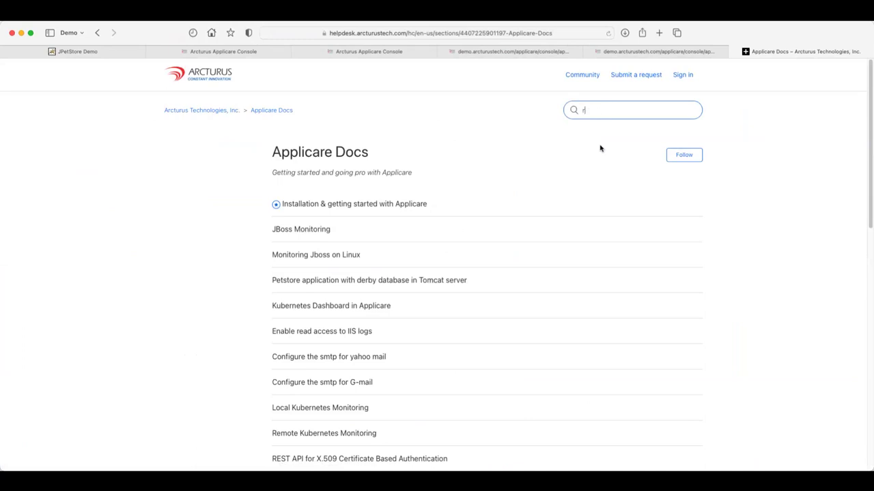
text(emote commands)
key(Return)
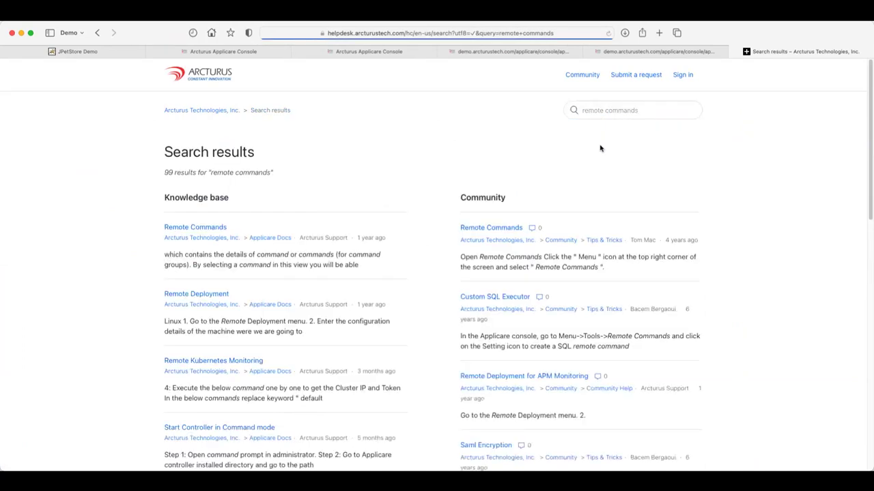
click(503, 232)
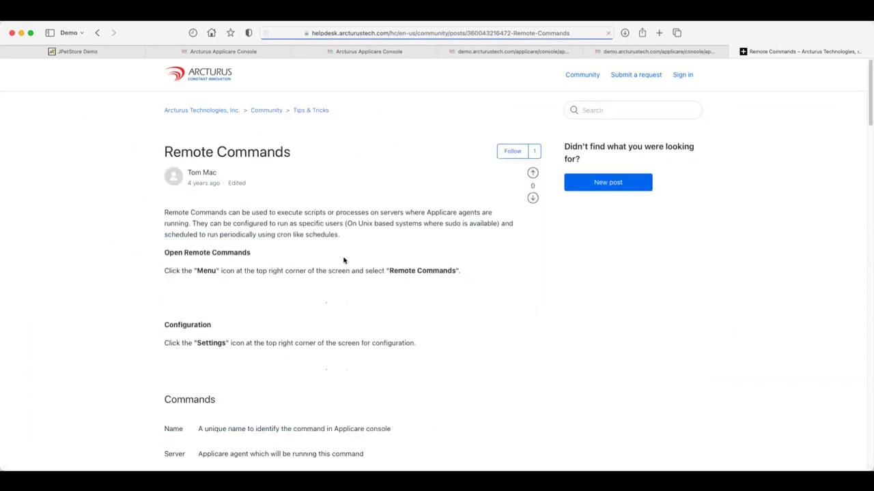
scroll(484, 275, down, 10)
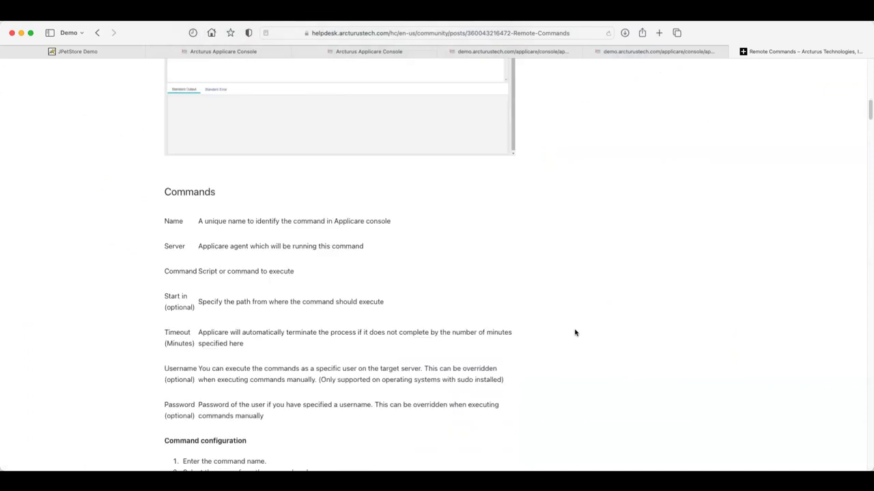
scroll(575, 332, down, 8)
scroll(575, 328, up, 12)
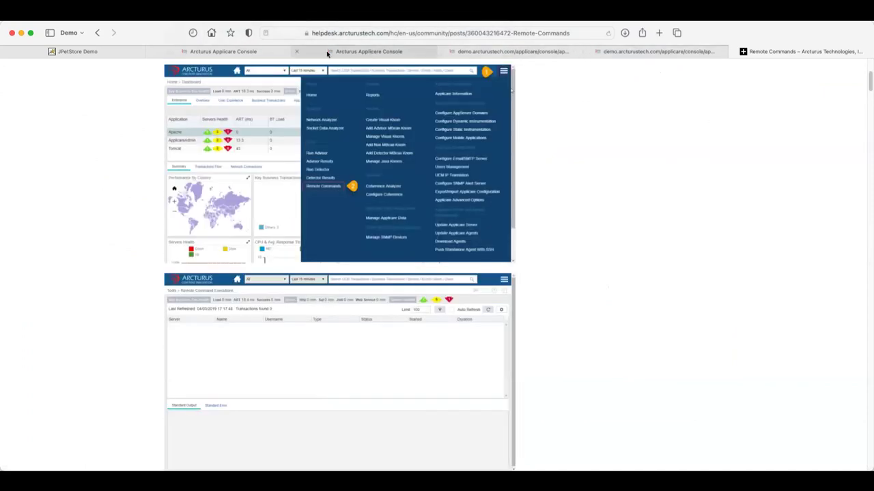
click(372, 52)
click(230, 52)
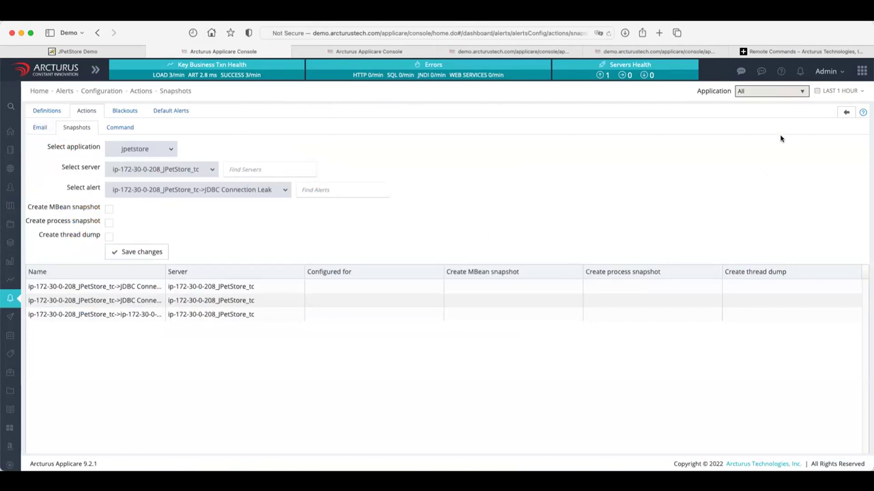
Leave the snapshot settings for the Alerts list, then open Business Transactions from the sidebar.
click(844, 111)
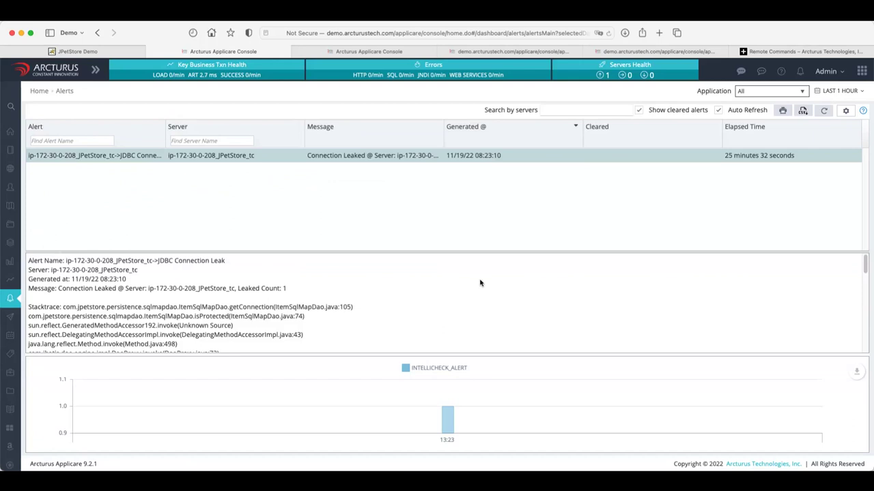
mouse_move(17, 154)
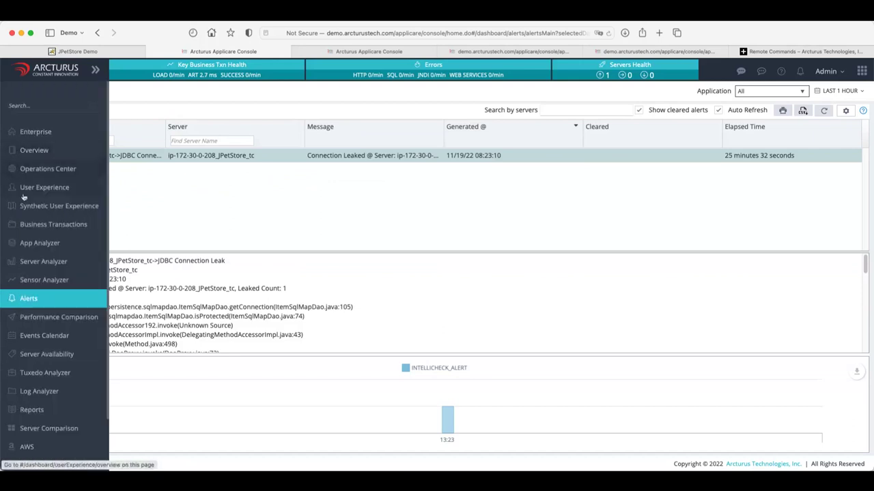
click(54, 223)
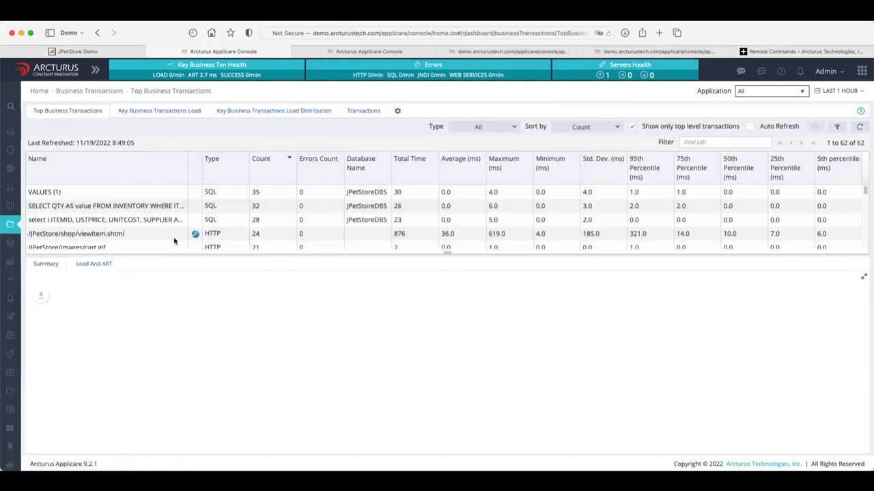
Chart the SELECT QTY query and viewItem.shtml, then list viewItem's 24 individual transactions.
click(119, 212)
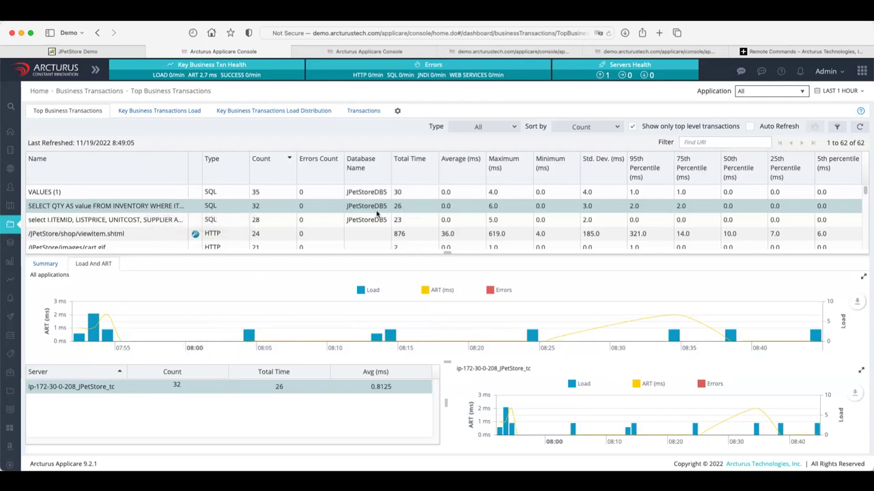
mouse_move(108, 321)
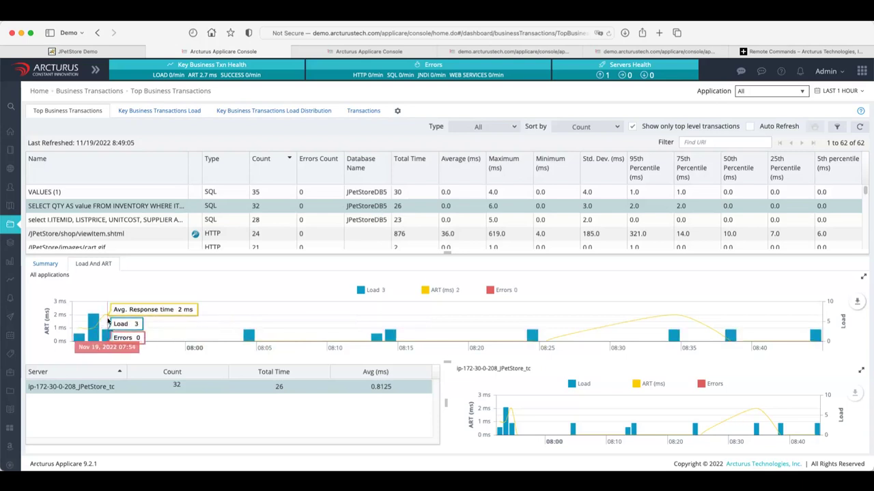
mouse_move(250, 341)
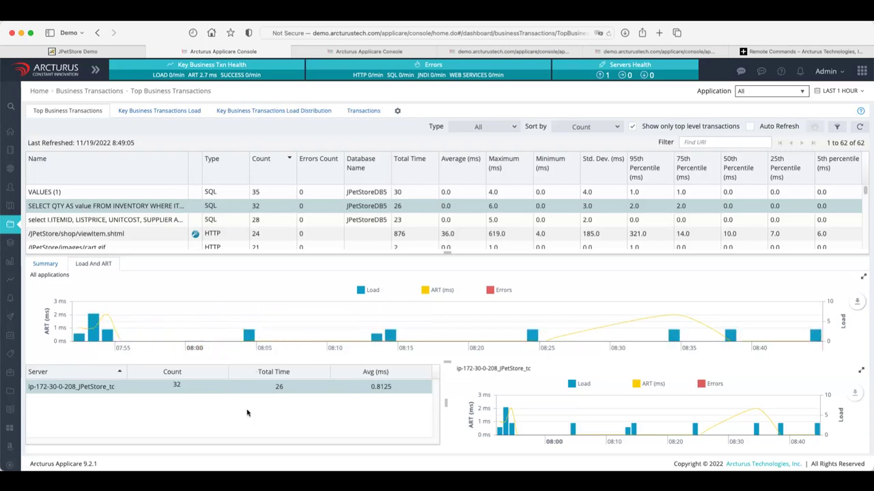
mouse_move(509, 414)
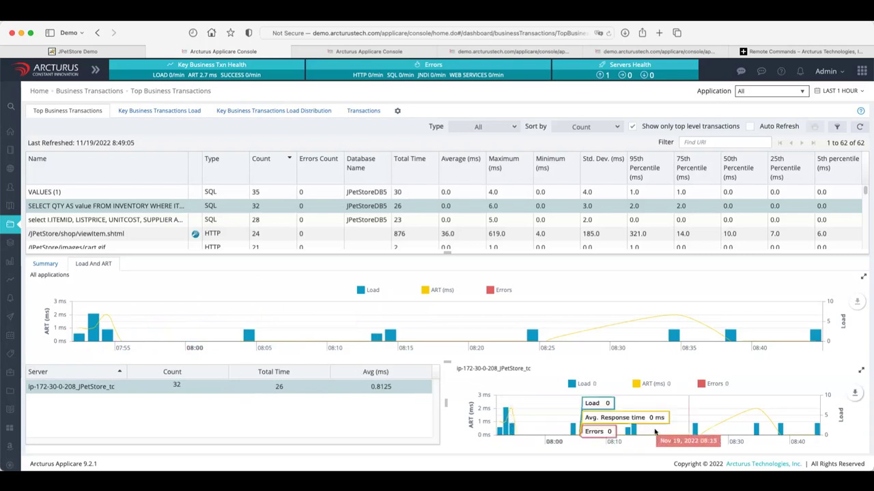
click(146, 234)
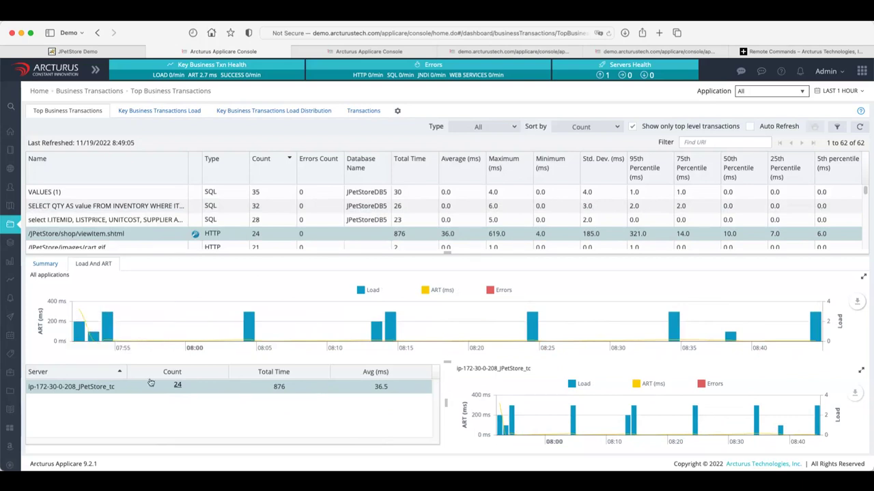
click(163, 391)
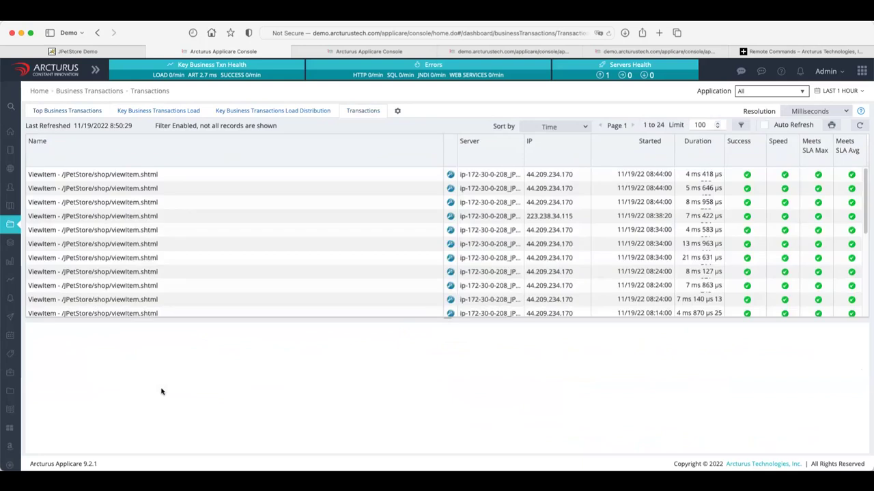
Reopen viewItem.shtml's 24 transactions from Top Business Transactions and trace the first request.
click(71, 110)
click(111, 236)
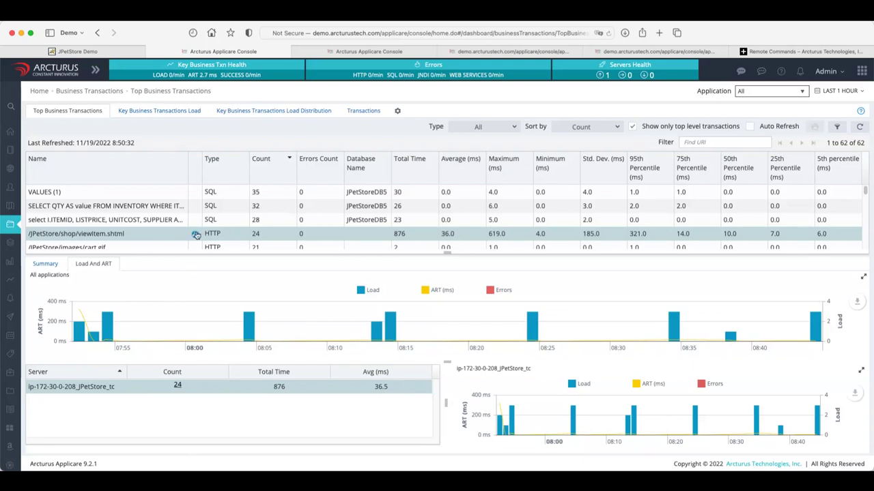
click(177, 387)
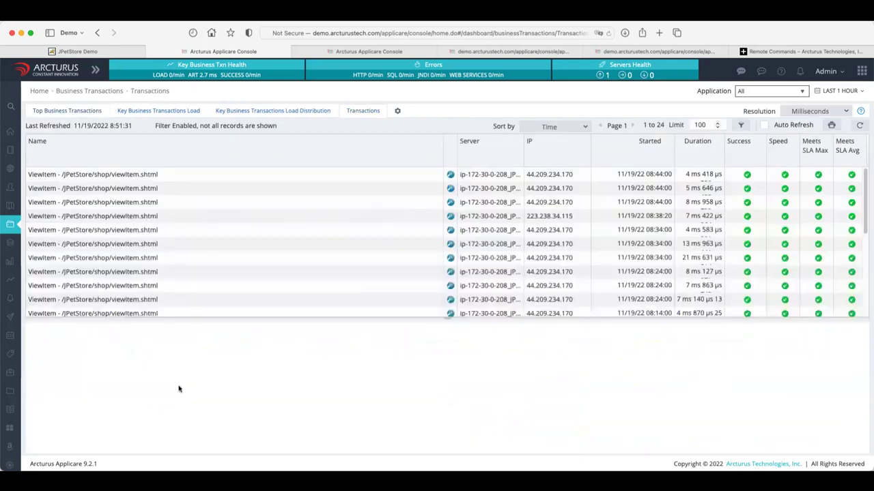
click(450, 174)
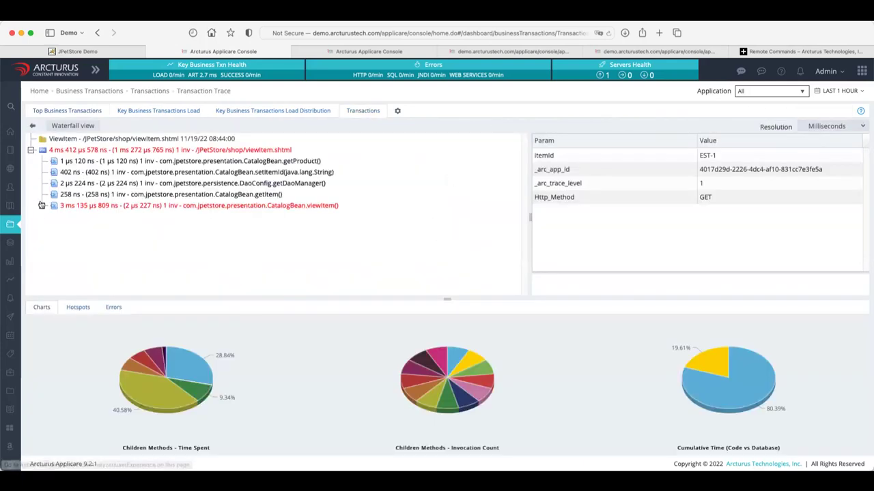
Expand CatalogBean.viewItem() to inspect getItem, then view the Key Business Transactions Load dashboard.
click(42, 205)
click(65, 217)
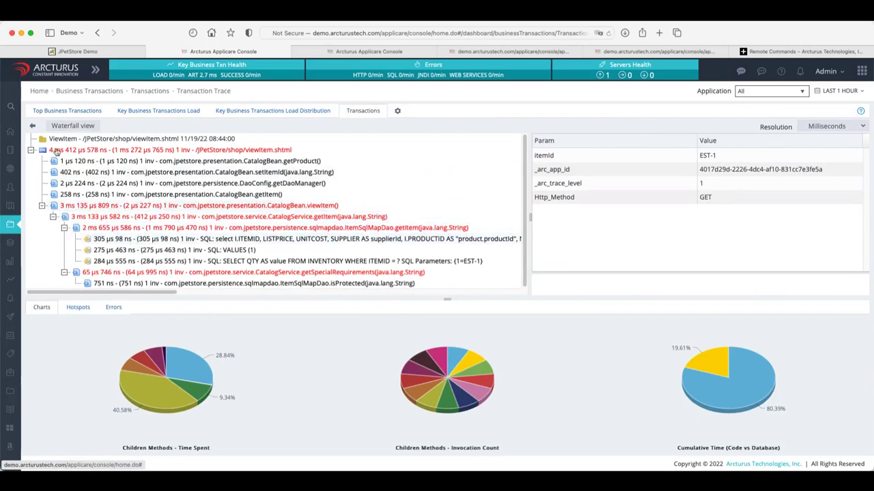
click(136, 110)
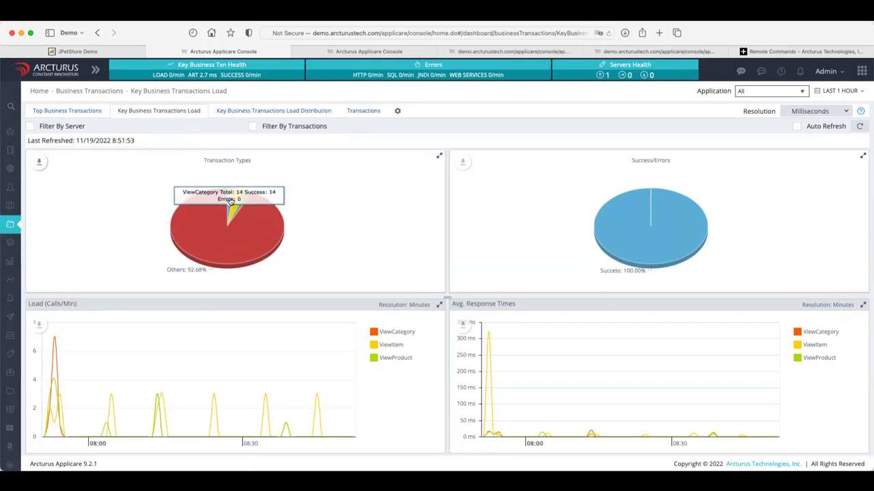
Return from the load dashboard to the Top Business Transactions list of 62 transactions.
mouse_move(228, 200)
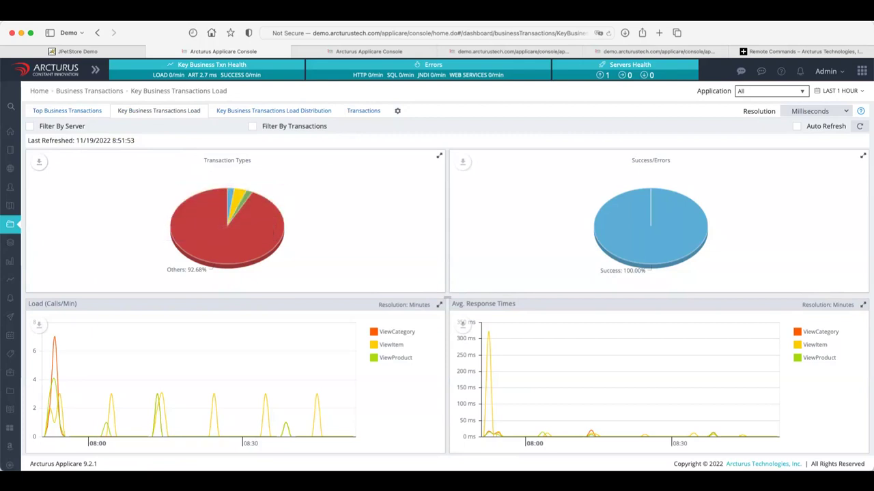
mouse_move(649, 241)
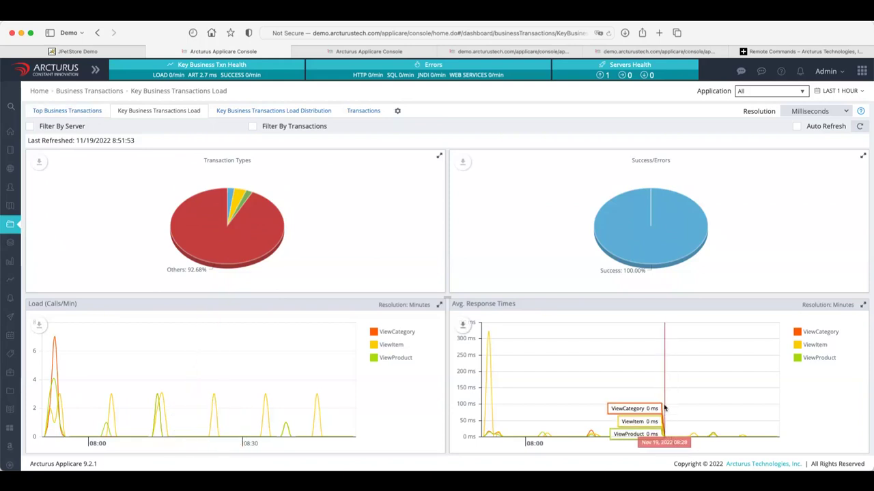
click(88, 113)
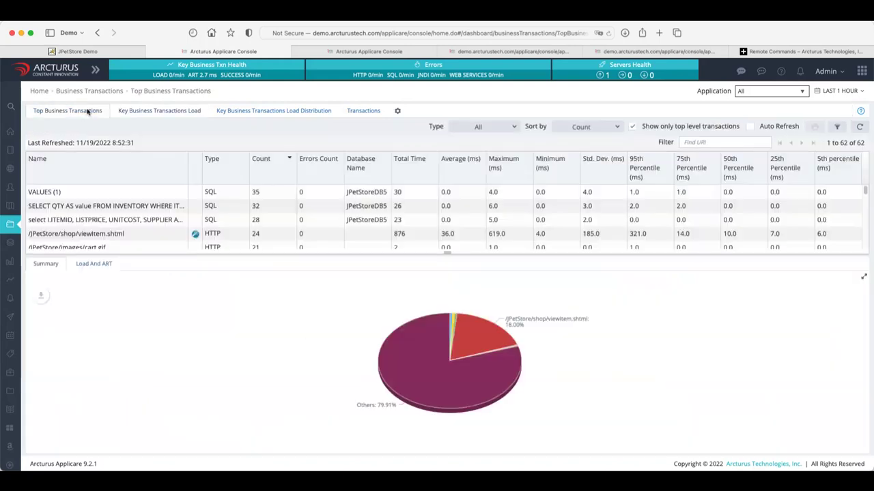
Show load and response-time charts for viewItem.shtml.
click(142, 235)
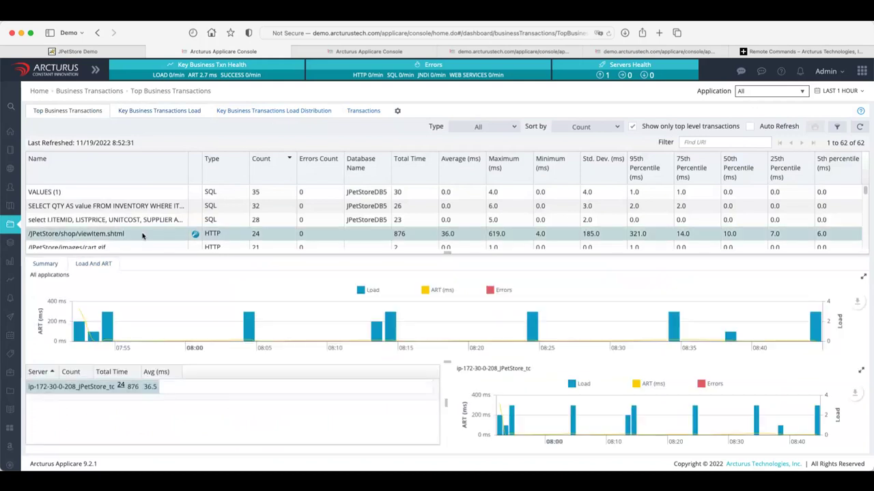
scroll(142, 237, down, 3)
scroll(143, 236, up, 3)
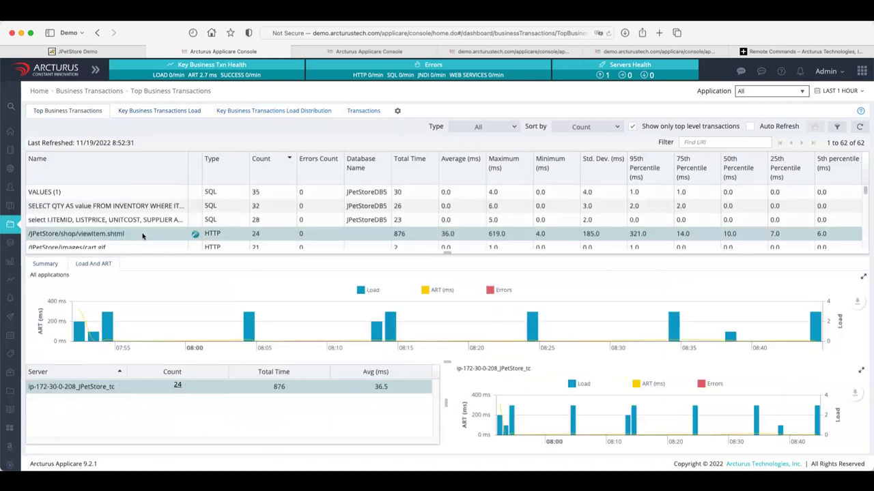
scroll(145, 239, down, 5)
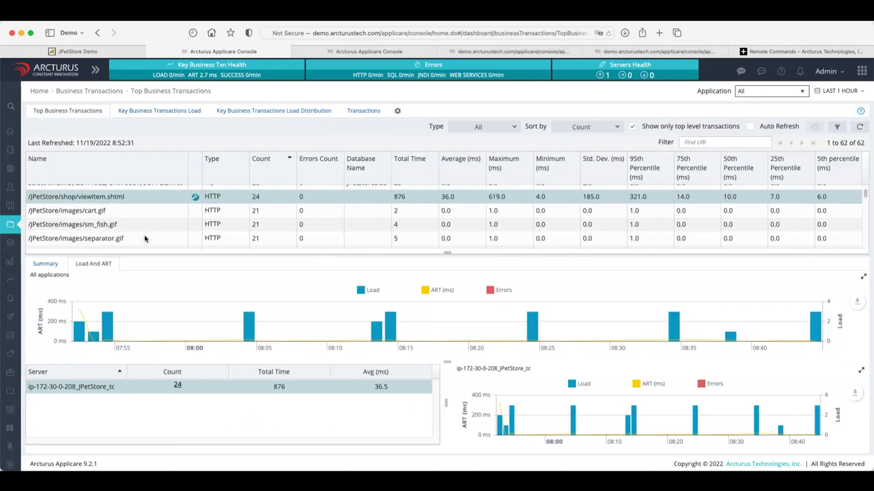
scroll(144, 236, up, 5)
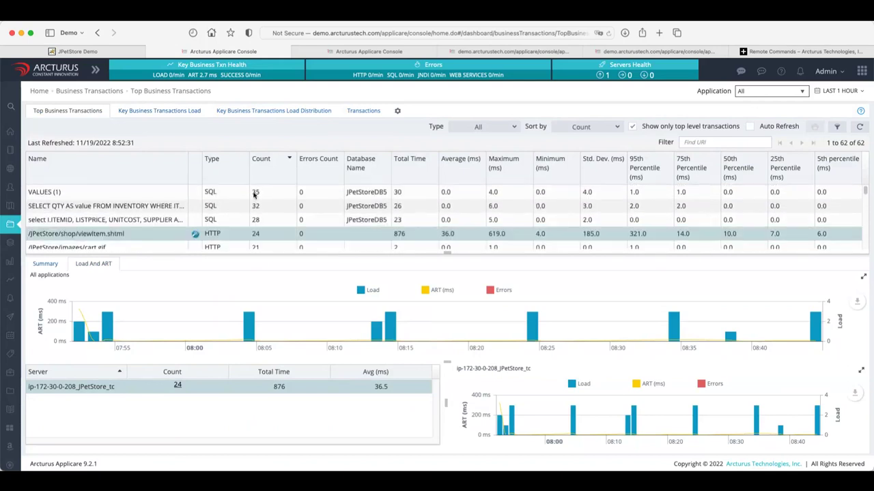
Filter the table to the 37 HTTP transactions and select newOrderForm.shtml.
click(513, 127)
click(467, 161)
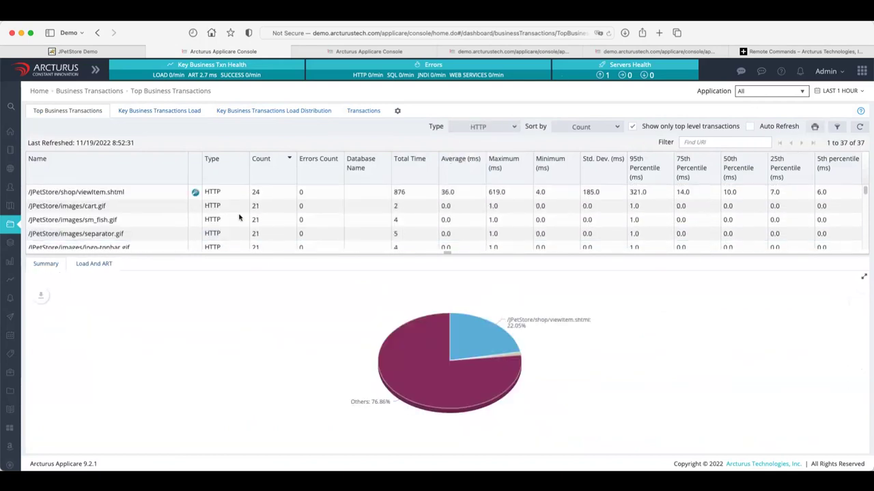
scroll(157, 215, down, 10)
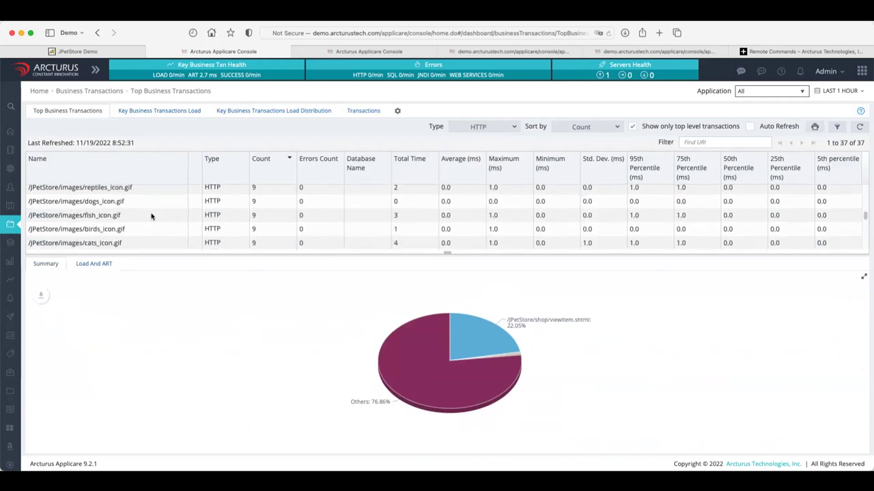
scroll(152, 216, down, 3)
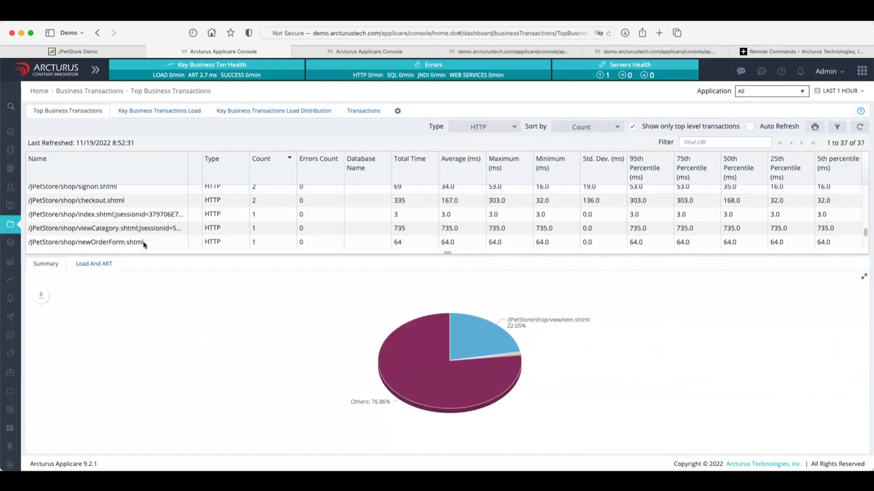
click(144, 243)
right_click(144, 243)
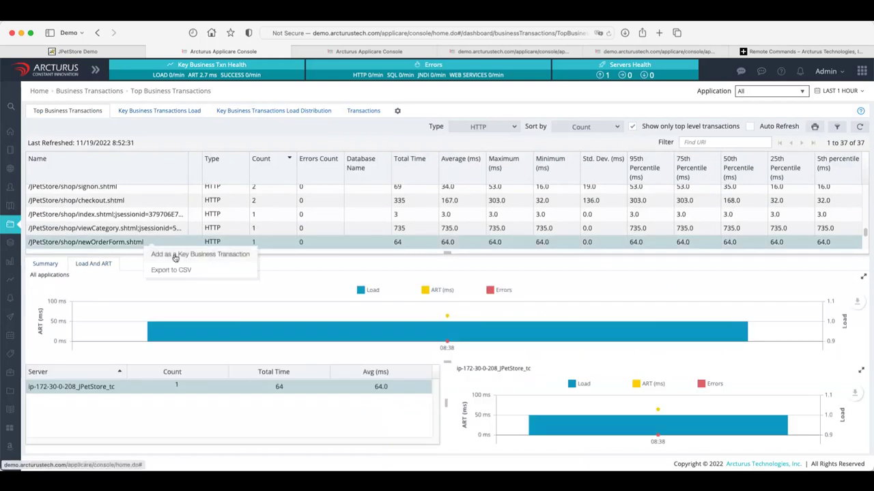
Add newOrderForm.shtml as key transaction 'NewOrderForm' for jpetstore on ip-172-30-0-208_JPetStore_tc, and save.
click(175, 255)
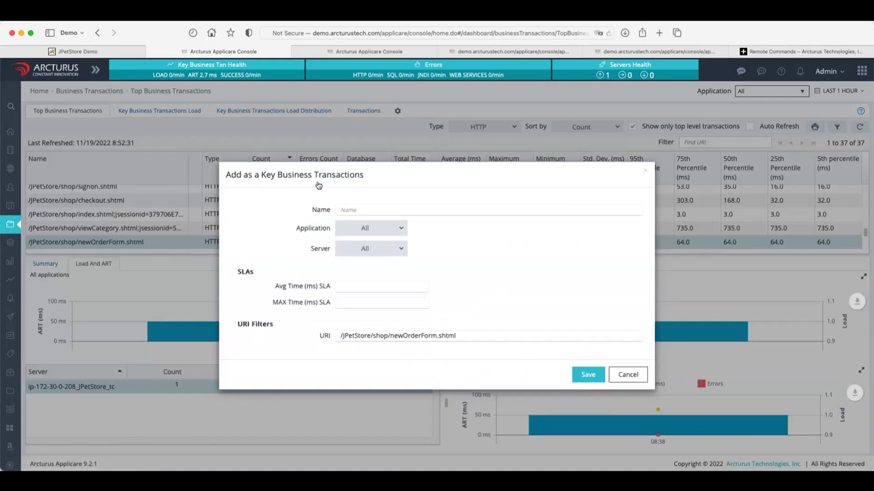
click(401, 231)
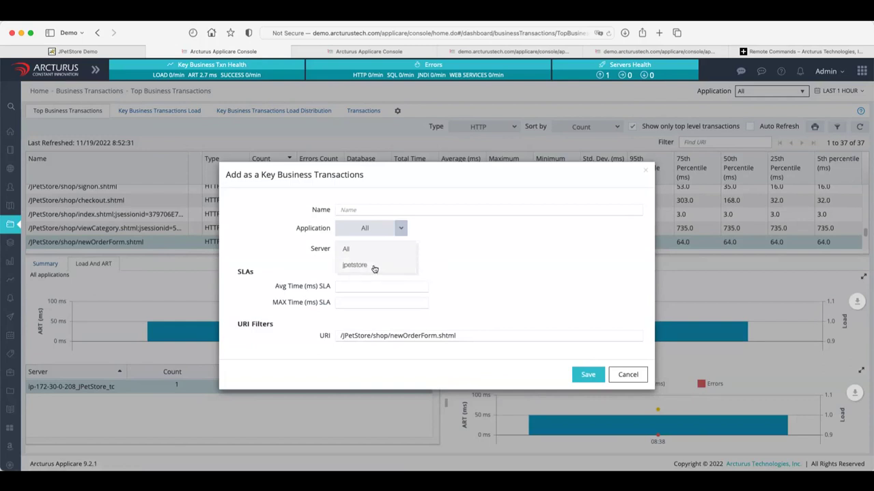
click(374, 267)
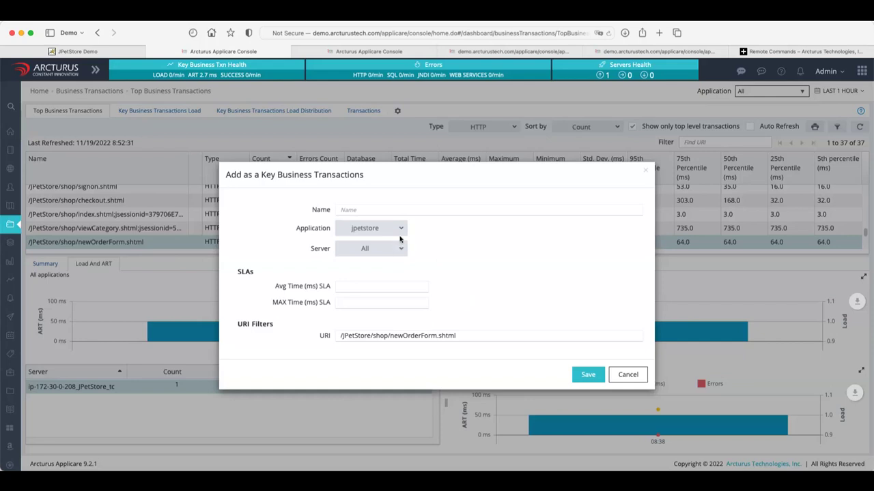
click(401, 250)
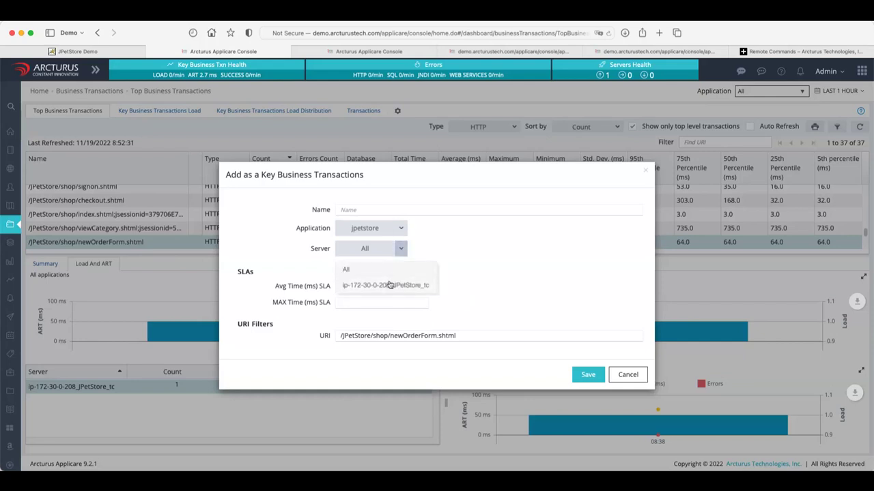
click(390, 284)
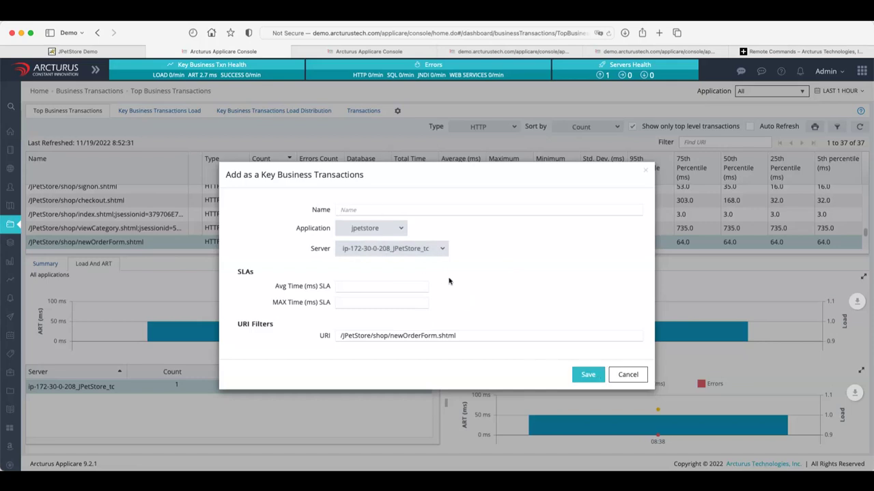
text(NewOrderForm)
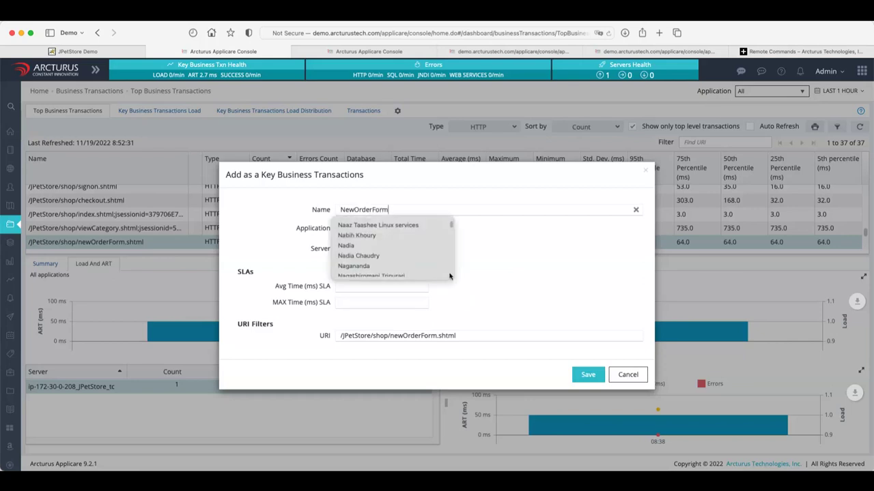
click(618, 307)
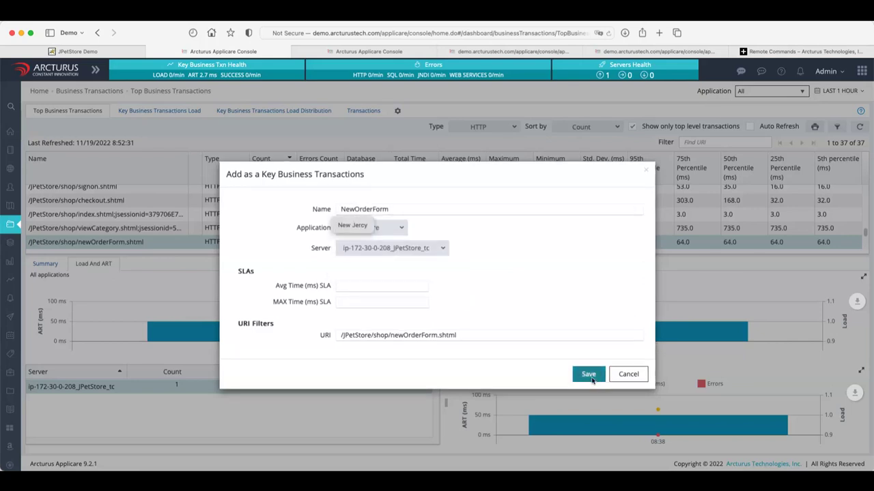
click(589, 379)
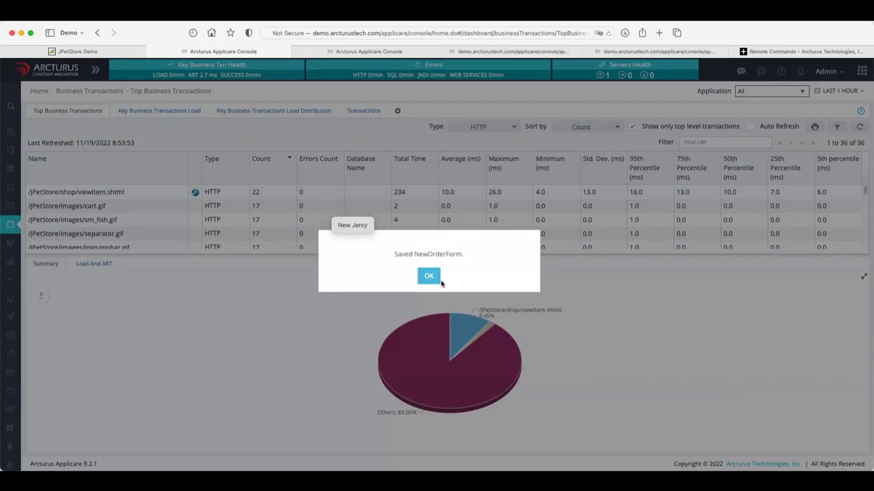
Confirm the save, check the load dashboard, then chart viewItem.shtml (21 calls, 10.0 ms average).
click(437, 277)
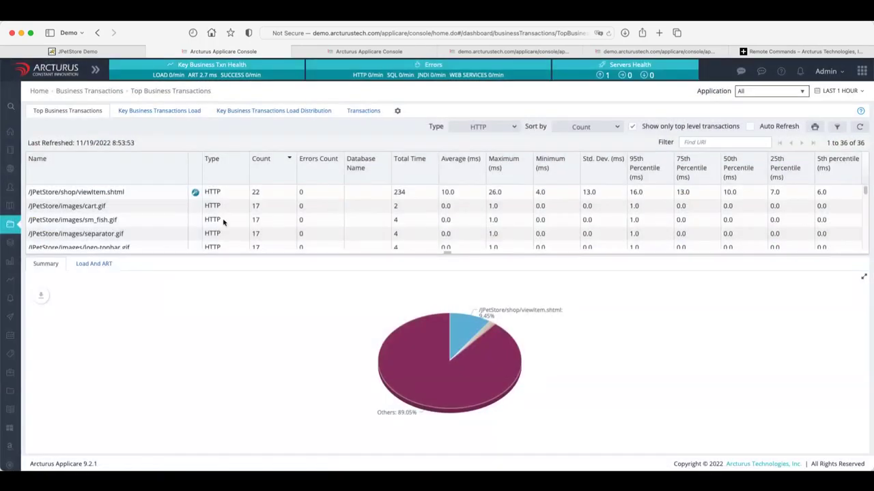
click(158, 110)
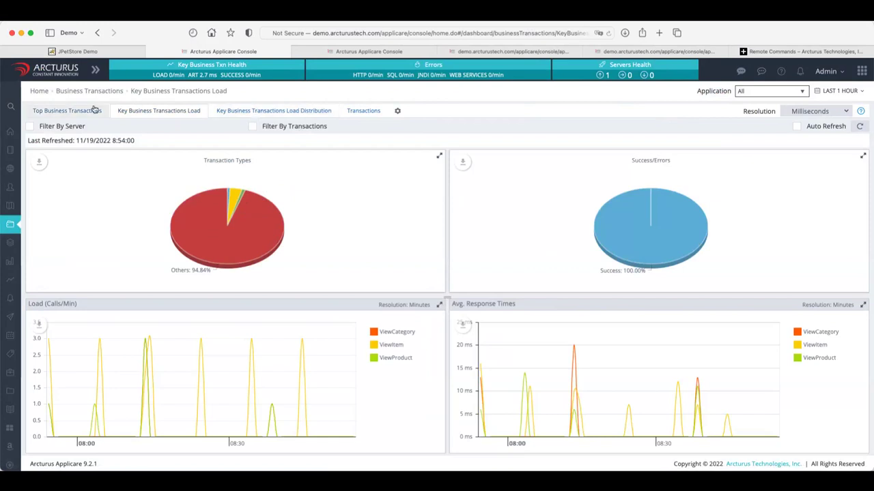
click(95, 110)
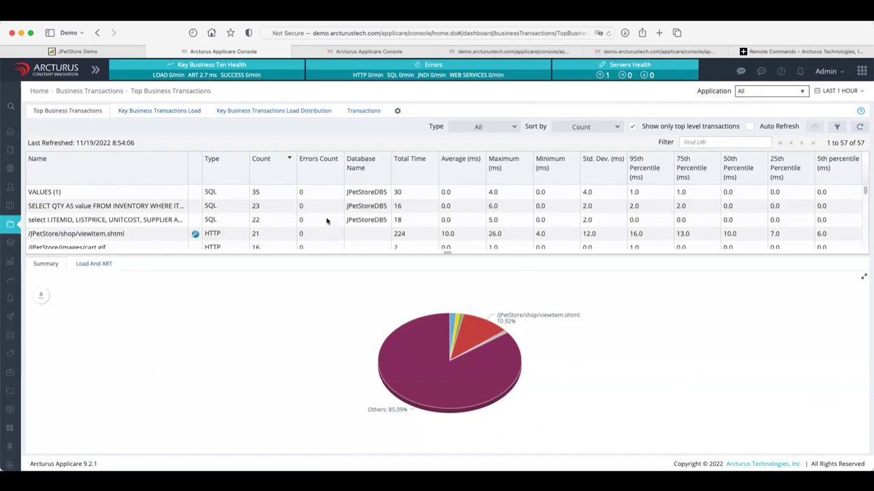
scroll(134, 225, down, 2)
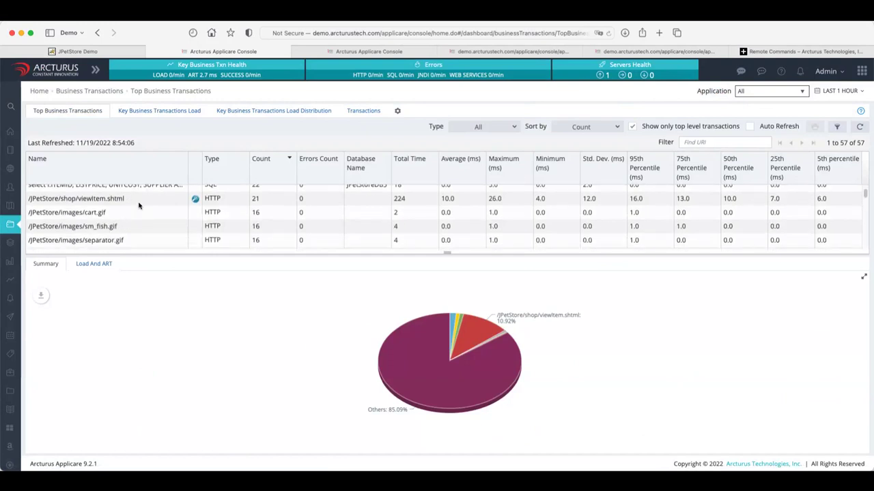
click(139, 205)
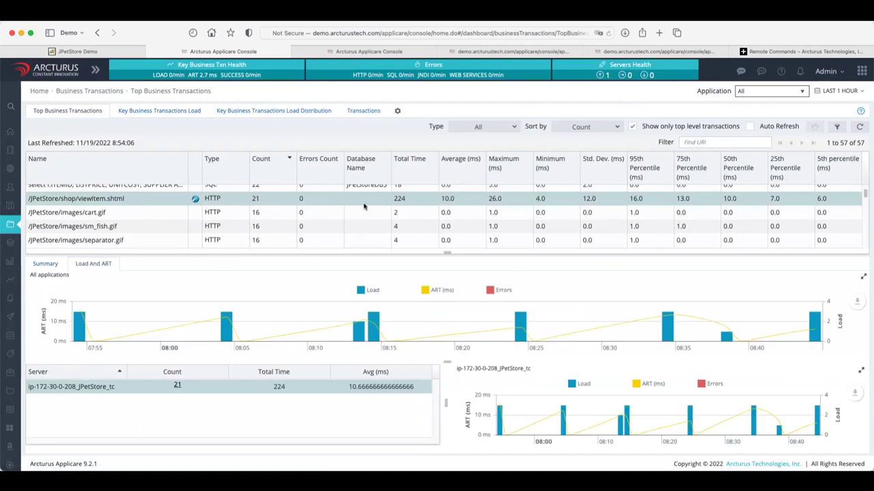
mouse_move(231, 337)
mouse_move(372, 329)
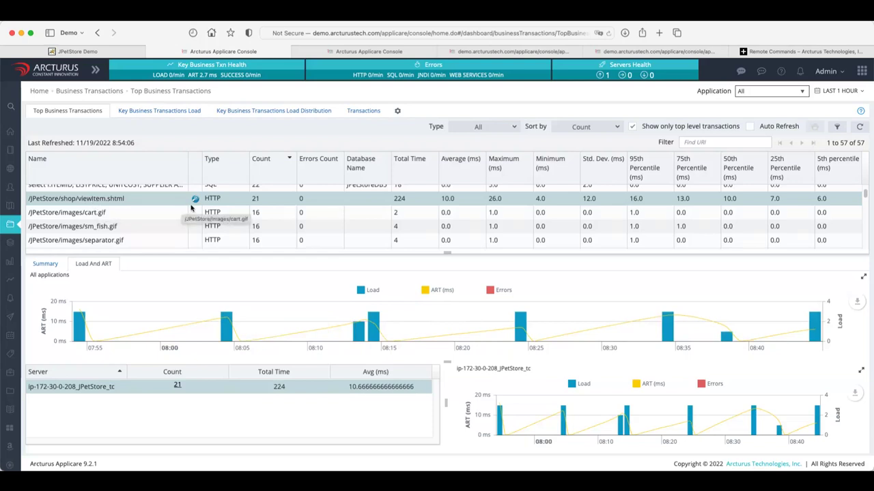
Open ViewItem's load distribution and list its 21 transactions on the JPetStore server.
click(161, 113)
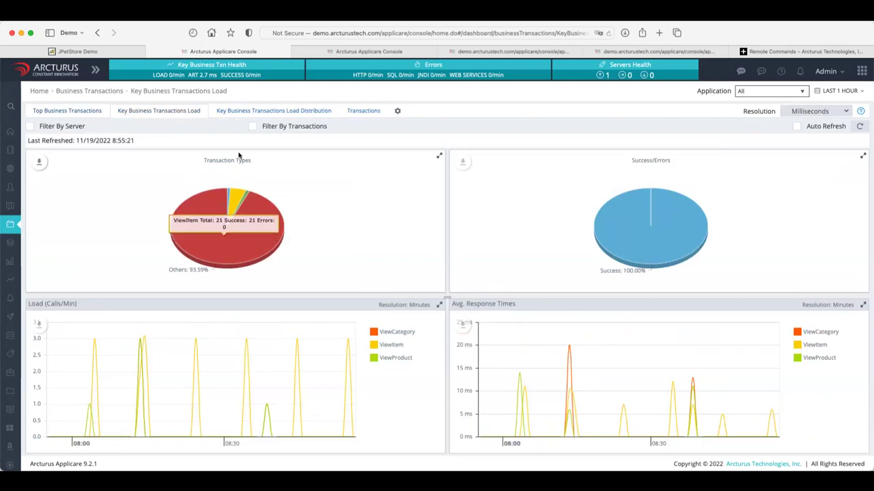
click(250, 114)
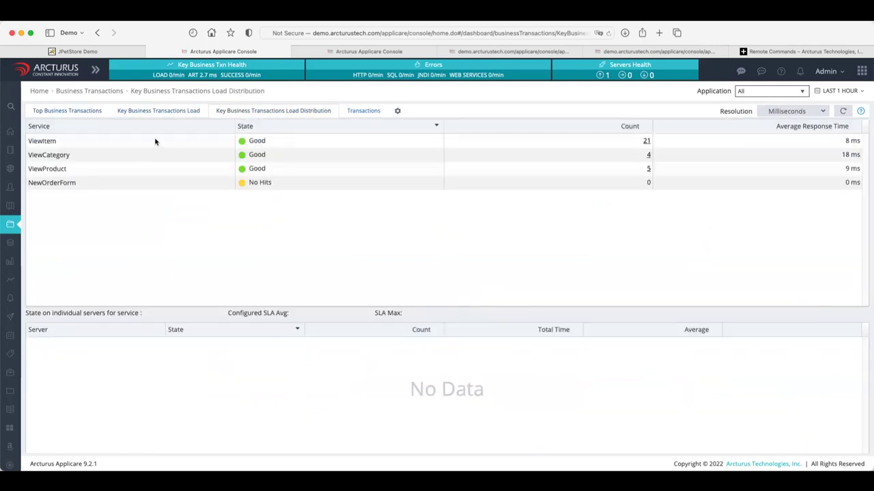
click(155, 141)
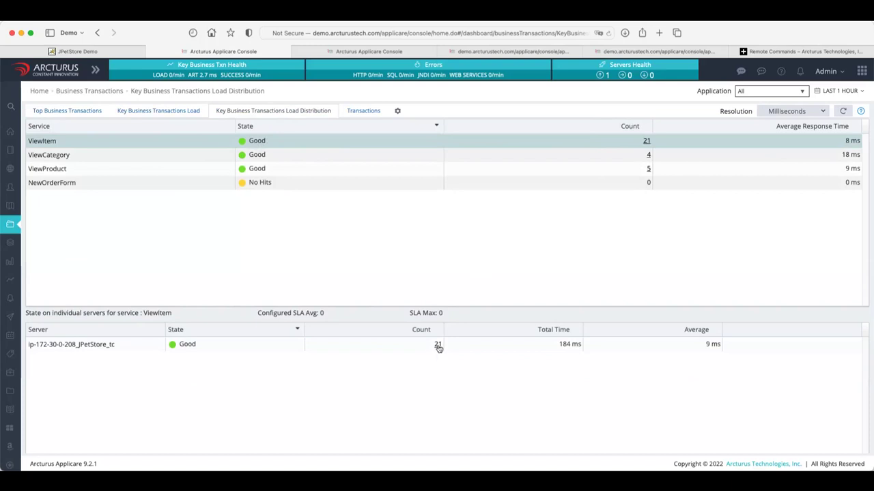
click(113, 346)
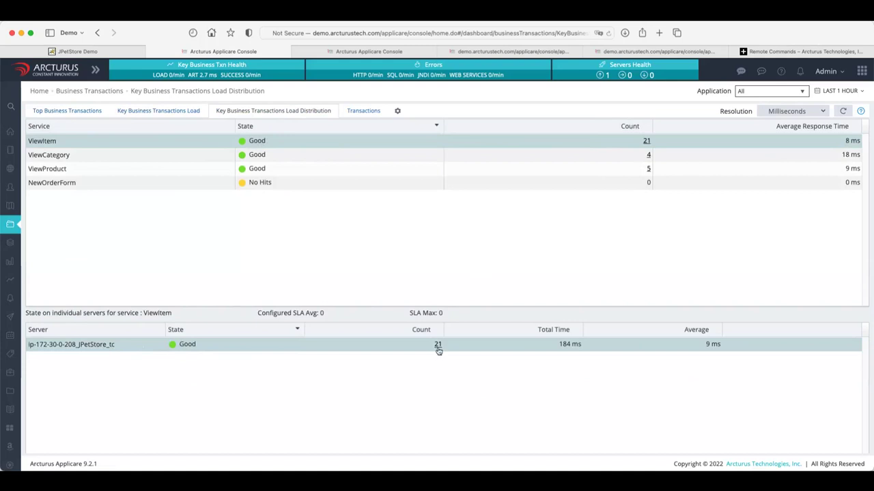
click(437, 344)
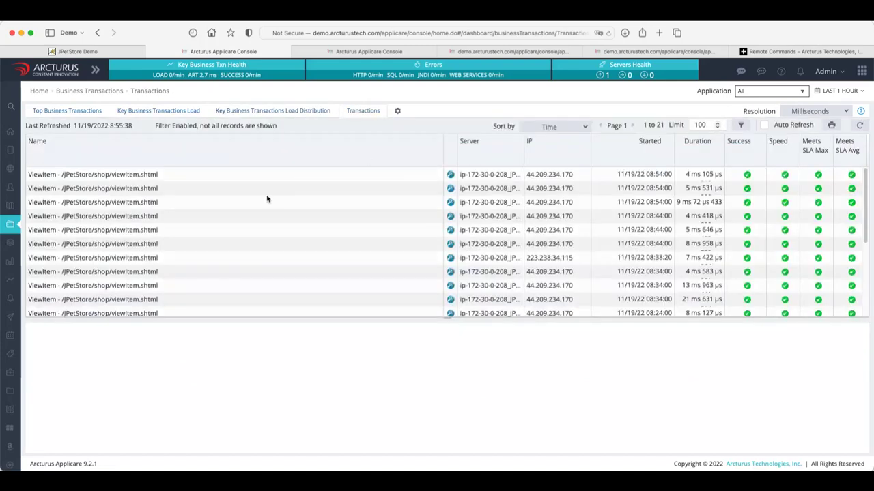
Show the first ViewItem transaction's flow, narrowing Name and widening Duration to full nanosecond times.
click(369, 172)
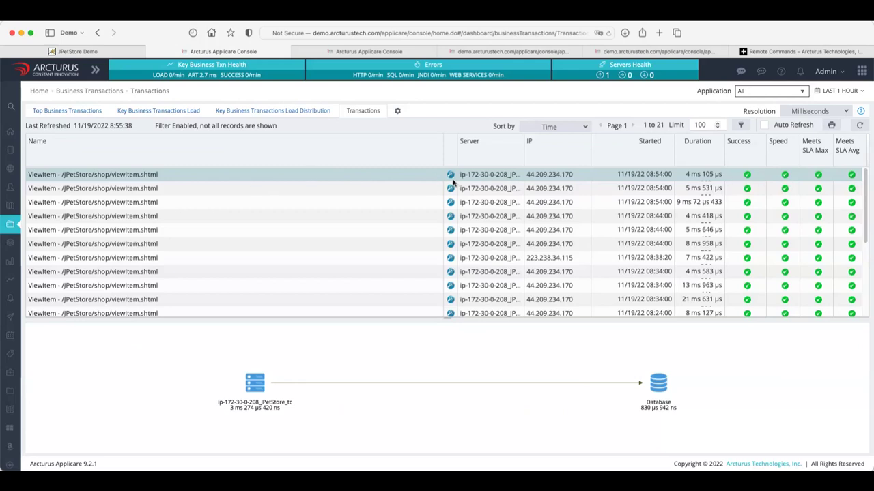
drag(442, 138, 277, 141)
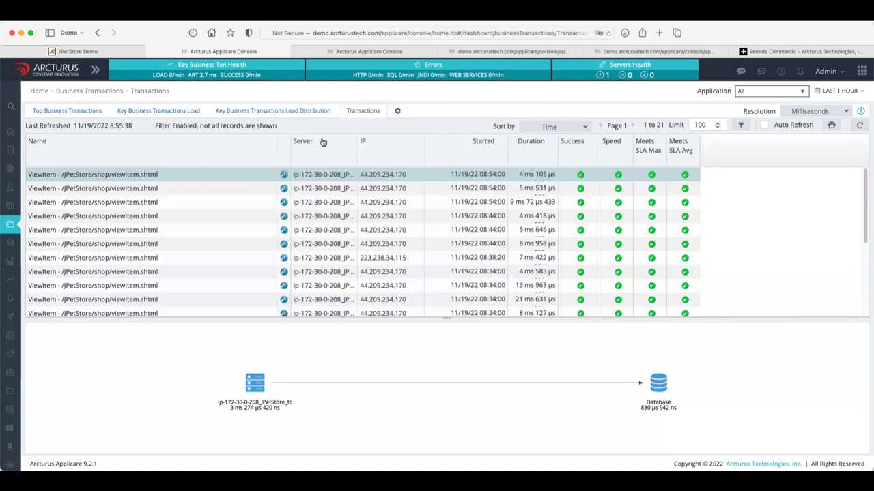
drag(556, 141, 588, 143)
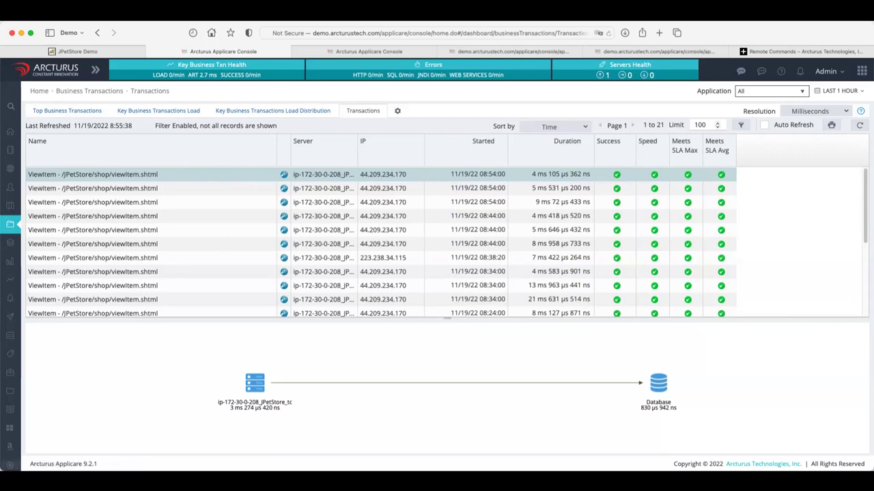
Set report options to jpetstore with Failed ticked, close without printing, then go to Reports.
click(832, 126)
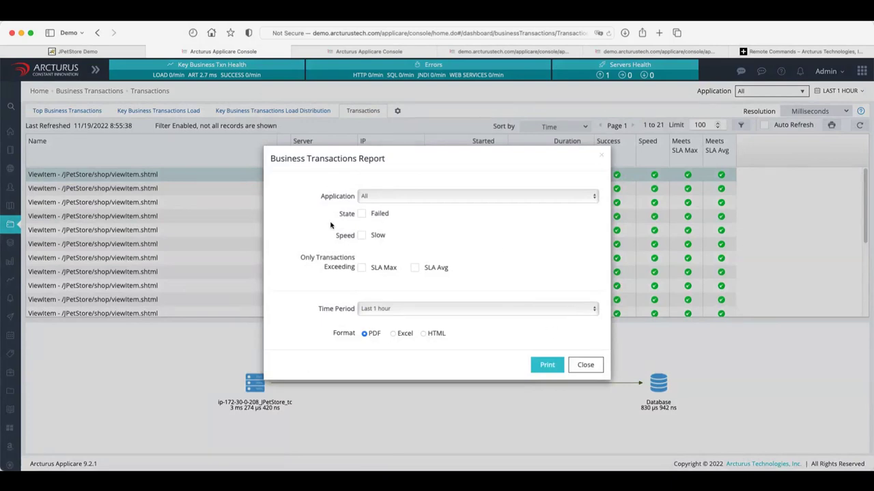
click(369, 197)
click(369, 215)
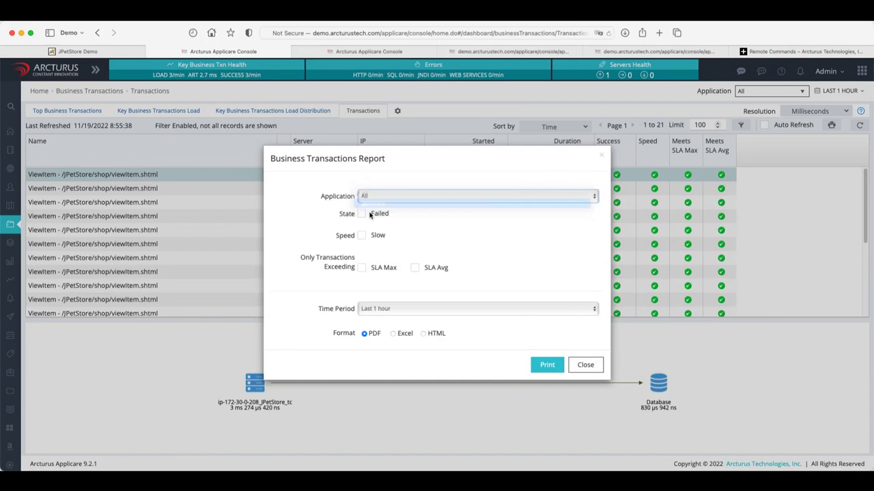
click(370, 215)
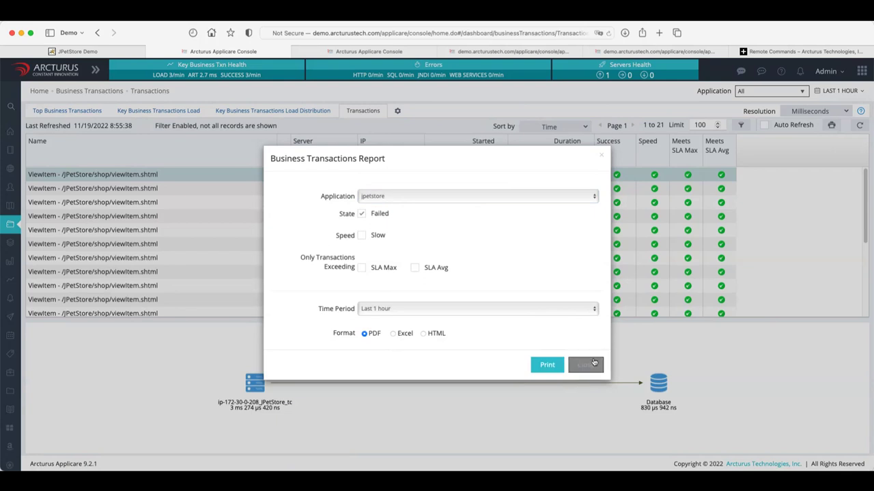
click(585, 364)
mouse_move(8, 395)
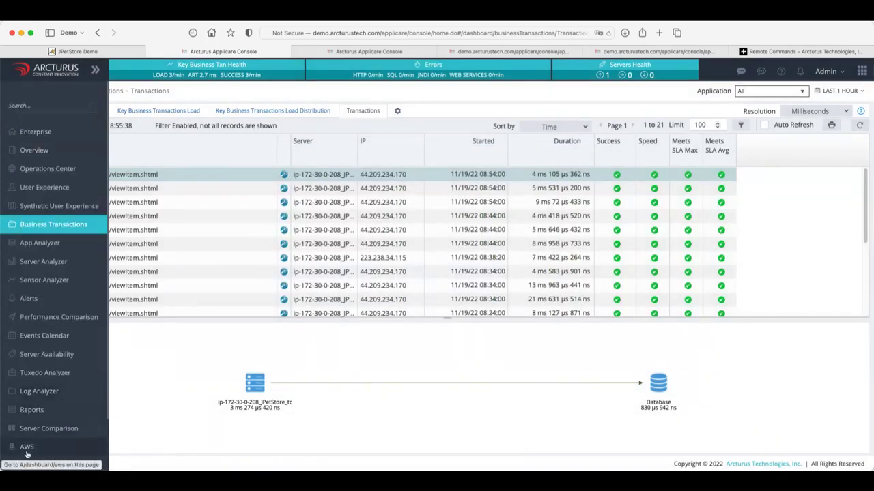
click(32, 411)
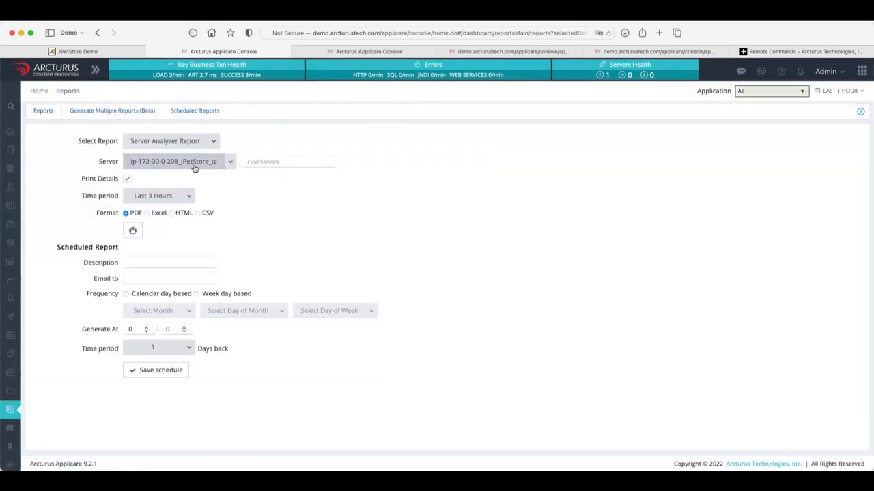
Select the Synthetic User Experience Report with a Last 1 Day time period.
click(214, 142)
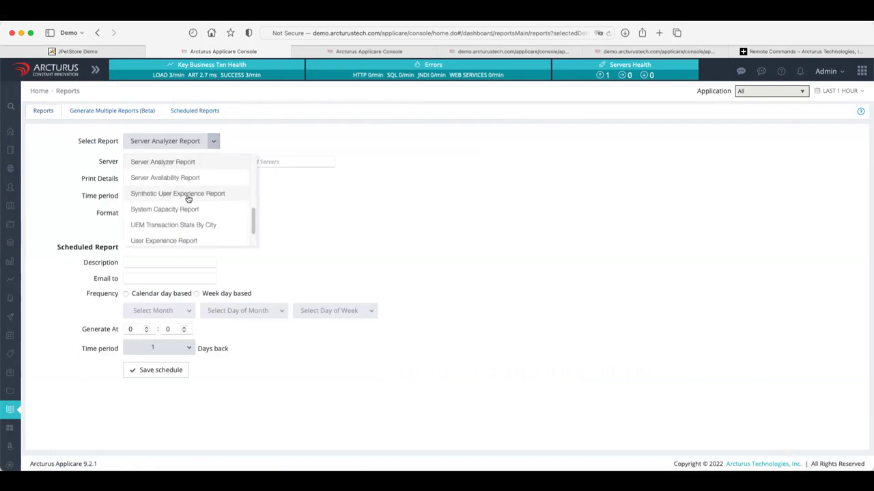
click(189, 195)
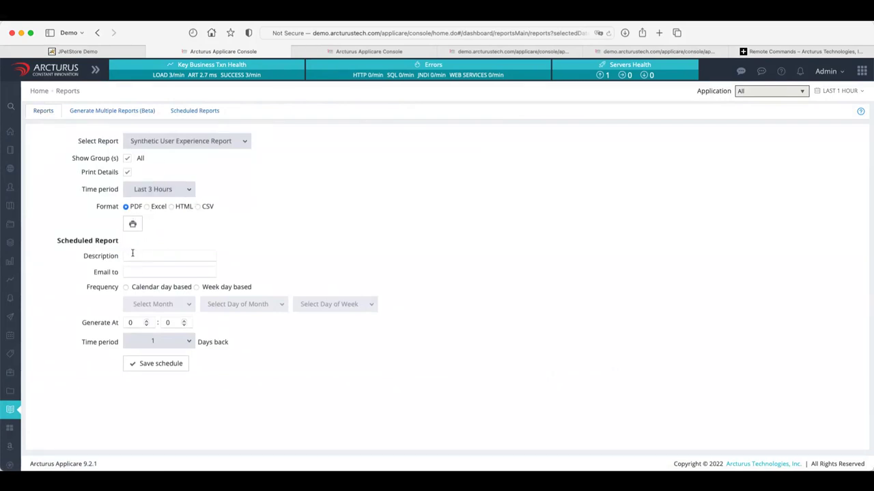
click(186, 192)
click(151, 257)
Enter the recipient e-mail and schedule the report week-day based, every day, generated at 9.
click(141, 256)
click(128, 256)
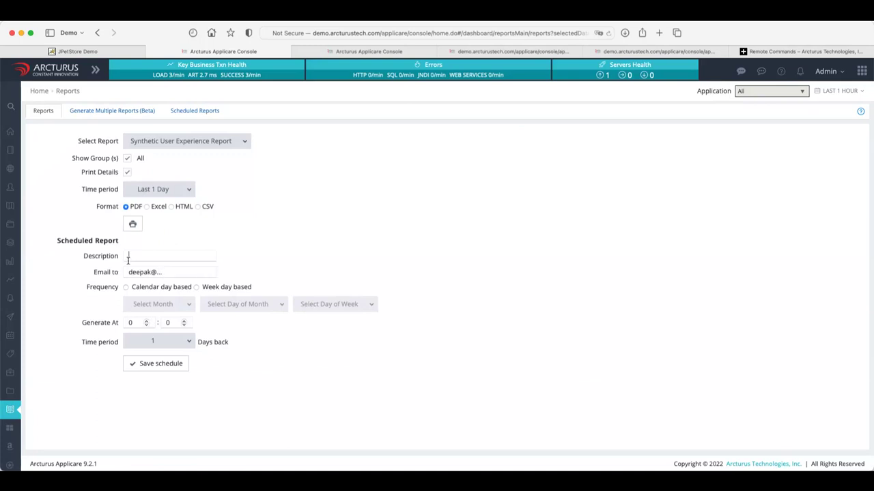
click(196, 287)
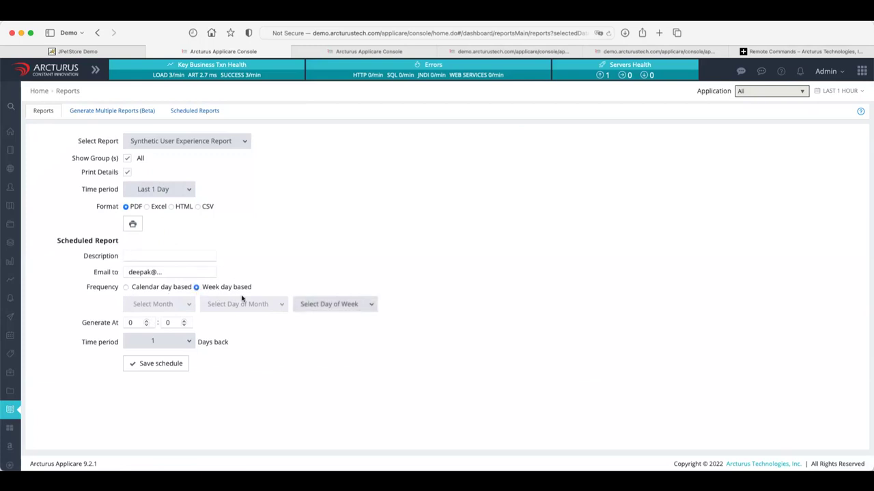
click(371, 304)
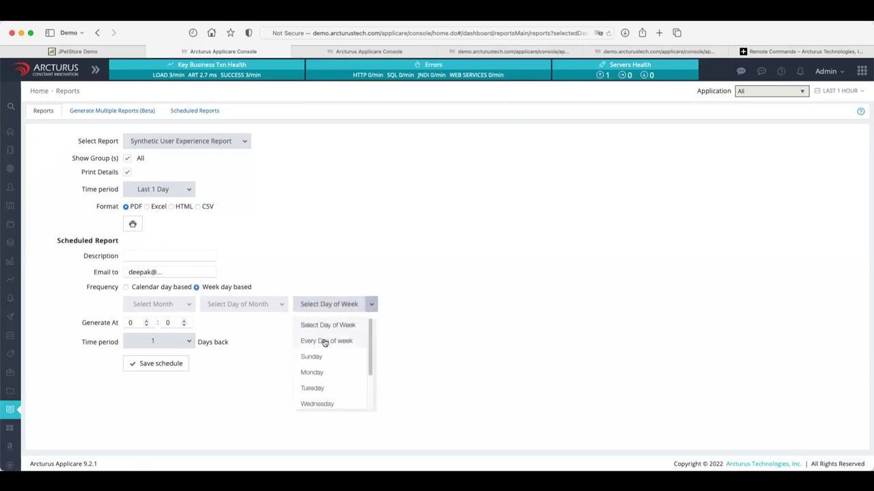
click(326, 341)
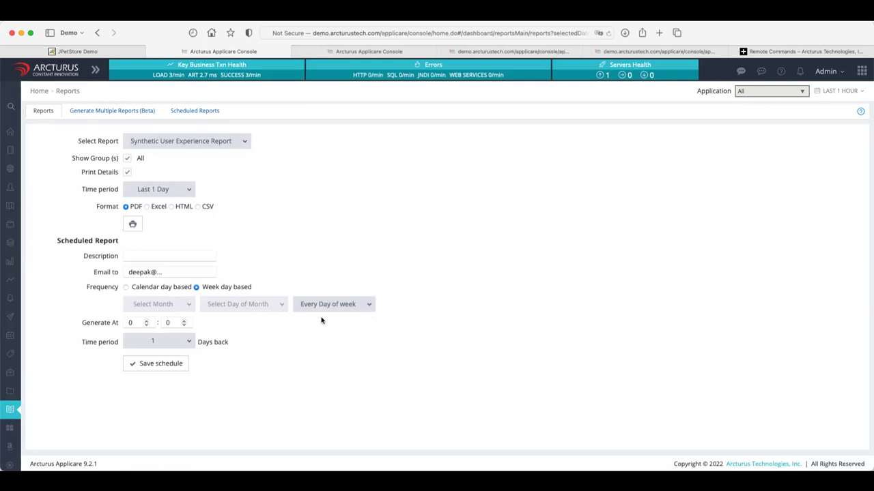
double_click(133, 323)
text(9)
click(246, 142)
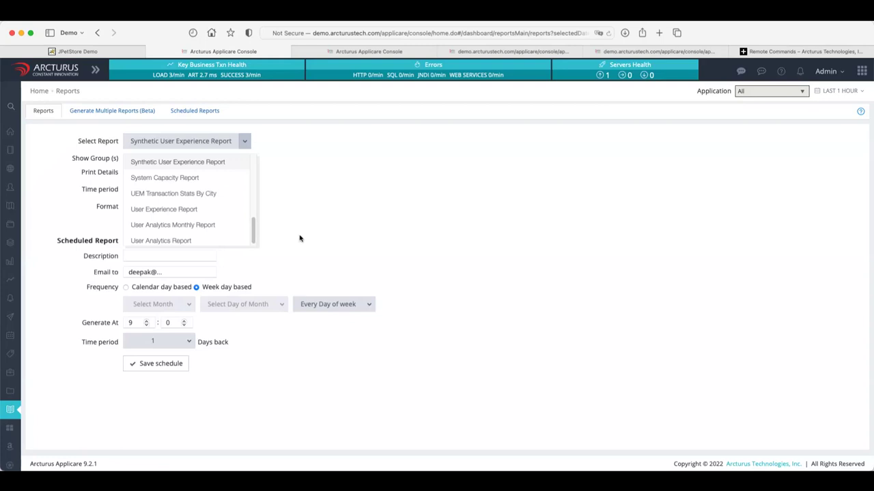
click(595, 240)
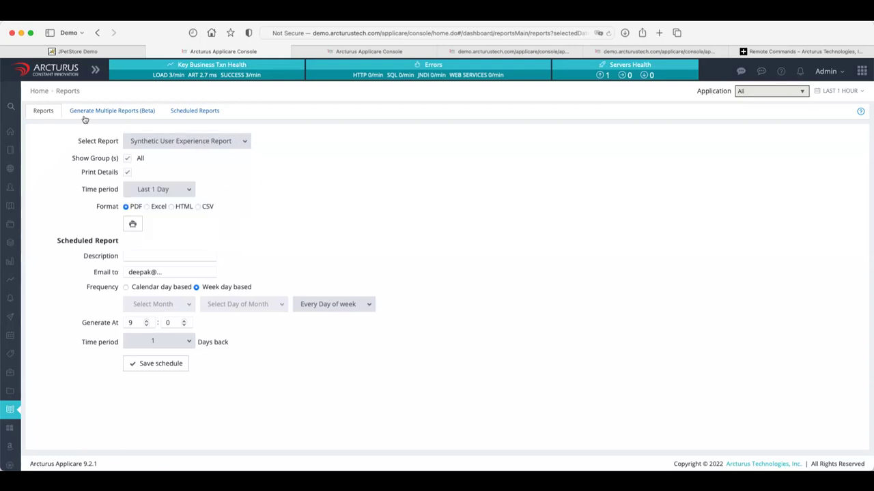
Return to the Enterprise Summary dashboard and set its time range to Last 3 hours.
click(38, 93)
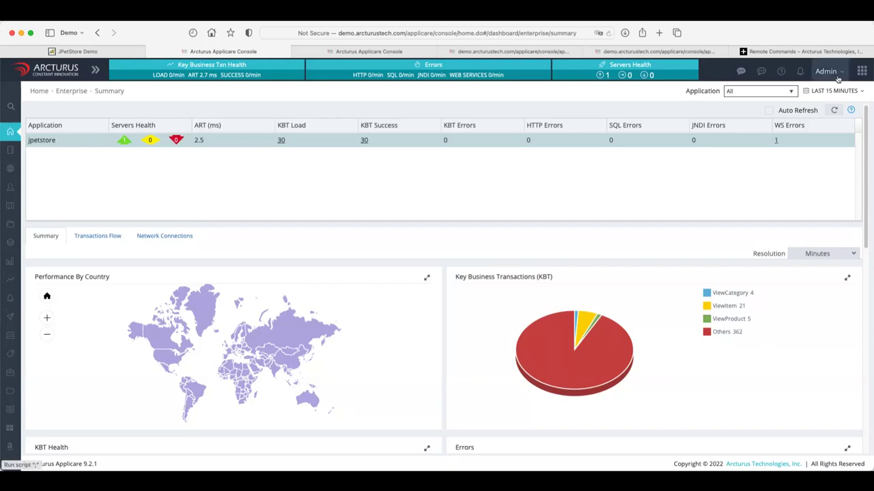
click(840, 92)
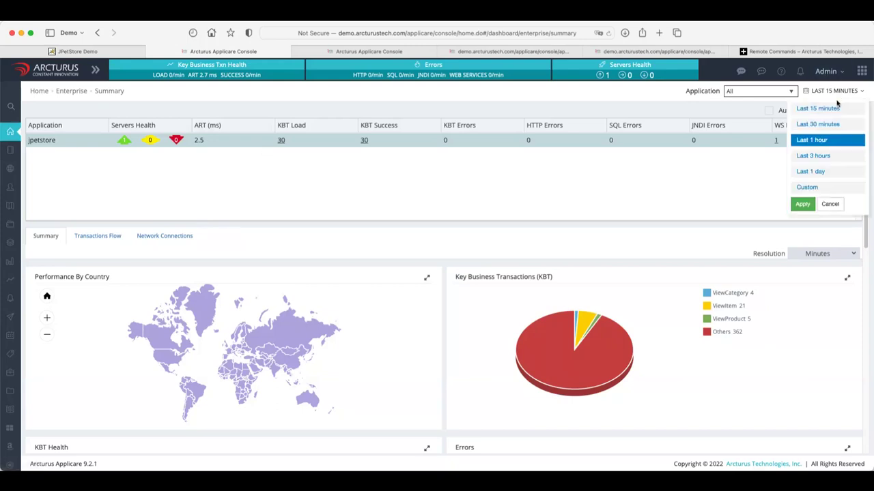
click(823, 156)
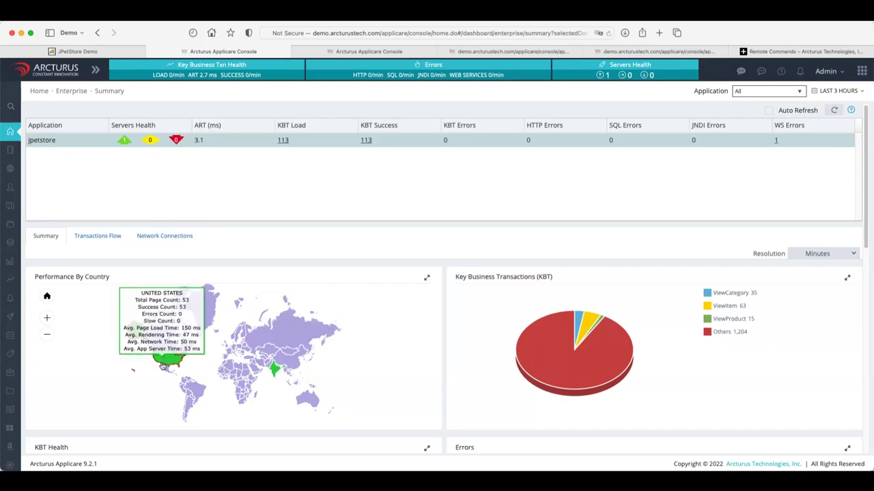
click(167, 367)
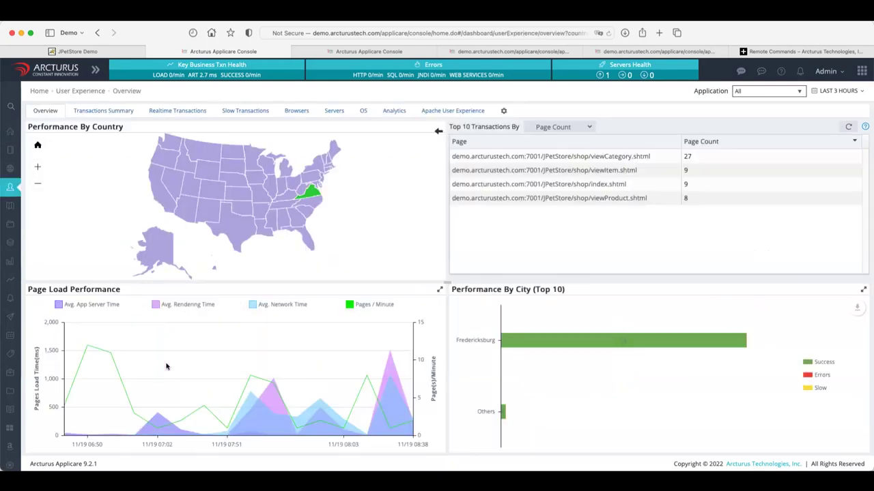
mouse_move(313, 196)
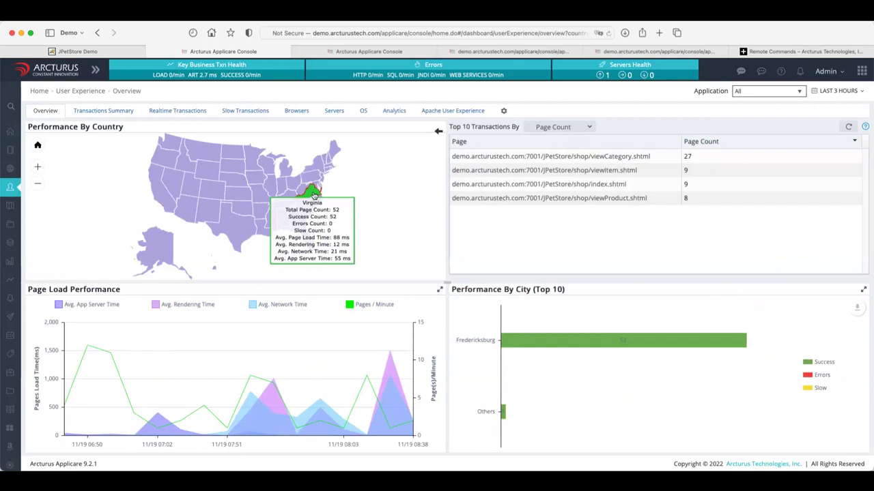
click(314, 196)
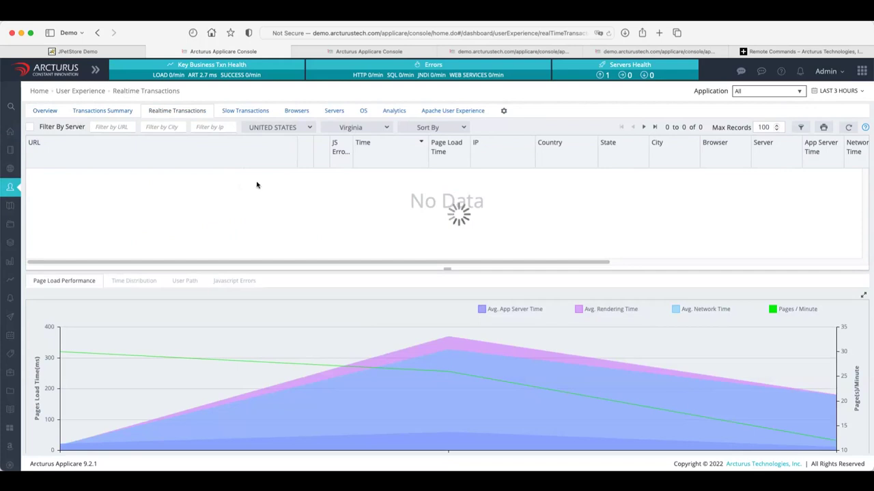
scroll(276, 217, down, 3)
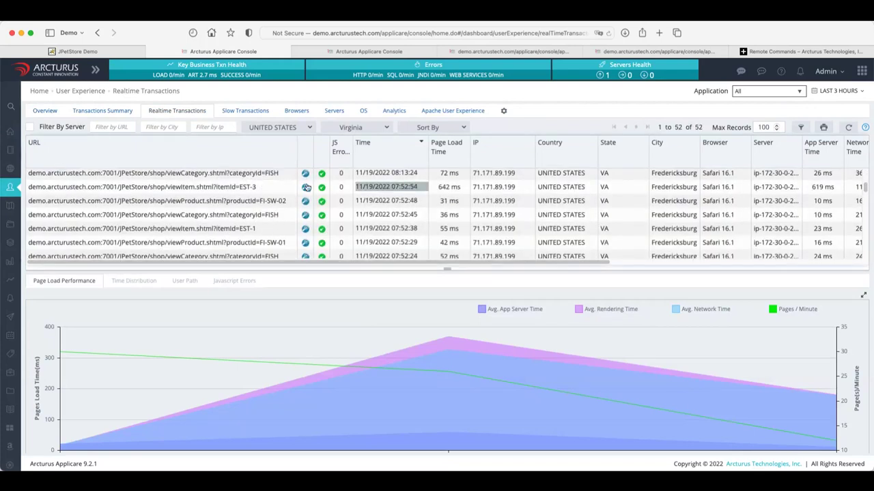
click(250, 191)
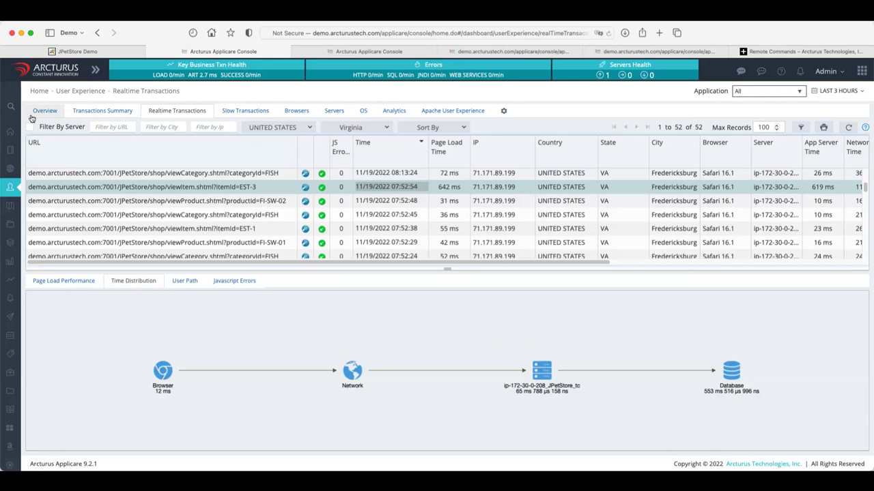
mouse_move(12, 132)
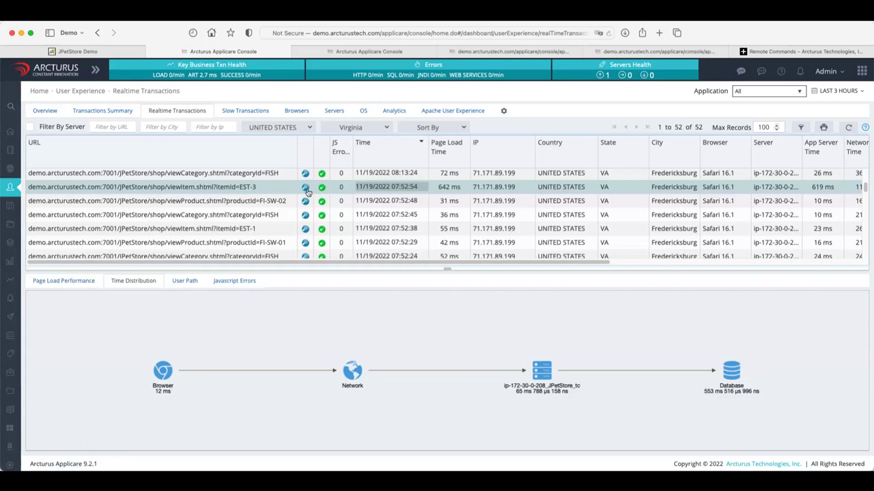
click(17, 134)
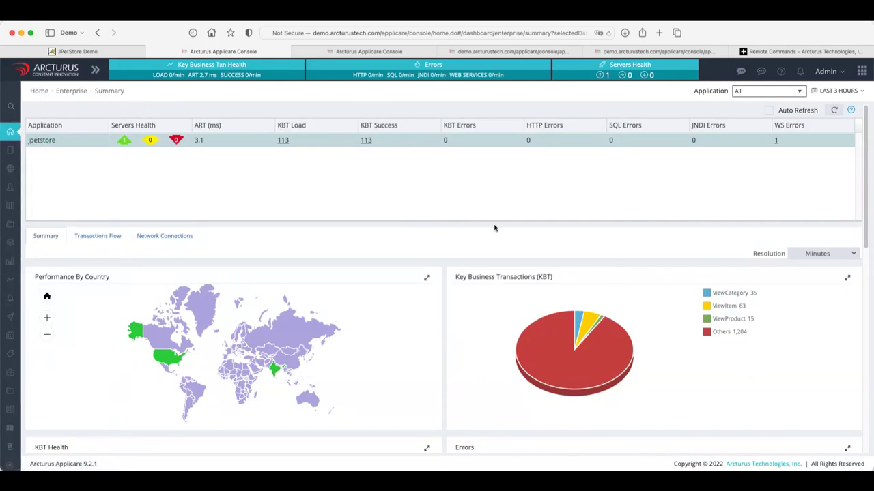
Scroll down to the Servers Health, CPU/ART/Throughput, Memory and Heap charts and expand the sidebar.
scroll(495, 228, down, 3)
scroll(495, 228, down, 6)
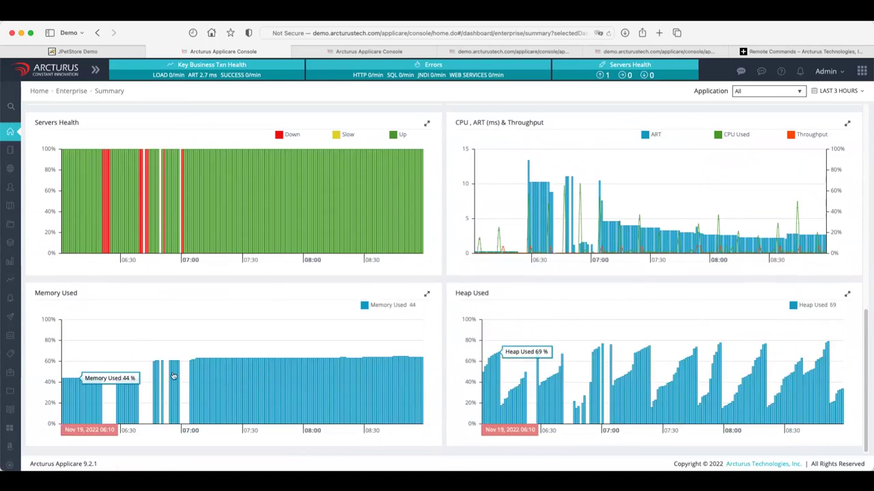
mouse_move(11, 232)
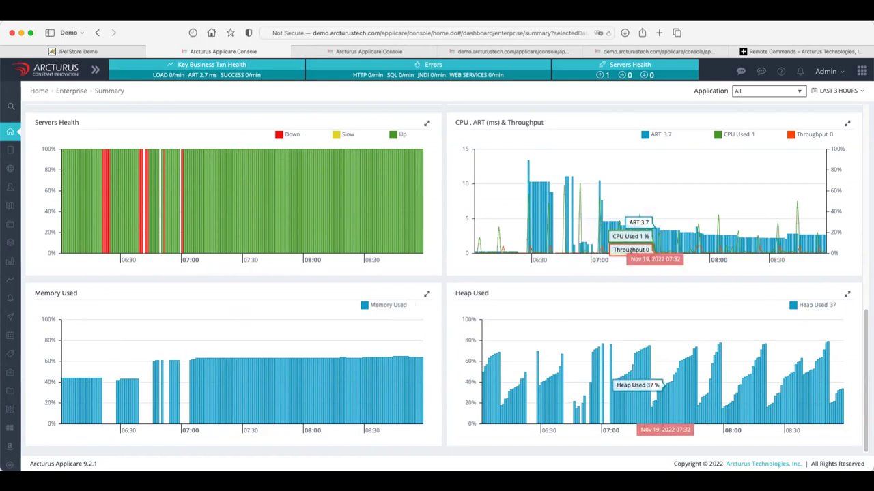
mouse_move(11, 265)
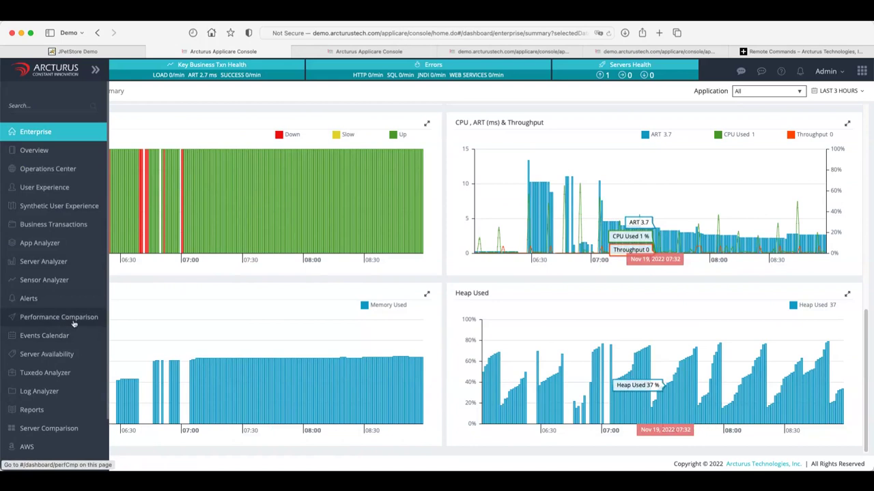
Open Performance Comparison and switch Compare Mode on with a second time period.
click(73, 320)
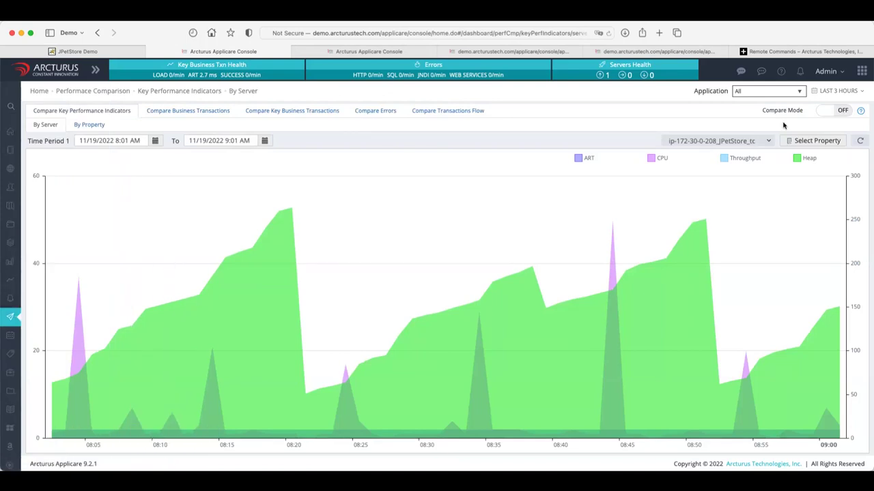
mouse_move(210, 197)
click(823, 111)
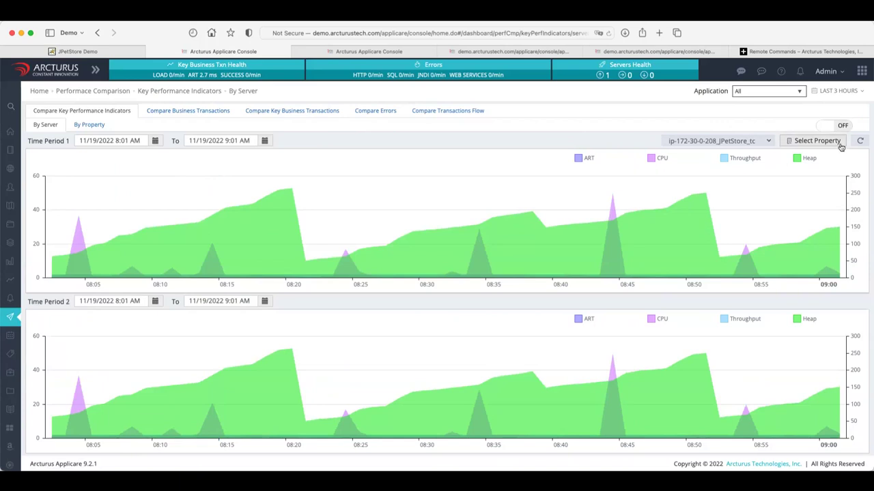
click(841, 126)
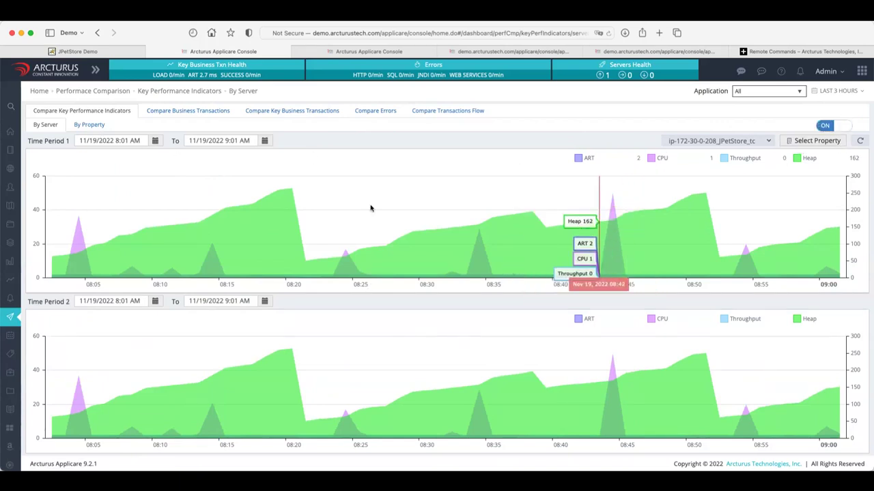
Set Time Period 1 to run from November 17 to November 17 and refresh its chart.
click(156, 142)
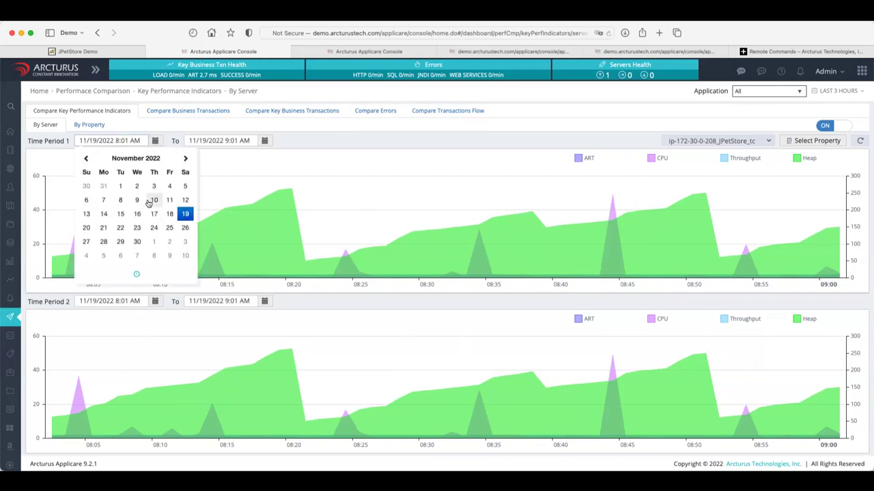
click(154, 214)
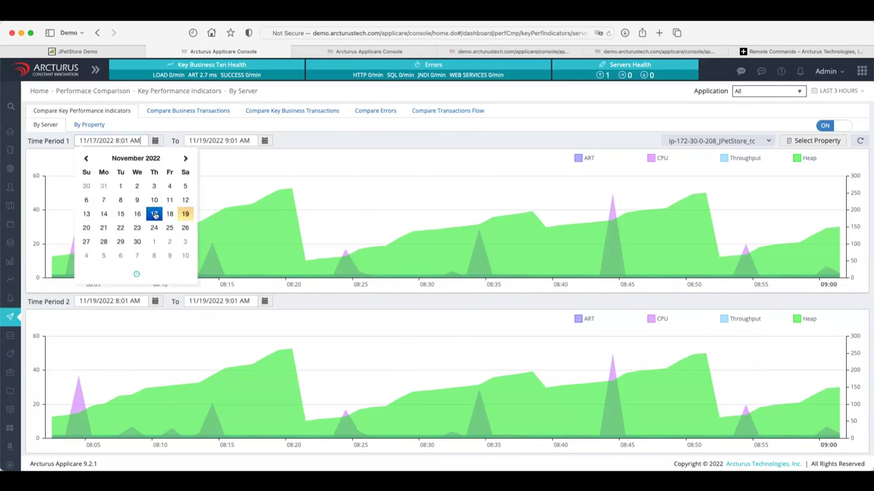
click(265, 141)
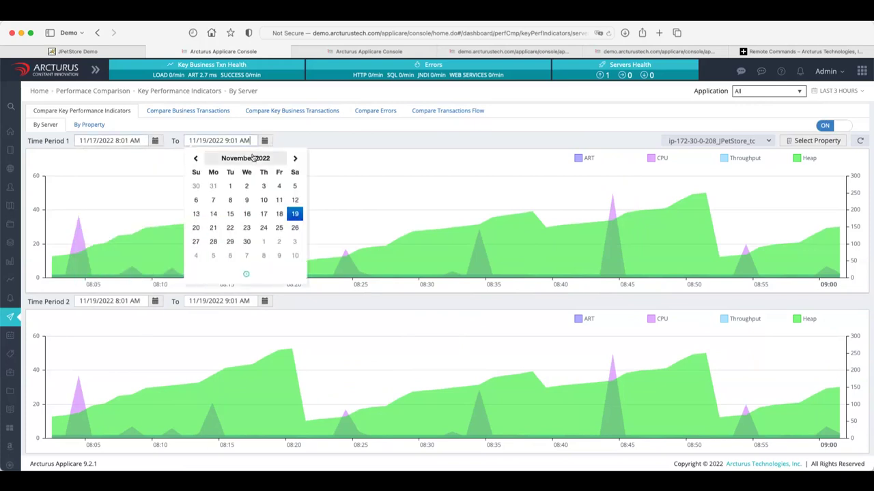
click(263, 213)
click(421, 174)
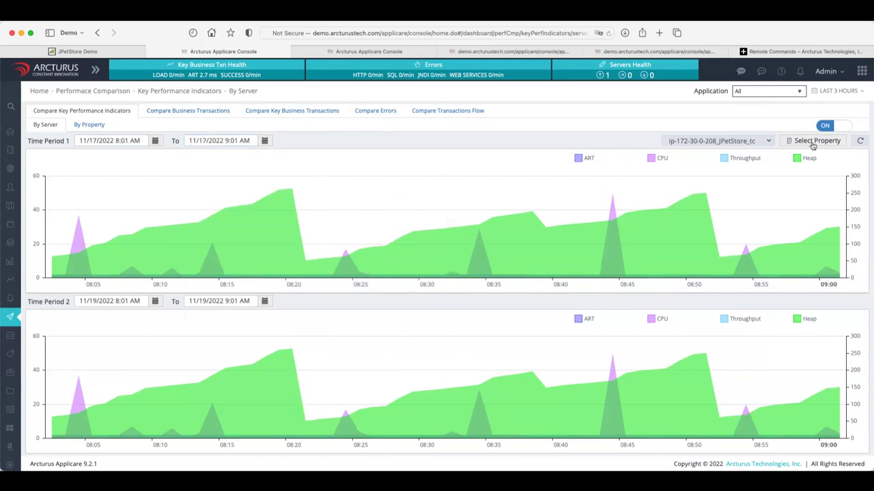
click(860, 141)
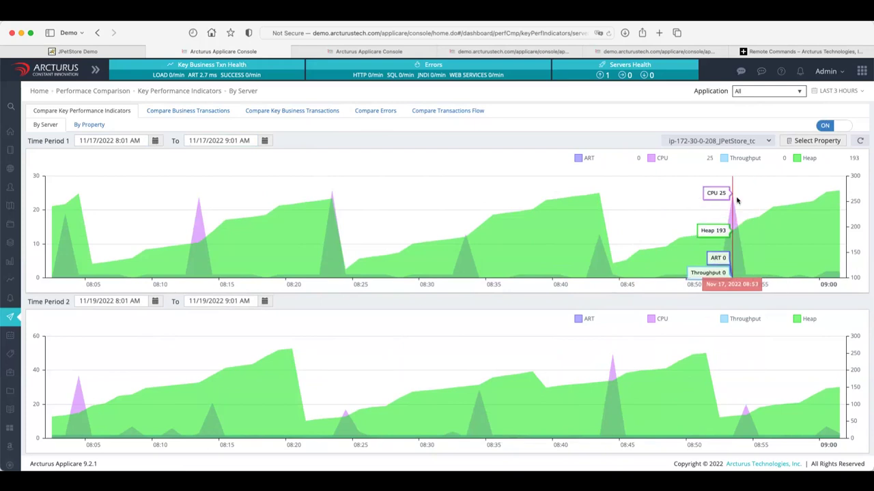
Plot Cpu, Art, Throughput, Heap and Processes in both period charts.
click(835, 143)
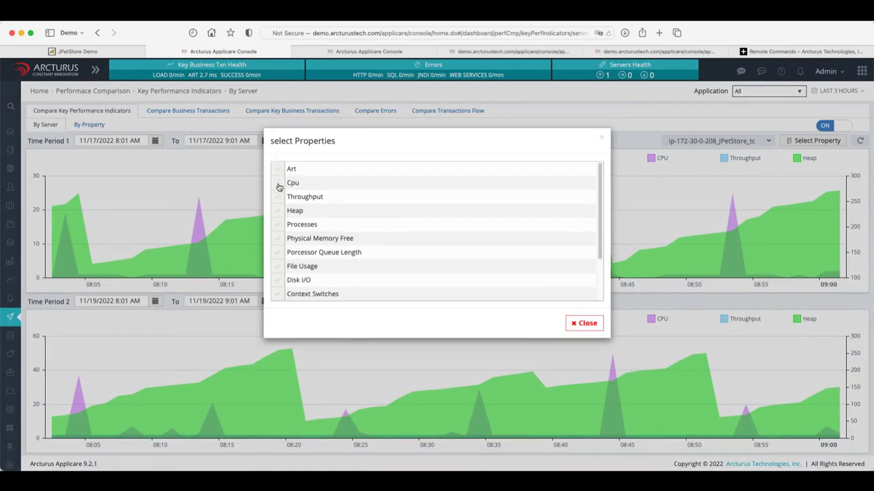
click(278, 184)
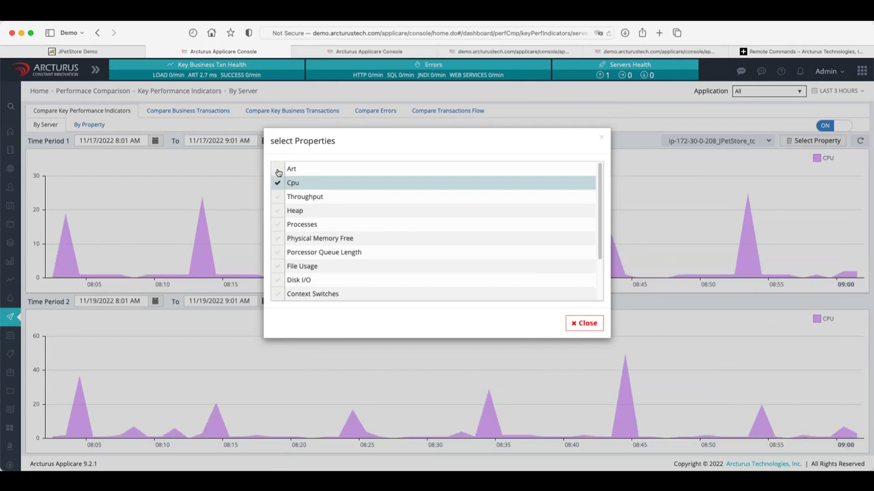
click(278, 172)
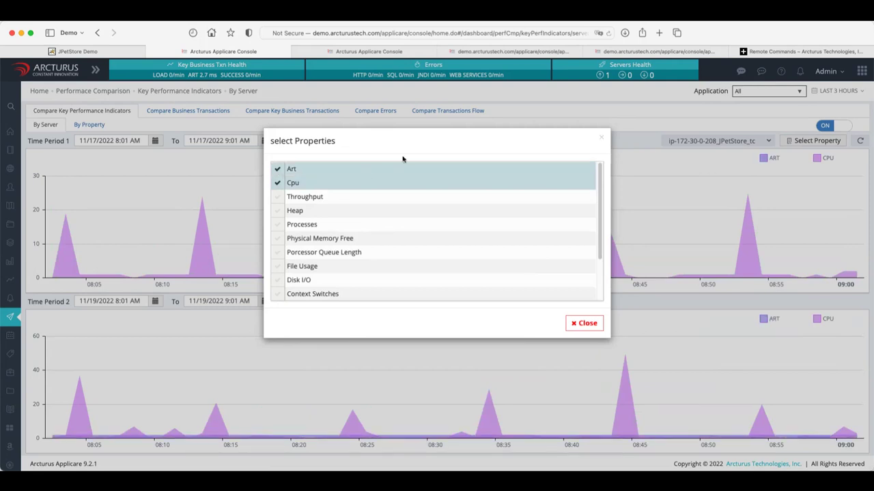
click(277, 198)
click(276, 213)
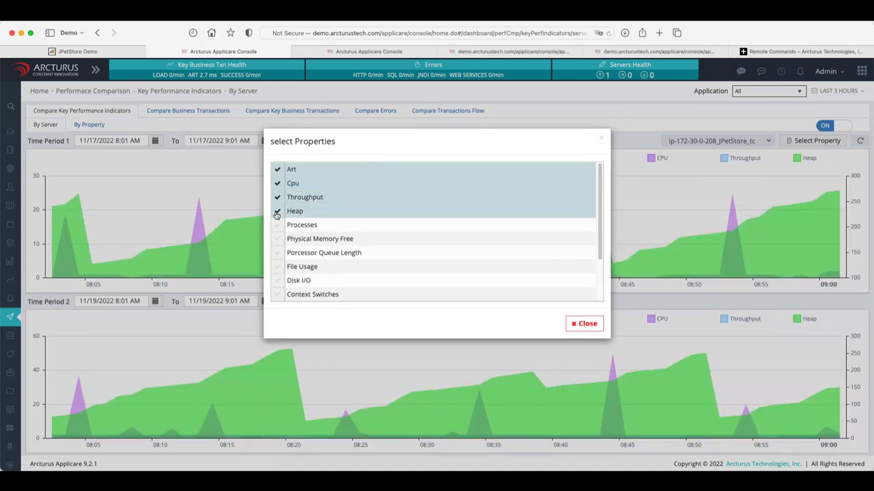
click(276, 226)
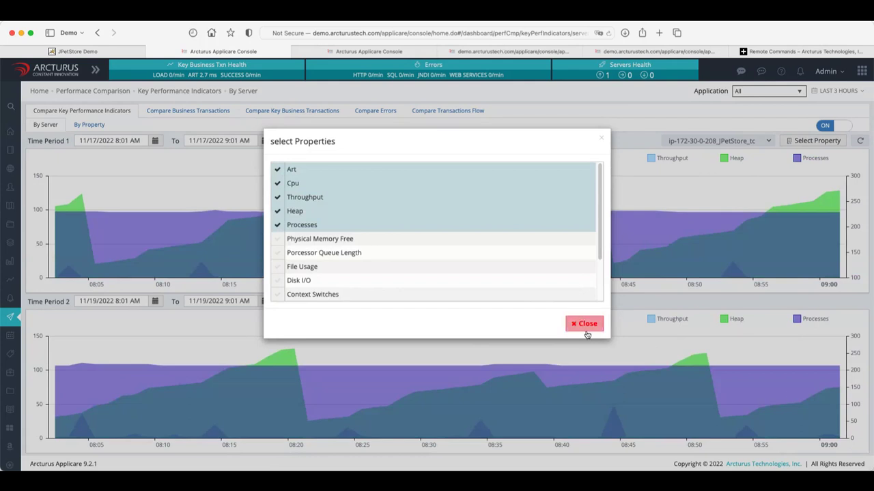
click(586, 331)
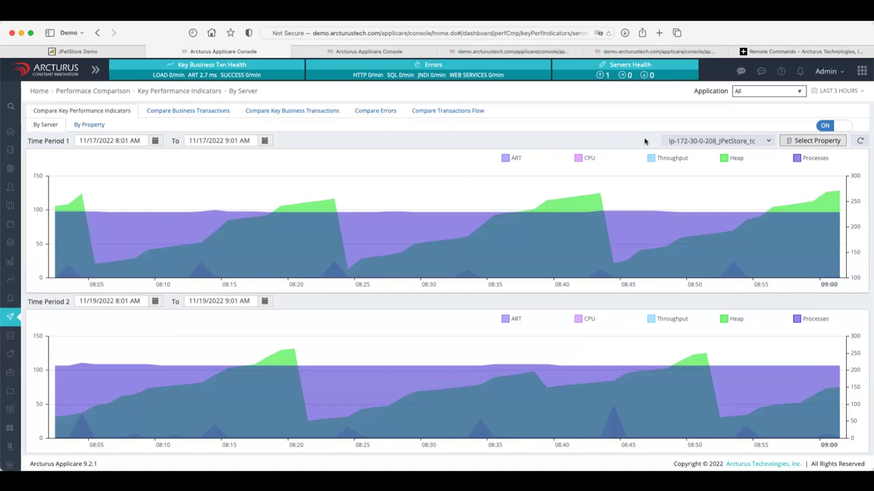
Recheck the plotted metrics unchanged and switch to the By Property comparison.
click(798, 144)
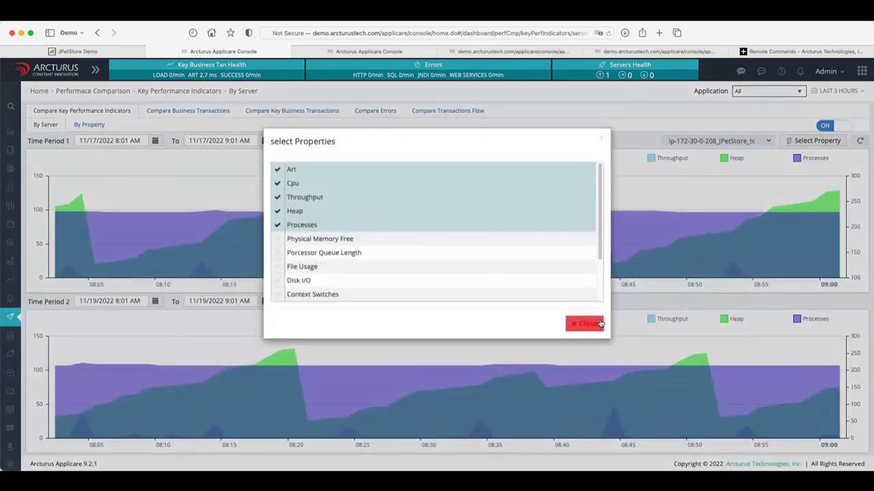
click(585, 324)
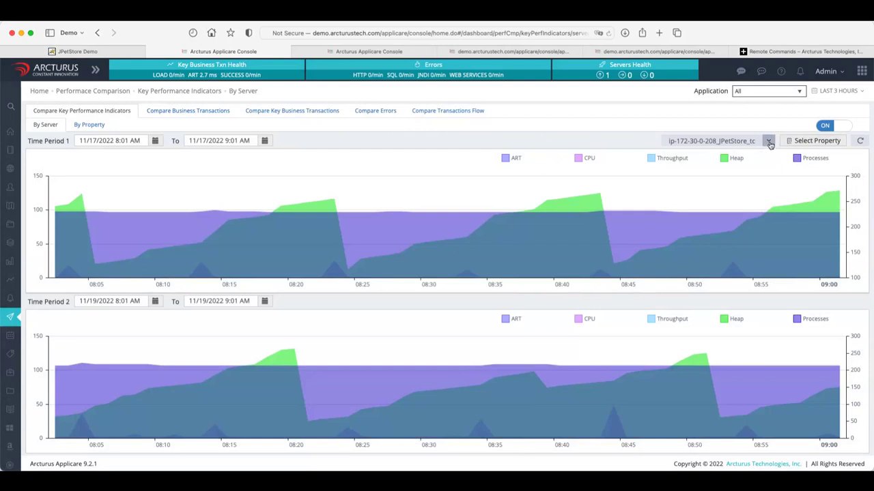
click(87, 127)
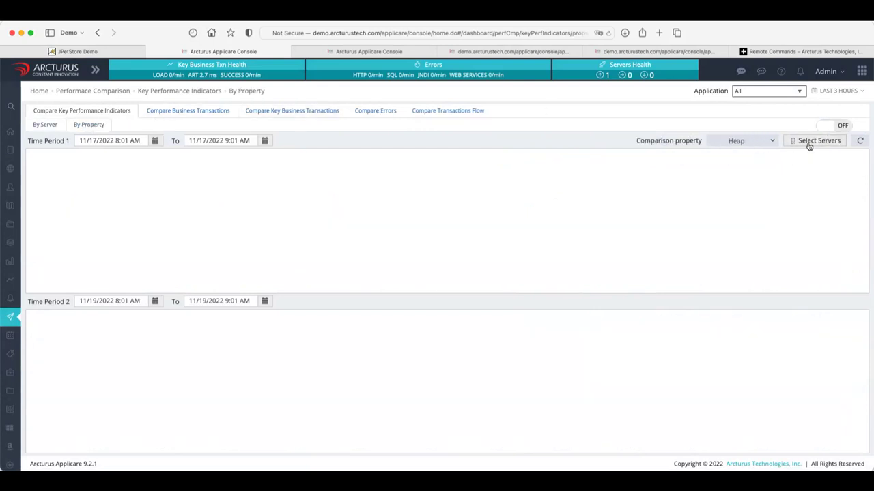
Review the selectable servers, then compare business transactions between the two periods.
click(816, 140)
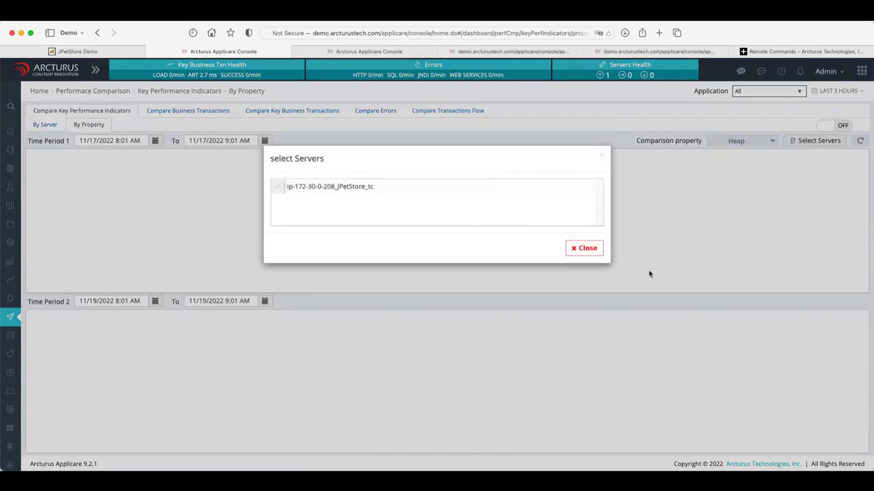
click(585, 249)
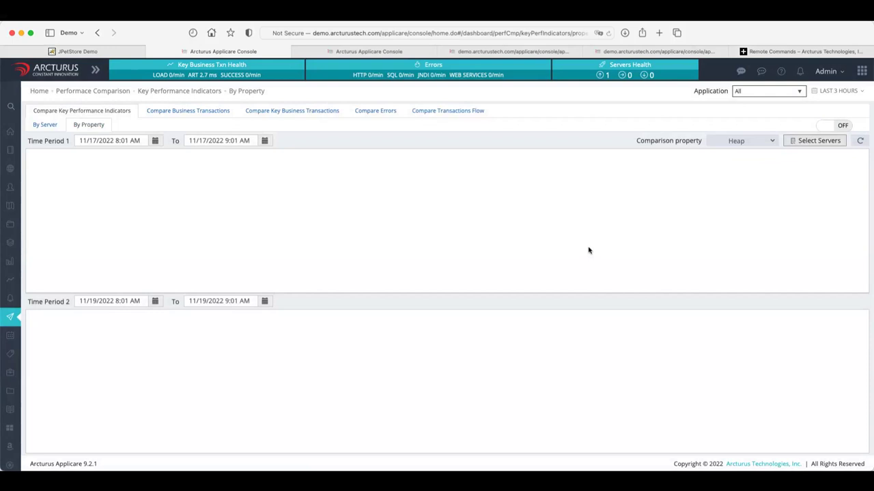
click(213, 112)
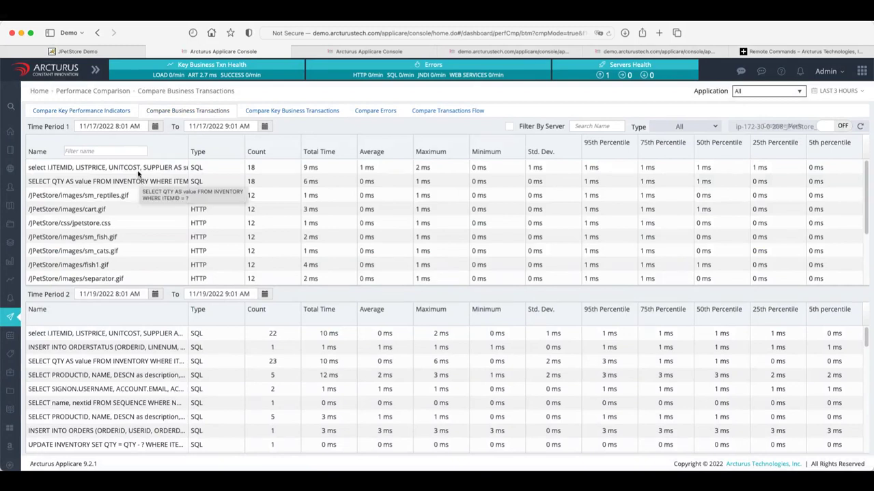
Inspect the item price query in both periods, then open Compare Key Business Transactions.
click(137, 170)
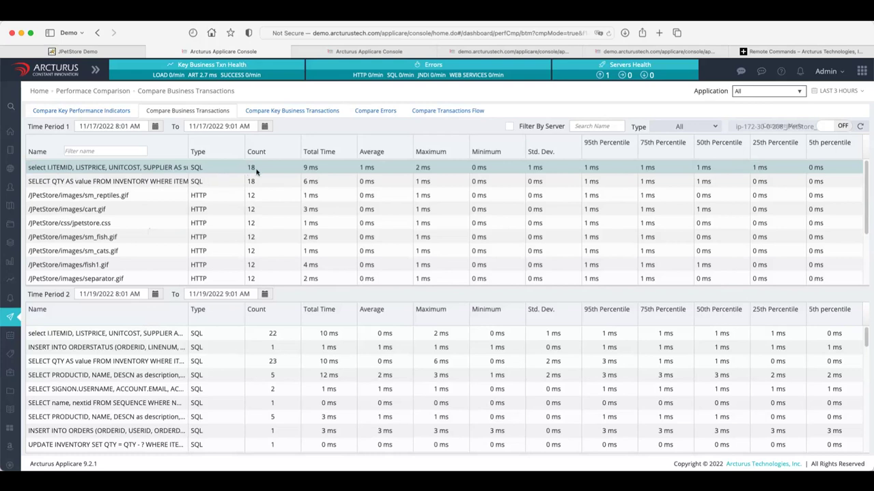
click(281, 338)
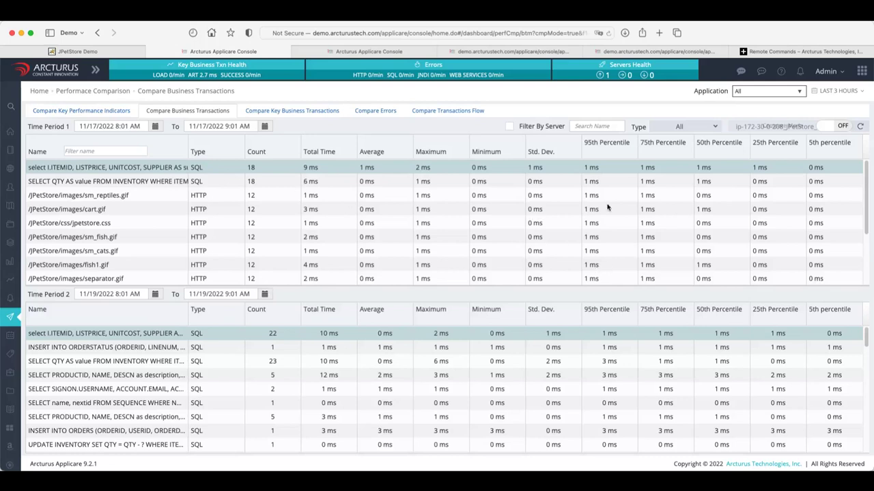
click(292, 113)
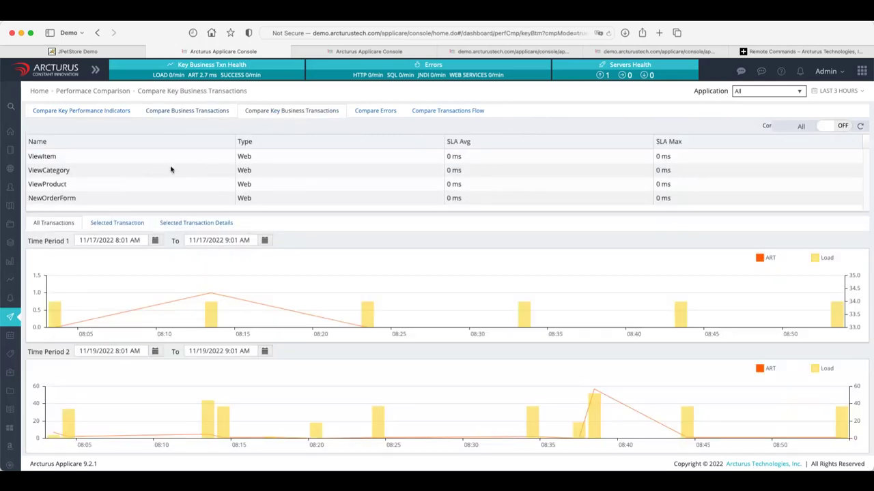
Browse ViewCategory, ViewProduct and NewOrderForm comparison charts, ending on ViewItem's response times.
click(126, 161)
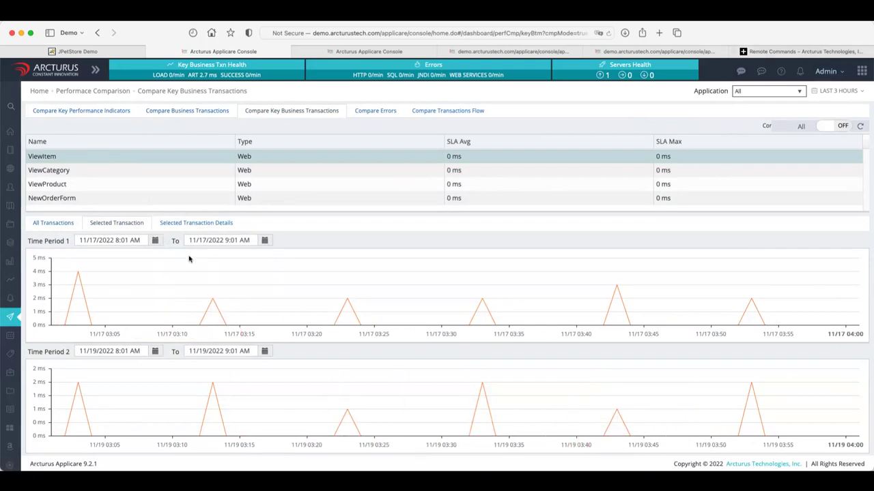
click(99, 172)
click(97, 183)
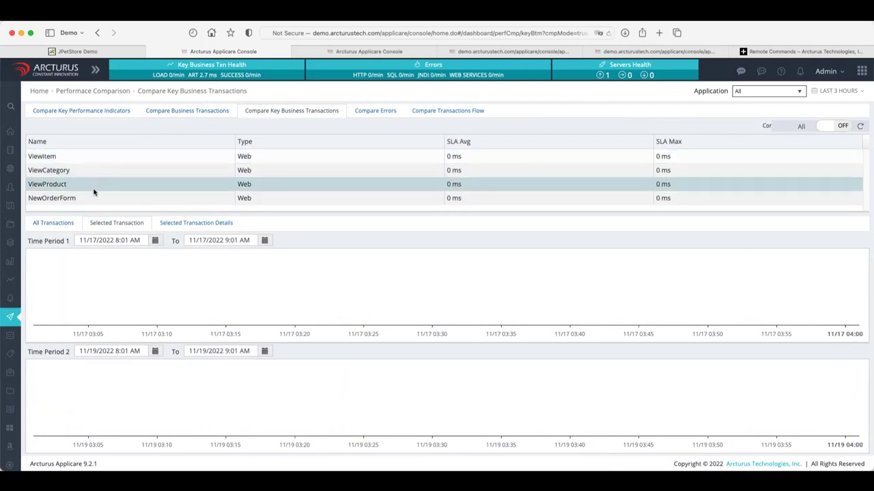
click(90, 202)
click(80, 176)
click(78, 197)
click(80, 160)
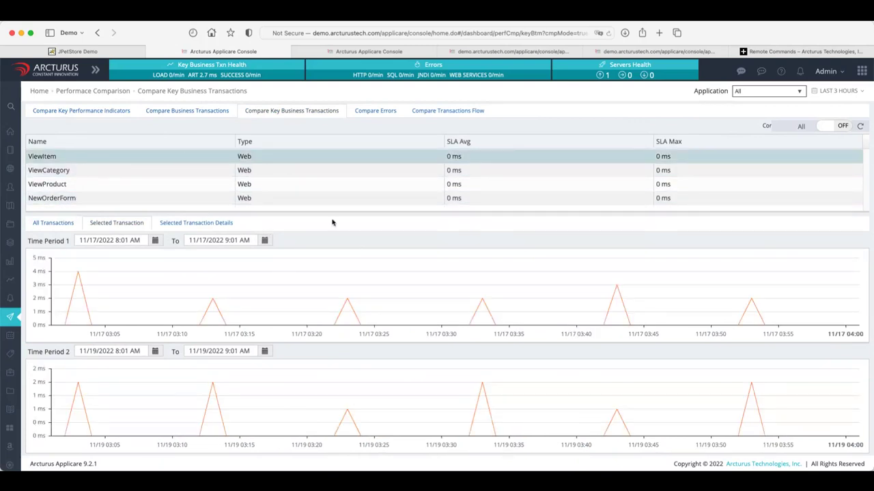
Compare errors, then view the flow map Users → JPetStore_tc → Derby, 2 versus 3 calls/min.
click(382, 114)
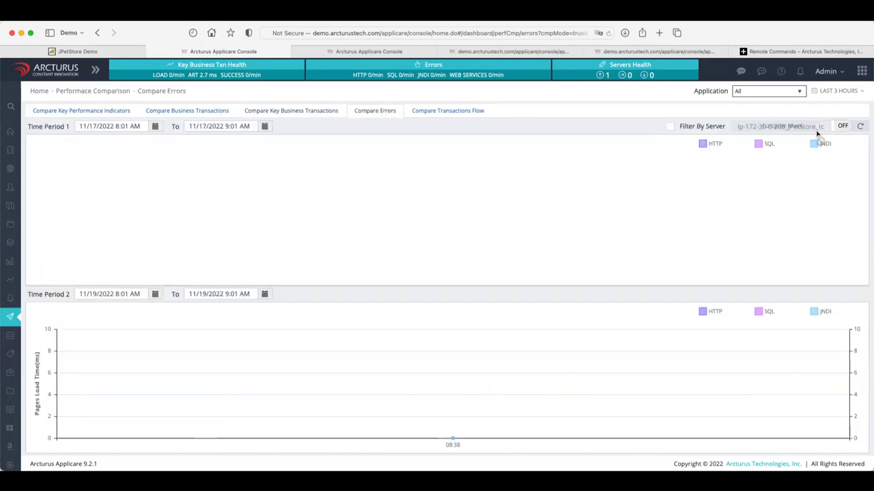
click(436, 115)
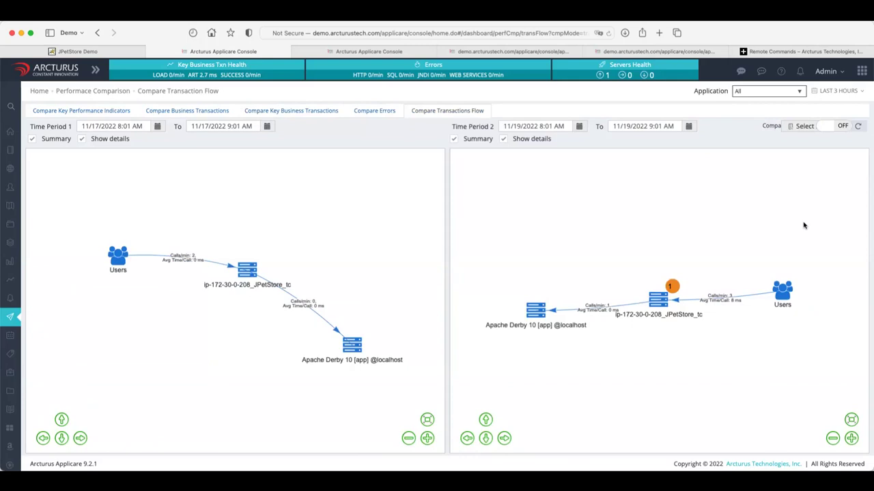
mouse_move(9, 316)
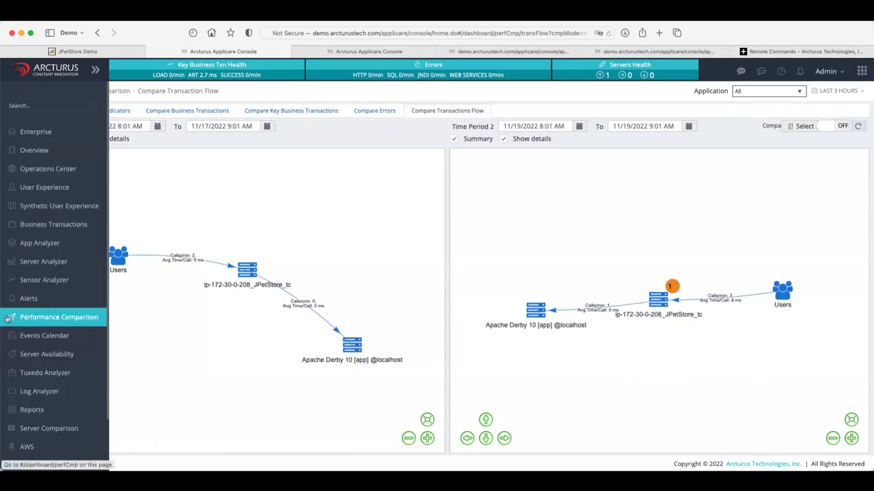
Open Server Availability and inspect JPetStore_tc's Not Available outages before 07:00.
click(54, 362)
mouse_move(199, 208)
mouse_move(288, 204)
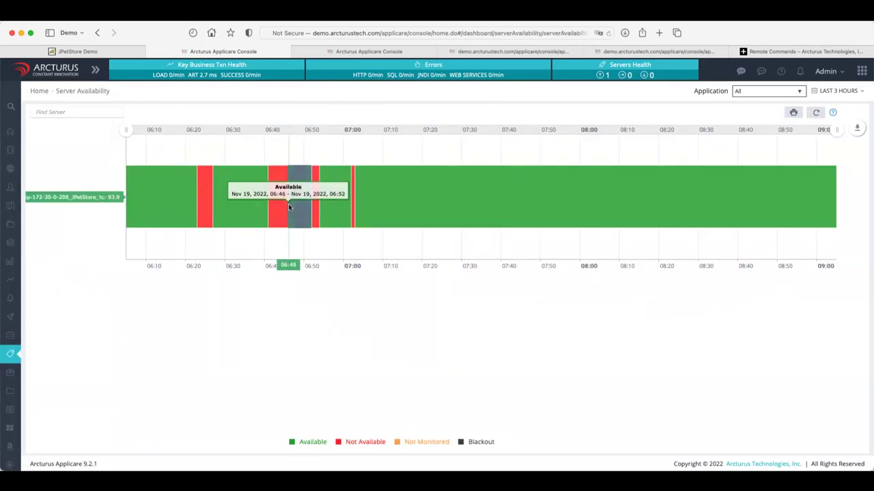
mouse_move(318, 214)
mouse_move(351, 206)
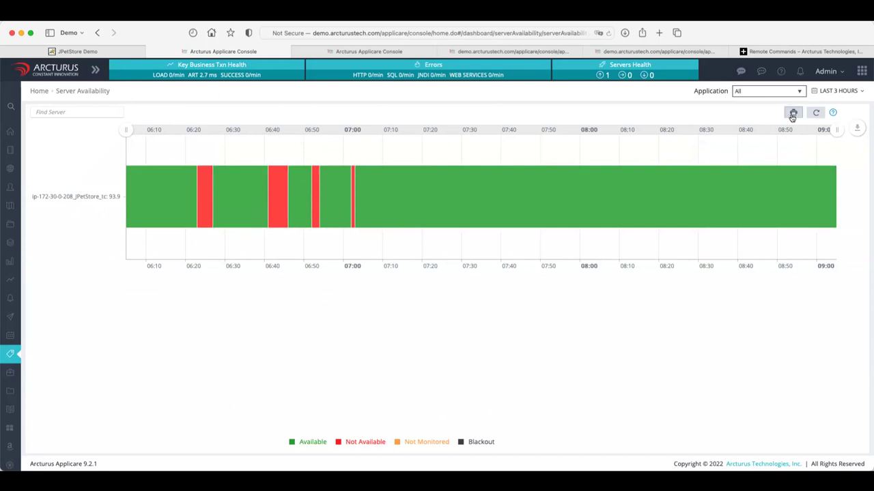
Generate the PDF Server Availability report with the time period set to Last 2 days.
click(793, 115)
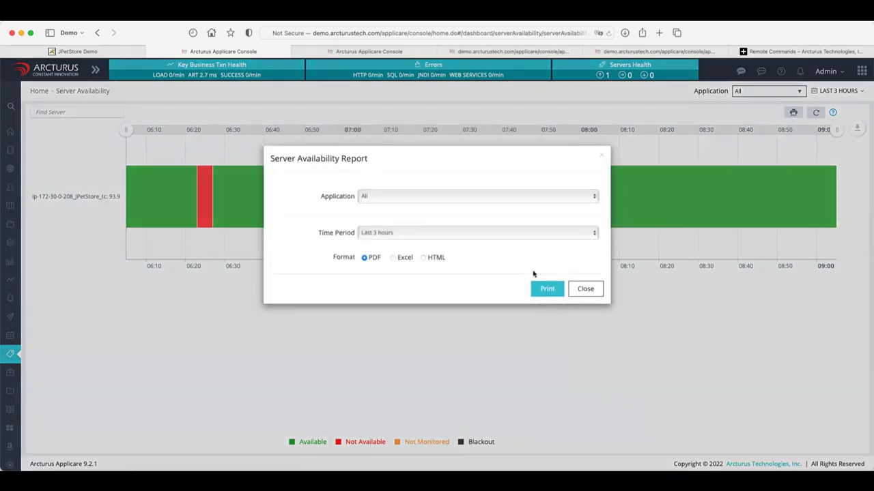
click(585, 288)
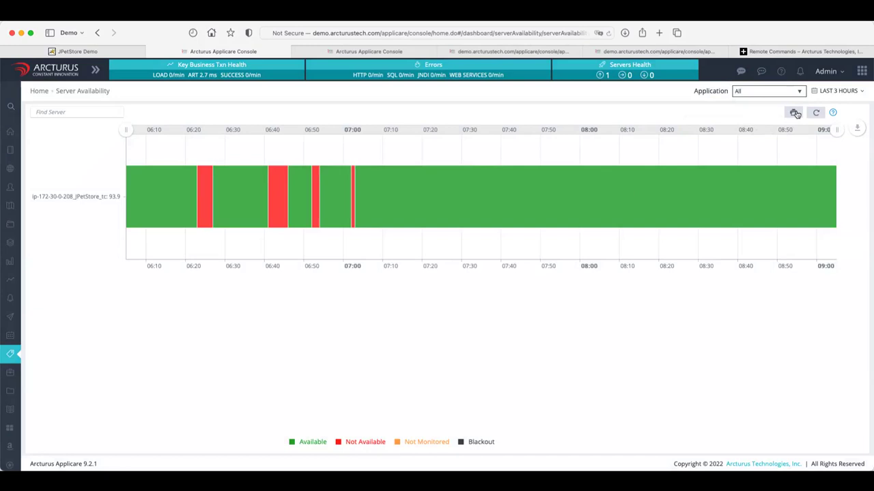
click(794, 113)
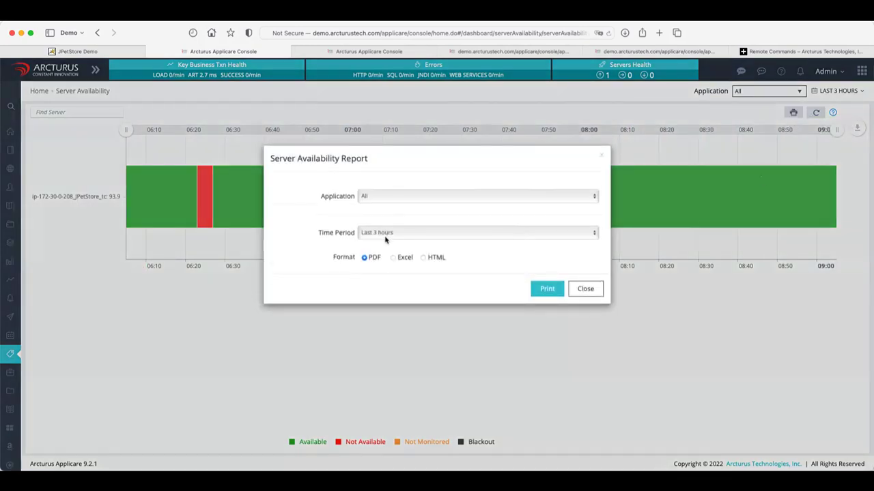
click(386, 236)
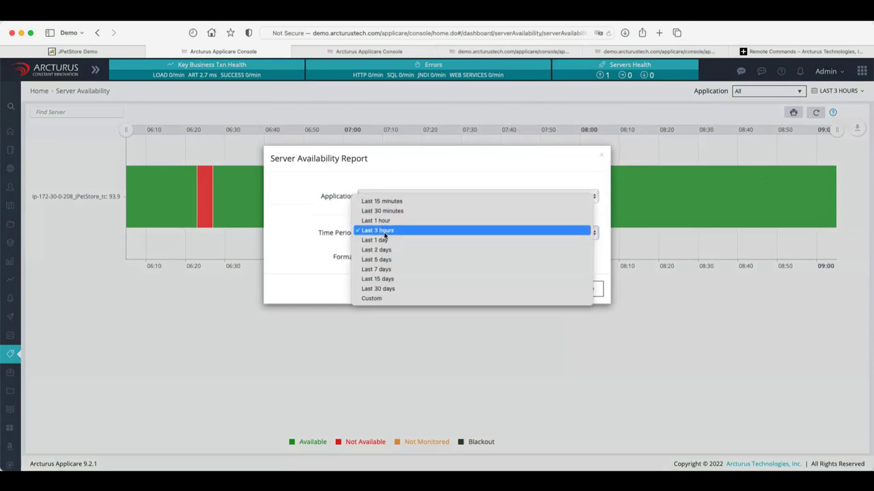
click(385, 232)
click(385, 234)
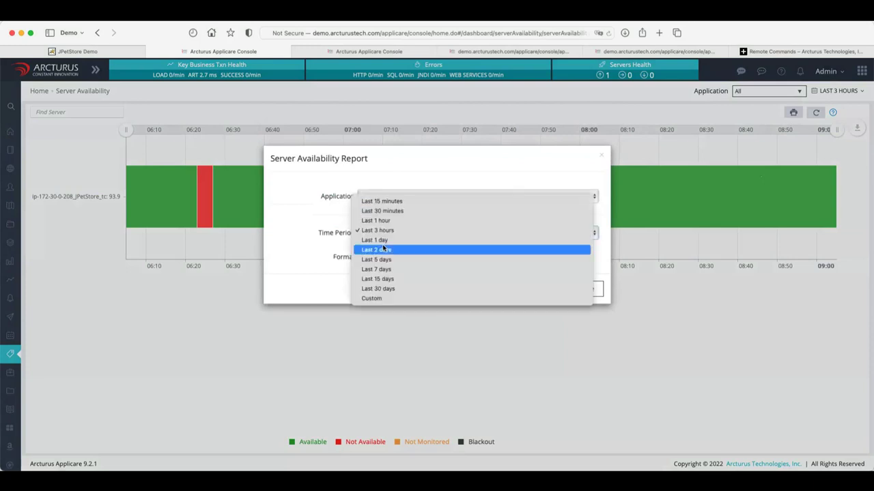
click(384, 249)
click(547, 289)
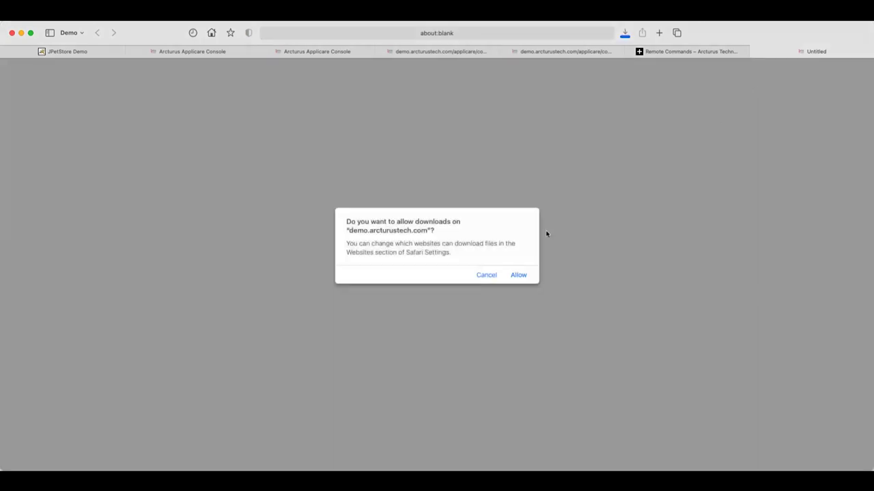
Allow the report download, reveal it in Finder from Safari's Downloads, then dismiss the lists.
click(516, 276)
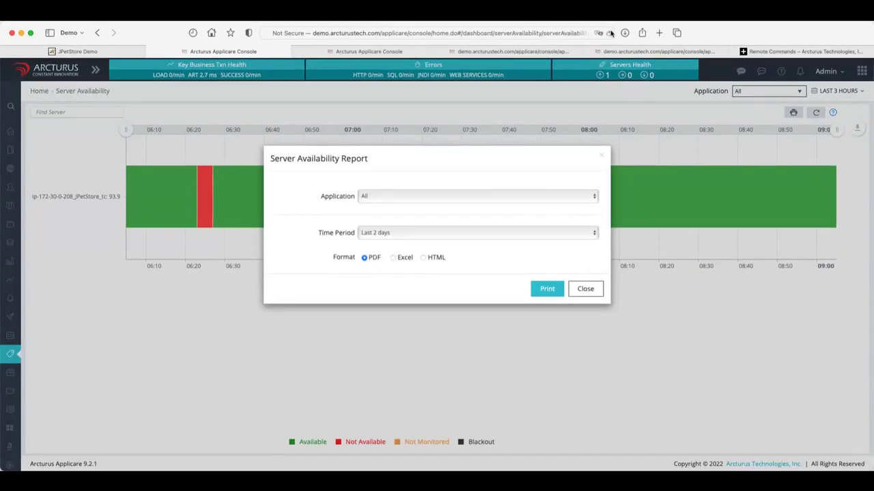
click(624, 33)
click(591, 79)
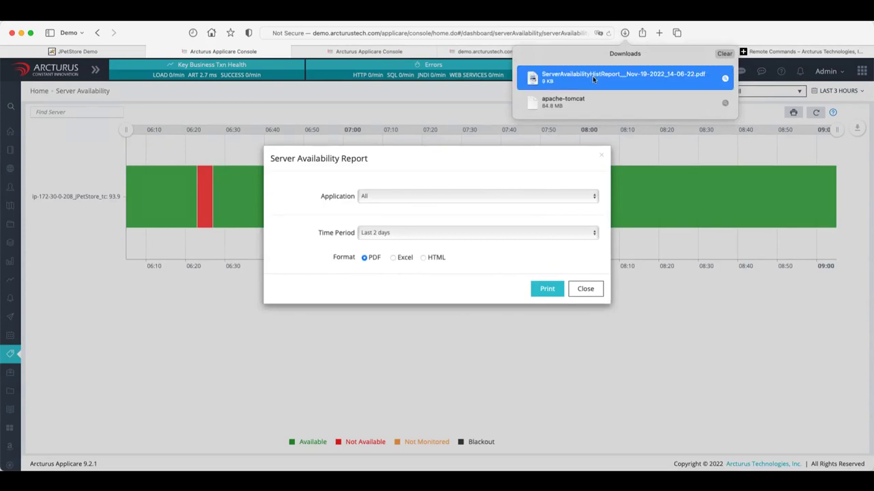
click(725, 79)
click(600, 292)
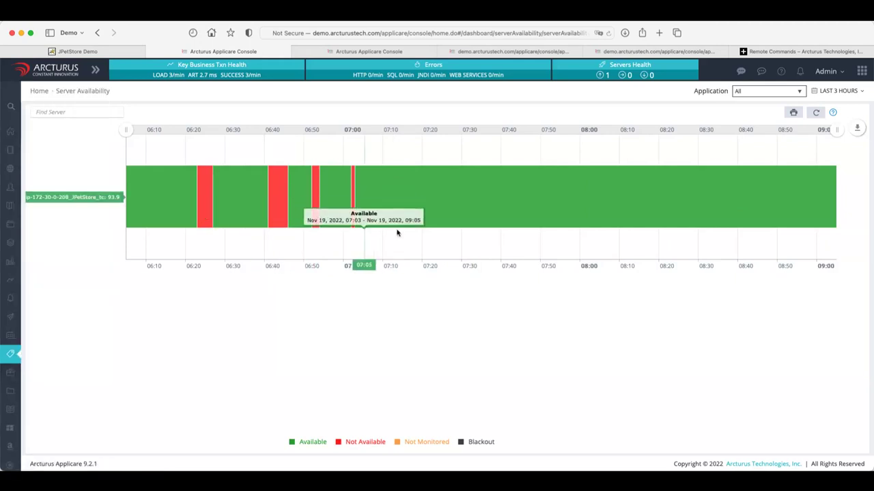
Switch from Server Availability to the Log Analyzer dashboard in the sidebar.
mouse_move(21, 398)
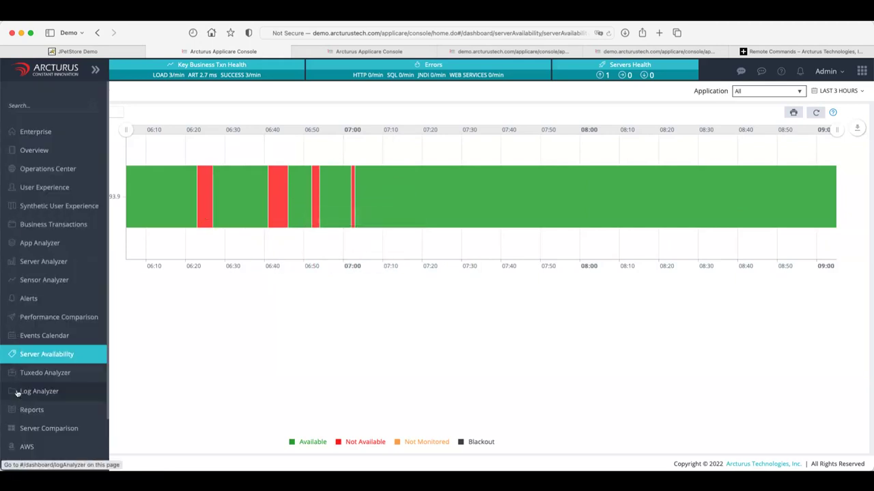
click(30, 394)
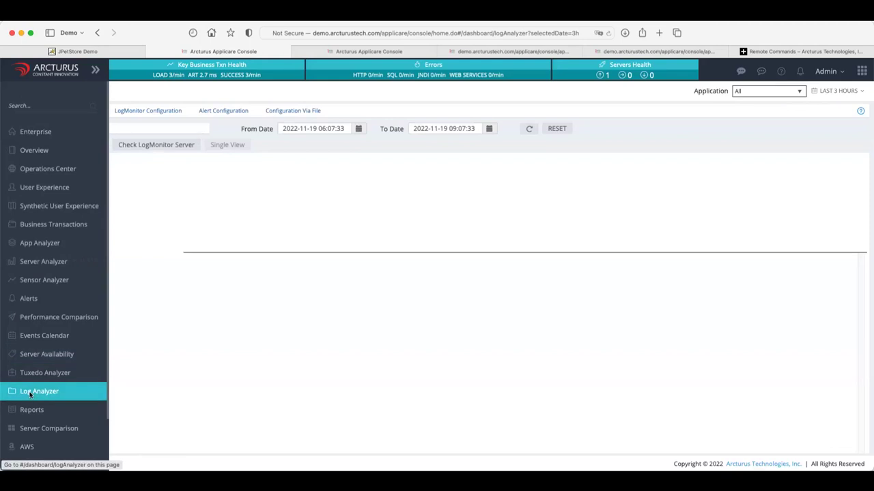
Set From Date to November 16 and refresh, then clear the date filter to list all 360 entries.
click(357, 128)
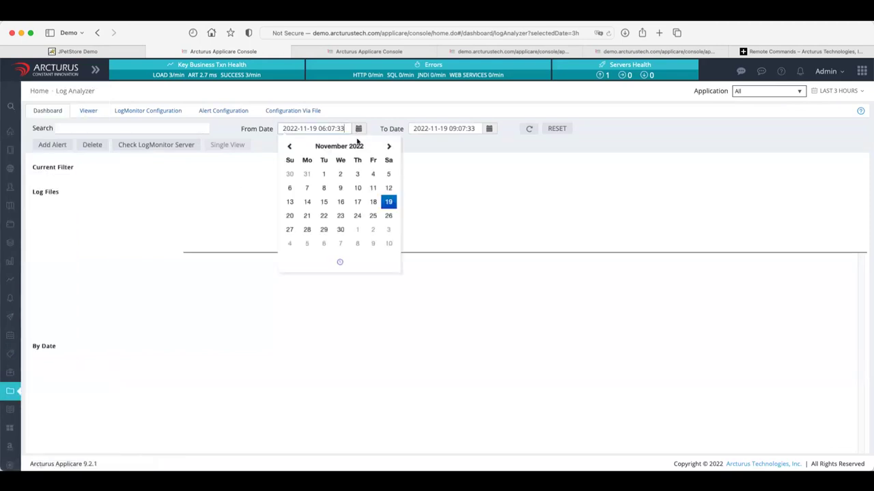
click(340, 202)
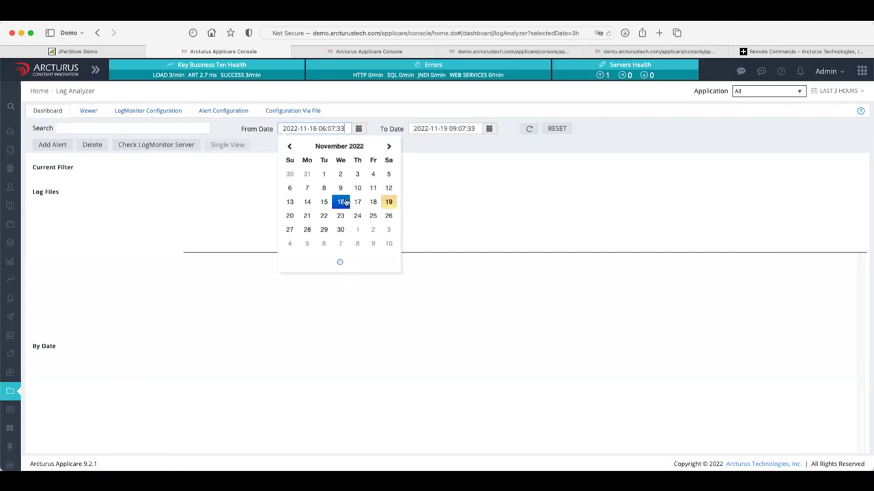
click(527, 130)
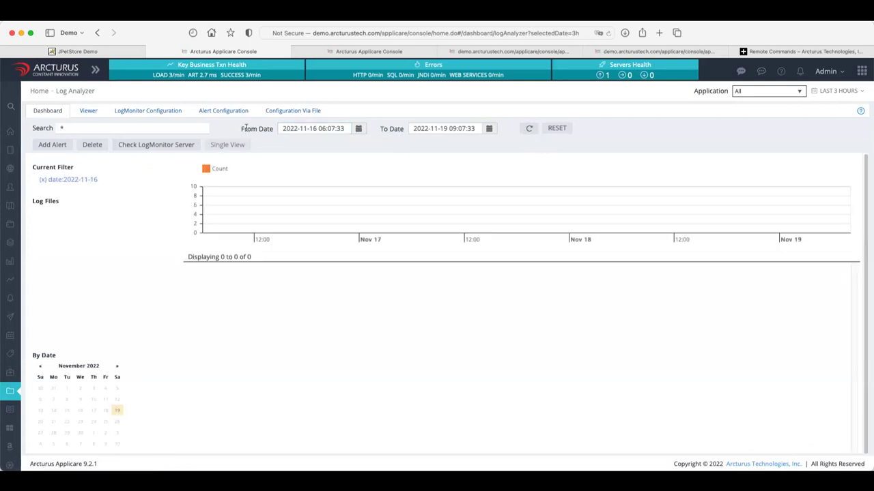
click(52, 181)
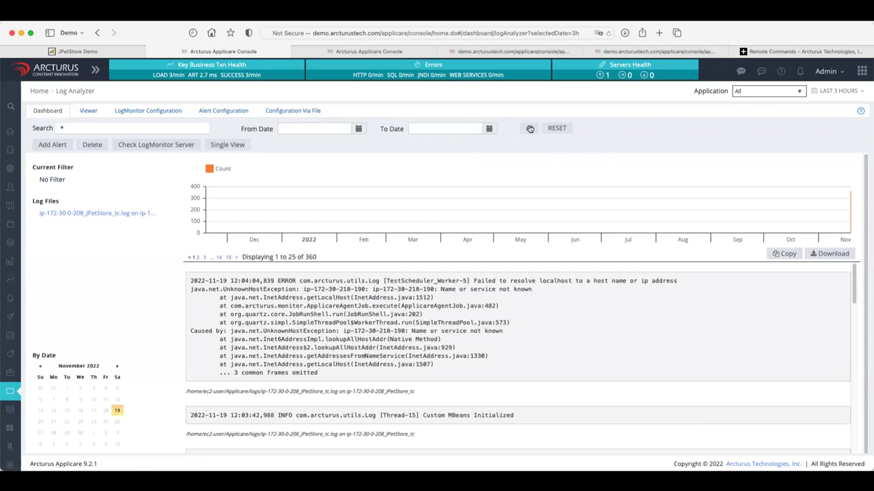
Replace the search term with 'error' and refresh, narrowing the logs to 6 entries.
double_click(62, 128)
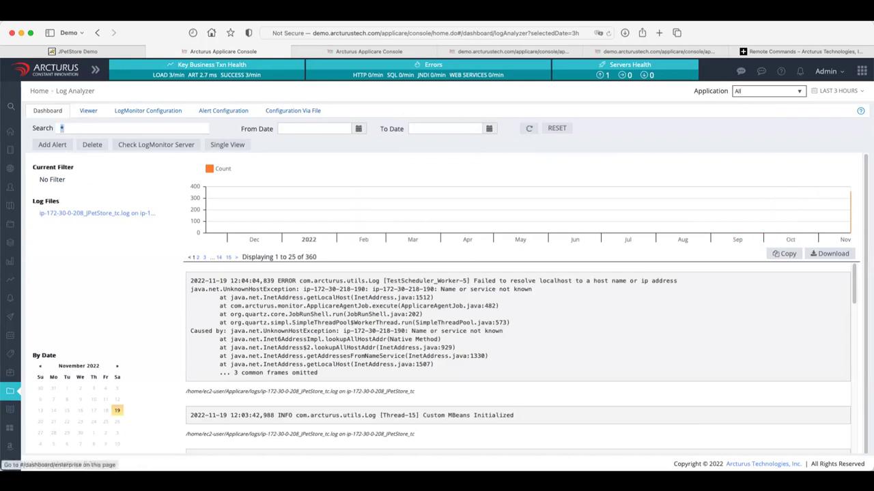
text(error)
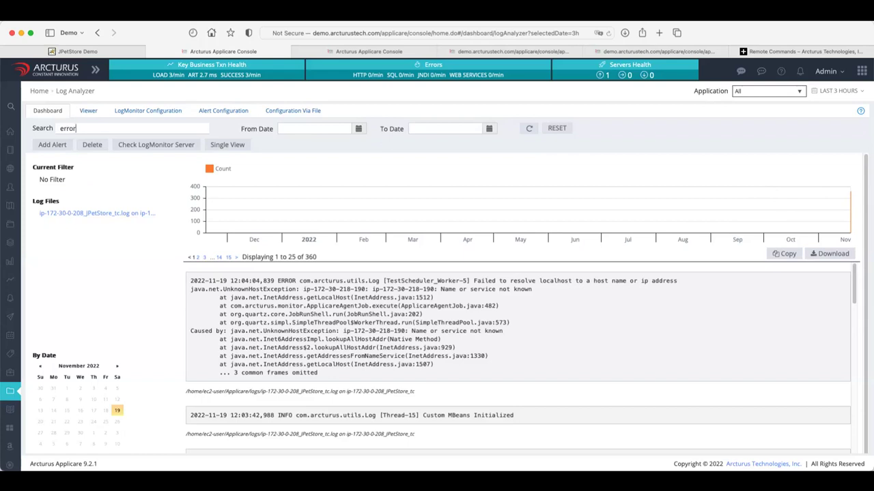
click(527, 129)
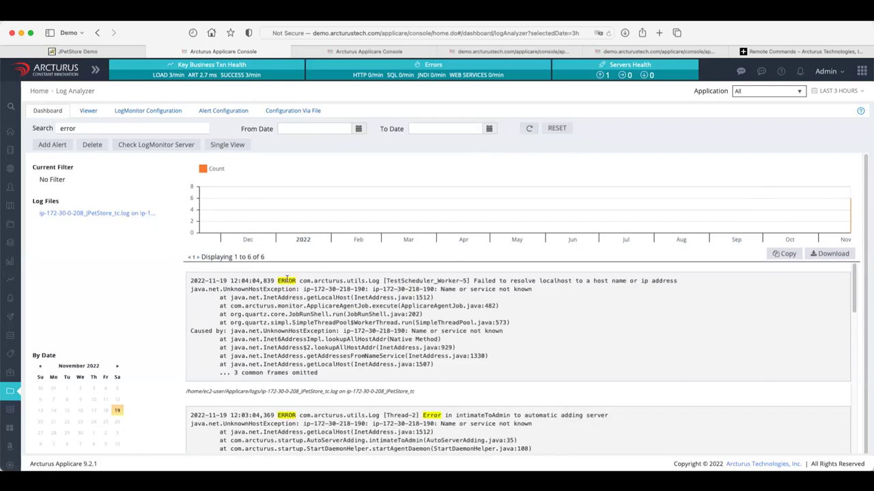
mouse_move(247, 223)
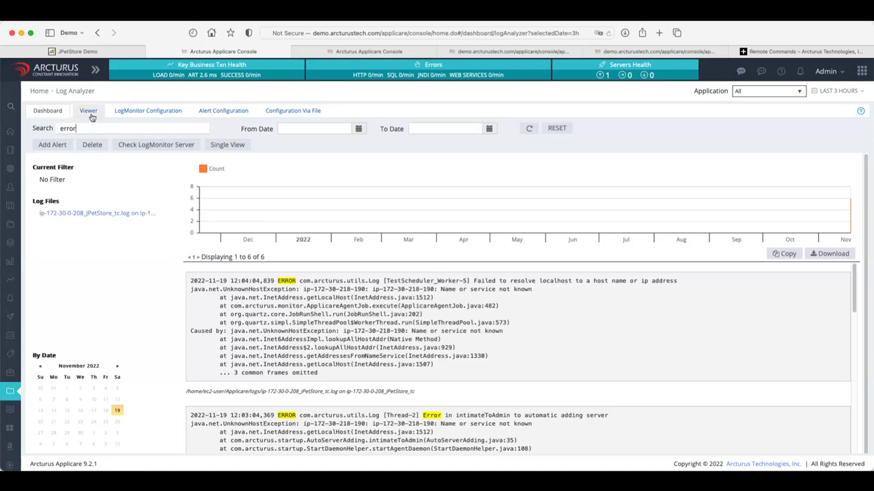
In LogMonitor Configuration choose server ip-172-30-0-208_JPetStore_tc and review File Path, Regx and Index (Yes).
click(146, 114)
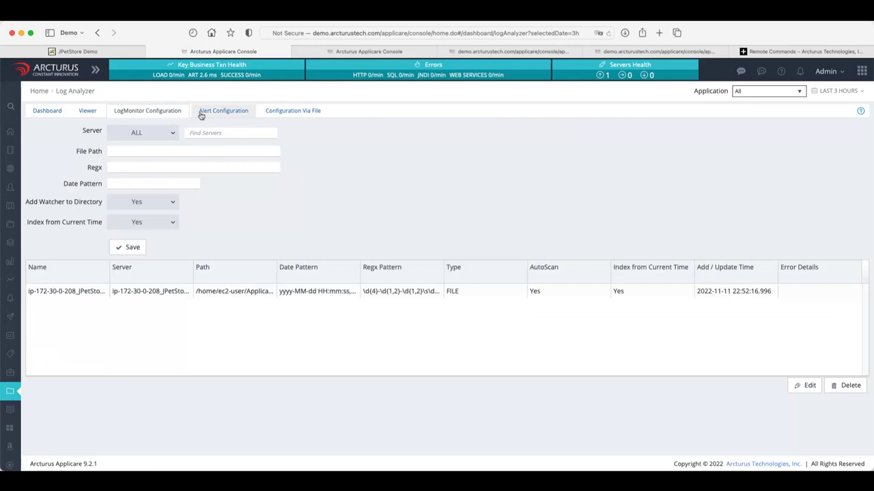
click(172, 133)
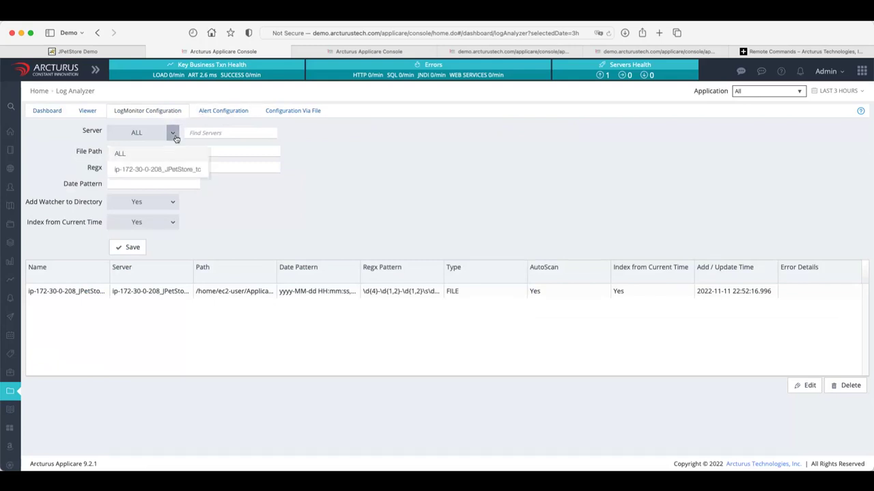
click(166, 171)
click(124, 150)
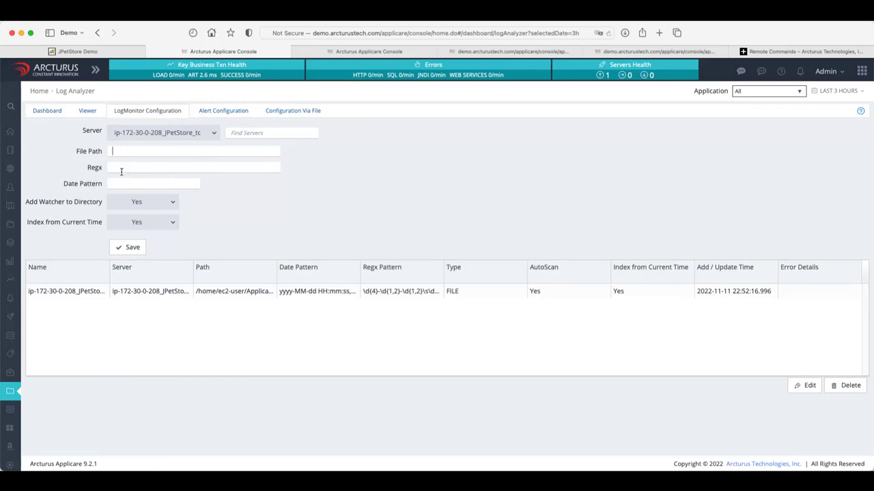
key(Tab)
click(172, 223)
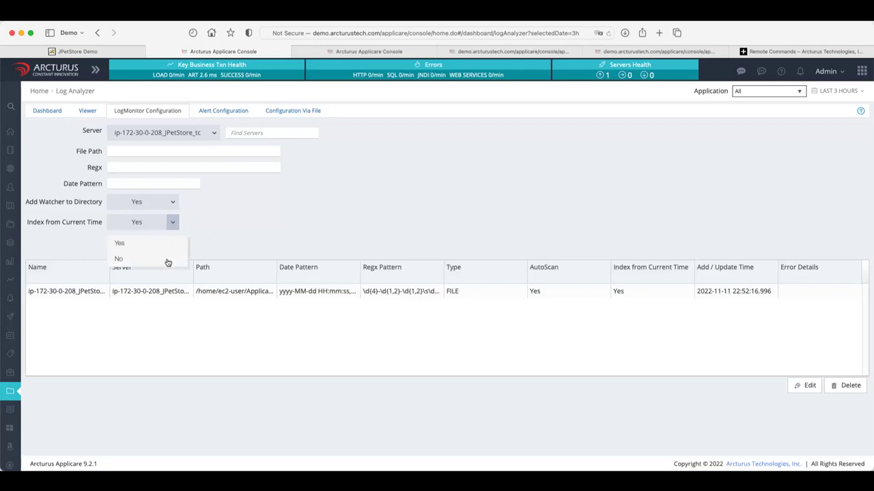
click(287, 230)
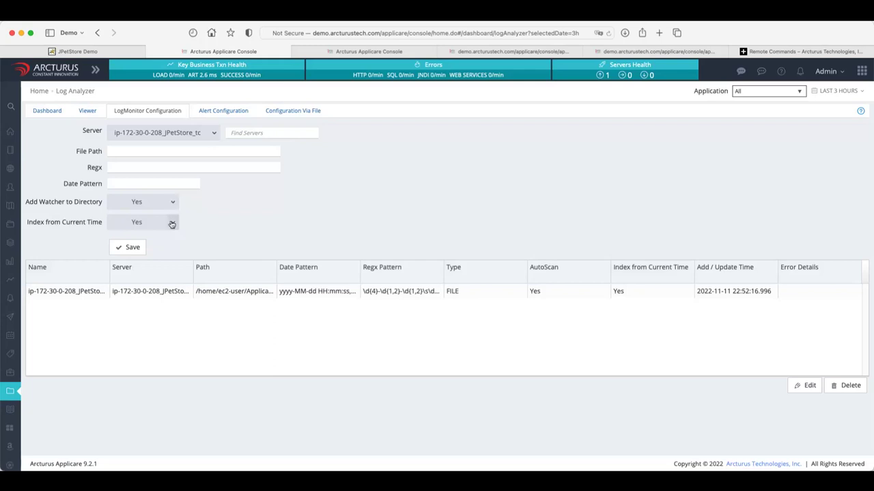
Browse the Alert Configuration, Configuration Via File and LogMonitor tabs, then return to the Dashboard.
click(228, 114)
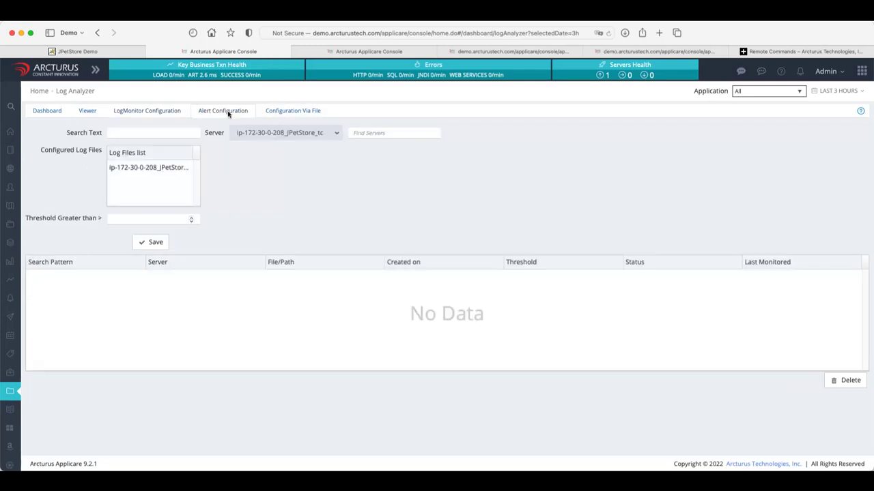
click(293, 113)
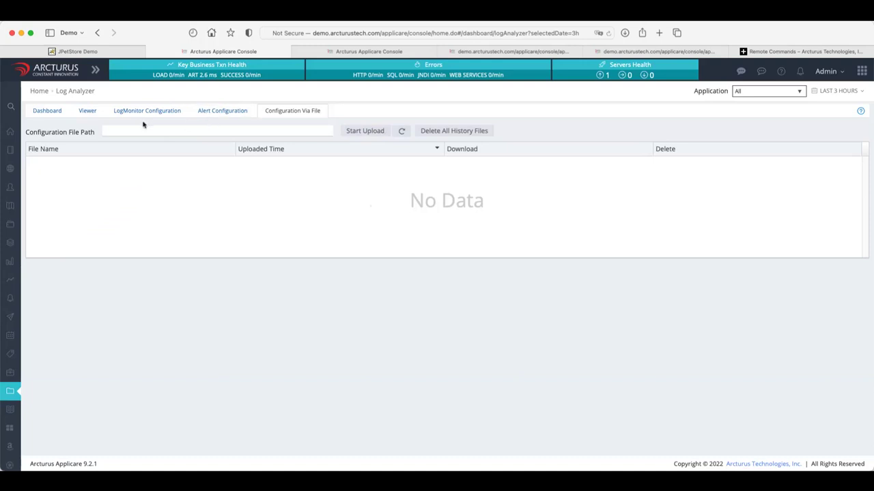
click(209, 113)
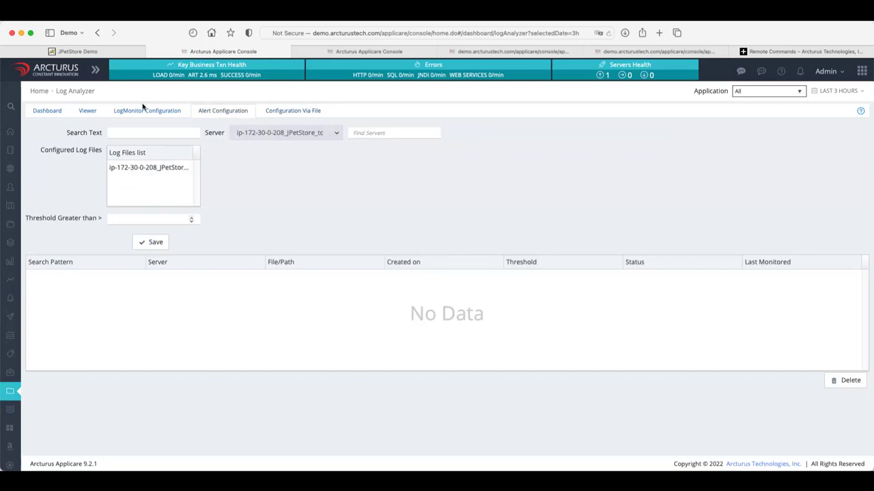
click(144, 109)
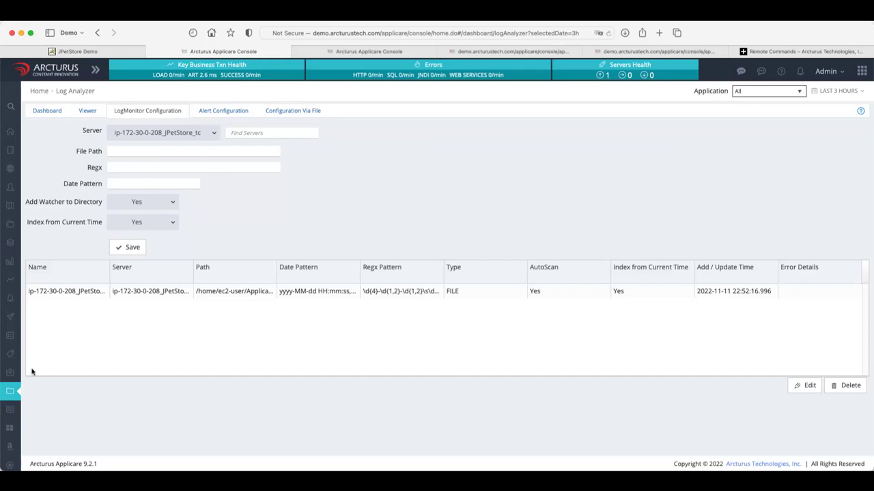
click(47, 112)
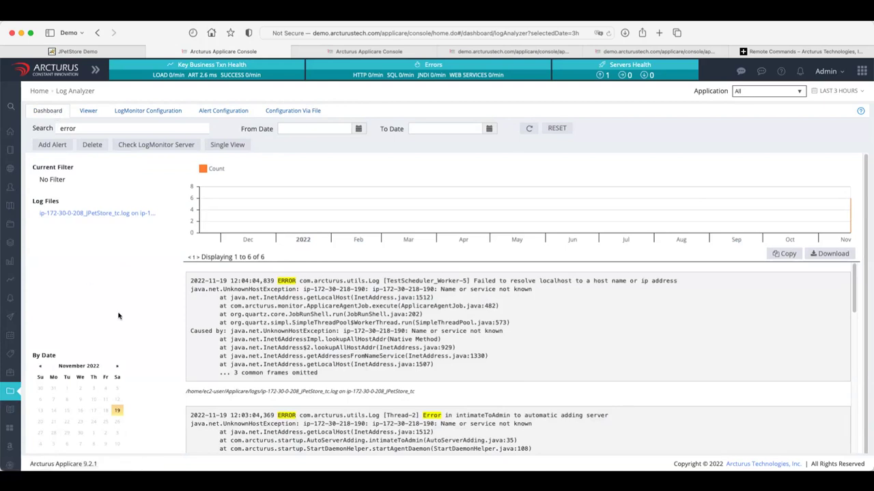
Open Reports › Server Comparison to chart JPetStore_tc's CPU, memory, TCP and availability (94.0).
mouse_move(19, 413)
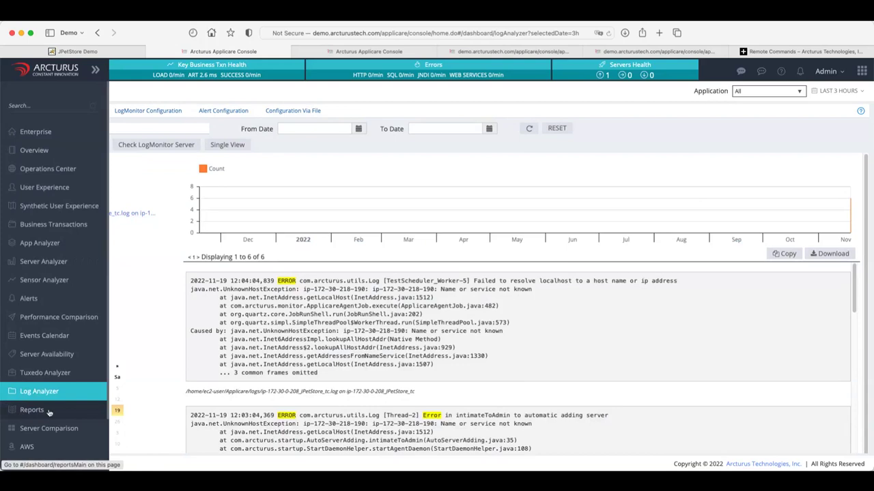
scroll(49, 412, down, 2)
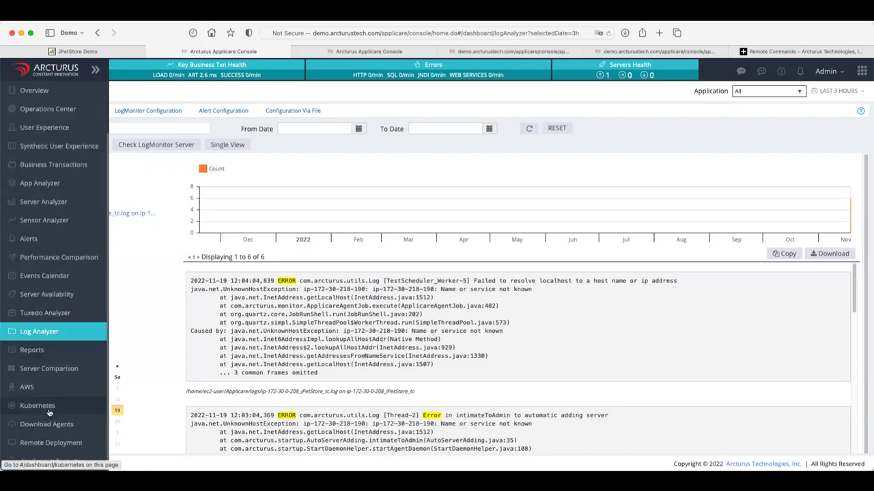
click(50, 351)
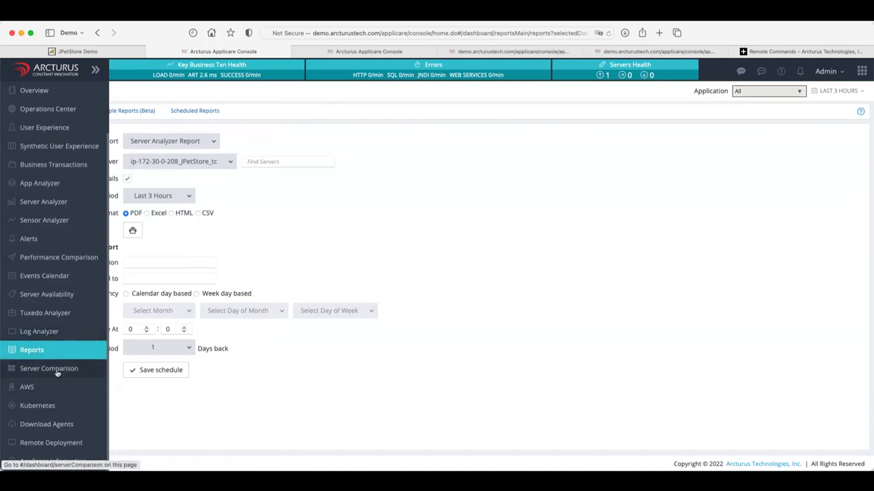
click(57, 371)
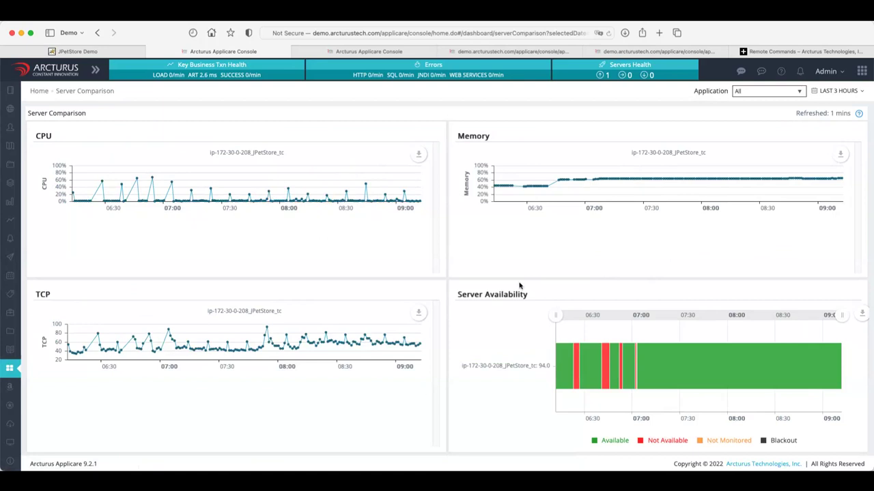
Visit the AWS and Kubernetes views, then open Download Agents with curl, wget and PowerShell commands.
mouse_move(28, 388)
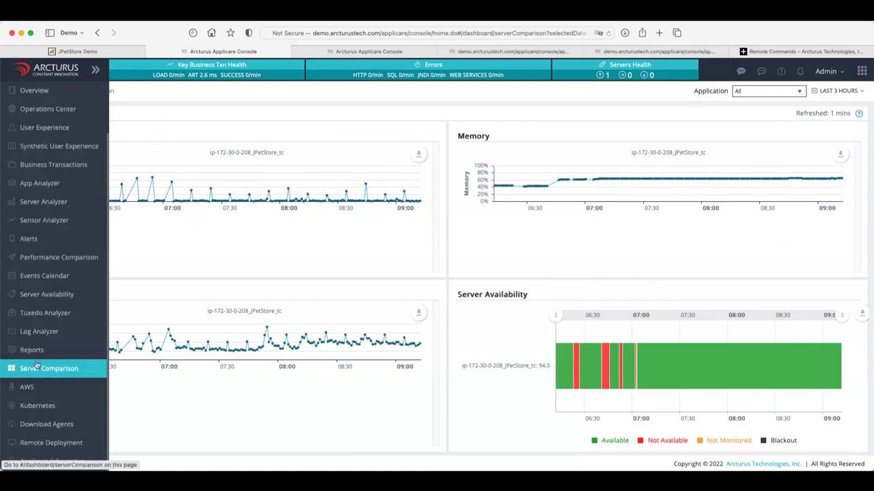
click(27, 387)
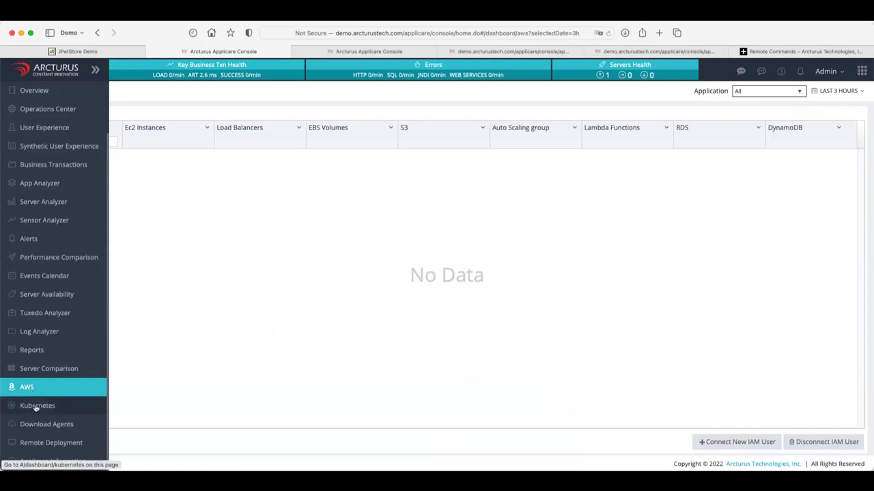
click(36, 407)
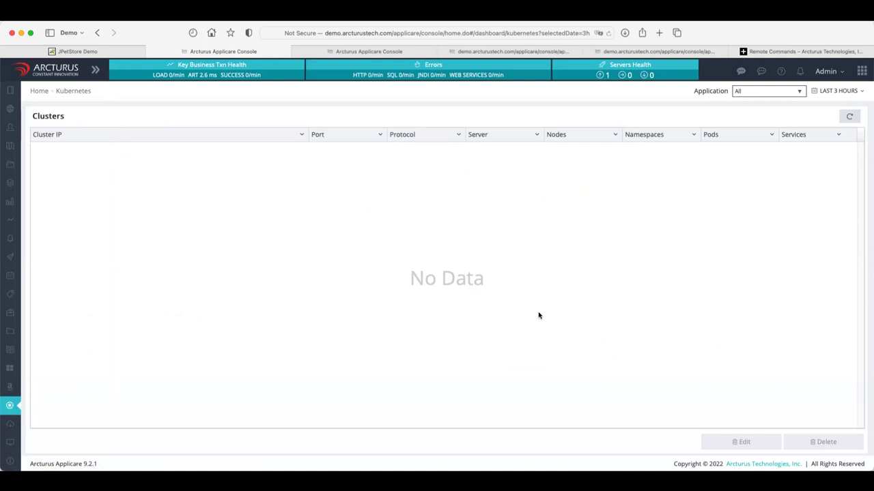
mouse_move(13, 391)
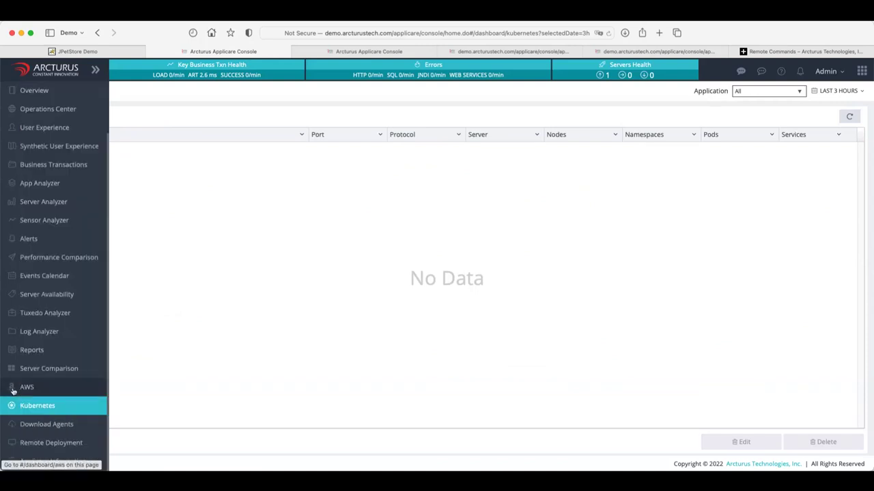
click(38, 423)
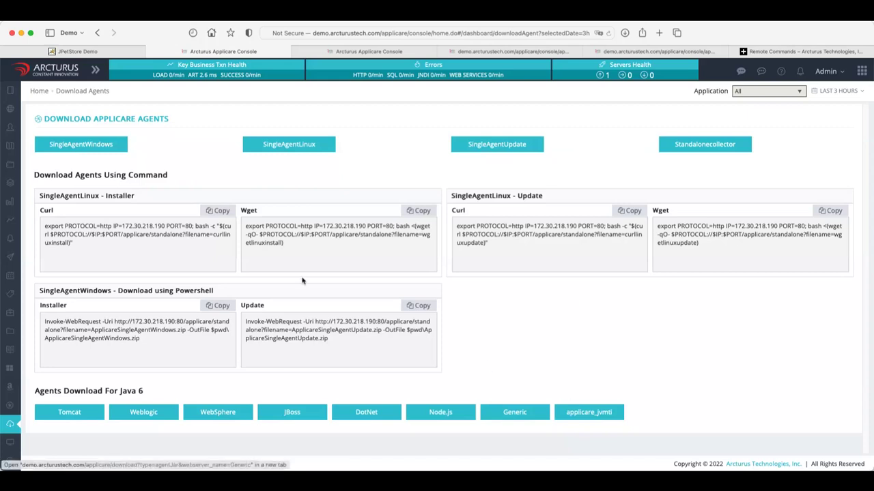
Return the JPetStore Demo store to its home page, then go back to the console's Download Applicare Agents page.
click(102, 53)
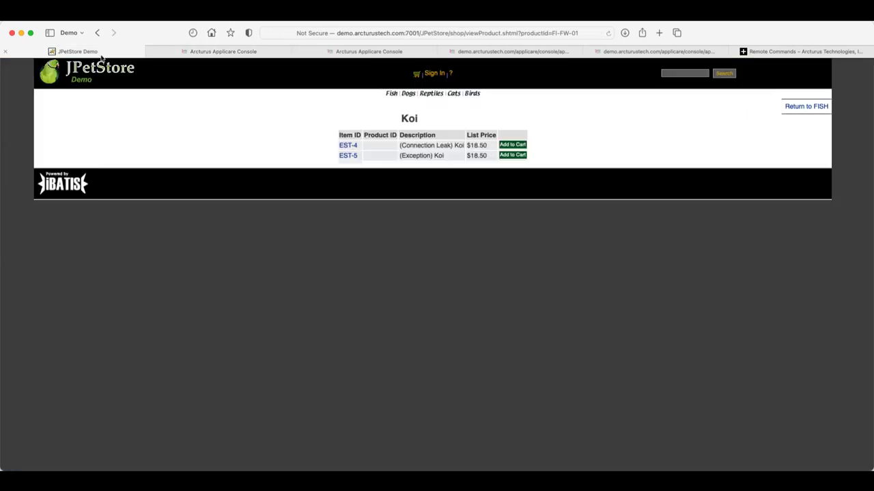
click(67, 79)
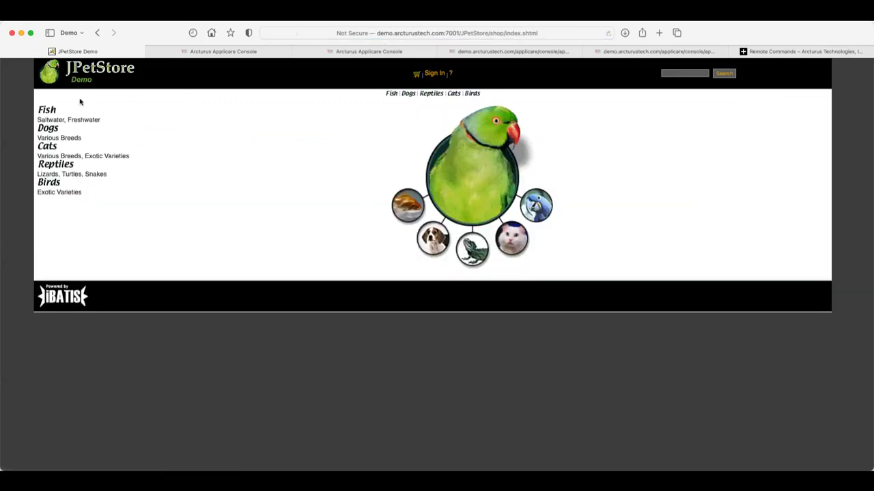
mouse_move(203, 57)
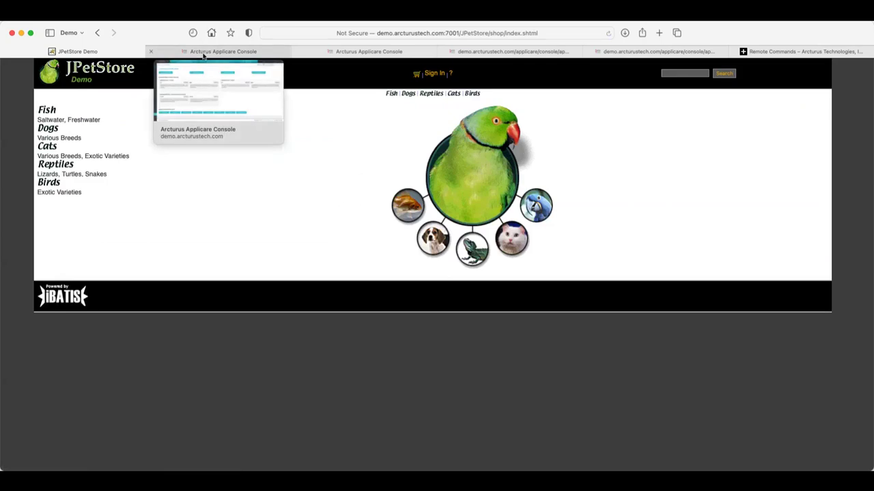
click(203, 52)
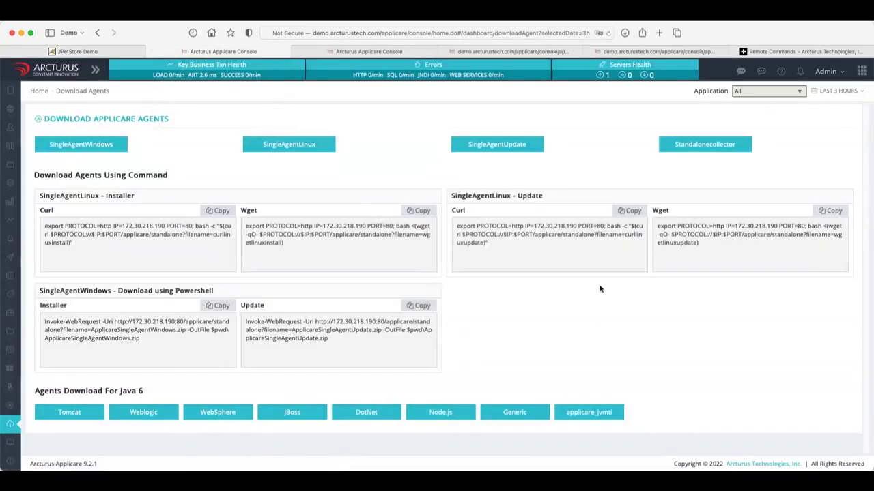
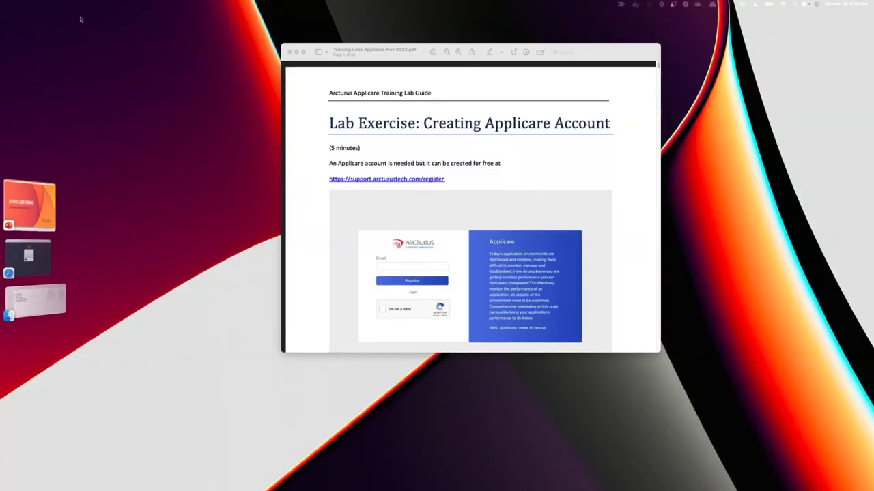
Enlarge the Preview window holding the Applicare training lab guide PDF.
click(282, 43)
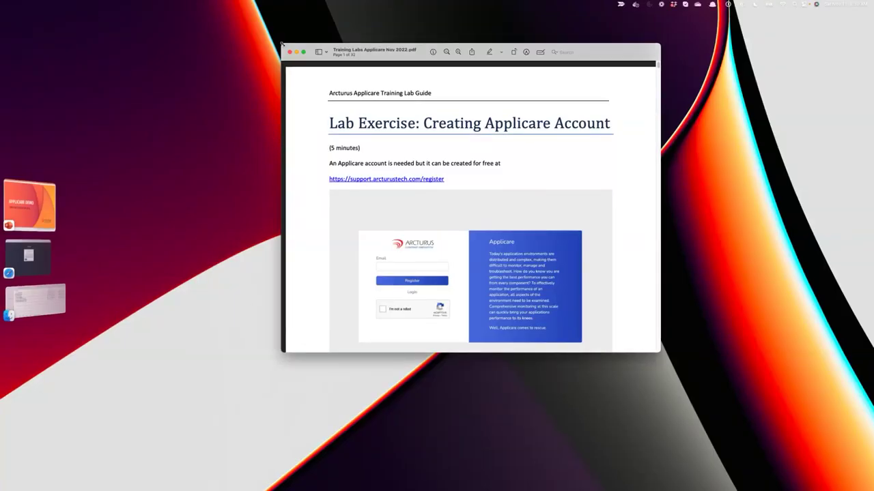
drag(282, 43, 161, 28)
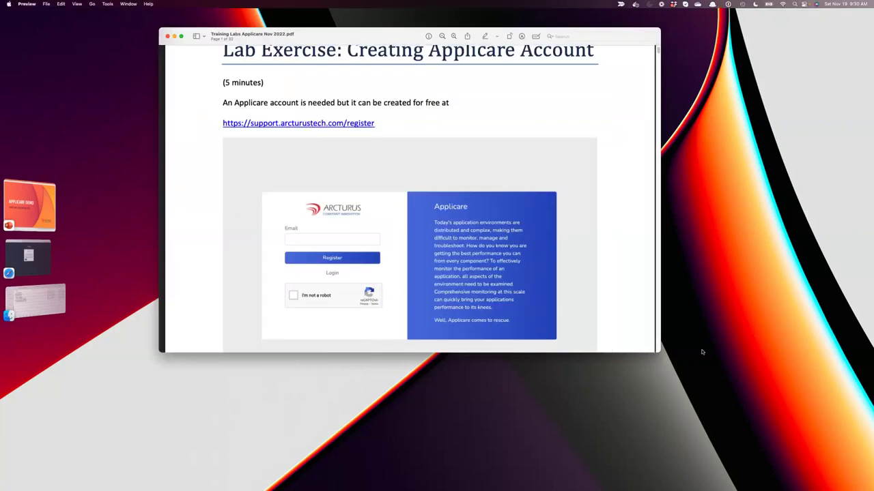
drag(673, 356, 797, 425)
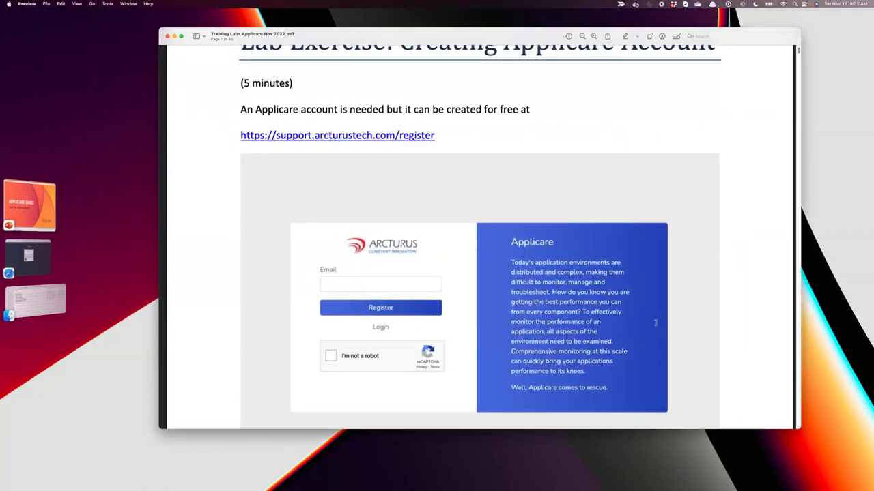
scroll(689, 295, up, 4)
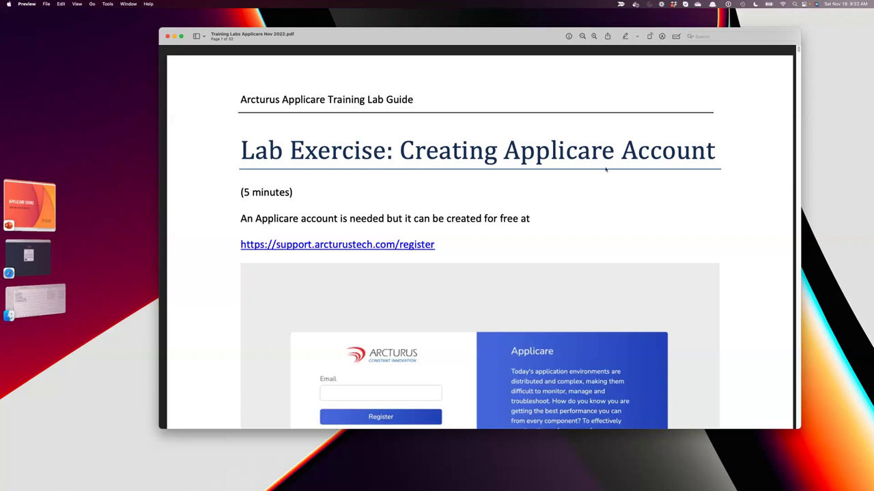
Scroll the lab guide to the registration screenshot and saas.applicare.co link, then go to Safari.
scroll(605, 169, down, 4)
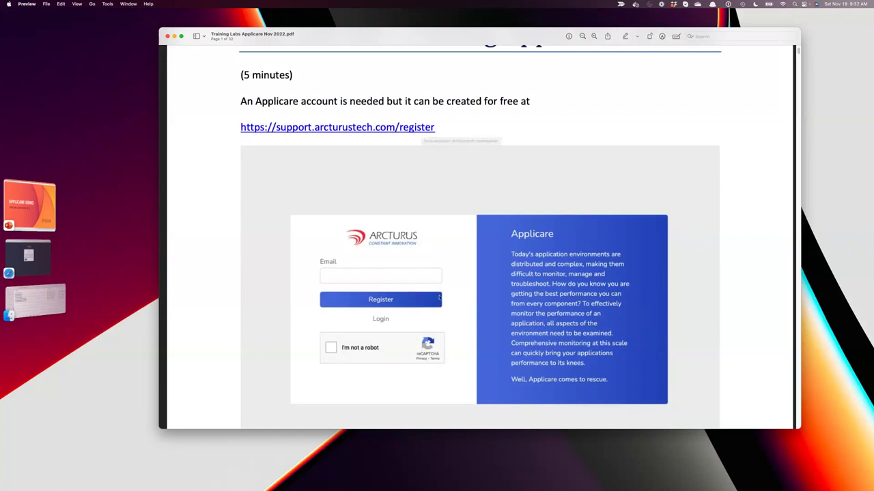
scroll(515, 277, down, 4)
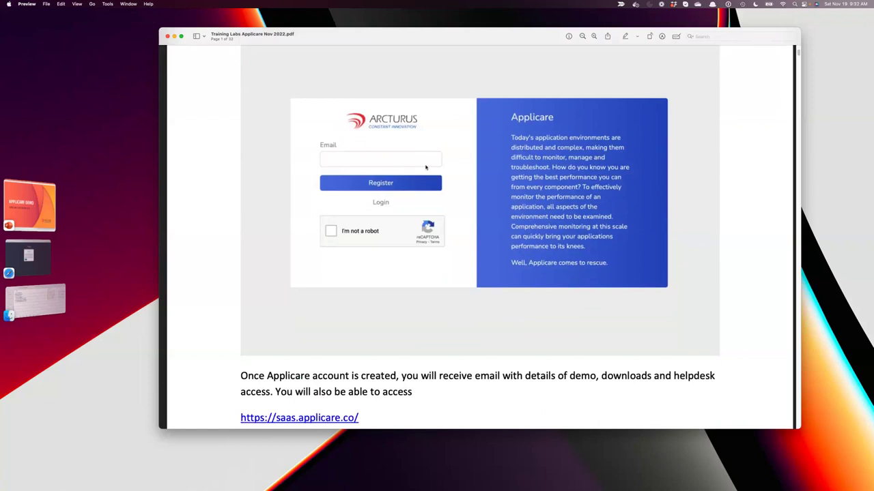
mouse_move(468, 489)
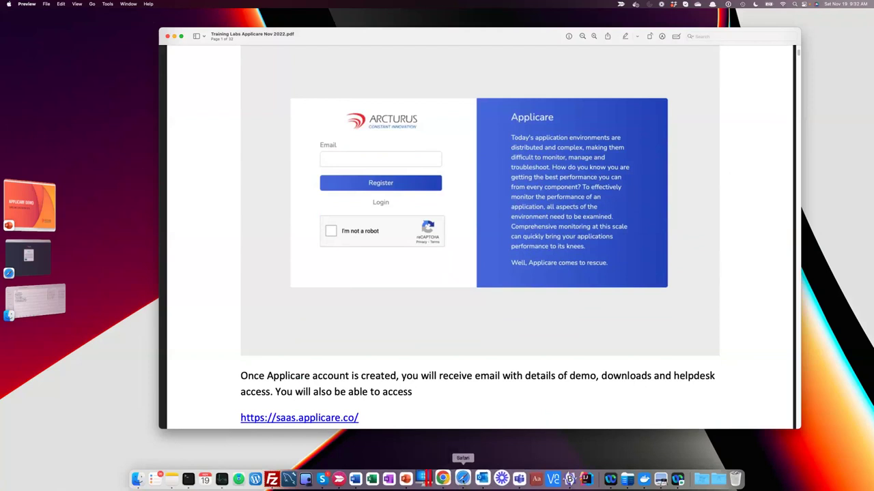
click(463, 479)
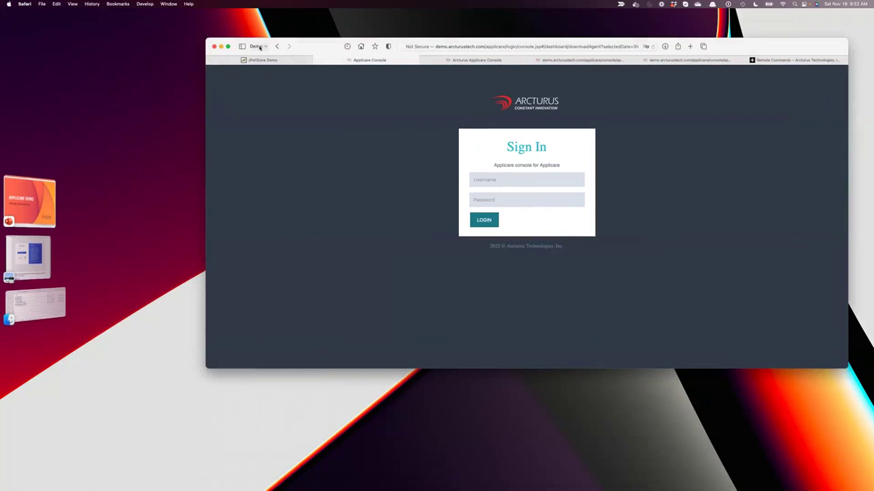
Switch Safari to the SAAS tab group and close the demo.arcturustech.com console tab.
click(266, 47)
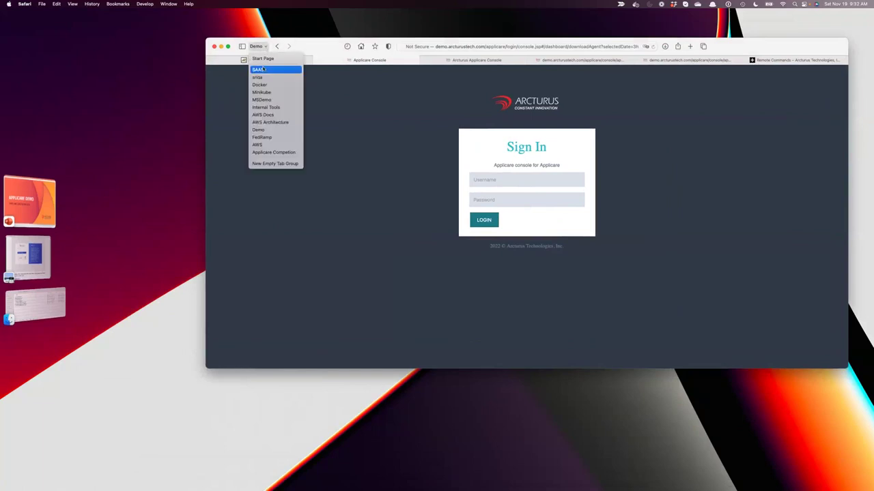
click(270, 68)
drag(322, 51, 309, 58)
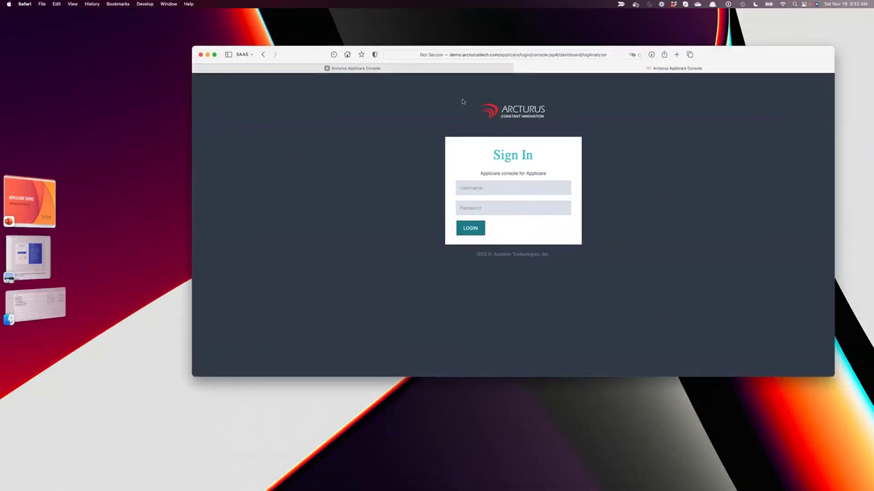
click(365, 69)
click(614, 71)
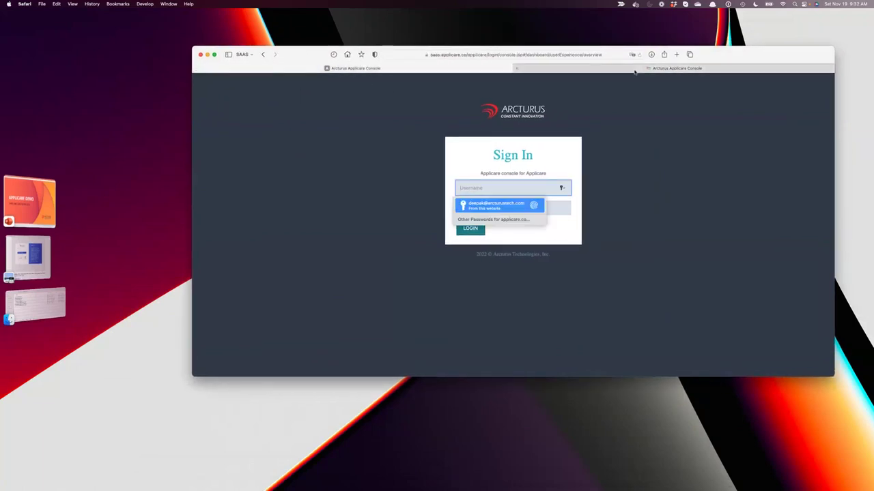
click(518, 69)
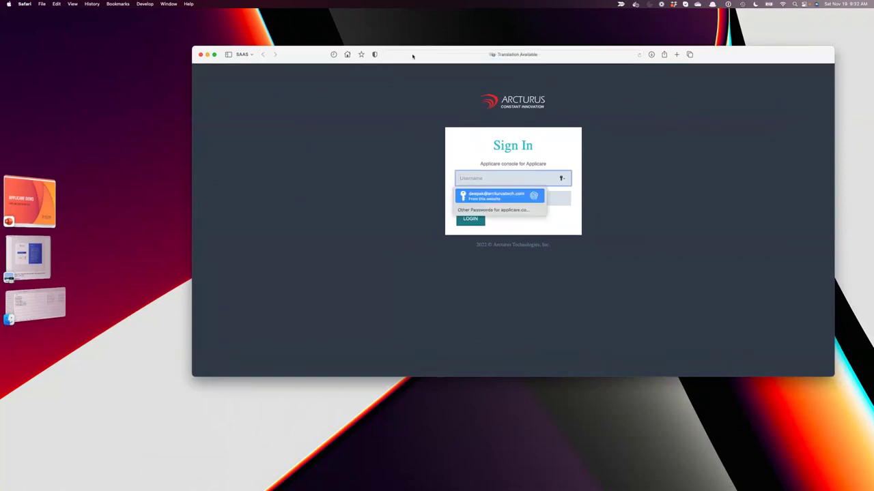
click(398, 56)
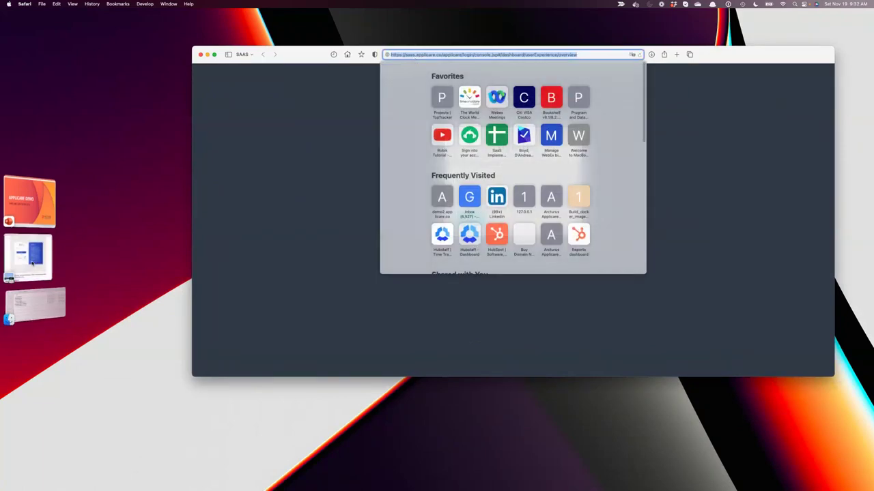
click(31, 263)
Scroll the lab guide to the page-1 note on downloading and deploying Applicare SingleAgent.
scroll(531, 245, down, 5)
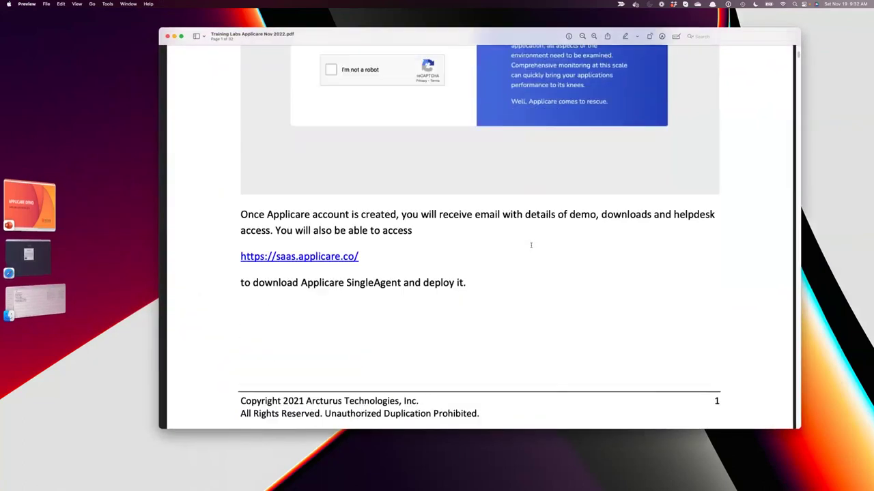
scroll(531, 245, down, 4)
scroll(512, 244, up, 2)
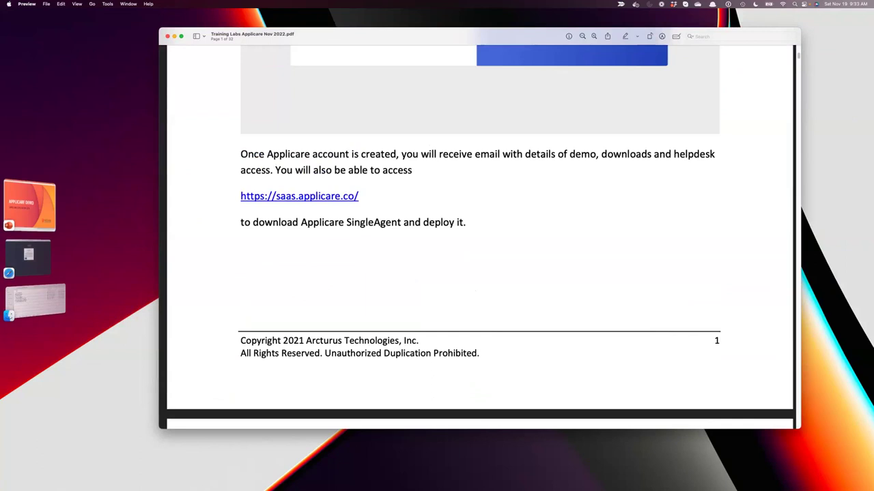
mouse_move(290, 198)
drag(376, 36, 353, 34)
mouse_move(270, 199)
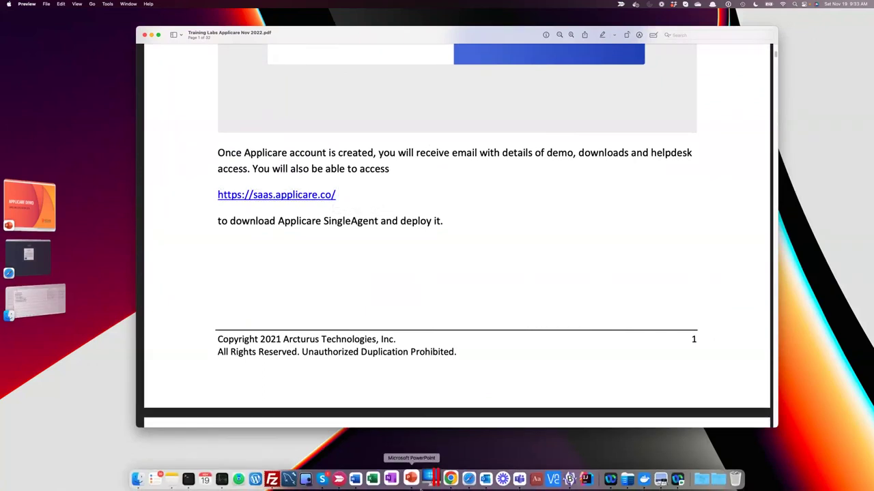
Sign in to the Applicare console using the saved Safari login, then bring up VNC Viewer.
click(463, 478)
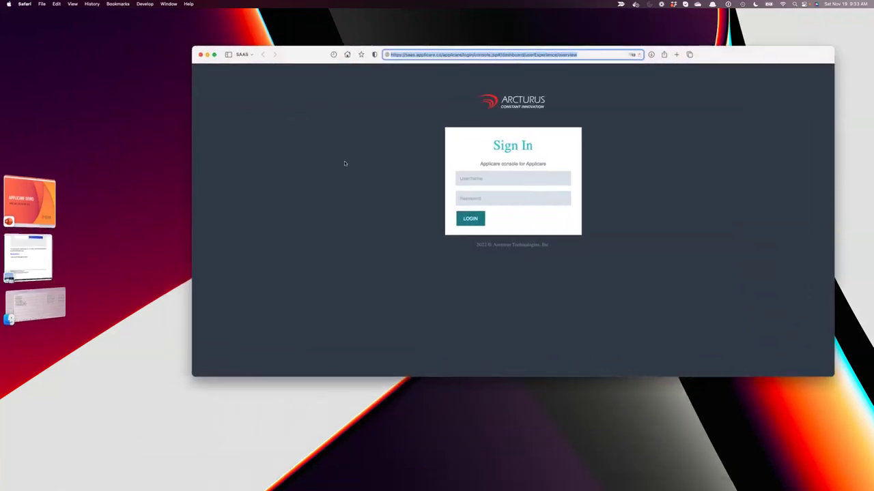
click(461, 178)
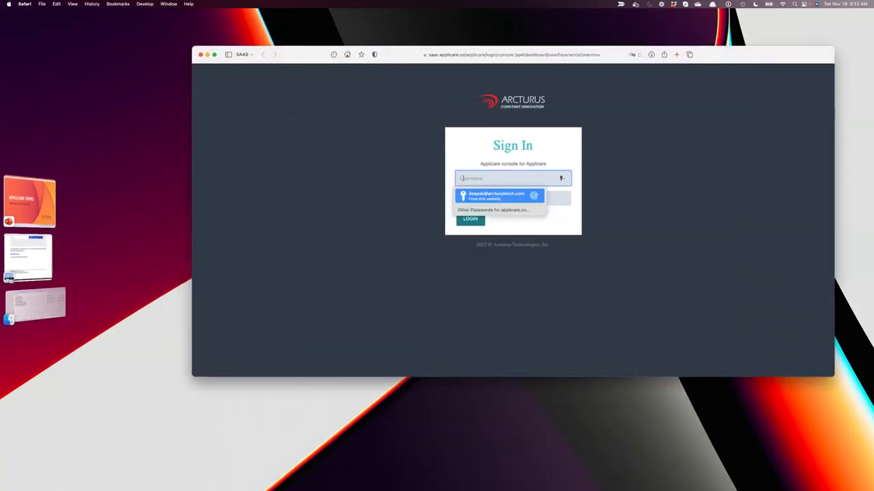
click(476, 194)
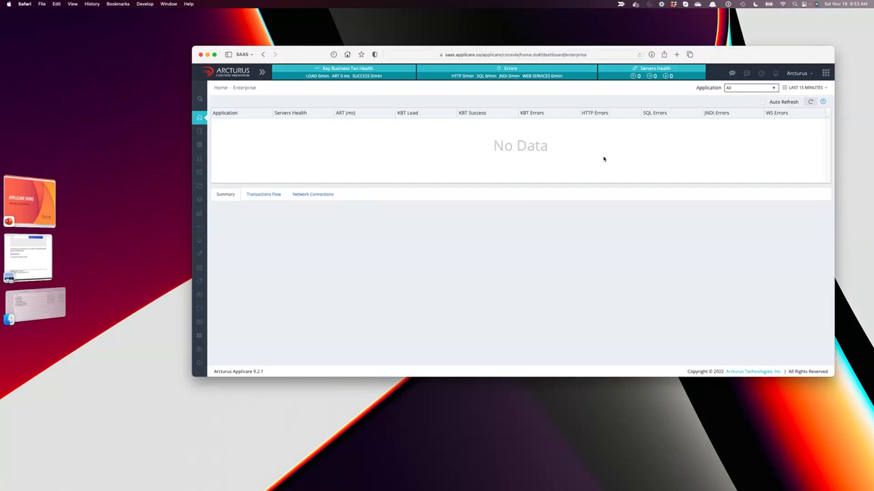
drag(755, 56, 681, 38)
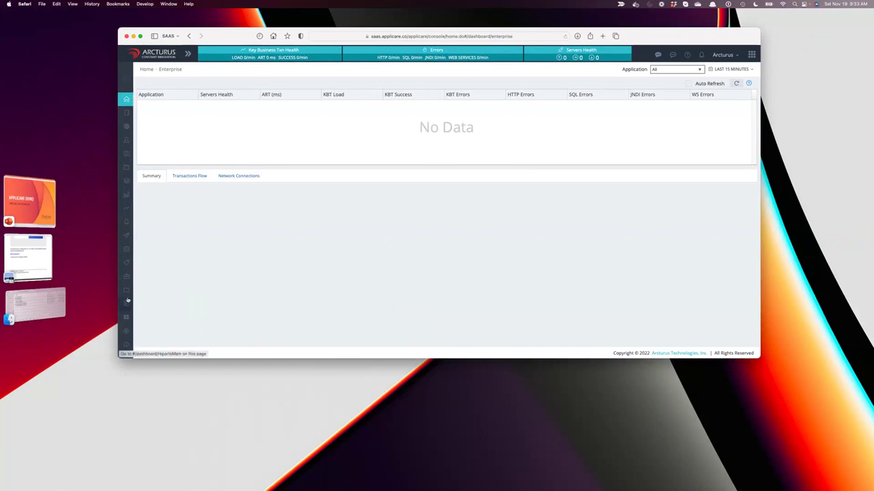
mouse_move(139, 317)
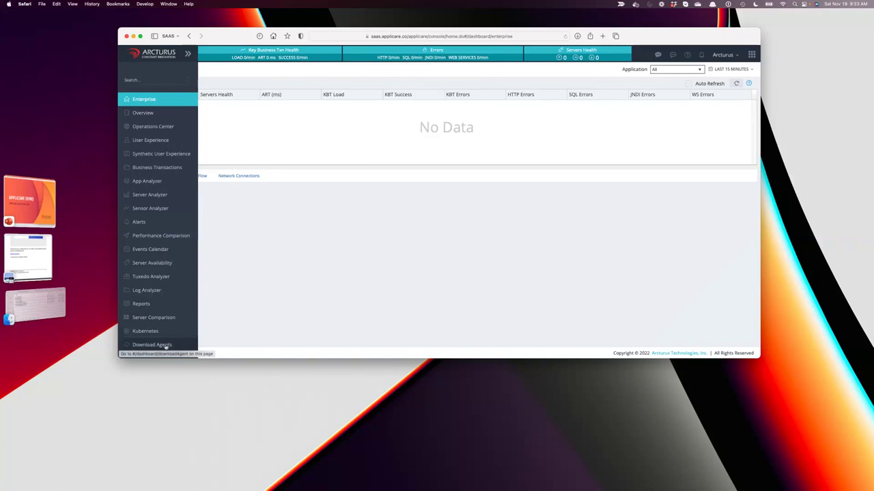
mouse_move(462, 479)
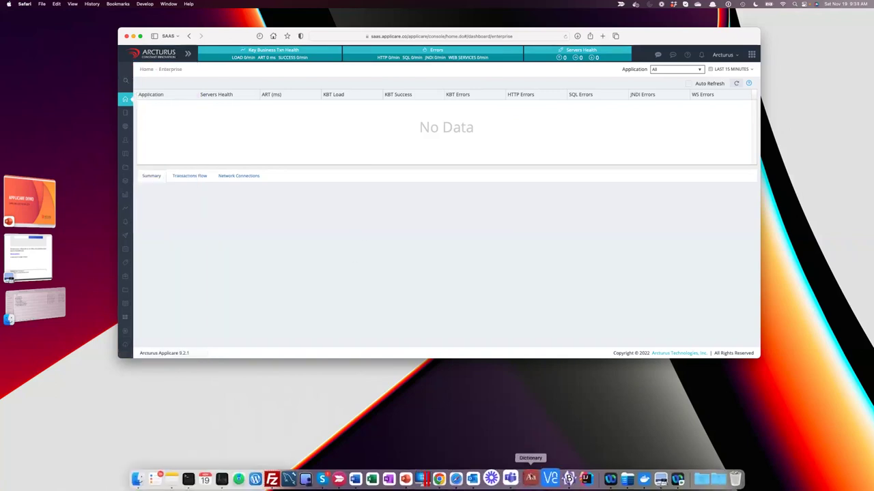
click(551, 479)
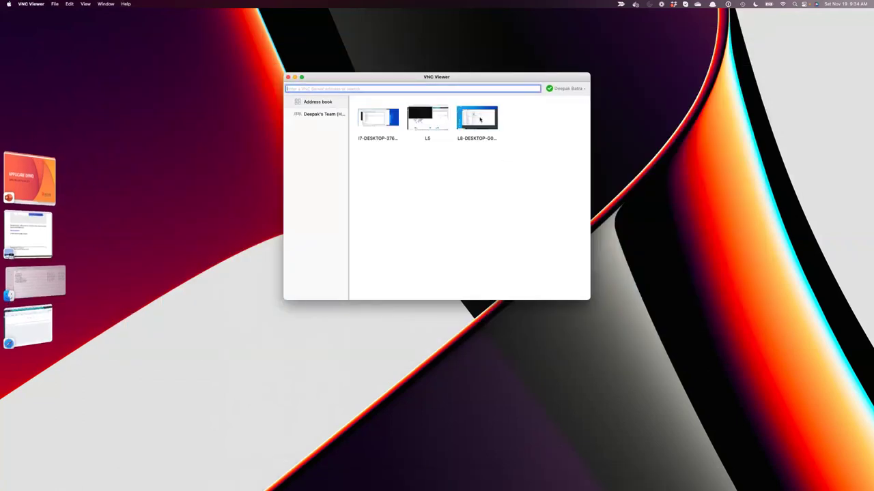
Connect to the L8-DESKTOP remote computer and clear away the JMeter and Chrome windows.
click(480, 120)
key(Return)
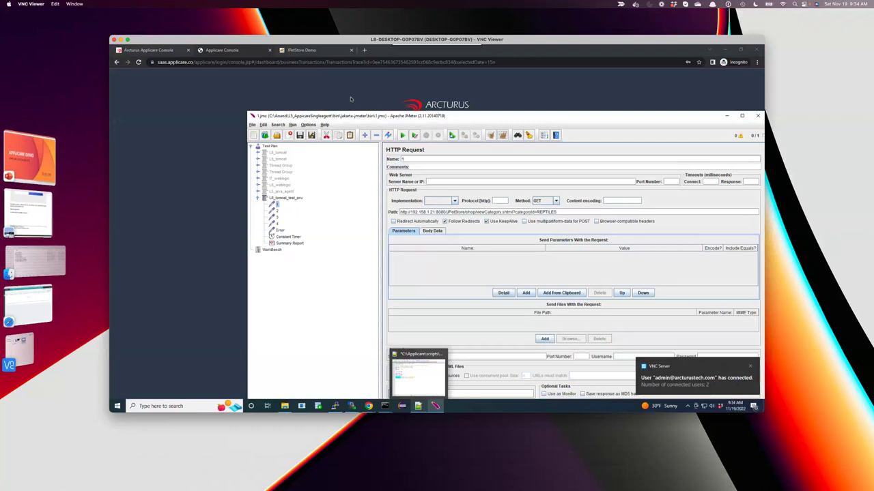
click(726, 115)
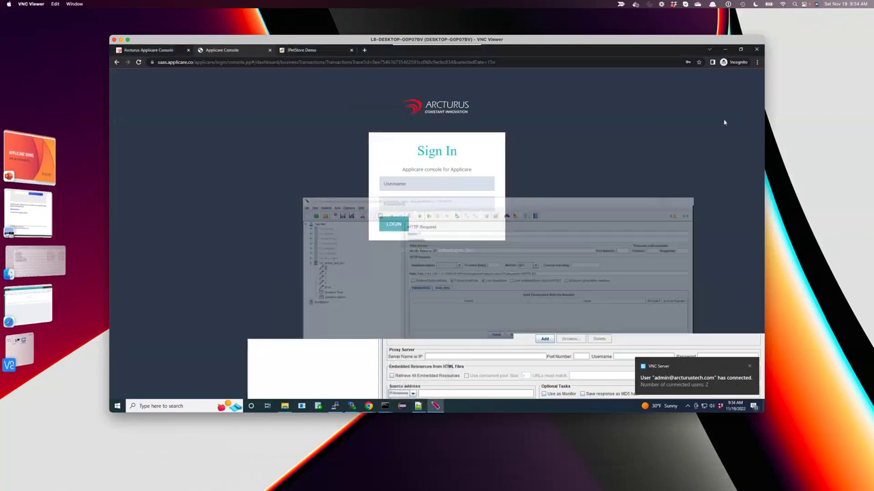
click(725, 50)
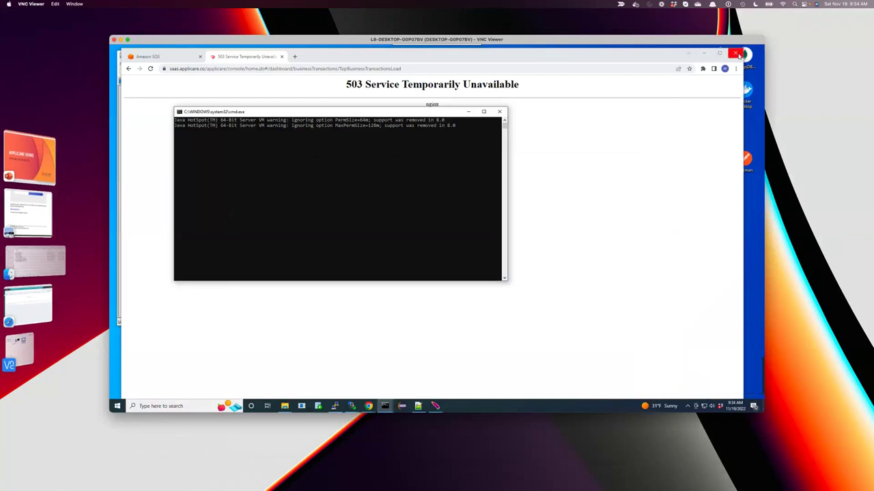
click(737, 54)
Minimize the Notepad++, command prompt, WinSCP and terminal windows, then restore Chrome.
click(475, 55)
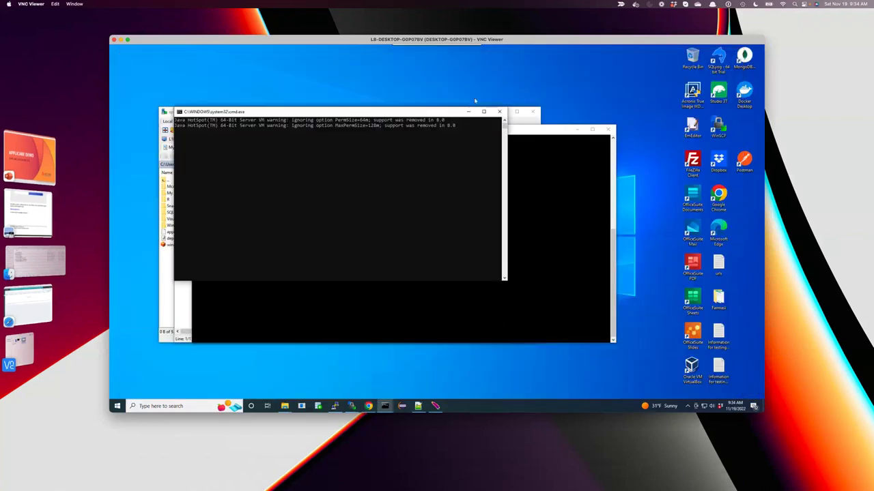
click(468, 112)
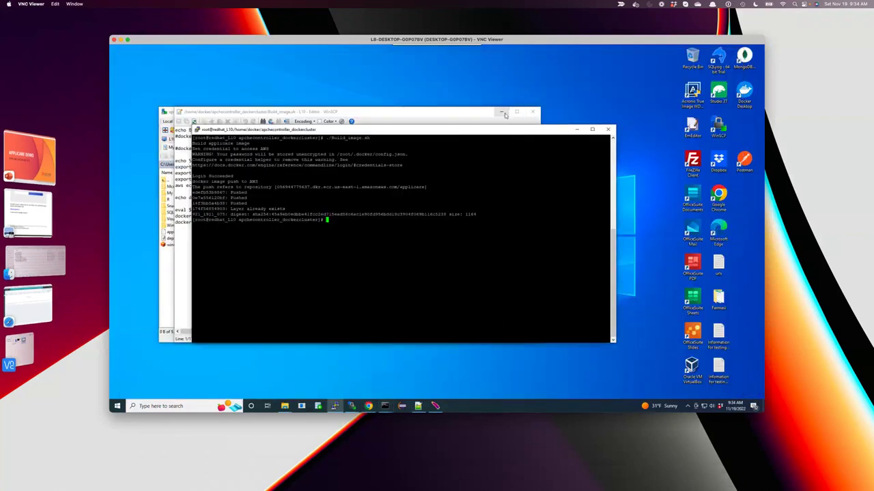
click(502, 111)
click(577, 130)
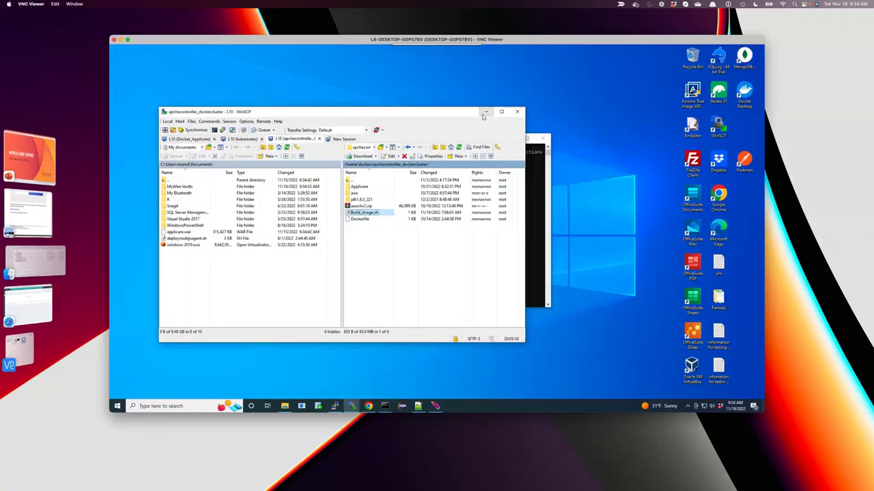
click(485, 111)
click(511, 138)
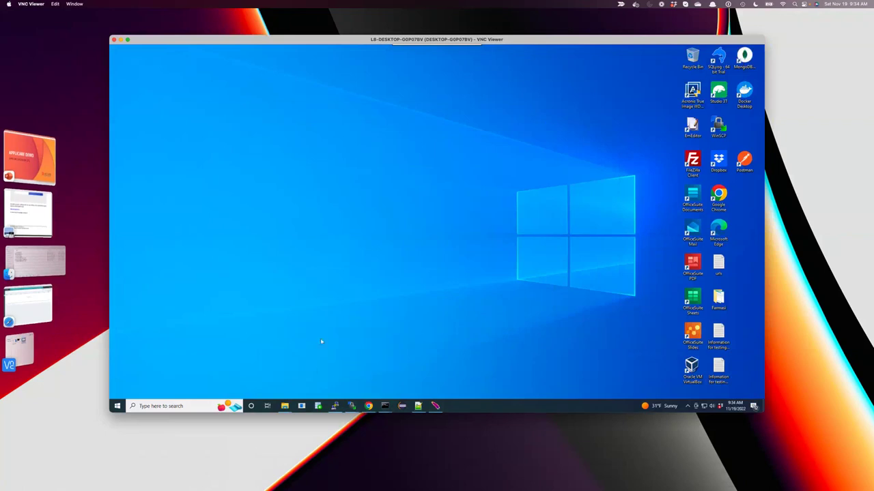
click(368, 406)
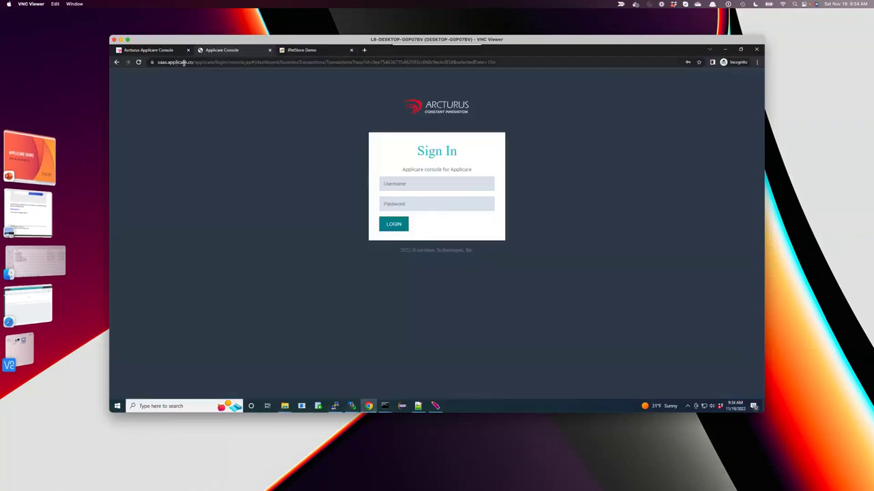
Log in to the remote Applicare console with the saved autofill credentials.
click(225, 62)
click(414, 186)
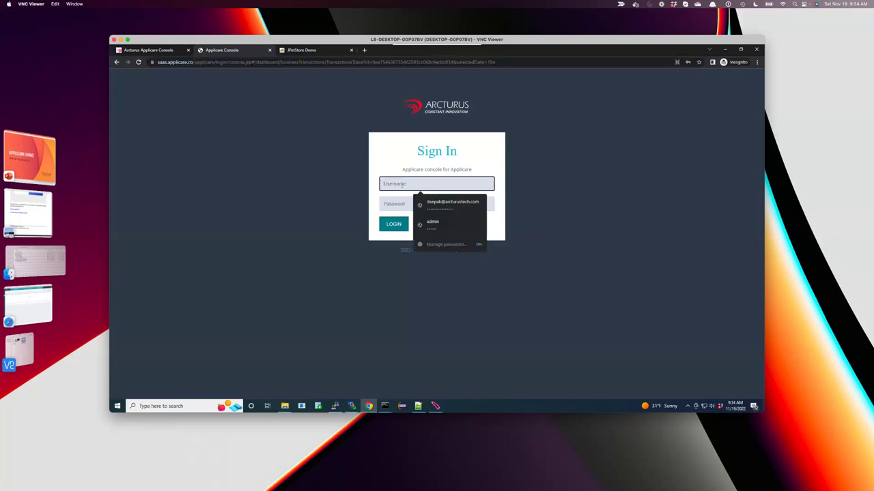
click(429, 205)
click(391, 226)
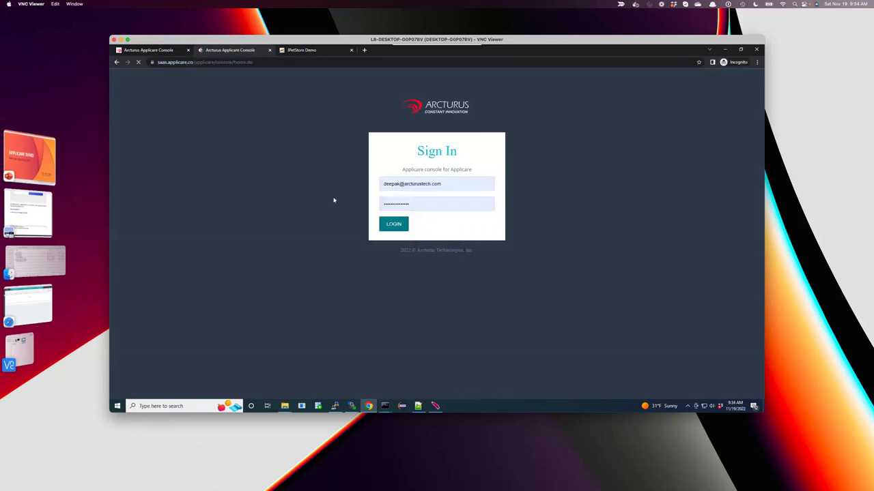
Close the older console tab and open the Download Agents page from the sidebar.
click(188, 50)
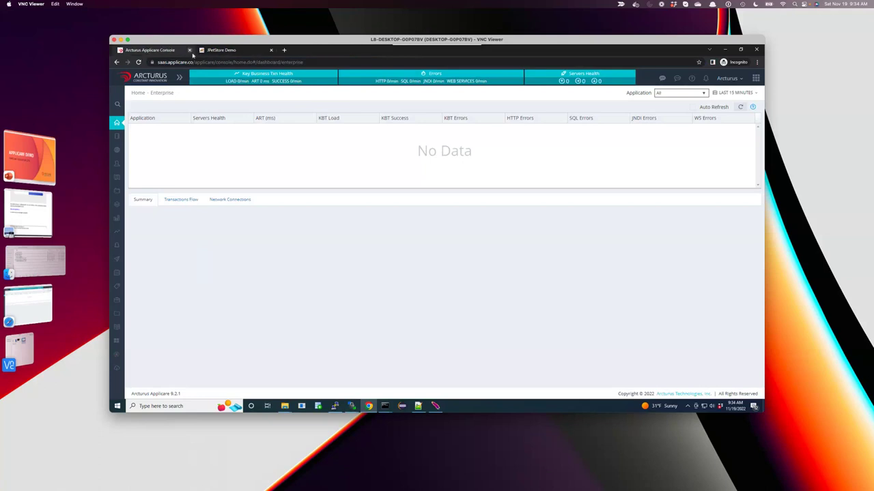
click(233, 51)
click(155, 51)
mouse_move(120, 357)
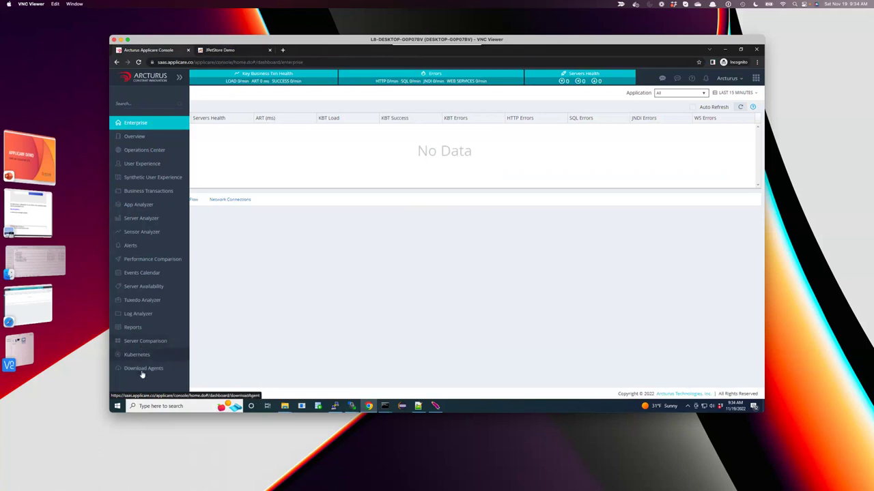
click(145, 369)
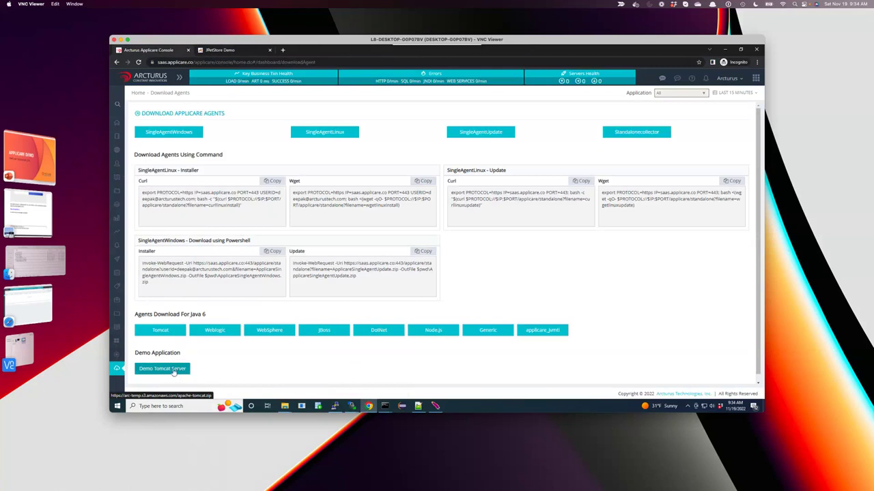
Download the Demo Tomcat Server and SingleAgentWindows zip packages.
click(173, 370)
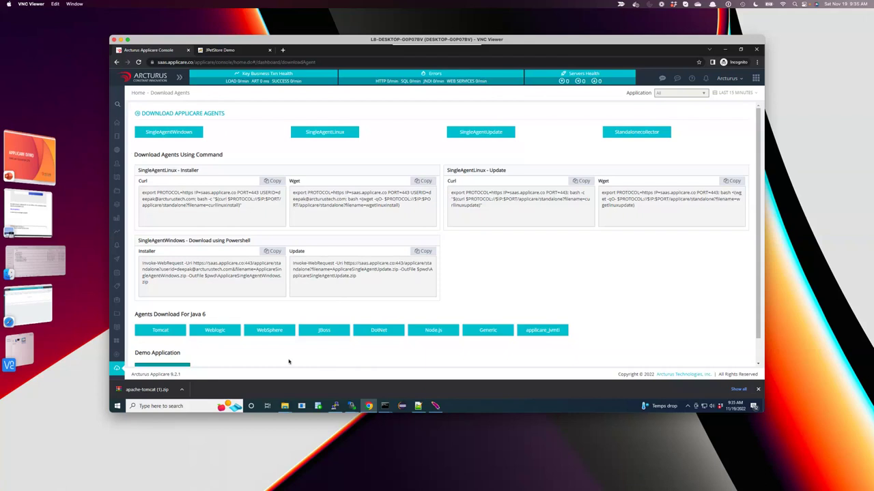
click(167, 134)
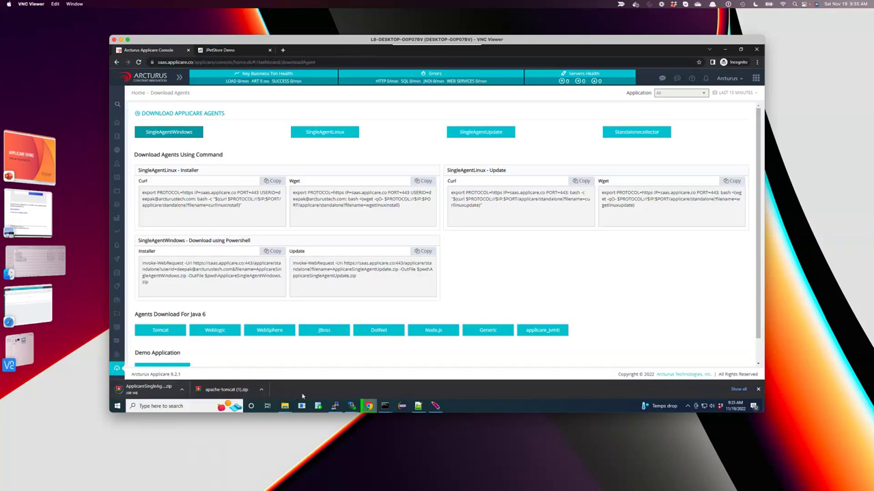
mouse_move(284, 406)
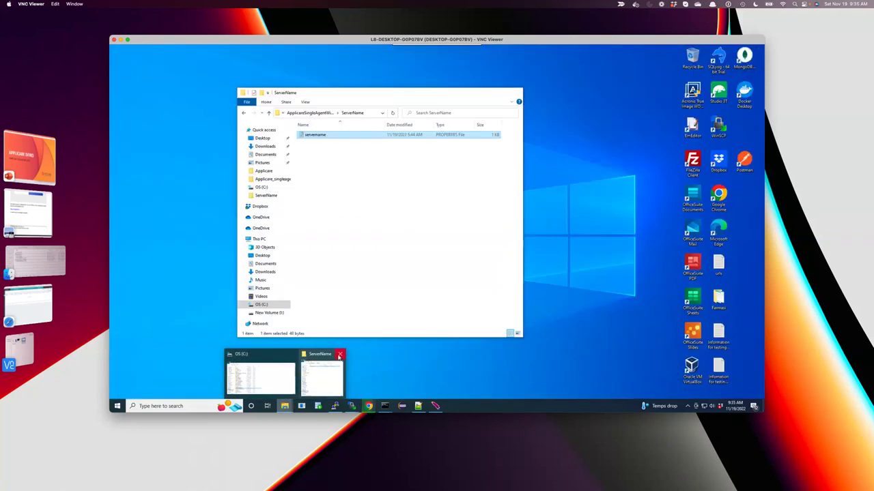
Close the ServerName window and show Downloads in a smaller, repositioned File Explorer window.
click(340, 353)
click(267, 368)
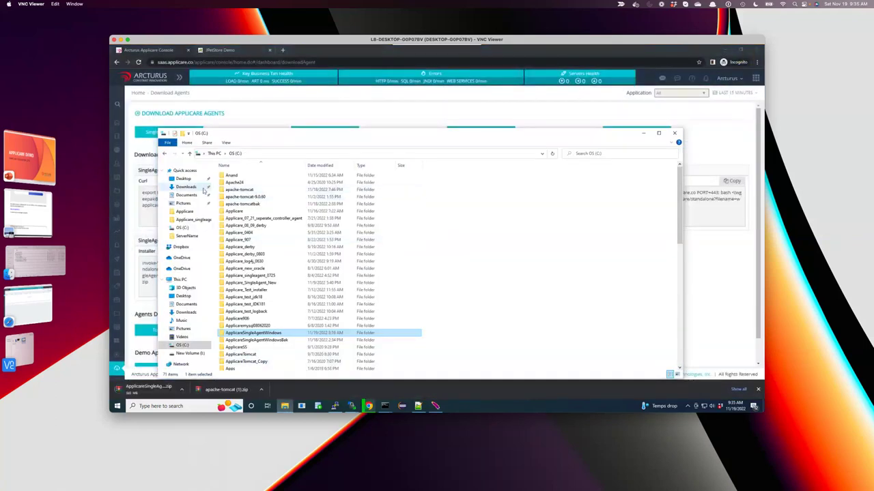
click(183, 186)
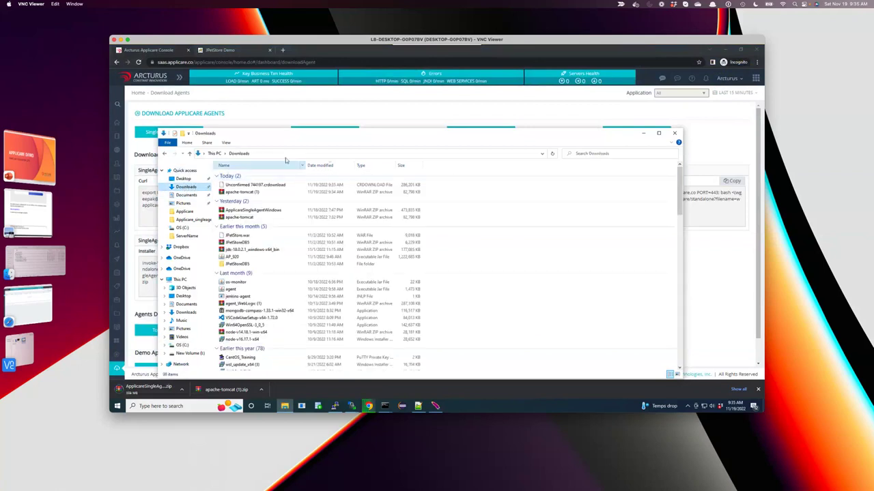
drag(300, 130, 426, 286)
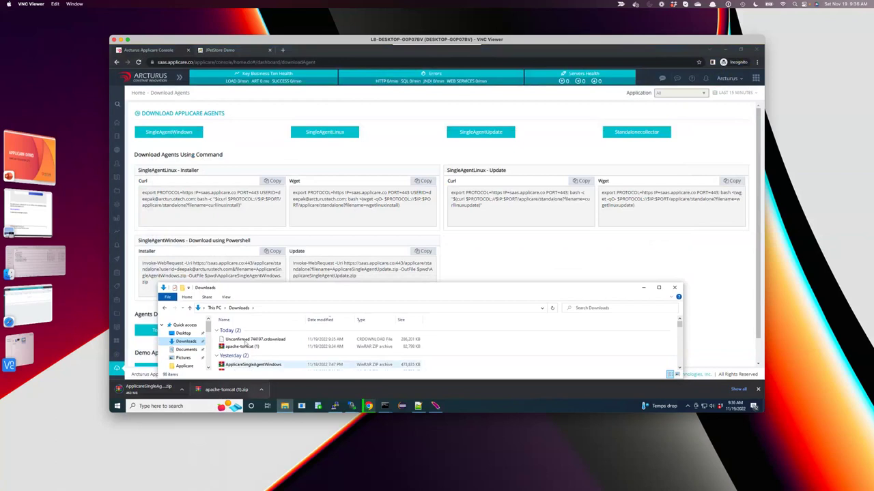
drag(279, 289, 444, 289)
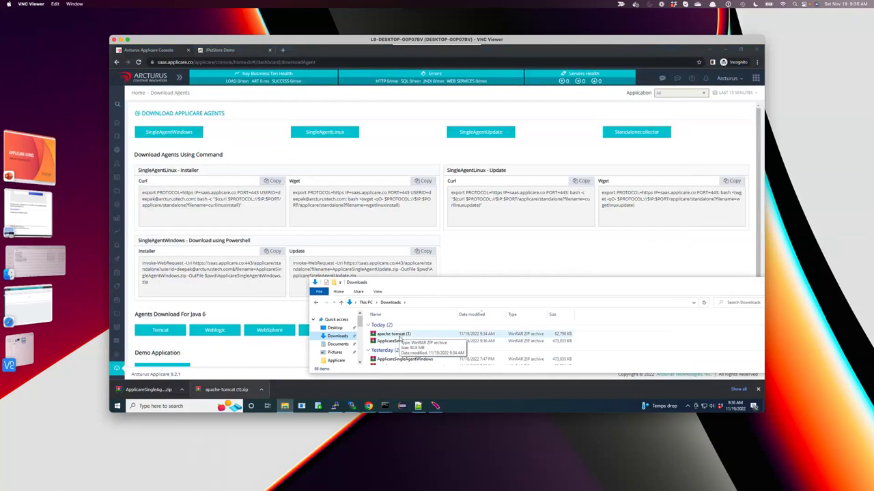
scroll(360, 359, down, 3)
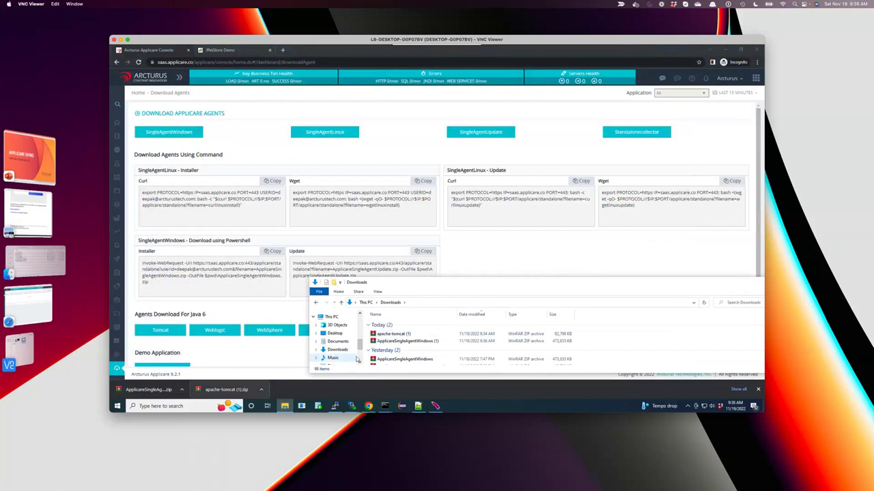
drag(395, 277, 395, 206)
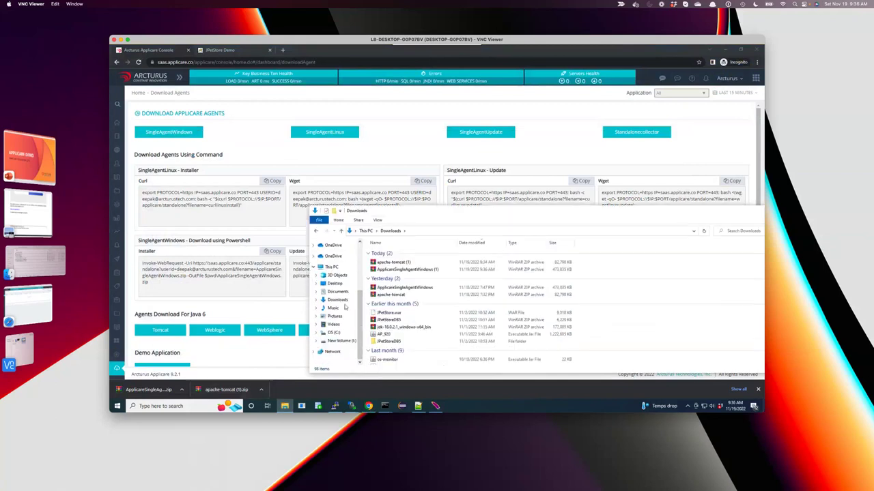
click(334, 333)
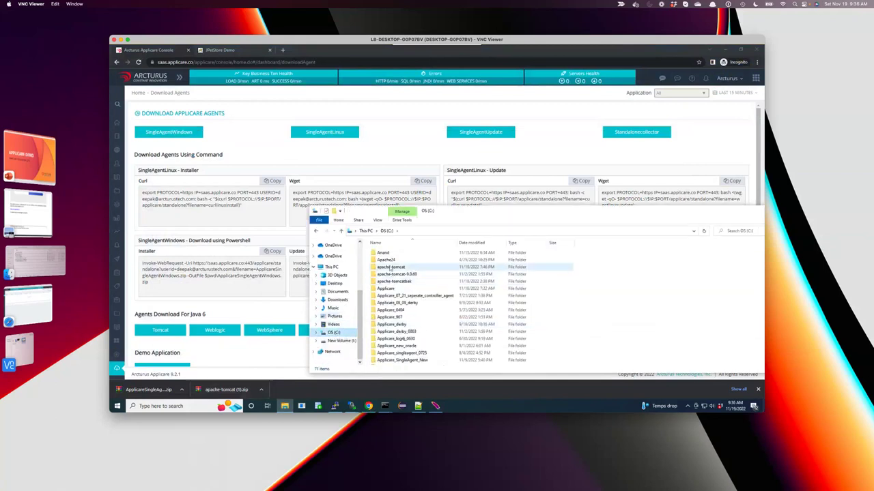
Try renaming the apache-tomcat folder to apache-tomcatbak, blocked because it is in use.
click(391, 268)
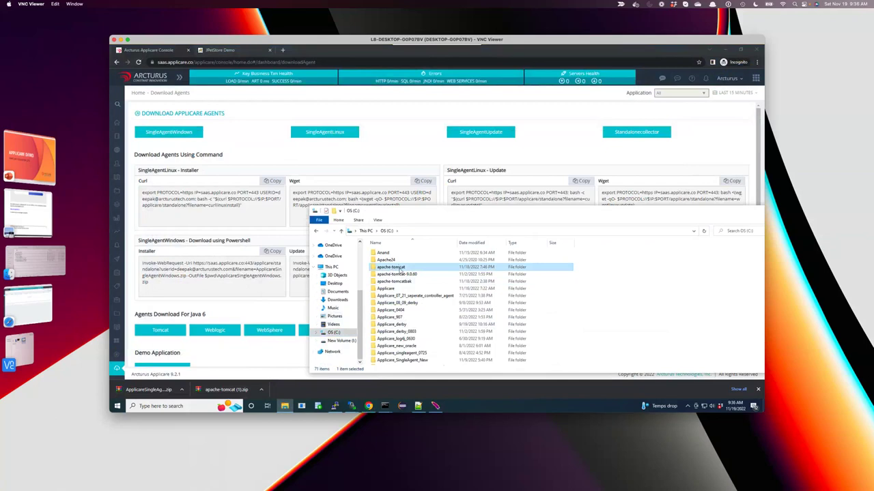
click(408, 268)
text(bak)
key(Return)
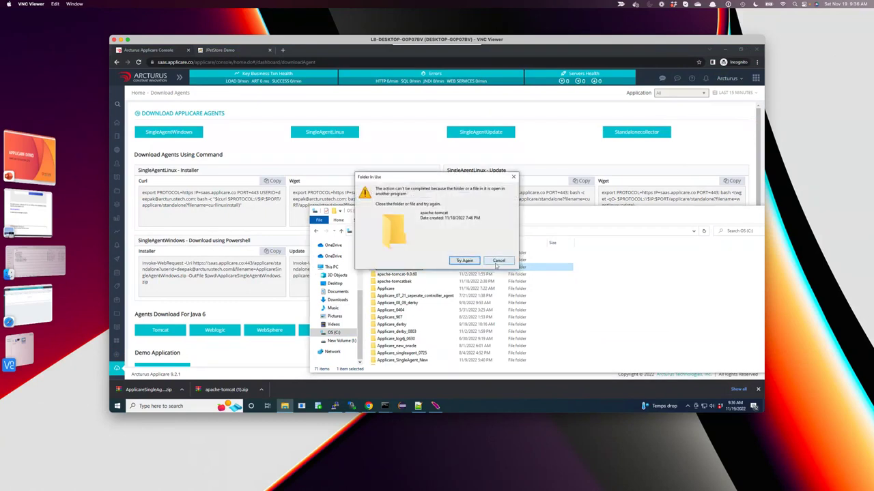
click(498, 261)
click(403, 268)
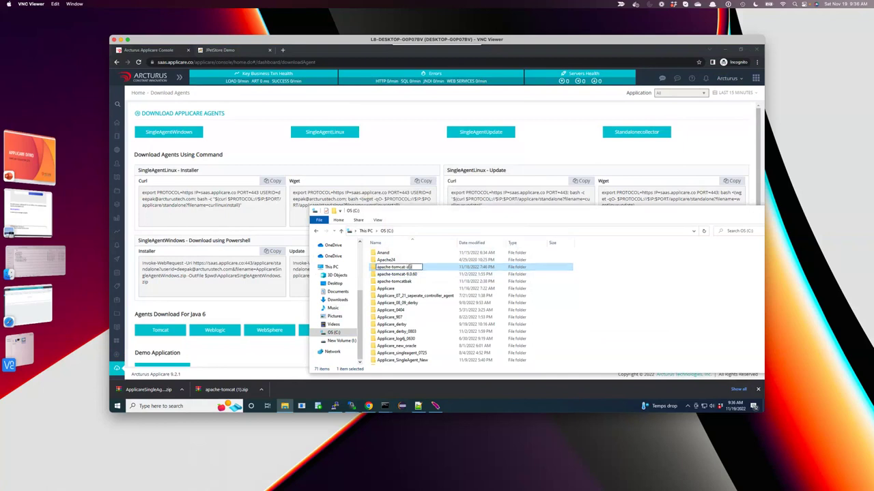
key(Return)
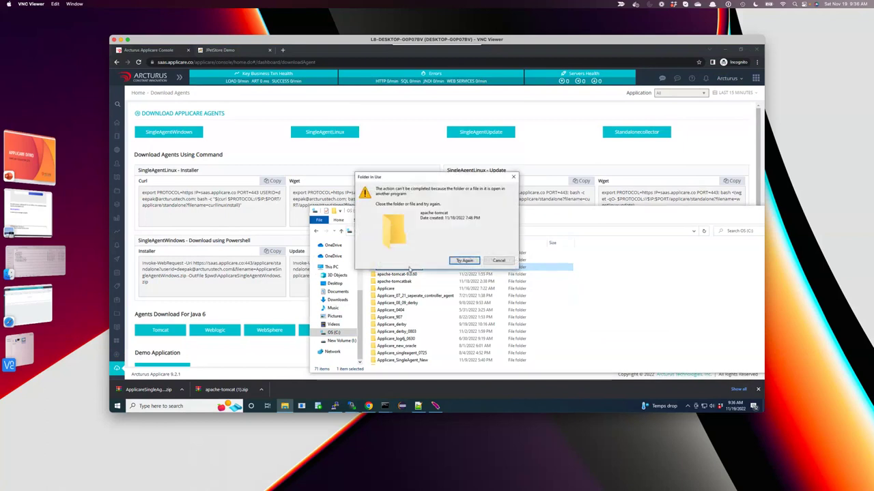
click(462, 261)
click(466, 262)
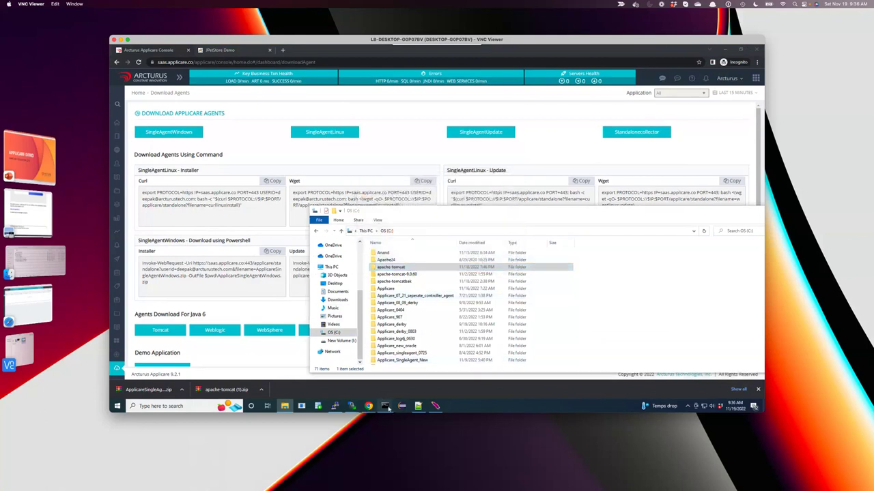
Close the command prompt and PuTTY session that hold the apache-tomcat folder.
mouse_move(386, 407)
mouse_move(450, 362)
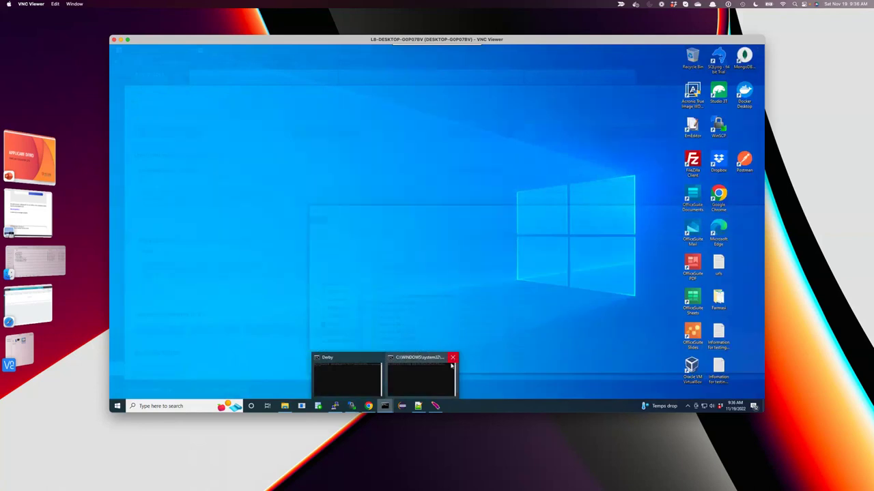
click(453, 357)
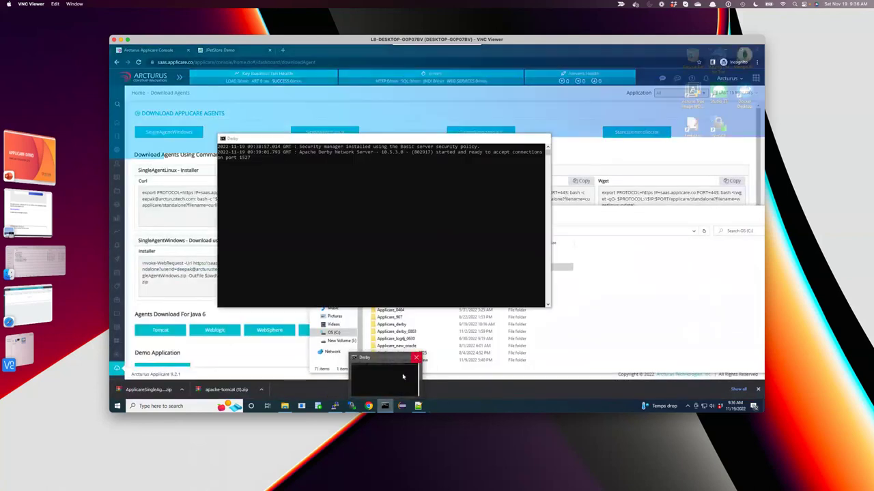
mouse_move(418, 406)
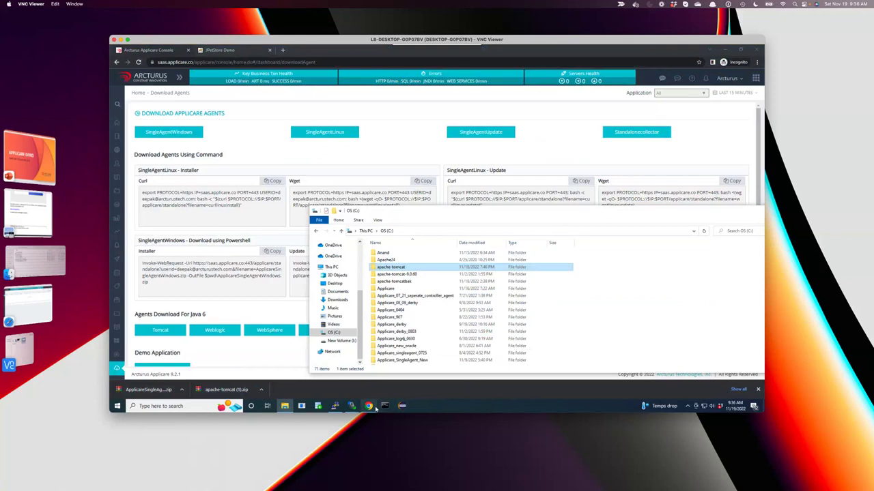
right_click(351, 409)
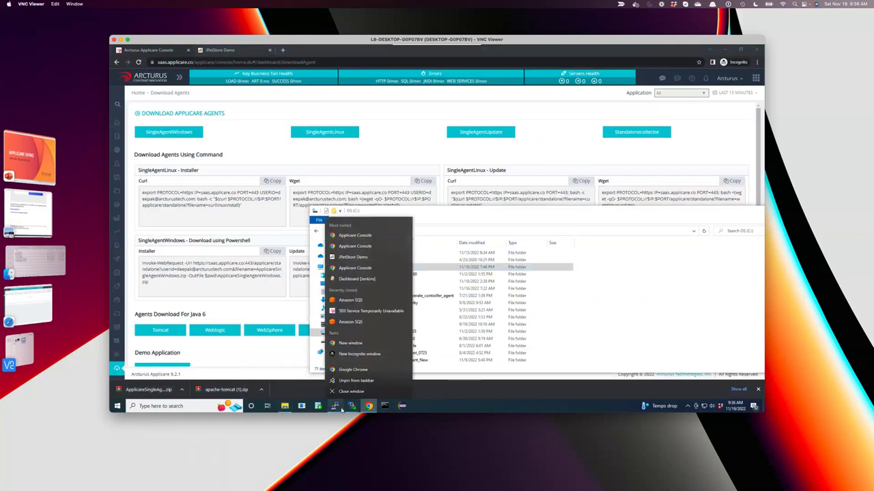
click(342, 409)
right_click(342, 410)
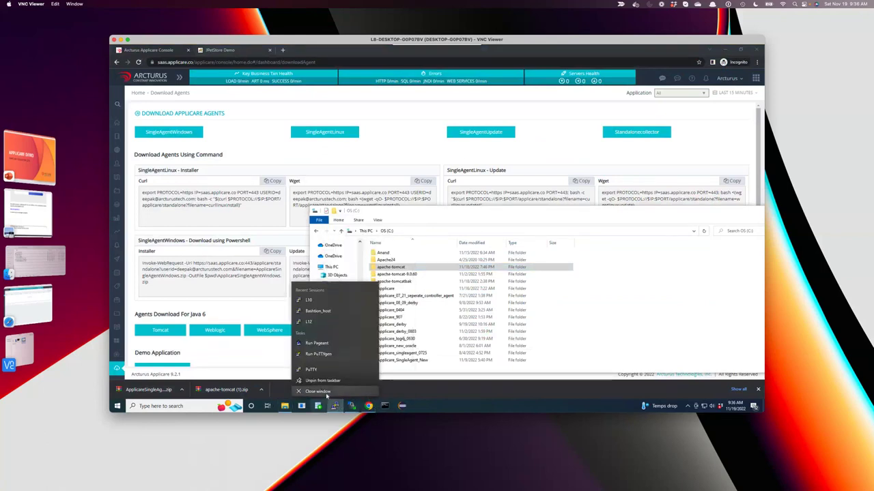
click(338, 394)
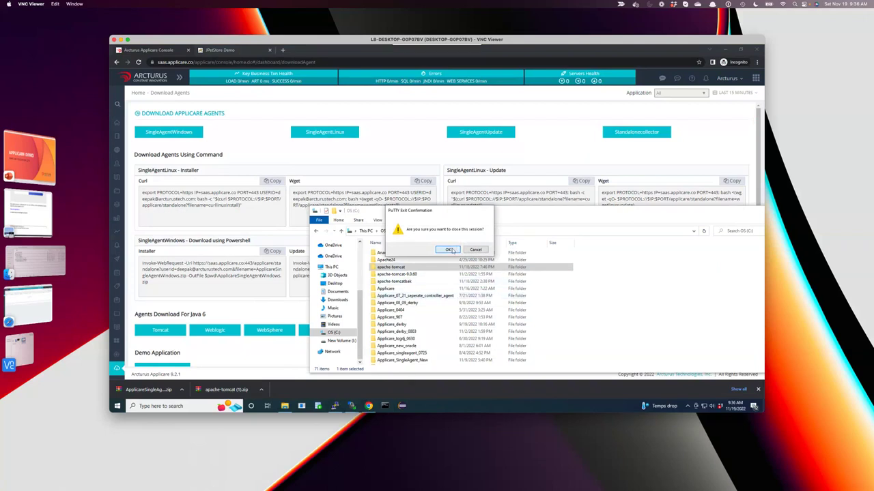
click(451, 250)
Rename the apache-tomcat folder to apache-tomcat-db.
click(405, 268)
key(Right)
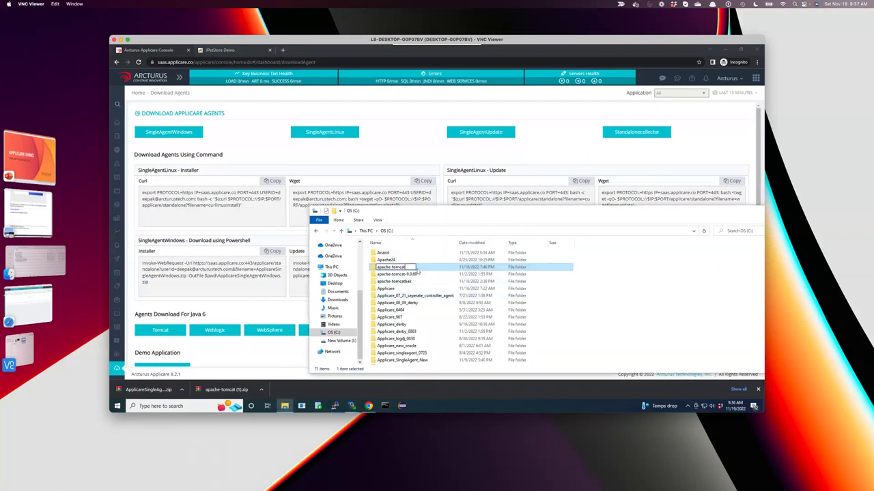
text(-db)
key(Return)
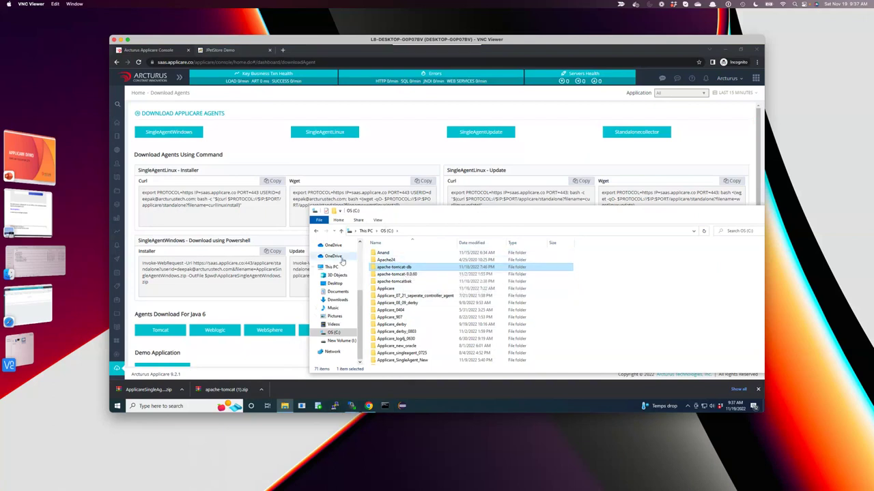
Extract the apache-tomcat (1) zip to its own folder and move it onto OS (C:).
click(337, 300)
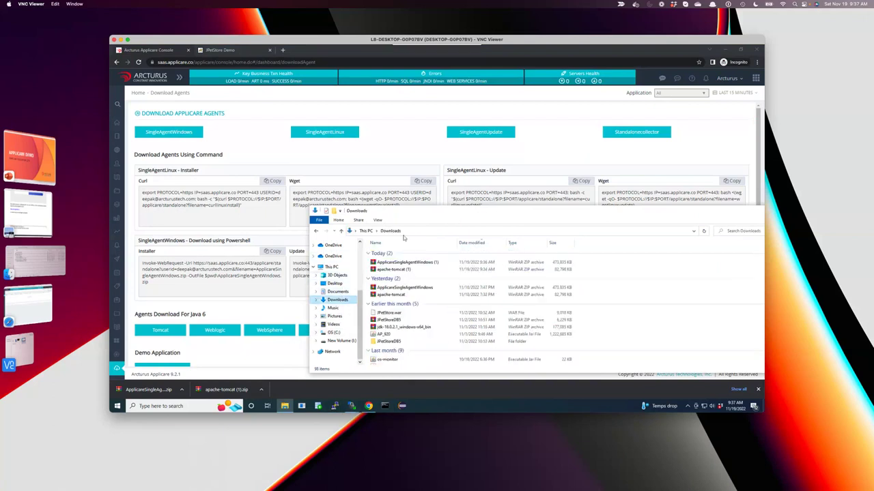
click(401, 270)
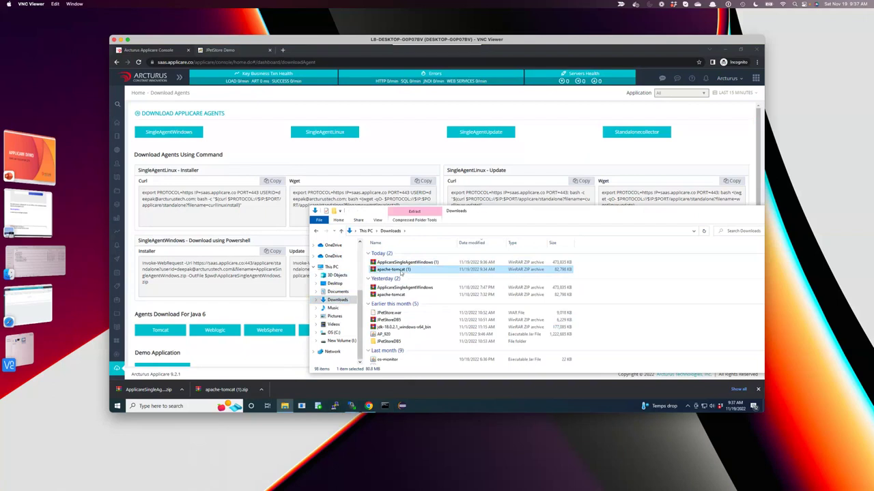
right_click(401, 271)
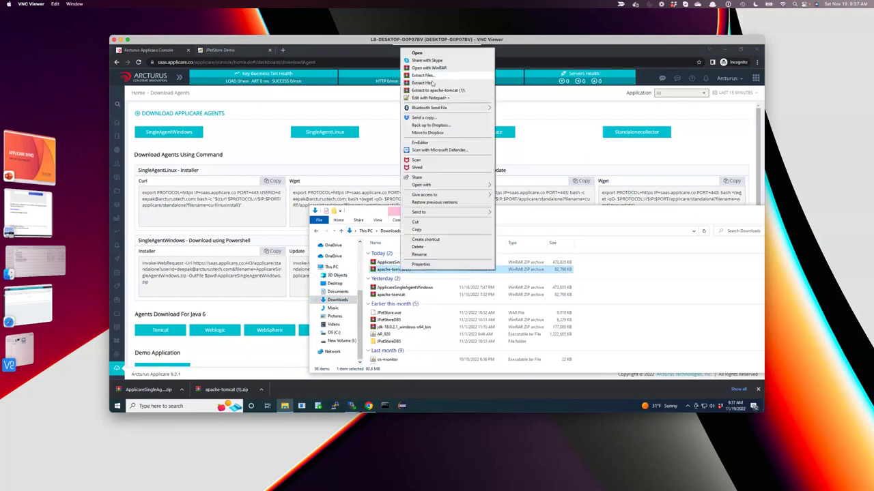
click(423, 82)
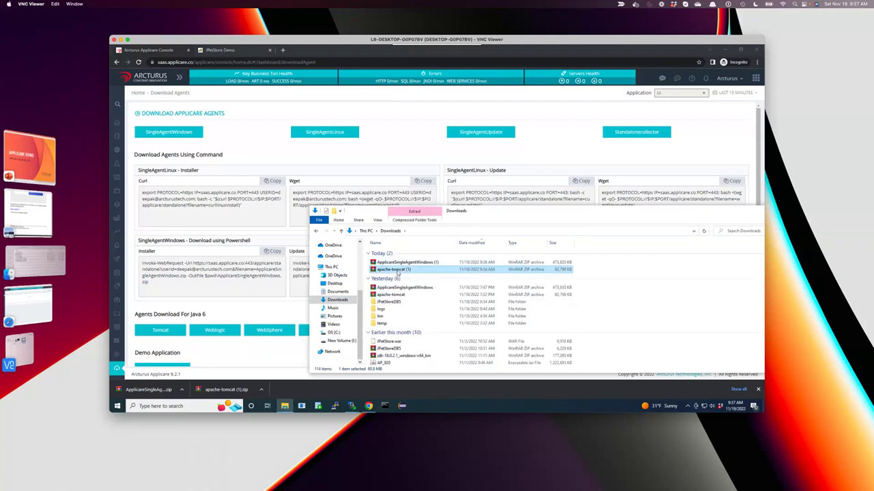
right_click(398, 273)
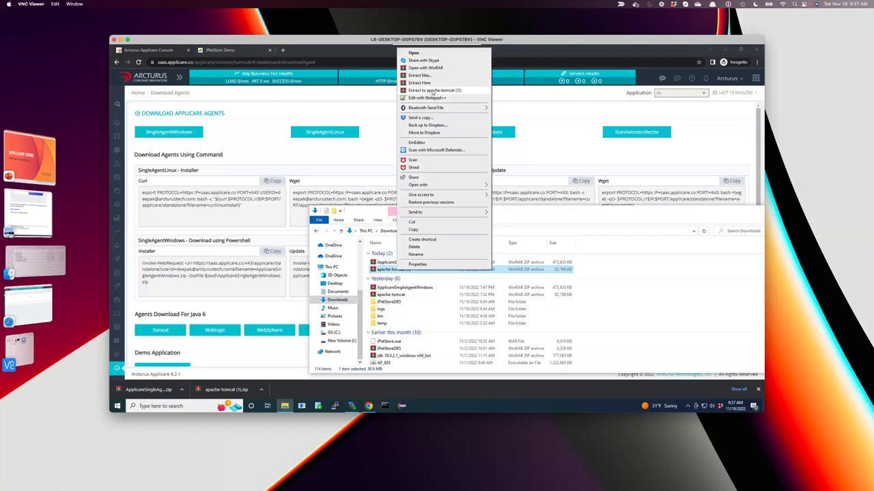
click(433, 91)
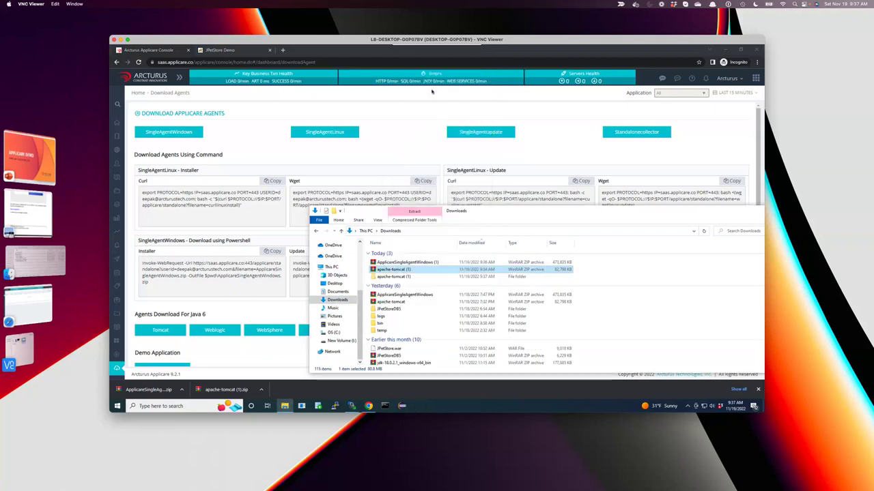
click(401, 277)
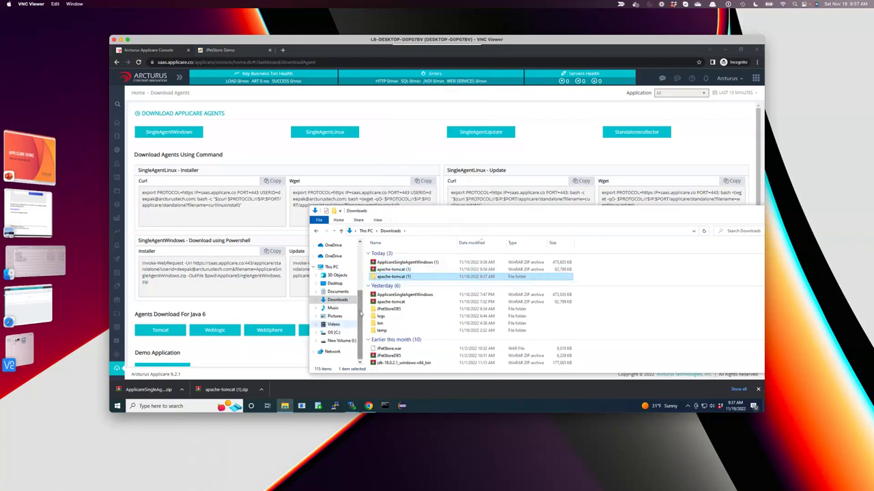
drag(393, 276, 336, 267)
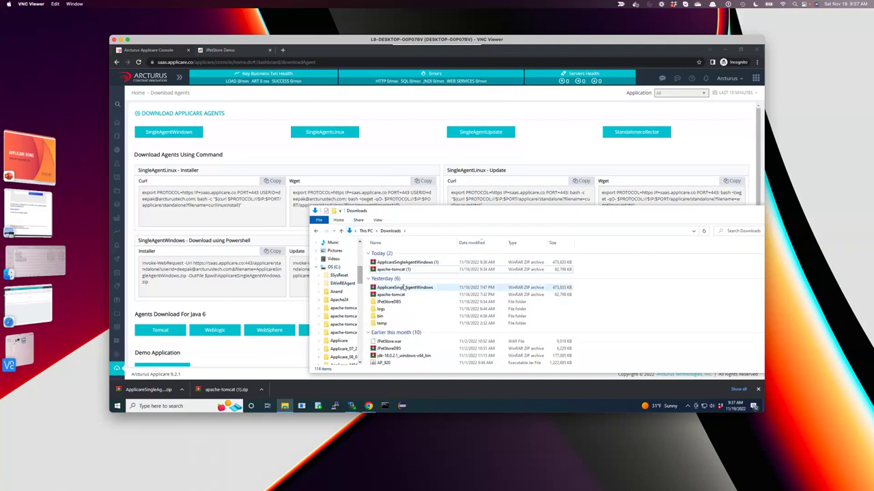
Extract the ApplicareSingleAgentWindows (1) zip and move its folder onto OS (C:).
click(402, 263)
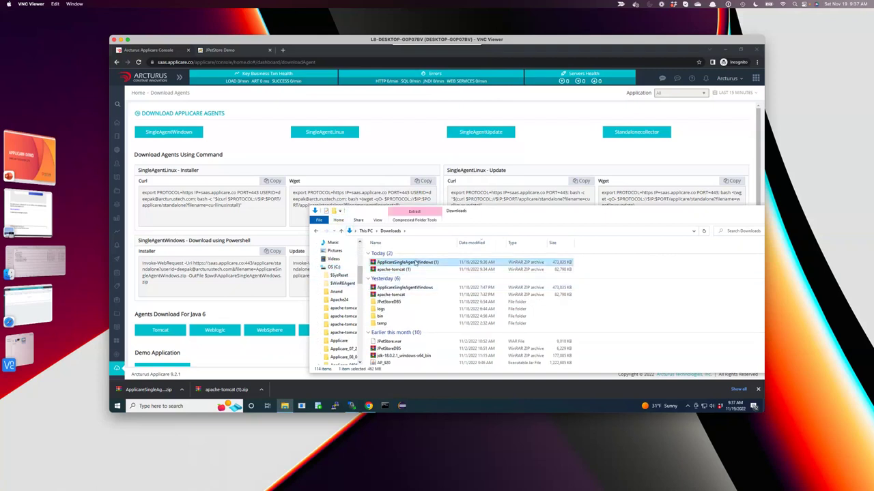
right_click(416, 262)
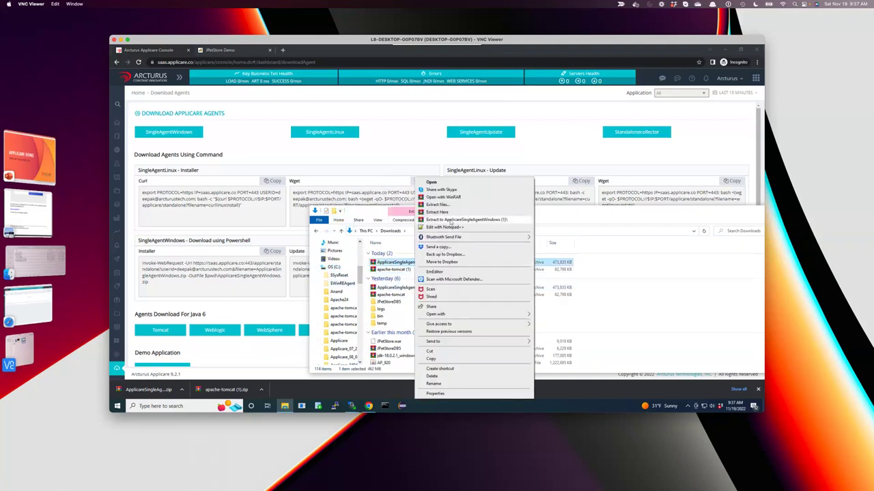
click(450, 220)
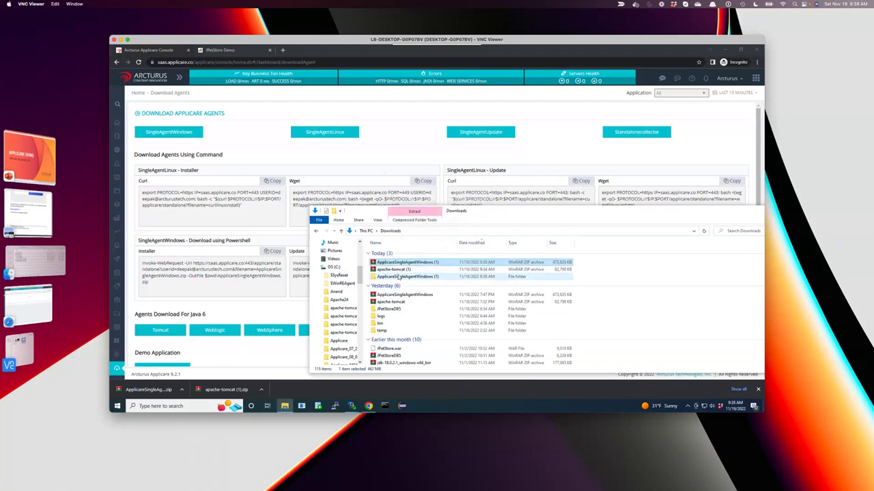
drag(405, 277, 336, 268)
click(352, 268)
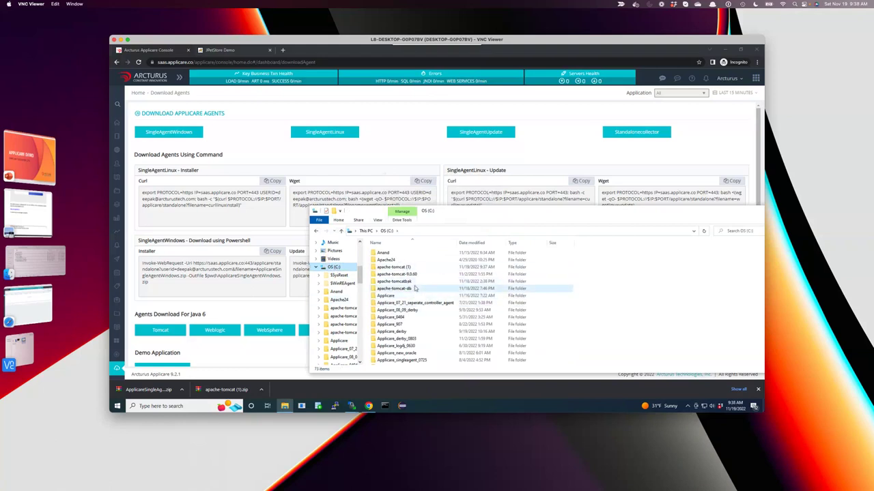
Rename the 'apache-tomcat (1)' folder to apache-tomcat.
click(403, 266)
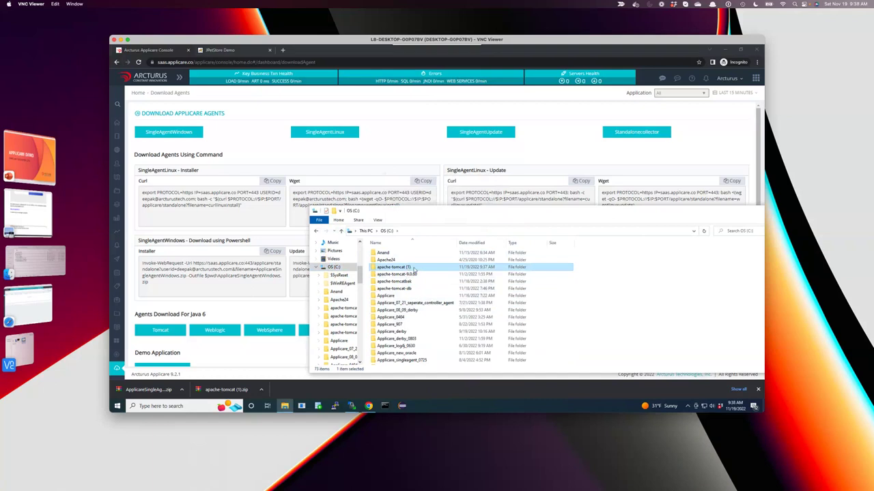
click(410, 268)
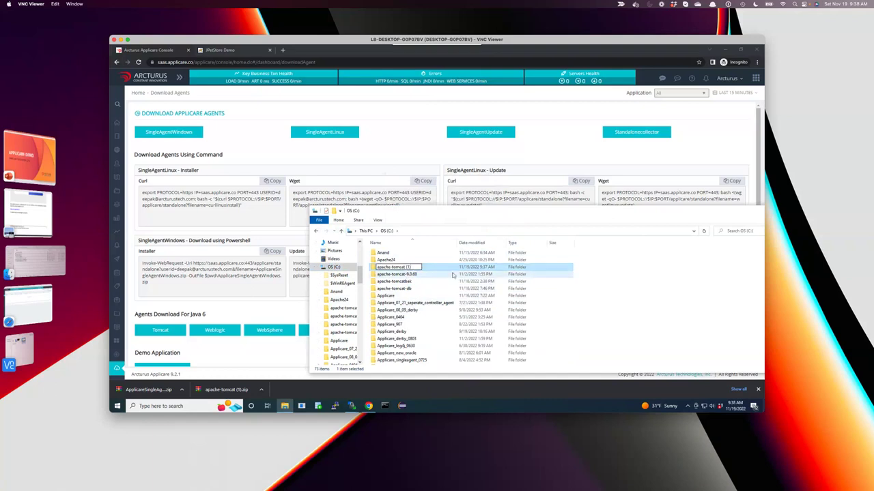
key(BackSpace)
key(BackSpace)
key(BackSpace)
key(Return)
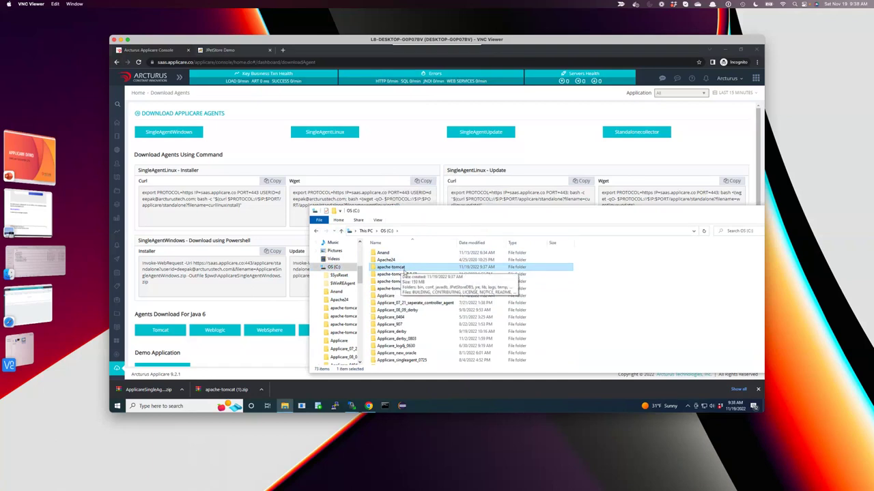
Rename the older agent folder to ApplicareSingleAgentWindows-db.
scroll(424, 315, down, 3)
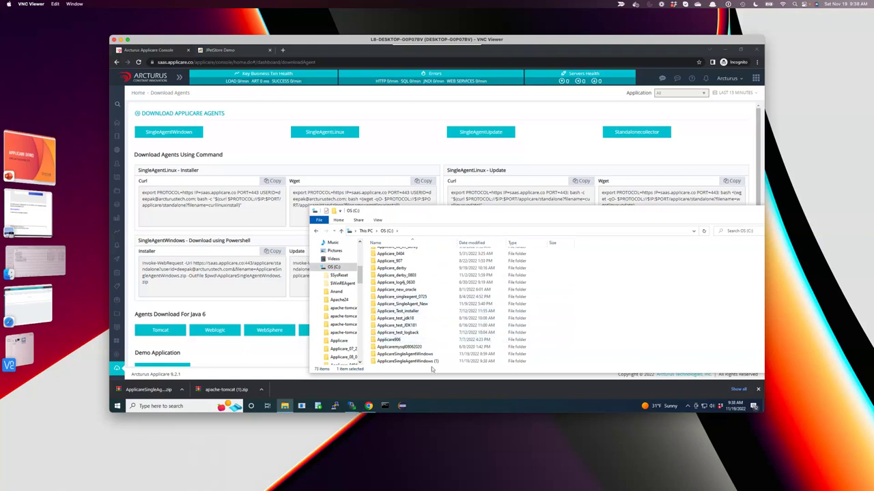
click(419, 360)
click(418, 354)
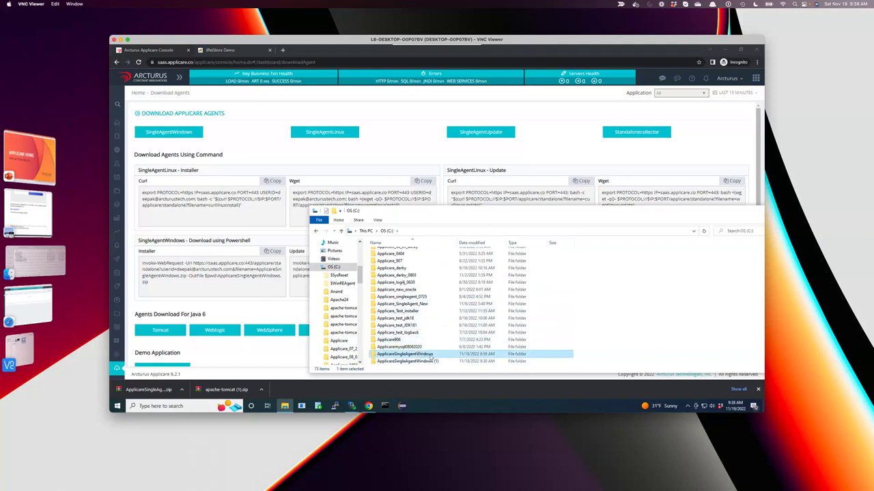
click(433, 354)
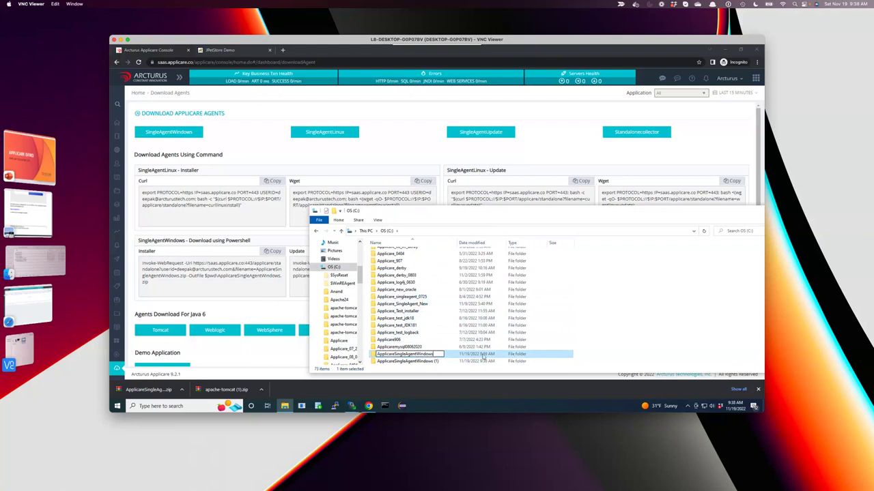
text(-db)
key(Return)
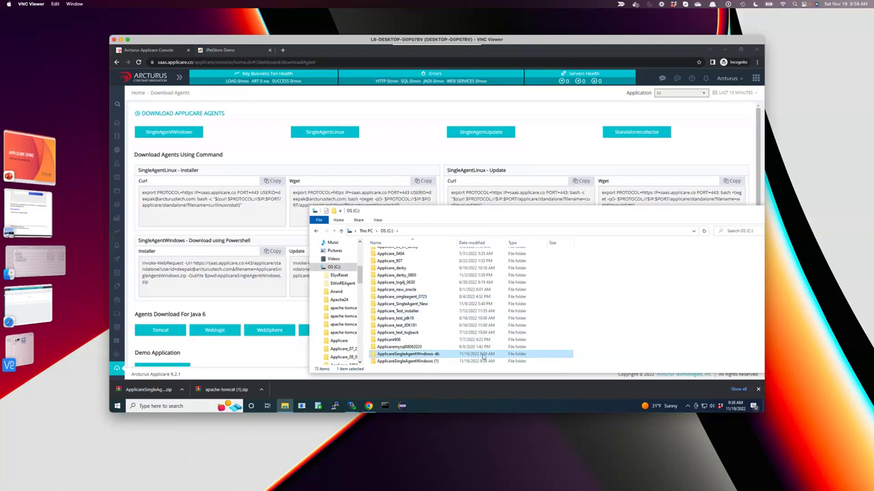
Rename 'ApplicareSingleAgentWindows (1)' to ApplicareSingleAgentWindows and open it in a new window.
click(437, 362)
click(439, 363)
key(BackSpace)
key(BackSpace)
key(BackSpace)
key(BackSpace)
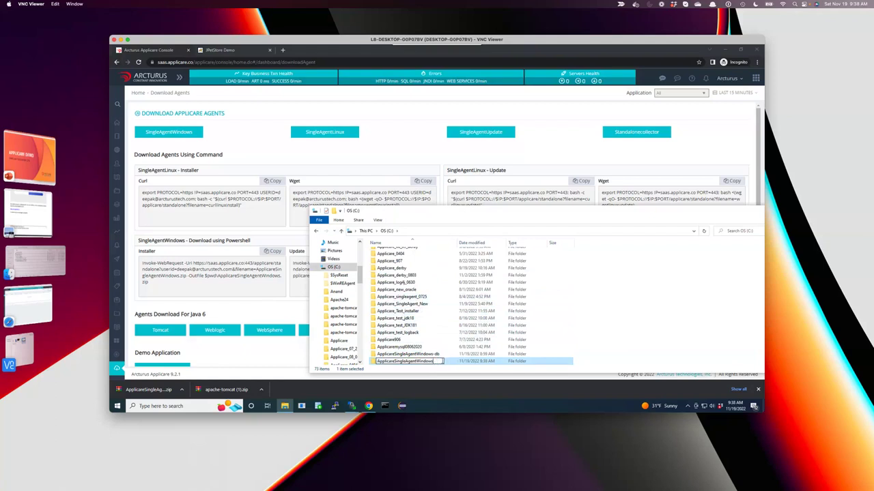
key(Return)
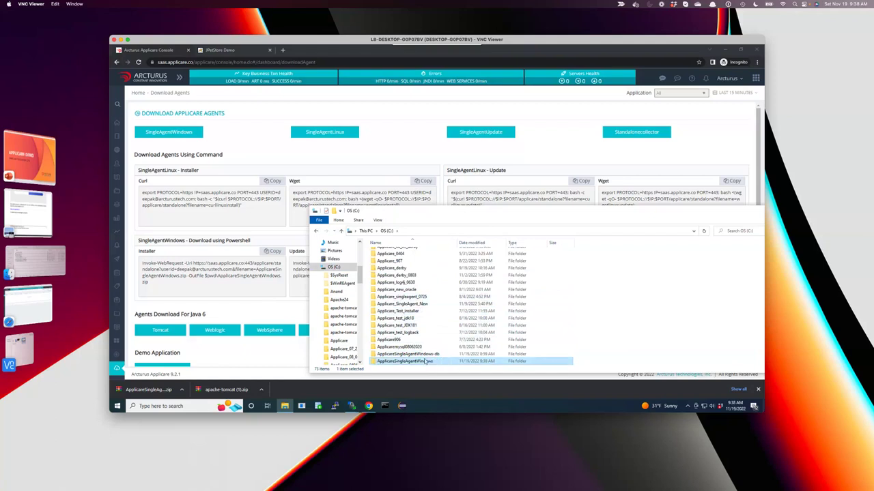
right_click(424, 362)
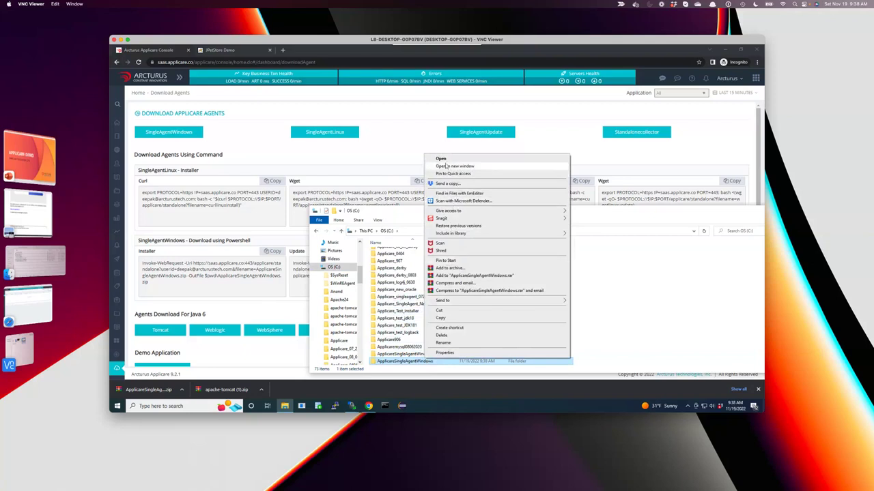
click(453, 167)
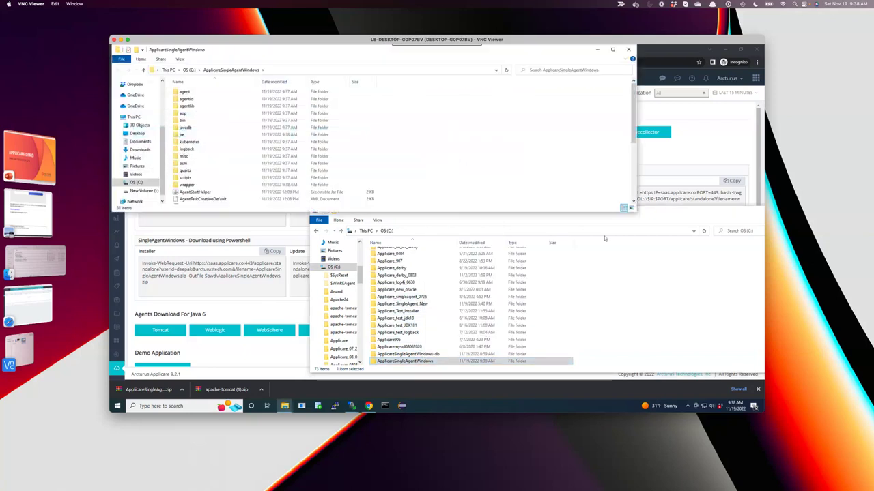
click(674, 225)
Open apache-tomcat in its own window, close the C: drive window, and reposition apache-tomcat.
scroll(614, 256, up, 3)
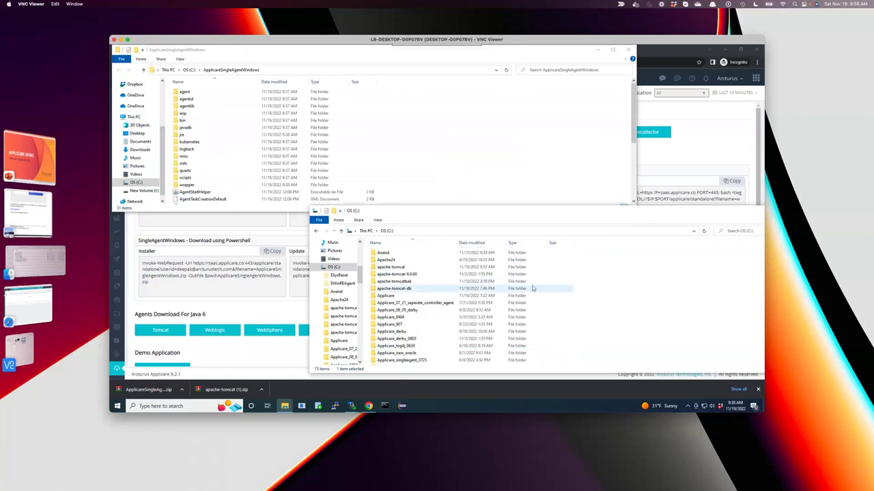
right_click(402, 267)
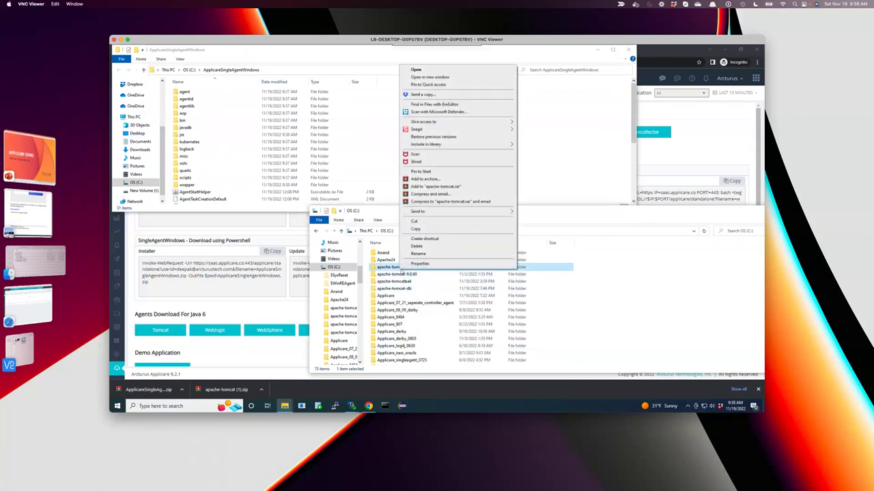
click(430, 77)
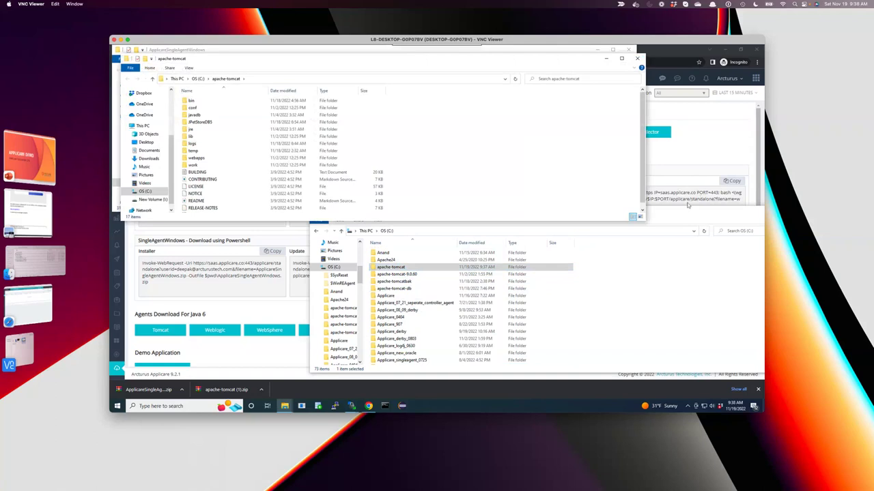
drag(685, 208, 626, 296)
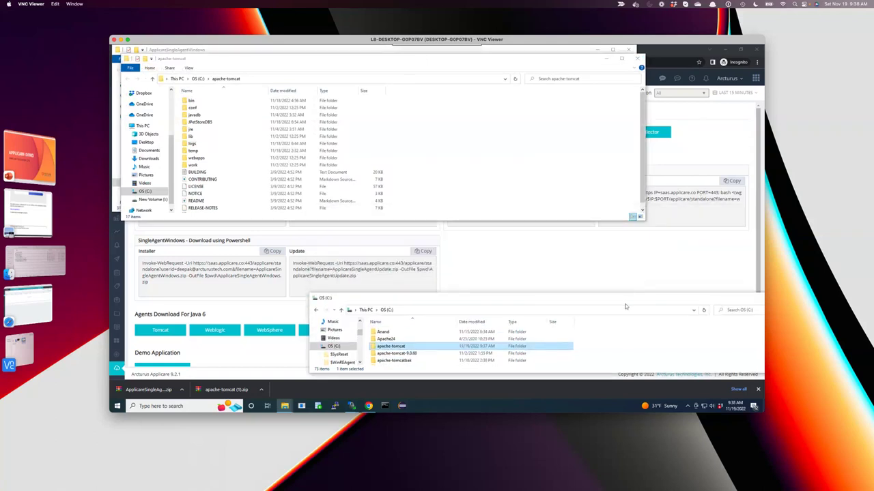
drag(554, 296, 450, 286)
key(alt+space)
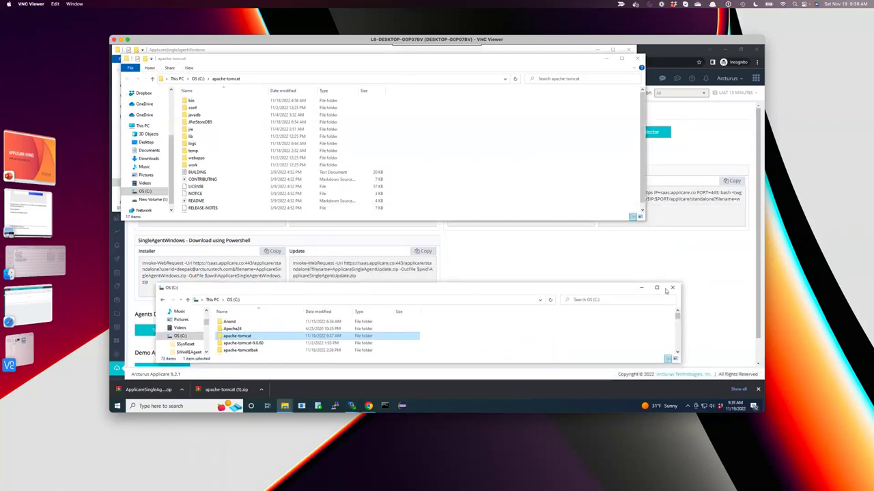
key(c)
drag(333, 62, 466, 162)
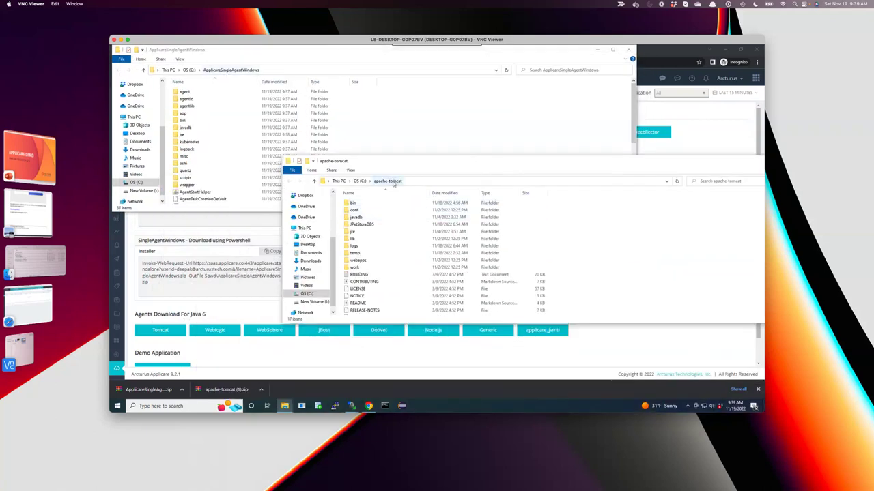
Browse apache-tomcat's bin and webapps folders, returning to apache-tomcat each time.
click(354, 204)
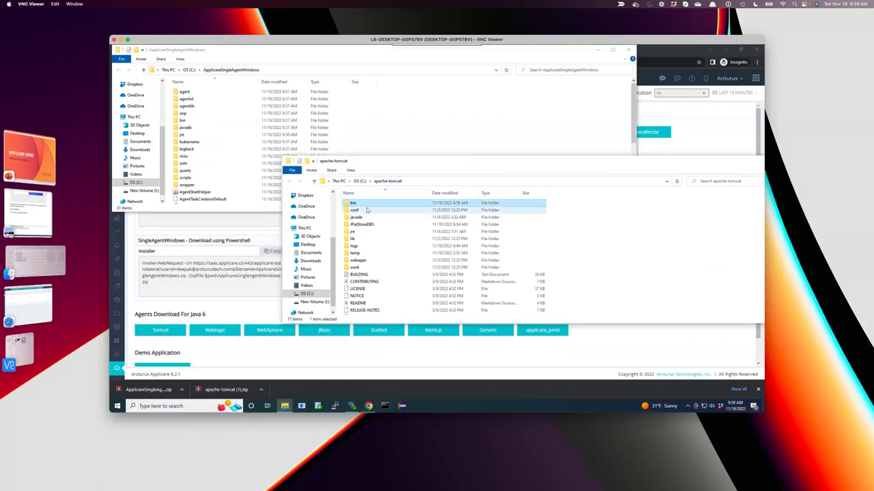
double_click(373, 207)
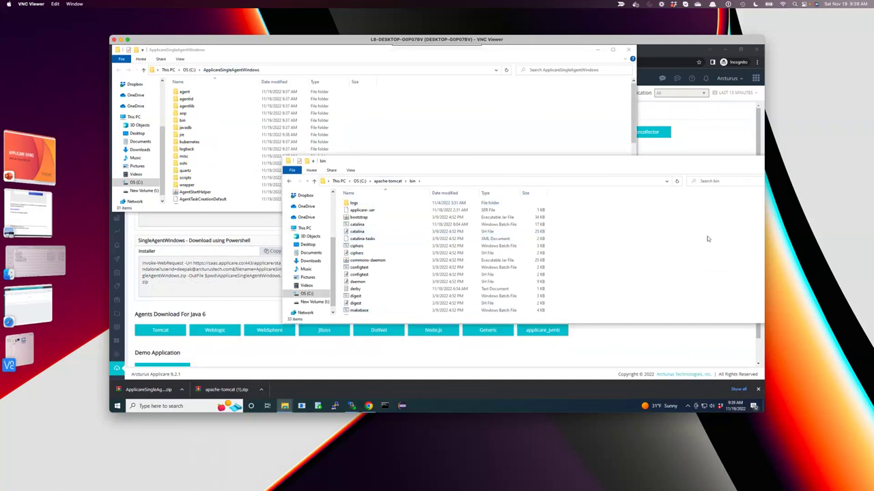
click(394, 186)
double_click(361, 261)
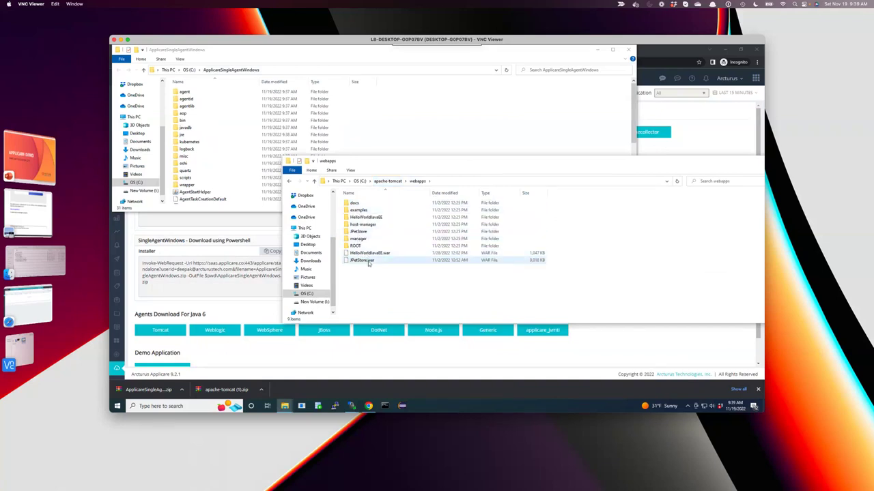
click(391, 183)
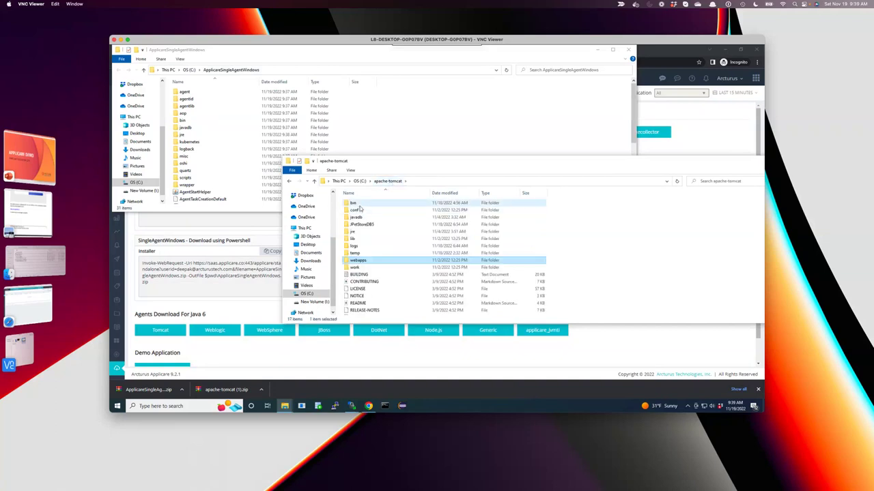
double_click(358, 204)
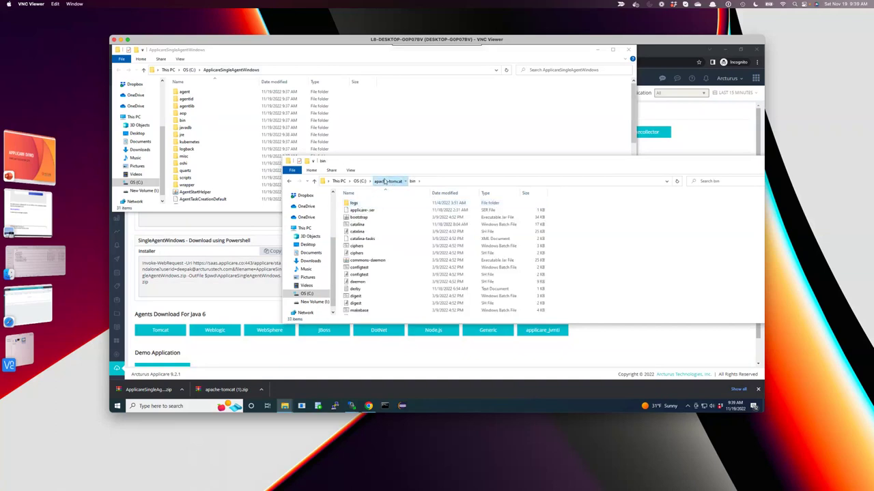
click(388, 181)
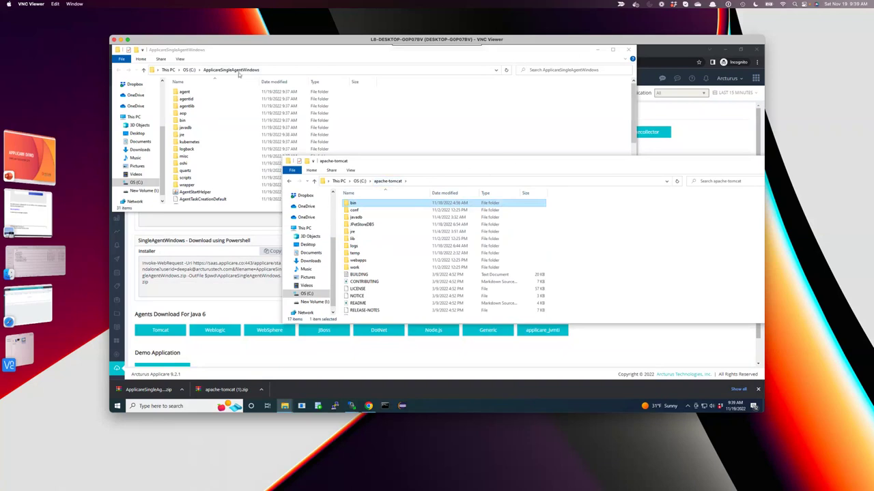
double_click(187, 185)
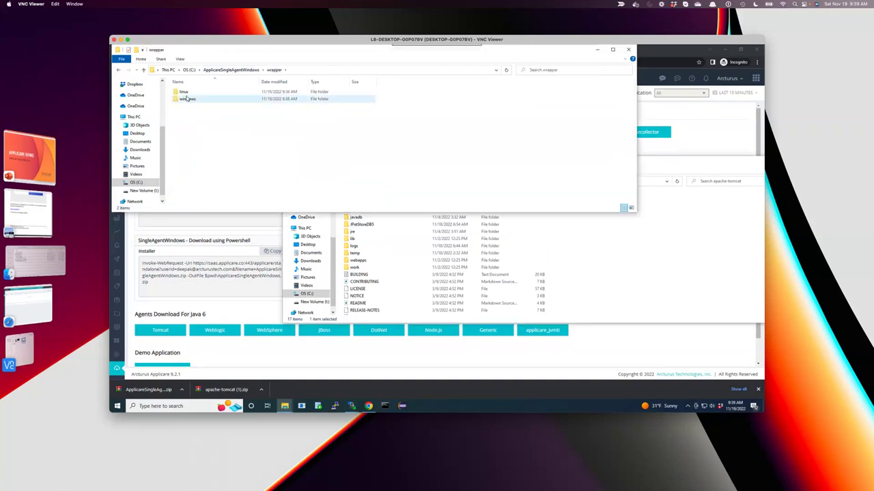
Show the agent's wrapper\windows folder, and apache-tomcat's bin folder in the repositioned window.
double_click(190, 101)
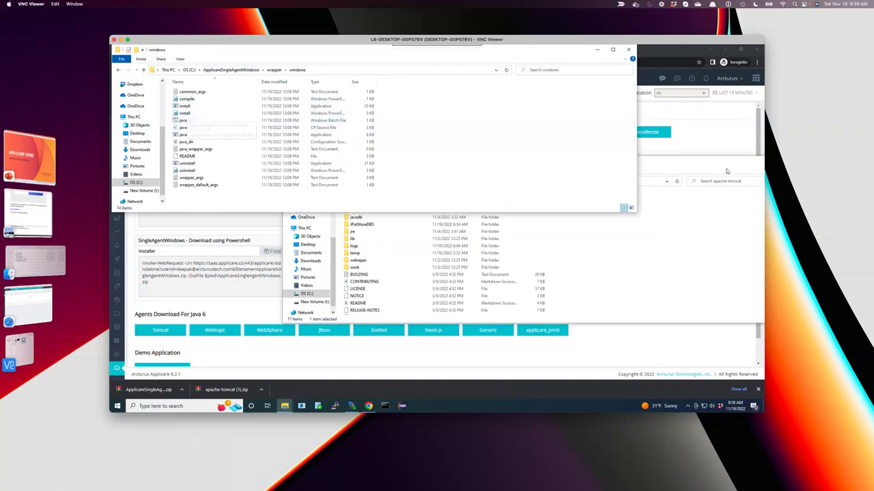
drag(728, 166, 640, 208)
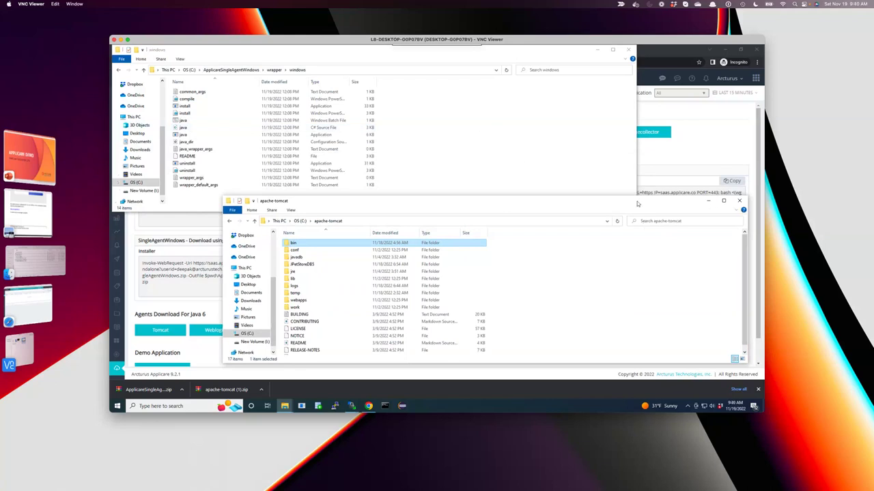
drag(641, 204, 643, 217)
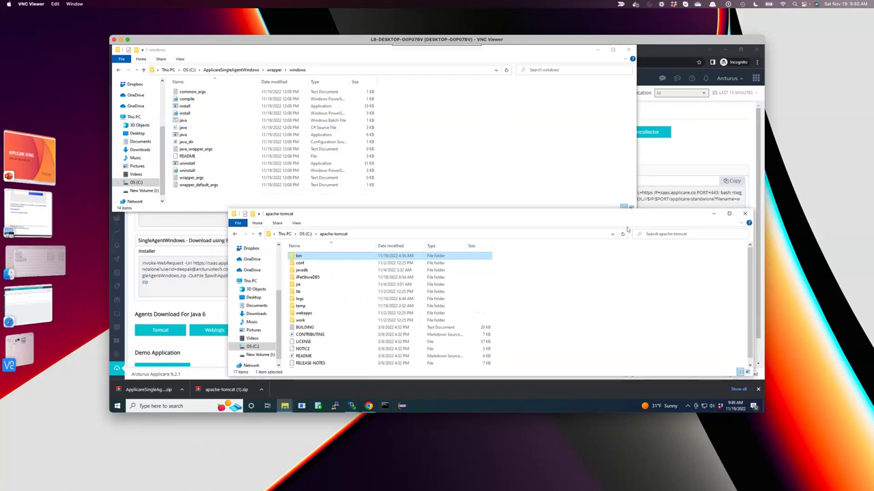
double_click(305, 257)
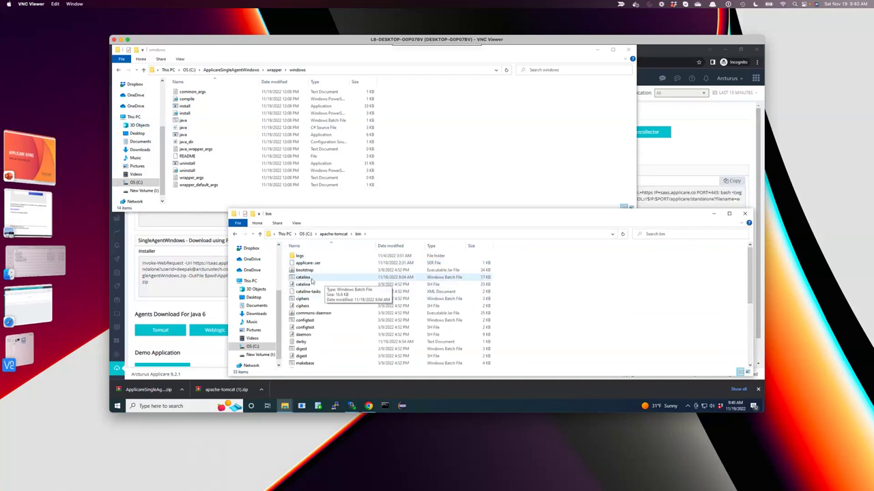
Open apache-tomcat's bin\catalina.bat in Notepad++ and move the editor window right.
right_click(309, 280)
key(Escape)
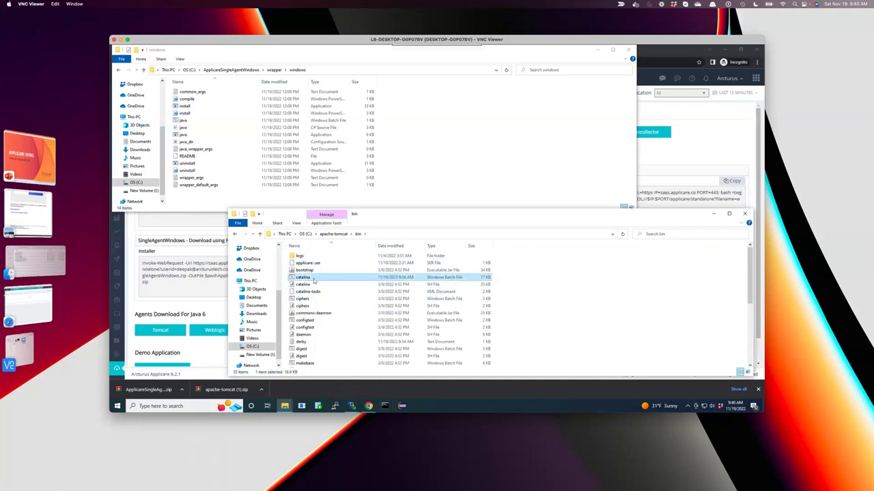
right_click(314, 280)
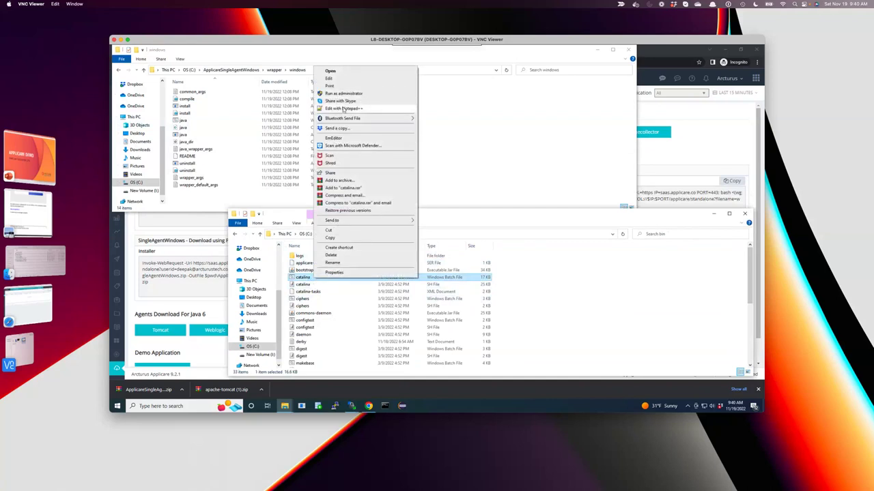
click(343, 109)
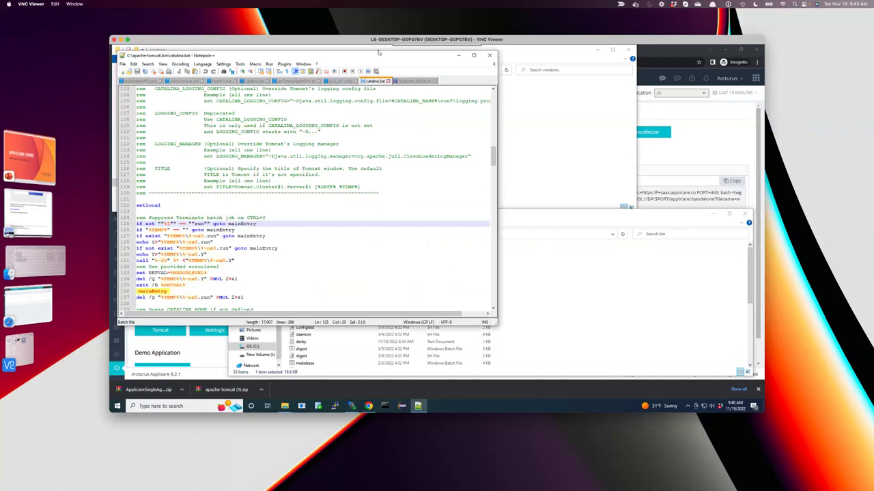
drag(380, 53, 607, 98)
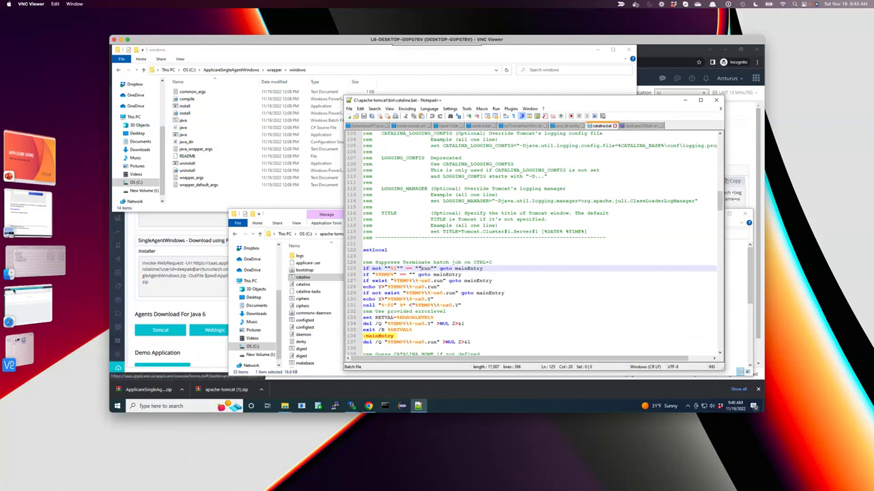
Bring up the training guide PDF and scroll down to its Tomcat configuration section.
click(32, 227)
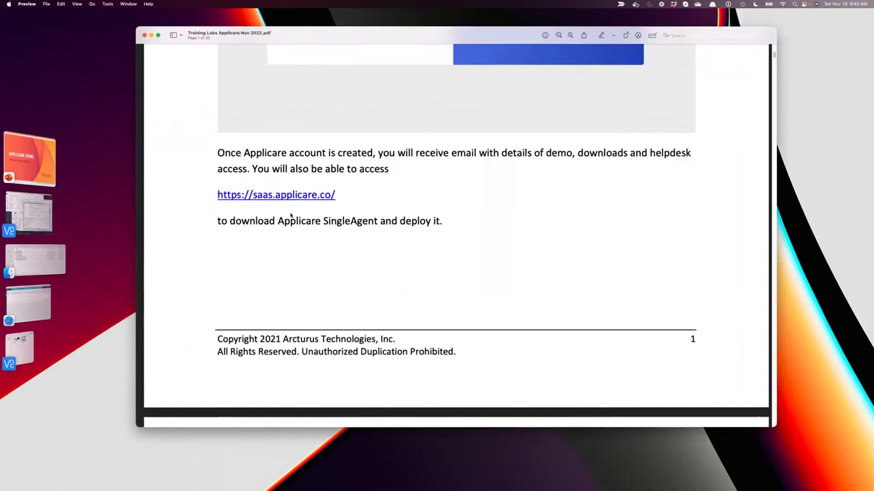
scroll(390, 275, down, 5)
scroll(390, 274, down, 10)
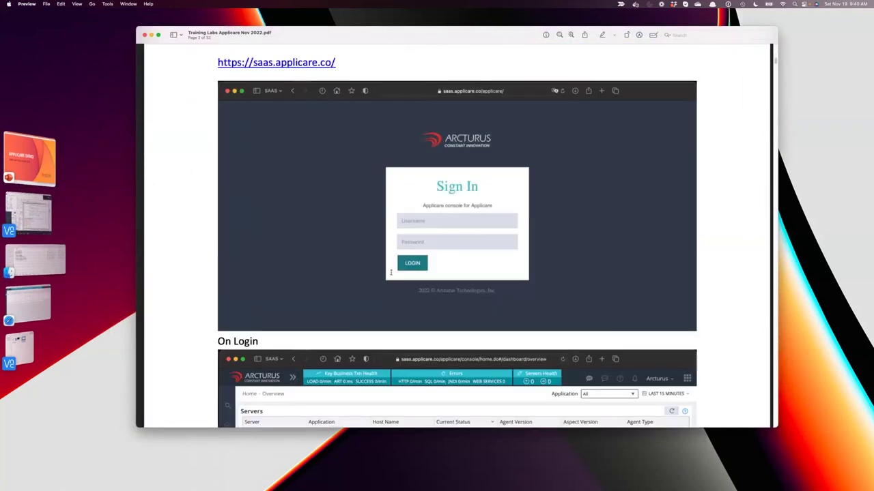
scroll(388, 254, down, 10)
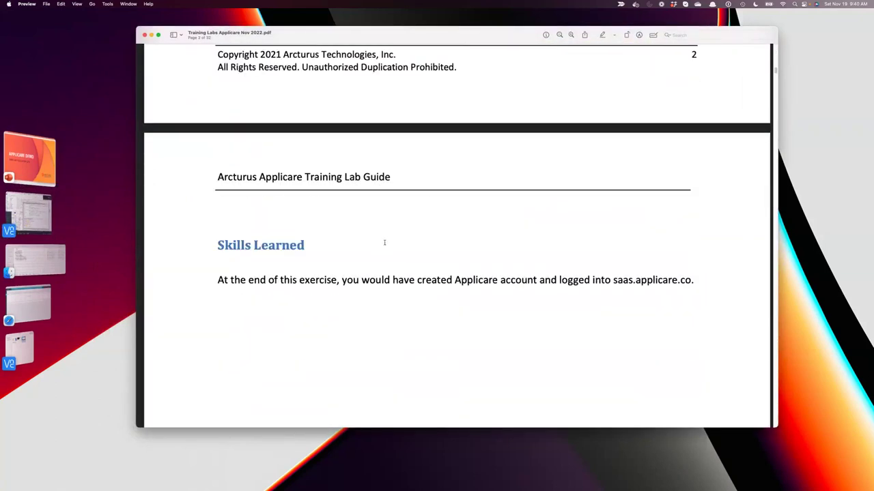
scroll(385, 245, down, 10)
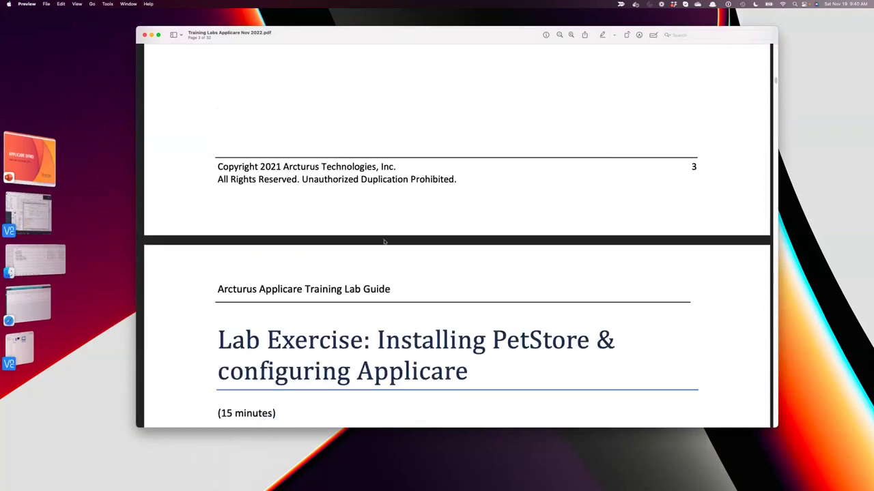
scroll(385, 239, down, 5)
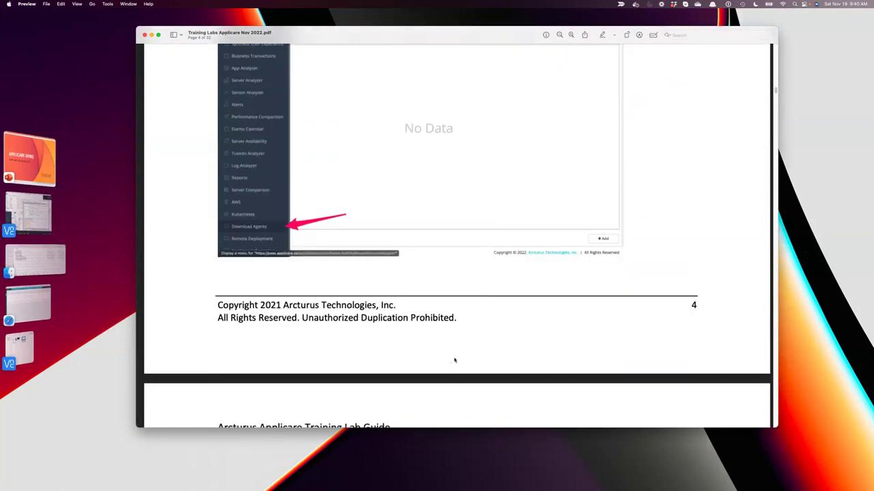
scroll(288, 364, down, 10)
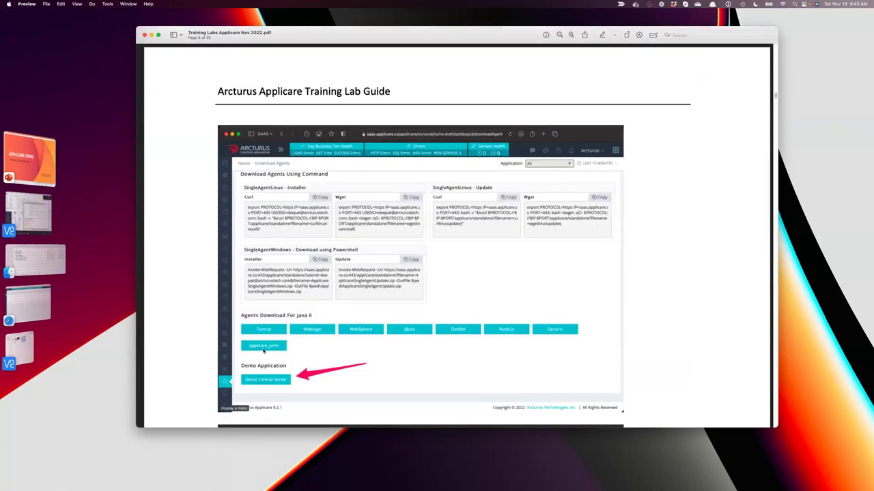
scroll(281, 404, down, 8)
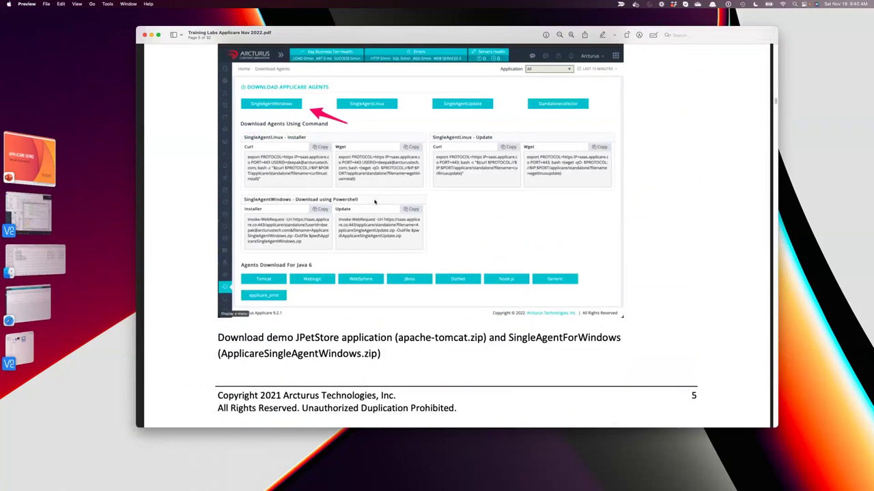
scroll(374, 200, down, 10)
scroll(388, 304, down, 8)
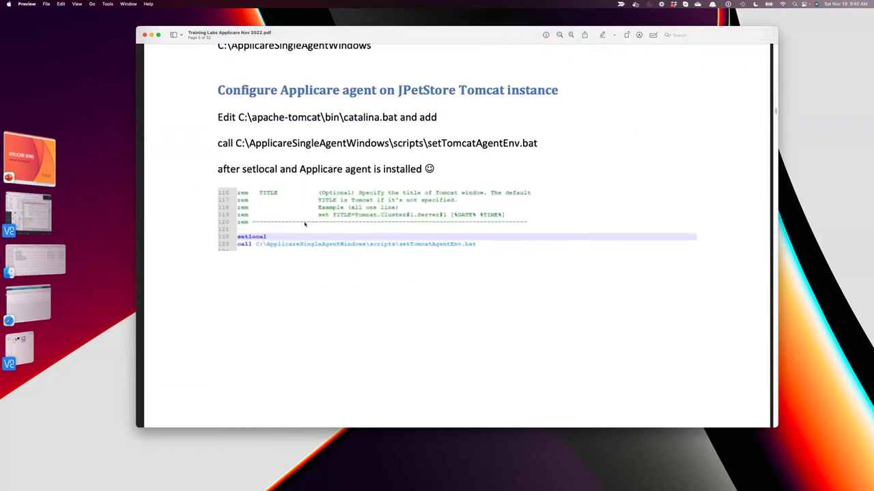
Copy the 'call C:\ApplicareSingleAgentWindows\scripts\setTomcatAgentEnv.bat' line, then return to the remote desktop.
drag(217, 144, 527, 153)
right_click(524, 144)
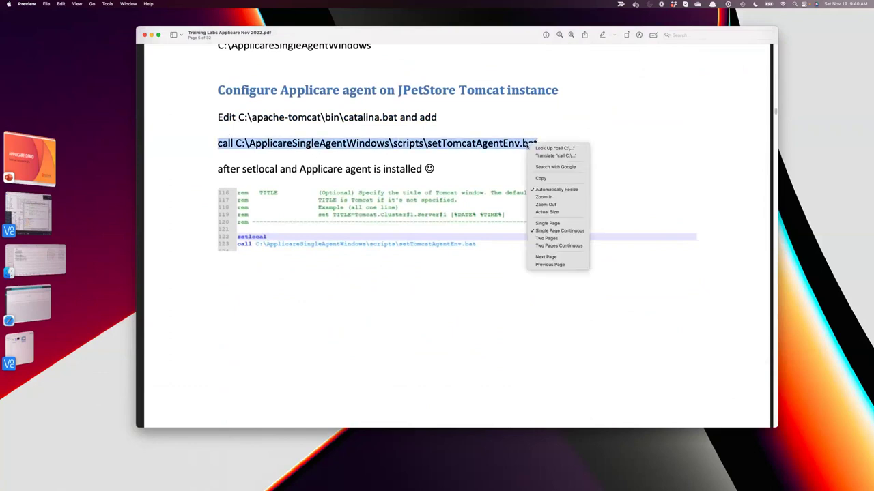
click(565, 181)
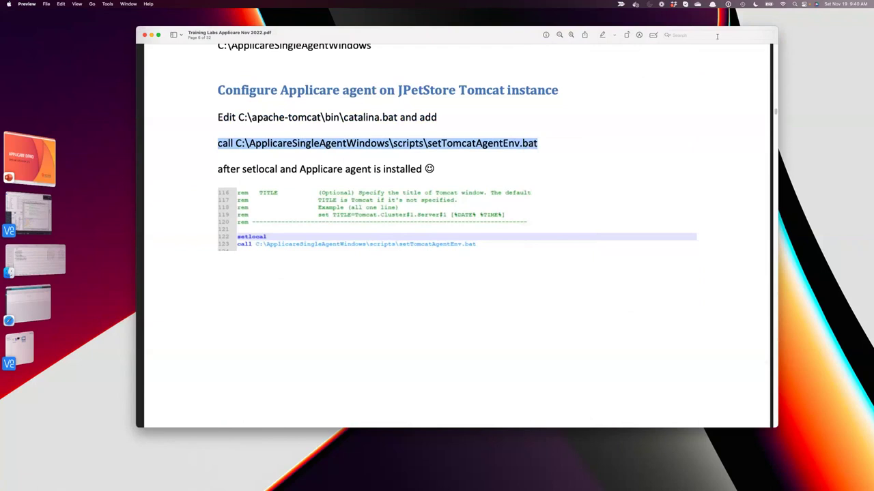
drag(506, 42, 496, 72)
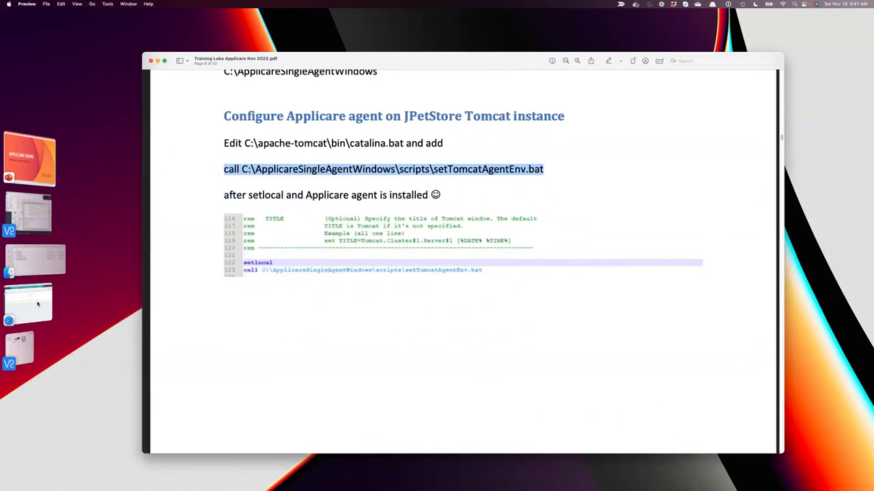
click(31, 213)
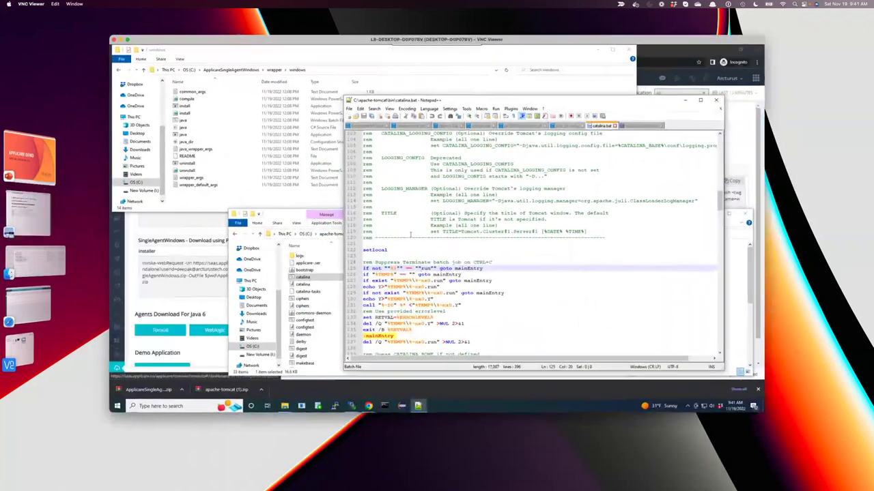
Paste the setTomcatAgentEnv.bat call on a new line after setlocal and save catalina.bat.
click(399, 250)
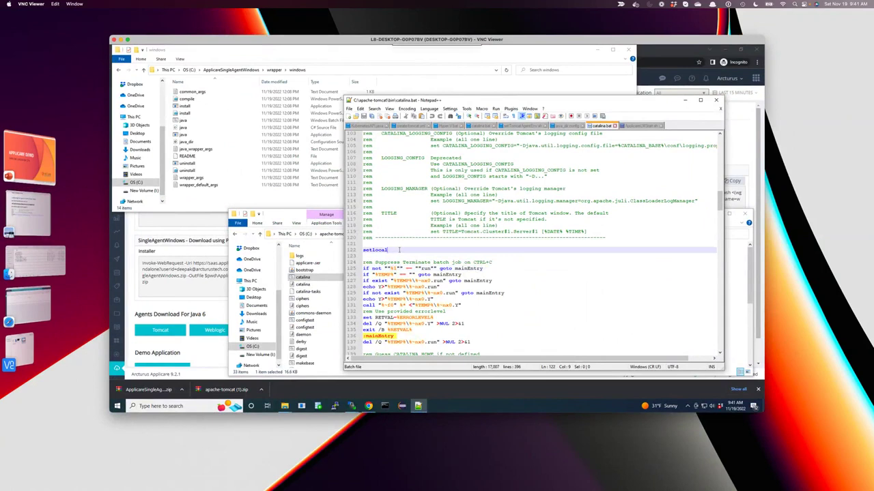
key(Return)
key(alt+v)
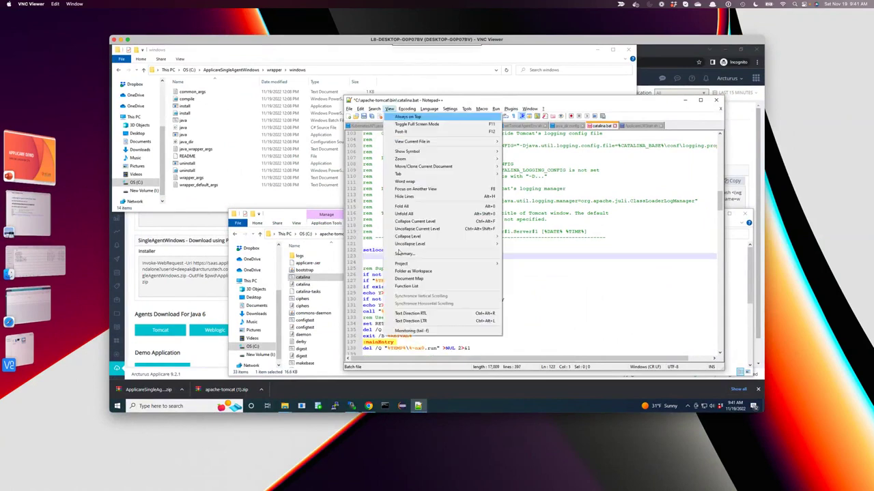
click(378, 261)
right_click(377, 261)
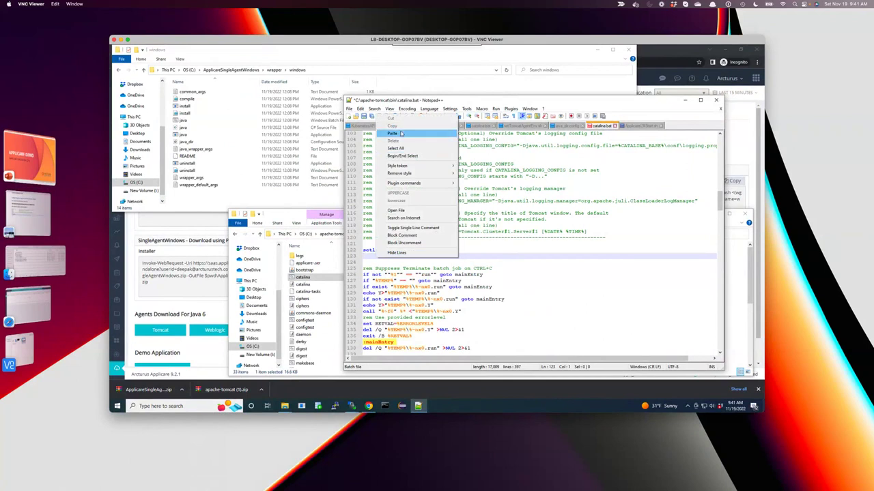
click(392, 133)
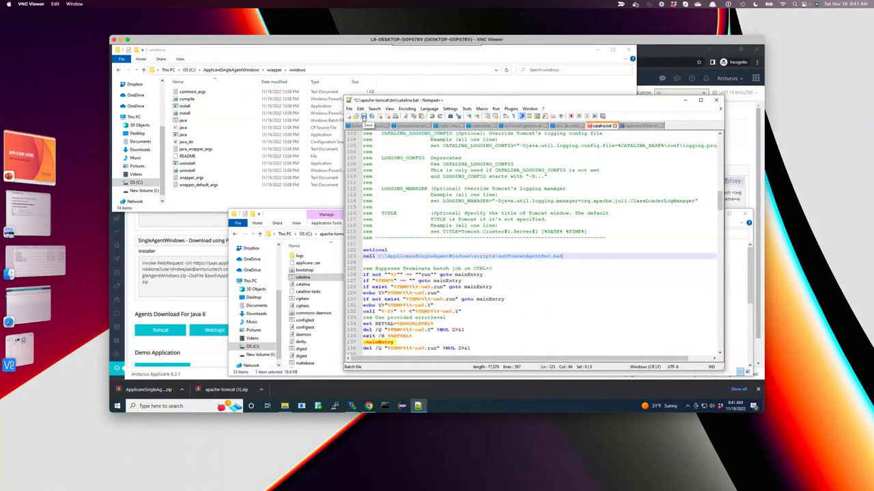
click(364, 117)
Minimize Notepad++ and refresh the Applicare Servers overview, which still shows No Data.
click(685, 103)
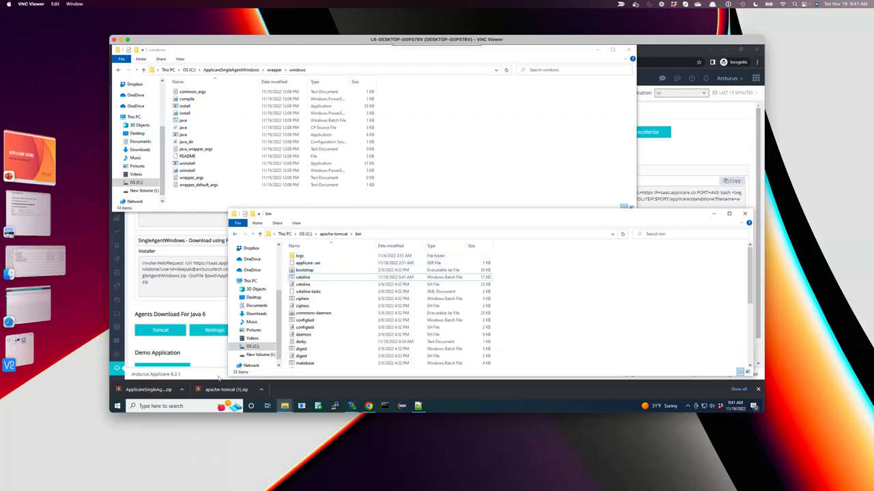
click(188, 406)
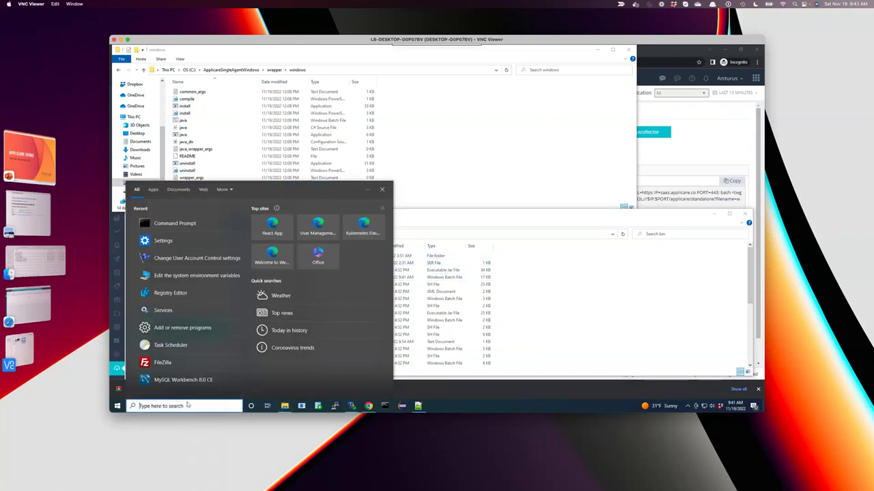
click(369, 407)
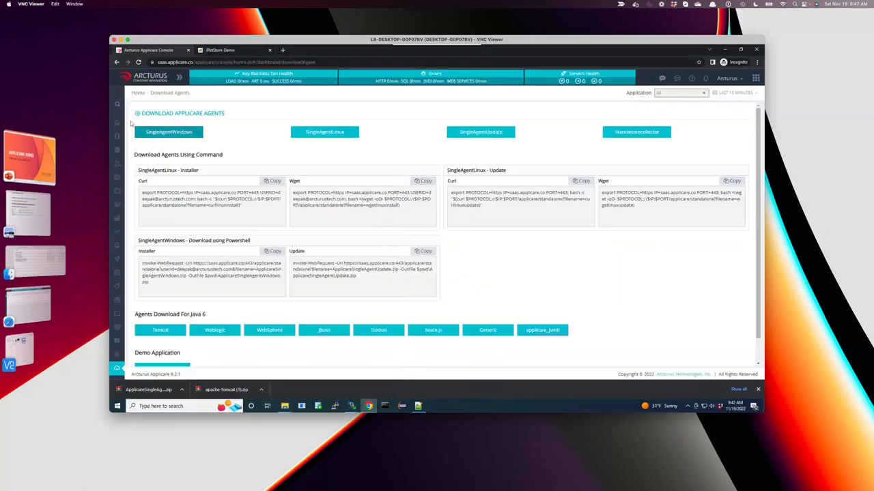
click(116, 123)
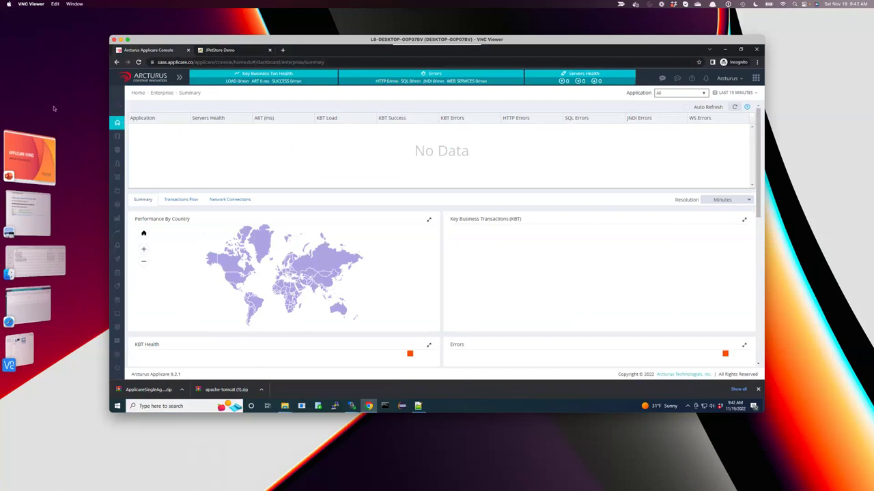
click(128, 140)
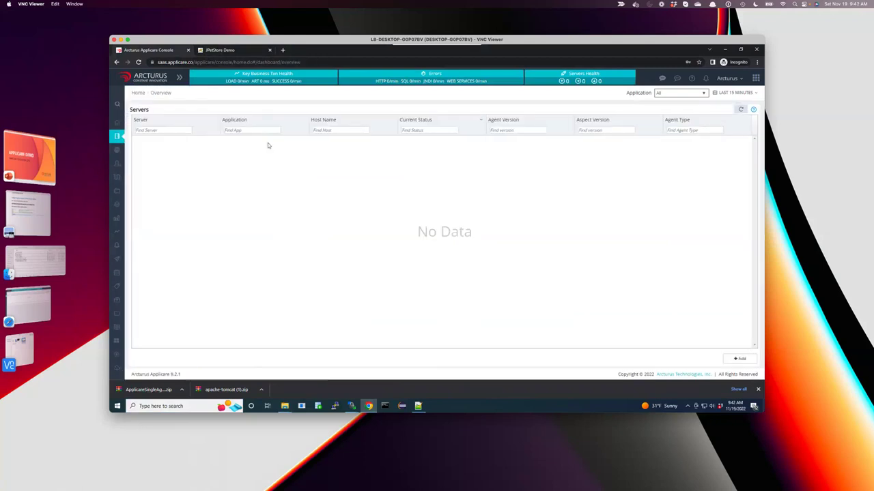
click(739, 111)
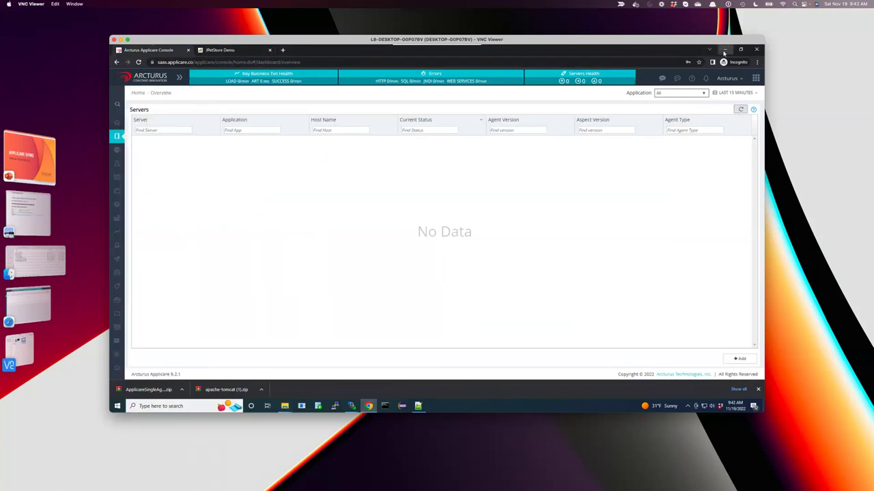
click(724, 51)
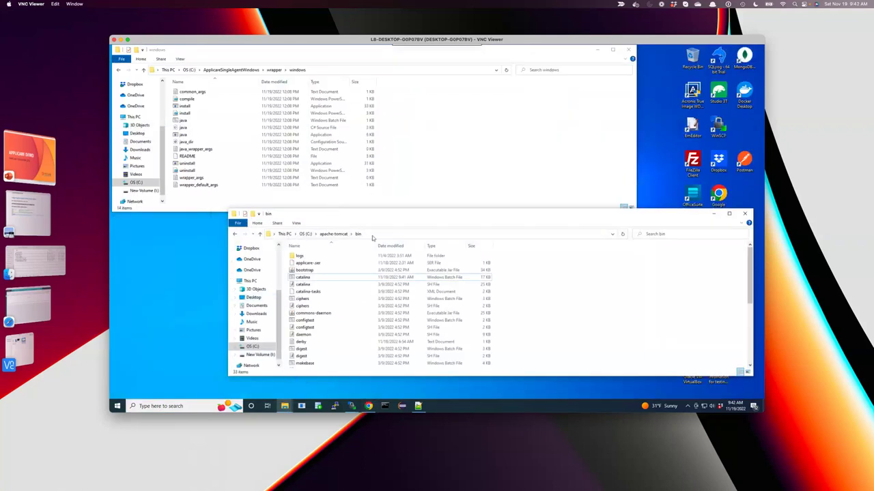
Launch Command Prompt as administrator from Windows search.
click(157, 406)
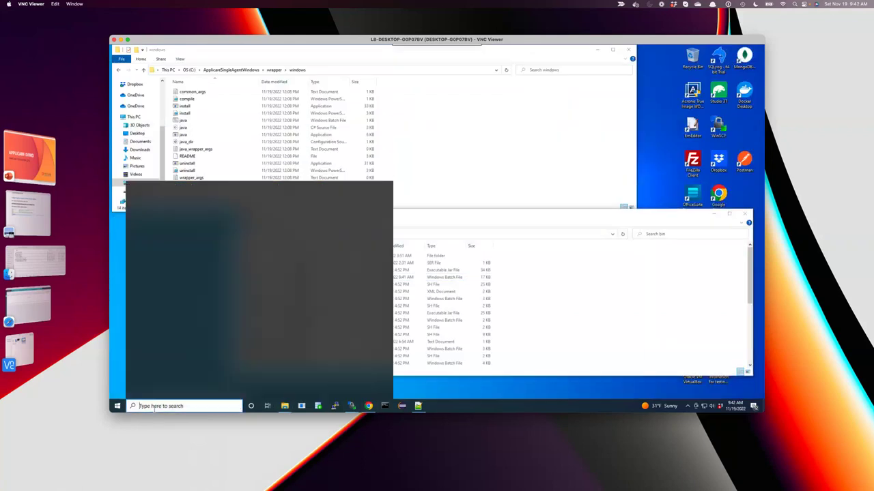
text(c)
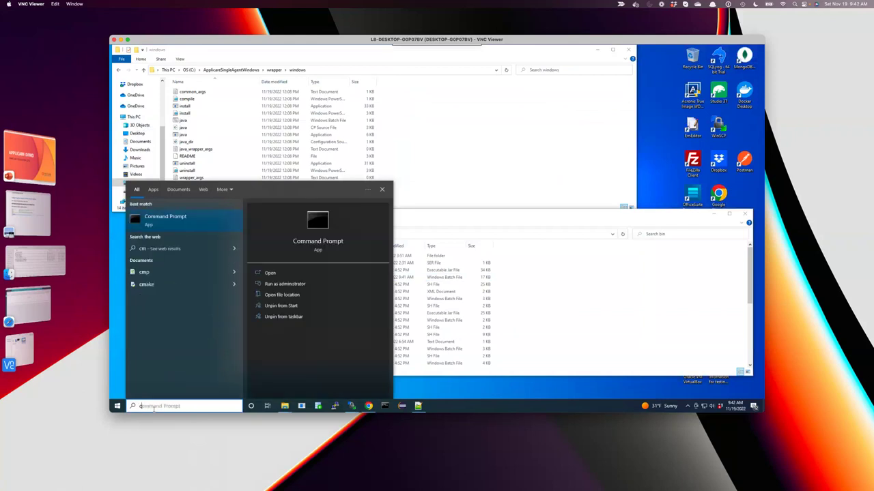
right_click(194, 224)
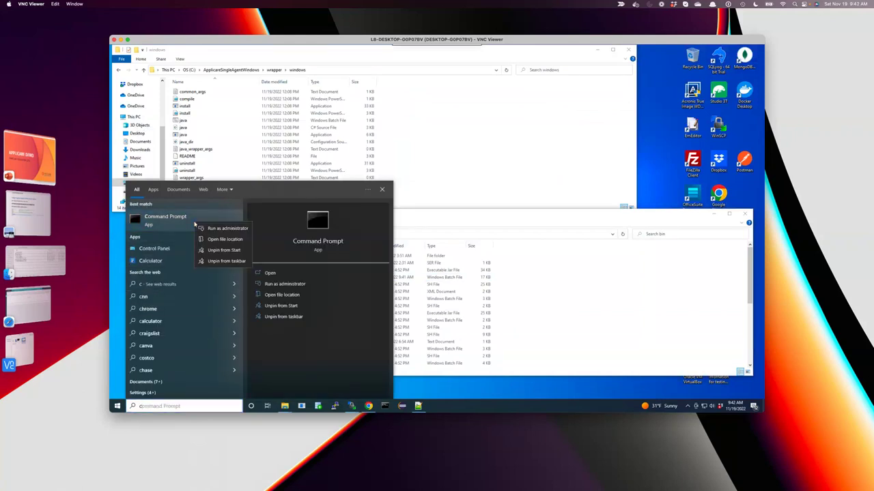
click(205, 227)
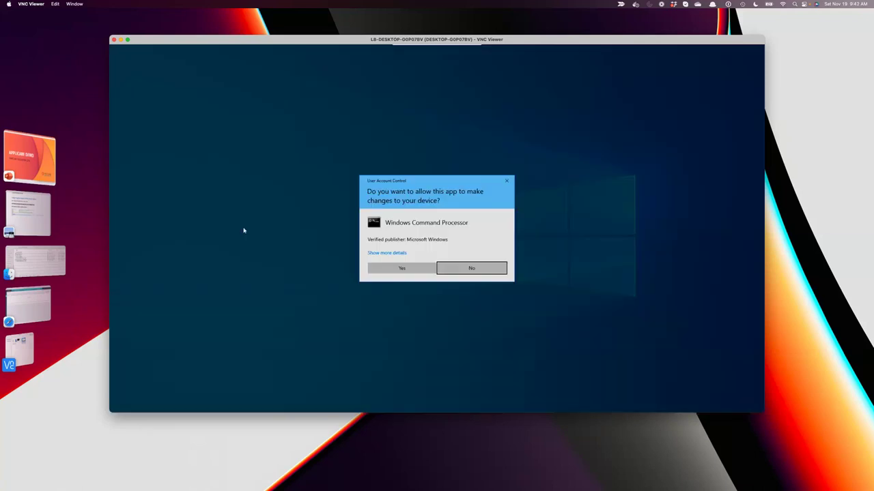
click(393, 267)
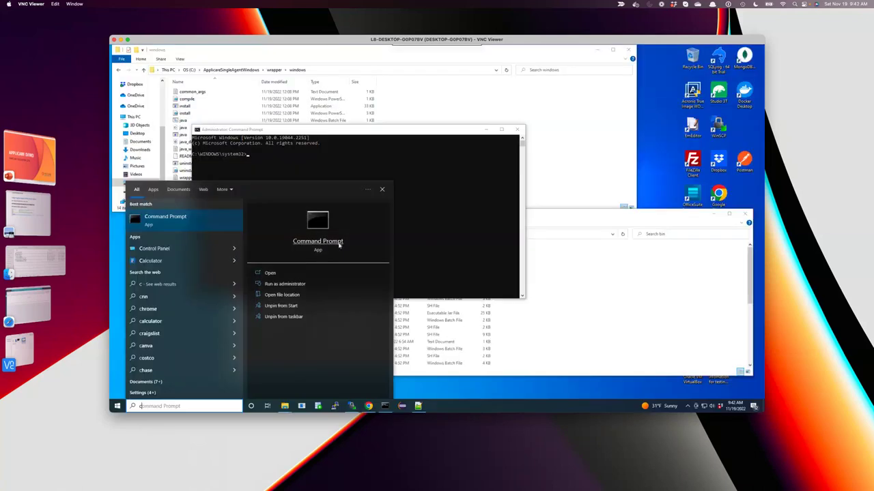
click(436, 171)
Change into the copied C:\apache-tomcat\bin path and run startup.
text(cd)
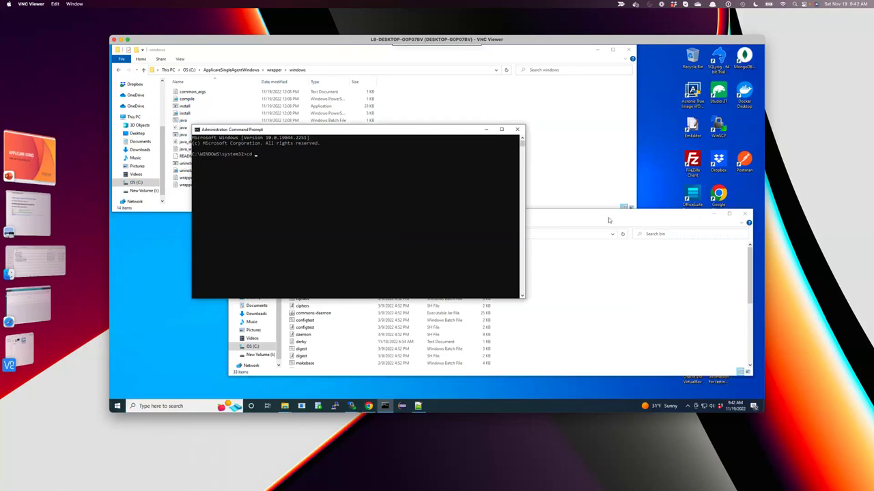
click(609, 220)
click(341, 234)
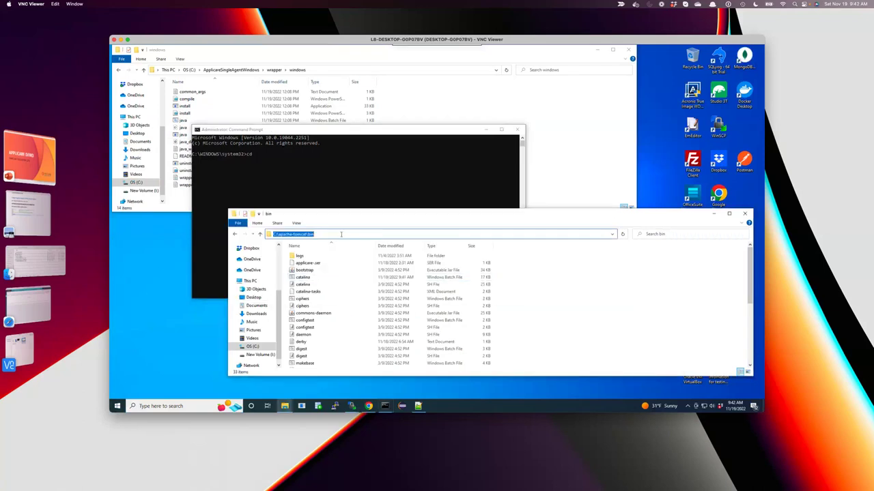
right_click(301, 234)
click(315, 256)
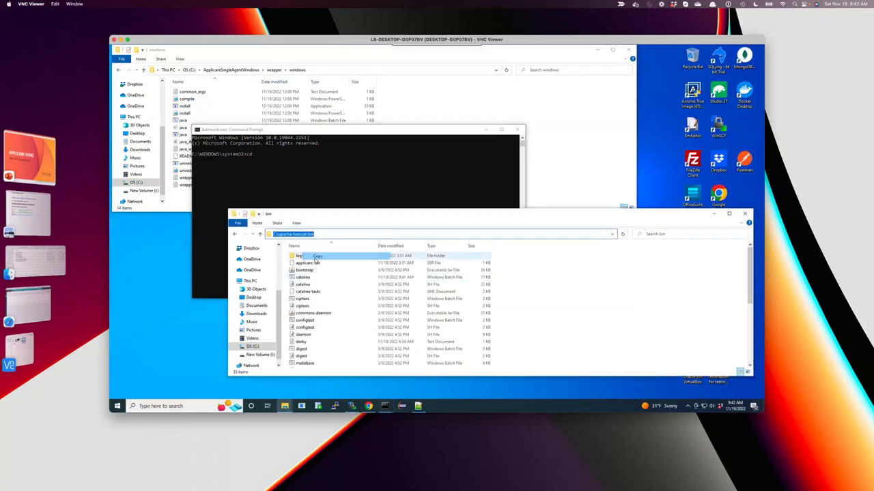
click(288, 176)
right_click(288, 176)
key(Return)
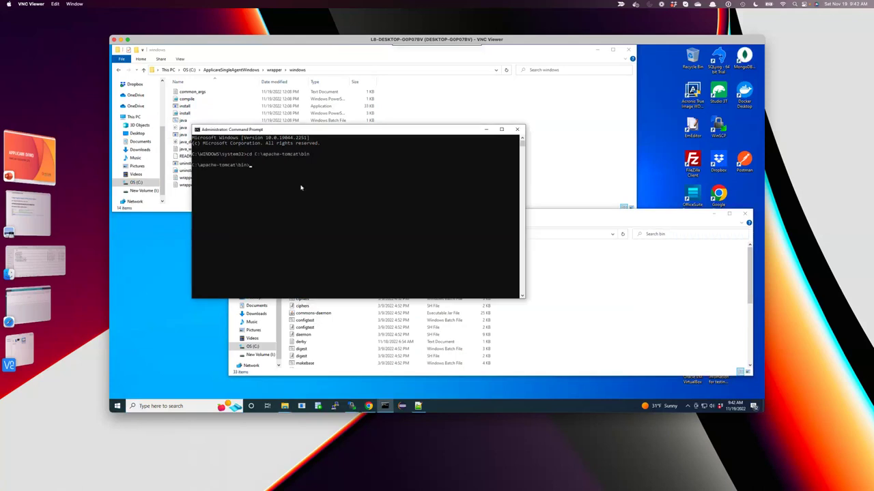
text(startup.bat)
key(Return)
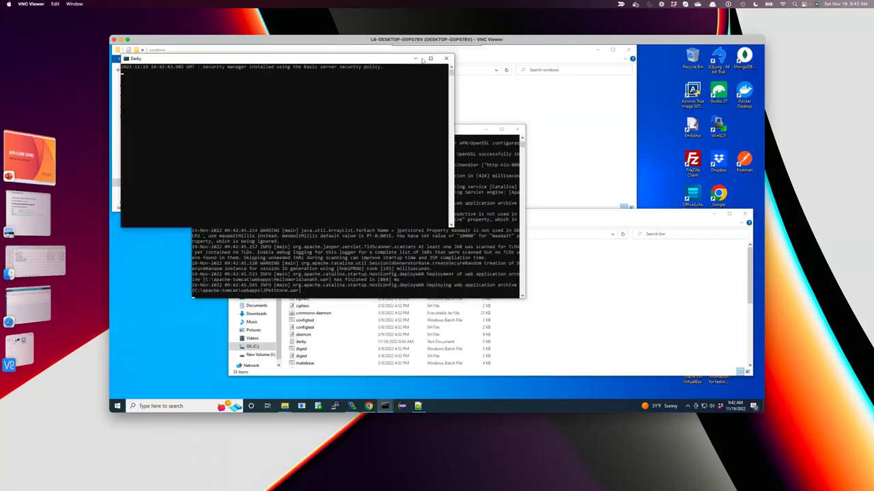
Minimize the Derby console and bin folder window, and shift the Tomcat console left.
drag(333, 60, 573, 195)
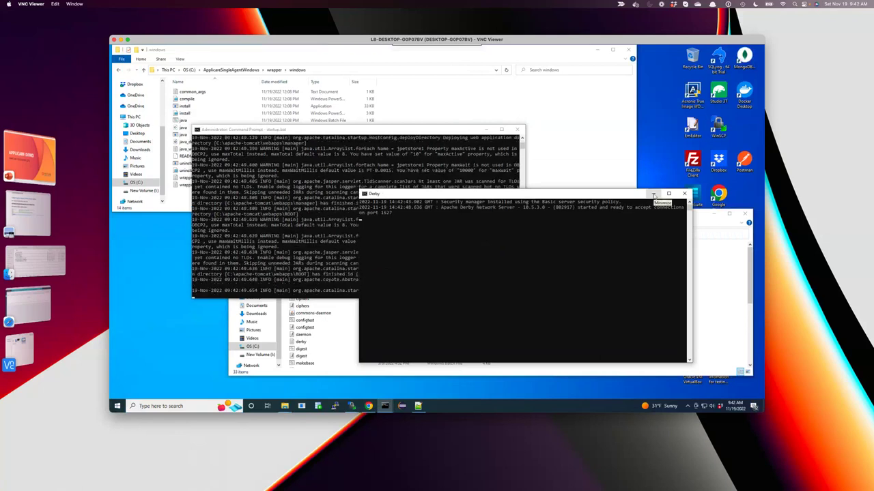
click(652, 196)
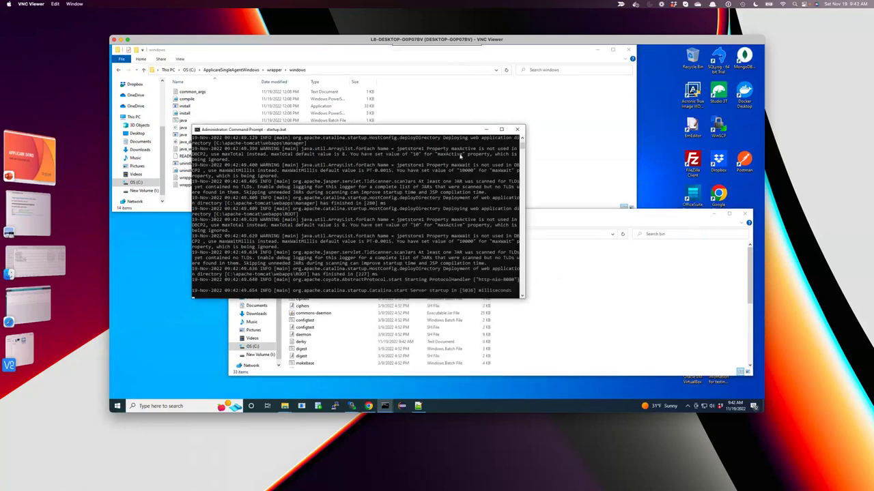
click(713, 214)
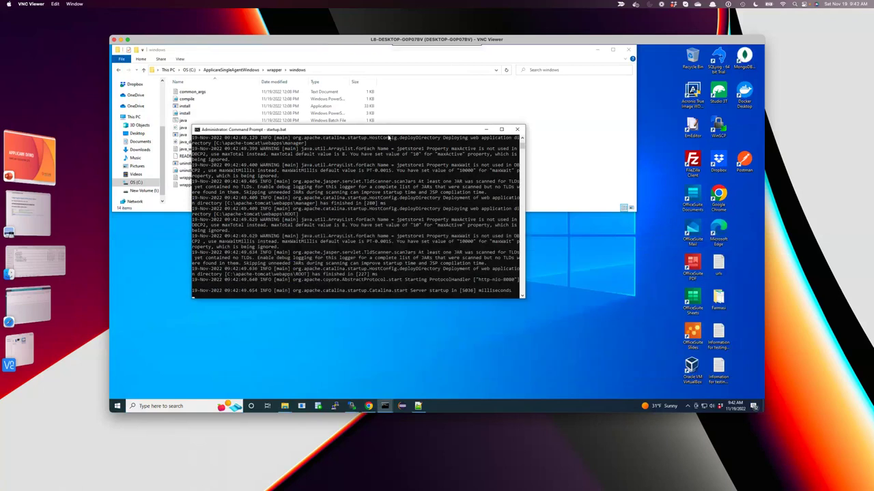
drag(389, 134, 332, 146)
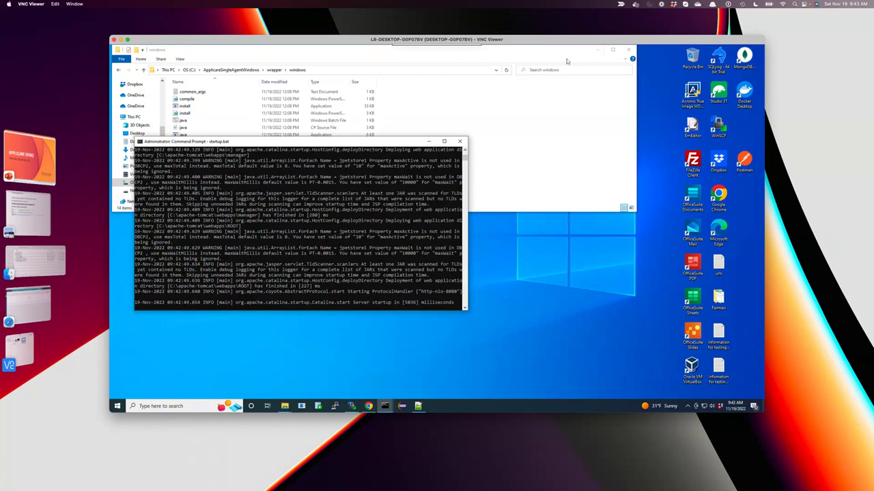
Dock the wrapper windows Explorer on the right at full height, then return to Applicare.
click(627, 57)
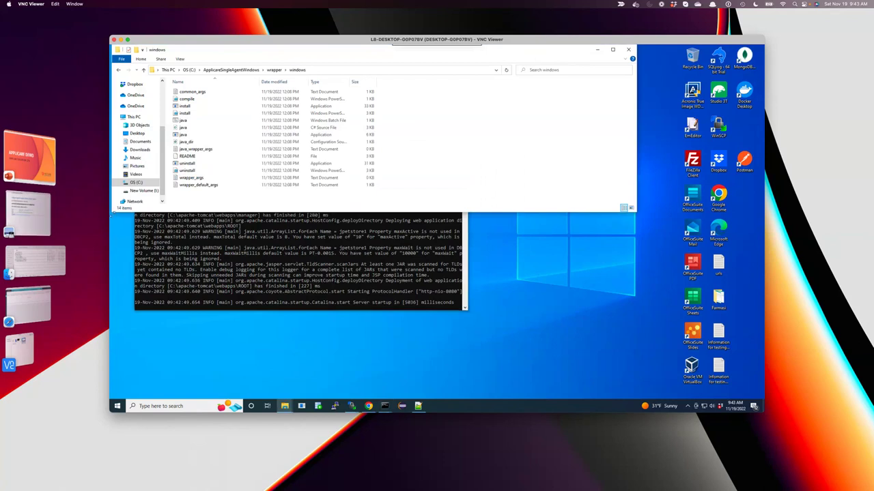
key(super+Right)
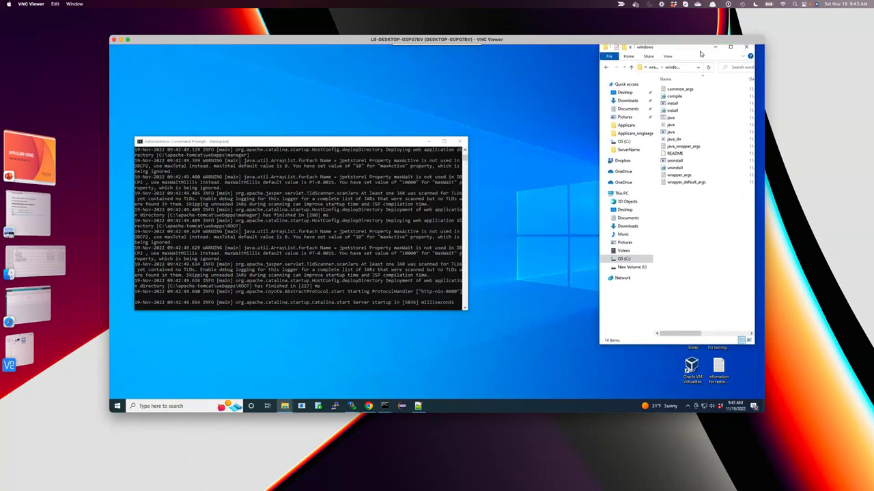
double_click(742, 356)
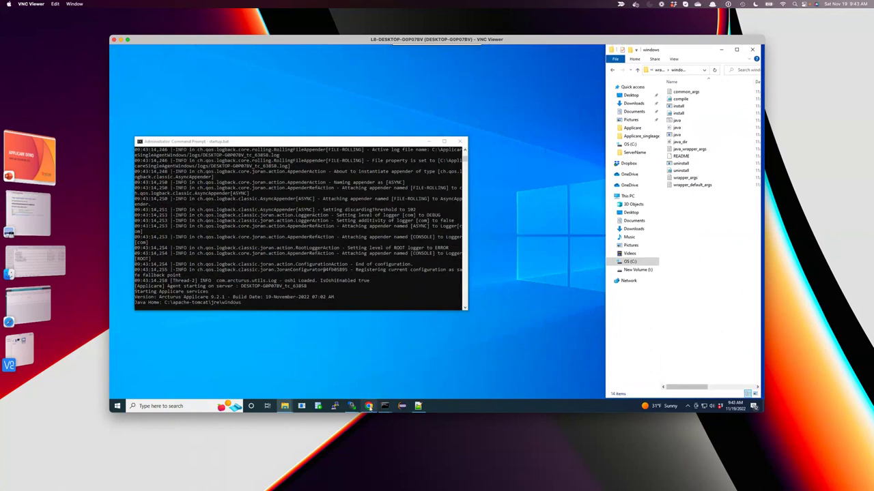
mouse_move(368, 405)
click(368, 382)
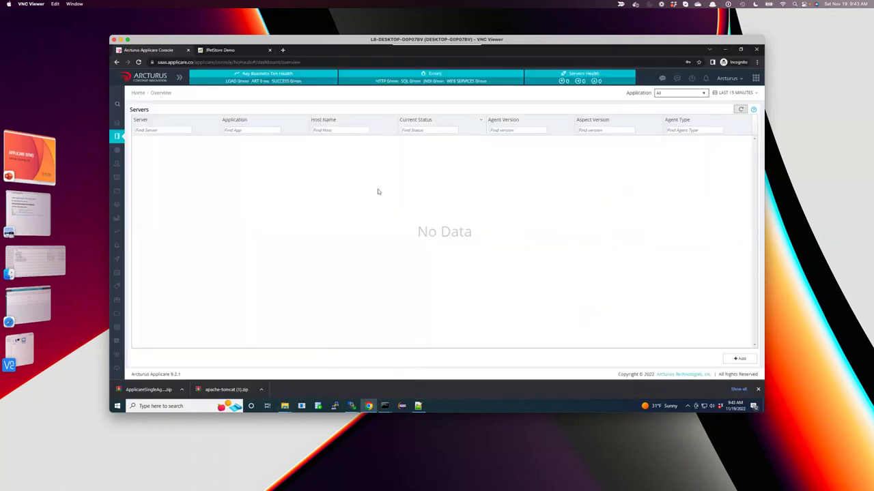
Refresh the servers list, select the connected Tomcat server, and open Server Analyzer.
click(740, 111)
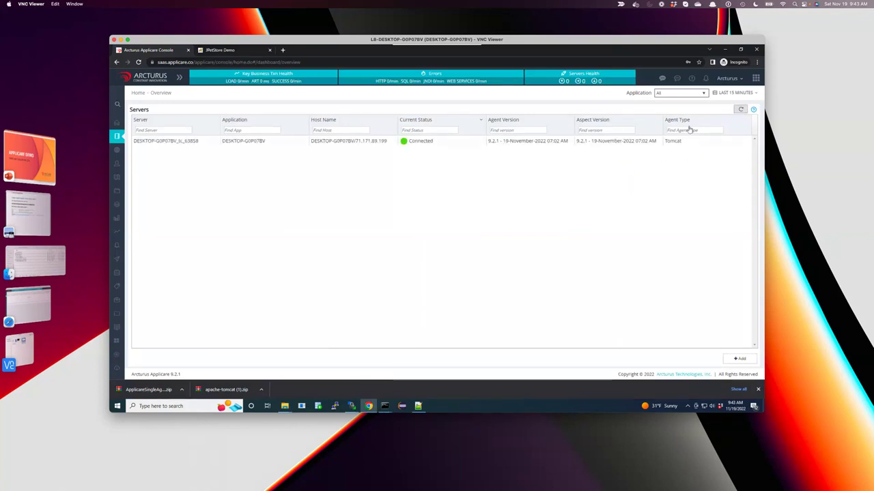
click(244, 141)
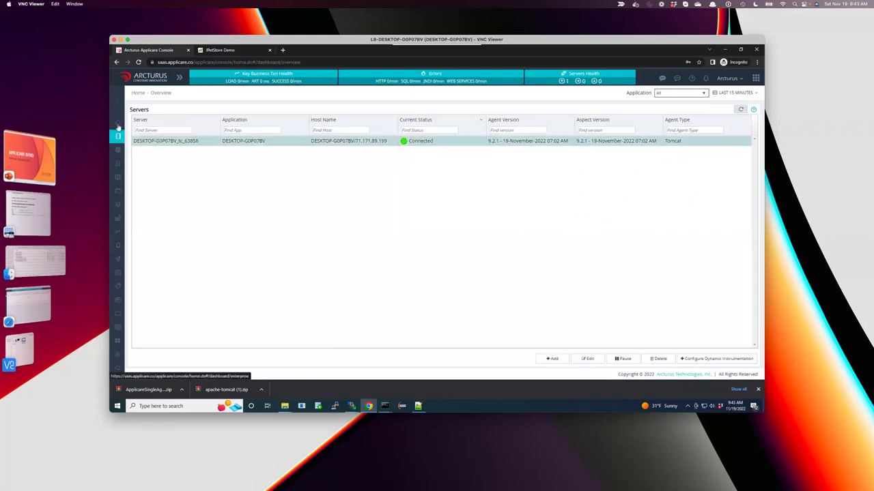
mouse_move(119, 128)
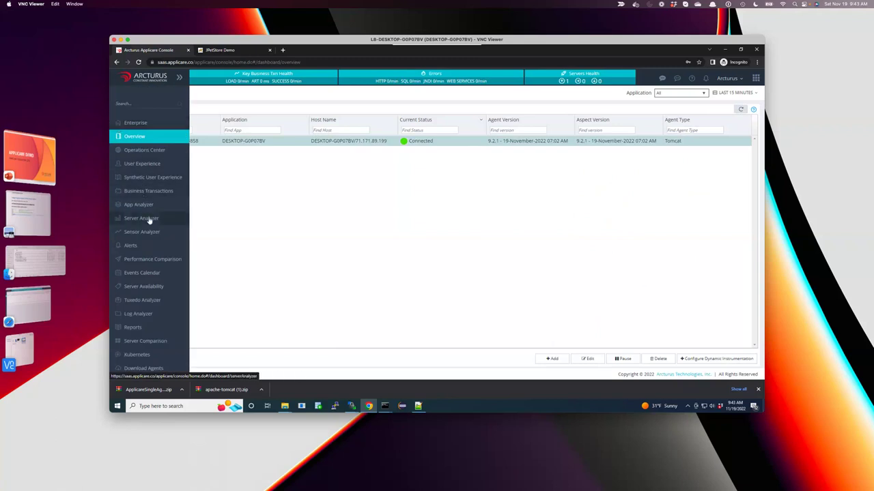
click(148, 219)
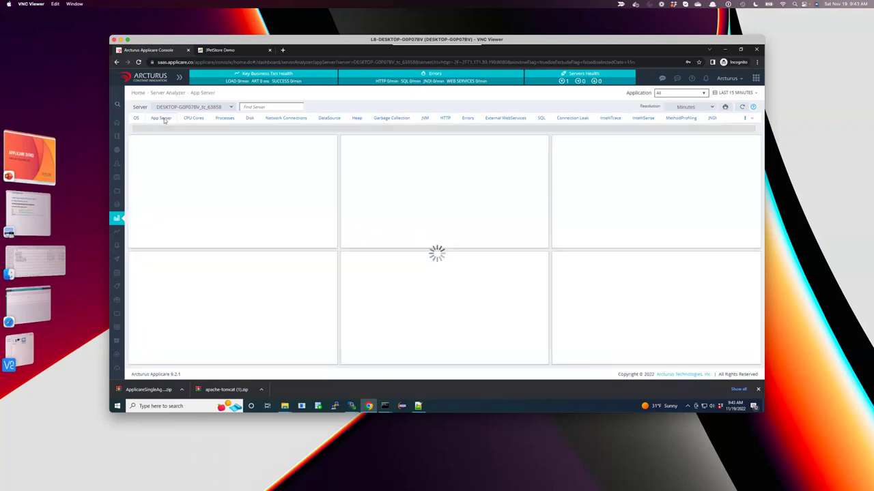
click(139, 120)
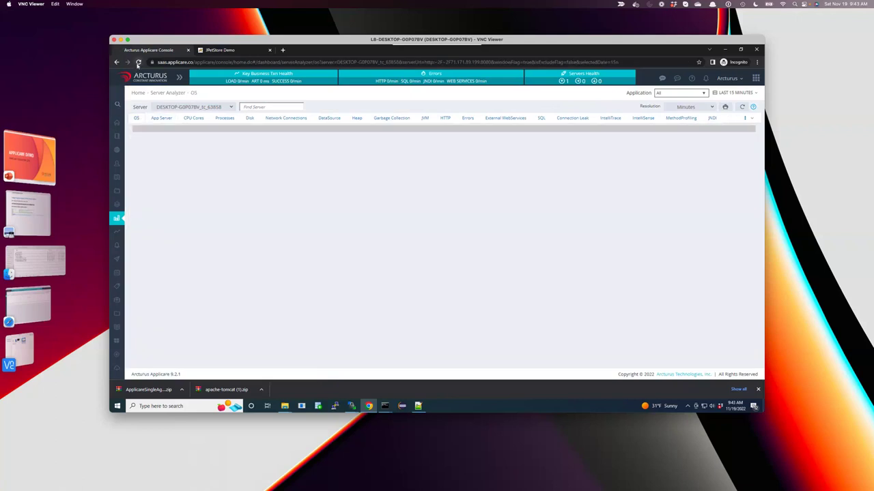
click(138, 62)
Choose server DESKTOP-G0P07BV_tc_63858, toggle App Server/OS charts, and reopen Server Analyzer via Overview.
click(231, 108)
click(213, 120)
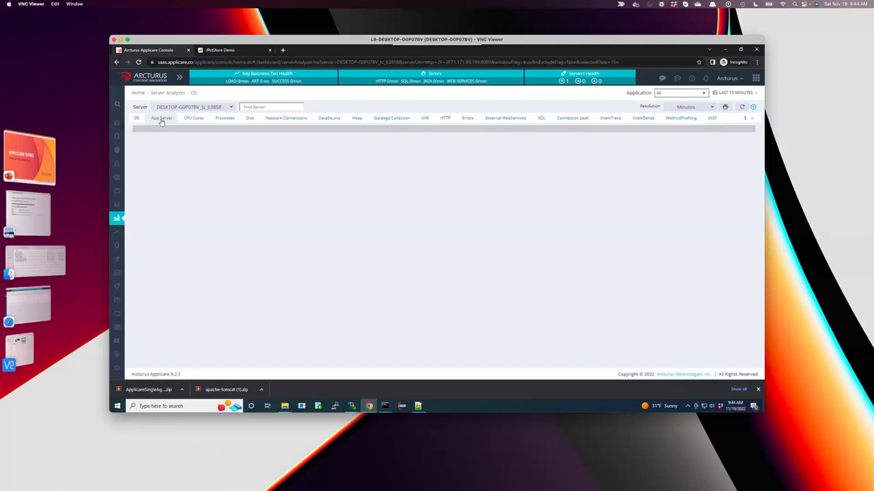
click(156, 120)
click(137, 120)
click(119, 124)
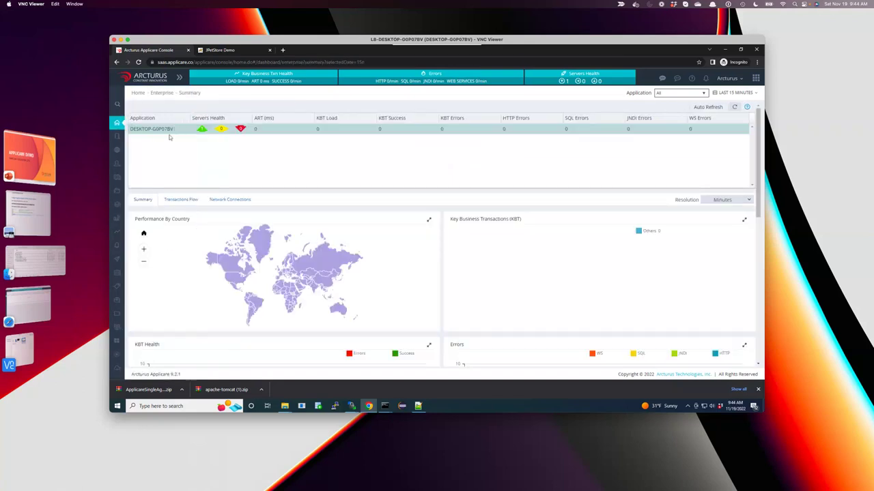
click(121, 138)
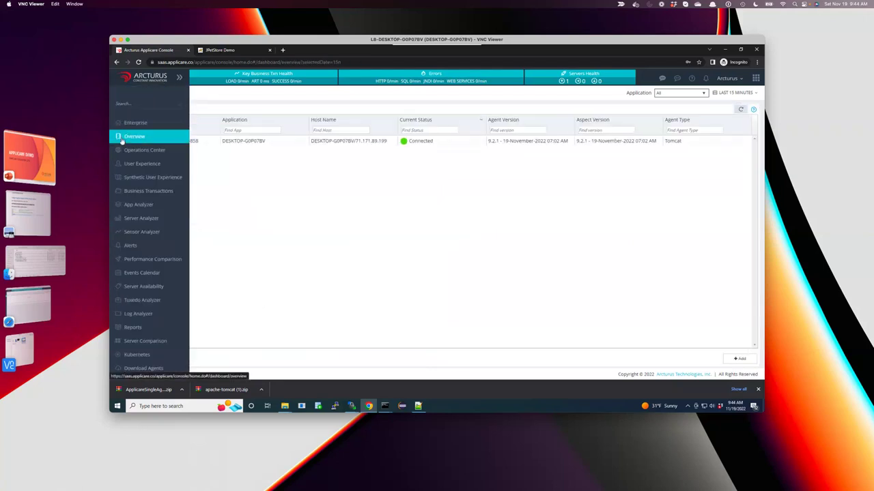
mouse_move(126, 216)
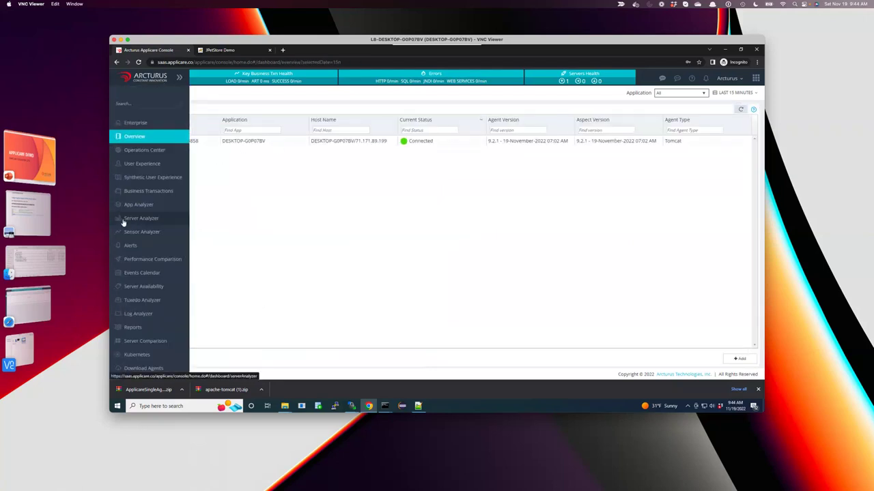
click(142, 218)
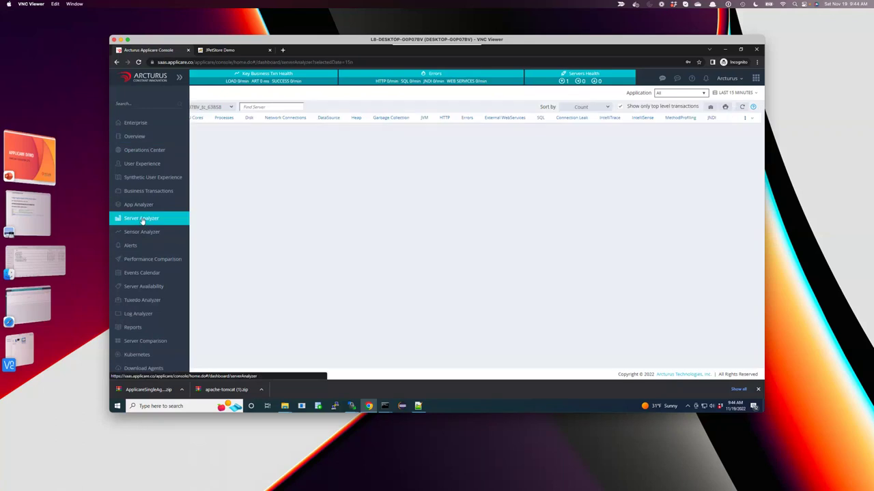
click(137, 118)
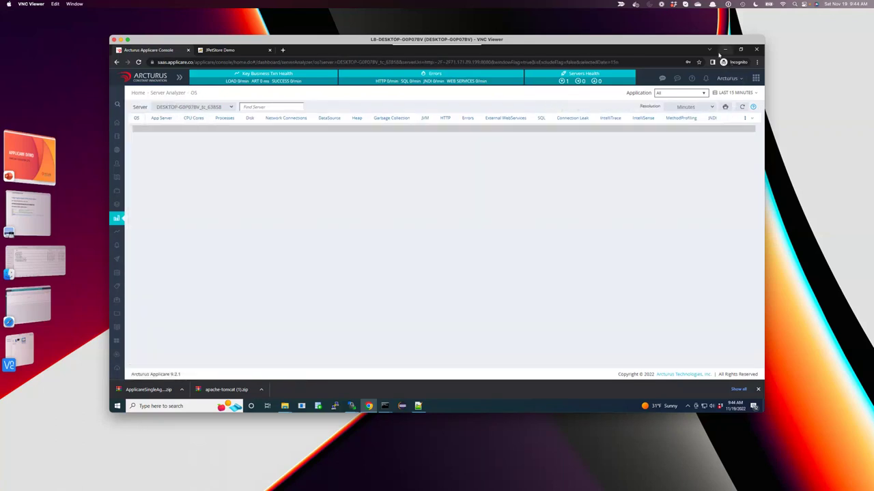
Stop Tomcat with Ctrl+C, clear the console, and restart it with startup.bat.
mouse_move(387, 406)
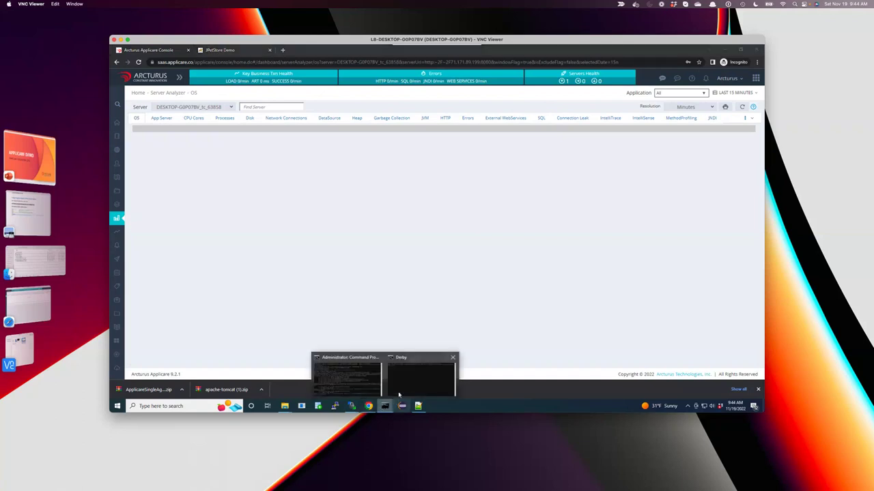
click(355, 382)
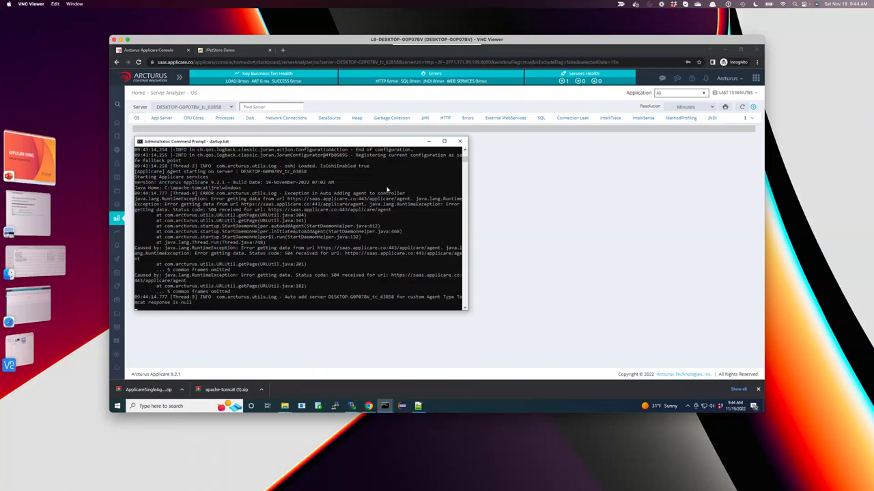
key(ctrl+c)
text(cls)
key(Return)
text(startup.bat)
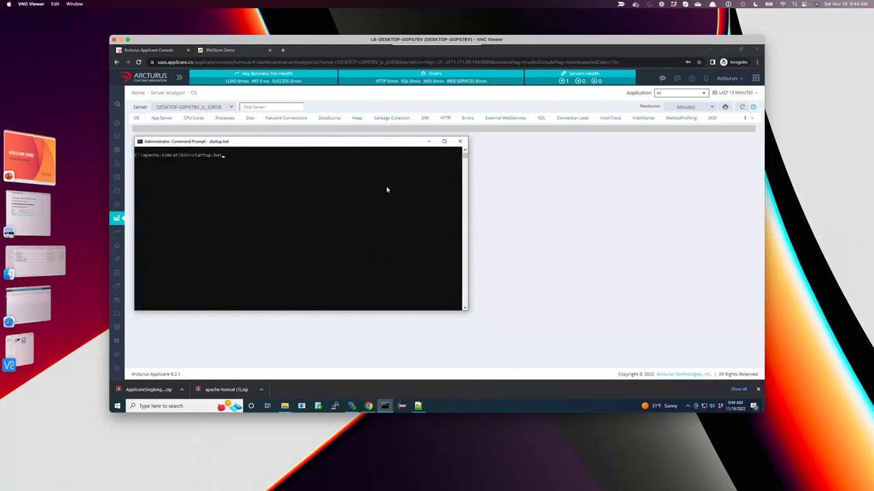
key(Return)
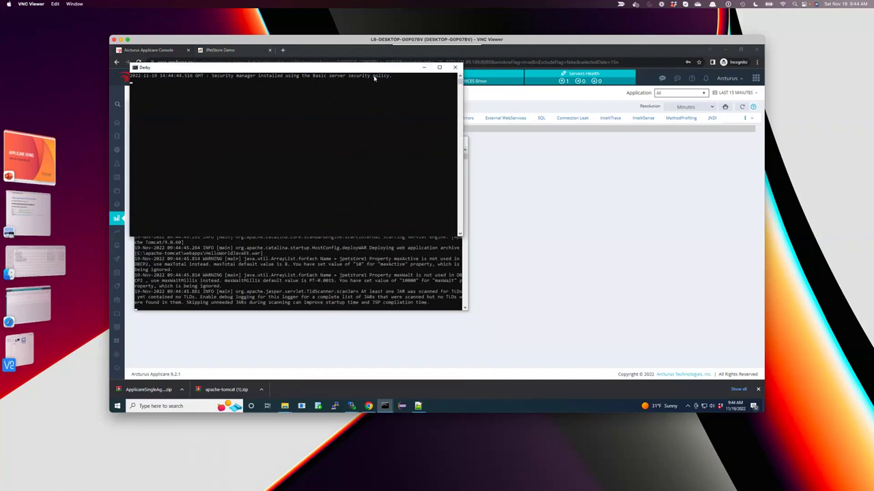
Move and minimize the Derby console, and reposition the Tomcat window.
drag(362, 69, 648, 184)
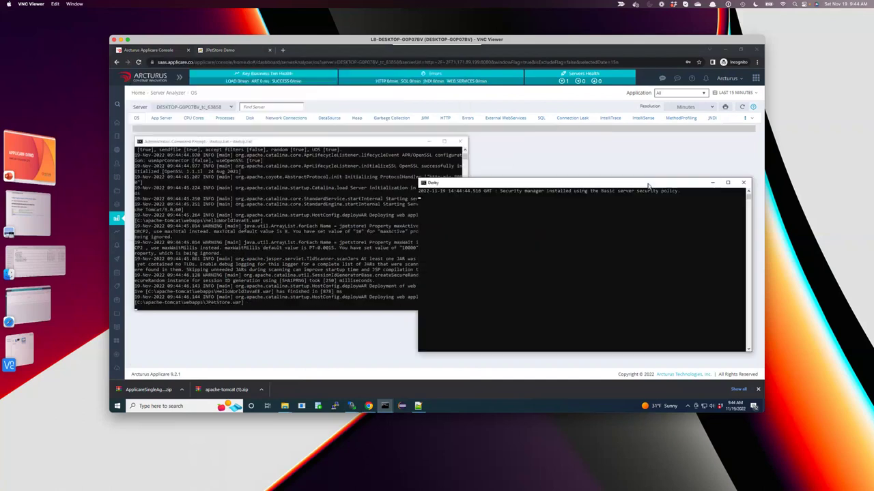
click(711, 183)
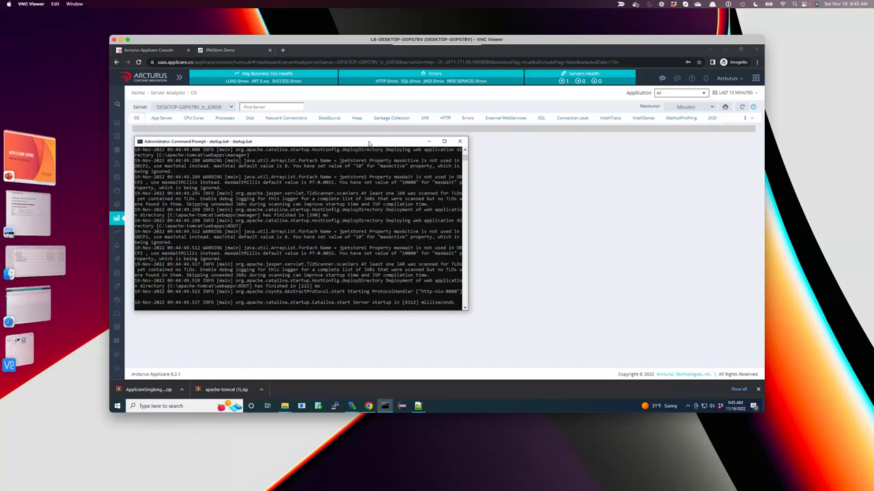
drag(368, 142, 396, 148)
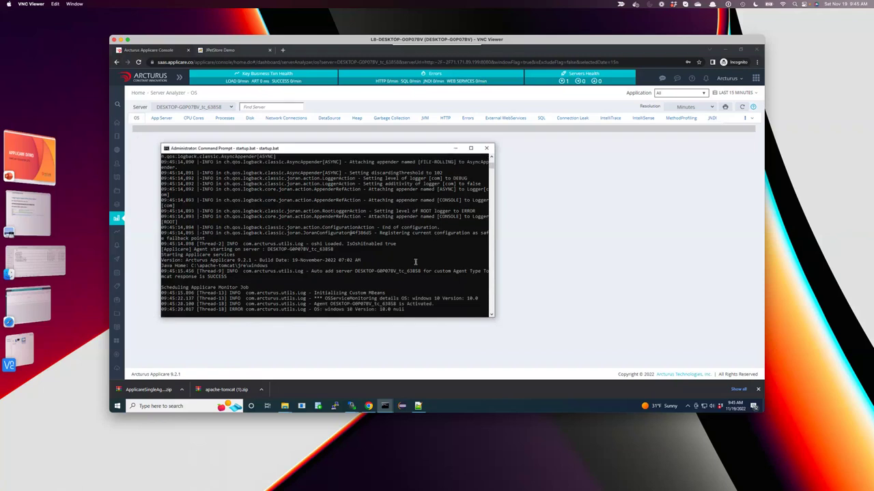
Hide the Command Prompt, check App Server and OS metrics, then open Server Availability for DESKTOP-G0P07BV_tc_63858.
click(455, 147)
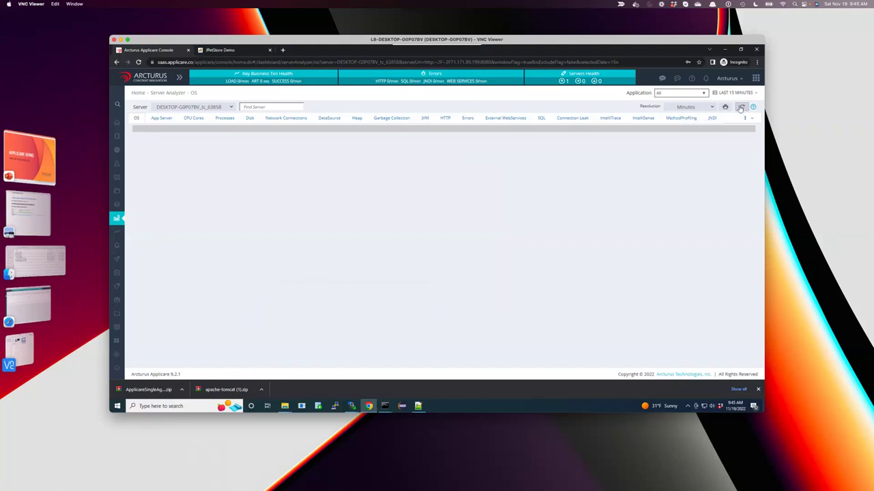
click(164, 119)
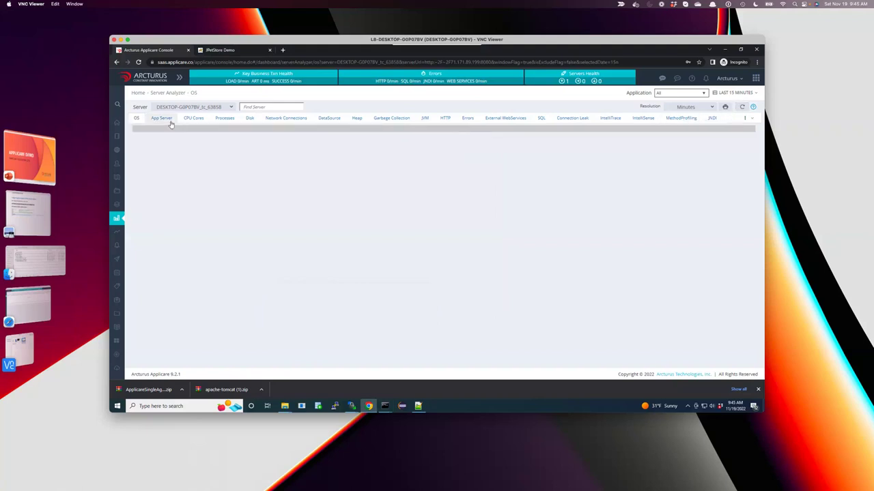
click(137, 118)
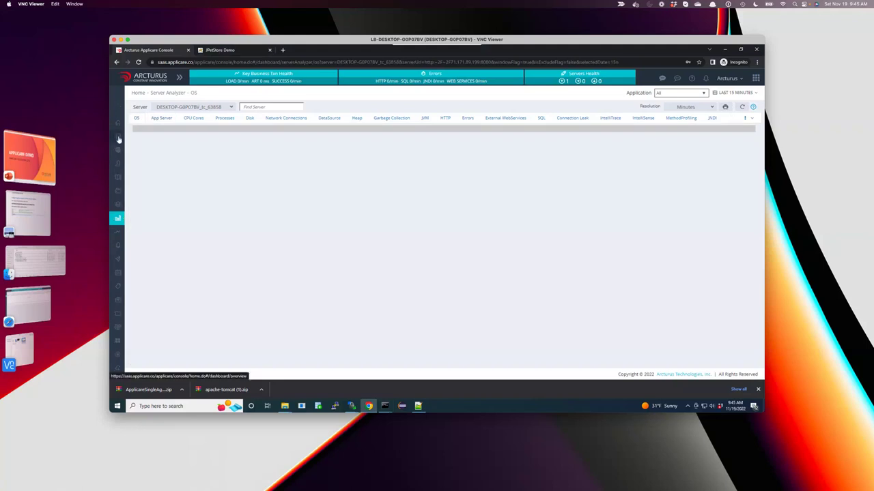
click(119, 139)
click(133, 125)
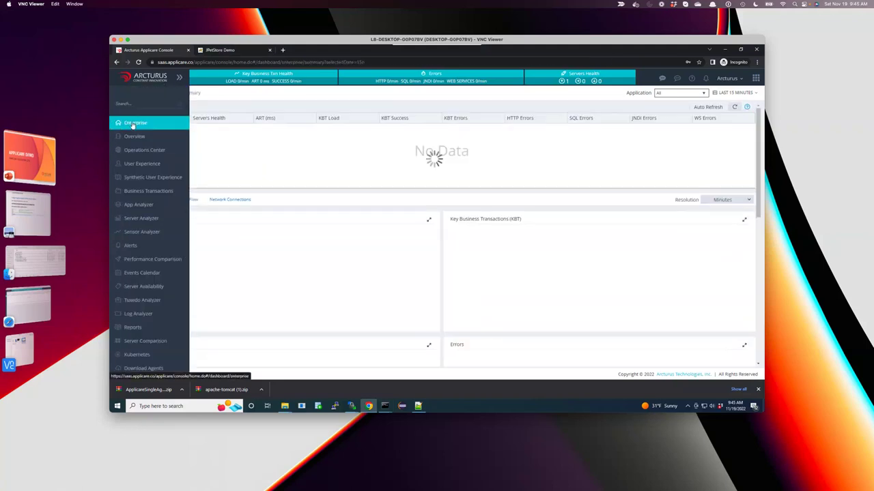
click(145, 288)
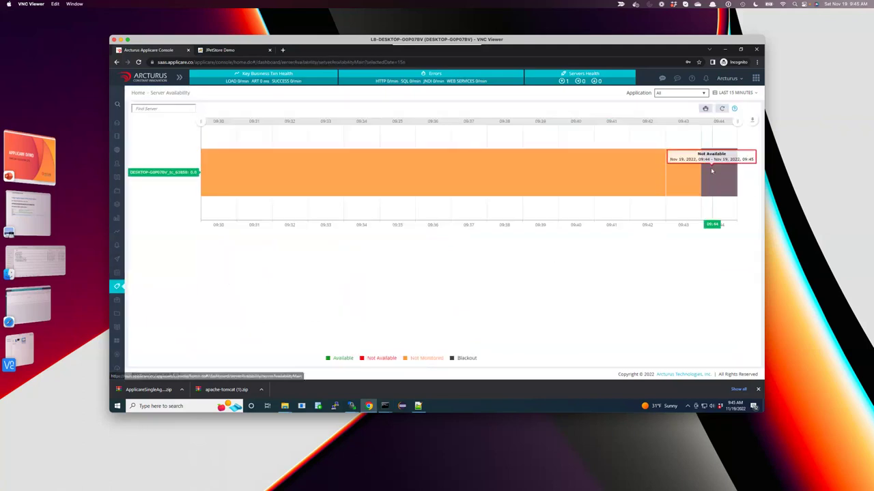
Read the timeline statuses (Not Monitoring until 09:44, Not Available 09:44–09:45) and close the download bar.
mouse_move(685, 173)
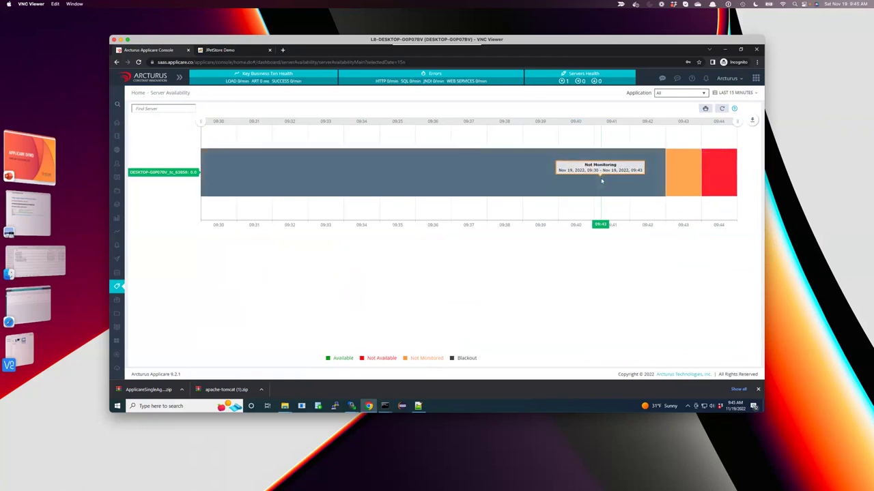
mouse_move(708, 182)
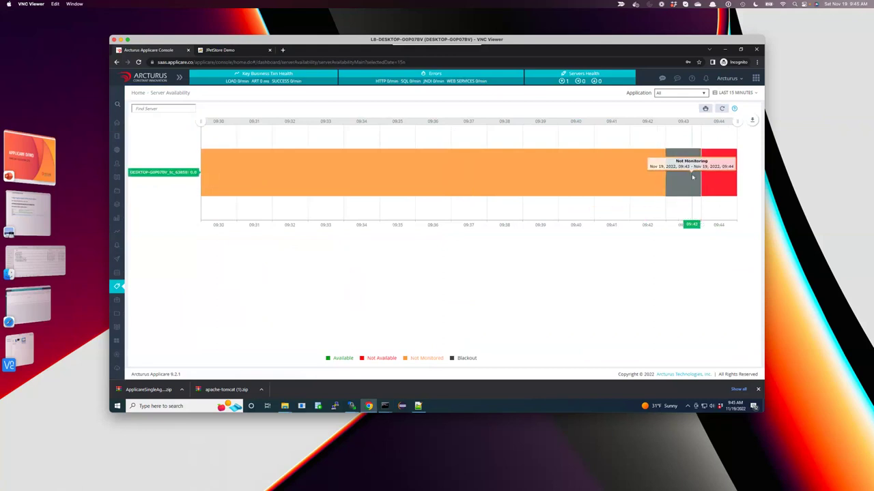
mouse_move(660, 180)
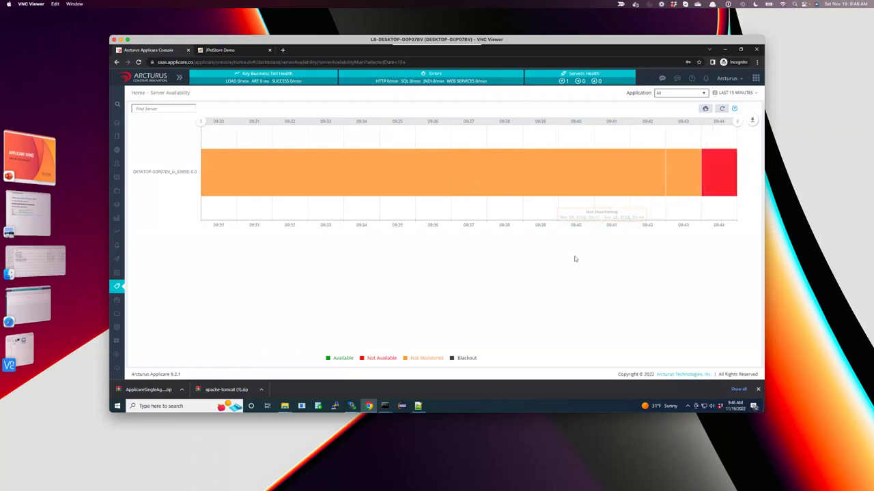
click(757, 389)
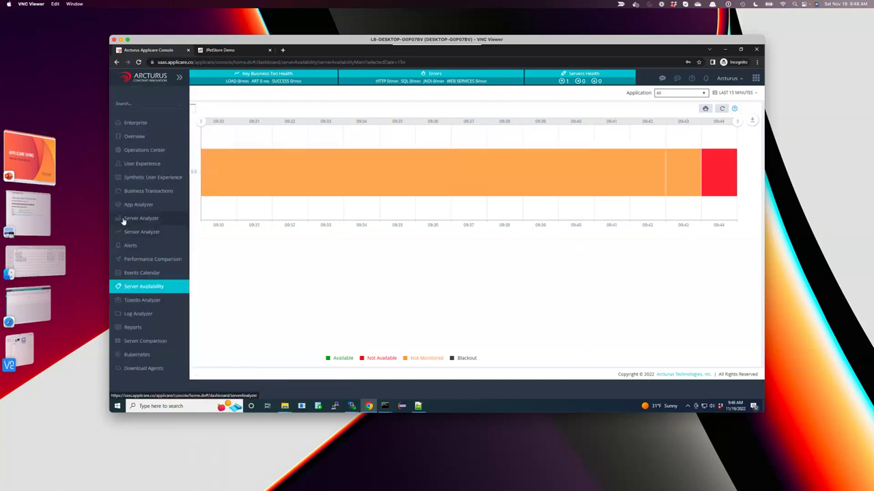
Switch from the remote desktop to the Safari Applicare console and reload it.
click(136, 219)
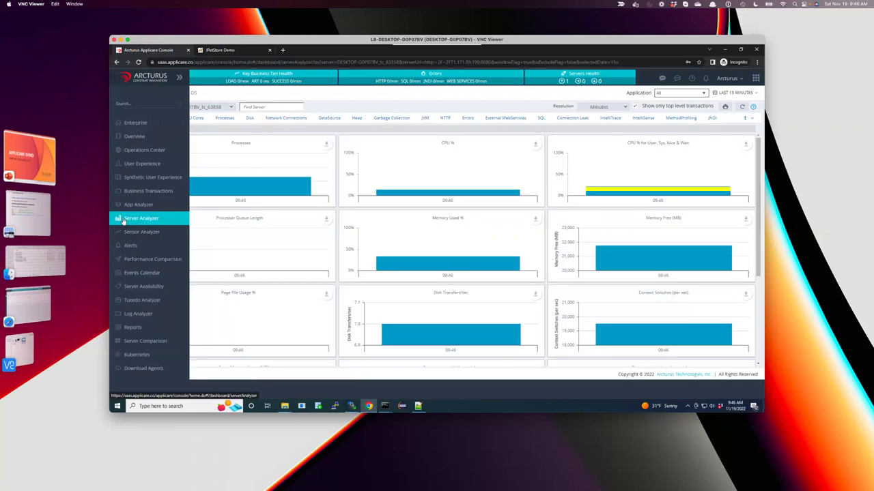
click(120, 40)
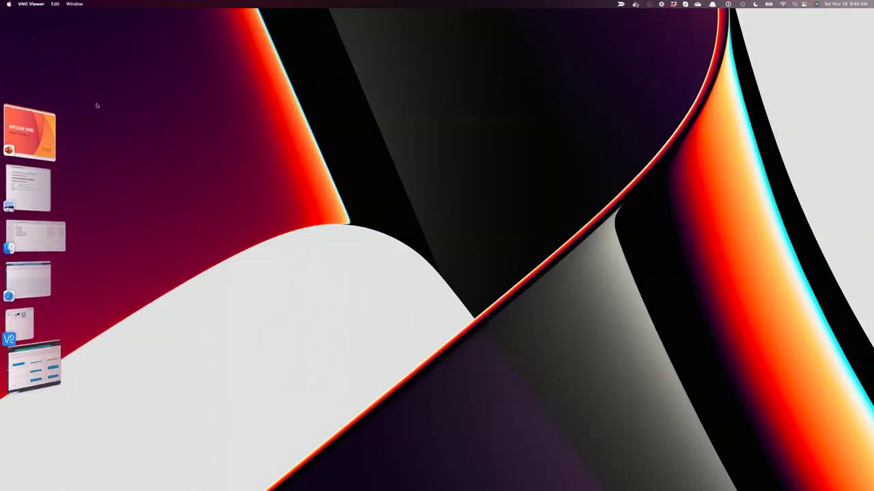
click(29, 288)
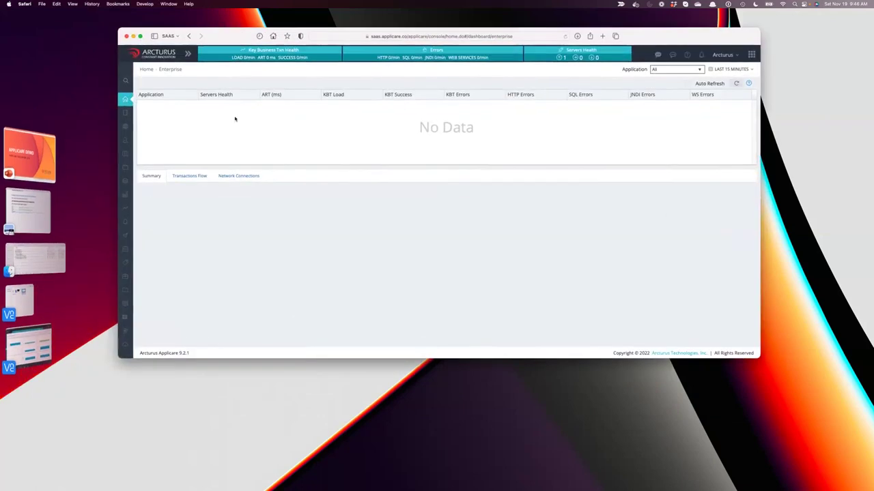
click(565, 36)
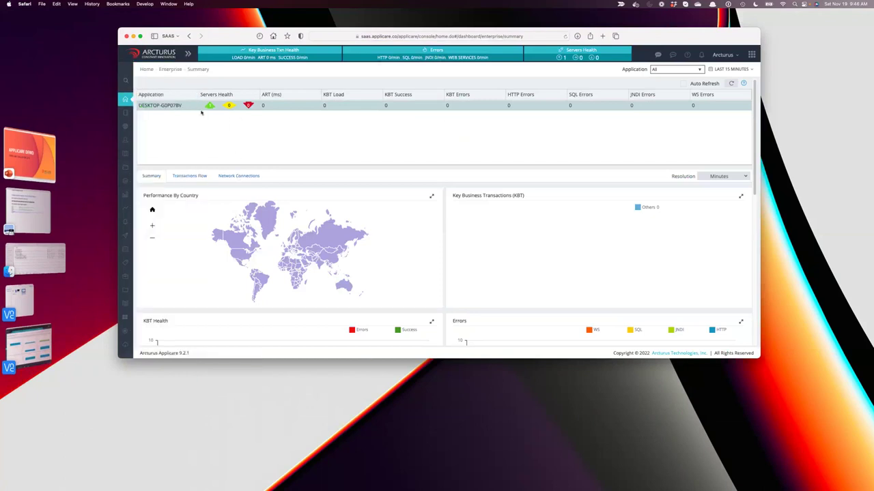
In Server Analyzer, view the App Server, CPU Cores and OS metric charts.
click(127, 198)
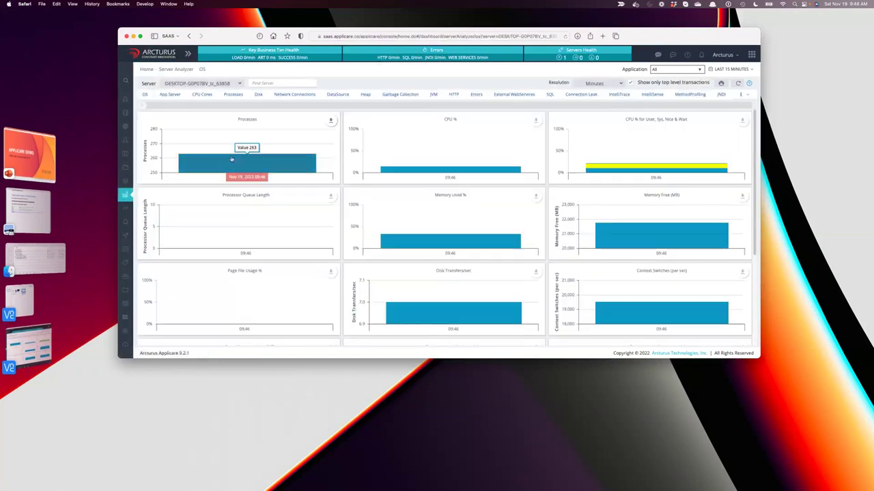
click(169, 96)
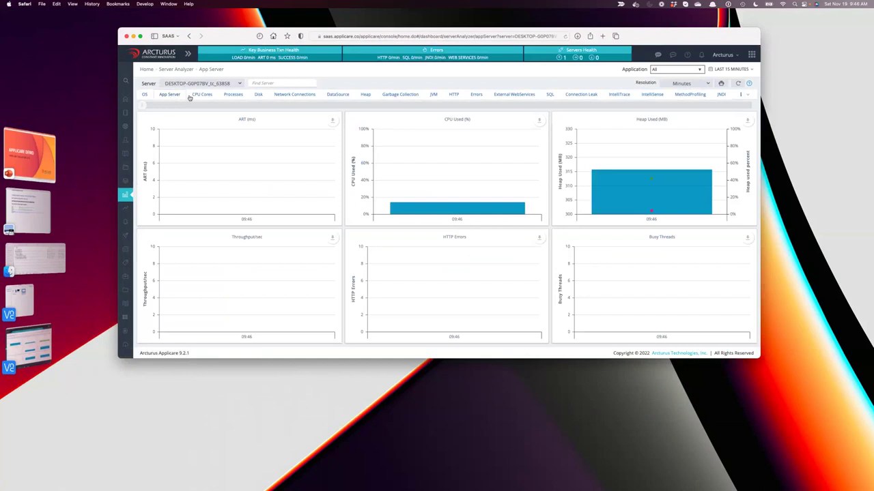
click(202, 96)
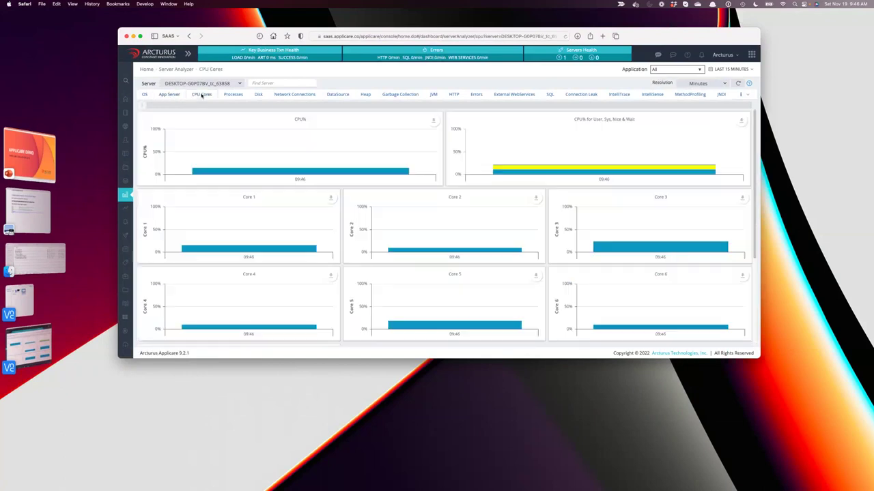
click(144, 94)
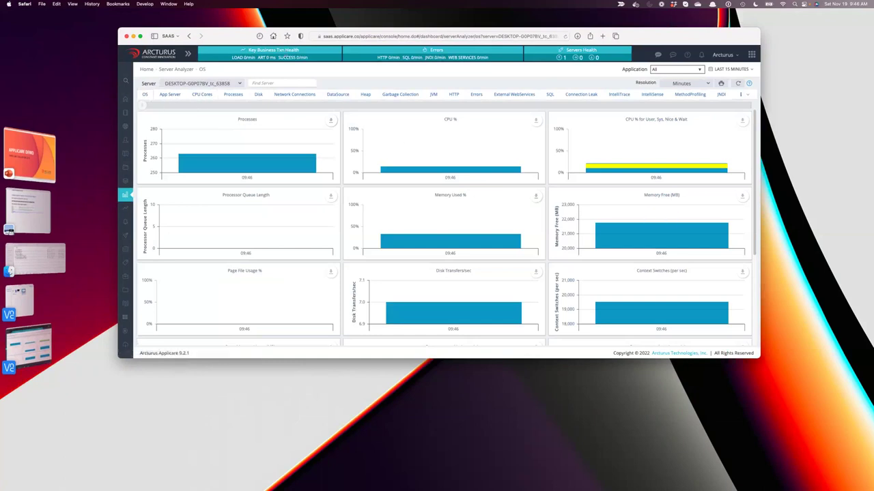
mouse_move(652, 244)
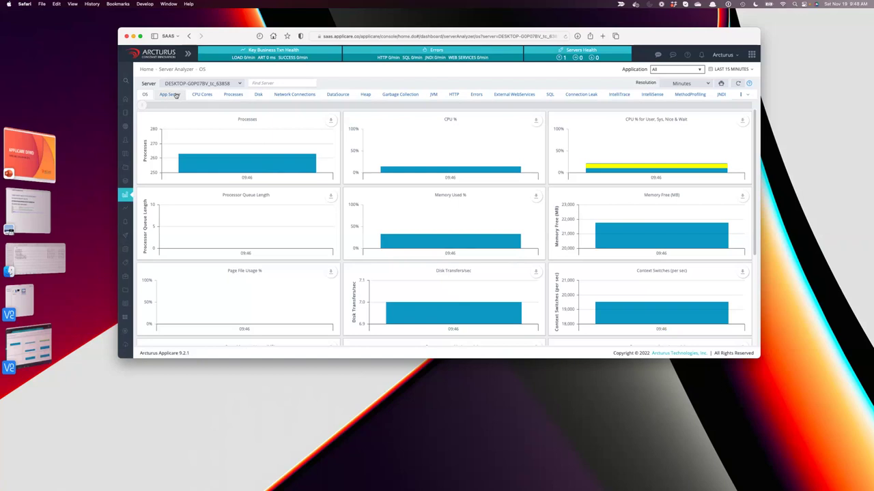
Review the App Server, Network Connections, DataSource and Heap charts, then return to Enterprise Summary.
click(175, 96)
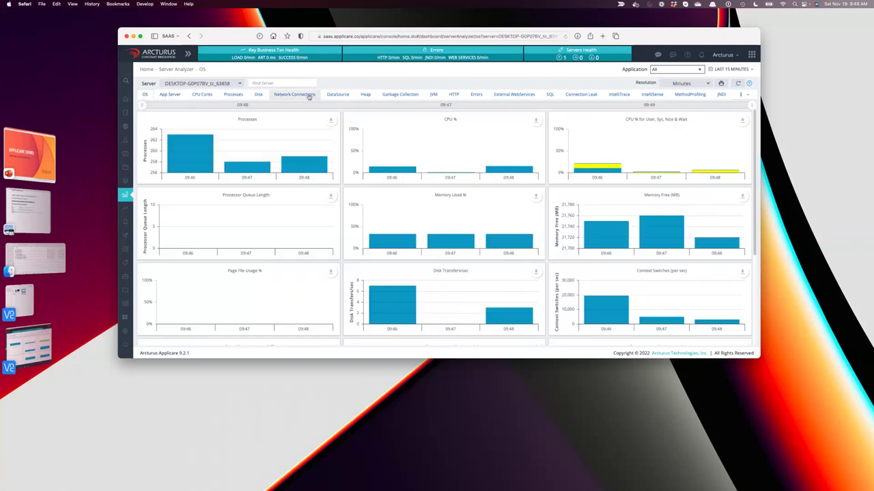
click(309, 96)
click(336, 96)
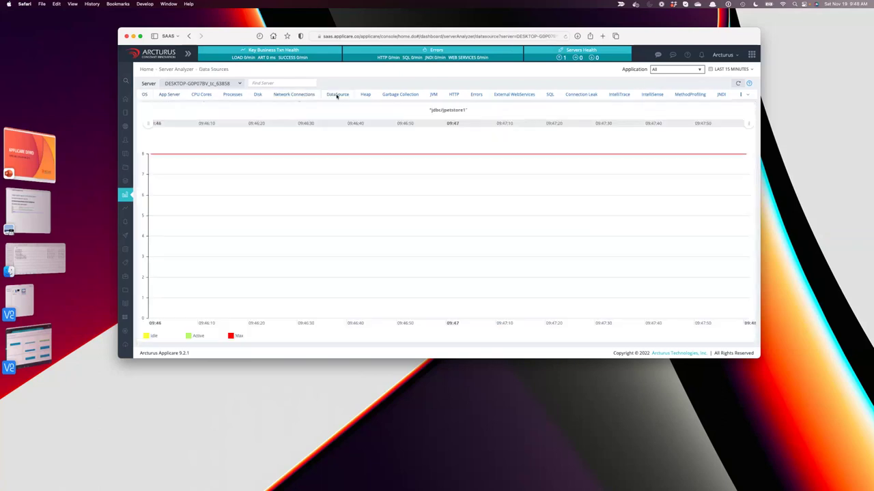
click(363, 95)
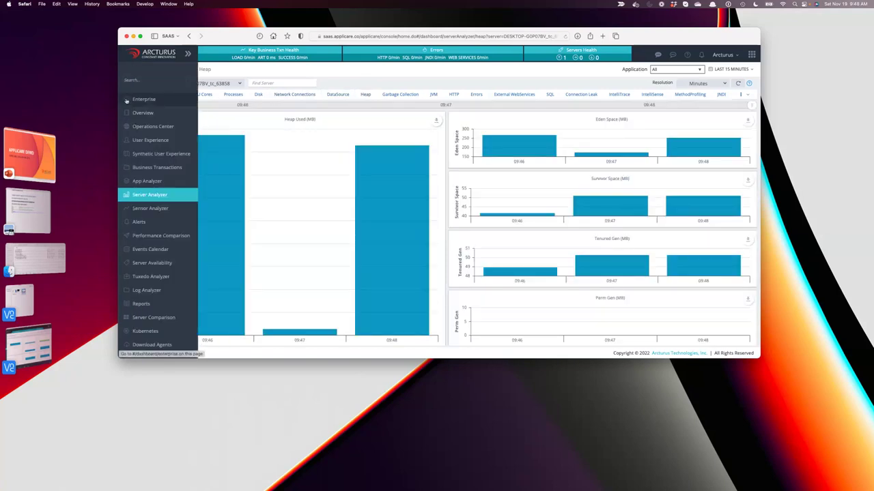
click(135, 101)
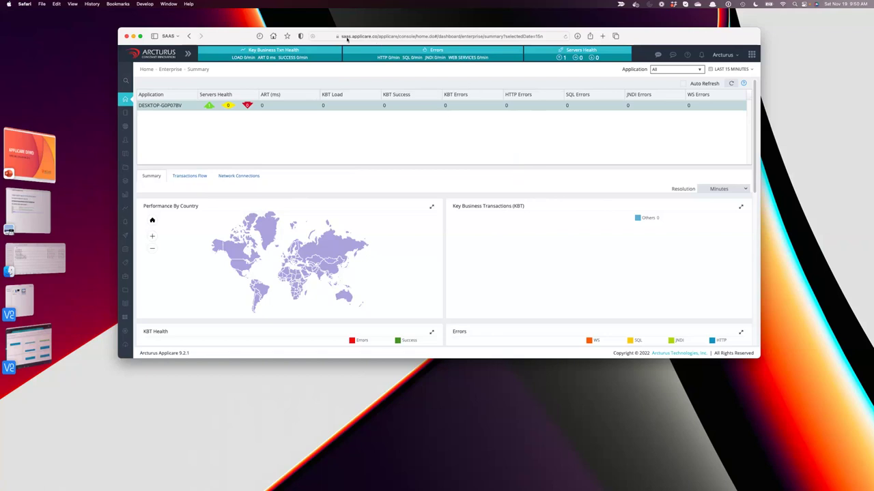
click(375, 36)
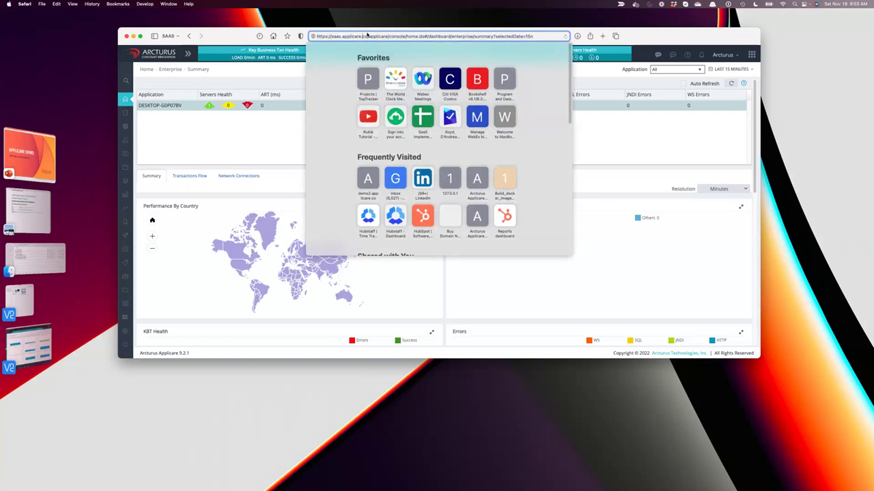
click(369, 36)
drag(369, 37, 333, 33)
right_click(343, 36)
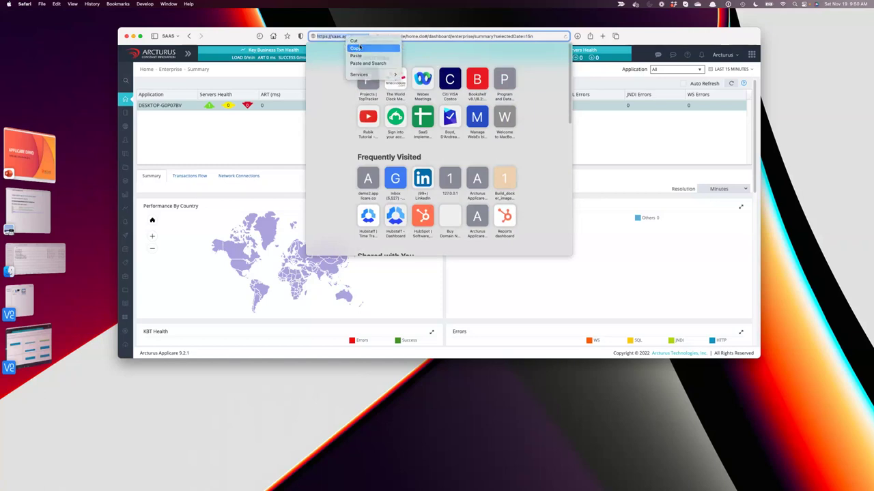
click(369, 74)
key(Escape)
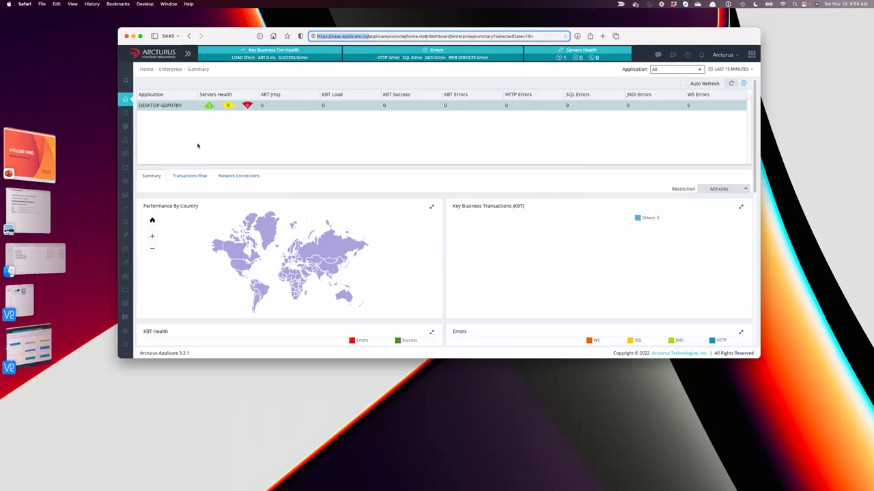
Open 192.168.1.21/JPetStore in a new Safari tab, then bring VNC Viewer forward.
click(602, 35)
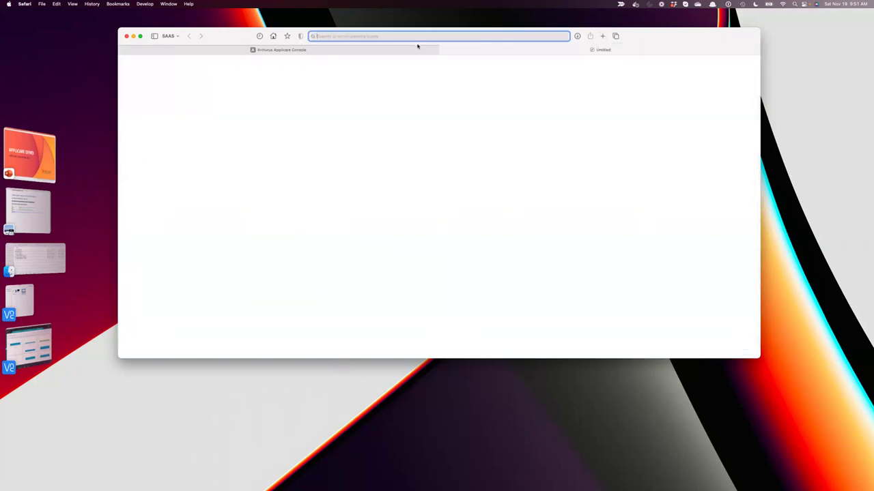
text(1)
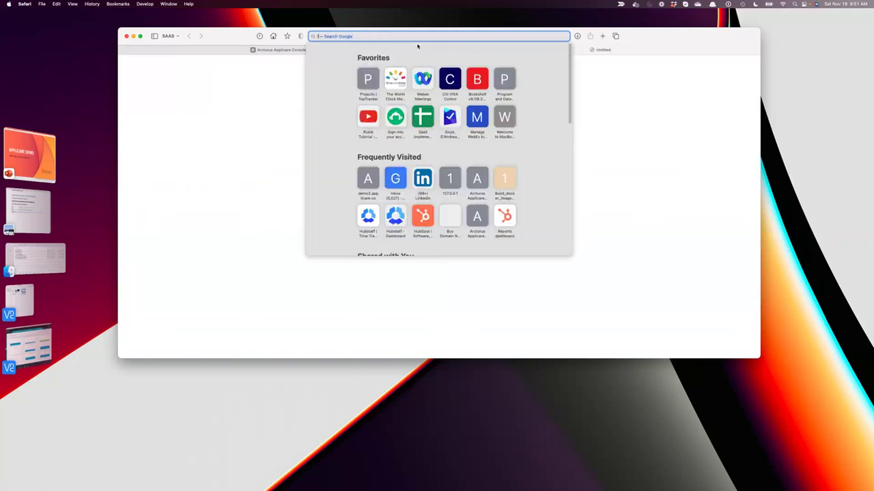
text(92.168.1.21)
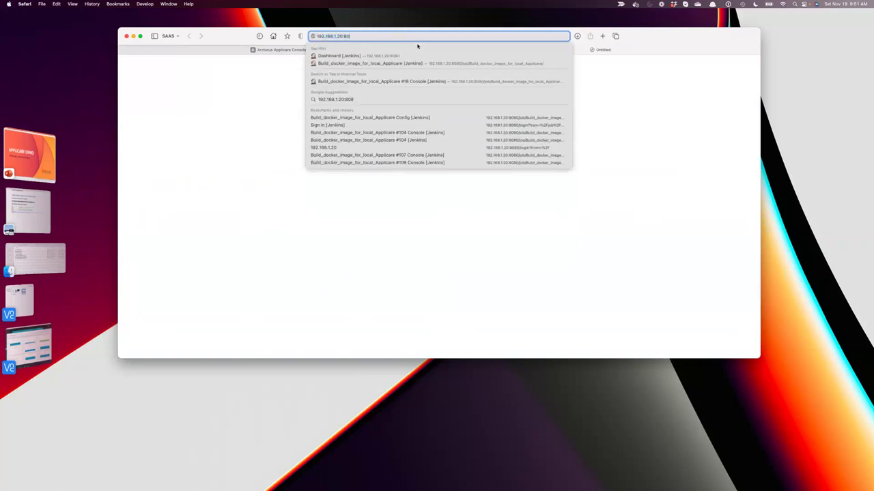
key(Return)
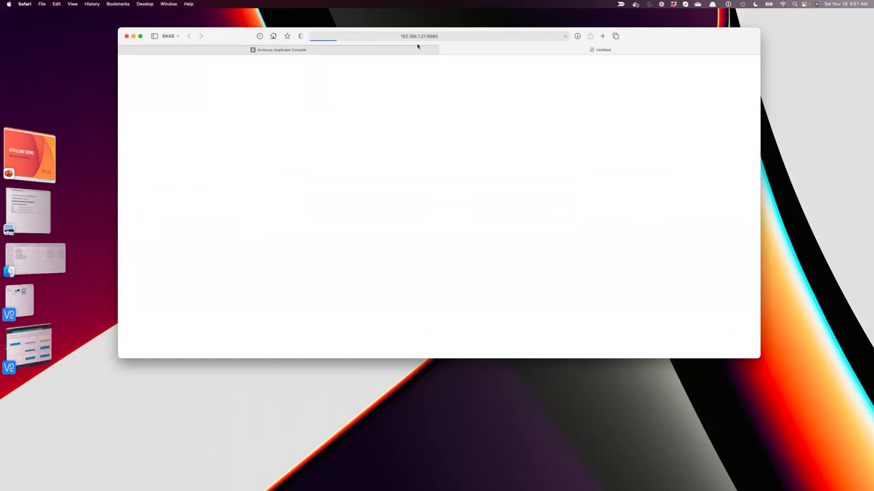
click(484, 34)
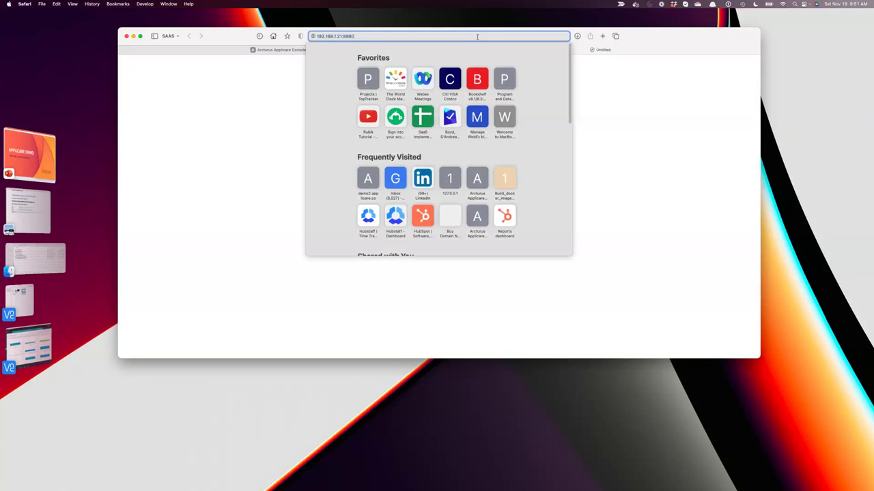
text(/JPetStore)
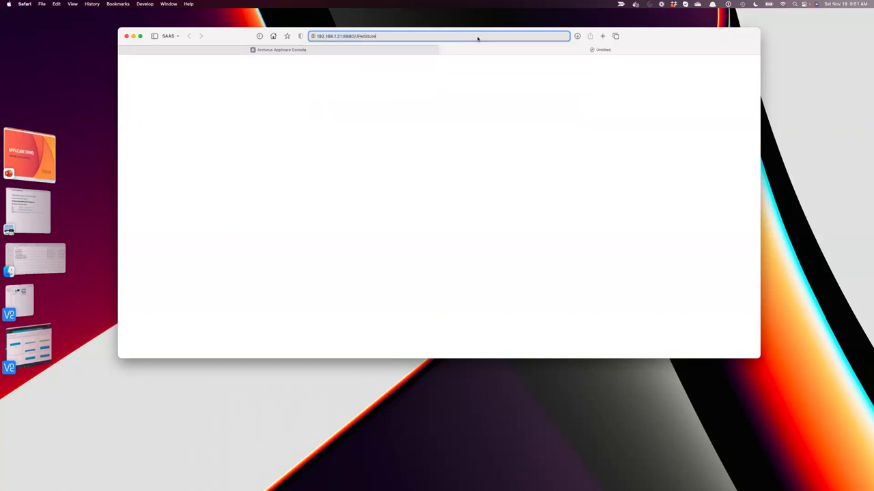
key(Return)
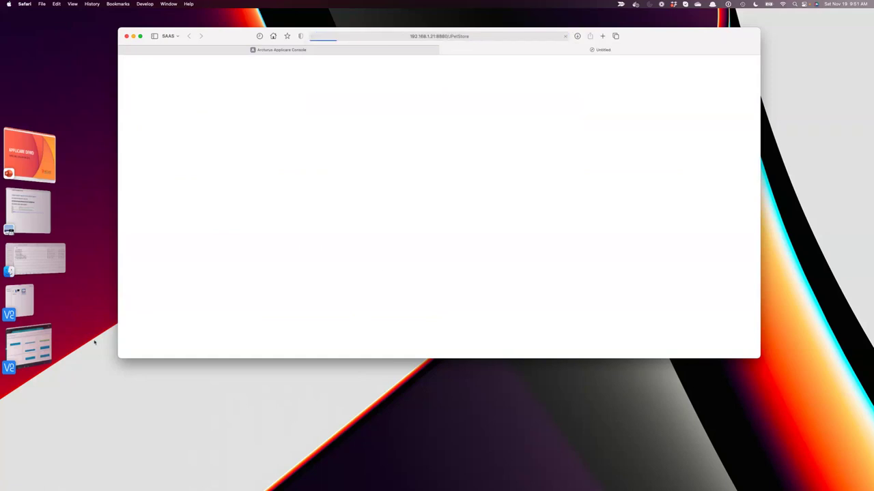
click(29, 348)
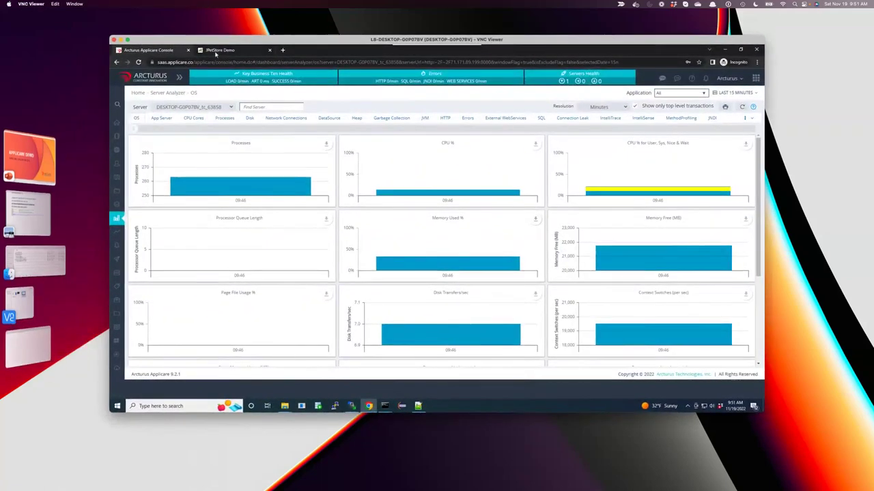
In the remote JPetStore tab, browse Fish, FI-SW-01 and EST-1 Large Angelfish ($16.50), then return to Safari.
click(217, 51)
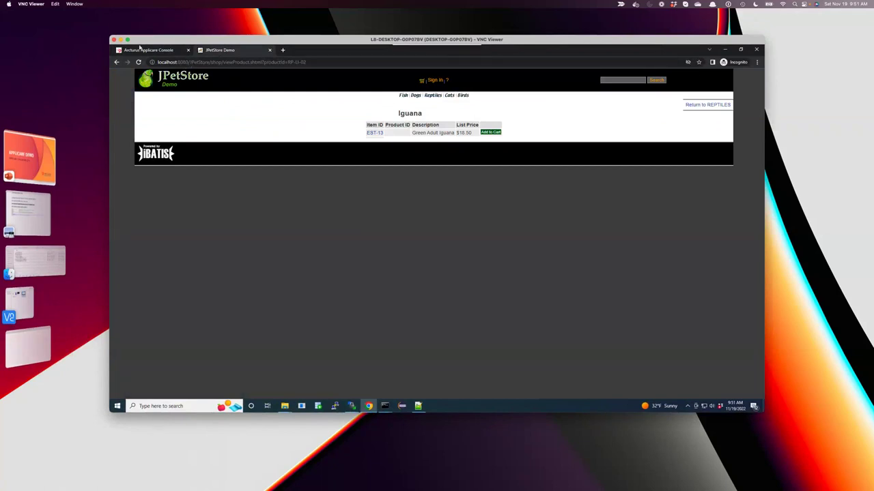
click(150, 87)
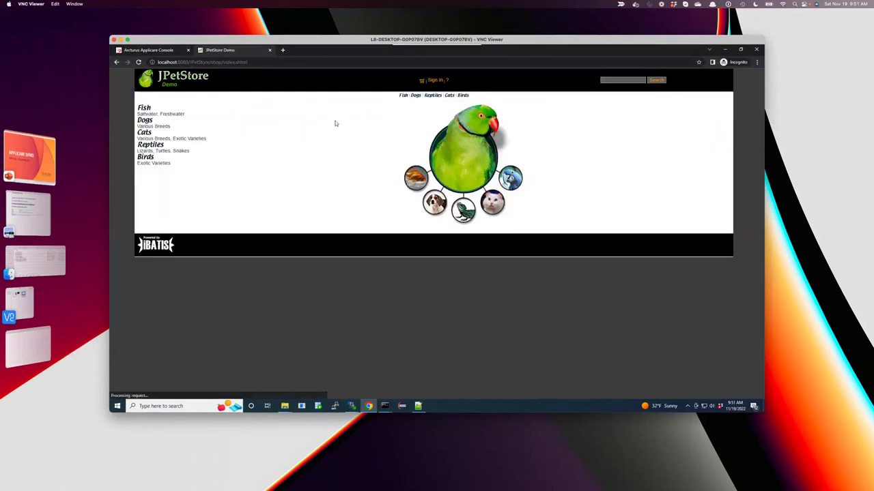
click(382, 155)
click(421, 132)
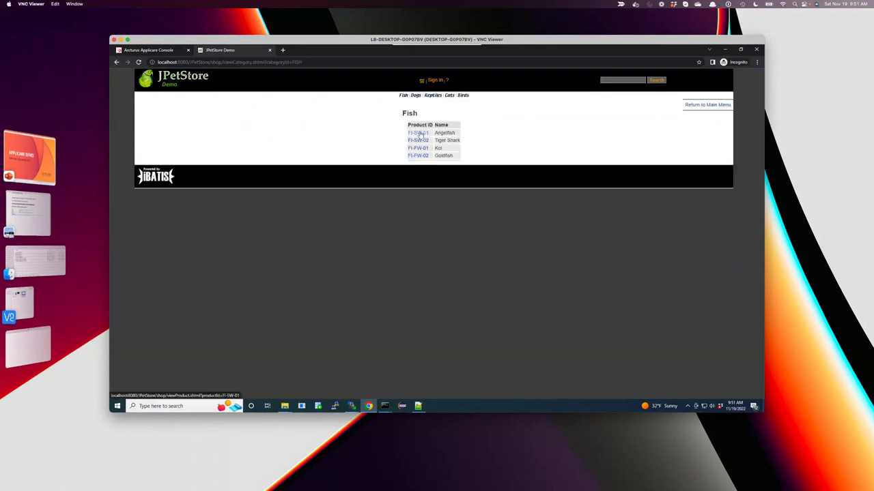
click(378, 133)
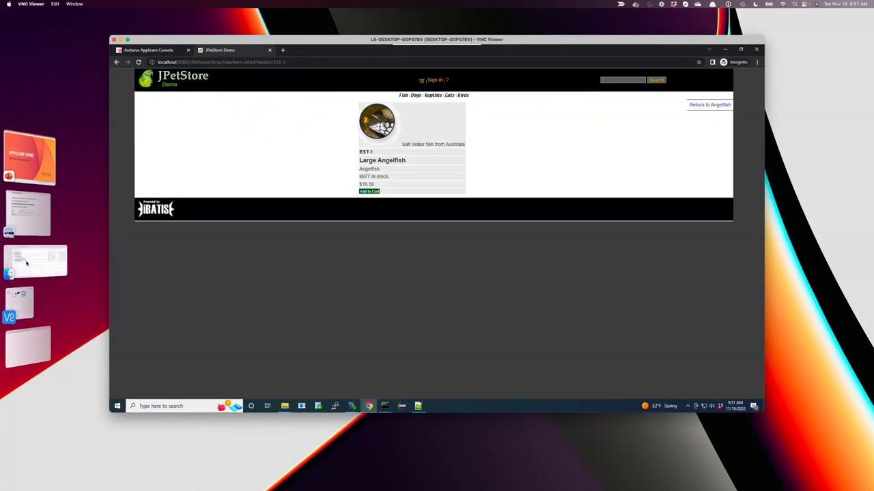
click(24, 213)
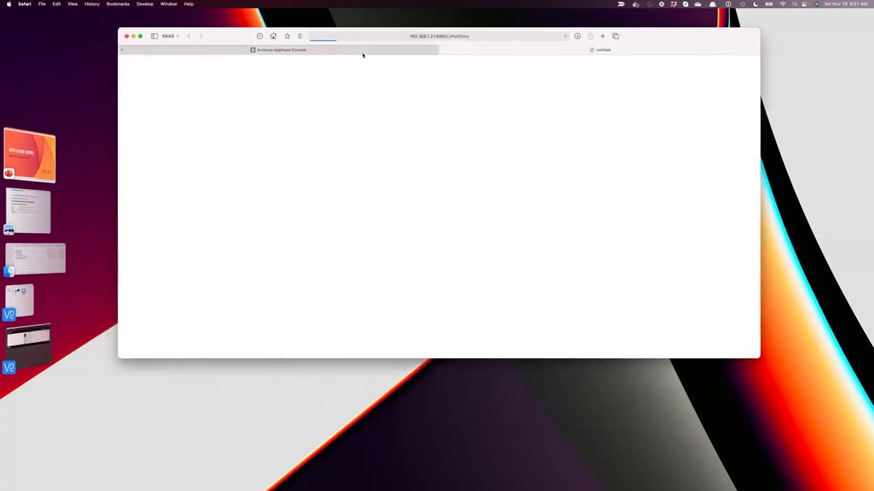
Correct the port number in the JPetStore address and load the store.
click(453, 36)
click(349, 38)
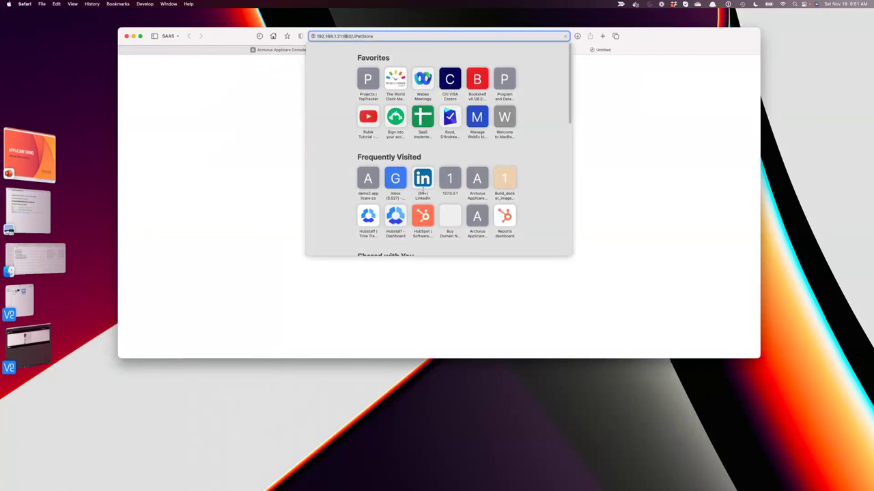
key(Return)
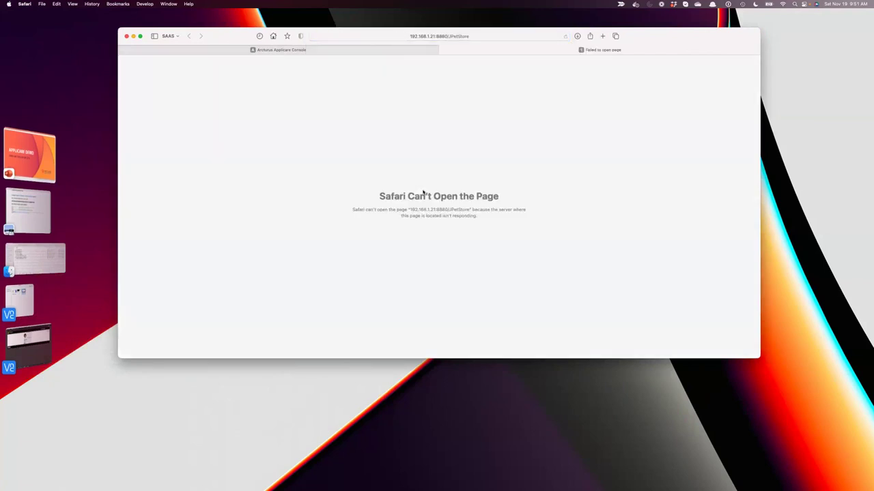
click(443, 36)
click(348, 36)
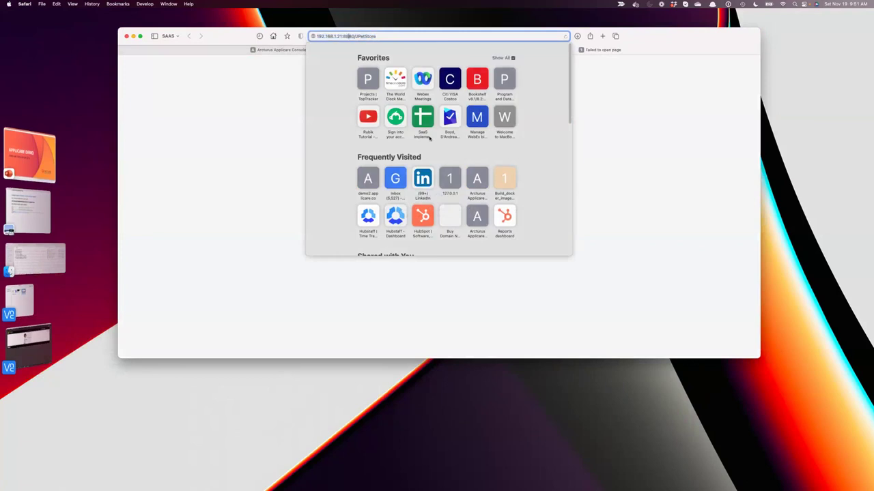
key(BackSpace)
text(0)
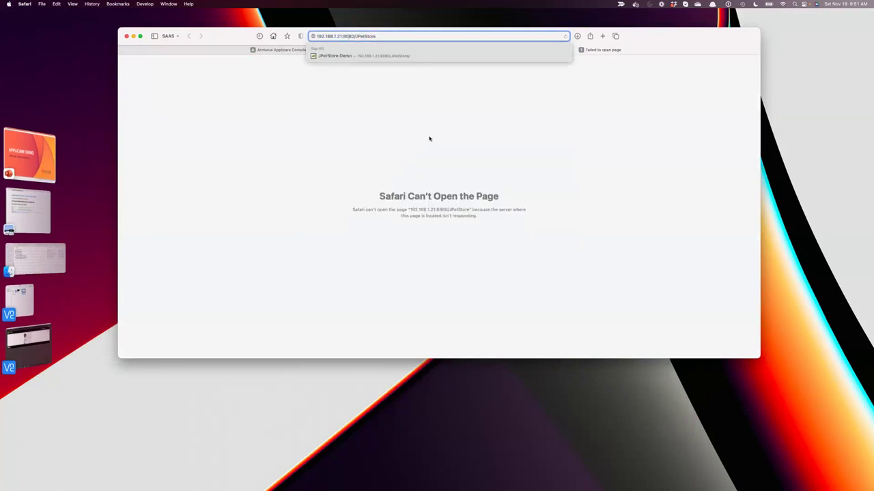
key(Return)
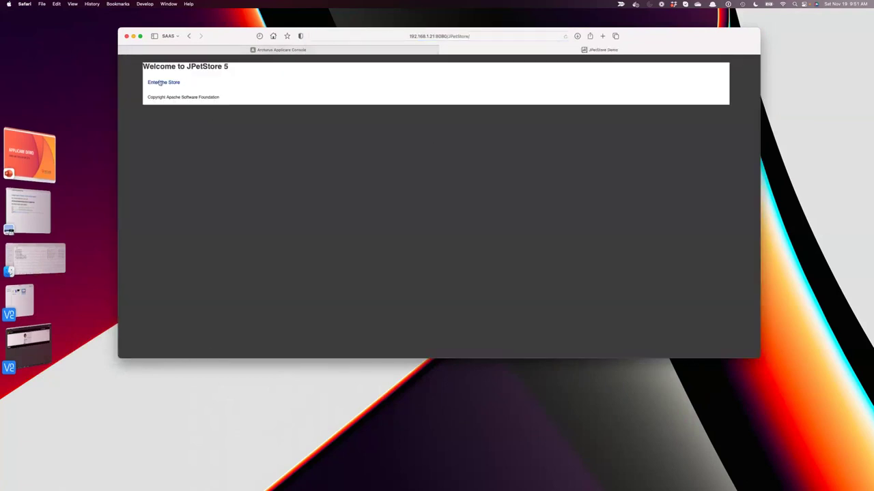
Browse Fish, FI-SW-01 and EST-1 Large Angelfish, back to Fish, then return to Applicare Console.
click(159, 83)
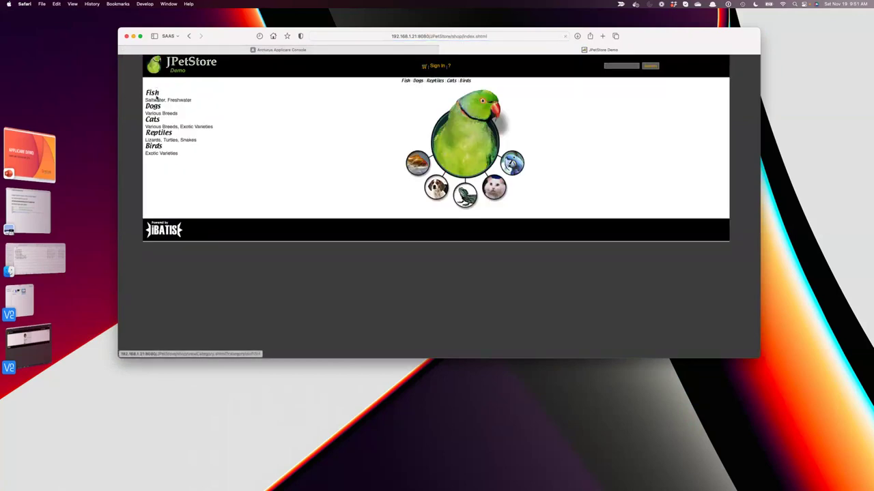
click(156, 98)
click(415, 119)
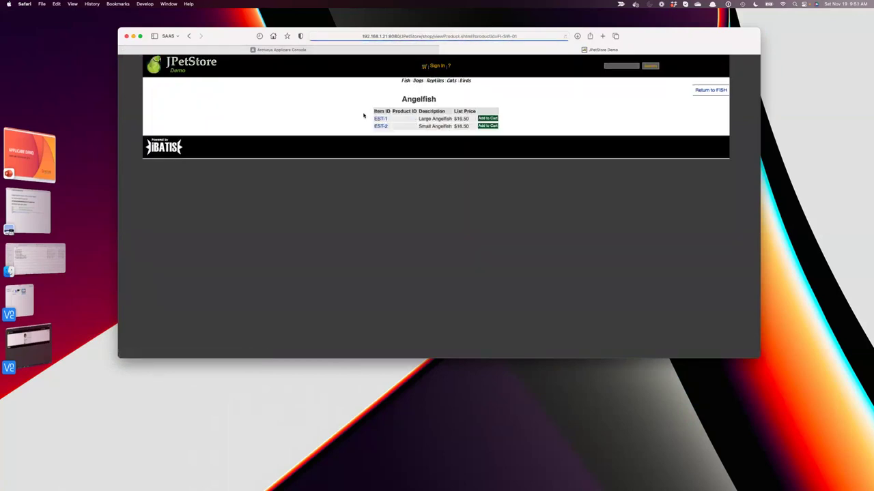
click(381, 120)
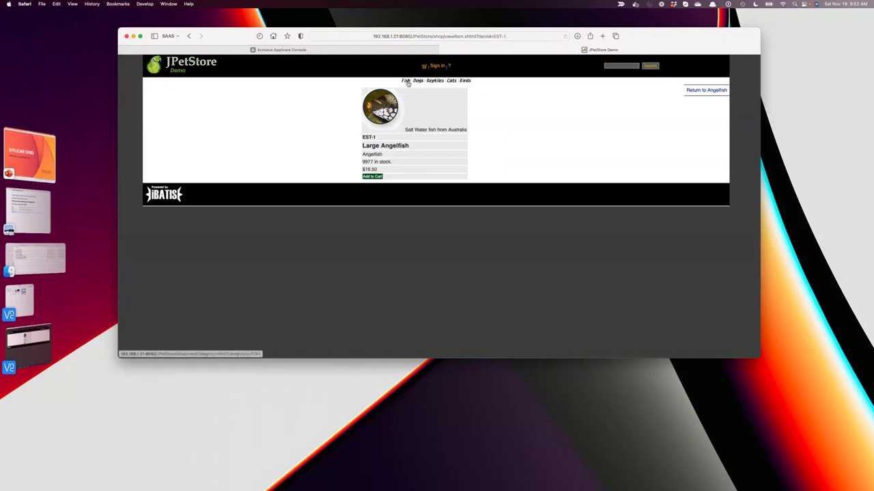
click(408, 82)
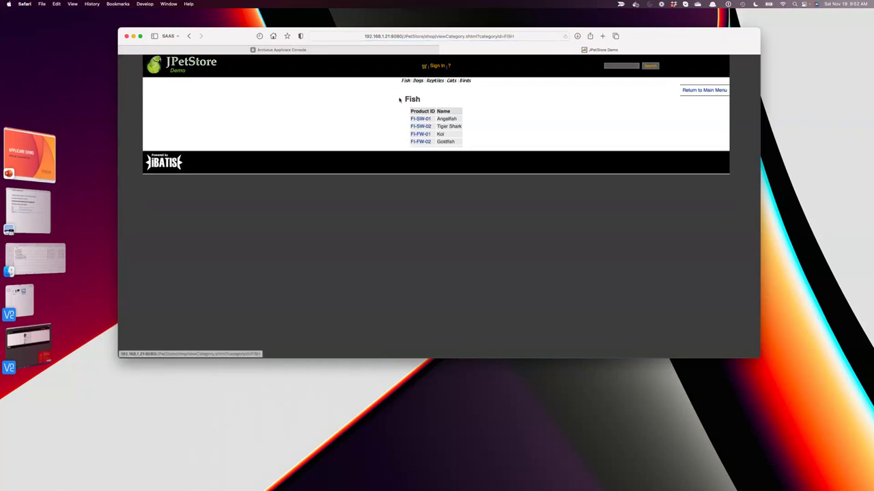
click(264, 51)
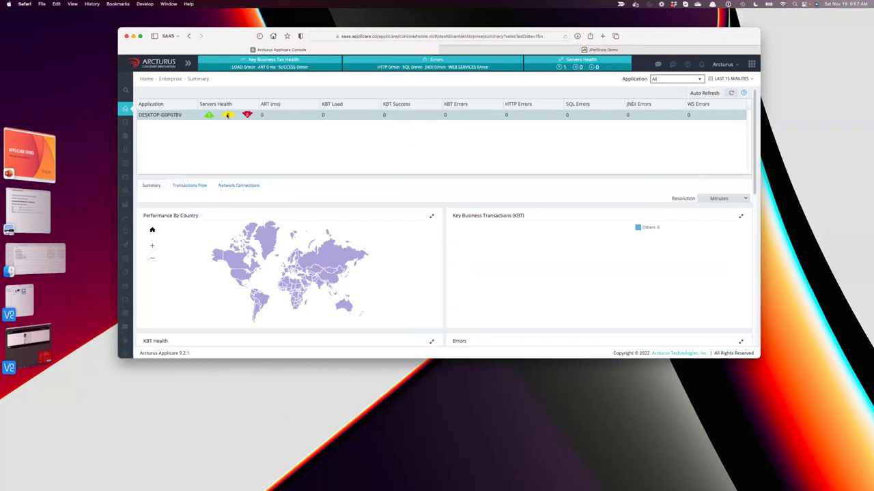
Open Top Business Transactions and refresh twice (still No Data), then return to the JPetStore tab.
mouse_move(127, 177)
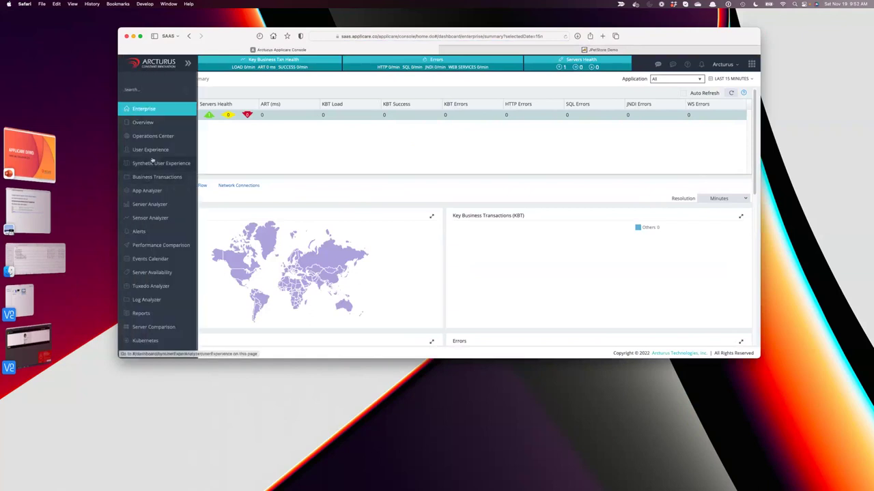
click(148, 179)
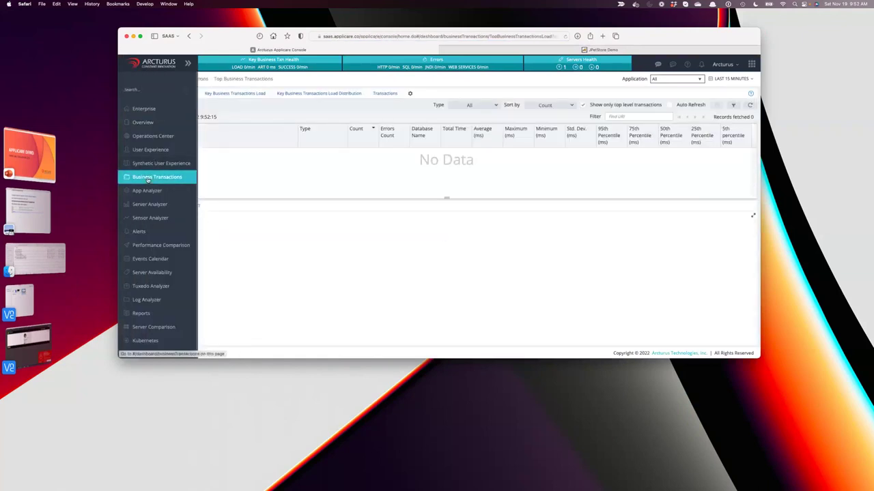
click(750, 105)
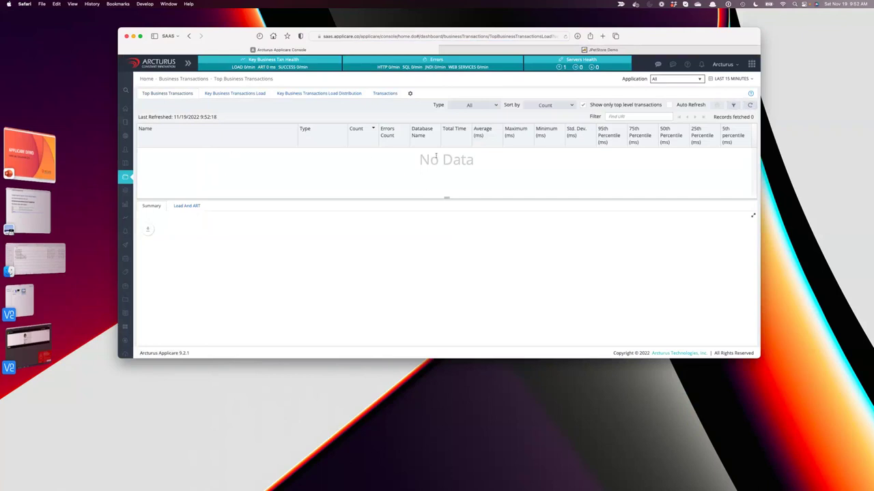
click(751, 105)
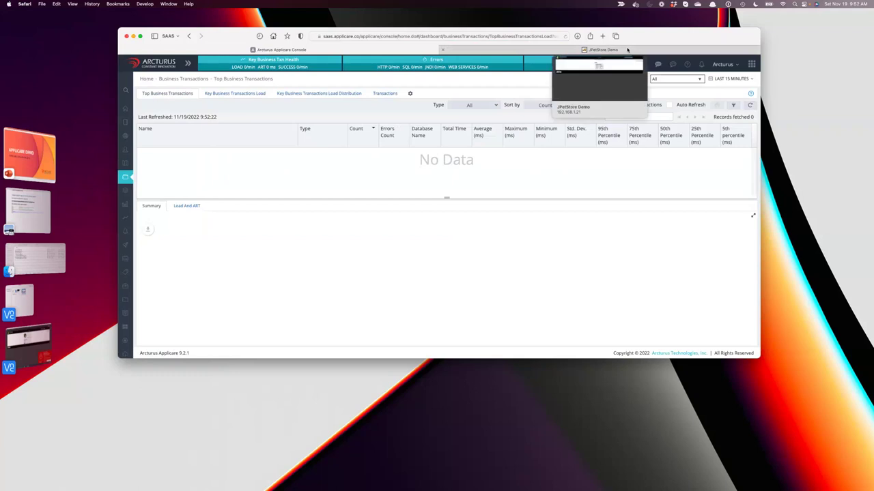
click(628, 49)
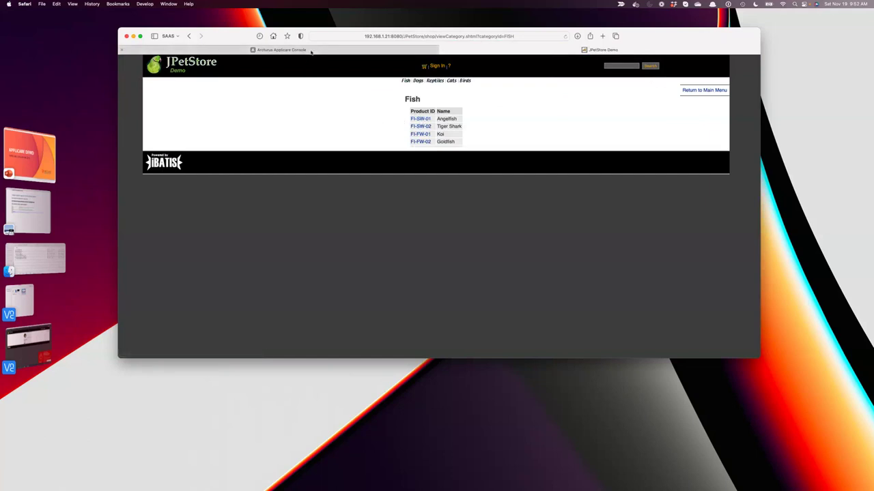
Revisit the Angelfish (FI-SW-01) and EST-1 Large Angelfish pages, then return to Applicare's Top Business Transactions.
mouse_move(311, 52)
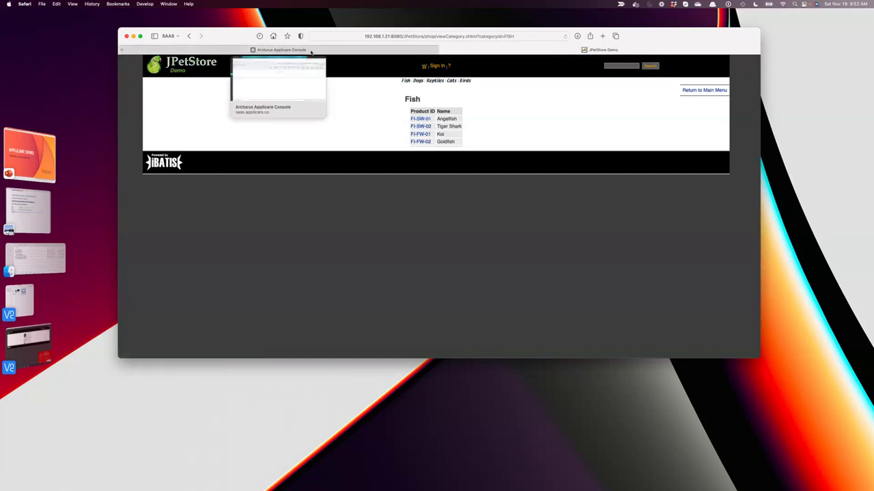
click(413, 120)
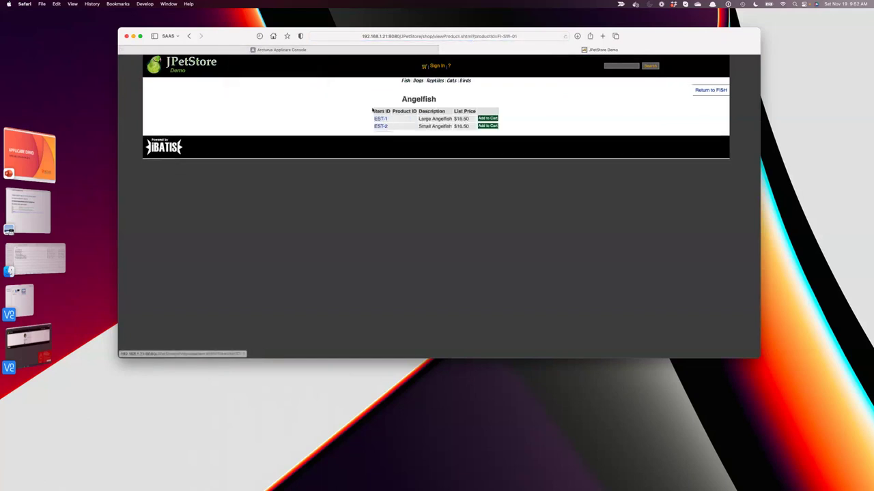
click(380, 119)
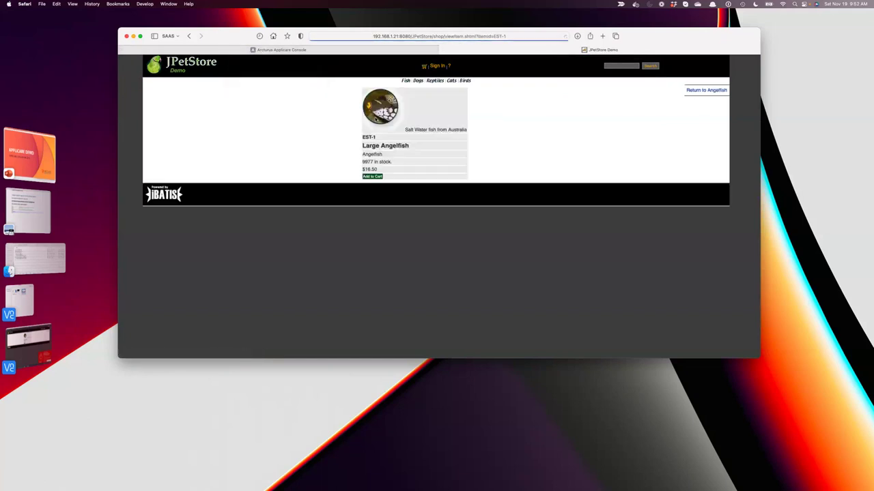
click(352, 52)
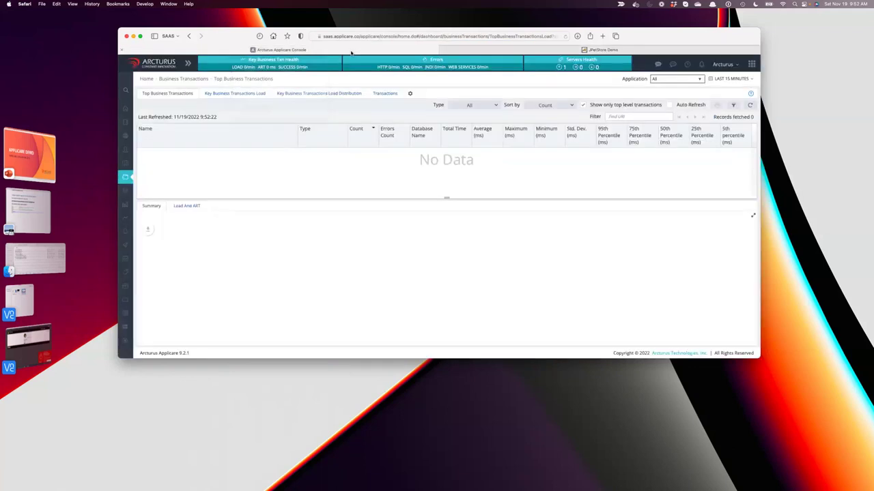
Refresh Top Business Transactions until 12 transactions and the time-distribution pie chart appear.
click(750, 106)
click(750, 105)
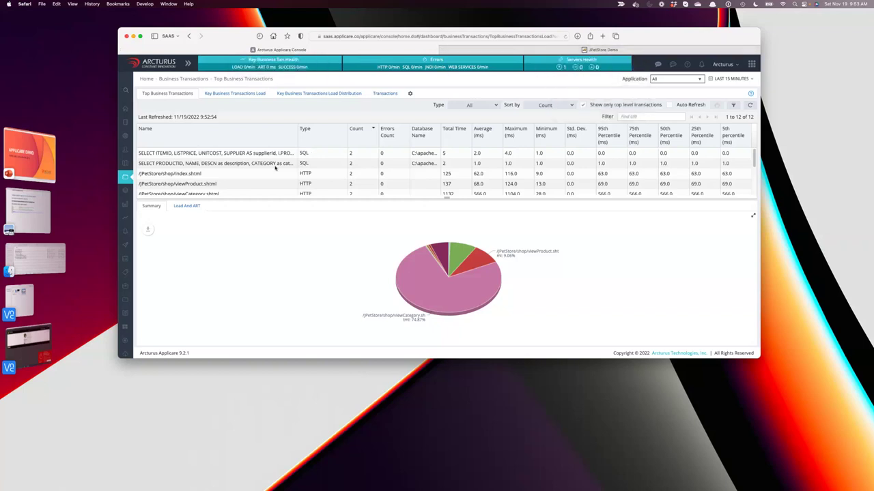
View Load and ART charts for viewProduct.shtml and viewCategory.shtml, briefly checking transaction definitions settings.
click(232, 184)
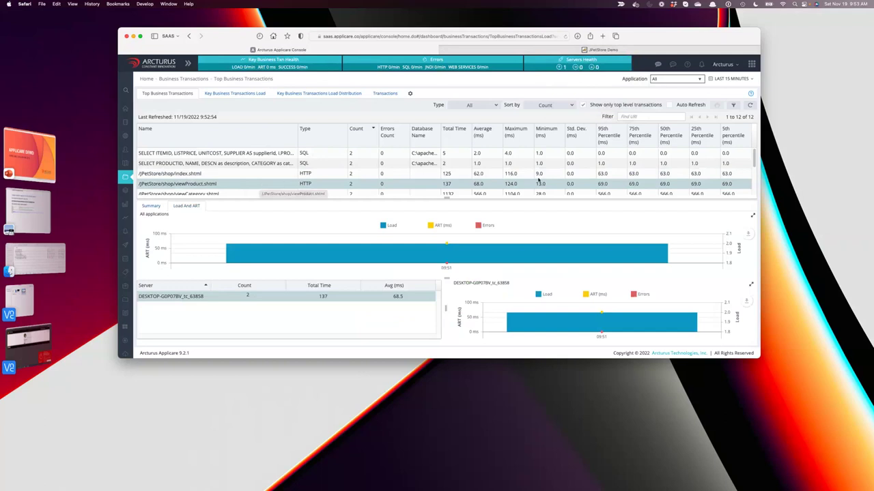
scroll(345, 183, down, 2)
click(327, 174)
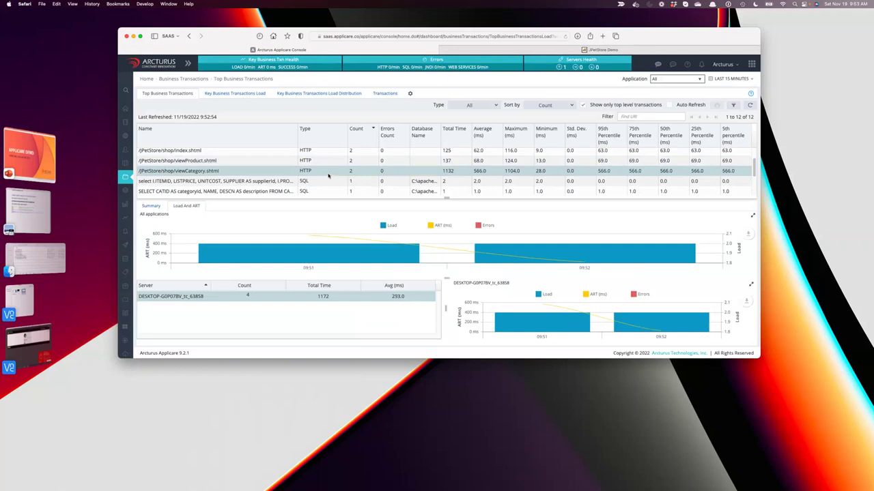
click(412, 95)
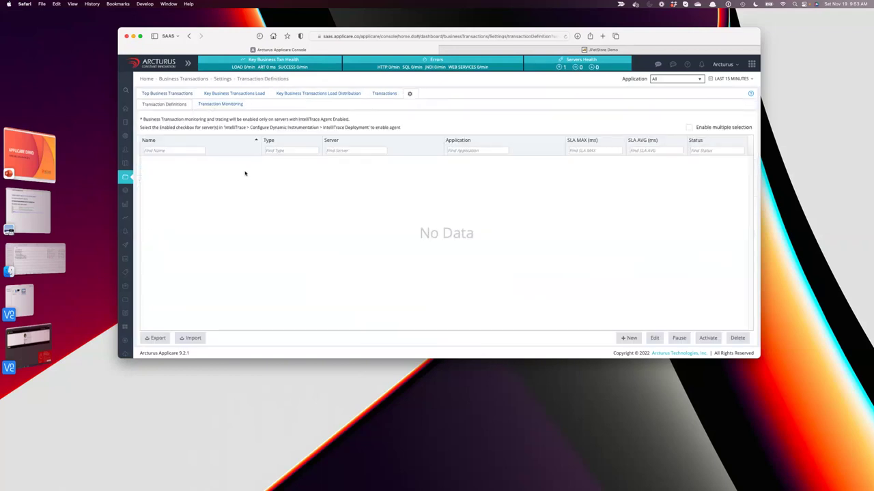
click(158, 94)
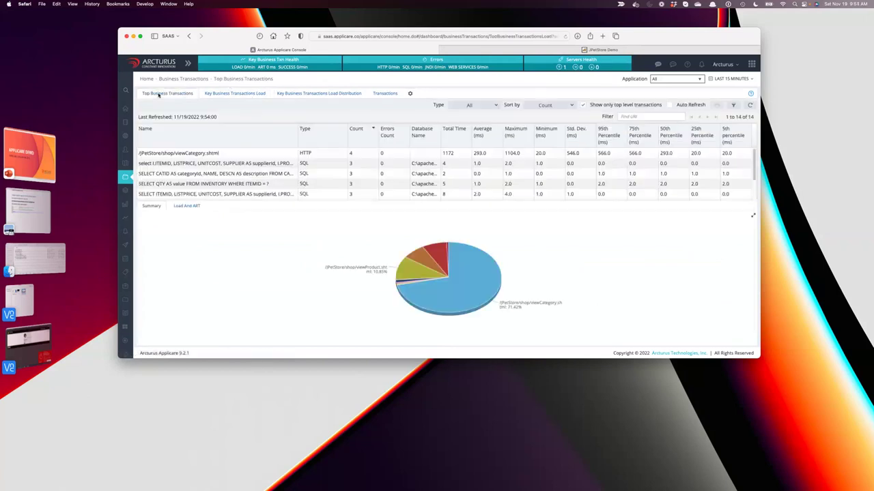
click(238, 153)
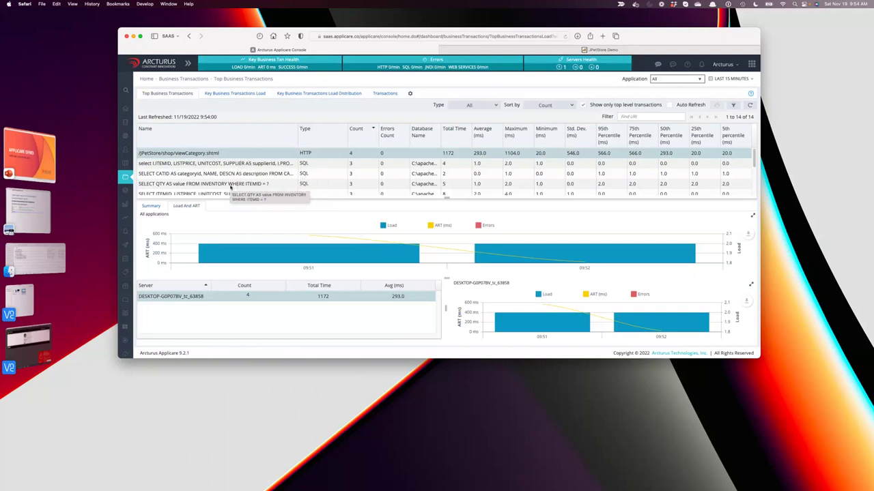
Scroll the 14-entry list and view charts for viewProduct, index and viewItem.shtml.
scroll(246, 184, down, 3)
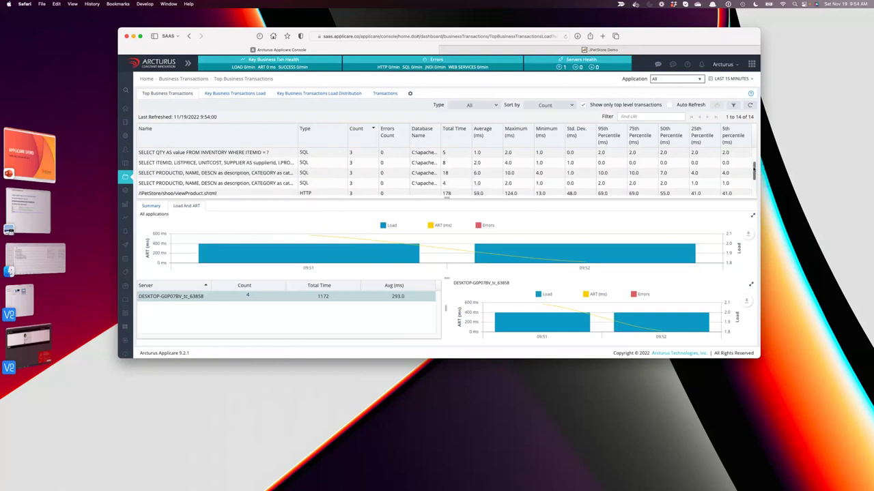
drag(755, 174, 754, 188)
click(196, 159)
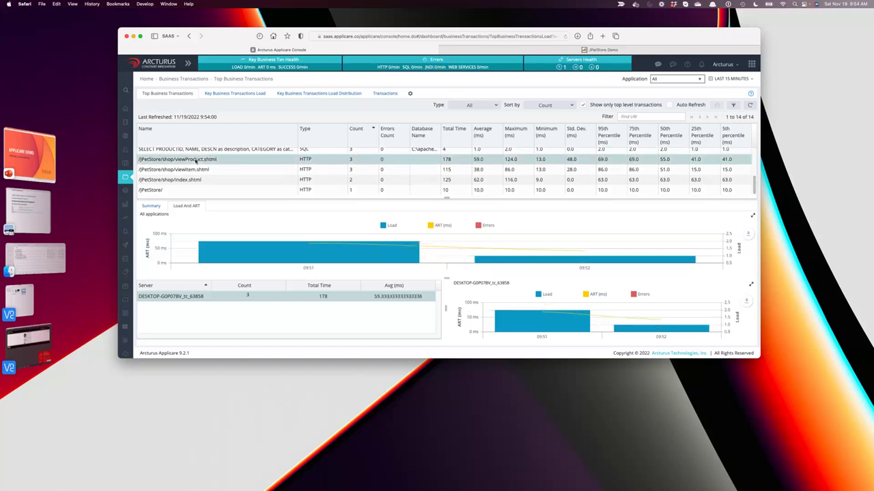
click(223, 179)
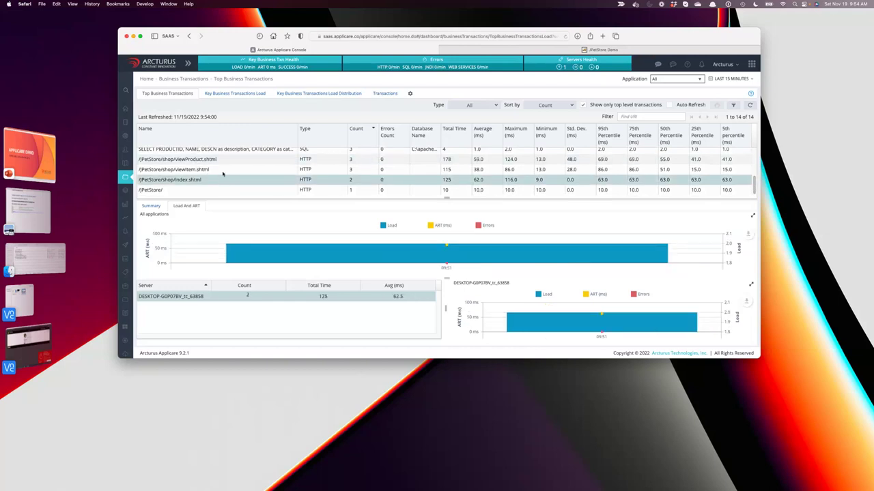
click(222, 172)
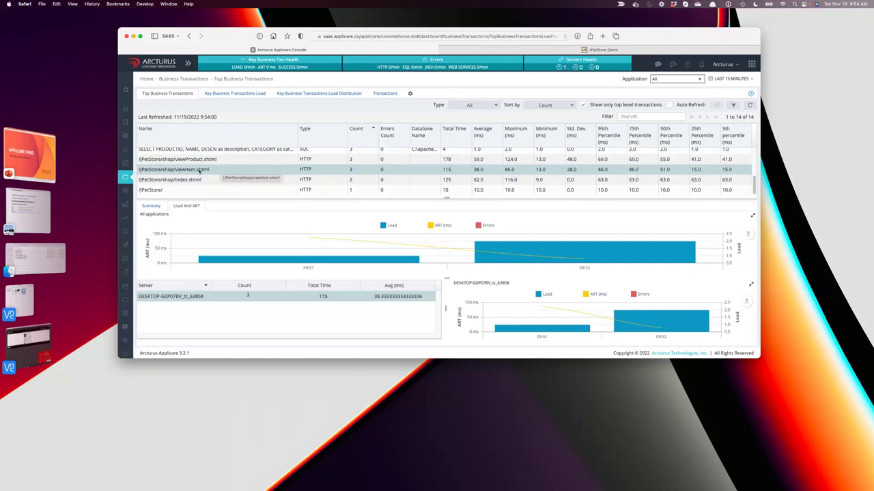
Save /JPetStore/shop/viewItem.shtml as key business transaction 'ViewItem' and confirm.
right_click(199, 172)
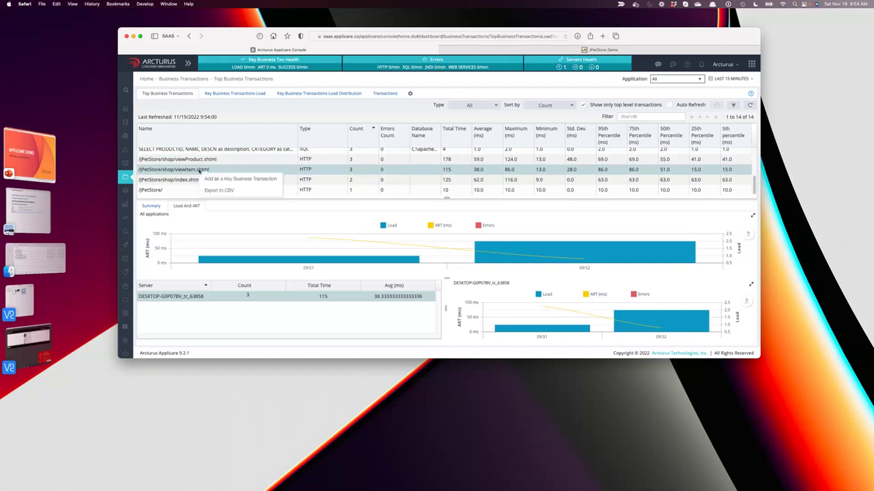
click(253, 182)
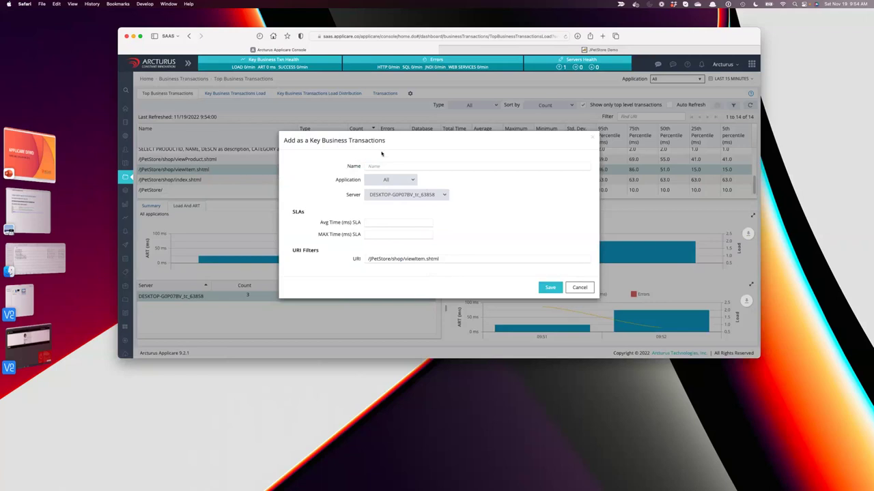
text(ViewItem)
click(548, 289)
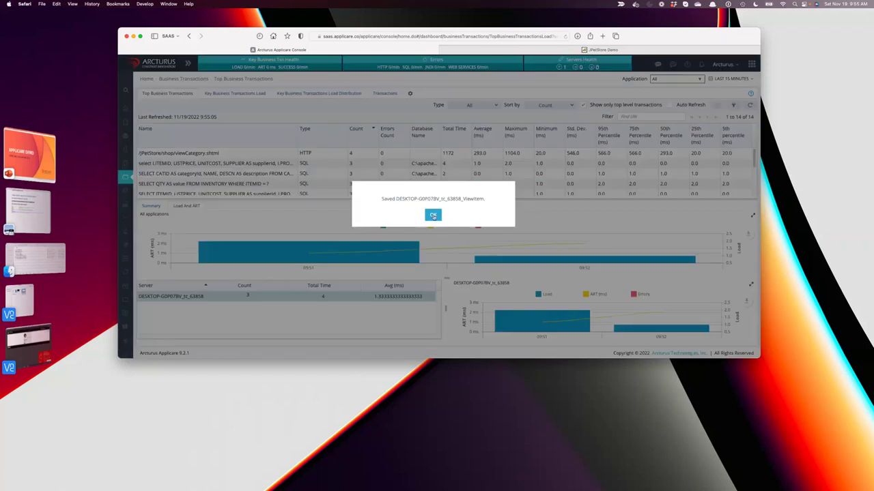
click(432, 216)
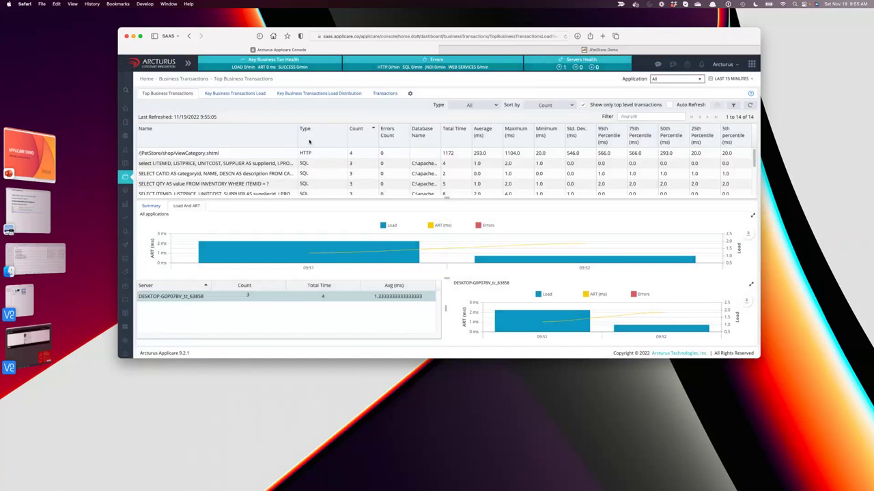
Add /JPetStore/shop/viewCategory.shtml as key business transaction 'ViewCategory', save and confirm.
click(239, 156)
right_click(265, 156)
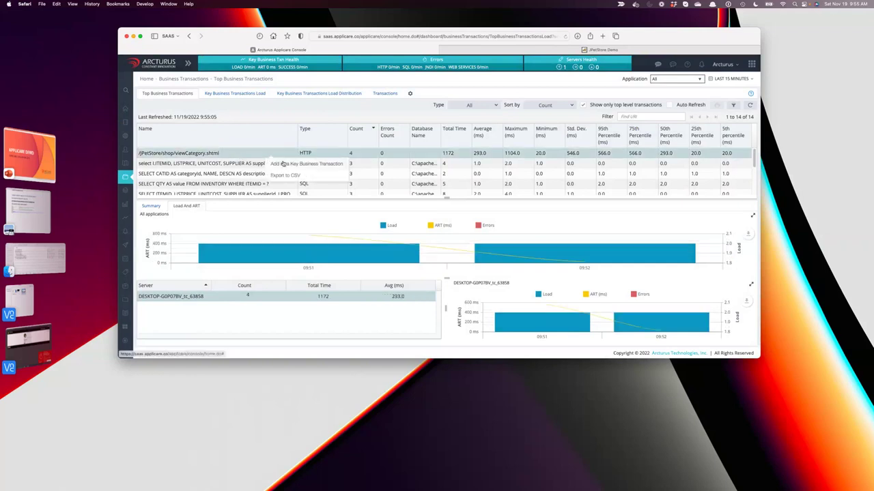
click(282, 165)
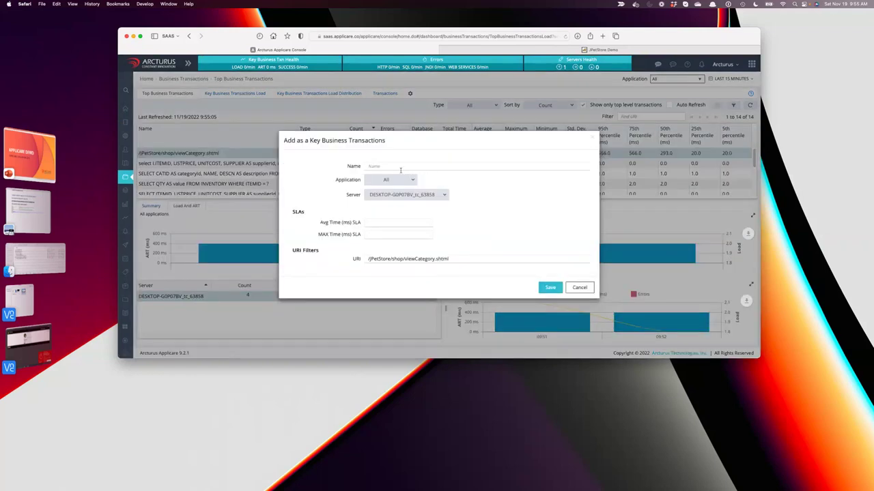
text(ViewCategory)
click(549, 287)
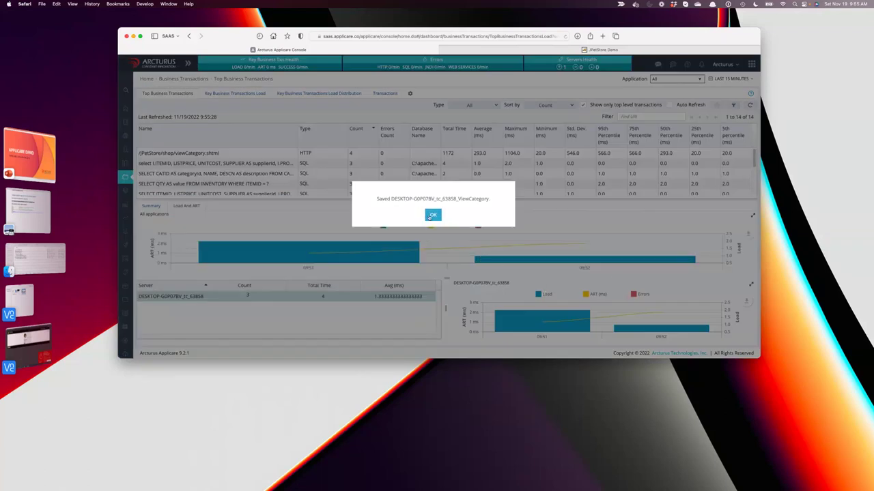
click(429, 217)
scroll(287, 173, down, 5)
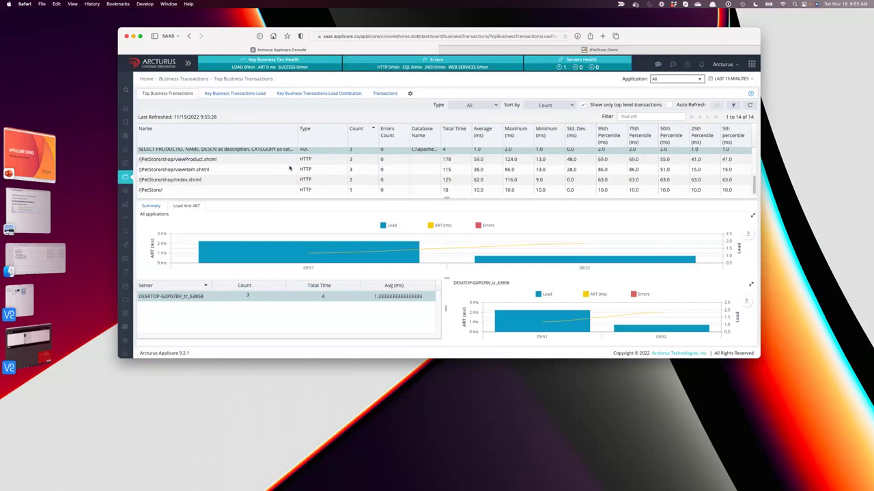
Refresh the transactions list and view charts for viewItem.shtml and viewProduct.shtml.
scroll(289, 176, up, 5)
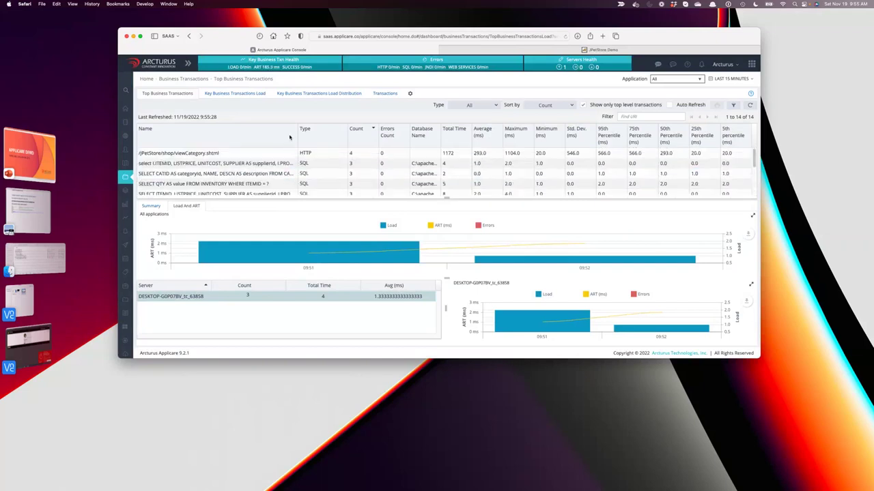
click(749, 104)
scroll(276, 175, down, 5)
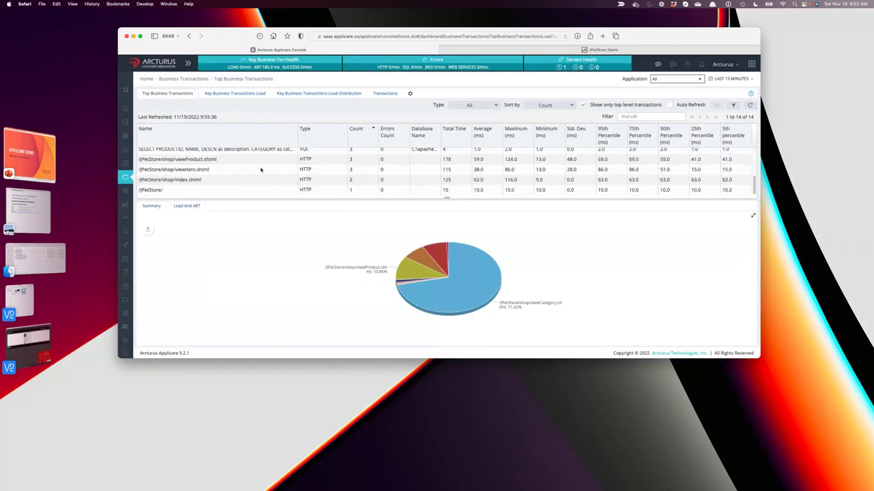
click(268, 169)
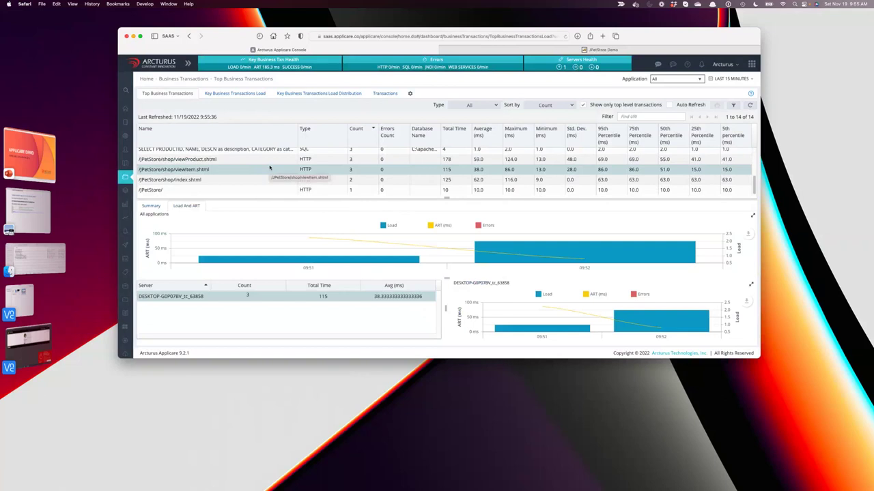
click(269, 159)
Check User Experience's Realtime Transactions, which show No Data, then go to the servers Overview.
mouse_move(120, 118)
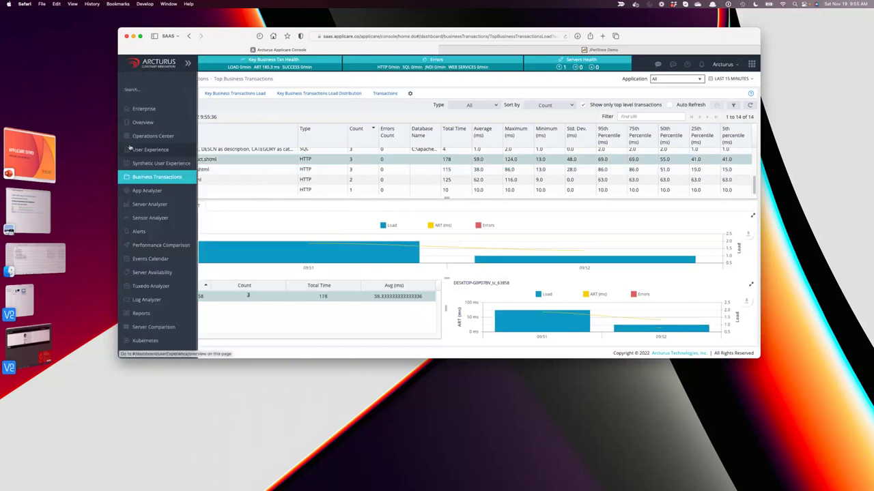
click(143, 150)
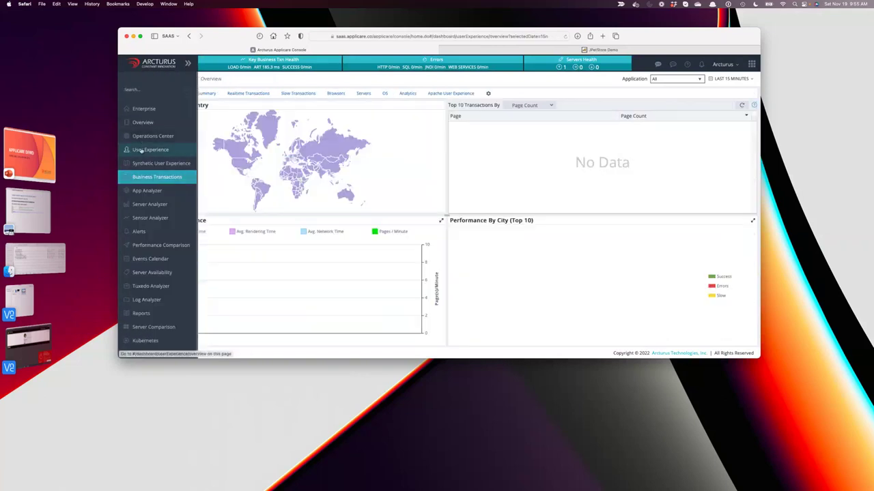
click(247, 93)
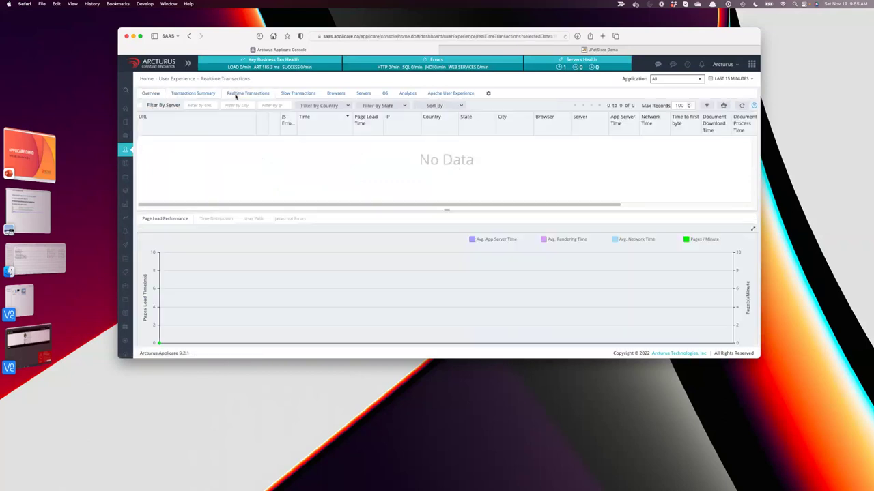
click(151, 94)
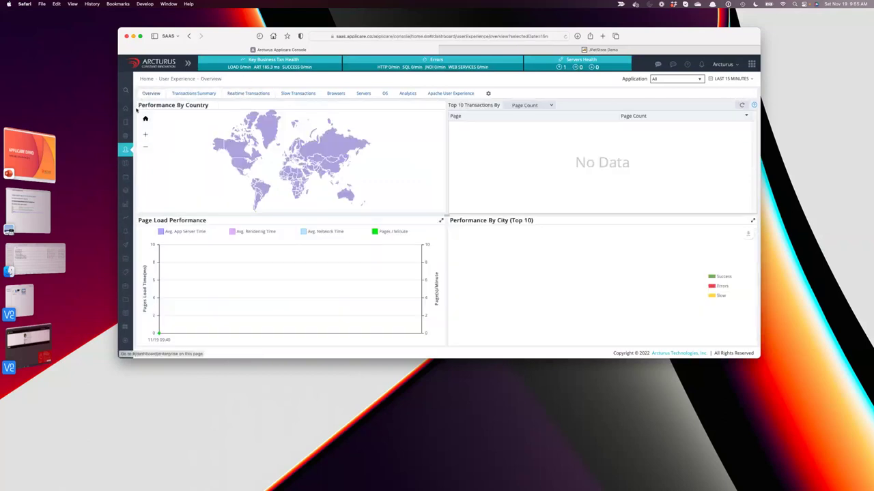
mouse_move(135, 122)
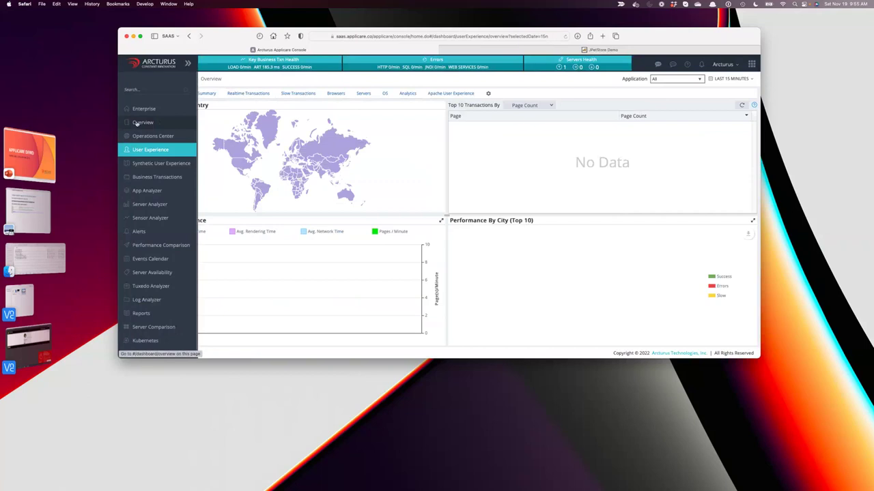
click(137, 123)
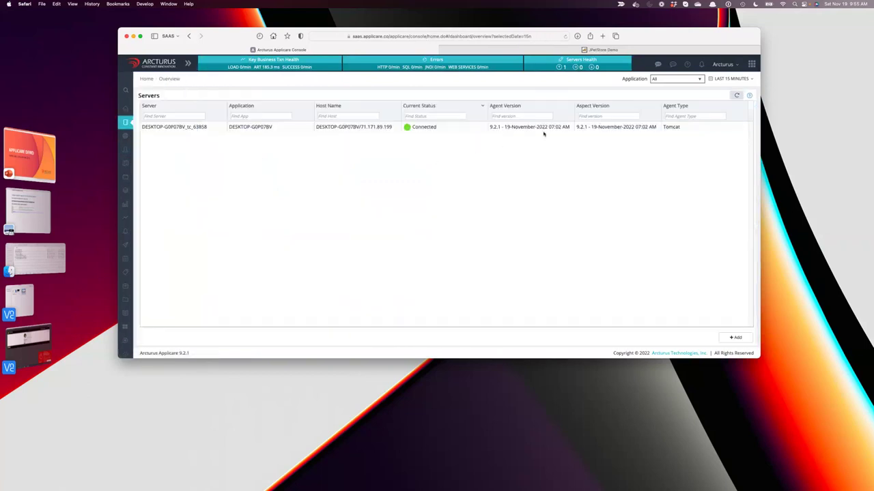
Add End User Experience Profiling to server DESKTOP-G0P07BV_tc_63858 via Dynamic Instrumentation and apply.
click(543, 131)
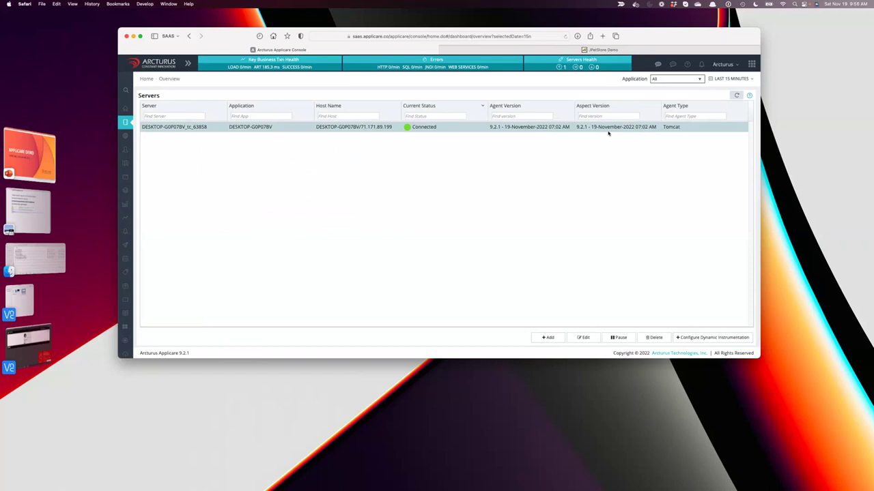
click(707, 338)
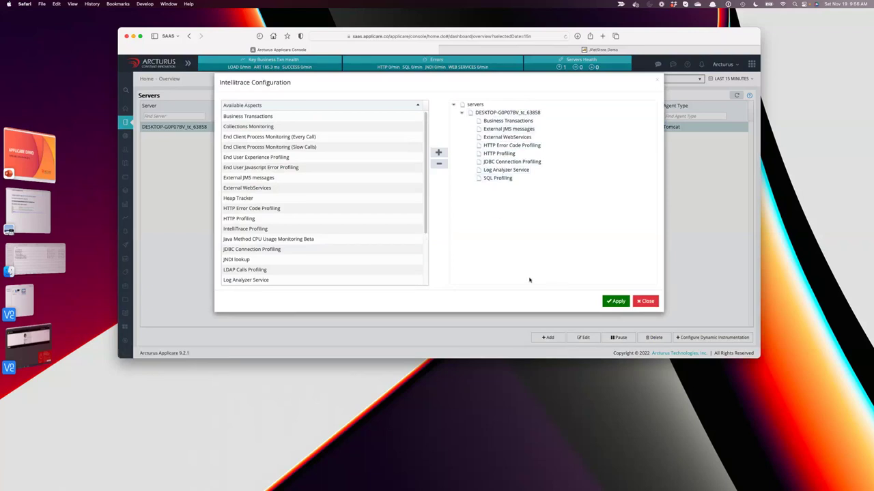
click(271, 159)
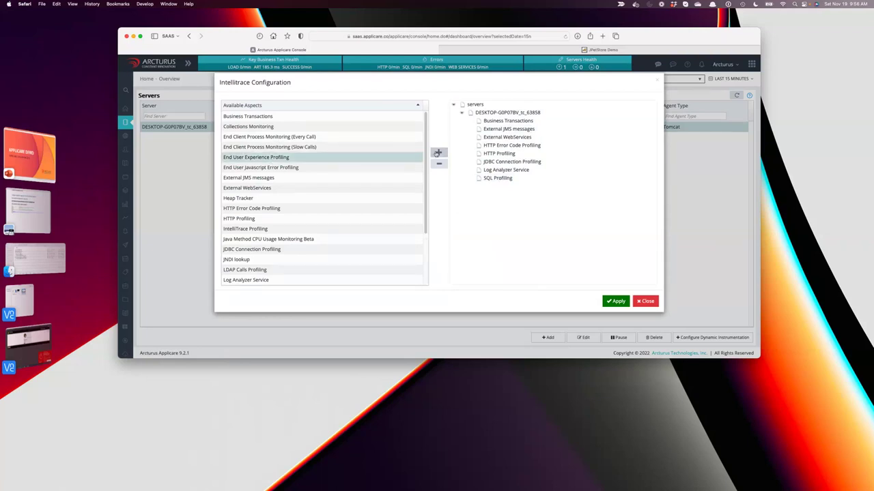
click(505, 112)
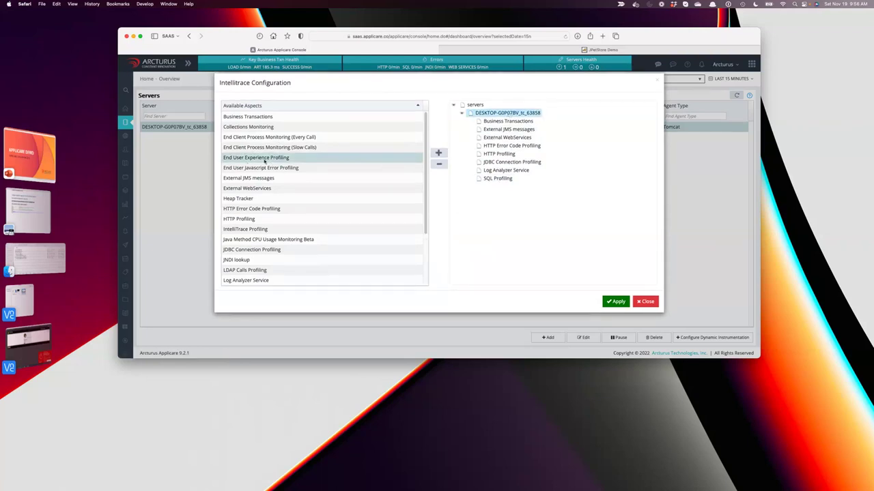
click(439, 154)
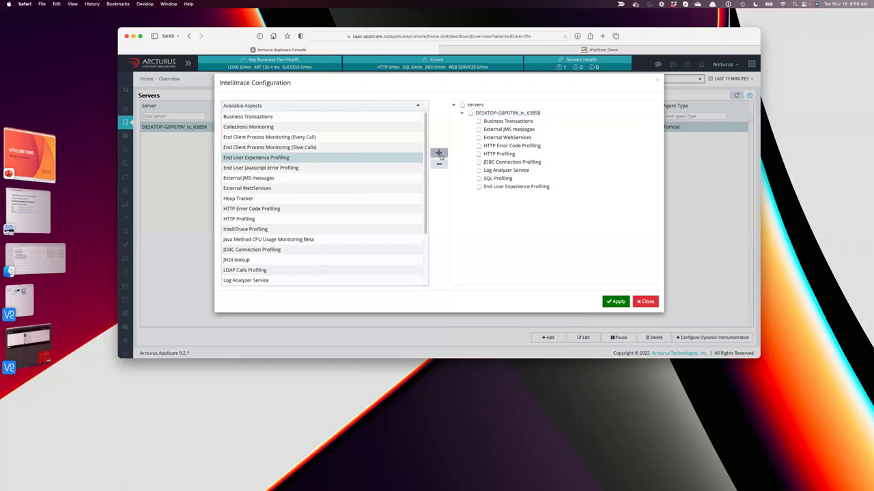
click(615, 302)
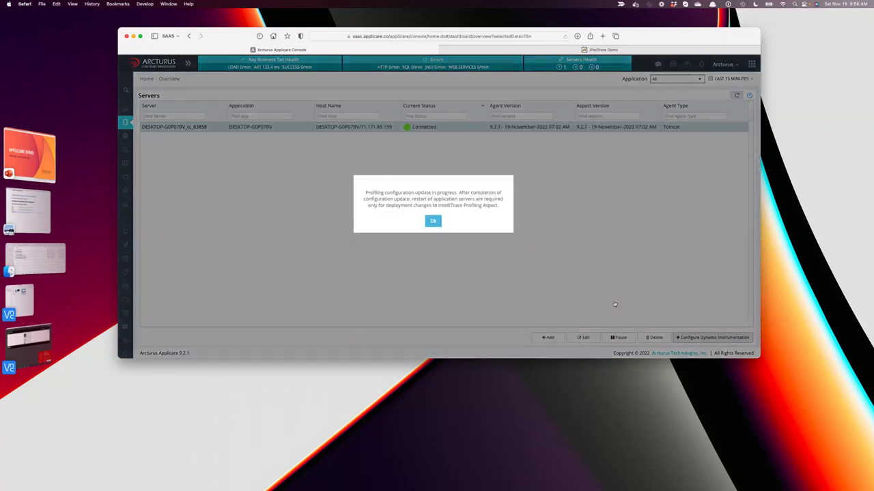
Acknowledge the configuration update and go to the JPetStore home page.
click(432, 222)
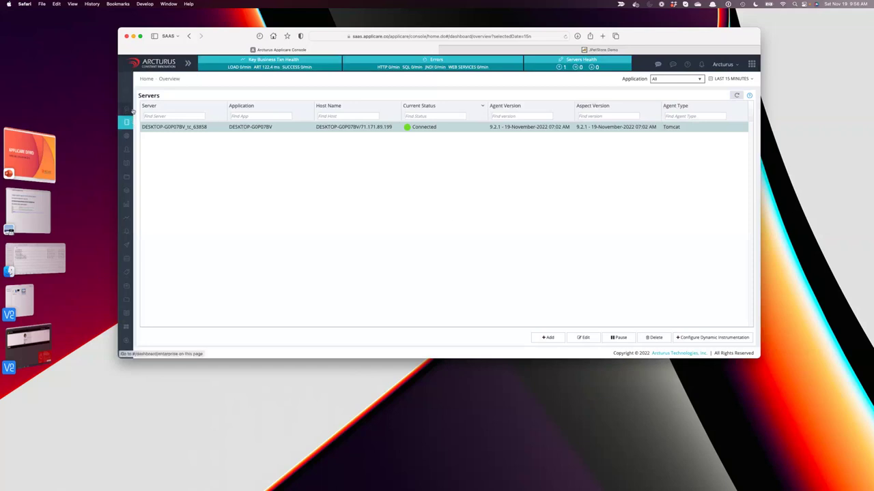
mouse_move(131, 110)
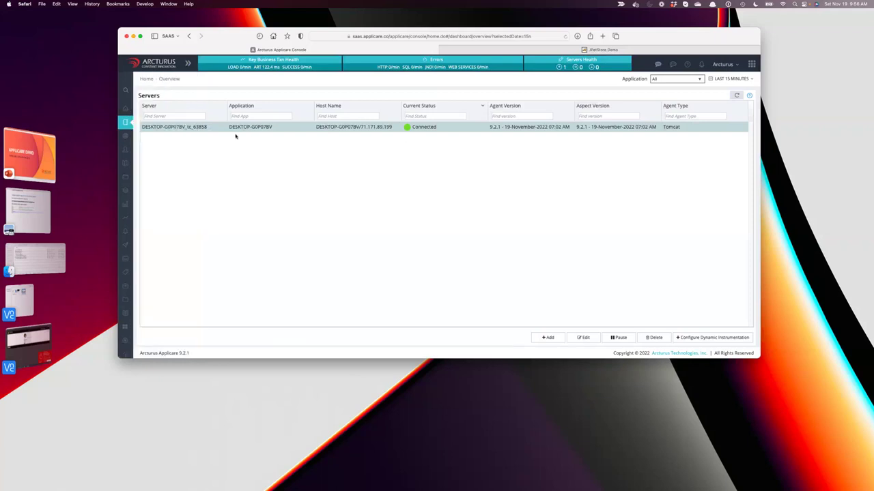
click(531, 52)
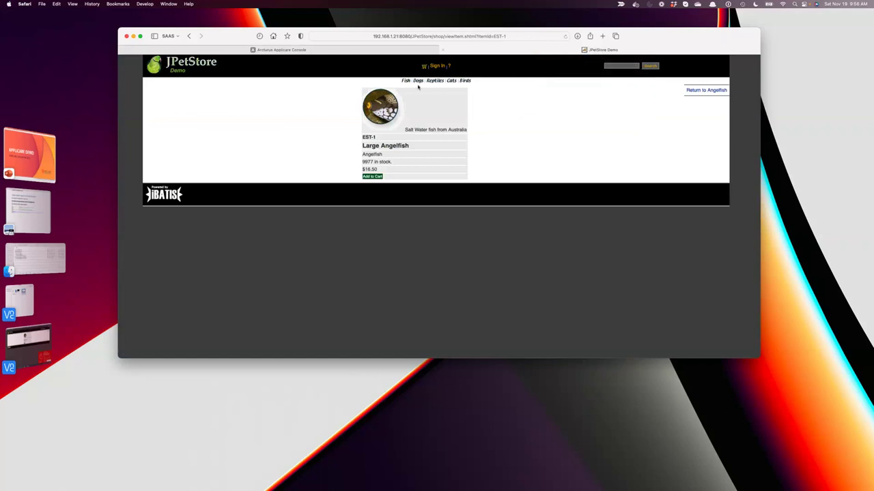
click(165, 69)
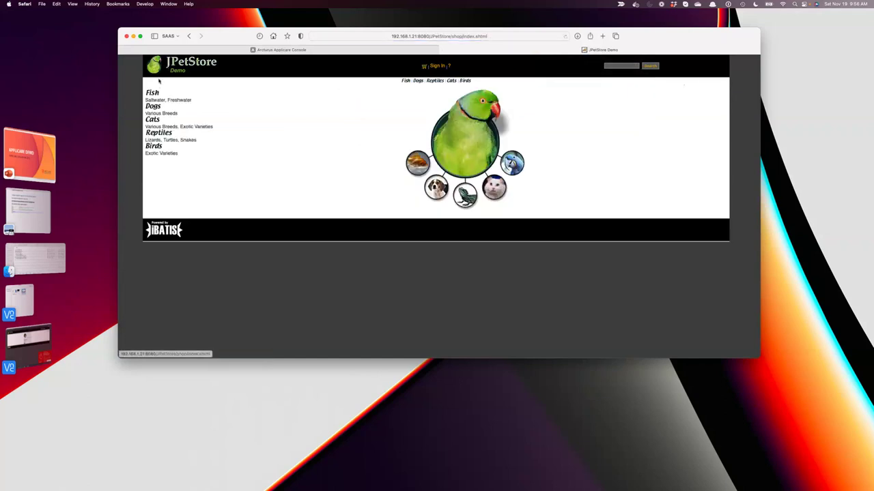
Load the EST-1 Large Angelfish and EST-3 Tiger Shark item pages, then return to Applicare.
click(152, 94)
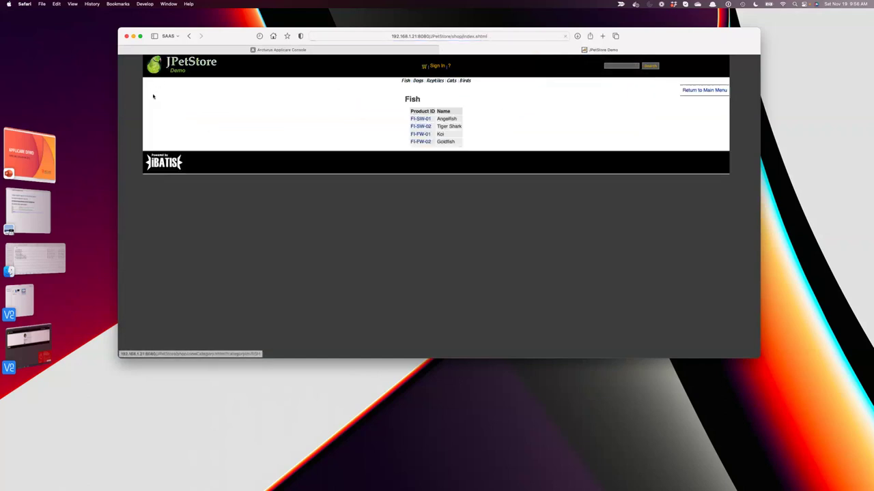
click(412, 119)
click(379, 119)
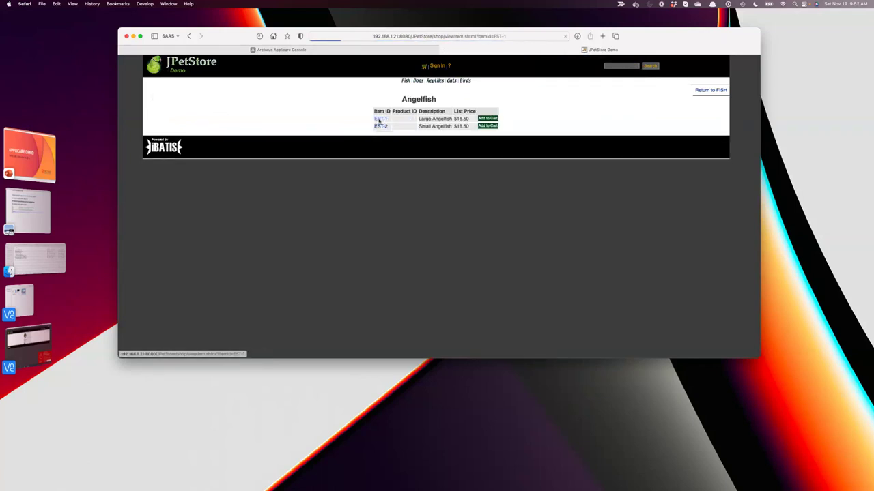
click(406, 81)
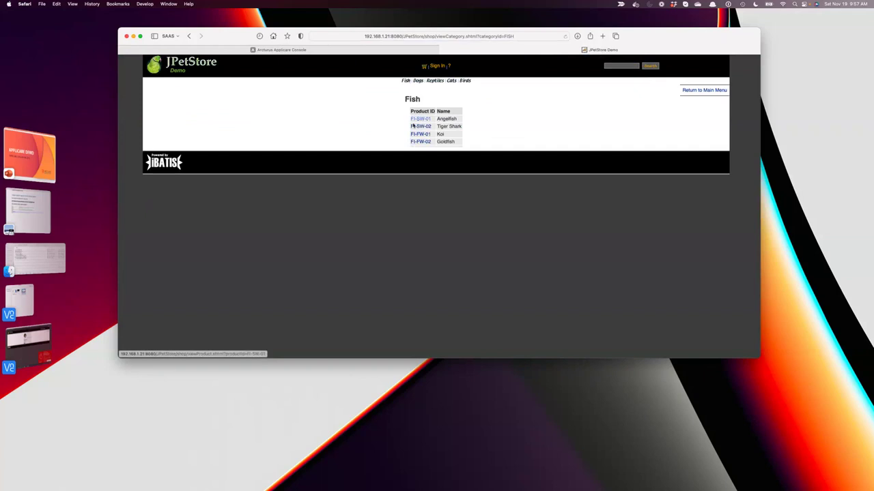
click(413, 126)
click(372, 119)
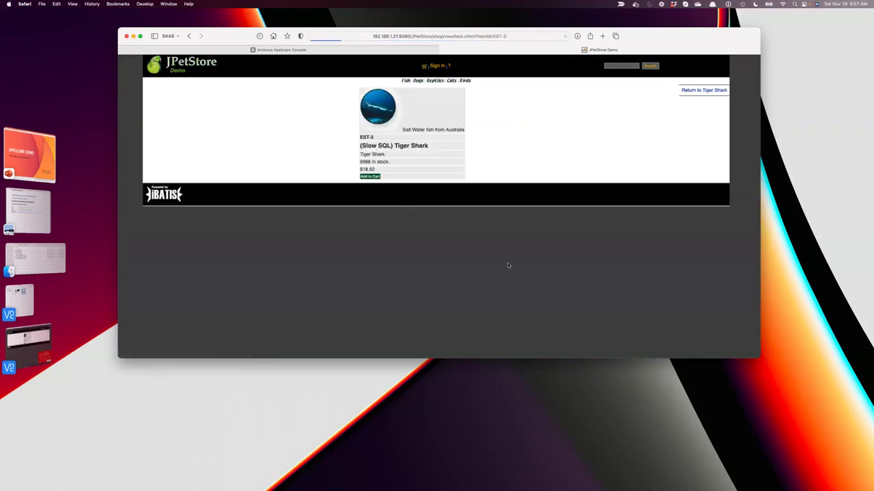
click(356, 51)
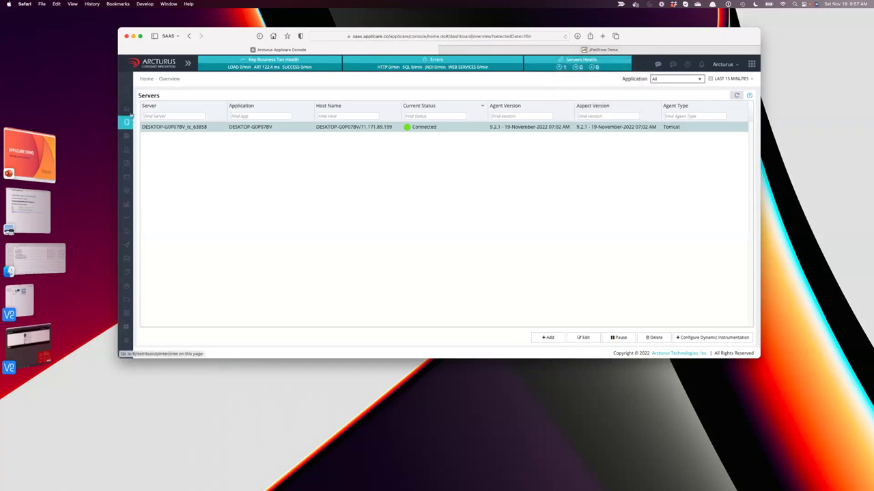
Open User Experience and filter Realtime Transactions to Virginia, United States, showing 4 page loads.
click(144, 151)
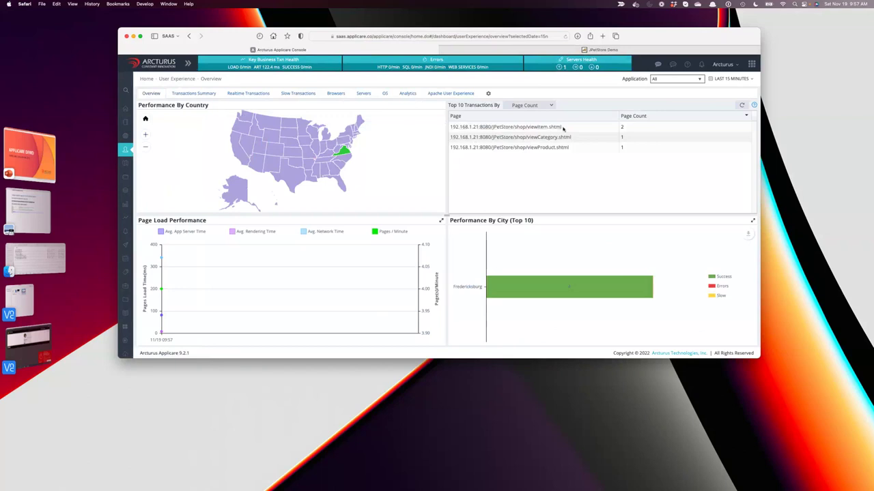
mouse_move(345, 154)
click(527, 50)
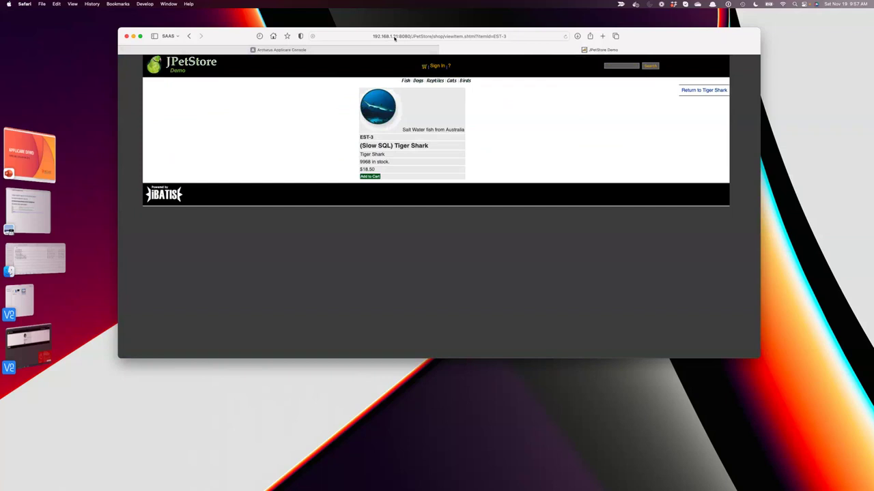
click(378, 53)
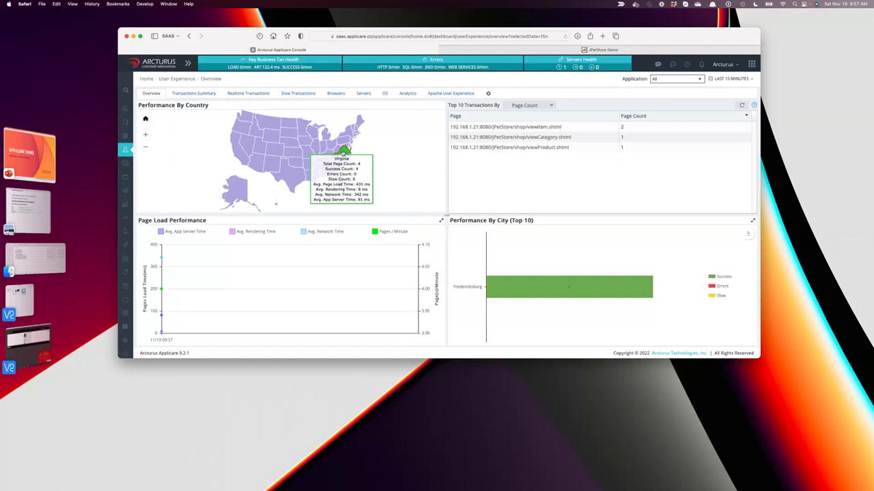
click(344, 151)
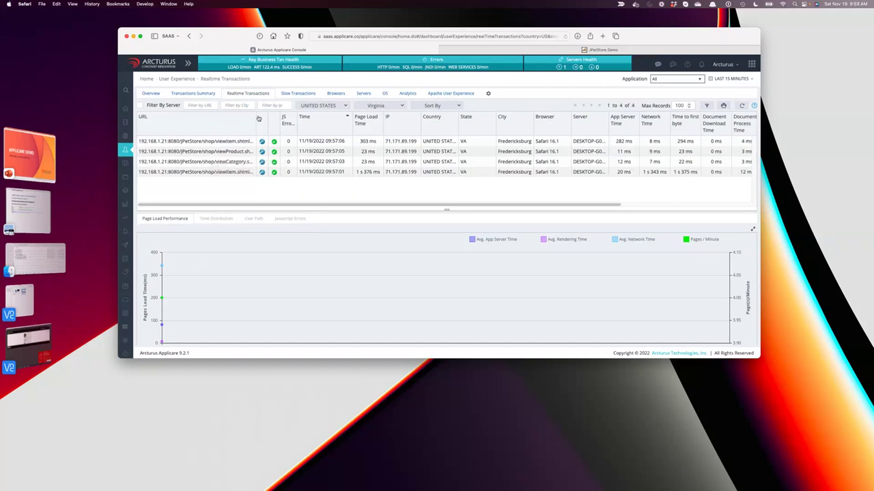
Widen the URL column, add Large Angelfish to cart in JPetStore, then refresh to show 8 transactions.
drag(258, 119, 292, 120)
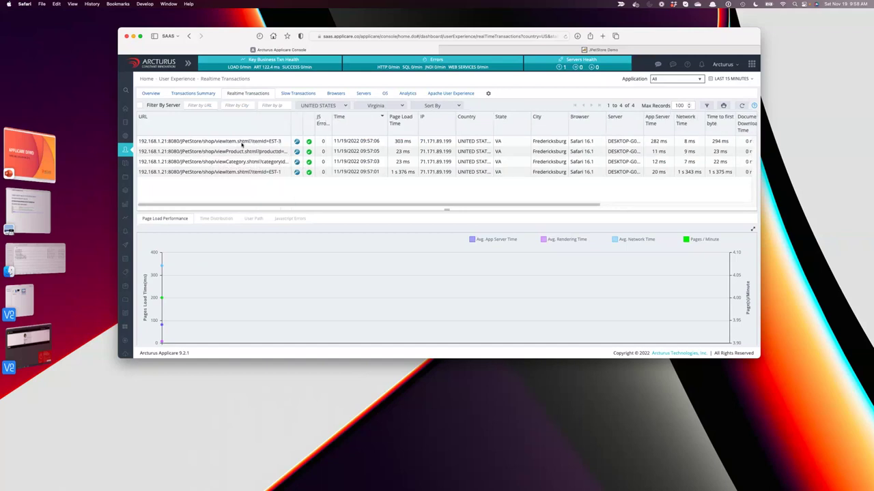
click(241, 144)
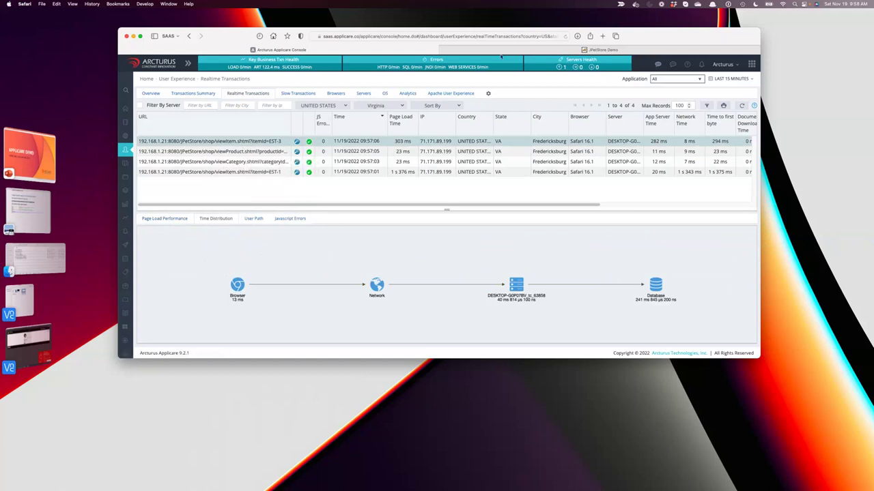
click(600, 49)
click(190, 66)
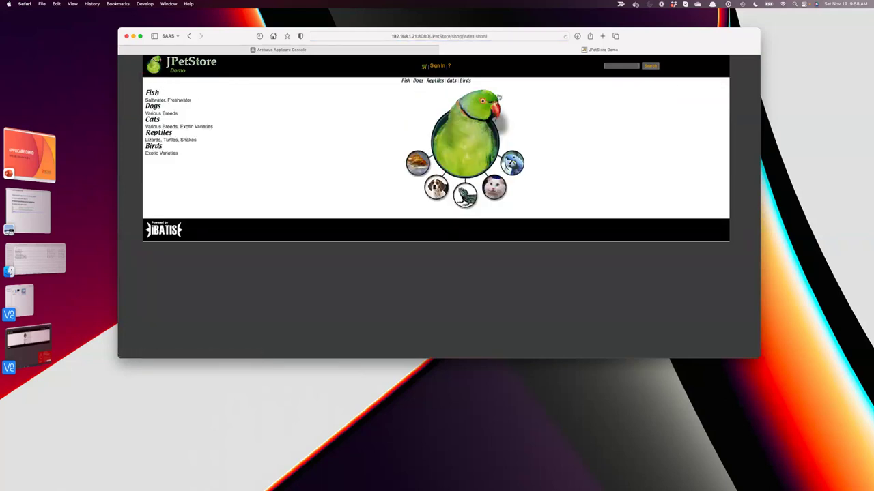
click(155, 94)
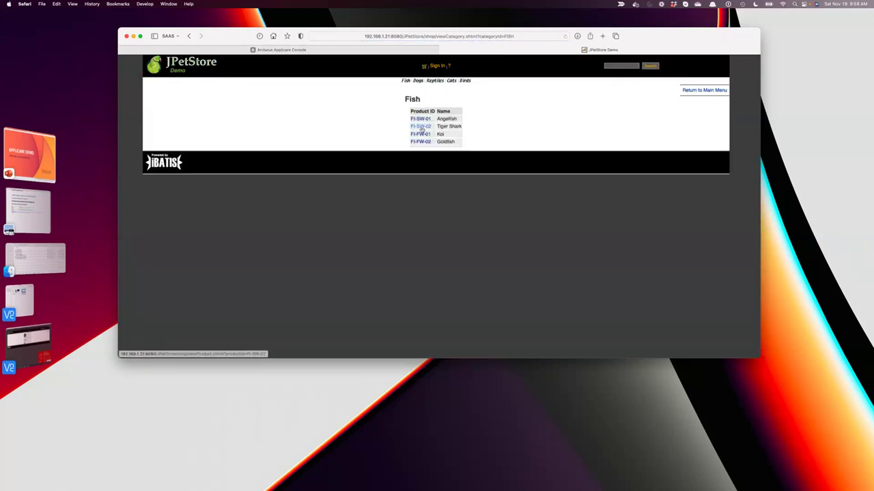
click(421, 119)
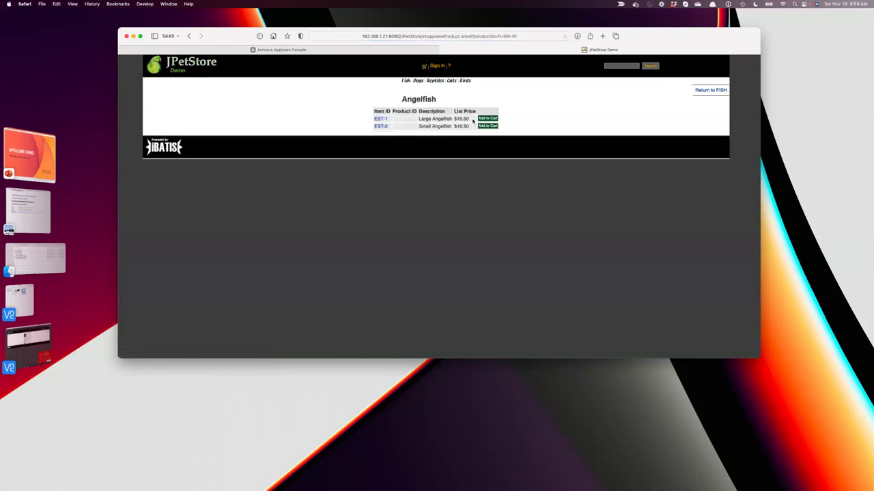
click(487, 118)
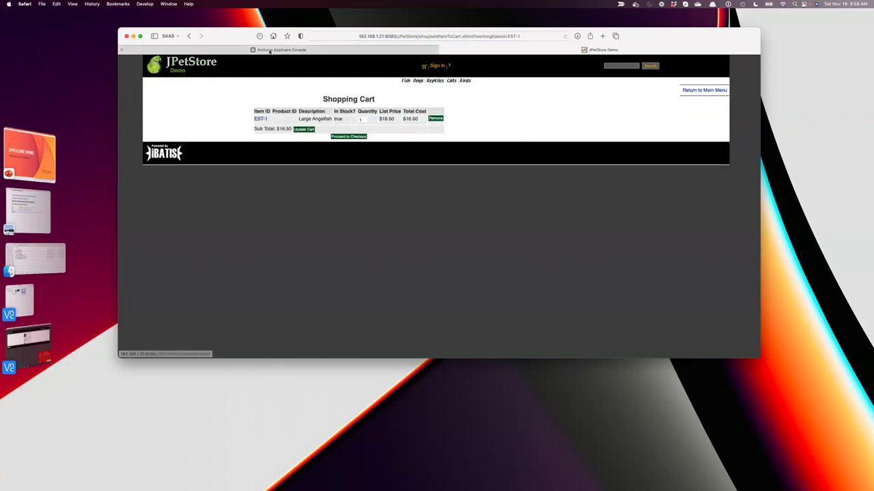
click(279, 50)
click(741, 105)
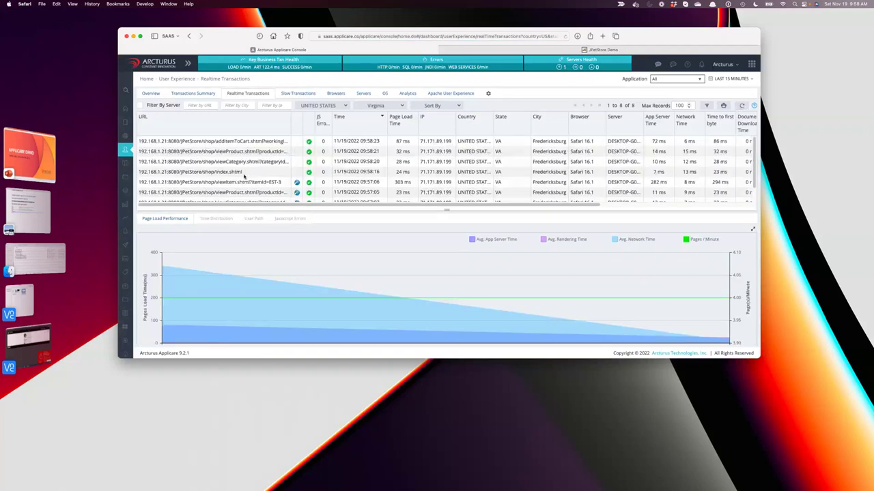
Check the home-page load's time distribution, return to the overall chart, and refresh the transaction list.
click(251, 172)
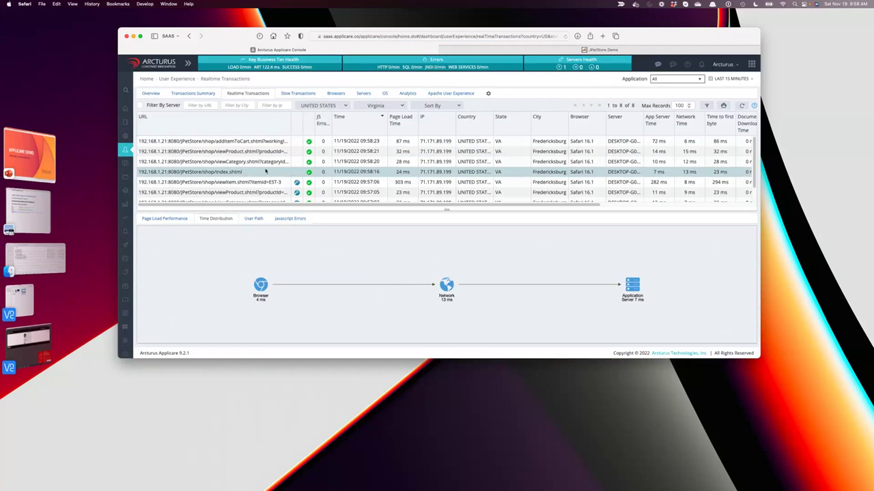
click(265, 172)
click(741, 105)
click(741, 105)
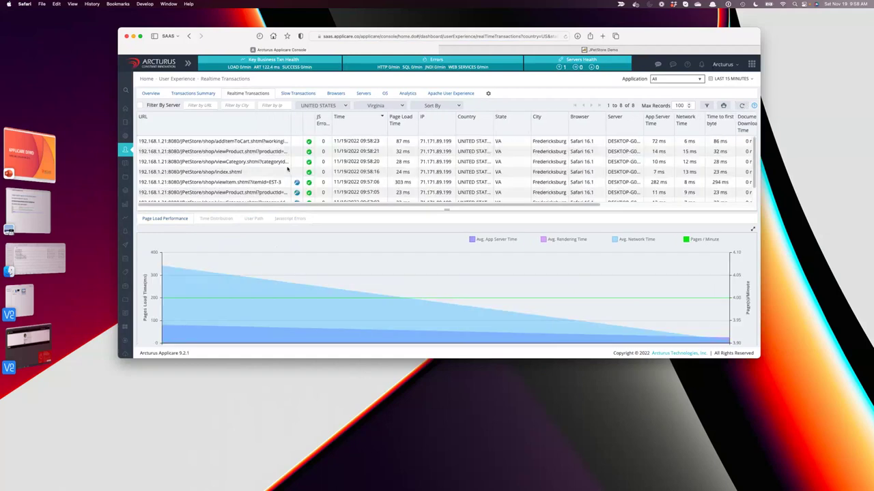
View the Fish category breakdown, then the 09:58:16 index.shtml load: Browser 4 ms, Network 13 ms, Application Server 7 ms.
scroll(298, 187, down, 2)
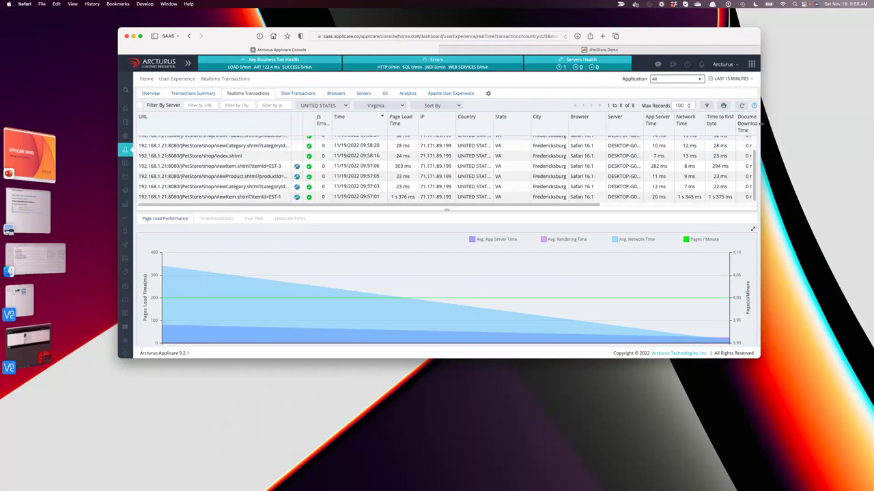
scroll(751, 150, up, 2)
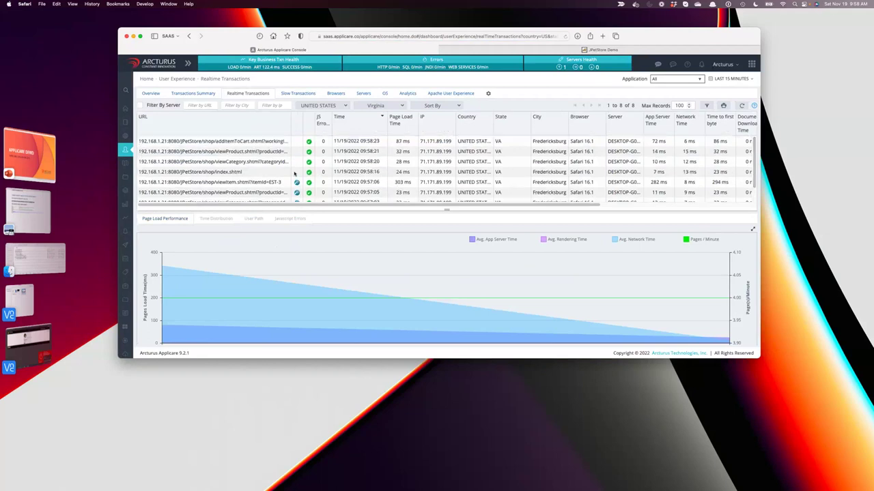
click(252, 162)
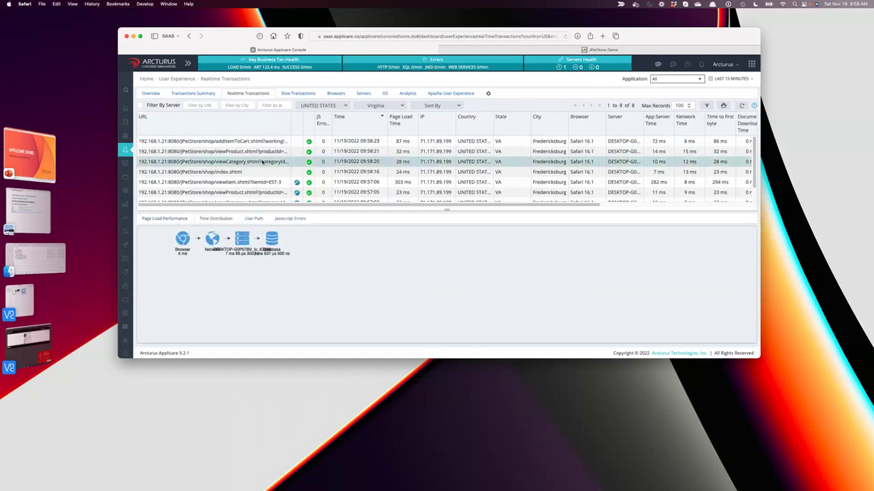
click(257, 173)
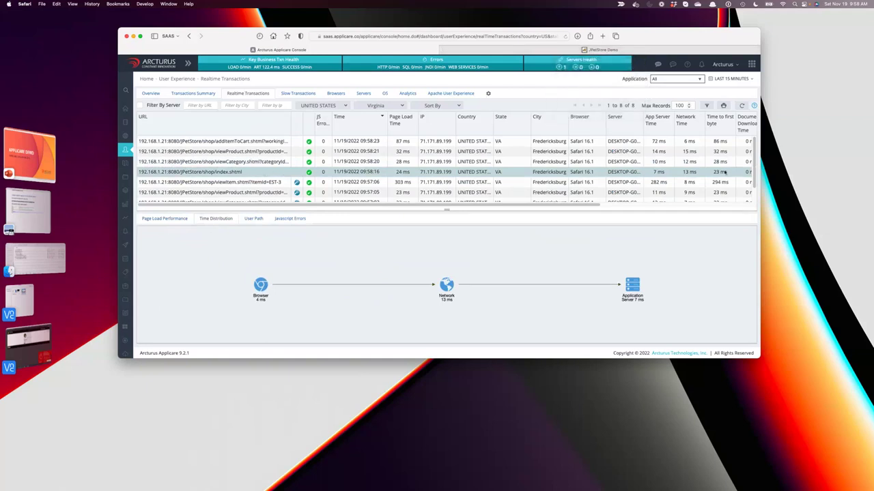
Reload the JPetStore home page, then refresh Applicare's transaction list to show 9 transactions.
click(561, 47)
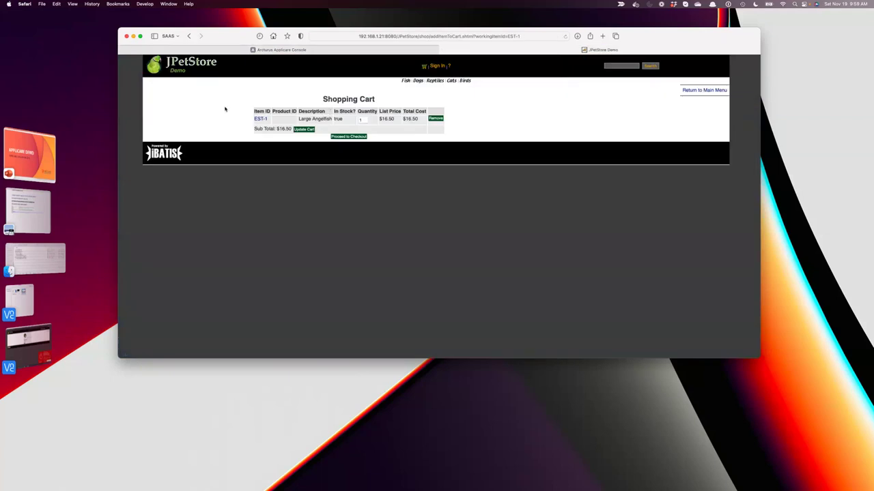
click(175, 77)
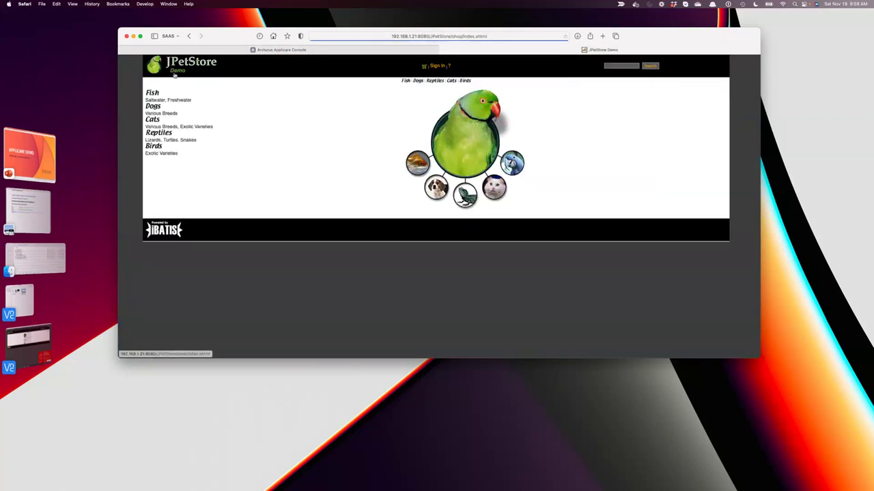
click(307, 51)
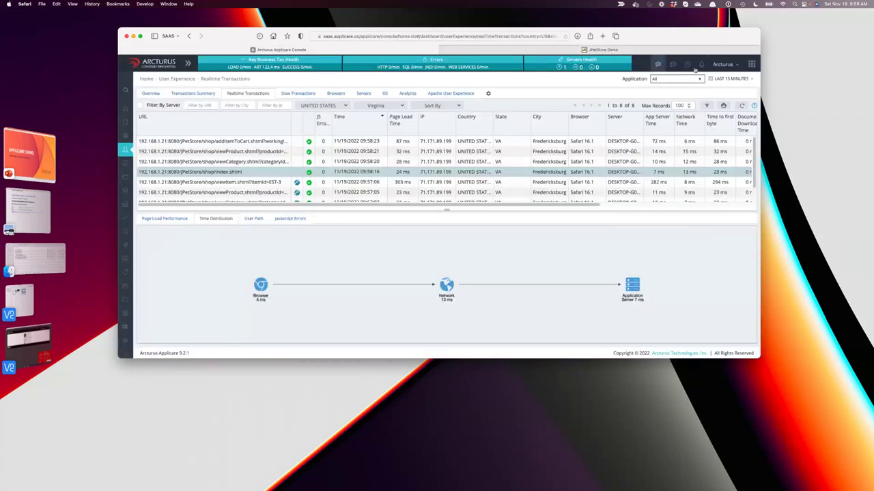
click(743, 106)
Compare the newest home-page breakdown with the Angelfish viewProduct.shtml load (Browser 3 ms, Database ~1.58 ms).
click(256, 142)
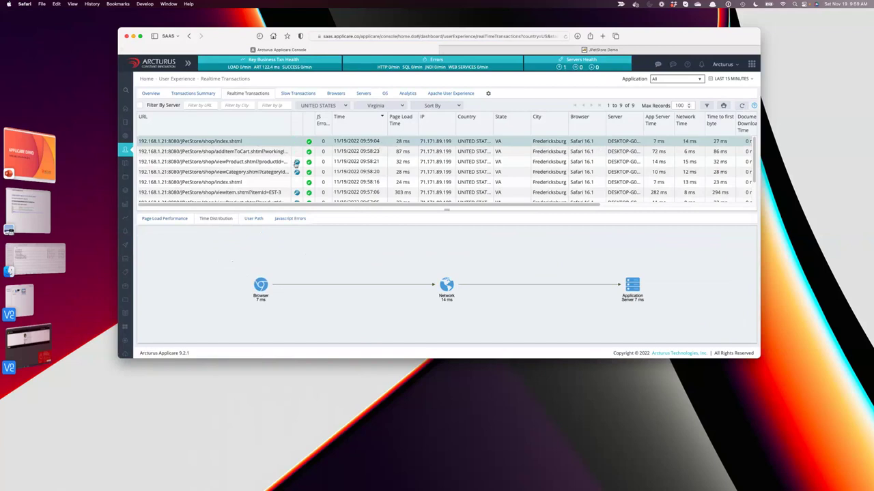
click(298, 164)
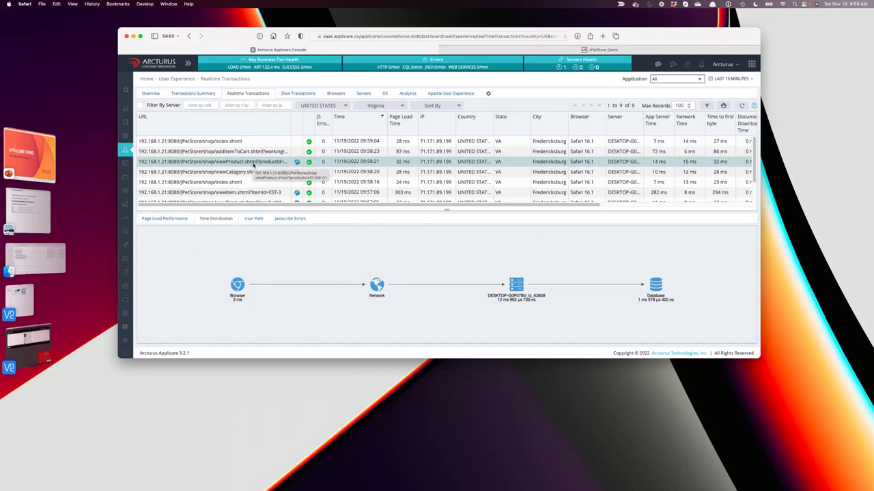
click(283, 143)
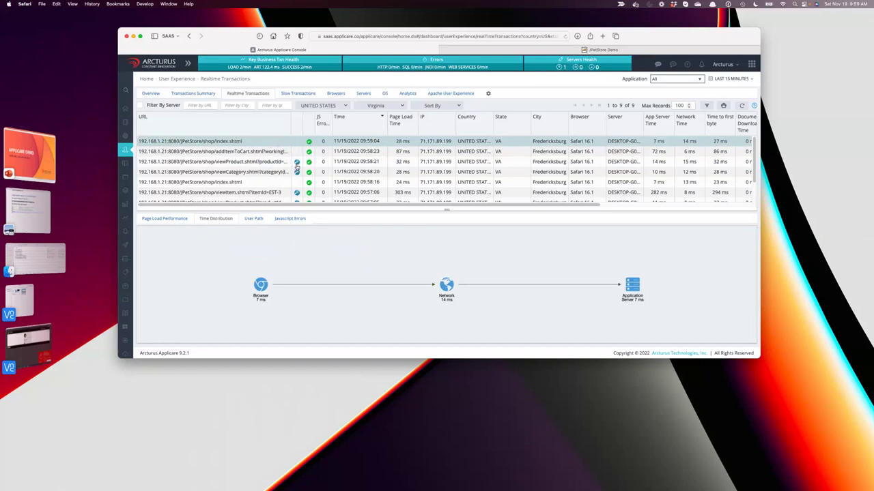
click(271, 164)
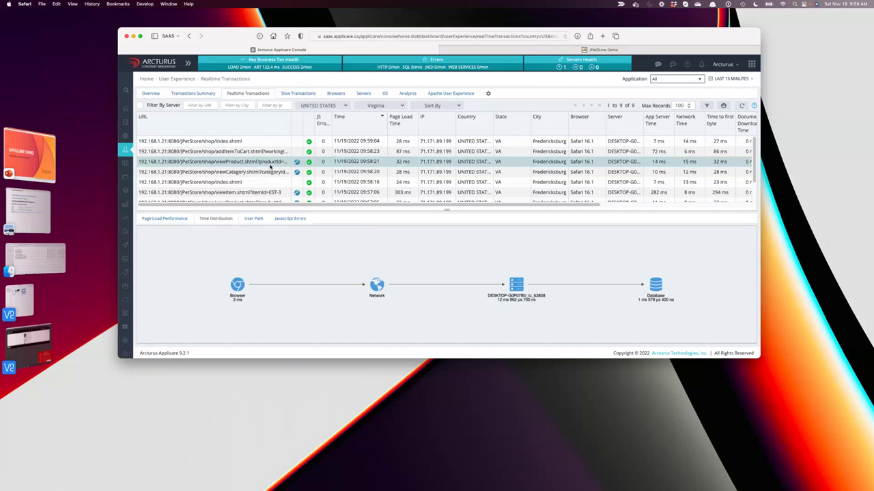
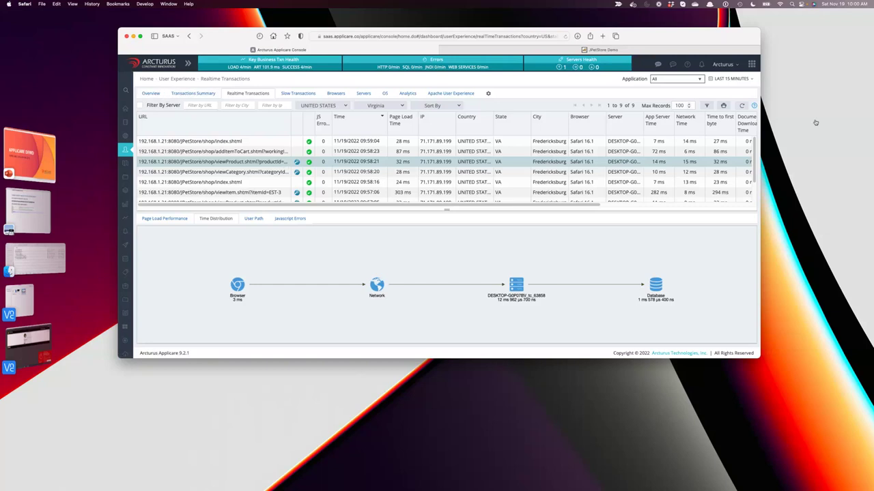
Open IntelliTrace Configuration under Dynamic Instrumentation and select the Hello and com.jpetstore.servlet packages.
mouse_move(751, 69)
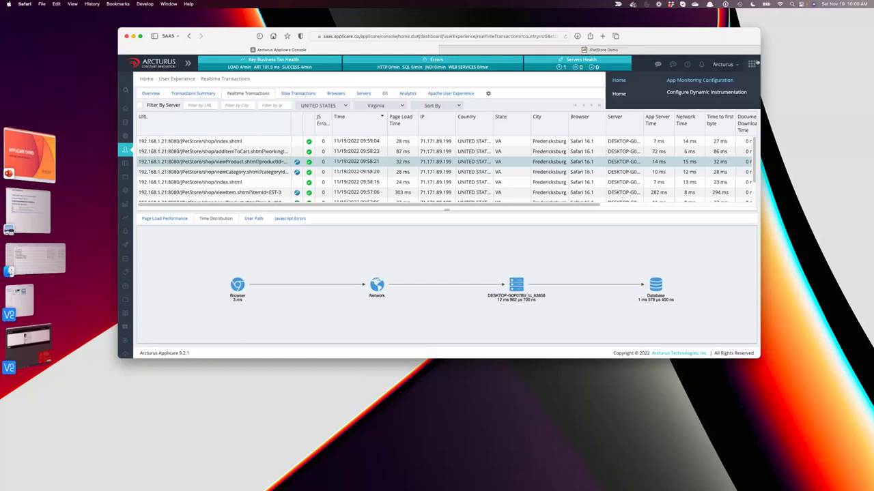
click(710, 92)
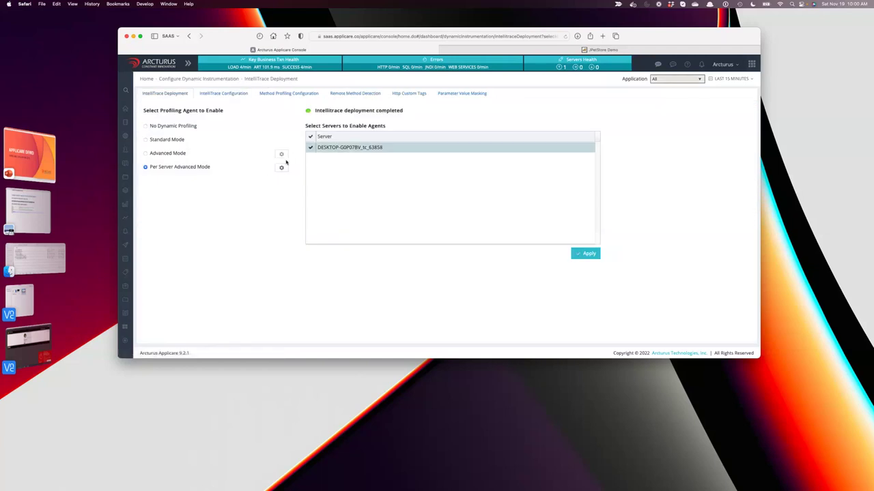
click(225, 93)
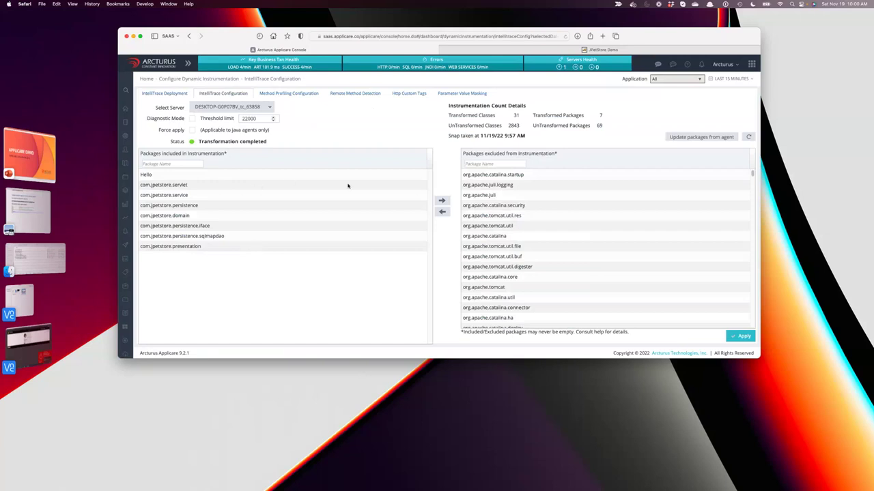
click(286, 178)
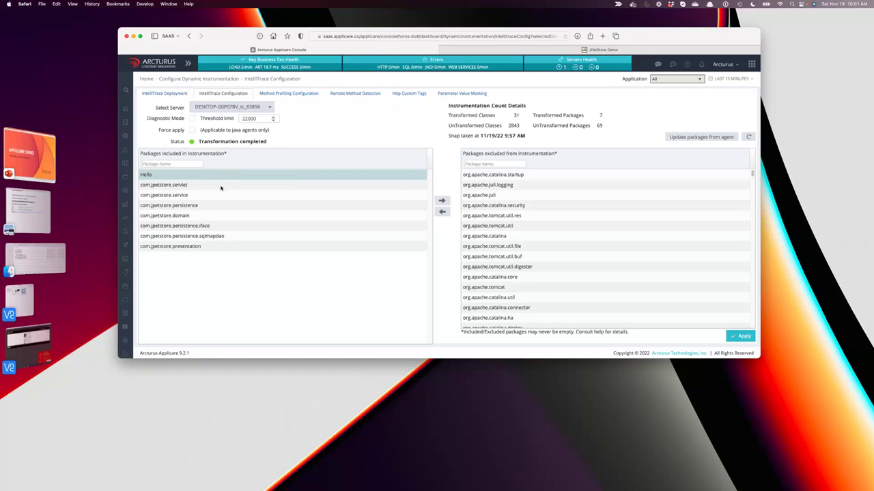
click(219, 186)
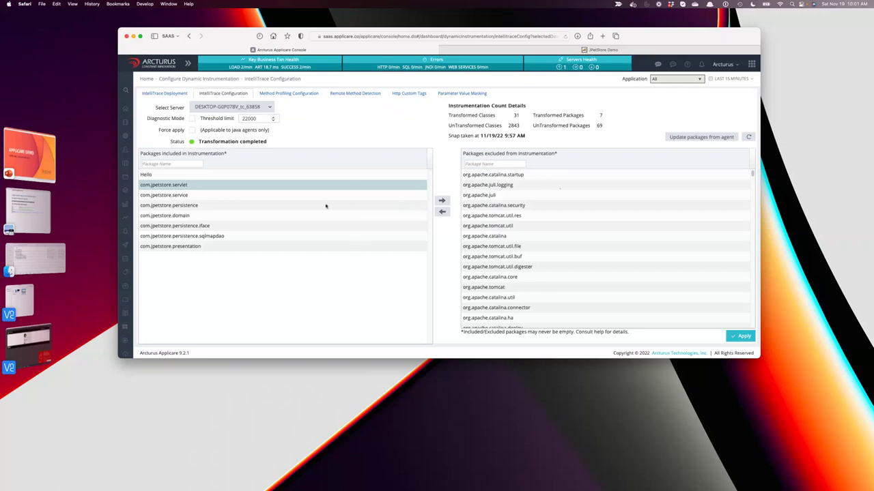
drag(751, 174, 754, 332)
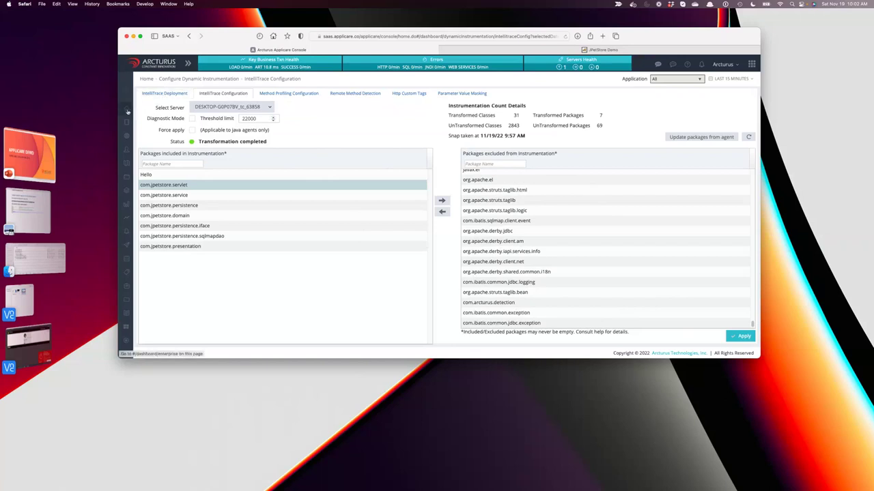
mouse_move(127, 111)
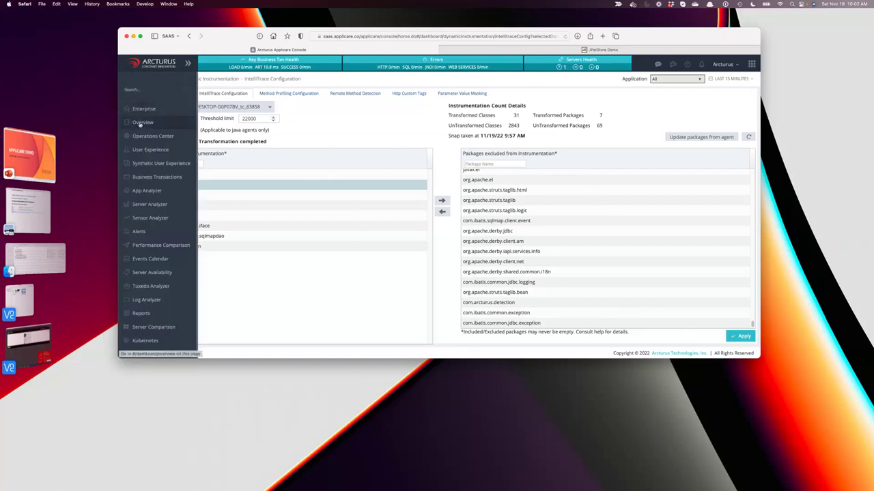
From the User Experience overview, open Realtime Transactions and view the index.shtml and viewProduct timings.
click(142, 123)
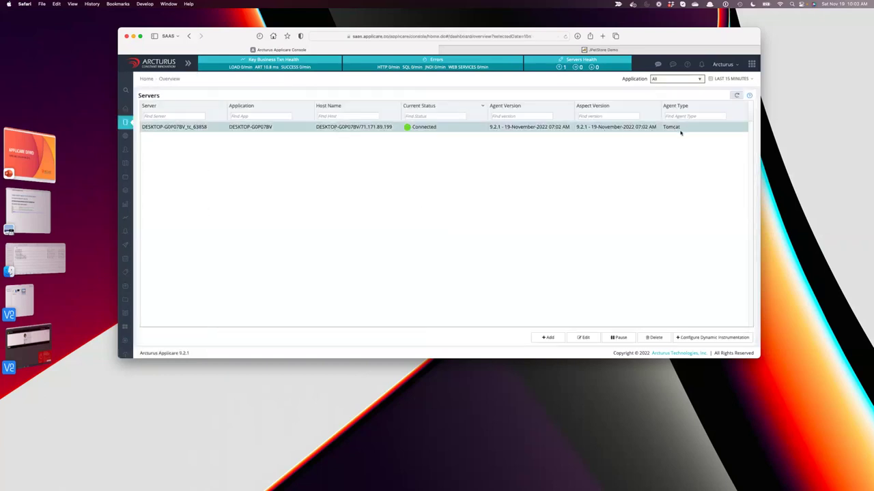
click(132, 148)
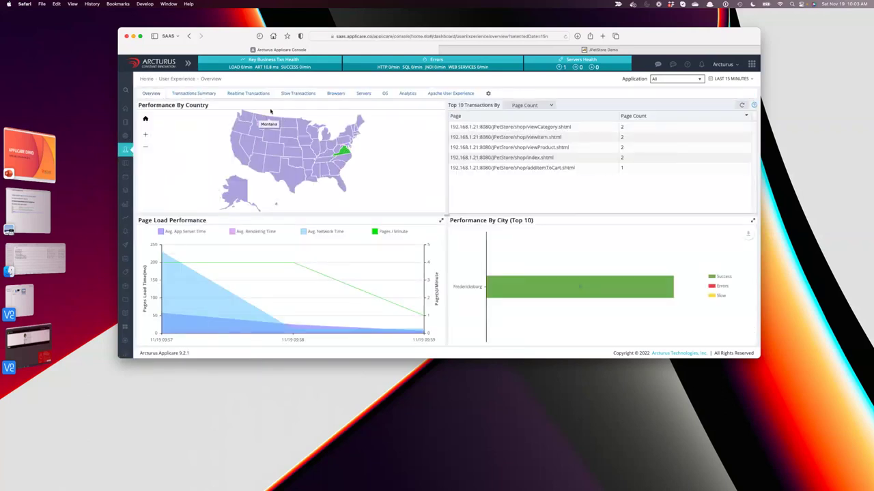
click(257, 93)
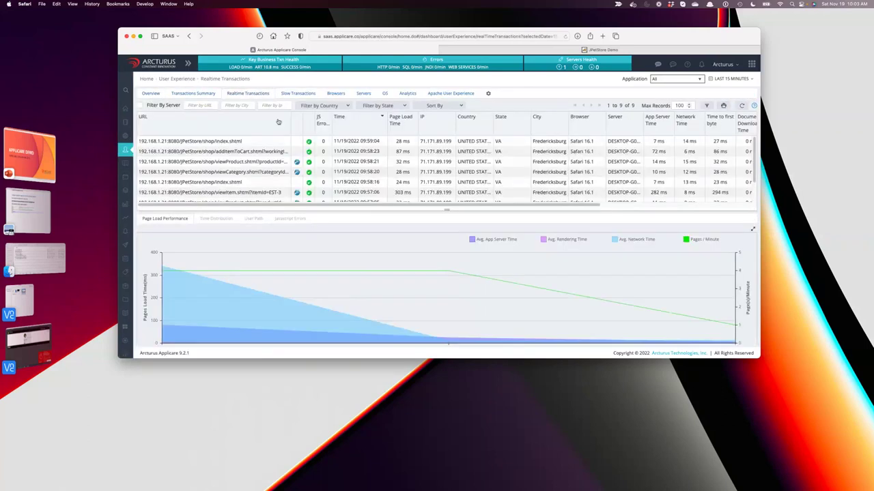
click(271, 164)
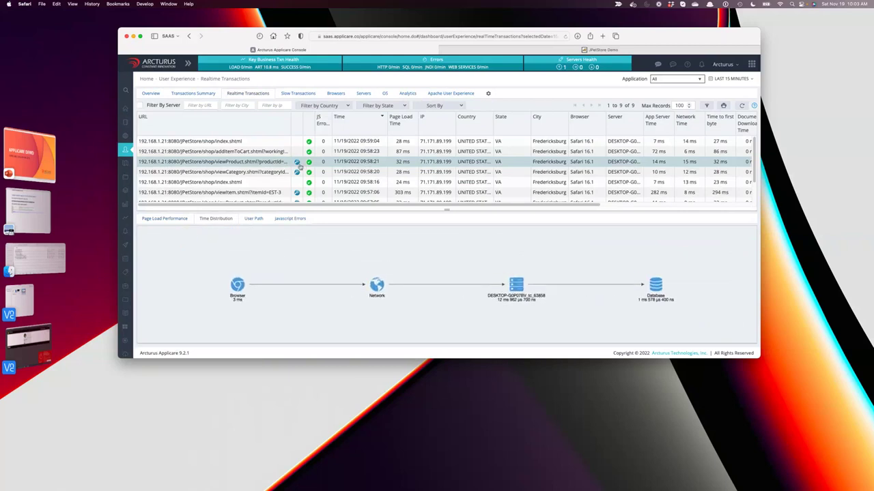
click(256, 143)
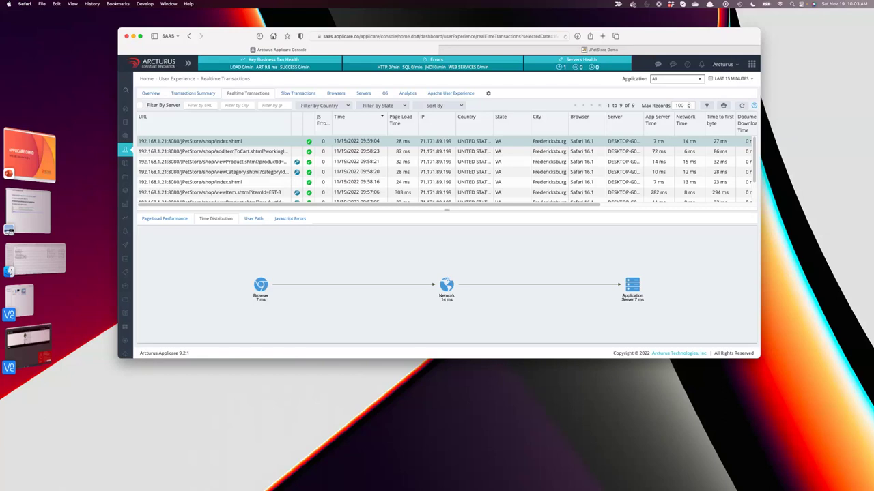
click(273, 163)
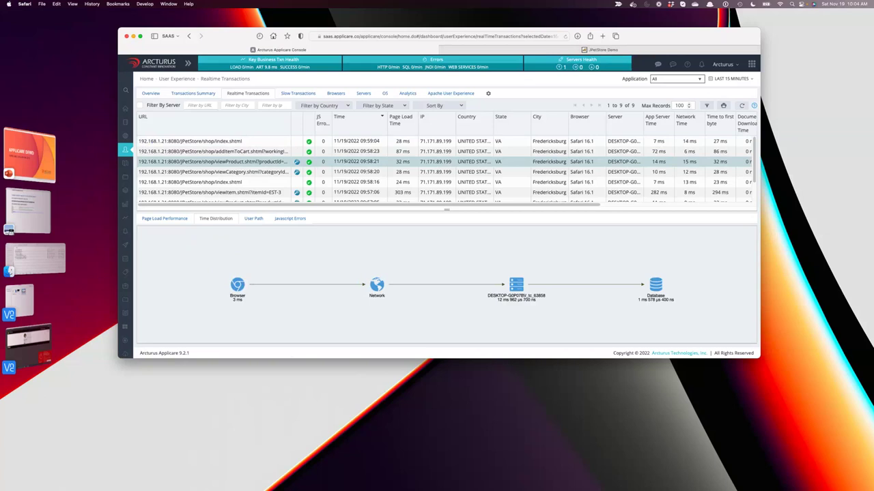
Drill into Virginia on the overview map, then view addItemToCart and index.shtml timing breakdowns.
click(151, 94)
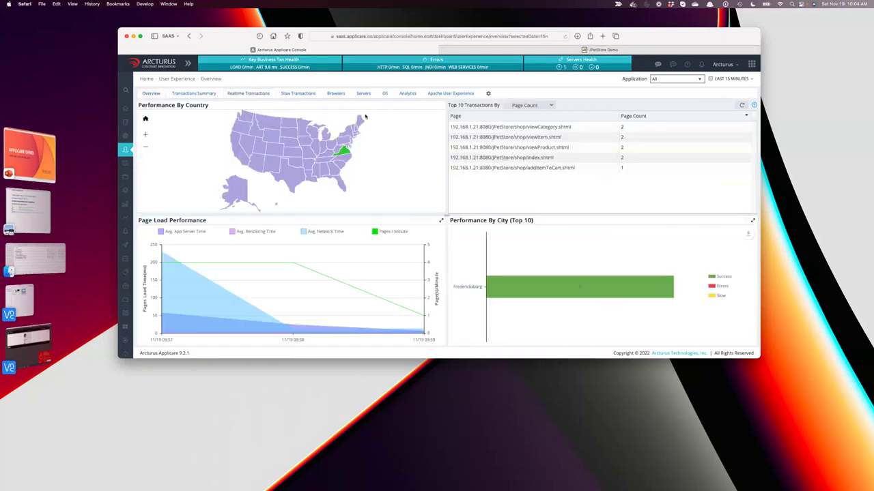
mouse_move(346, 153)
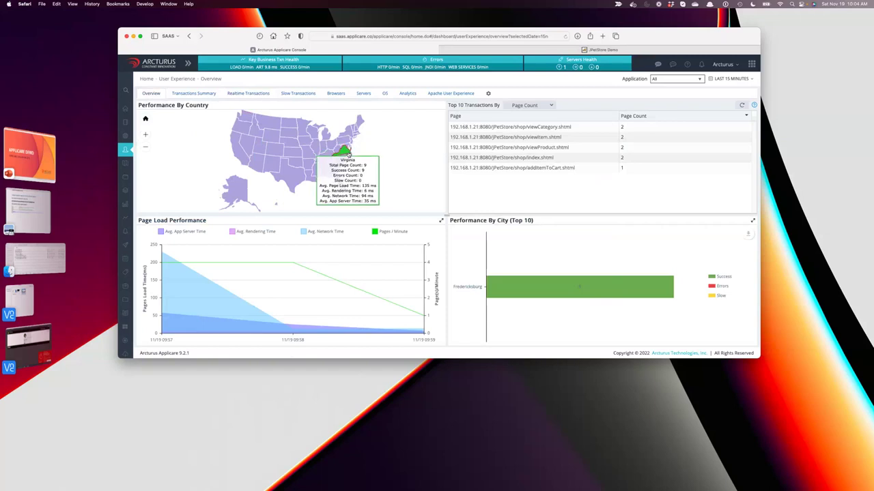
click(346, 153)
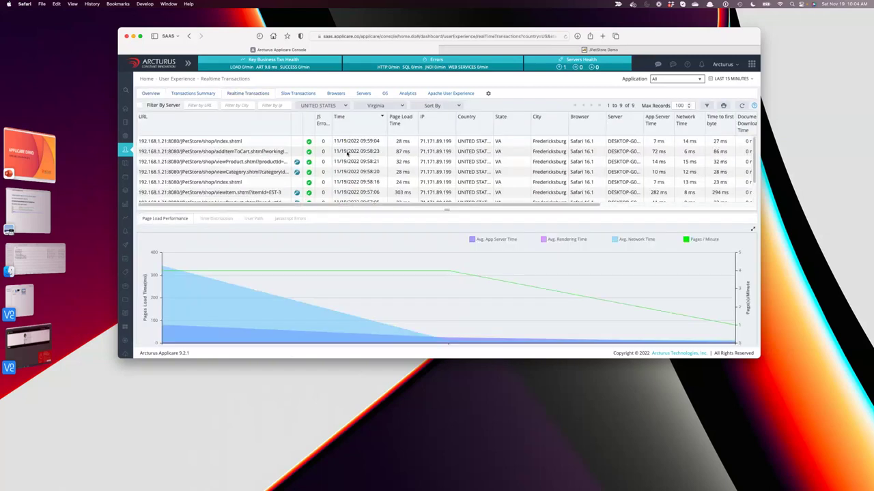
click(478, 151)
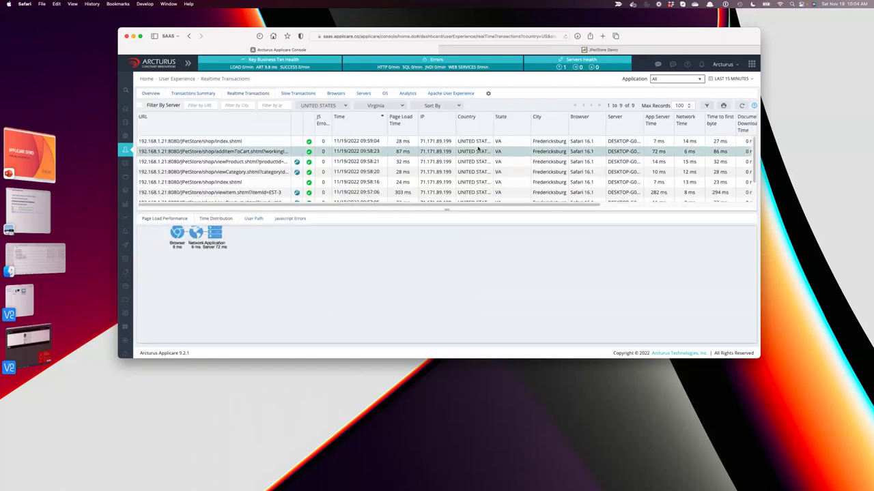
click(477, 142)
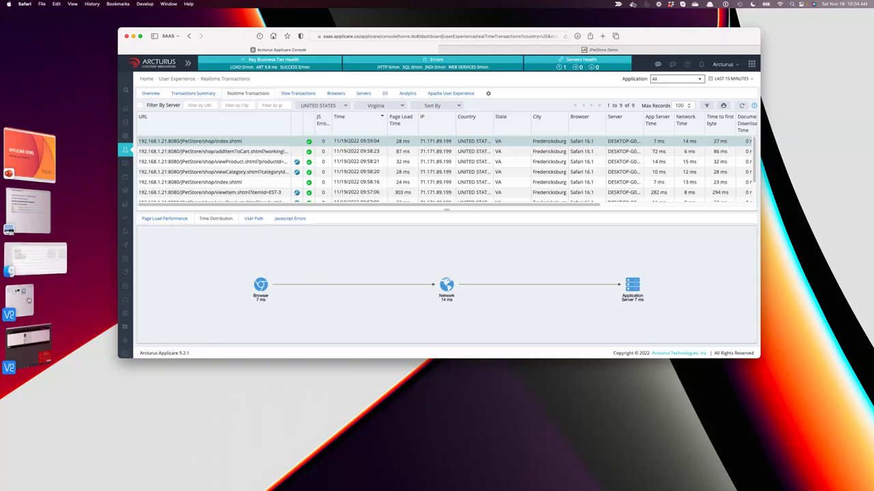
Bring the lab guide PDF forward and jump back toward its beginning.
click(28, 301)
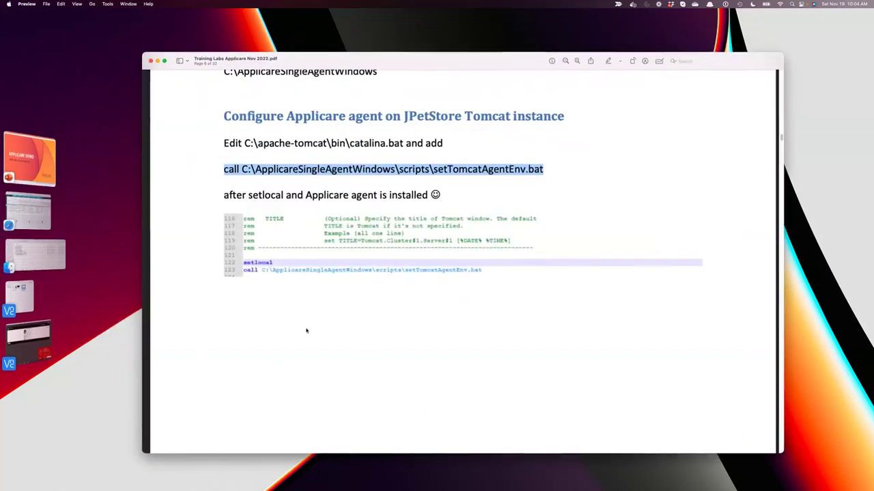
scroll(307, 331, up, 10)
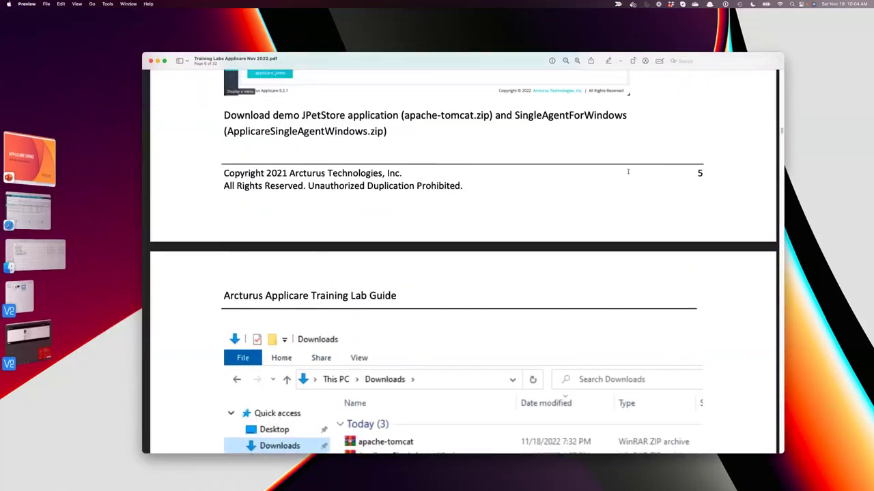
scroll(628, 172, up, 15)
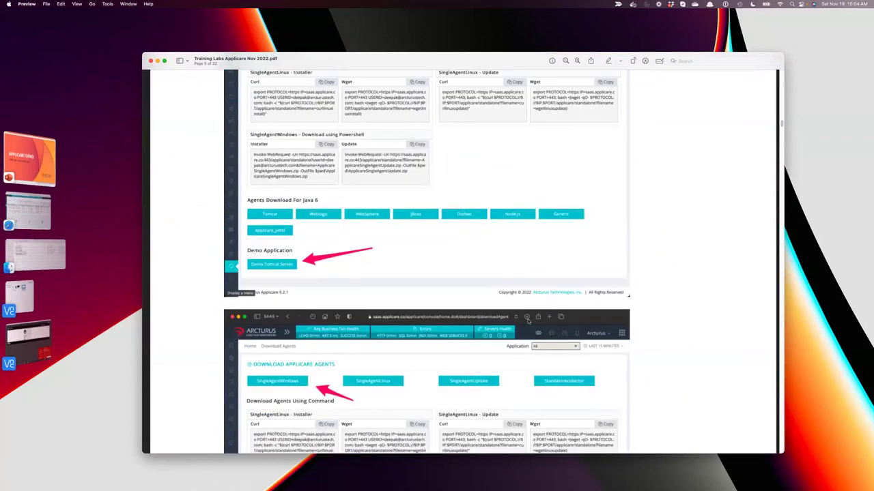
scroll(532, 287, up, 15)
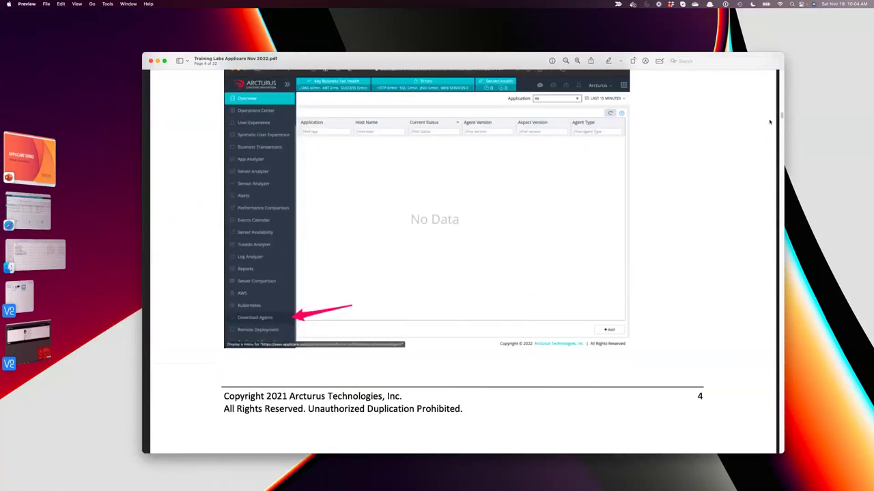
click(781, 78)
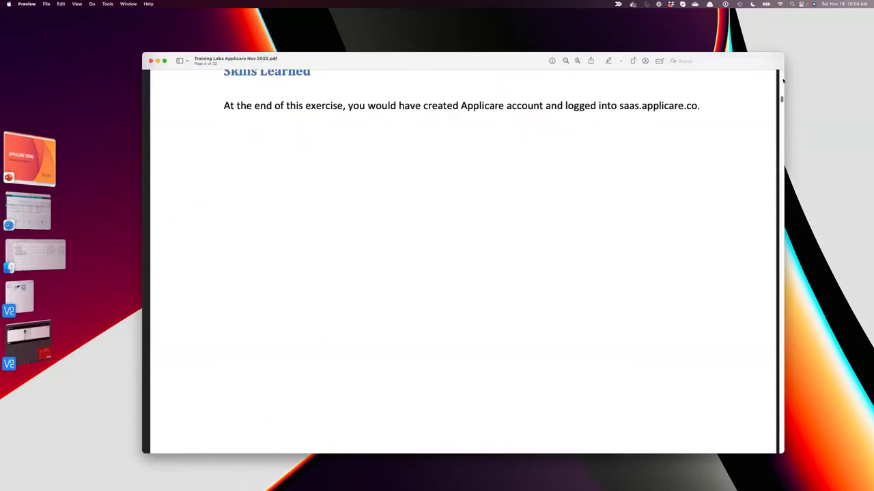
scroll(781, 96, up, 10)
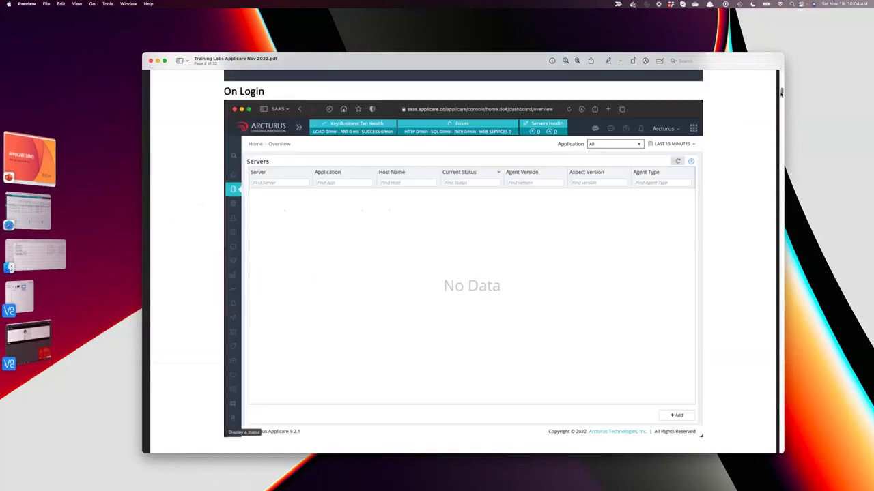
scroll(780, 92, up, 10)
mouse_move(310, 220)
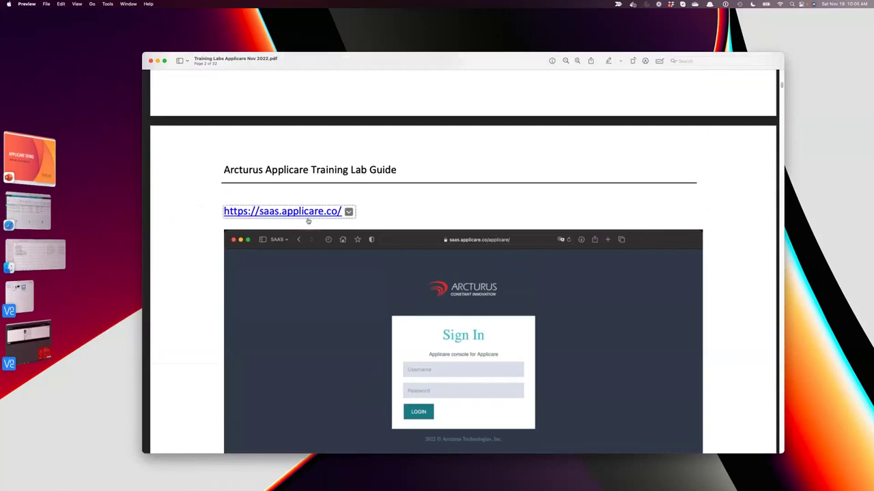
Scroll to page 4's Installing PetStore & configuring Applicare lab, then return to the Applicare console.
scroll(566, 332, down, 5)
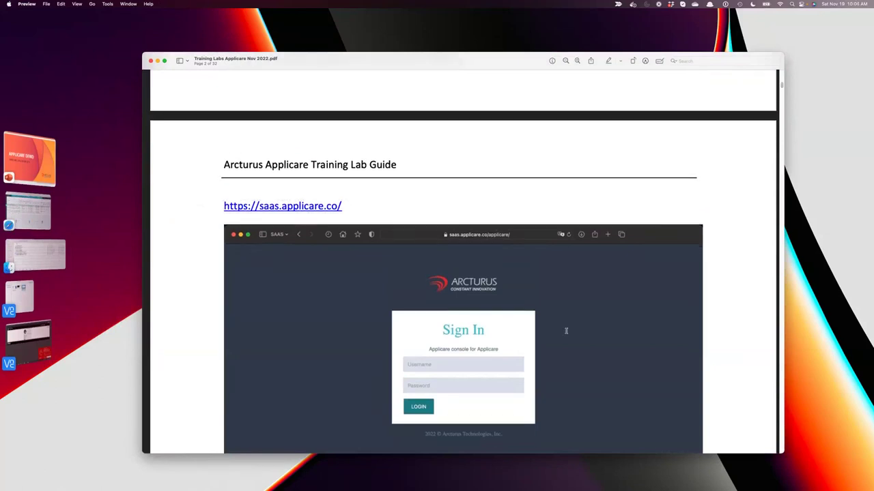
scroll(566, 331, down, 2)
scroll(566, 330, up, 2)
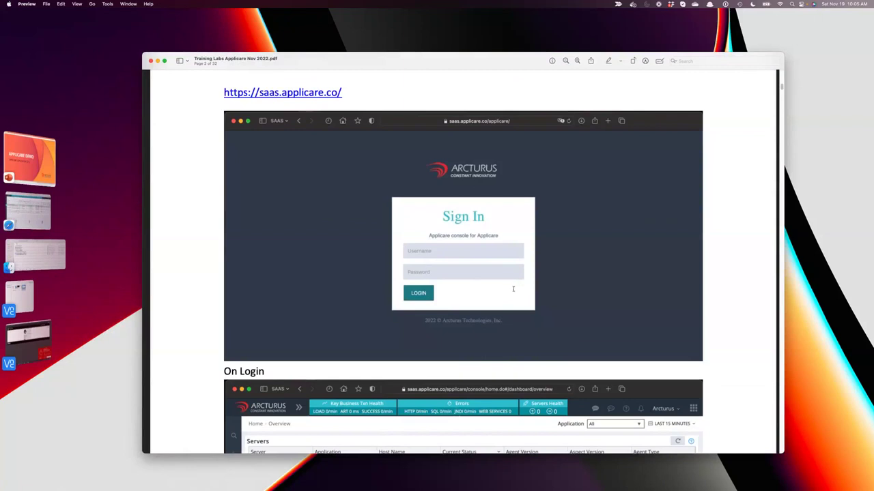
scroll(514, 289, down, 6)
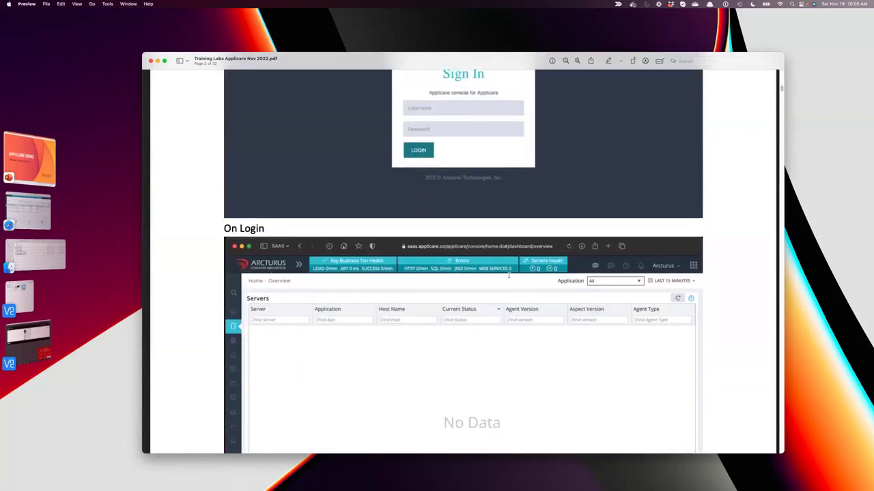
scroll(508, 275, down, 4)
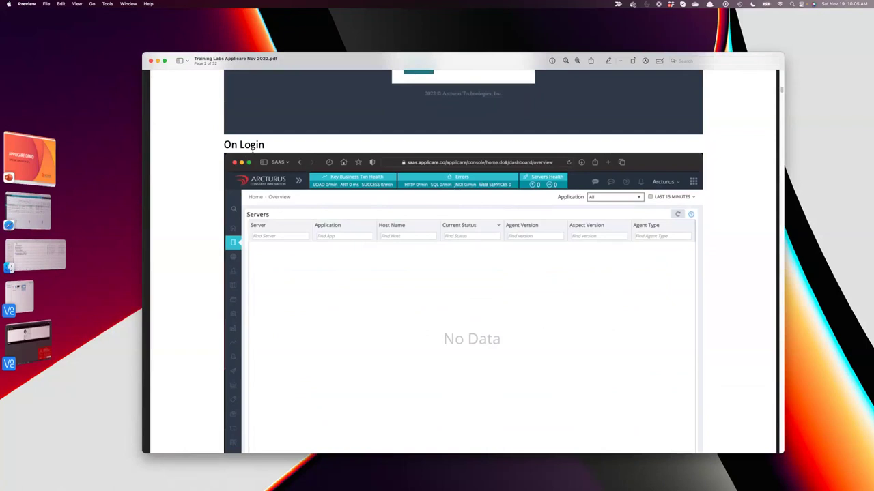
scroll(498, 312, down, 1)
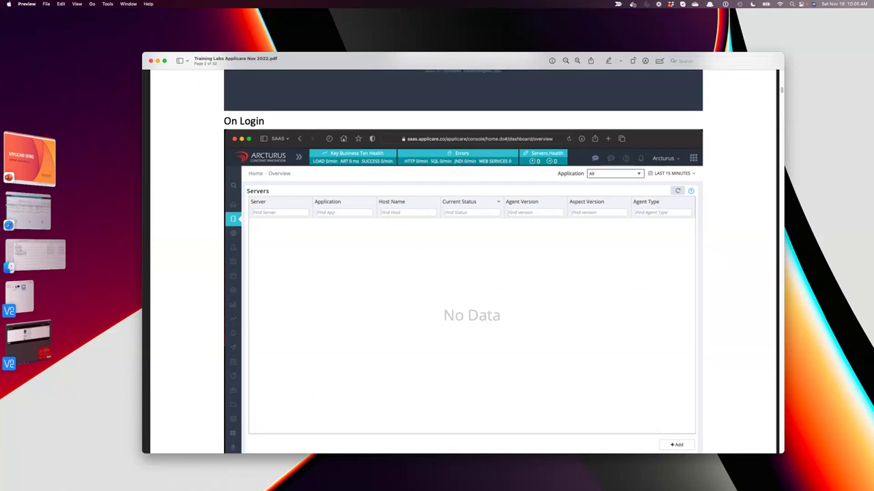
scroll(412, 327, down, 5)
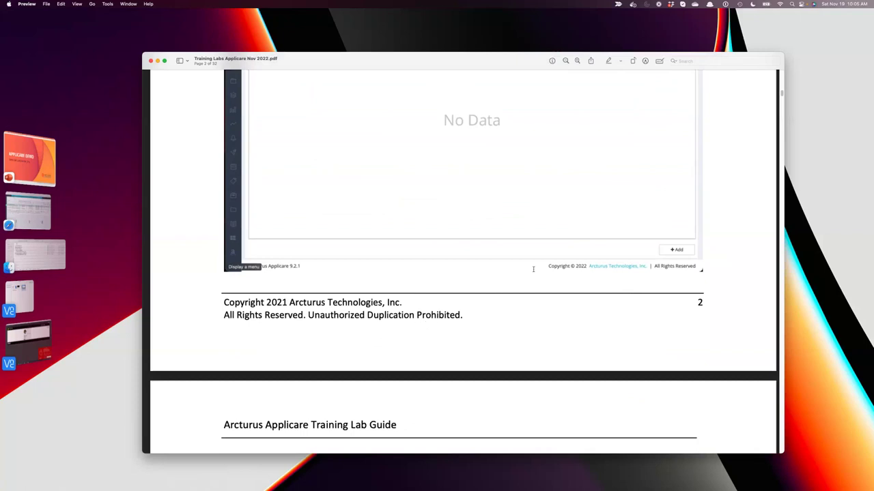
scroll(533, 269, down, 9)
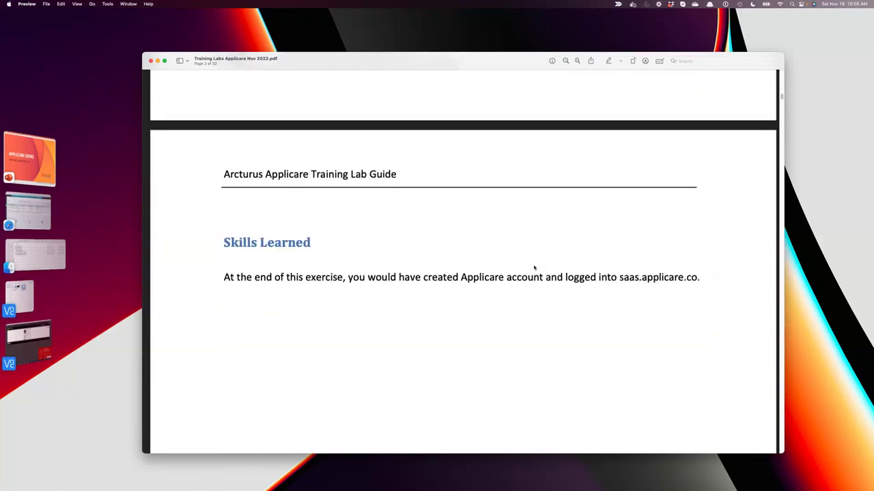
scroll(534, 266, down, 5)
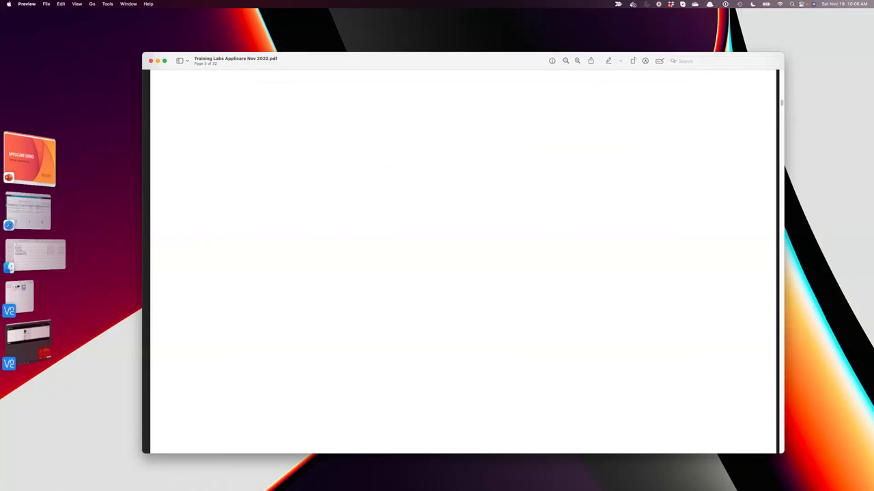
scroll(601, 312, down, 6)
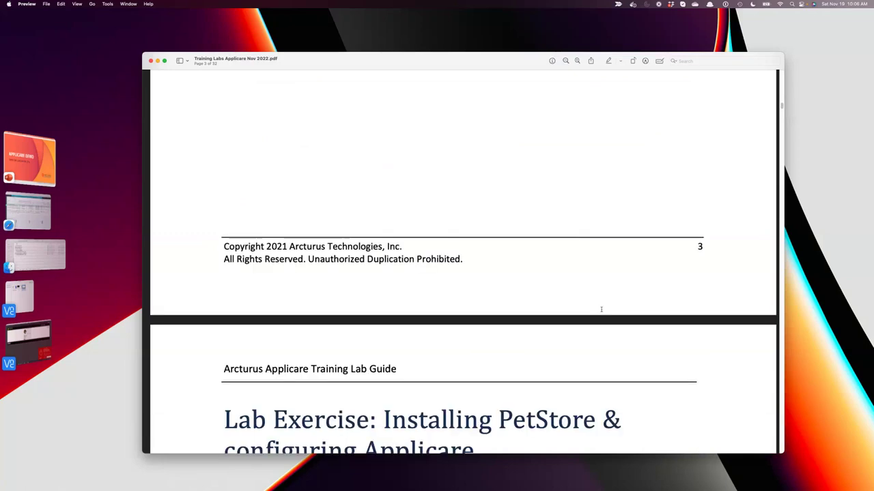
scroll(601, 309, down, 3)
scroll(607, 307, up, 2)
scroll(608, 305, down, 3)
scroll(608, 306, down, 3)
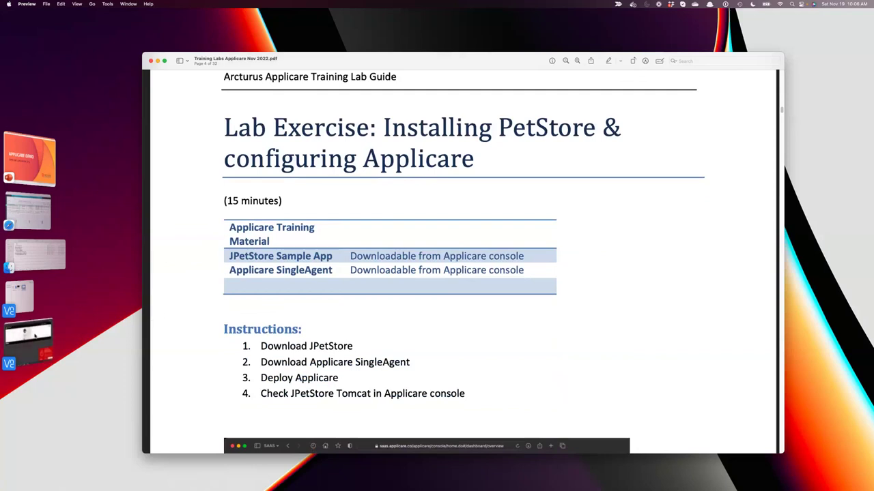
click(29, 208)
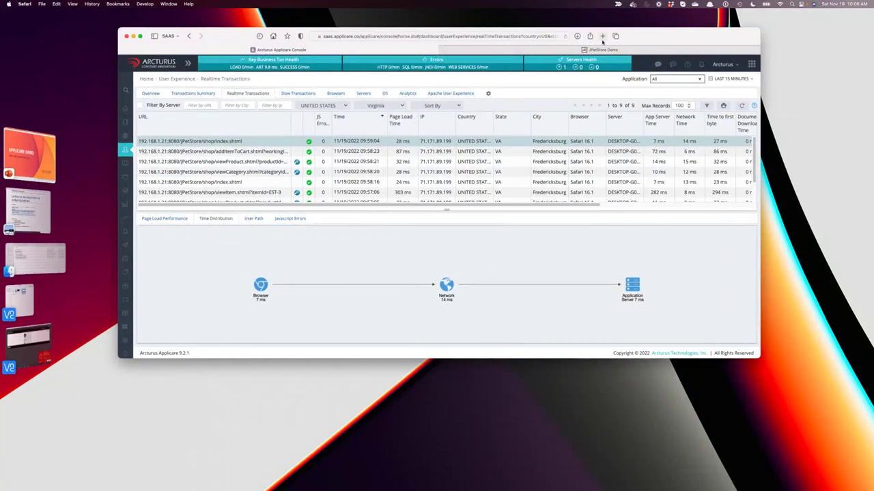
Load arcturustech.com in a new tab and open the support site's new-account registration page.
click(602, 36)
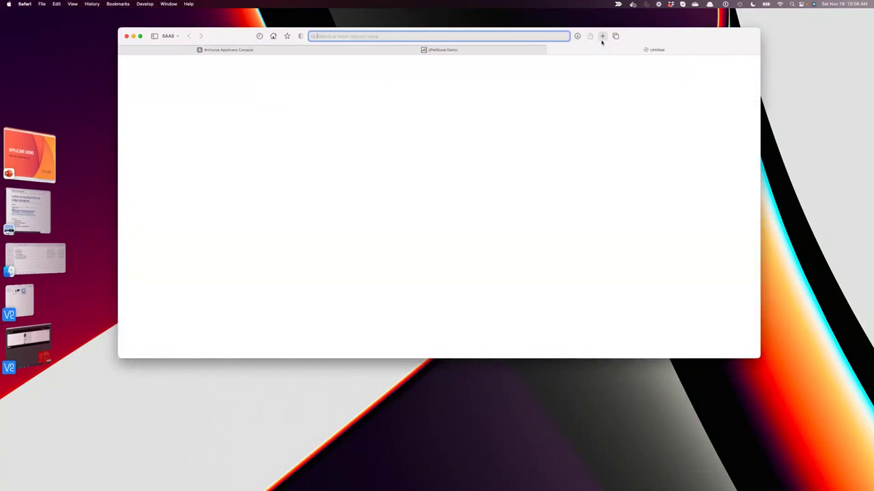
text(arctur)
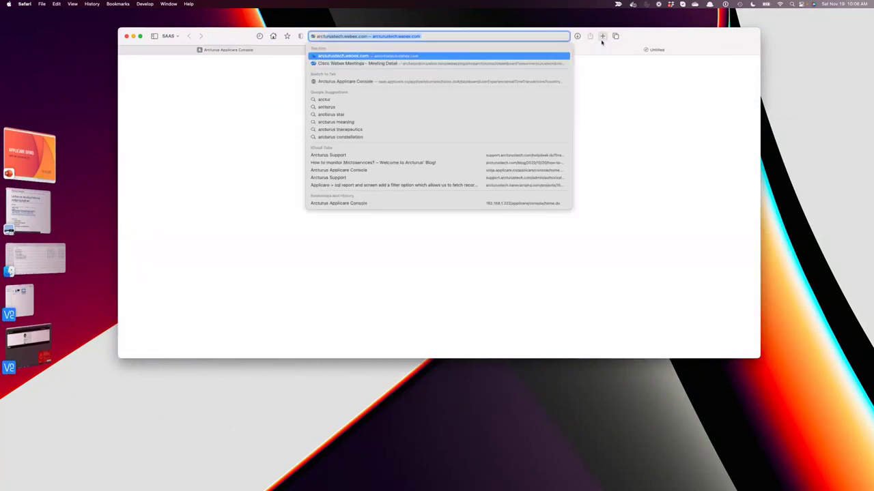
text(ustech.com)
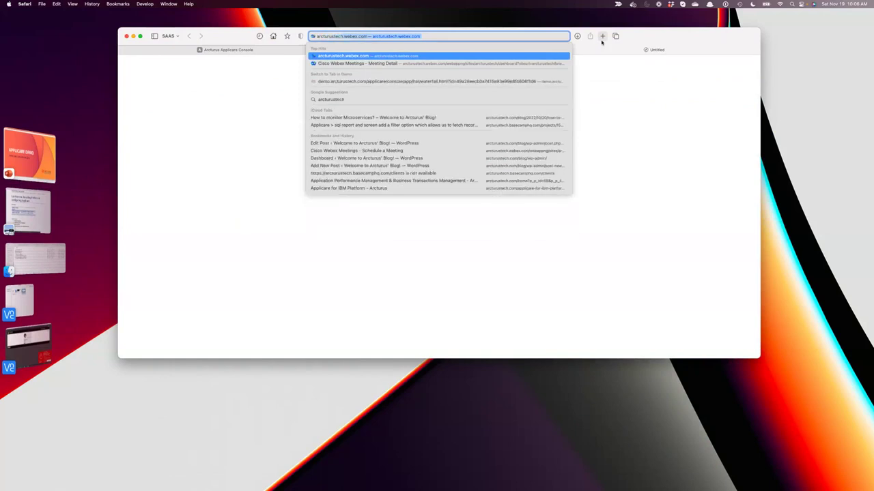
key(BackSpace)
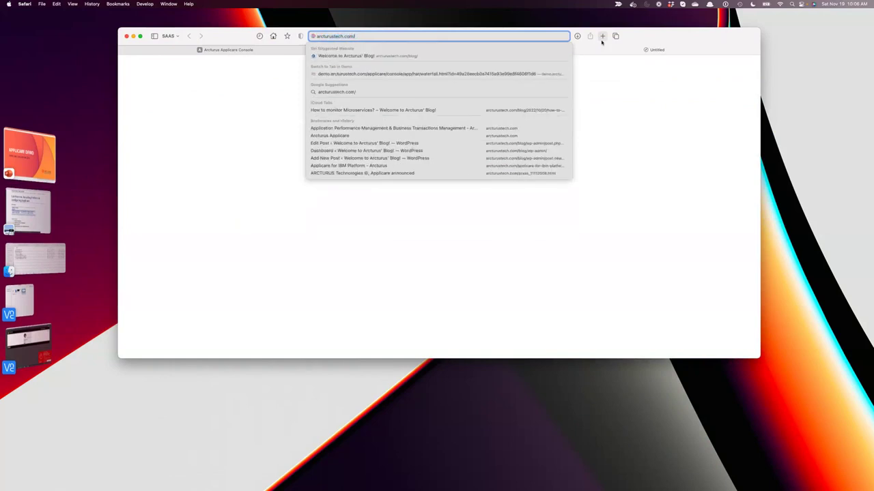
key(Return)
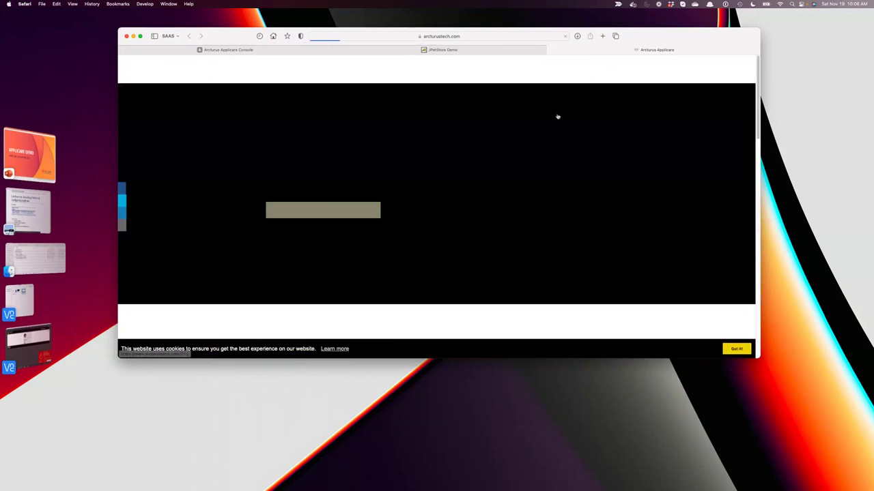
click(660, 72)
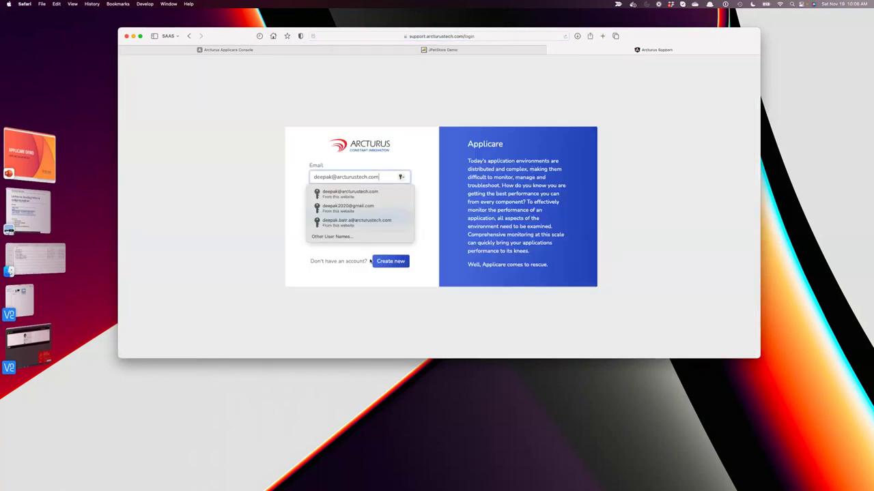
click(392, 265)
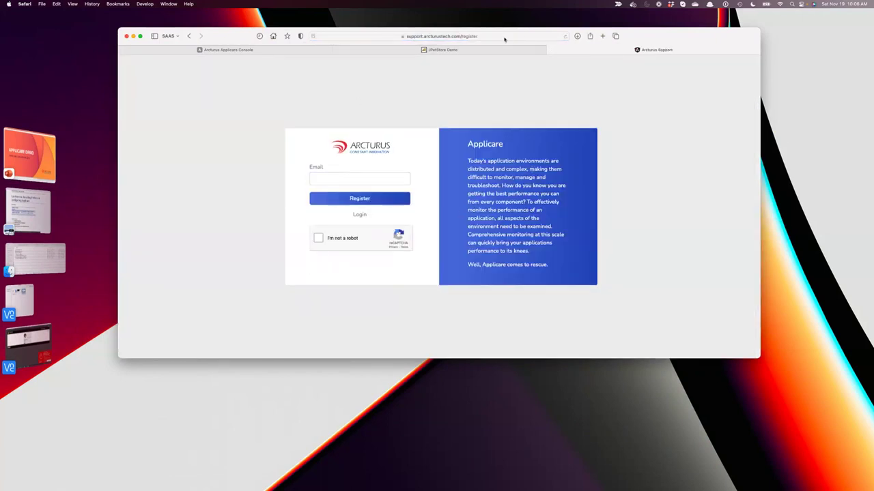
Copy the registration page's address.
click(505, 39)
right_click(352, 36)
click(372, 46)
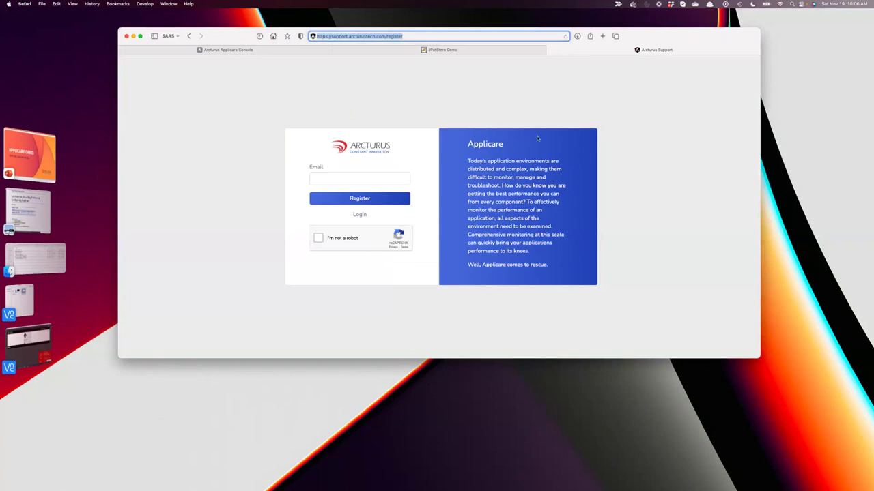
Close the Arcturus Support tab and return to the lab guide PDF.
click(225, 50)
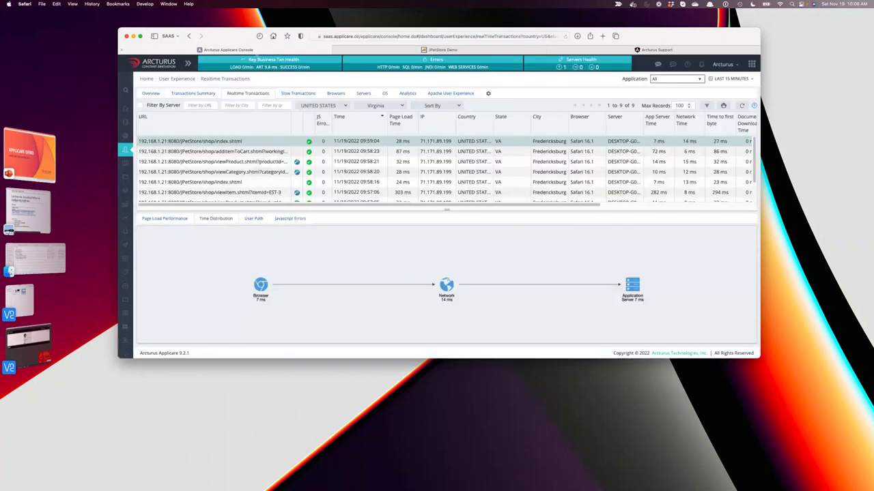
mouse_move(650, 53)
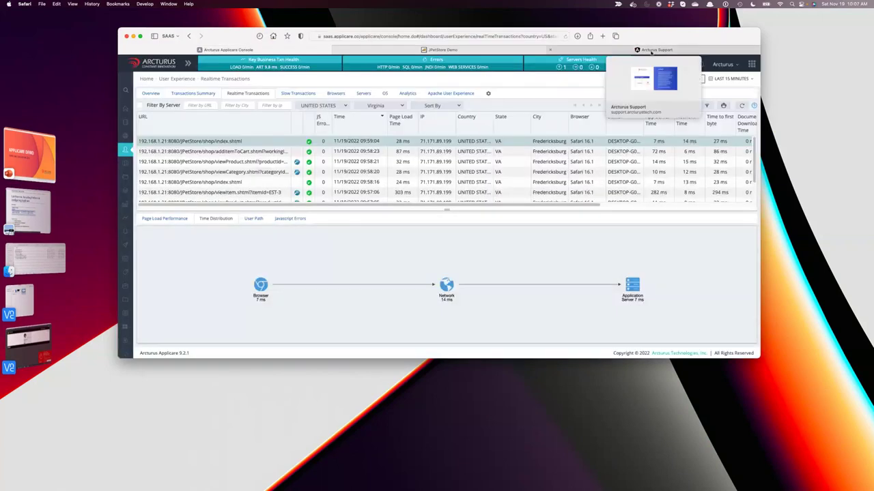
click(650, 51)
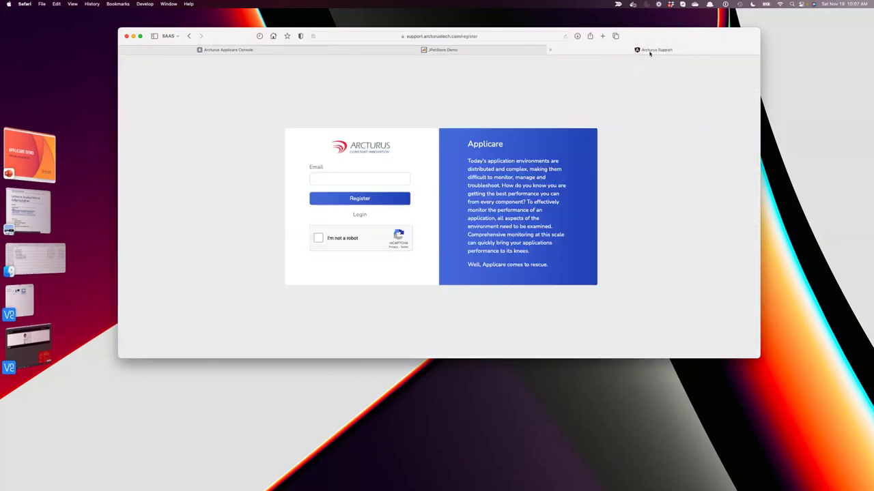
click(549, 50)
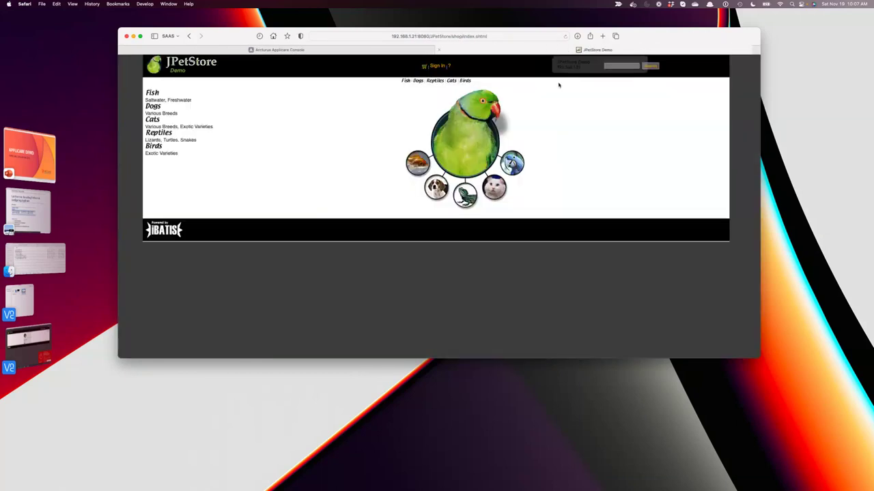
click(335, 53)
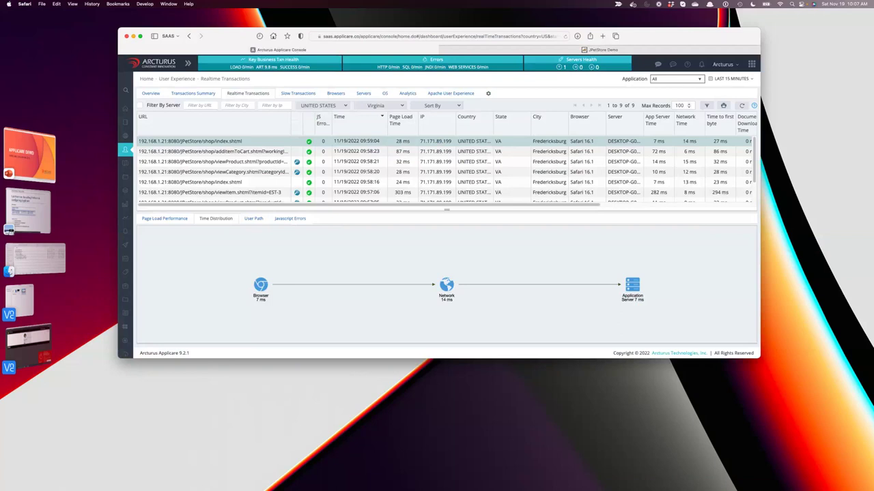
click(42, 212)
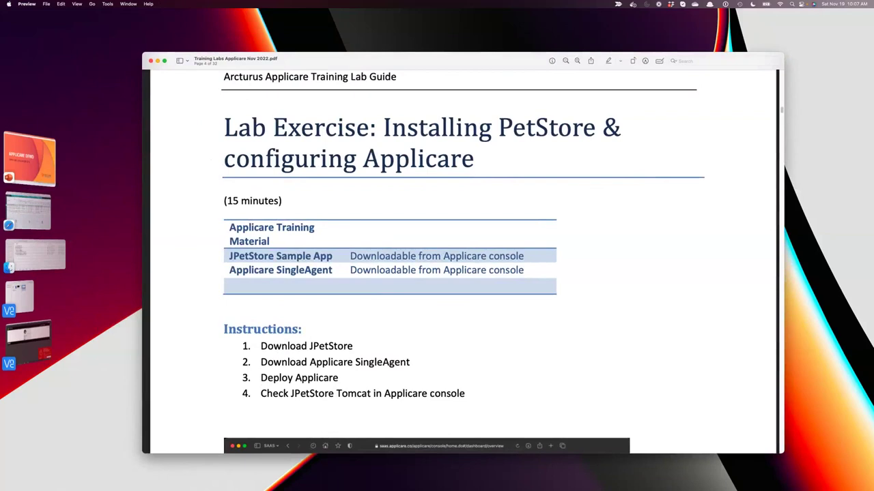
scroll(546, 332, down, 3)
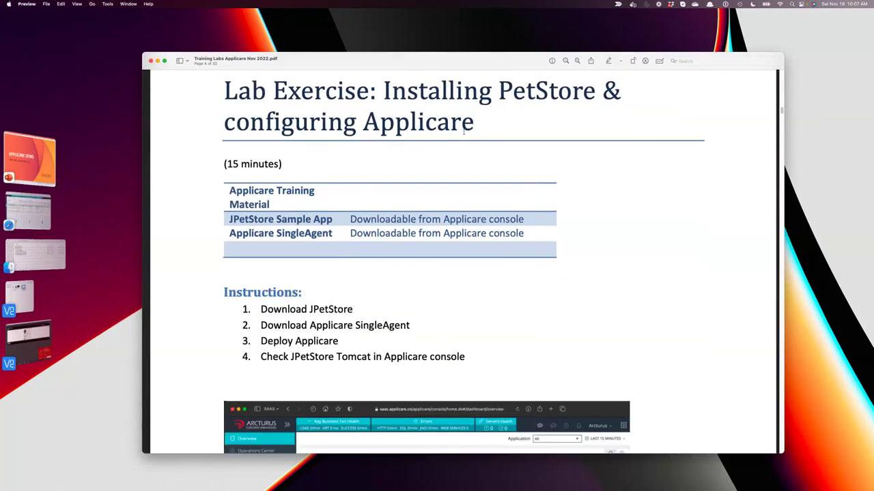
scroll(659, 236, down, 10)
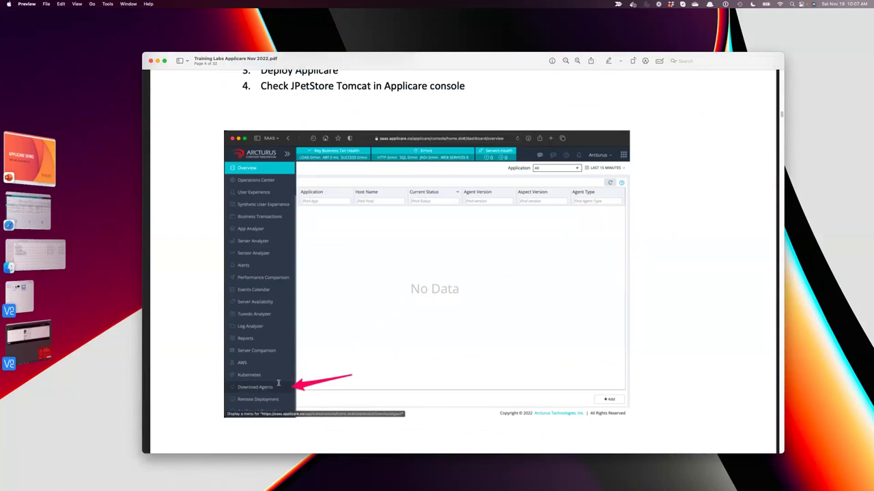
scroll(278, 383, down, 1)
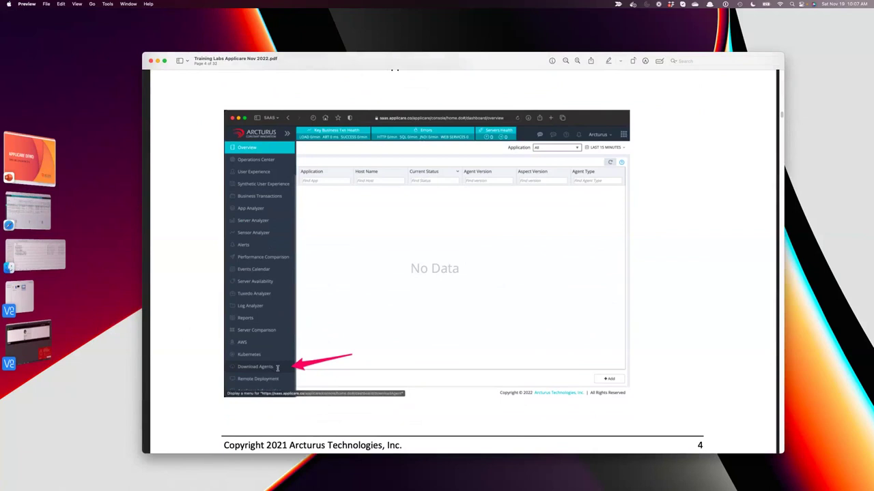
scroll(680, 381, down, 10)
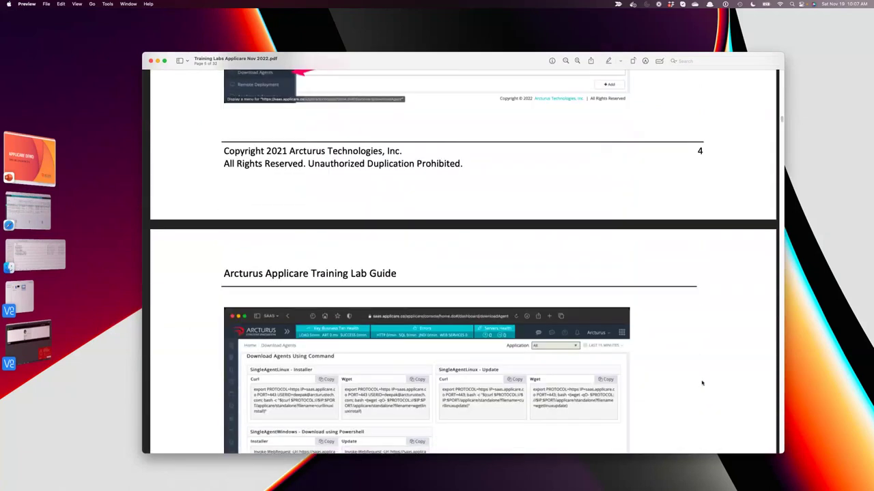
scroll(701, 381, up, 10)
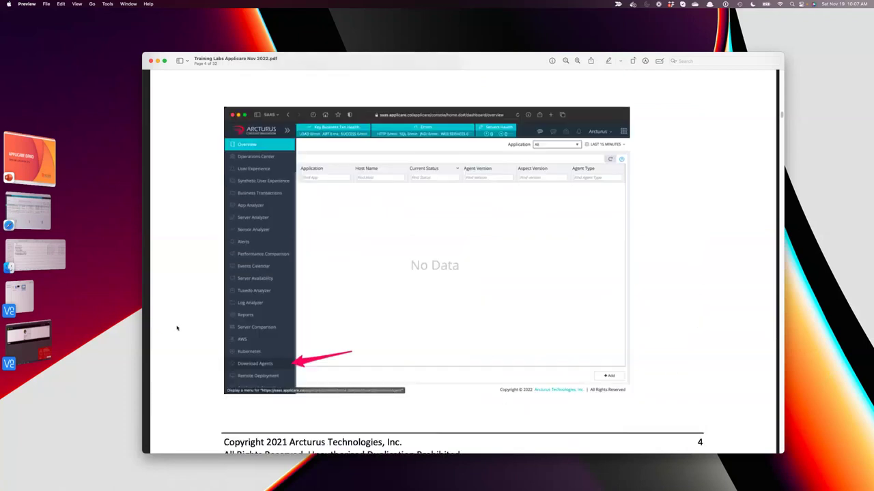
scroll(256, 305, down, 5)
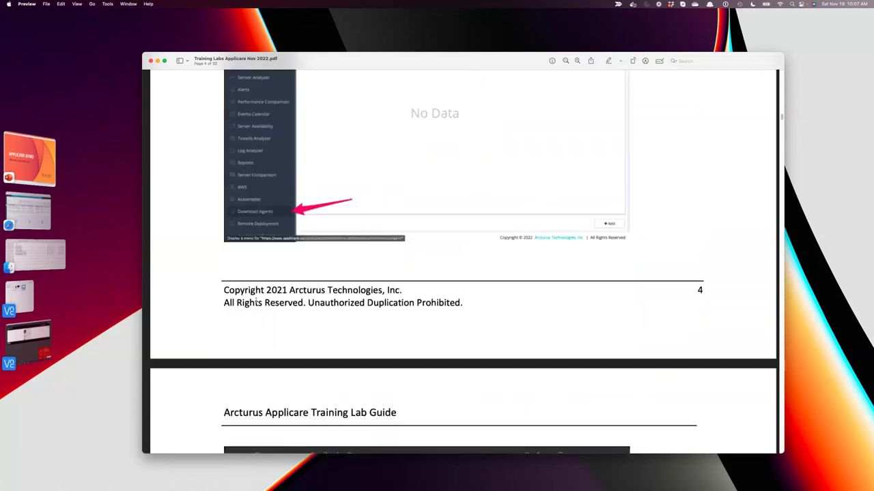
scroll(241, 145, up, 6)
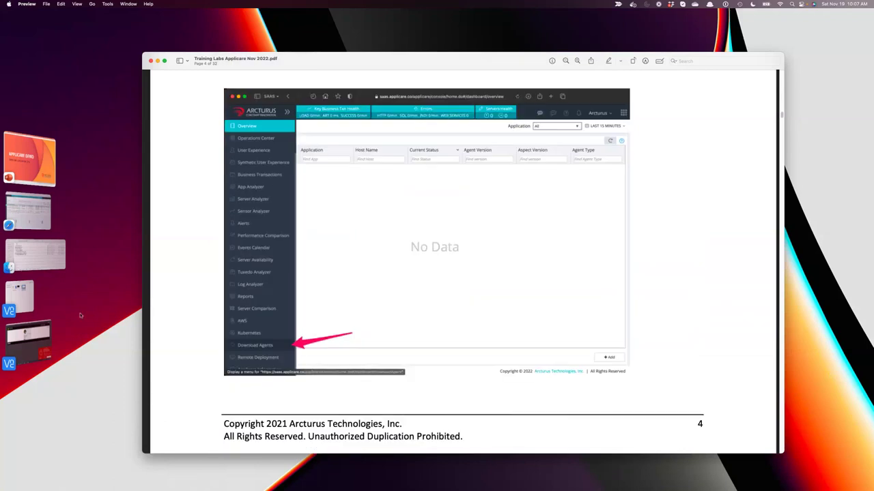
click(28, 337)
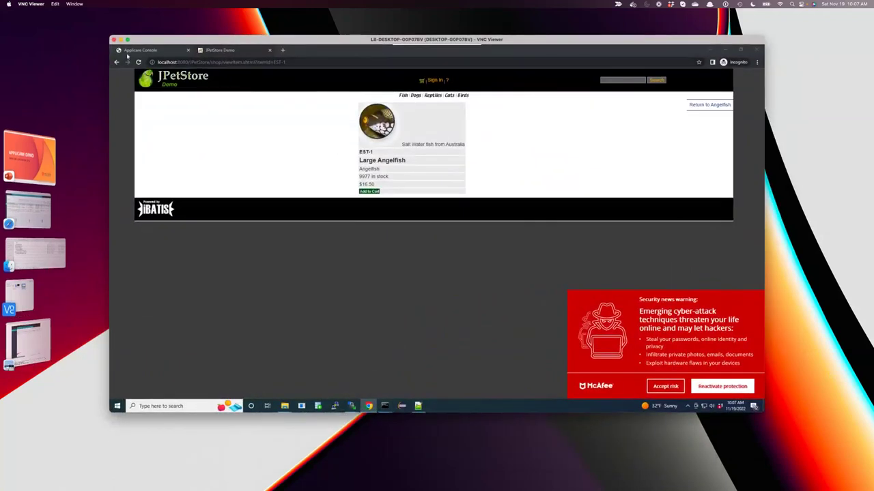
In the remote browser, switch to the Applicare Console tab, dismiss the McAfee popup and sign in.
click(145, 50)
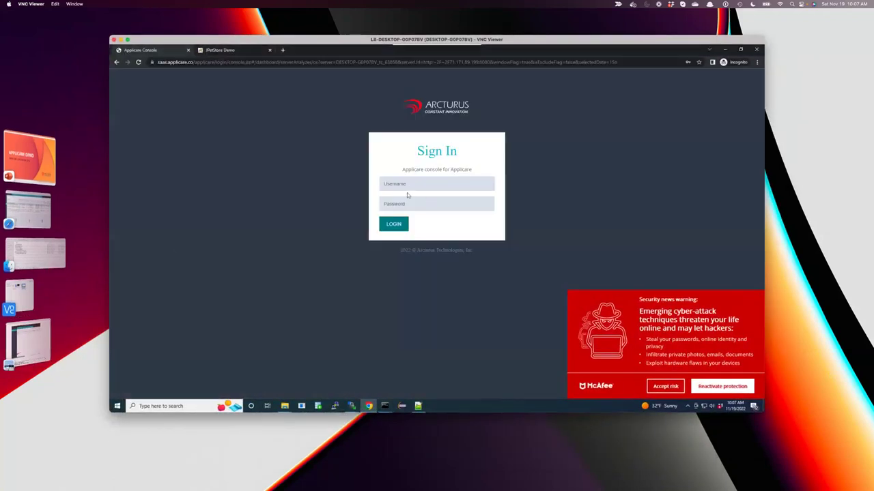
click(665, 387)
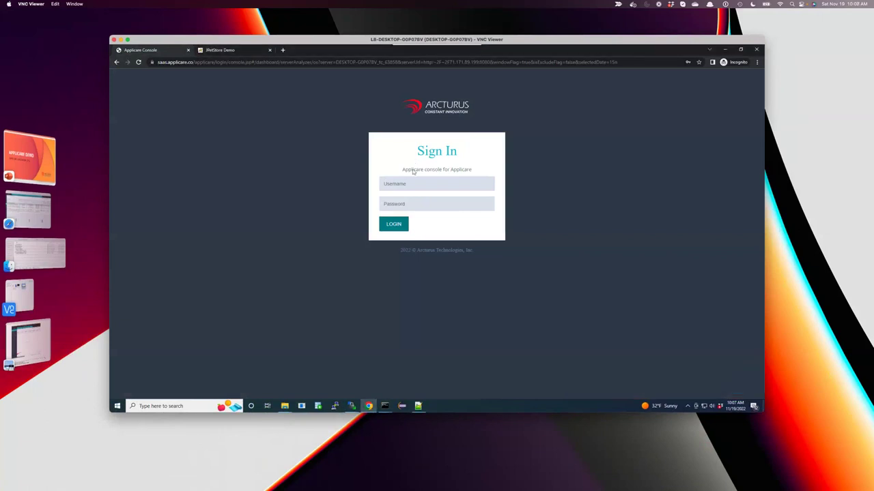
click(413, 184)
click(394, 222)
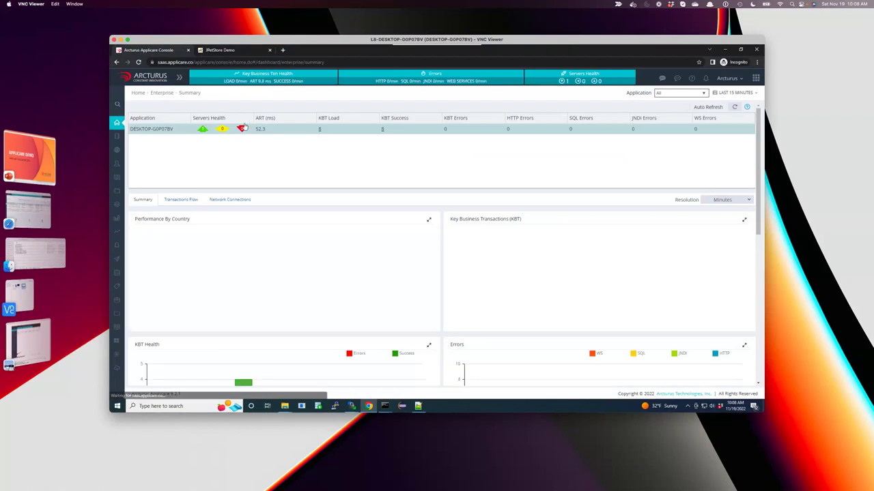
Shorten the VNC Viewer window and scroll the Enterprise Summary dashboard.
mouse_move(136, 365)
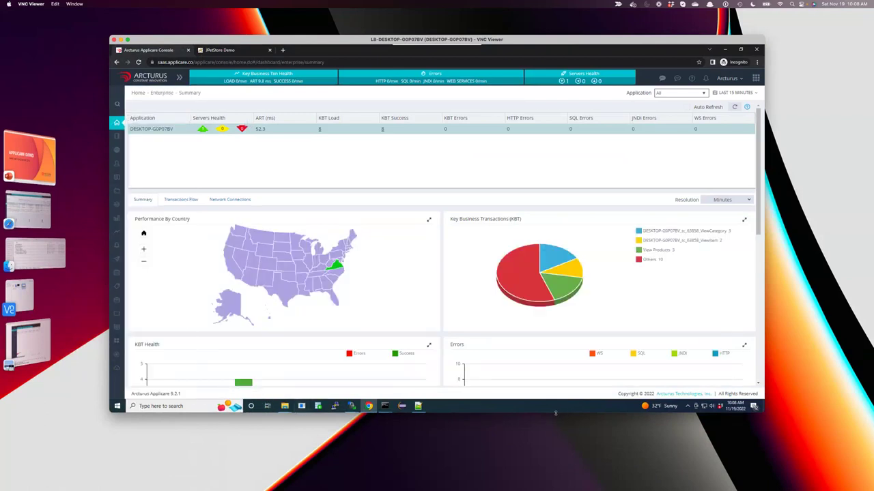
drag(557, 413, 557, 312)
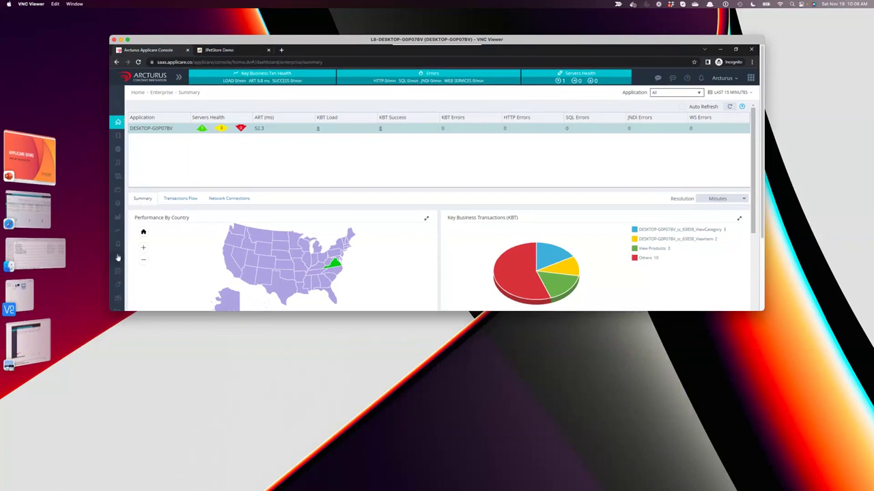
mouse_move(119, 245)
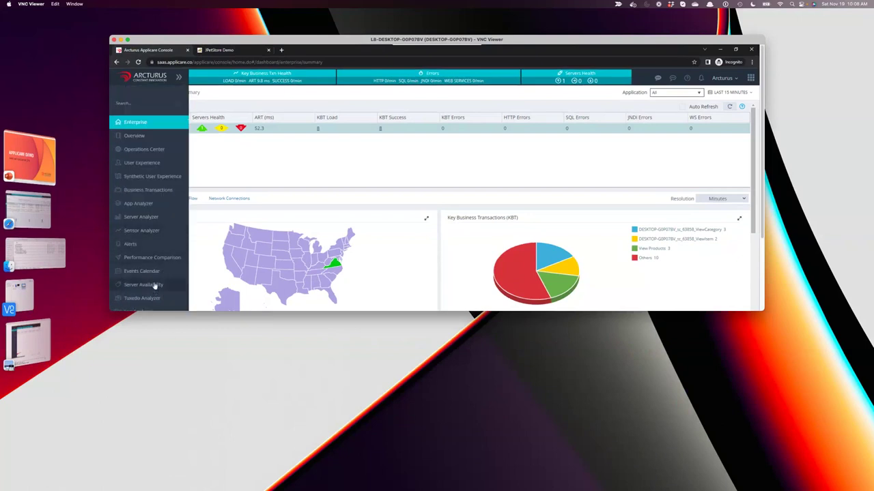
scroll(751, 266, down, 3)
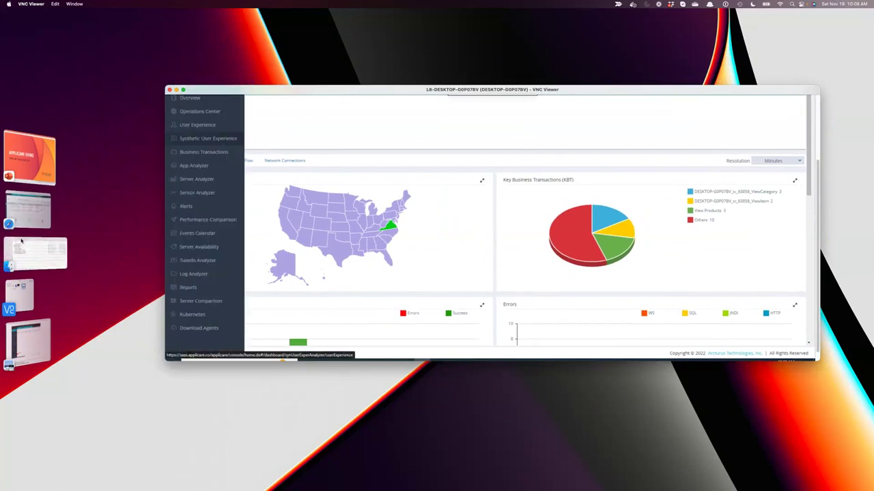
Minimize VNC Viewer, review the Fredericksburg, VA Realtime Transactions, then return to the lab guide.
click(176, 90)
click(27, 191)
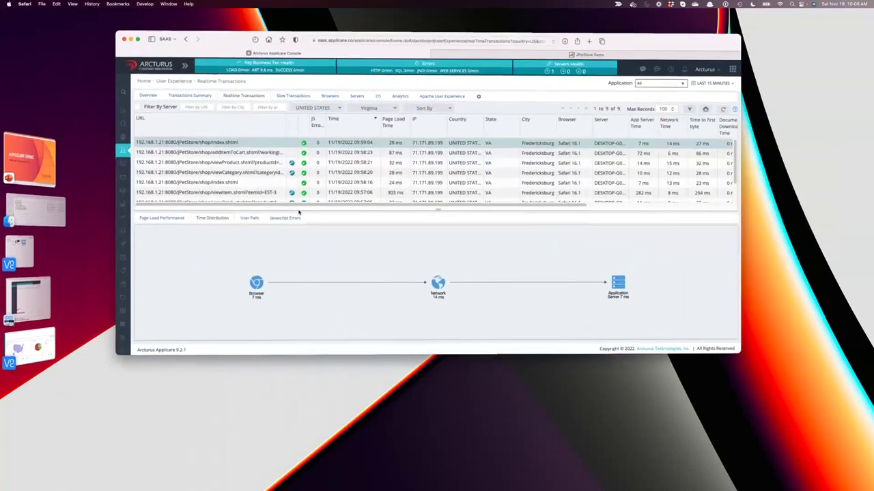
mouse_move(123, 148)
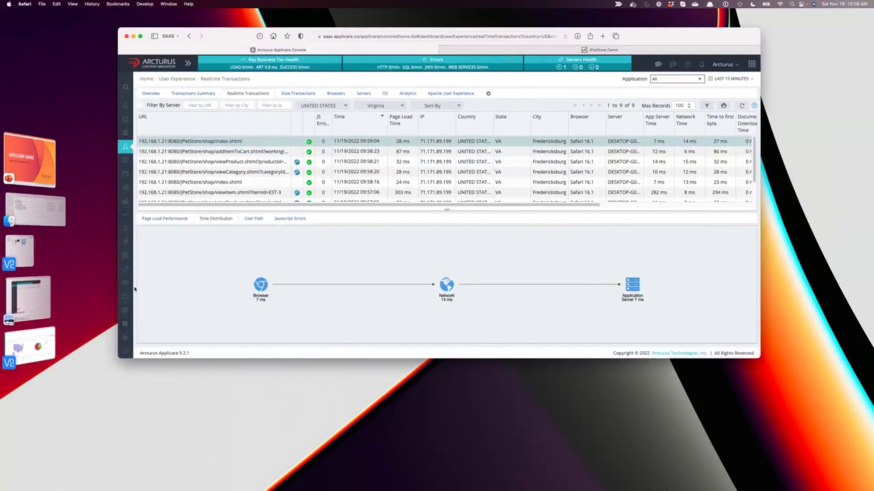
mouse_move(126, 263)
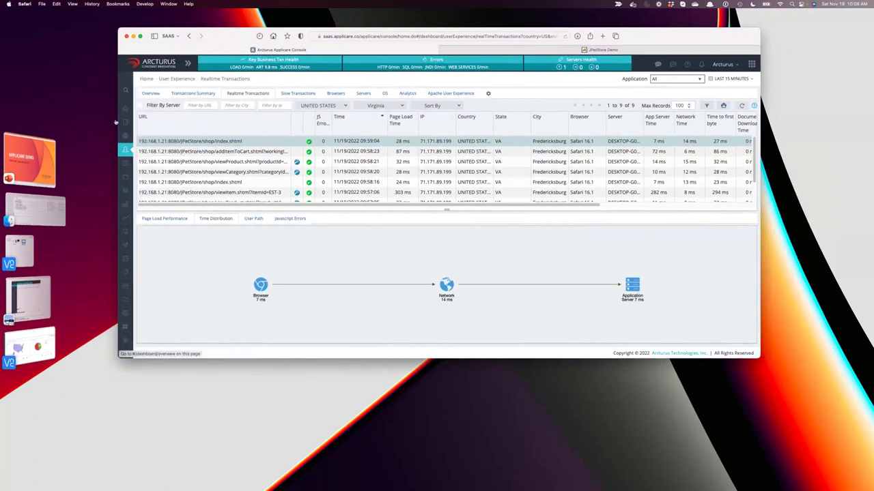
mouse_move(126, 125)
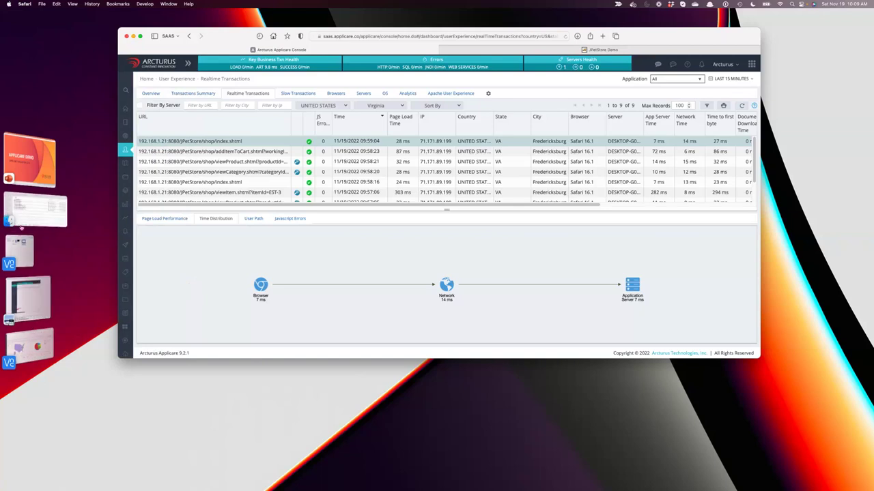
click(28, 299)
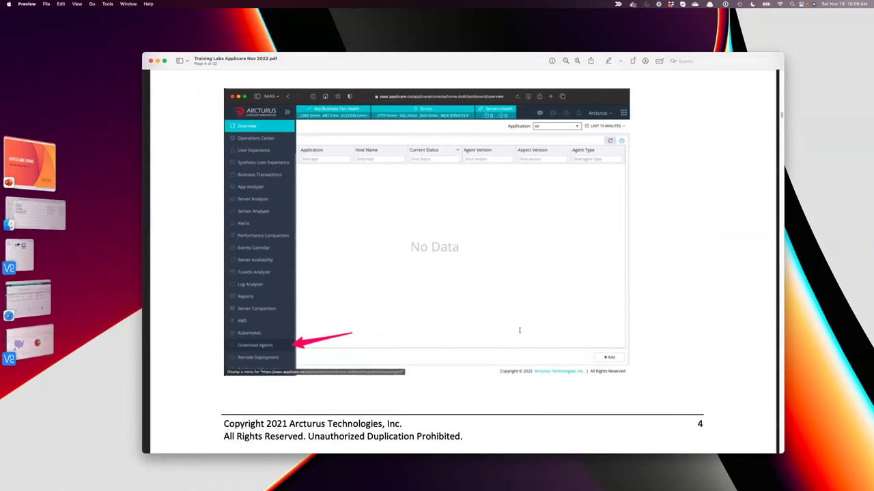
Scroll the lab guide to page 5's Download Agents screenshot pointing at Demo Tomcat Server.
scroll(519, 330, down, 10)
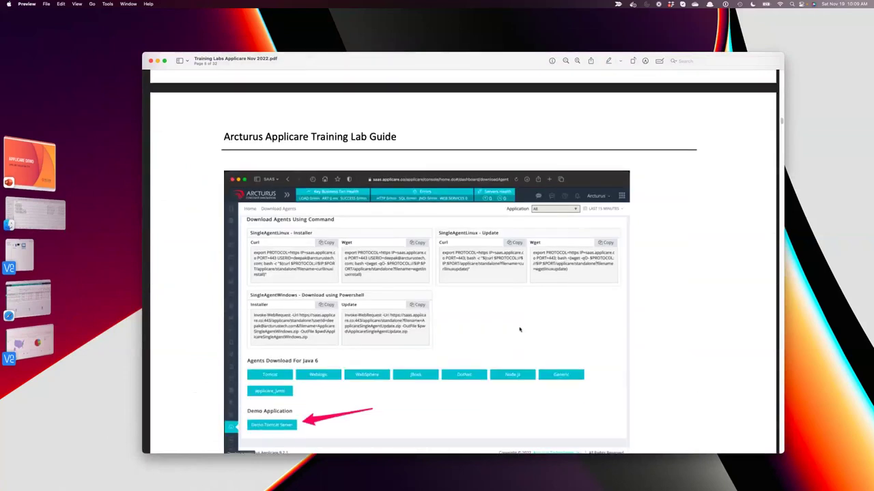
scroll(519, 330, down, 5)
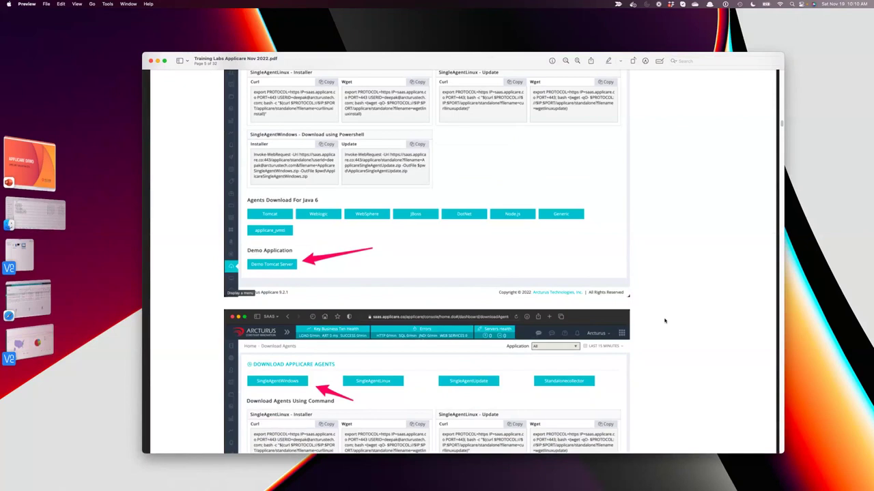
scroll(665, 321, up, 5)
scroll(665, 324, down, 3)
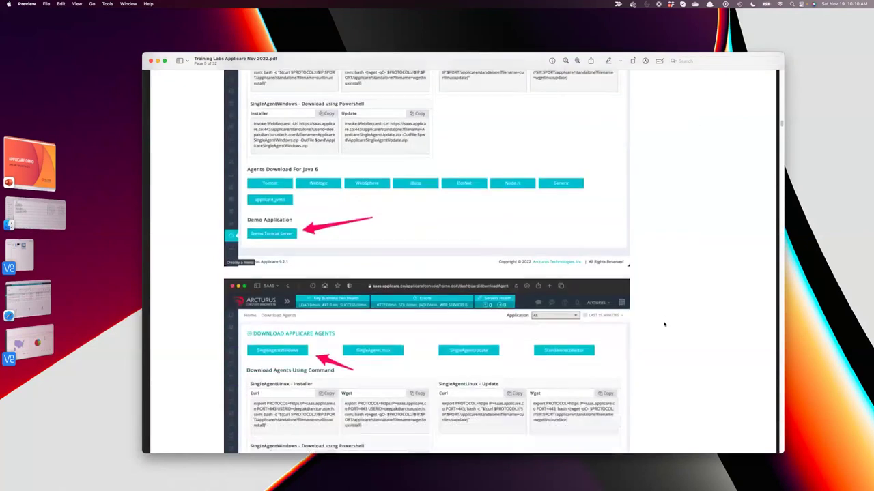
scroll(665, 334, up, 10)
scroll(666, 335, up, 4)
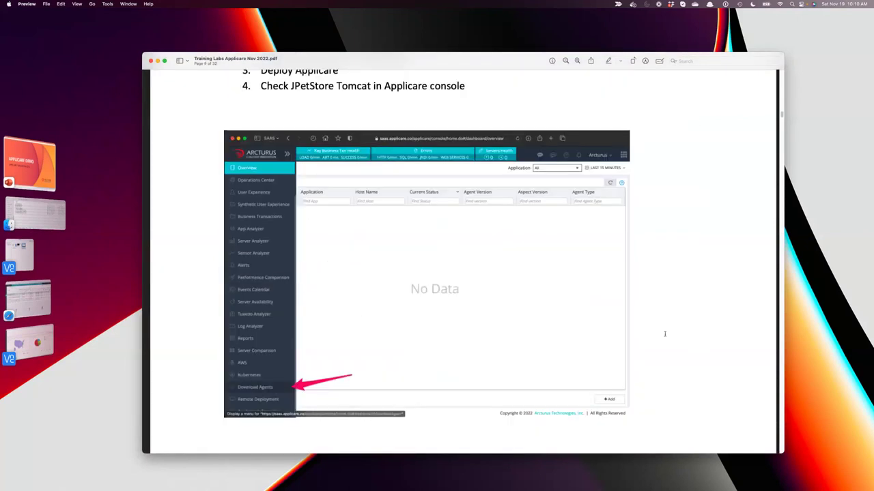
scroll(665, 334, down, 15)
scroll(664, 334, down, 4)
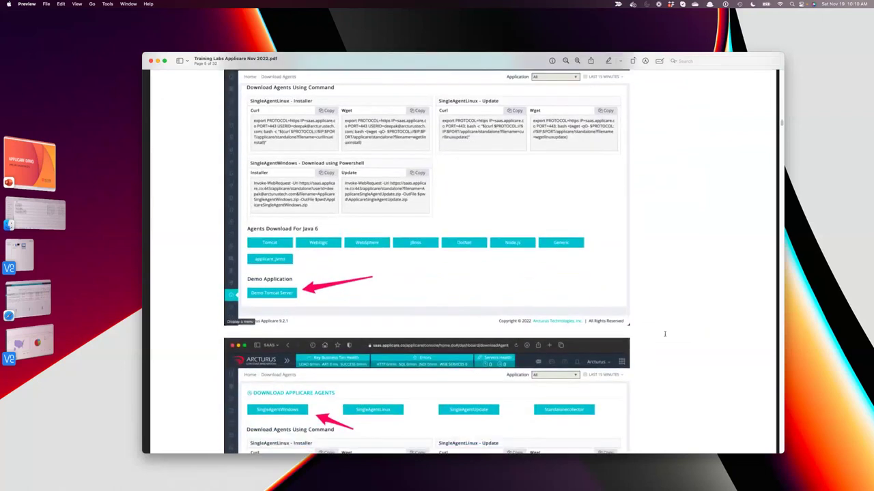
scroll(664, 334, down, 8)
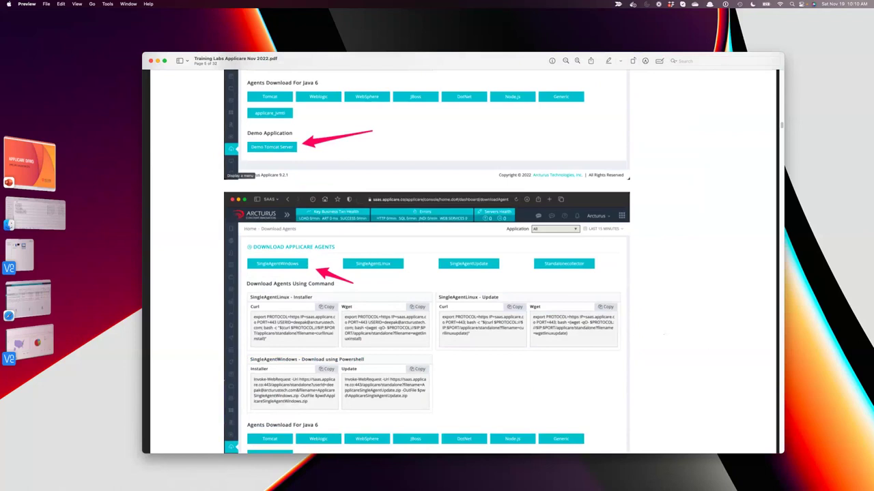
scroll(629, 376, down, 5)
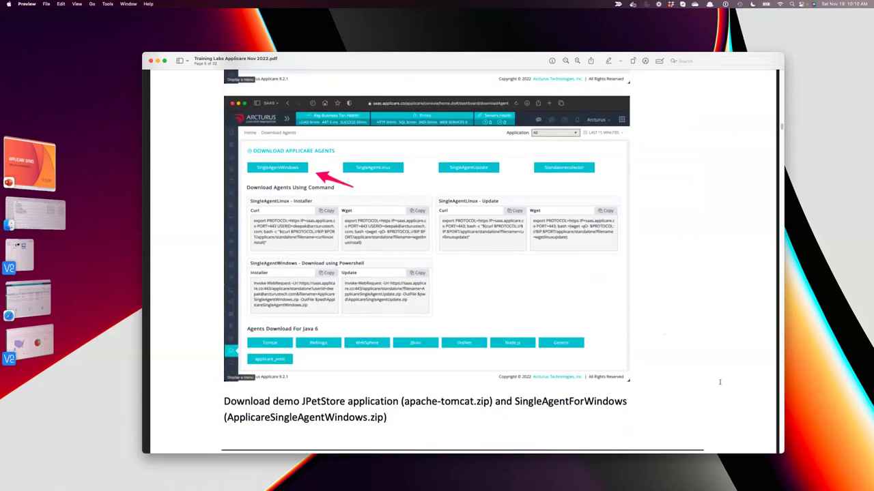
scroll(320, 110, down, 15)
scroll(480, 171, up, 5)
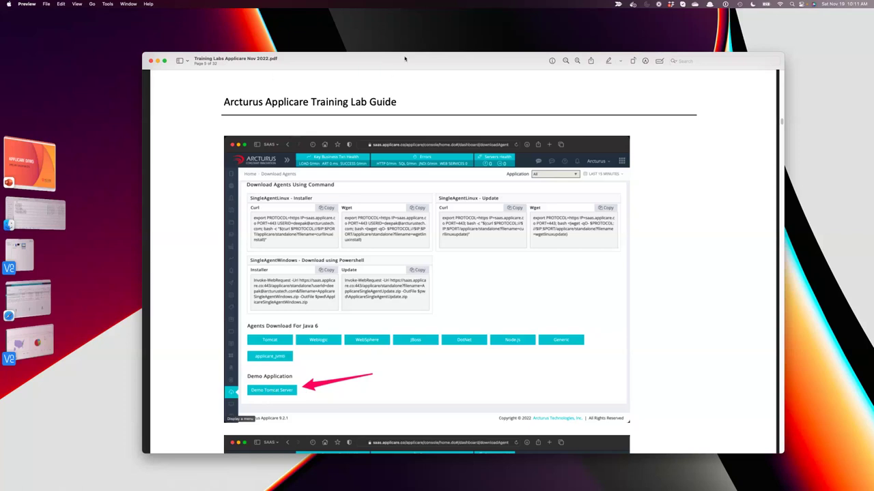
Move the Preview window up-left and scroll to page 6's instructions for extracting both zips to C:\.
drag(404, 59, 375, 40)
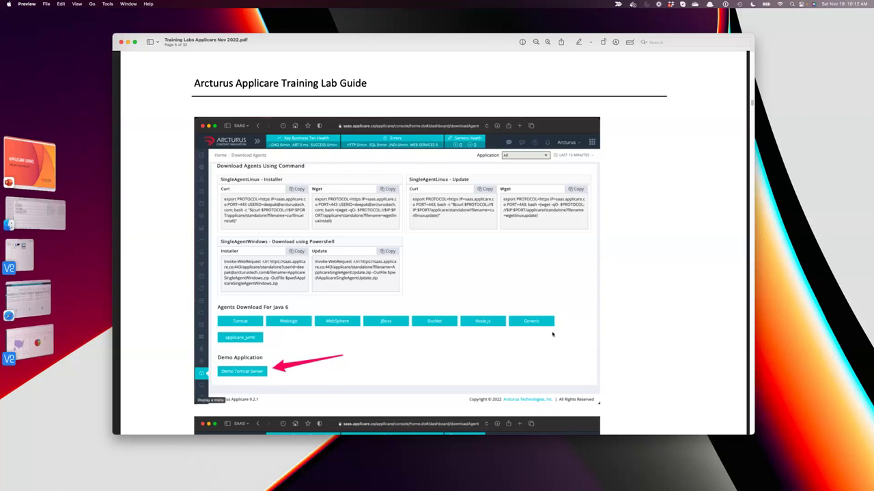
scroll(617, 315, down, 3)
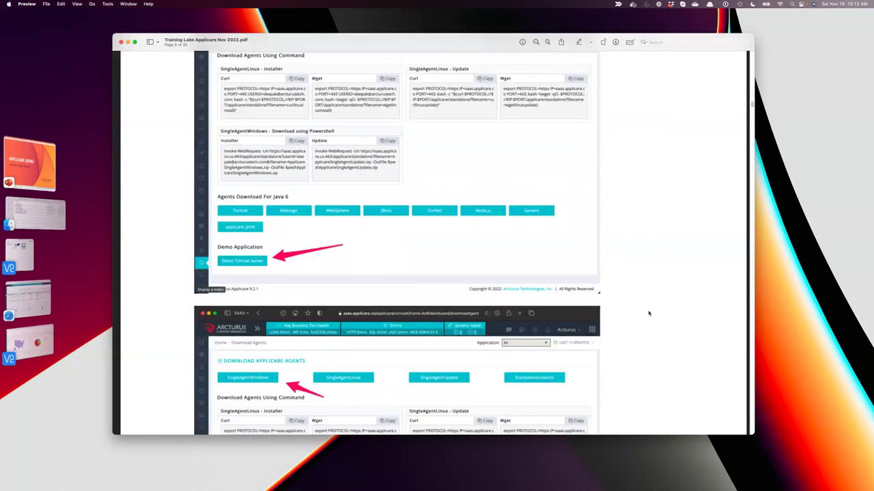
scroll(648, 313, down, 5)
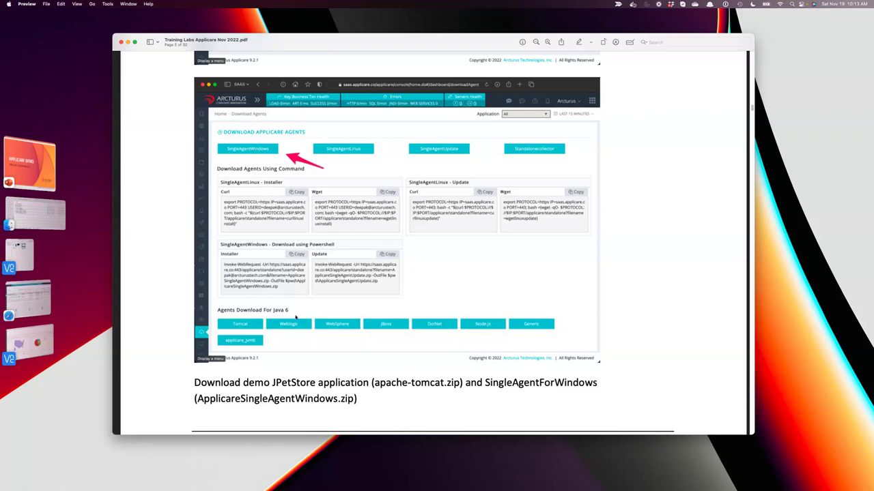
scroll(409, 310, up, 5)
scroll(432, 276, down, 7)
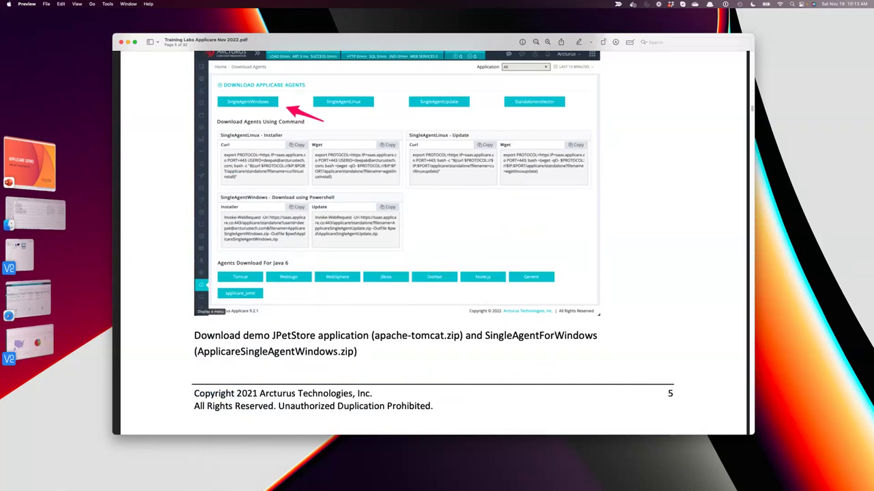
scroll(520, 261, up, 3)
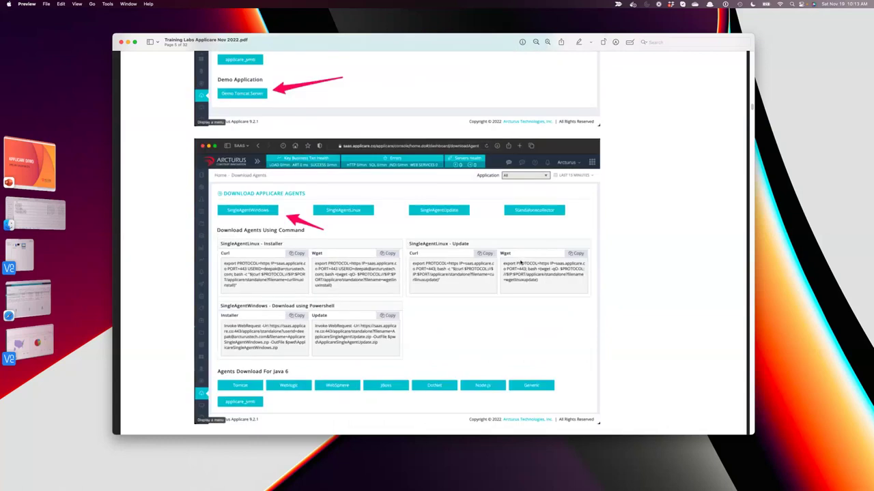
scroll(459, 334, down, 2)
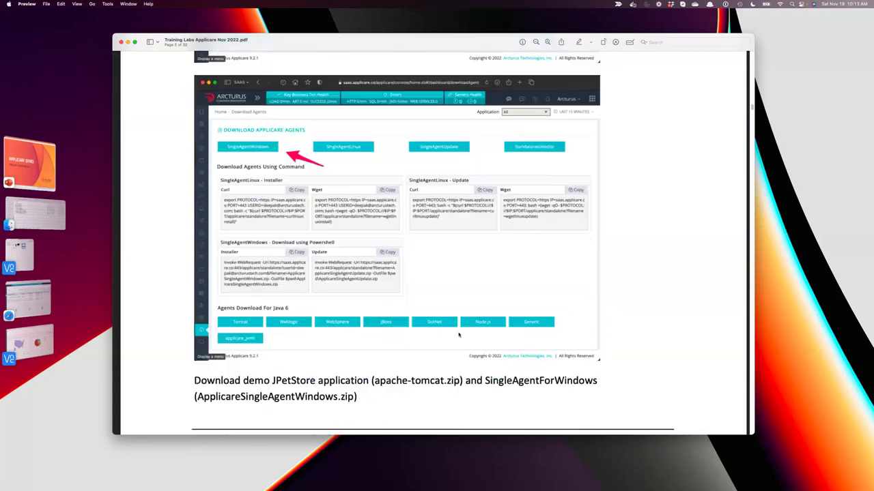
scroll(459, 334, up, 1)
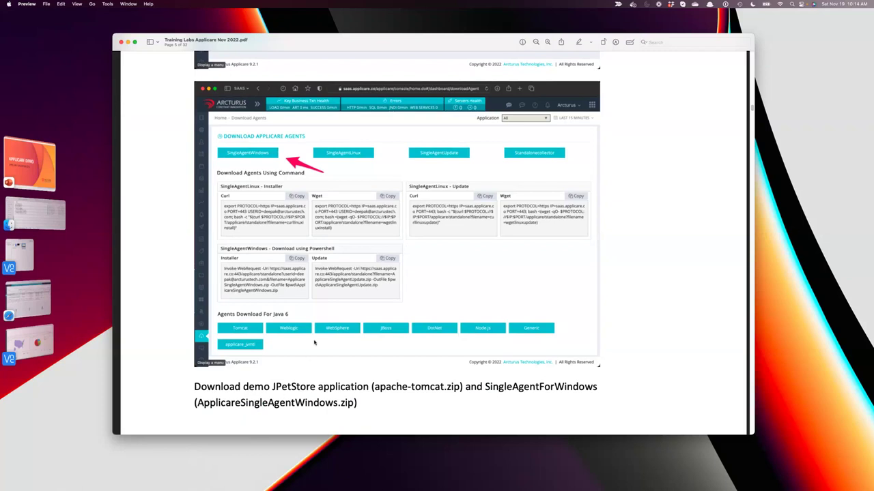
scroll(634, 382, down, 3)
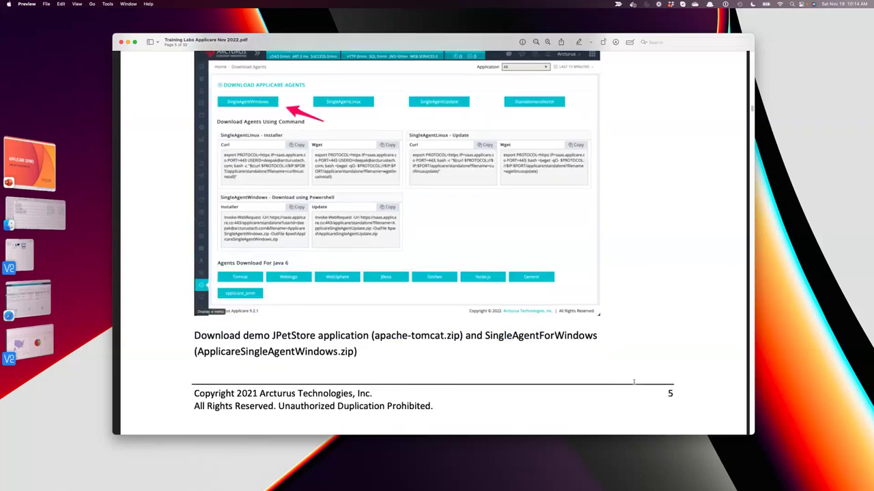
scroll(549, 361, up, 3)
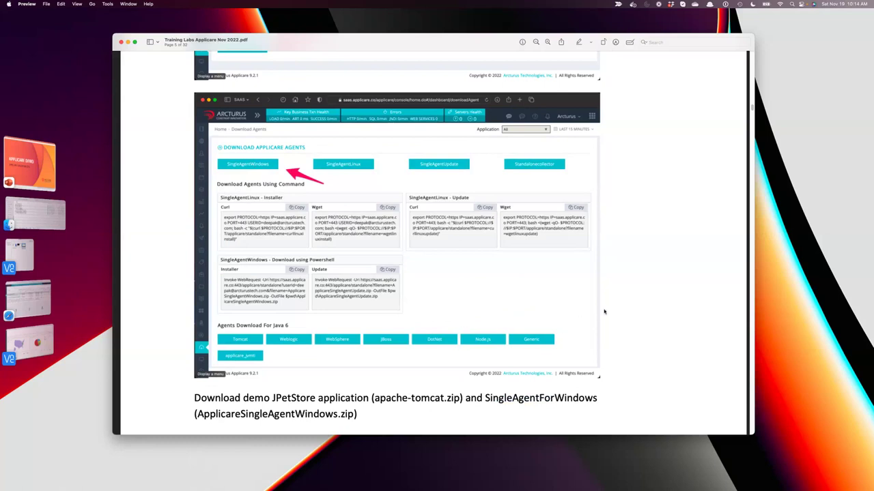
scroll(618, 345, down, 2)
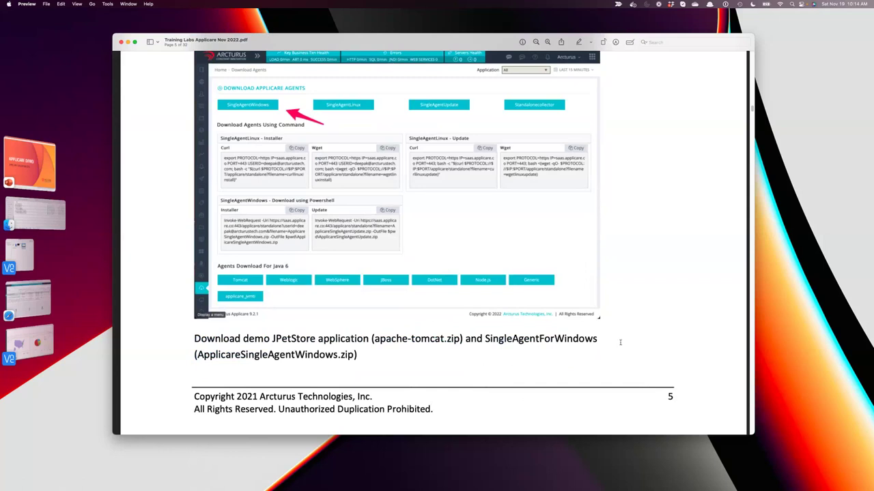
scroll(644, 326, down, 5)
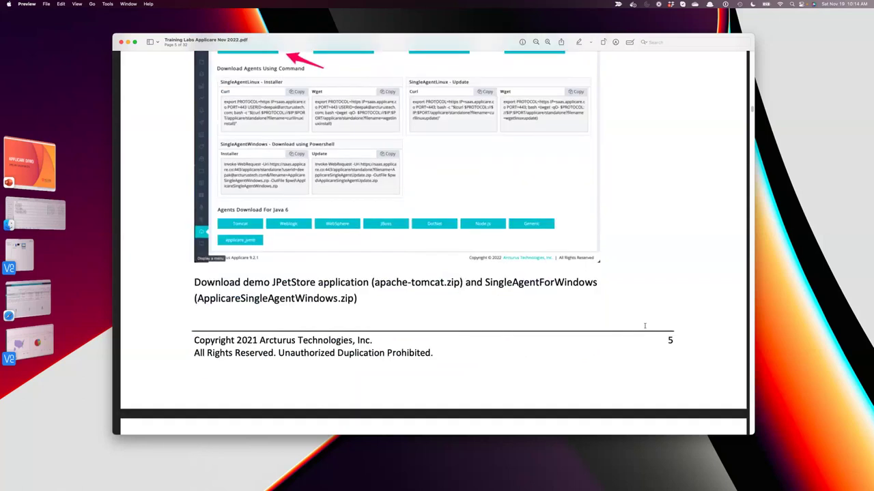
scroll(644, 326, up, 5)
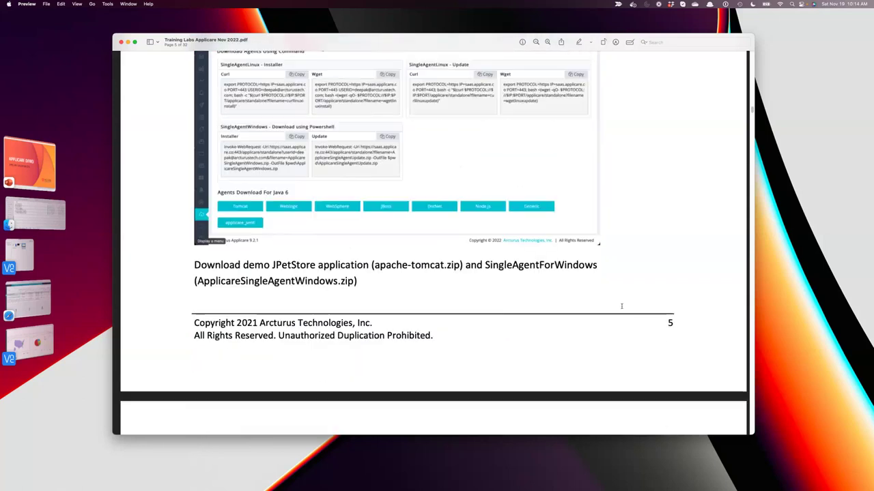
scroll(622, 310, up, 3)
scroll(622, 311, down, 4)
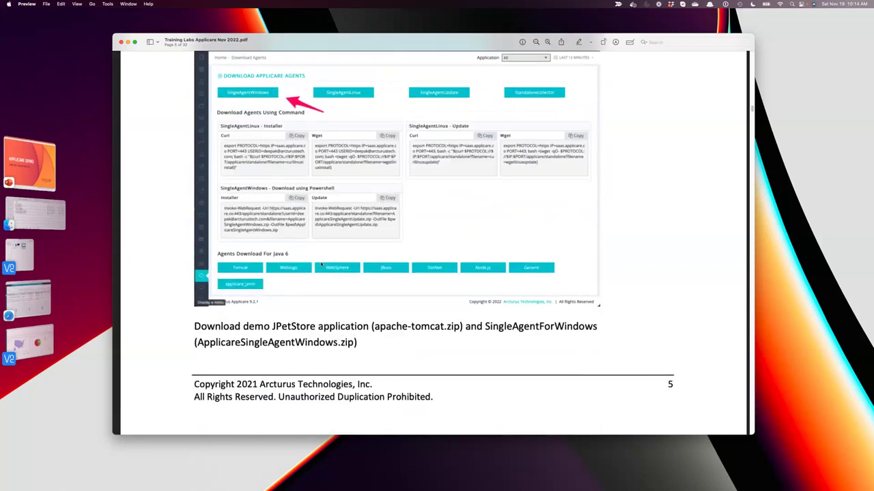
scroll(321, 264, down, 8)
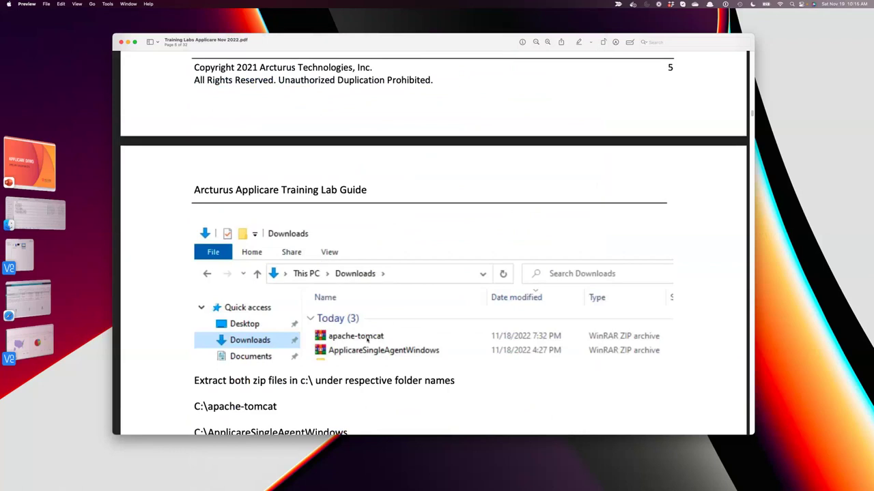
scroll(369, 338, down, 4)
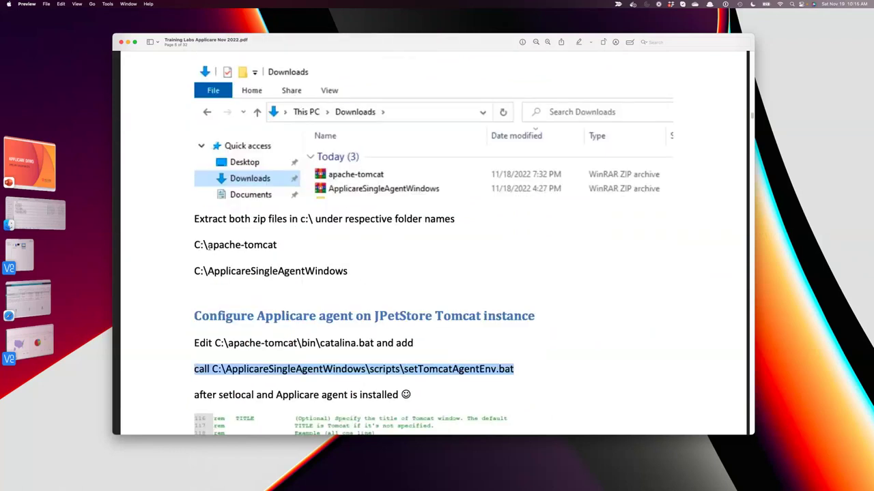
Select the apache-tomcat folder name and both extraction folder paths in the guide.
drag(207, 245, 283, 246)
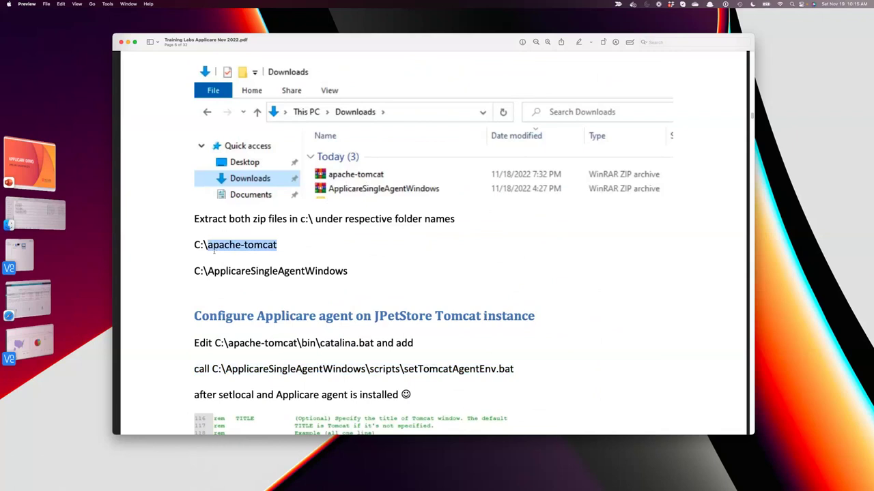
drag(208, 245, 278, 245)
drag(187, 247, 353, 285)
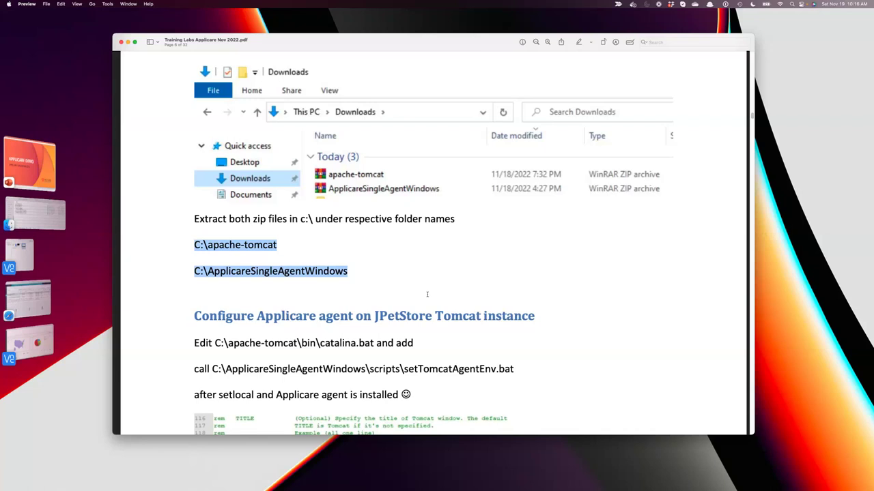
Copy the 'call C:\ApplicareSingleAgentWindows\scripts\setTomcatAgentEnv.bat' line to the clipboard.
drag(537, 375, 194, 370)
right_click(290, 366)
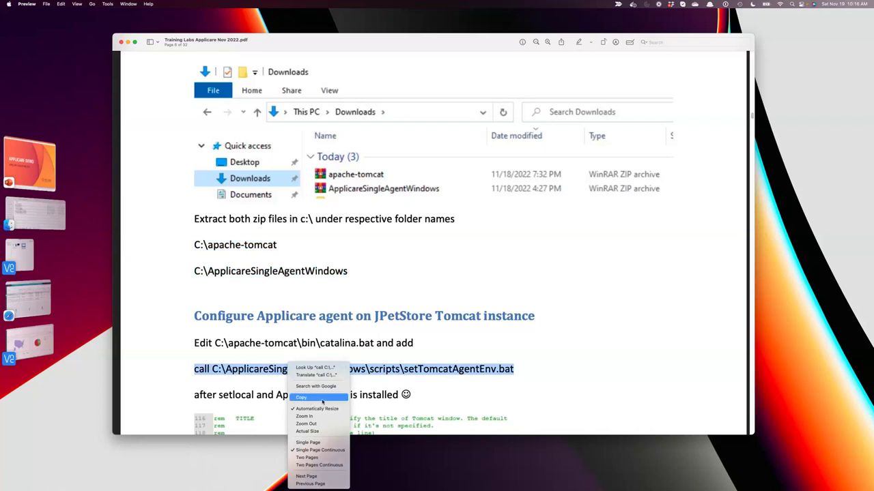
click(304, 397)
key(super+Tab)
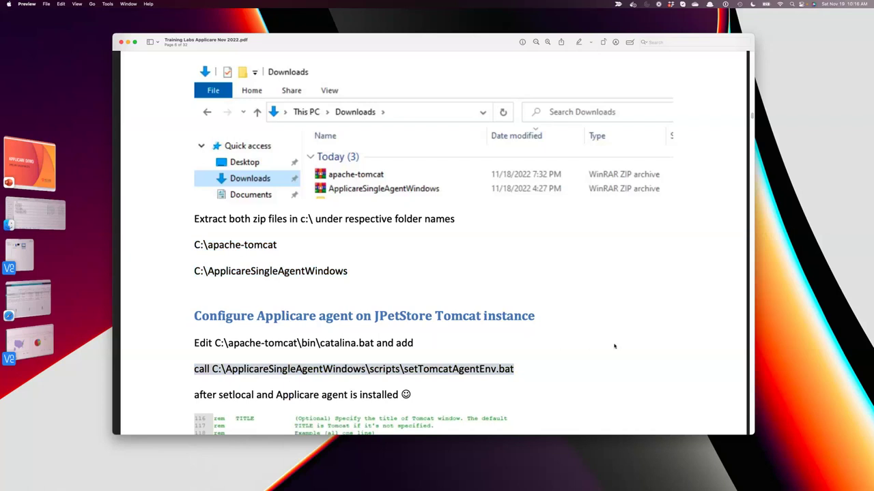
Copy the C:\apache-tomcat\bin\catalina.bat file path from the lab guide.
scroll(613, 346, down, 3)
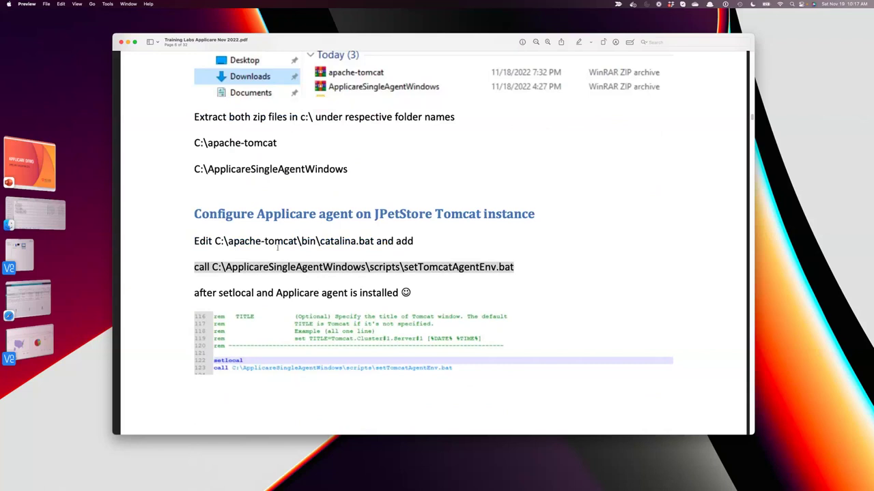
scroll(277, 249, up, 5)
scroll(410, 256, down, 5)
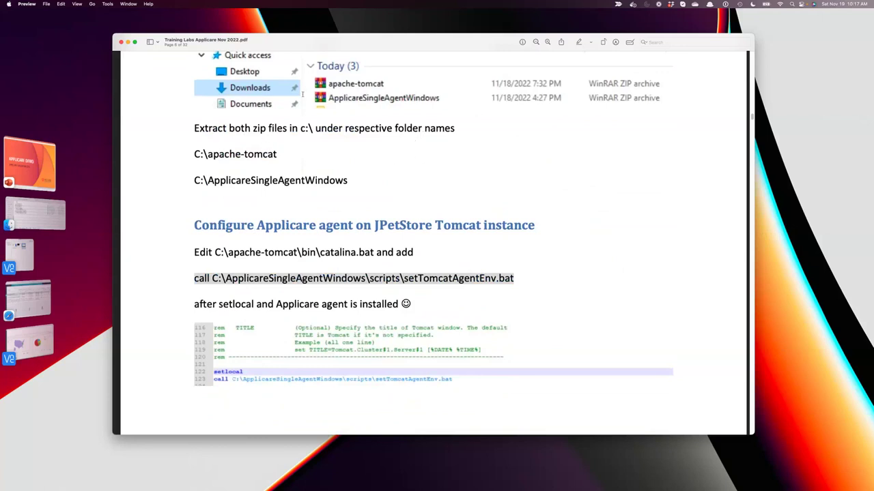
drag(191, 156, 284, 158)
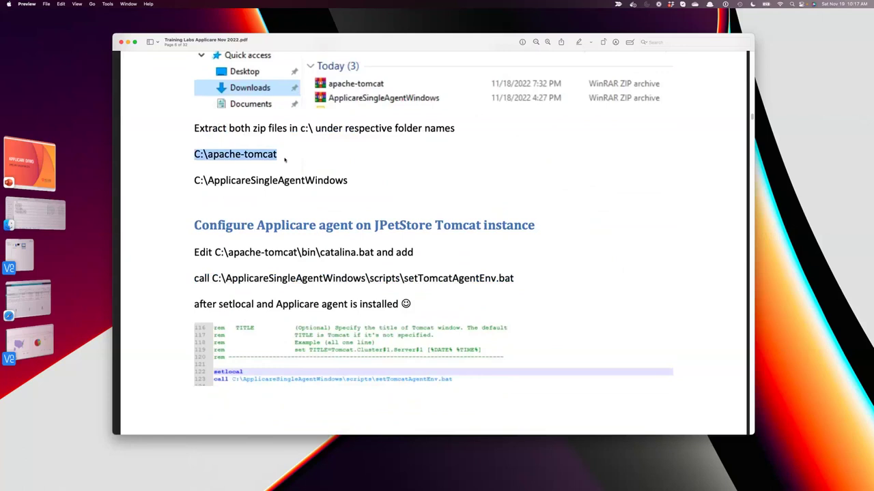
drag(184, 181, 348, 180)
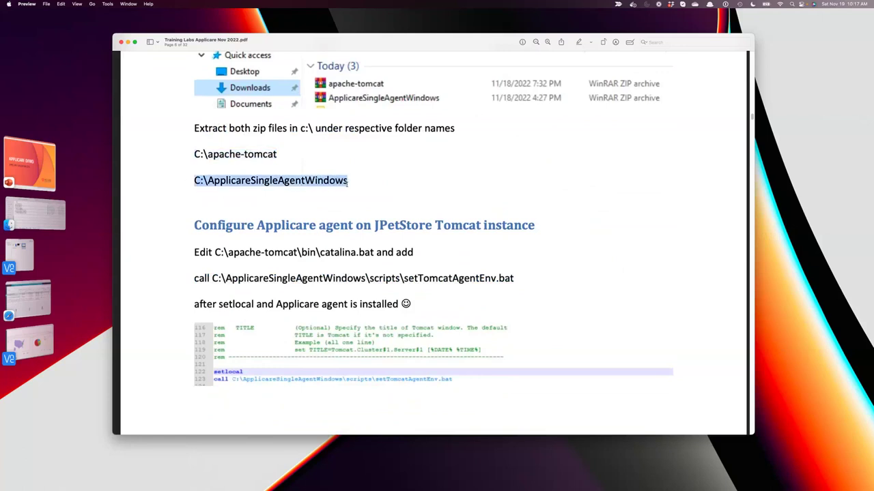
click(195, 252)
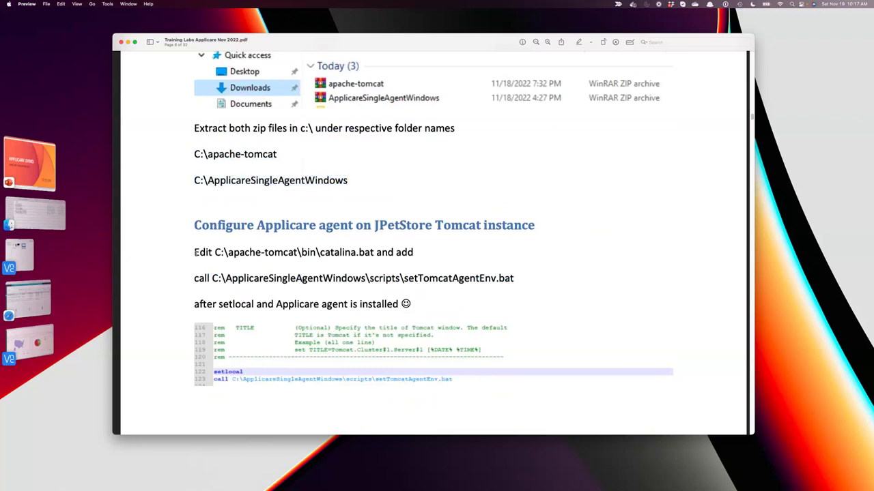
drag(196, 253, 445, 260)
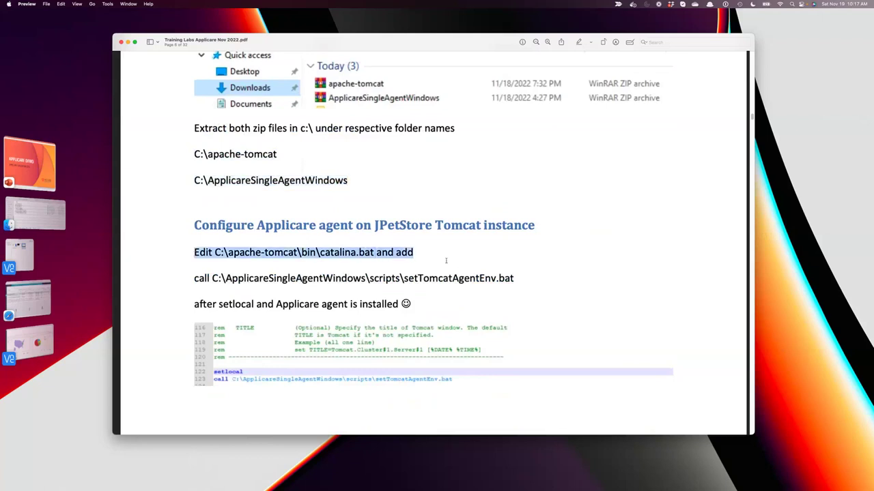
click(216, 252)
drag(215, 252, 374, 253)
right_click(357, 254)
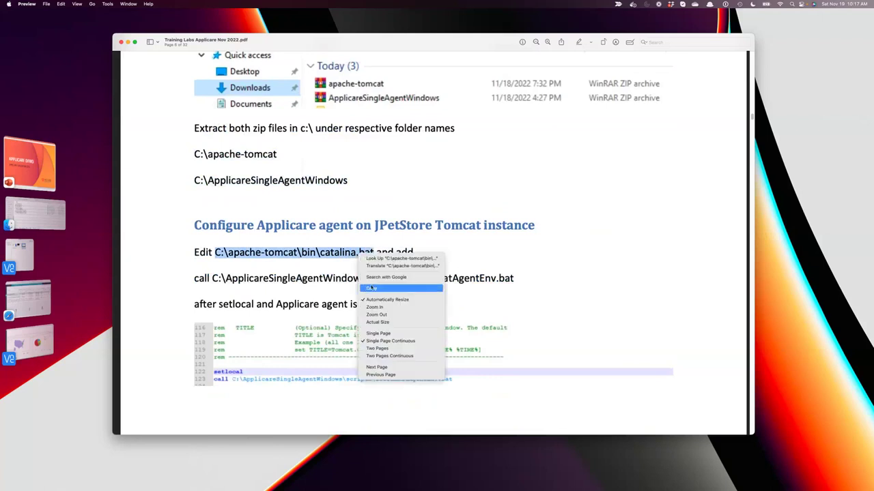
click(371, 287)
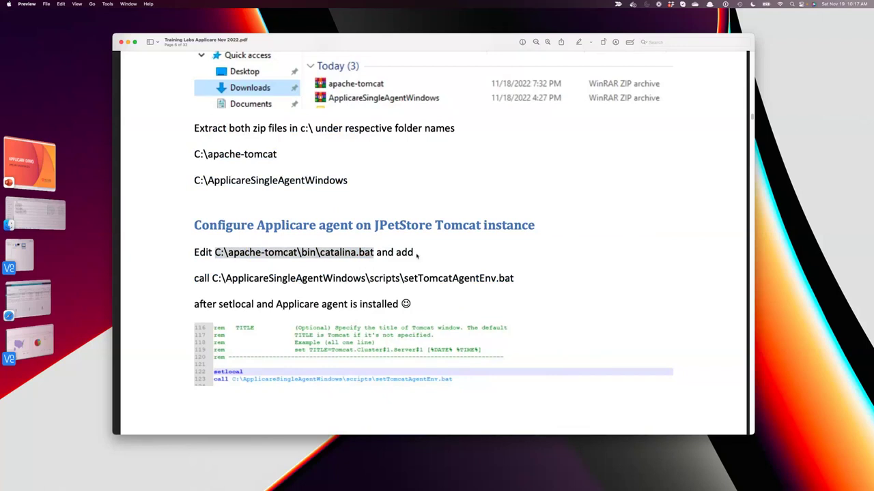
Copy the 'call setTomcatAgentEnv.bat' line from the guide and switch to the other window.
click(199, 266)
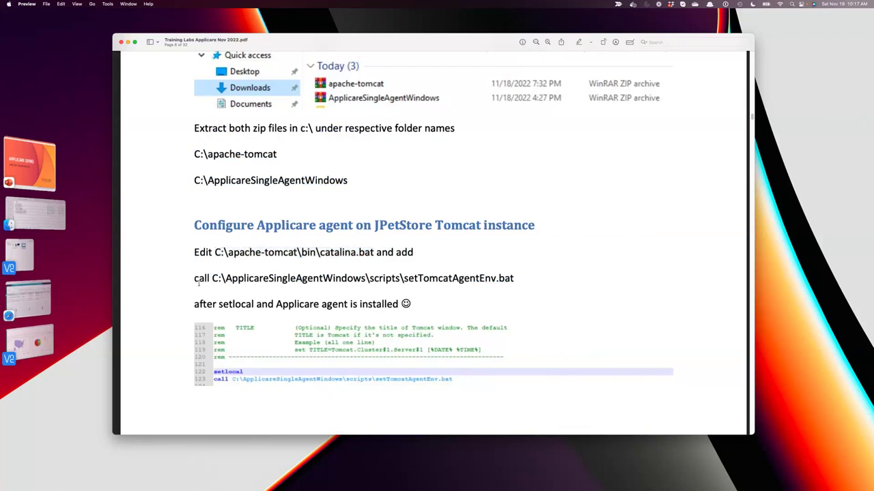
drag(198, 283, 555, 283)
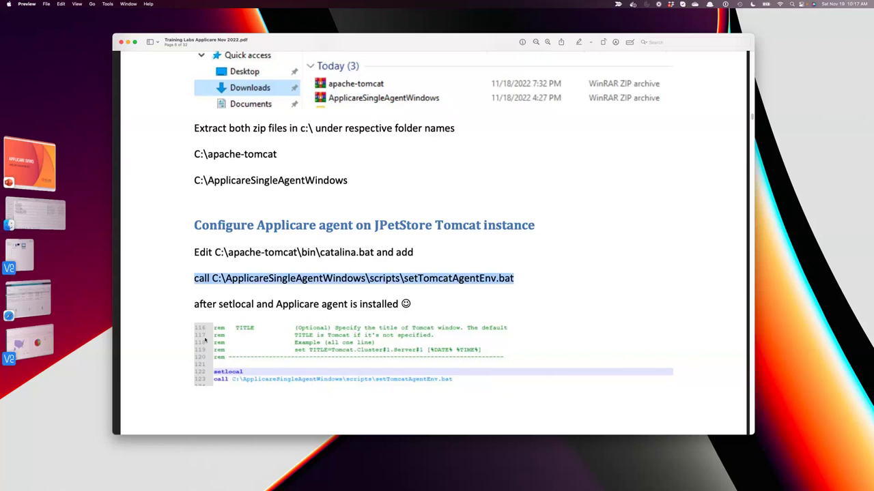
right_click(305, 284)
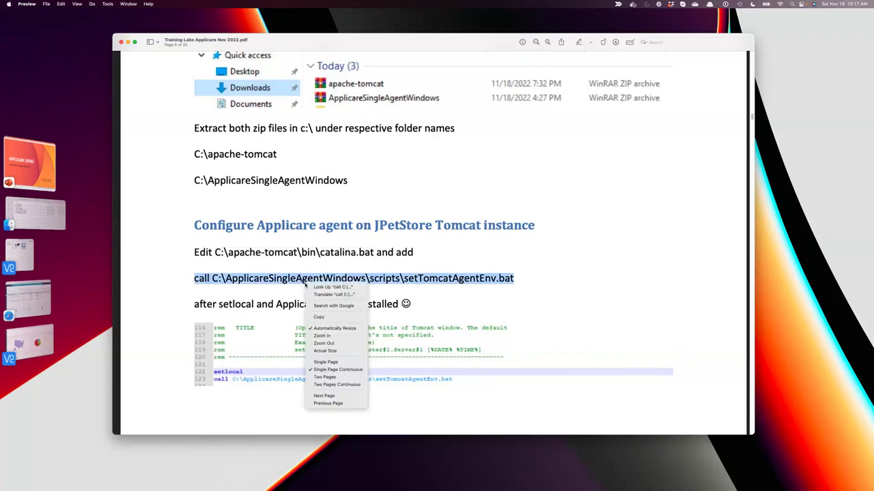
click(314, 318)
key(super+Tab)
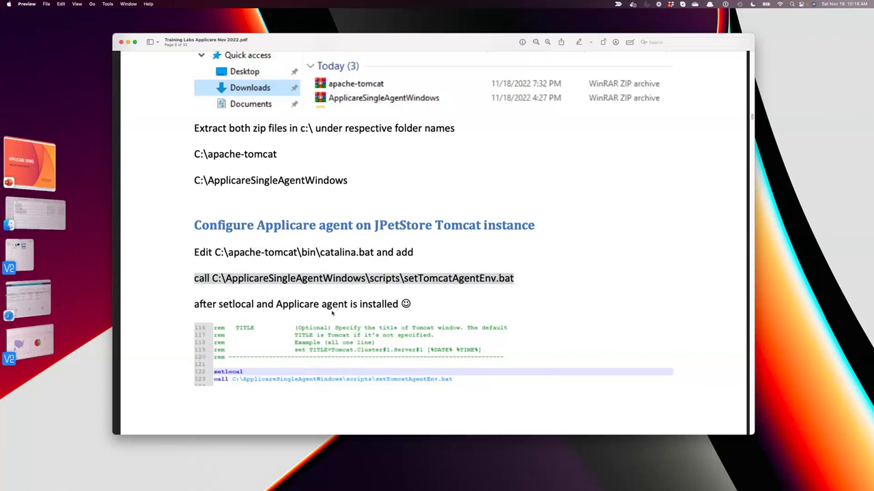
scroll(332, 312, down, 2)
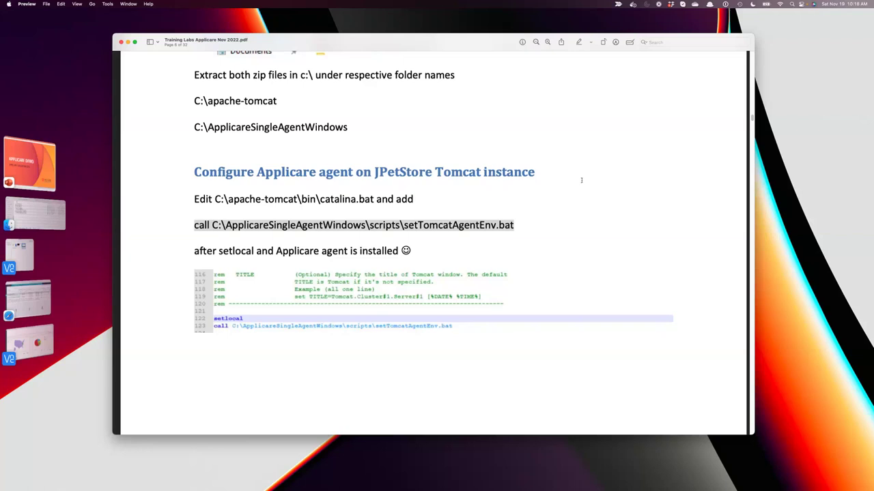
scroll(447, 254, down, 3)
scroll(447, 252, up, 2)
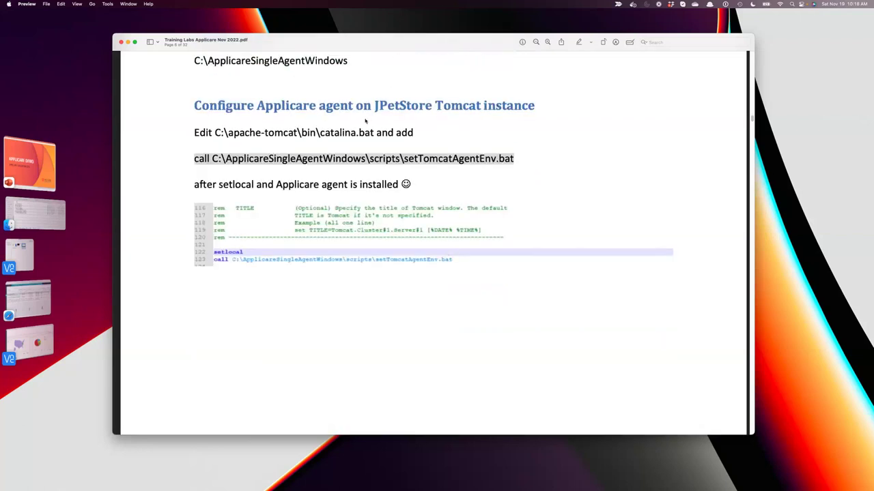
scroll(418, 342, down, 3)
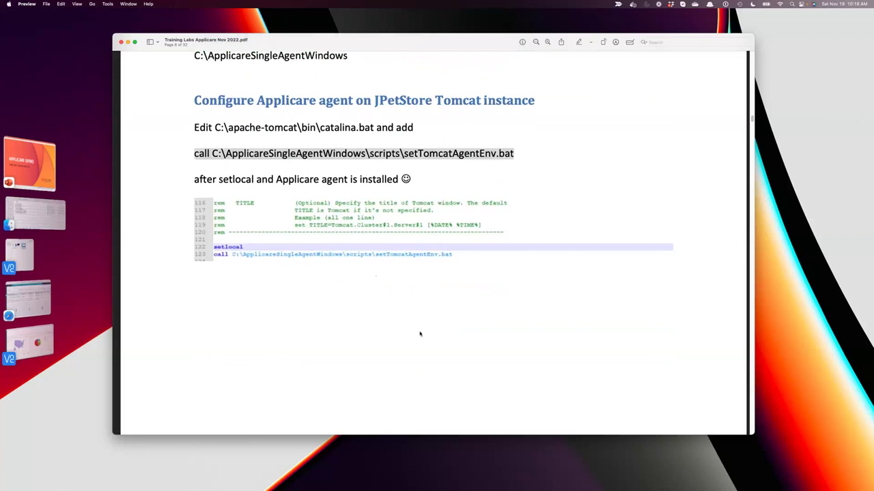
scroll(419, 339, up, 1)
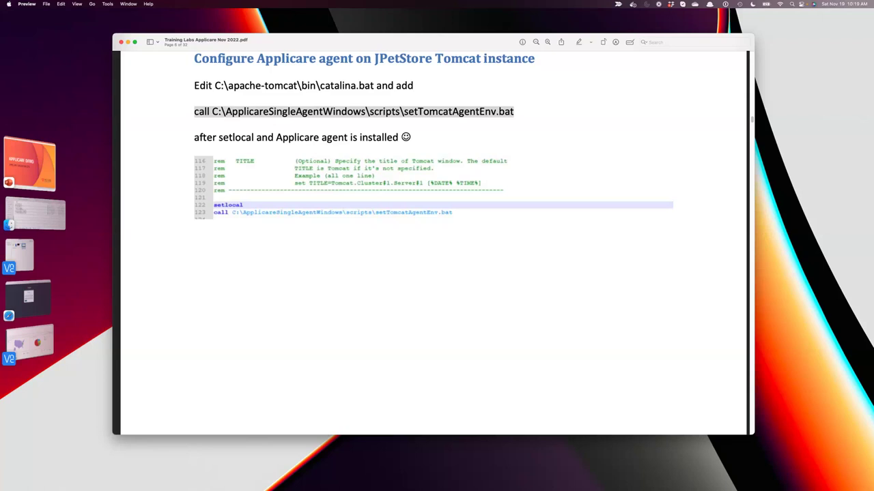
scroll(516, 281, up, 3)
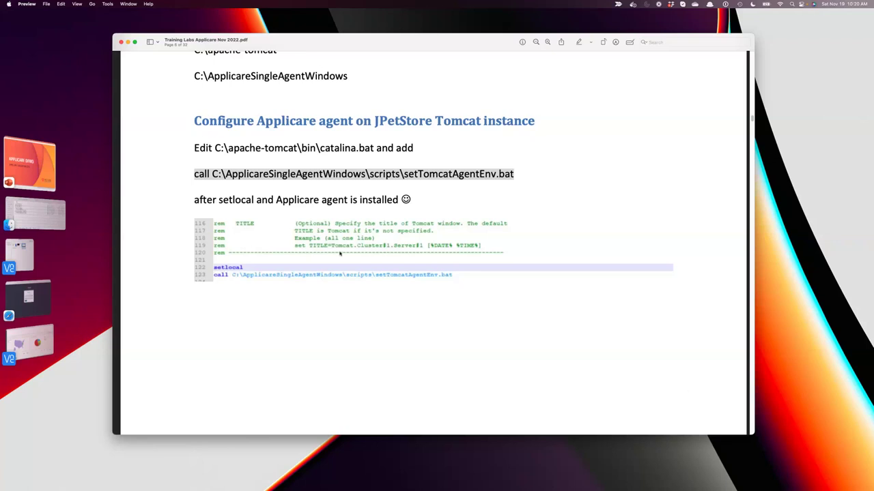
Highlight the C:\apache-tomcat and C:\ApplicareSingleAgentWindows extraction paths on page 6.
click(233, 156)
scroll(238, 154, up, 2)
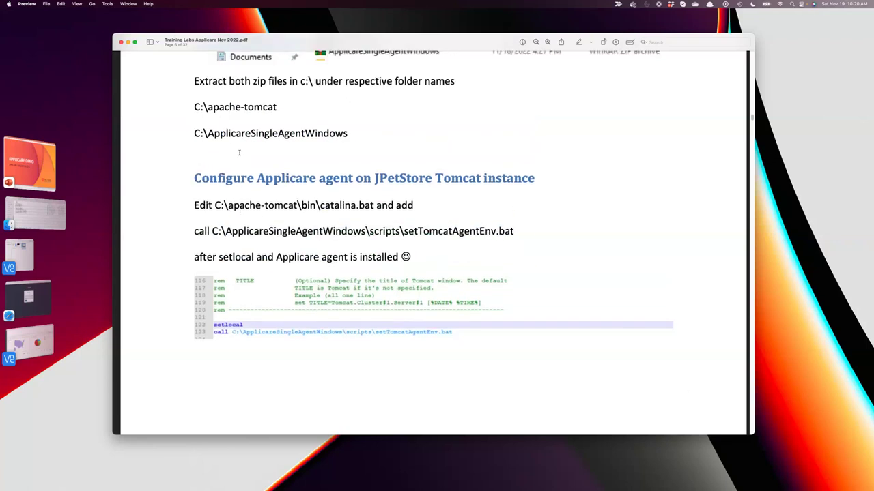
scroll(238, 152, up, 1)
drag(193, 121, 286, 119)
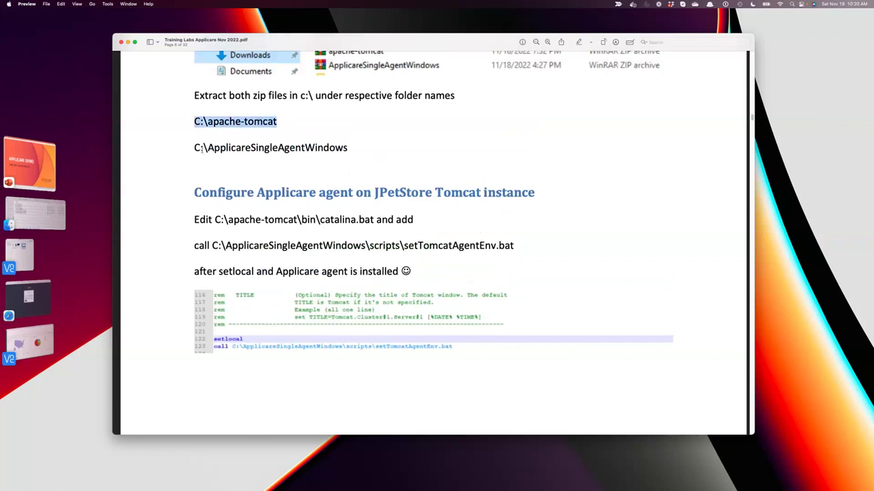
drag(202, 148, 349, 148)
click(356, 147)
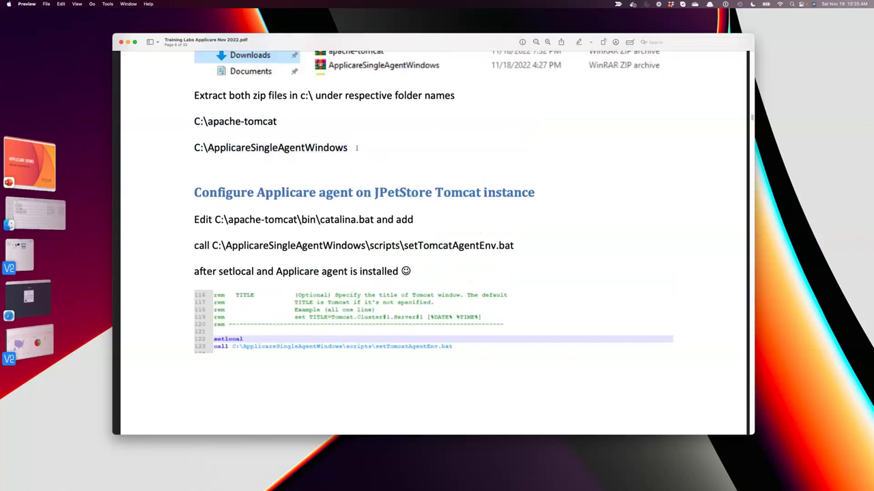
triple_click(186, 151)
Select the apache-tomcat folder name to copy, then reselect both extraction folder paths.
scroll(259, 174, up, 1)
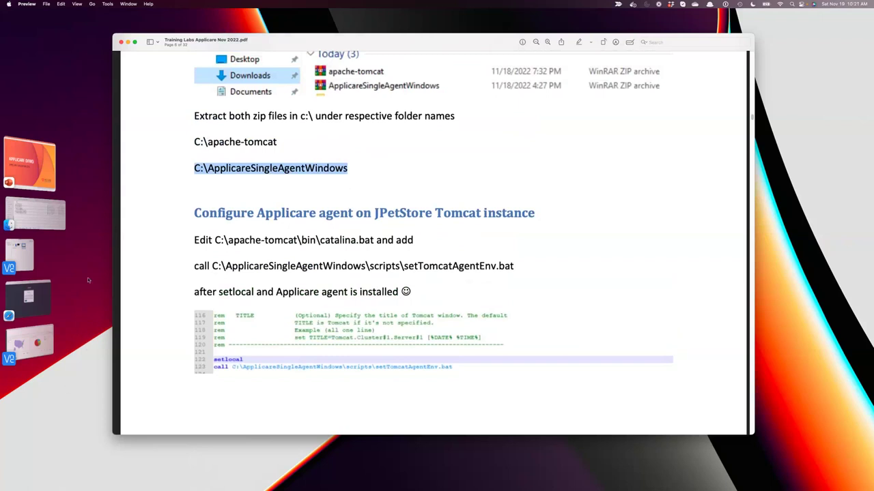
drag(206, 142, 277, 142)
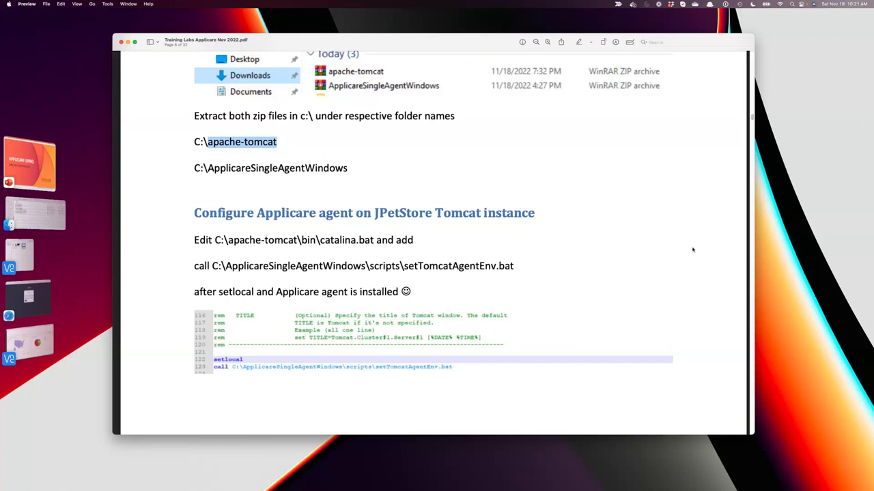
key(super+Tab)
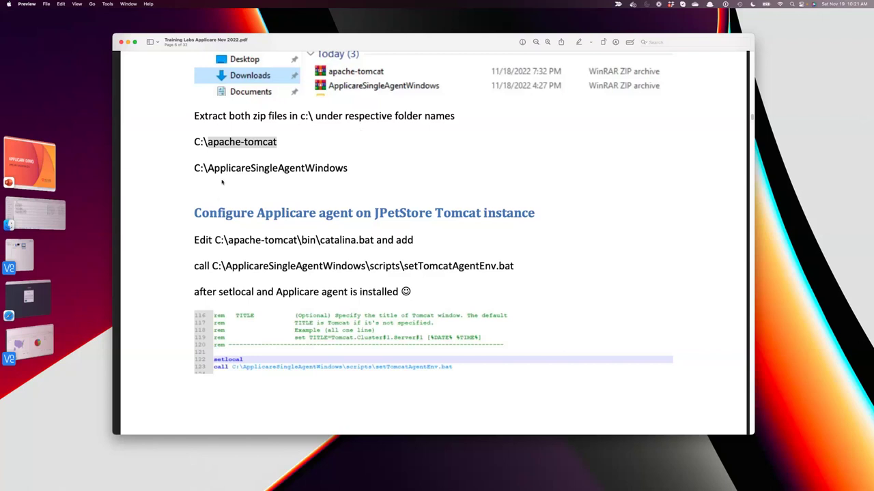
drag(351, 171, 147, 141)
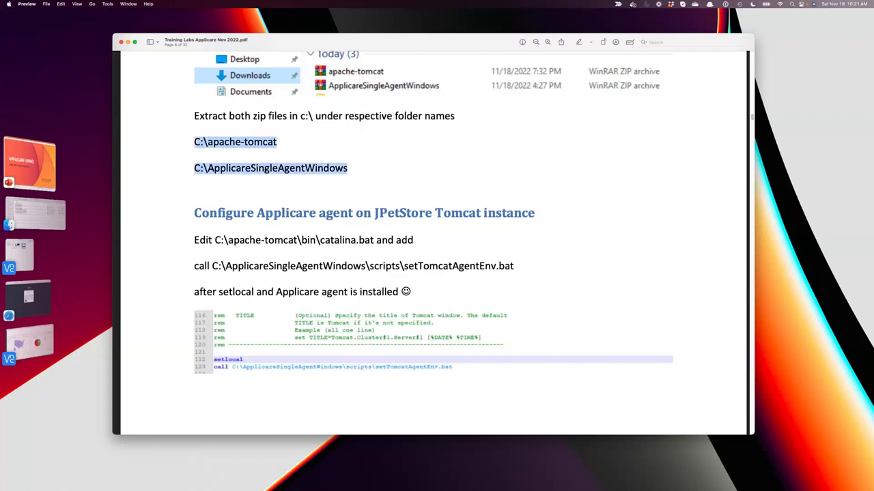
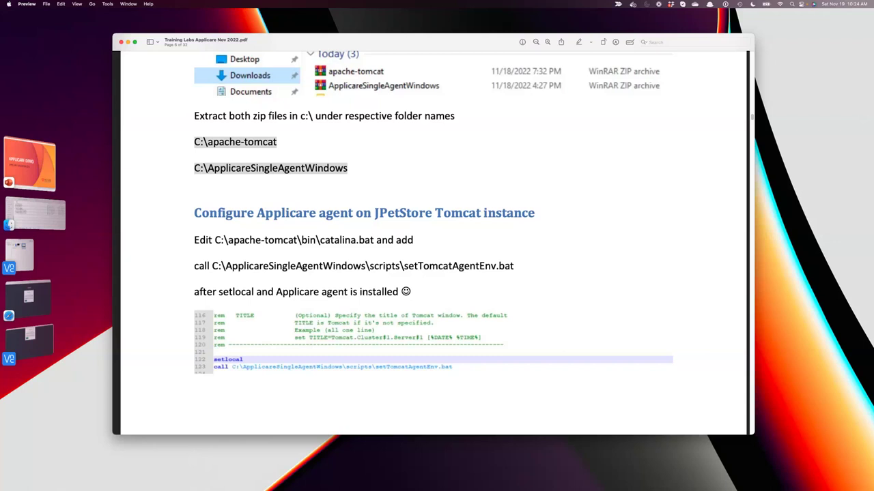
Highlight 'Extract both zip files', C:\apache-tomcat and C:\ApplicareSingleAgentWindows in the lab guide.
scroll(614, 328, up, 5)
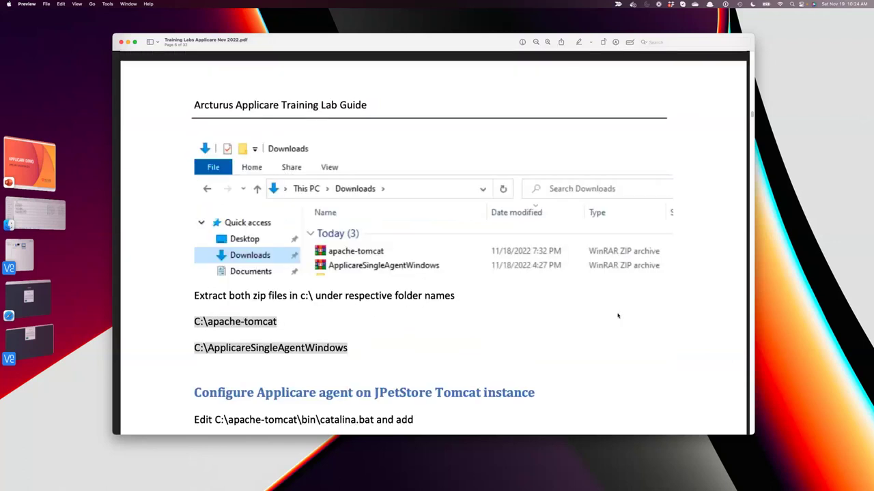
scroll(617, 315, down, 3)
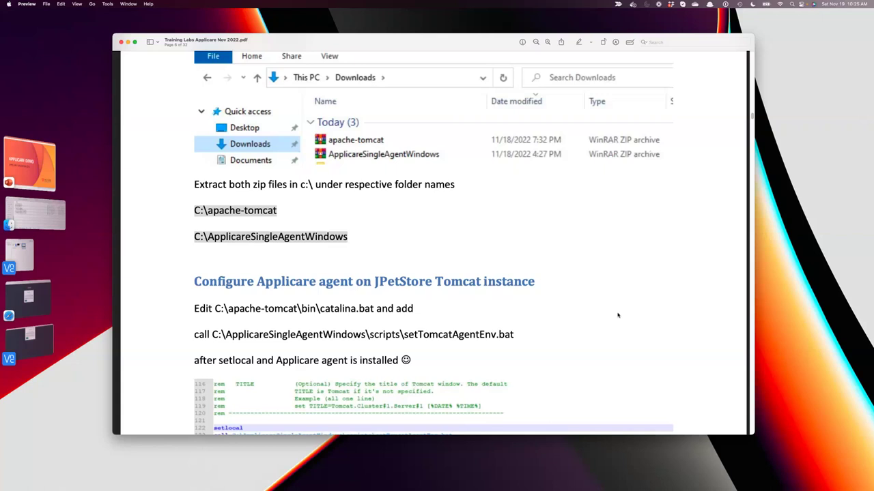
click(196, 232)
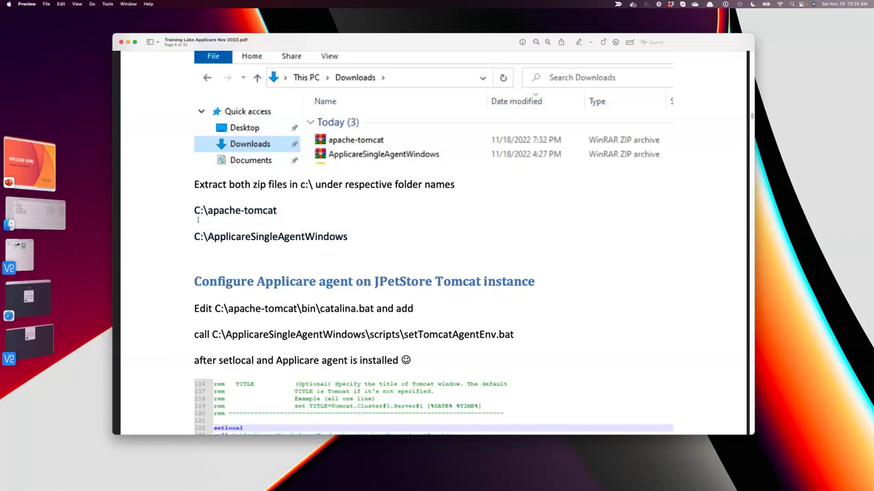
drag(196, 211, 373, 233)
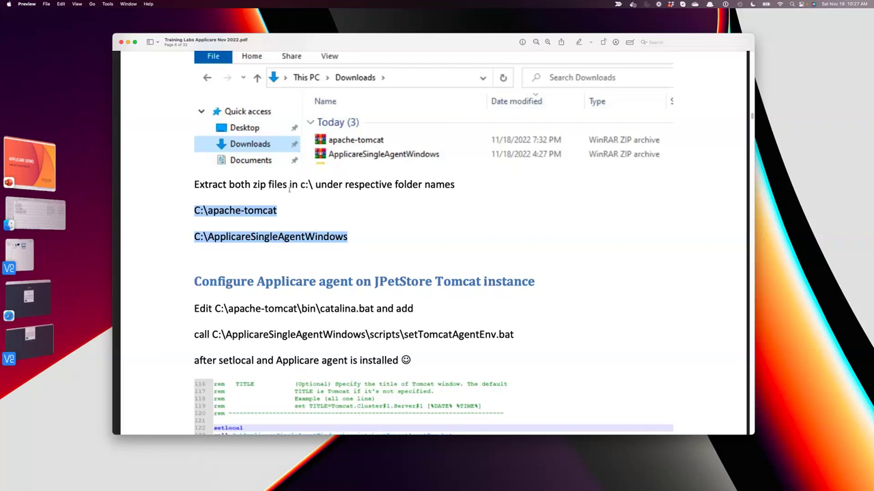
click(333, 205)
drag(194, 180, 415, 271)
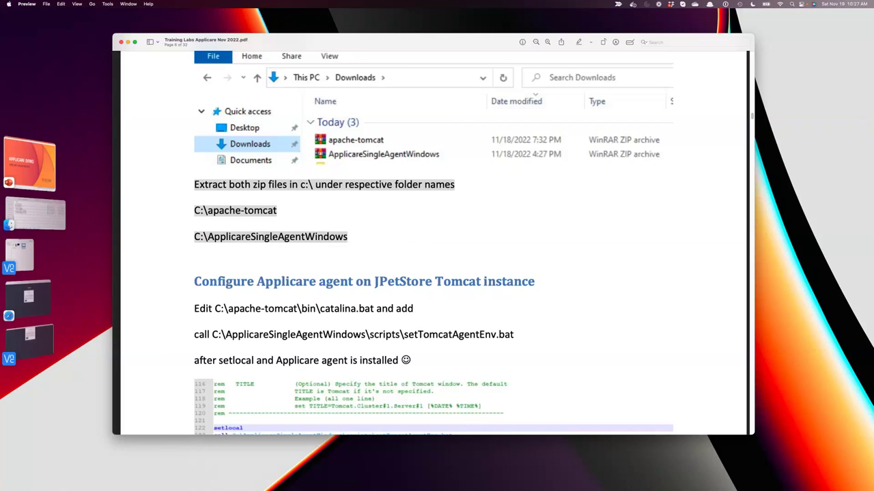
scroll(730, 413, down, 4)
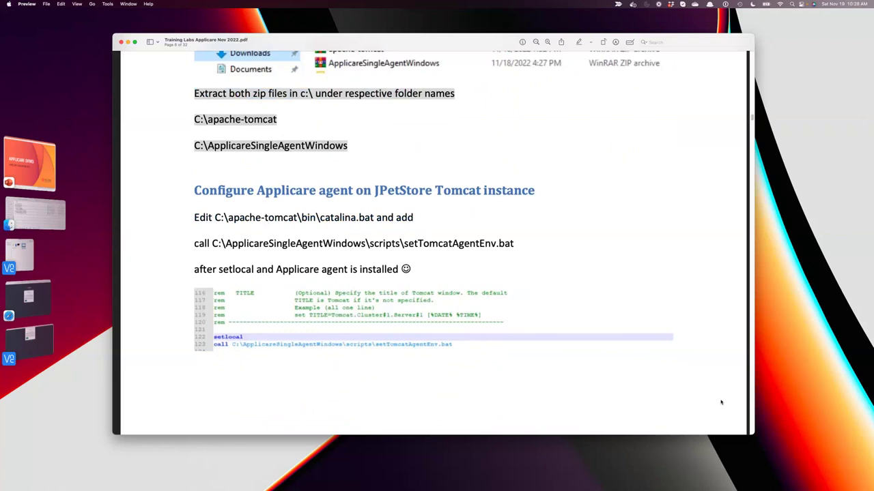
scroll(721, 402, up, 1)
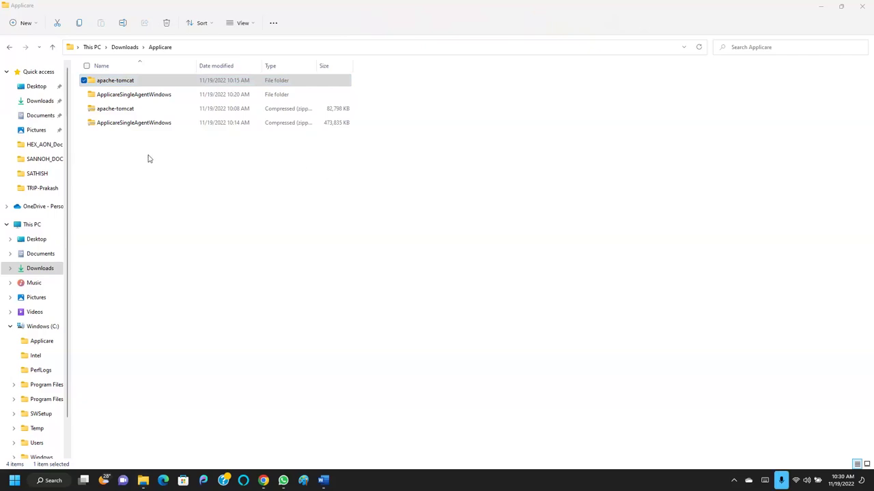
Open the extracted apache-tomcat folder and select its full address-bar path.
click(109, 80)
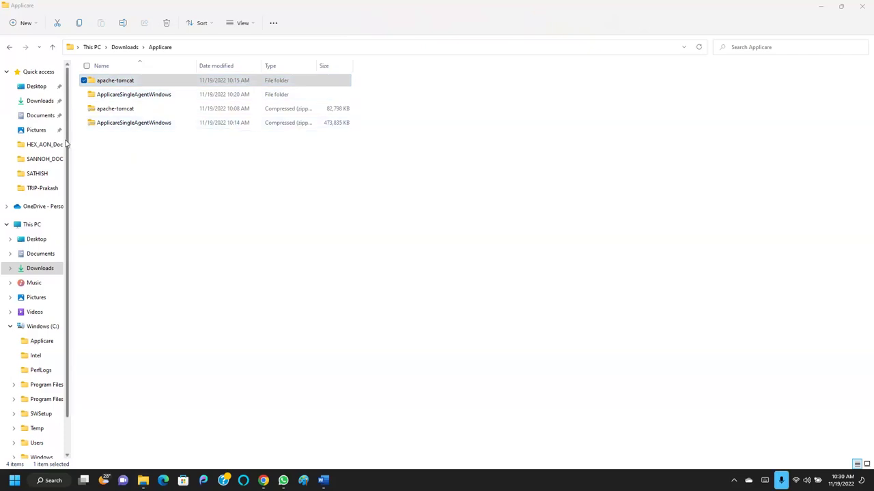
click(129, 82)
double_click(130, 81)
click(270, 48)
click(269, 48)
drag(211, 47, 71, 47)
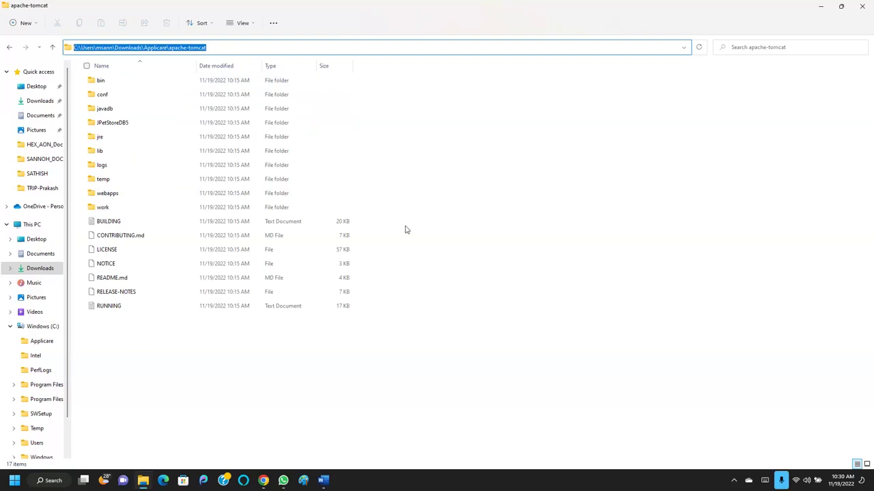
click(426, 160)
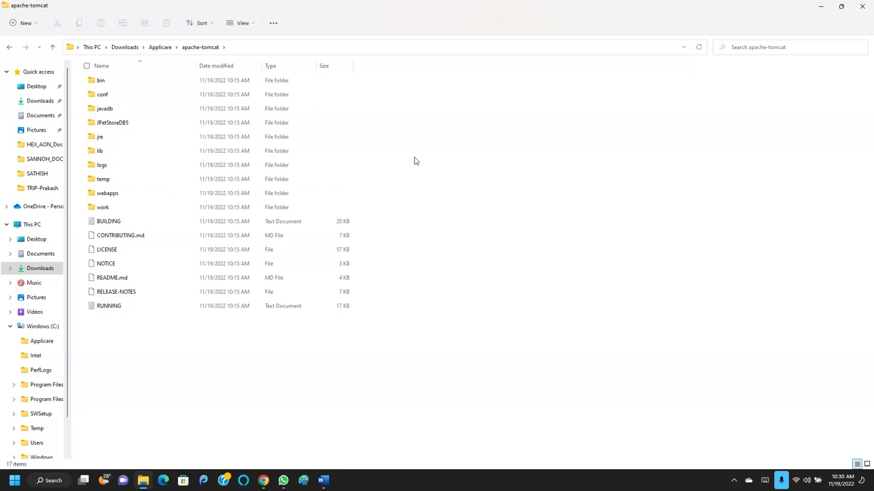
Go up to Downloads\Applicare and view the apache-tomcat folder's actions without choosing one.
click(52, 47)
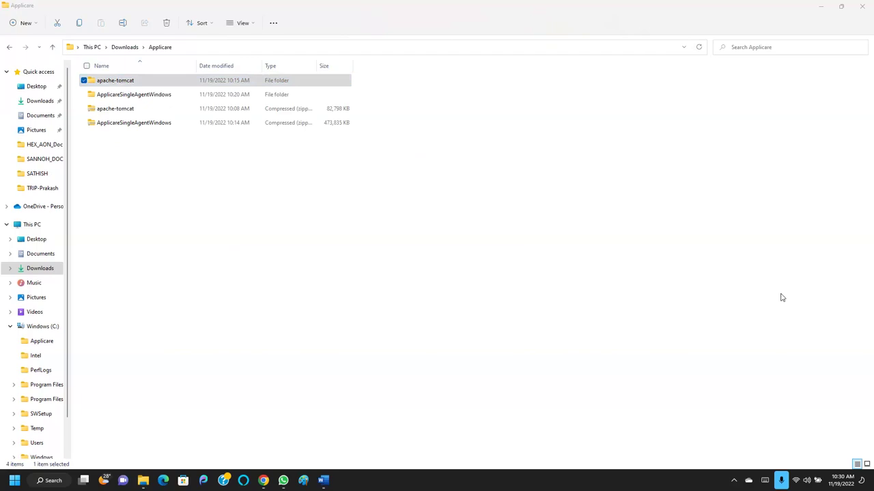
right_click(126, 82)
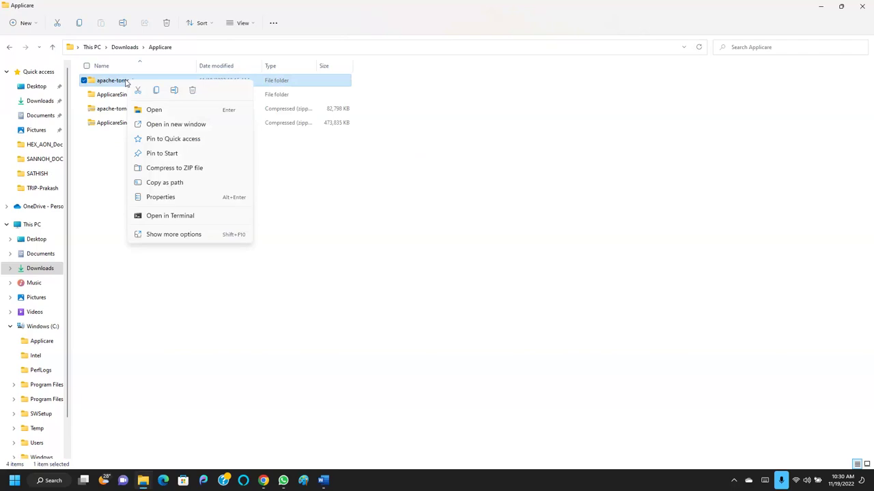
click(451, 217)
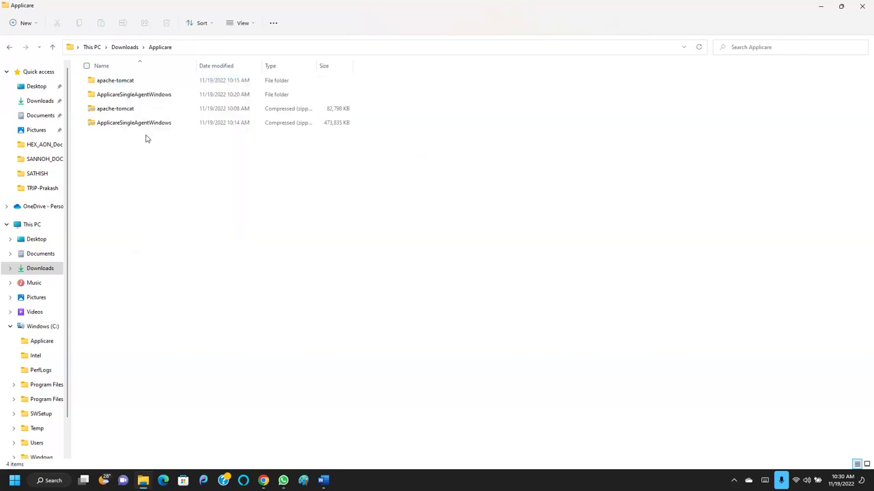
right_click(124, 83)
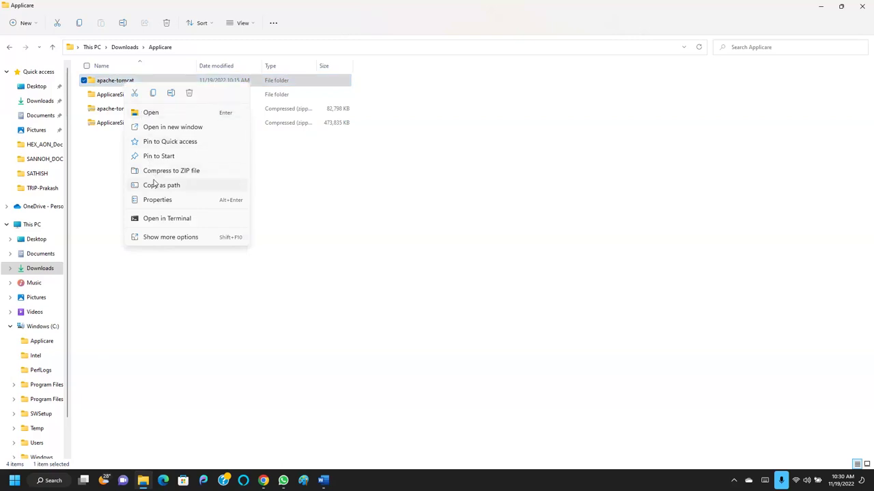
click(516, 240)
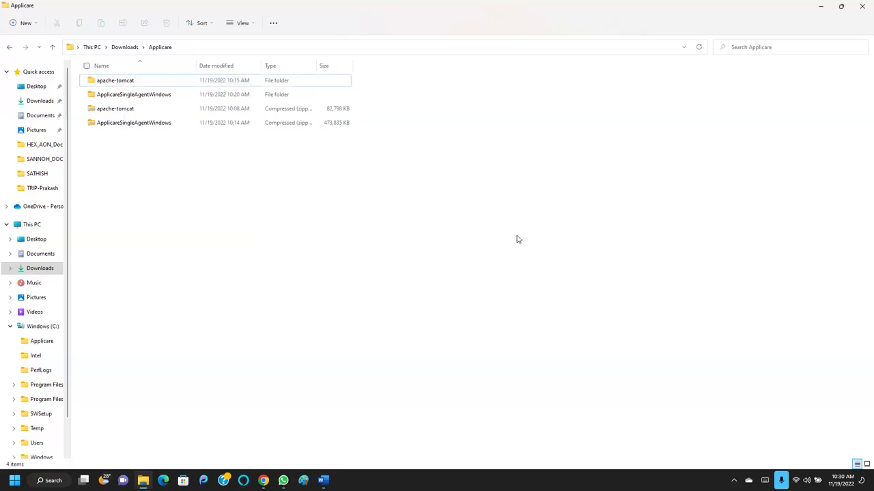
click(143, 480)
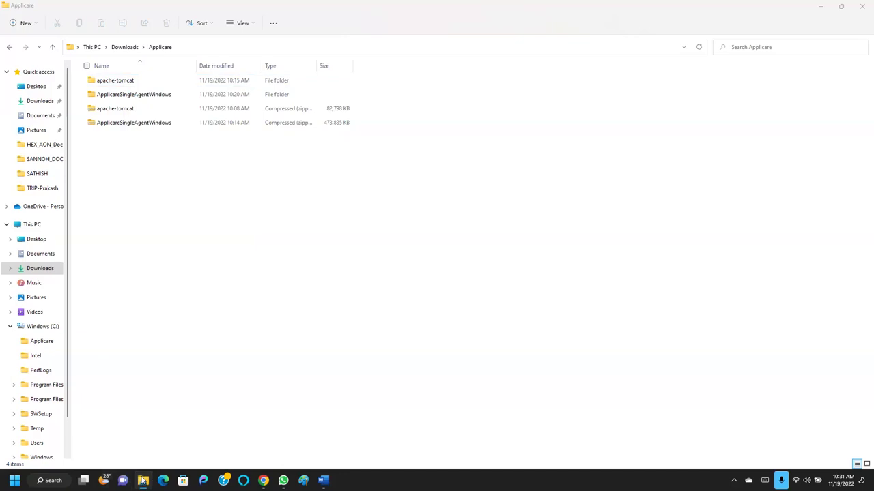
right_click(142, 481)
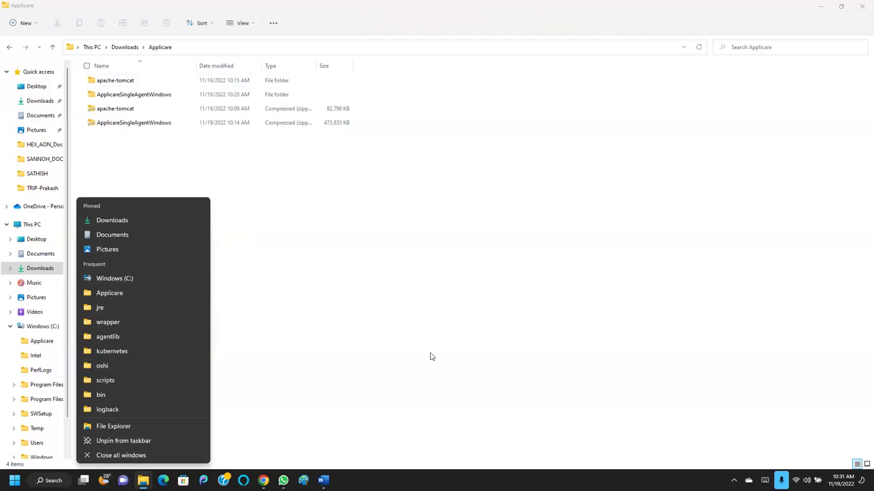
Open a second, smaller File Explorer window showing the Windows (C:) drive.
right_click(144, 482)
right_click(144, 482)
right_click(144, 482)
right_click(144, 482)
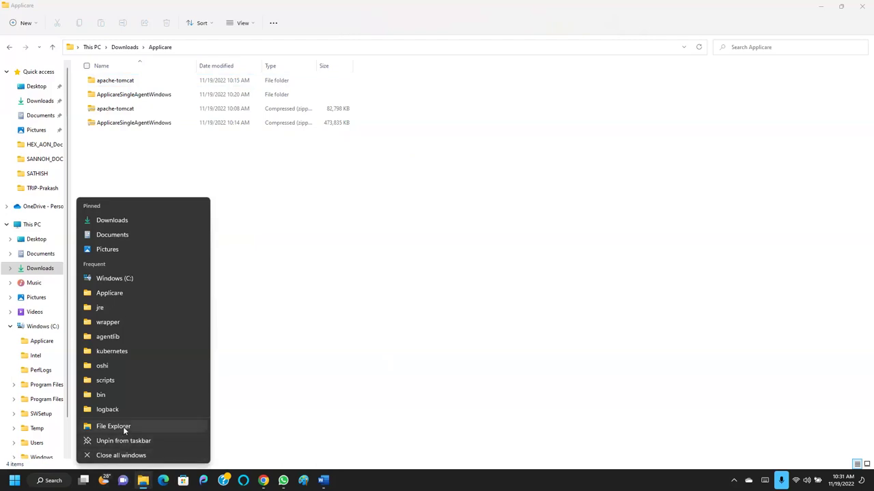
click(123, 427)
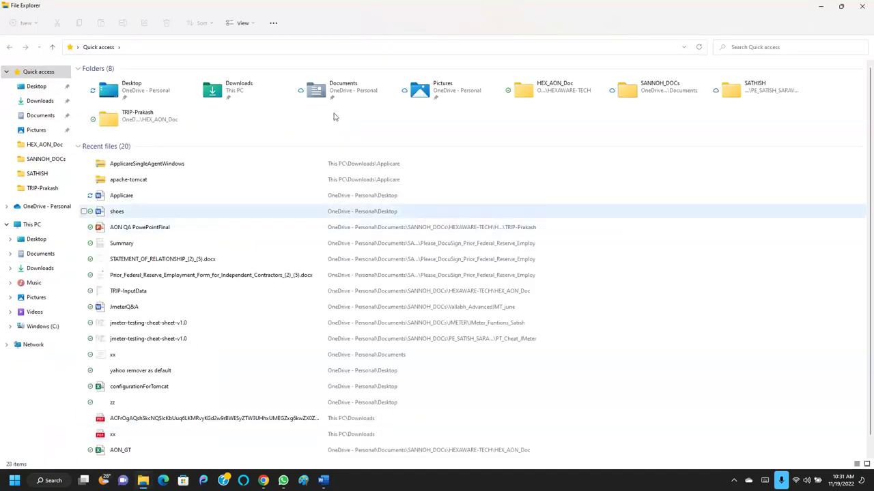
click(840, 6)
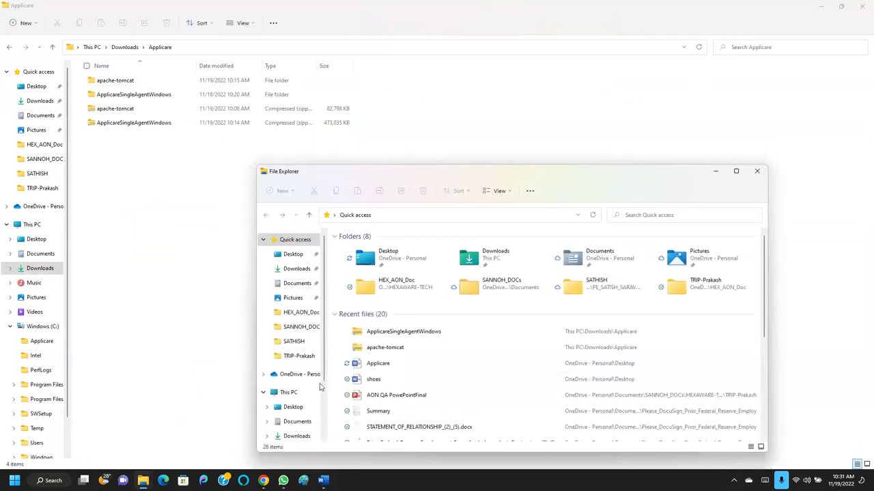
click(288, 392)
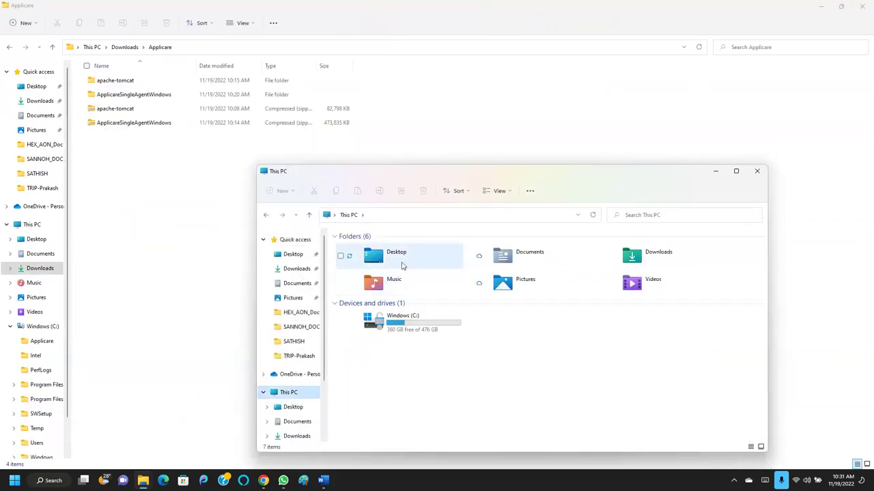
double_click(395, 325)
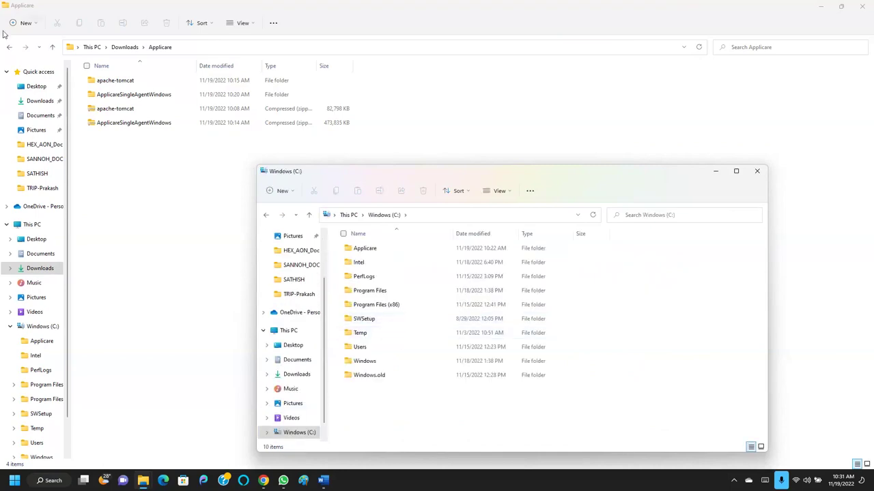
Move apache-tomcat from Downloads\Applicare to C:\apache-tomcat and check its contents.
click(351, 250)
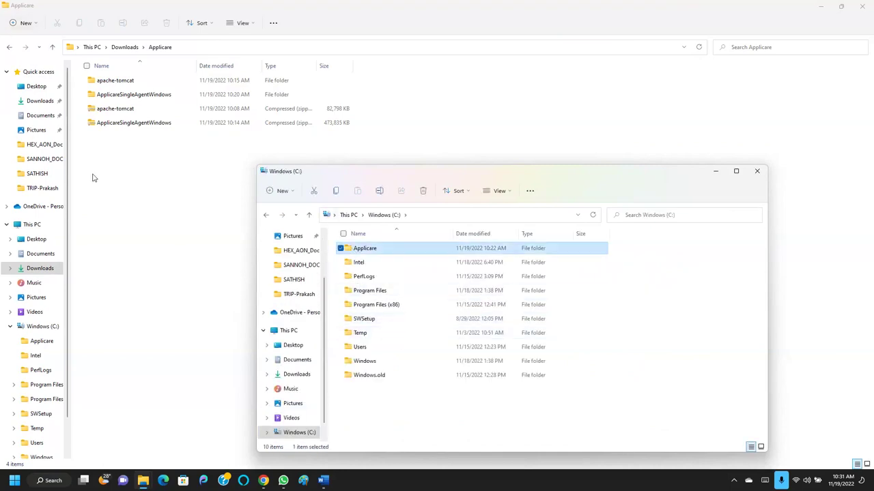
click(114, 82)
drag(114, 81, 370, 416)
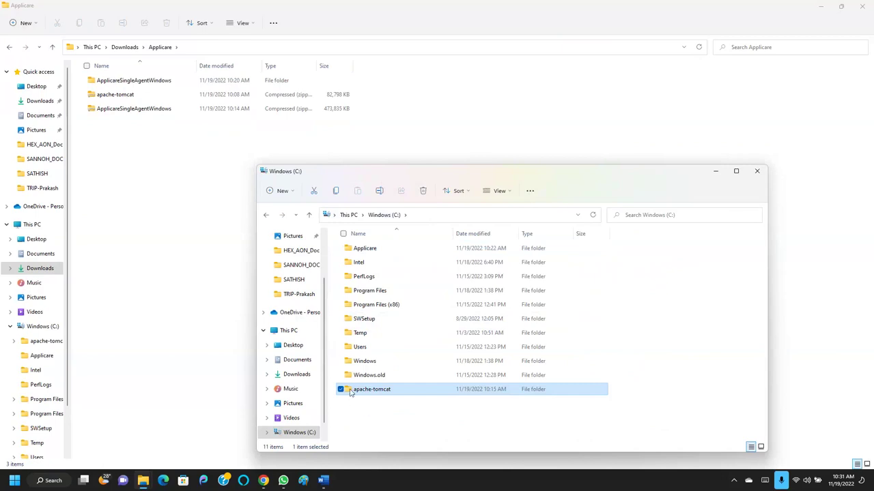
double_click(349, 392)
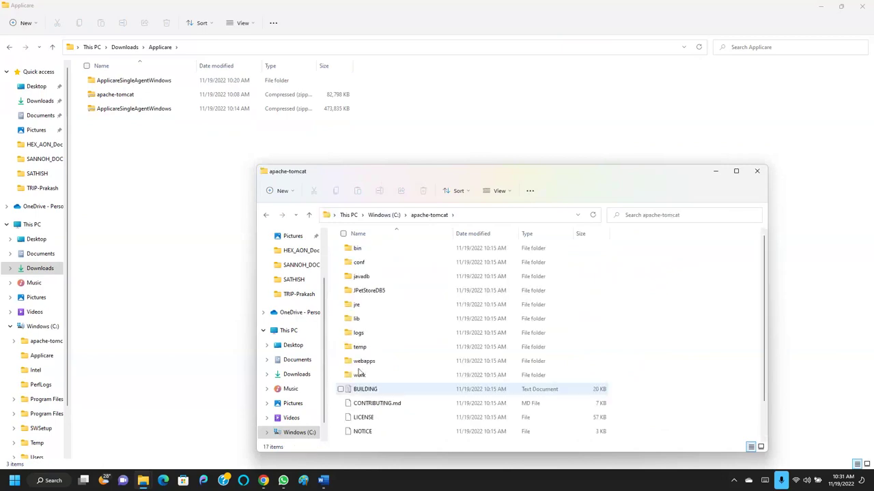
click(384, 215)
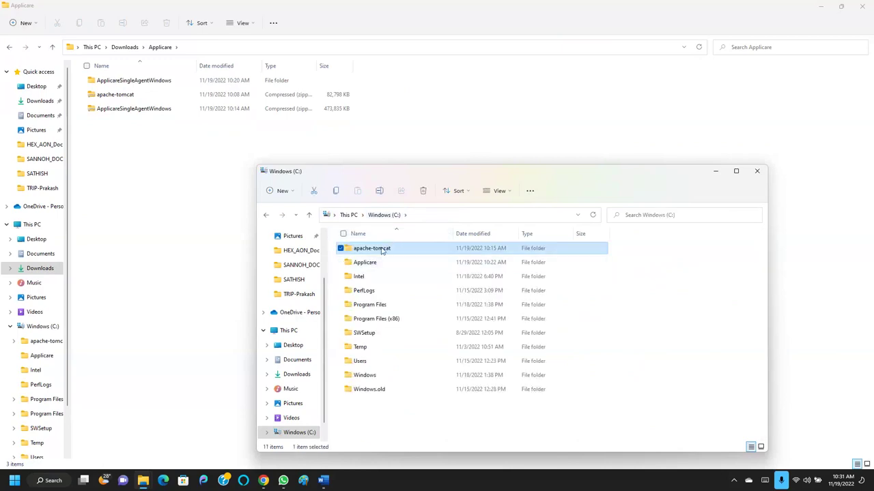
double_click(381, 250)
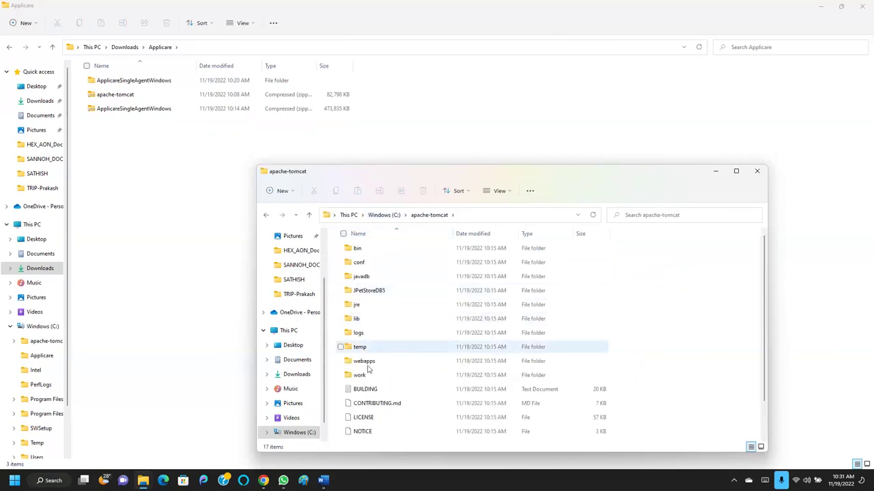
click(379, 215)
click(151, 110)
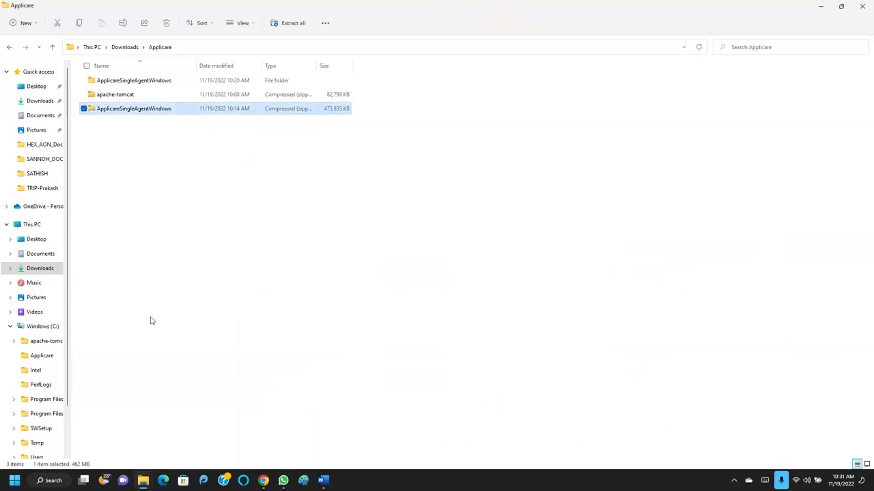
Try moving the ApplicareSingleAgentWindows zip onto C:, cancelling the administrator-permission prompt.
mouse_move(143, 480)
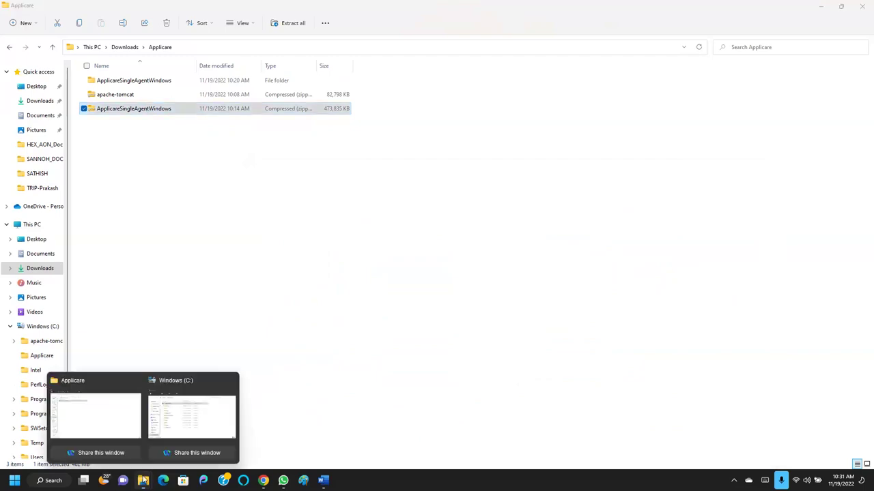
click(179, 427)
click(211, 409)
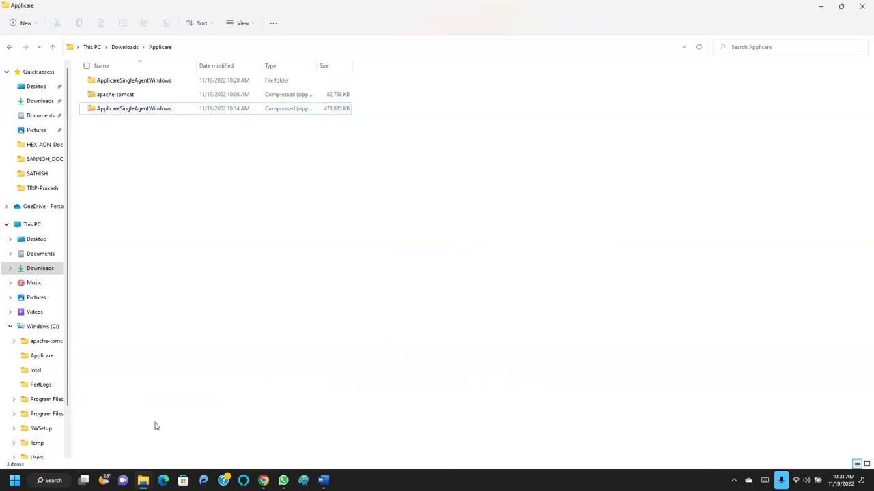
mouse_move(143, 480)
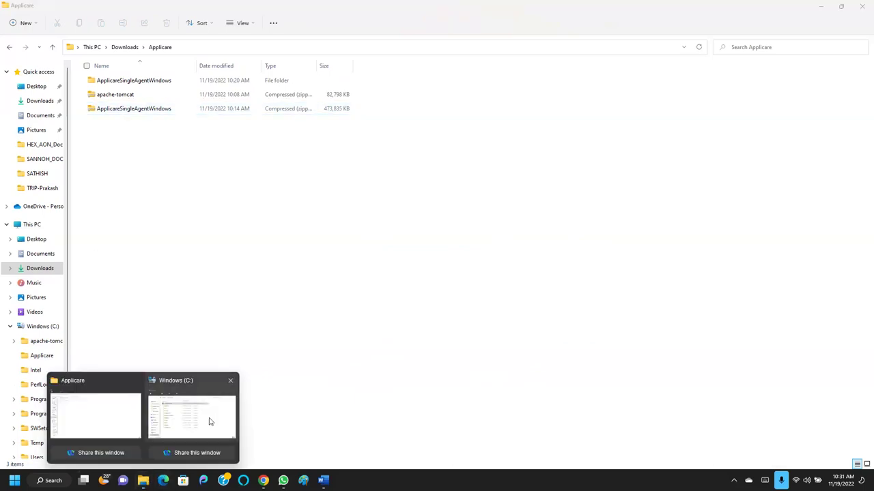
click(210, 422)
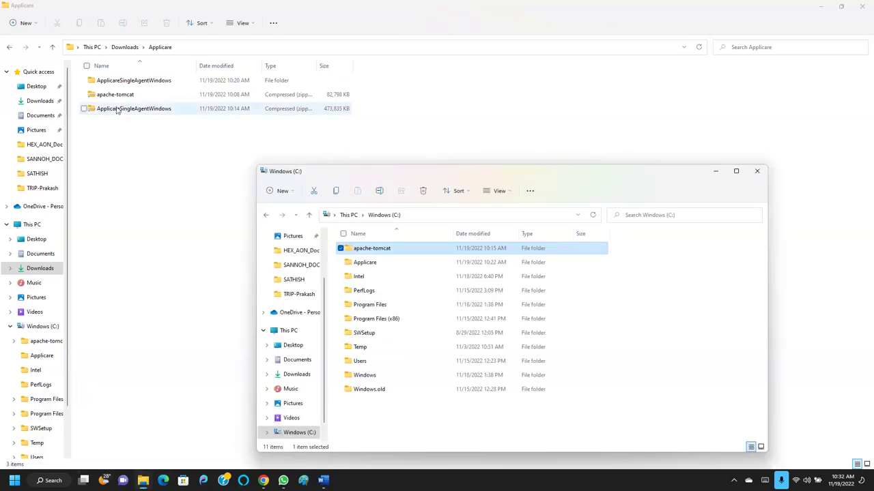
drag(133, 113, 349, 415)
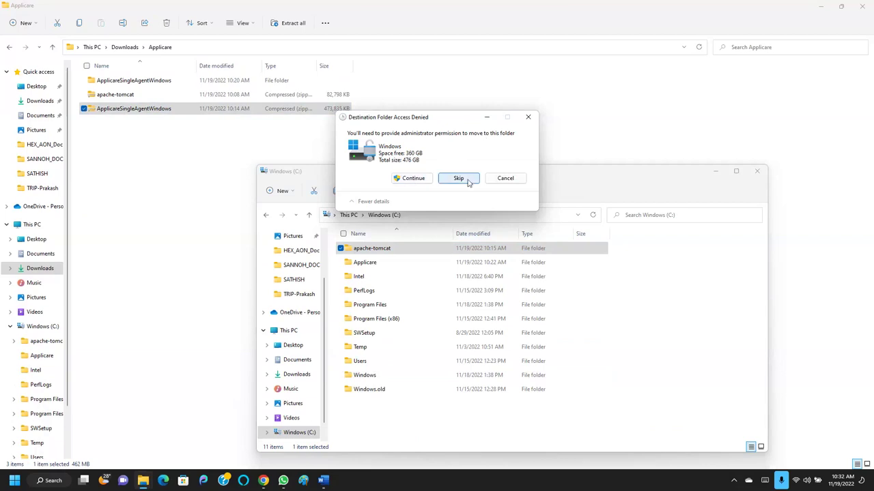
click(506, 179)
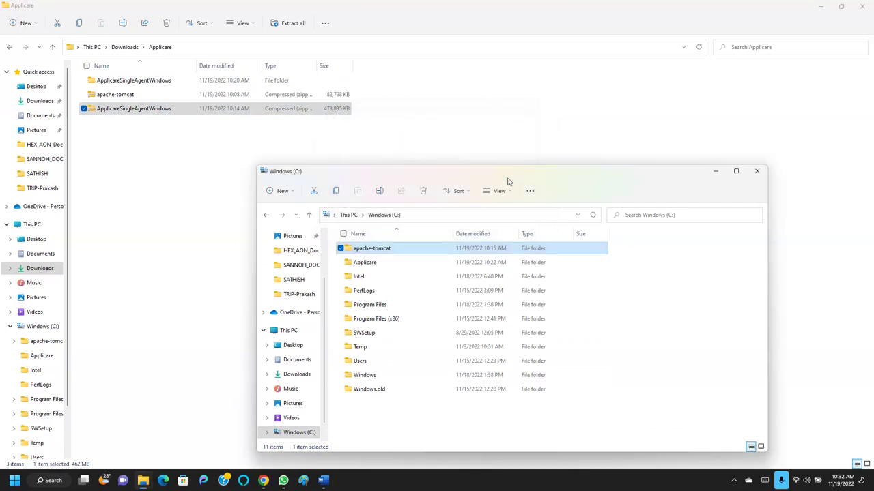
Check C:\Applicare is empty, retry pasting the zip into C:, and cancel again.
double_click(364, 263)
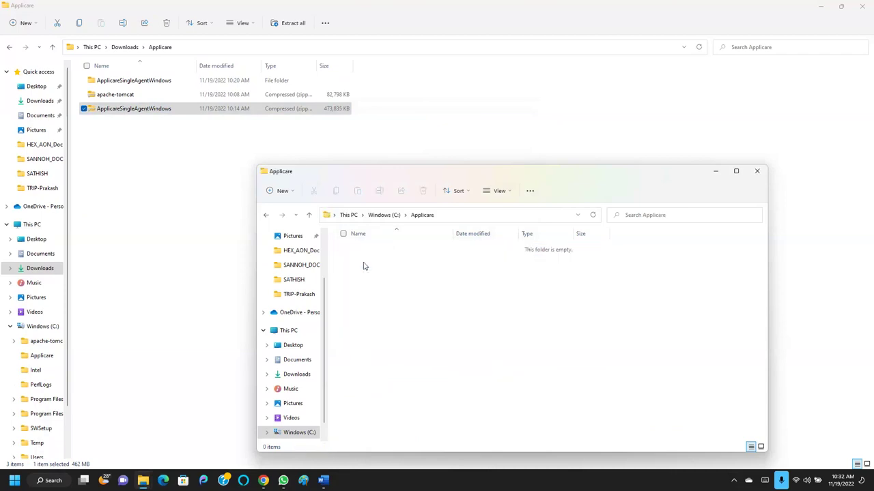
click(383, 214)
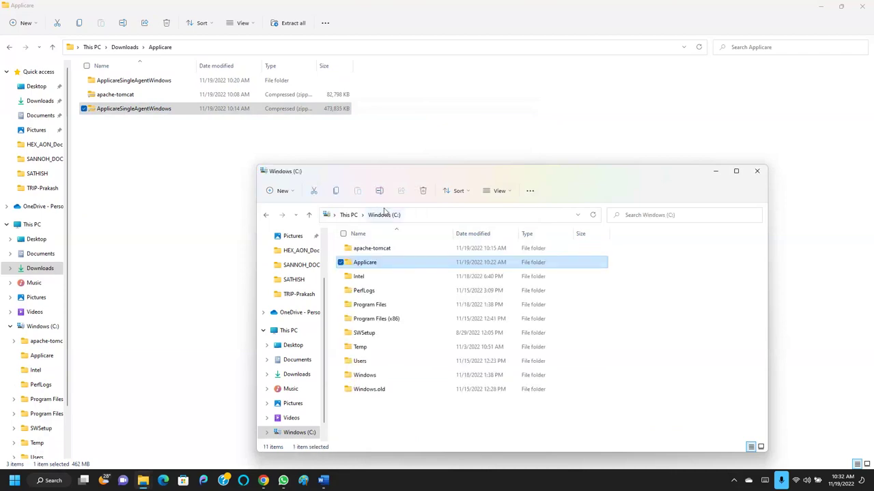
click(108, 113)
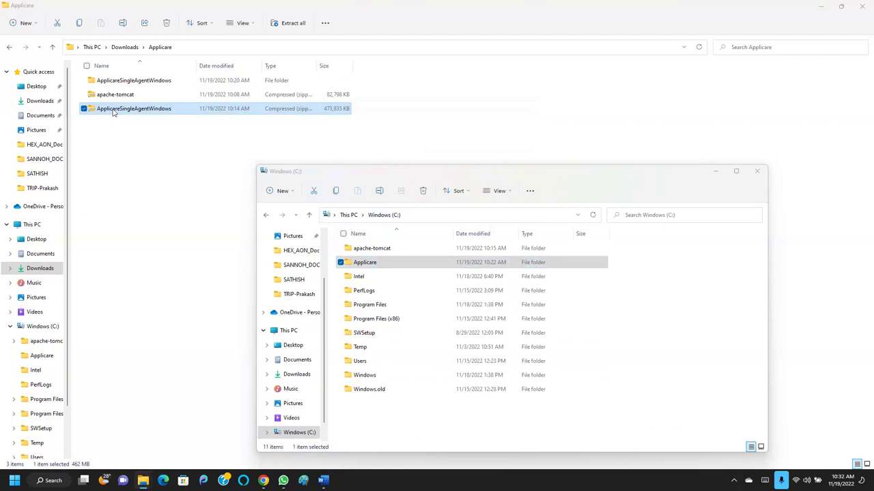
click(382, 262)
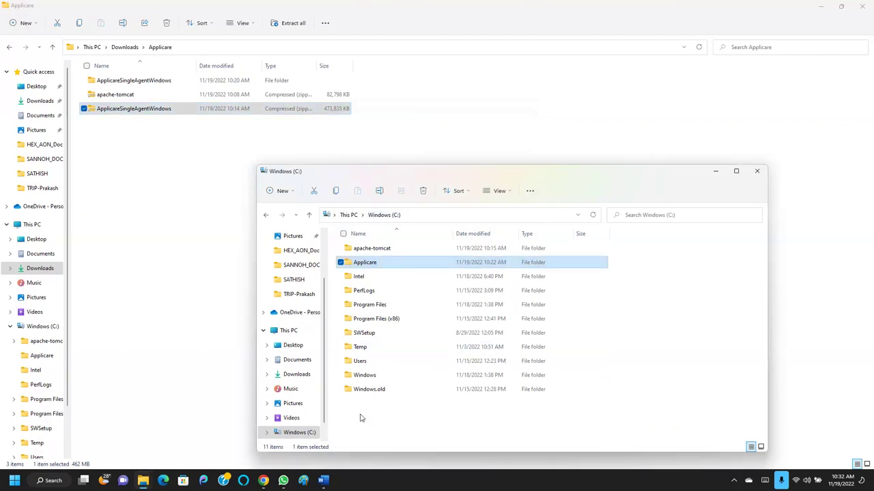
key(ctrl+v)
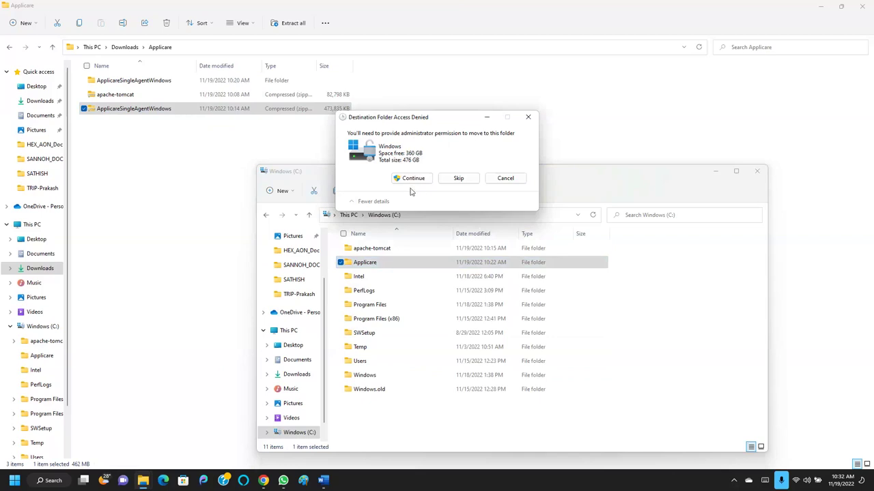
click(505, 179)
click(128, 81)
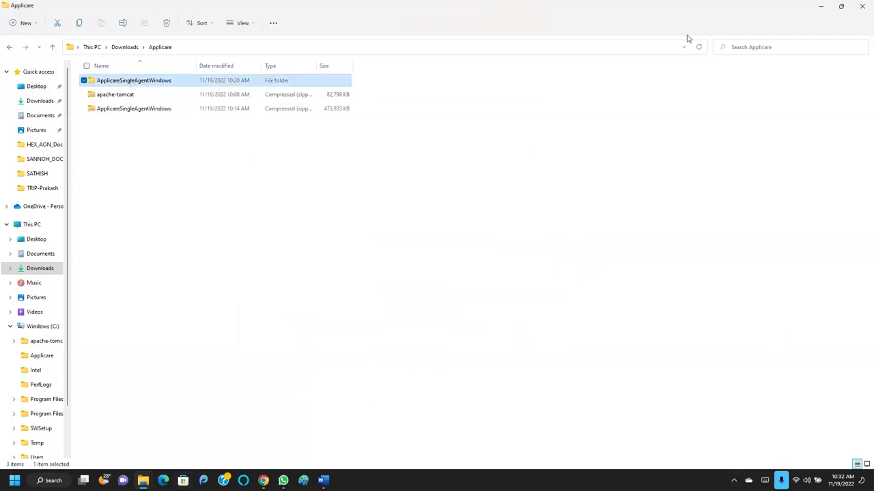
Move the ApplicareSingleAgentWindows folder from Downloads\Applicare into C:\ and check its contents.
click(840, 6)
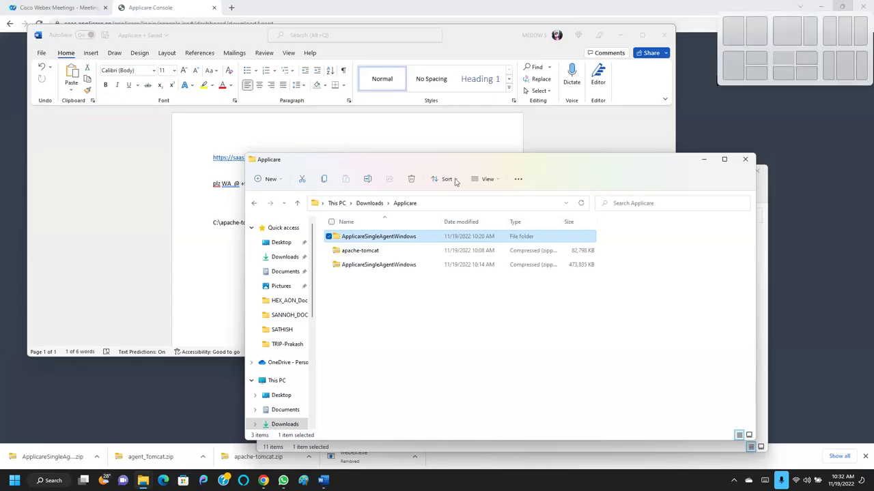
click(585, 174)
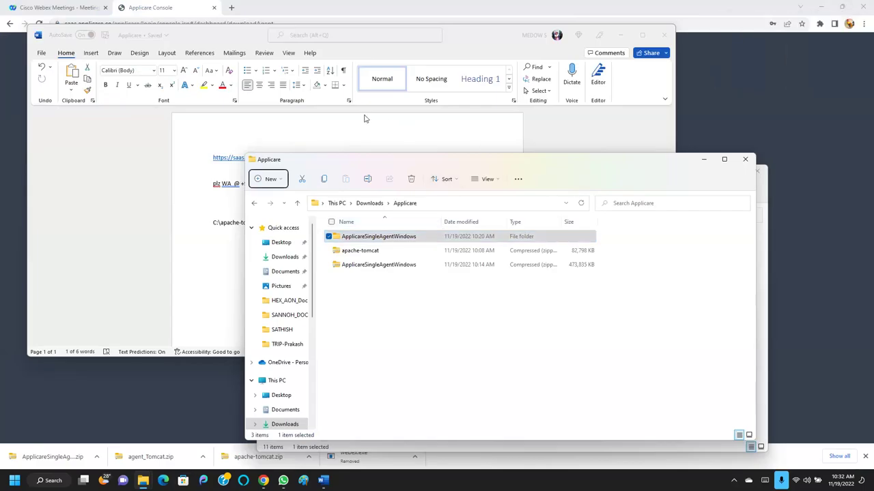
drag(558, 168, 346, 94)
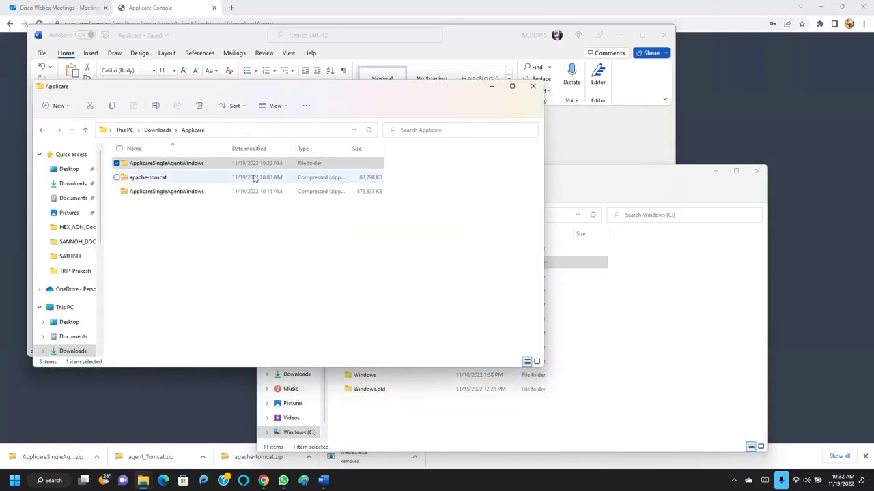
click(155, 167)
drag(154, 168, 372, 428)
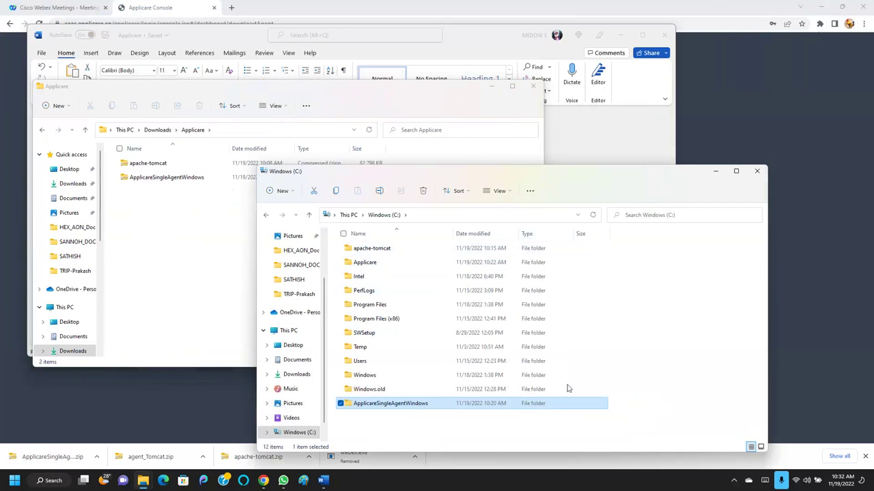
double_click(353, 407)
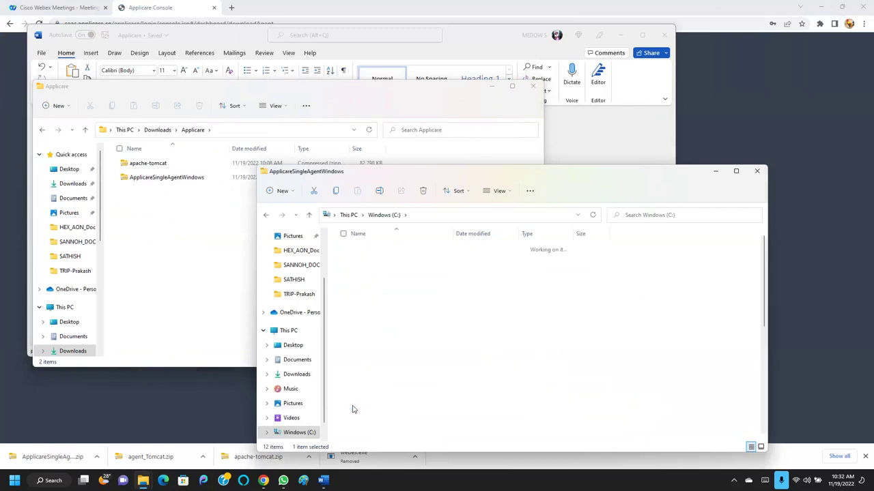
click(396, 216)
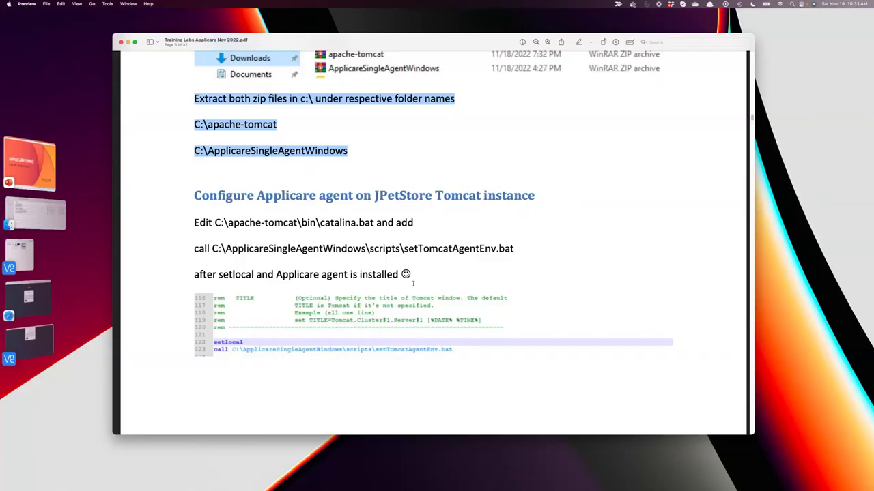
scroll(439, 220, up, 3)
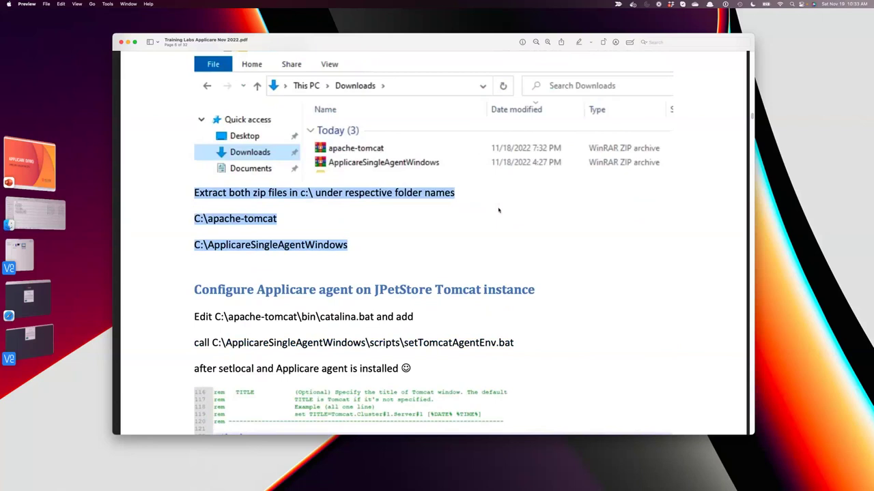
scroll(498, 210, down, 3)
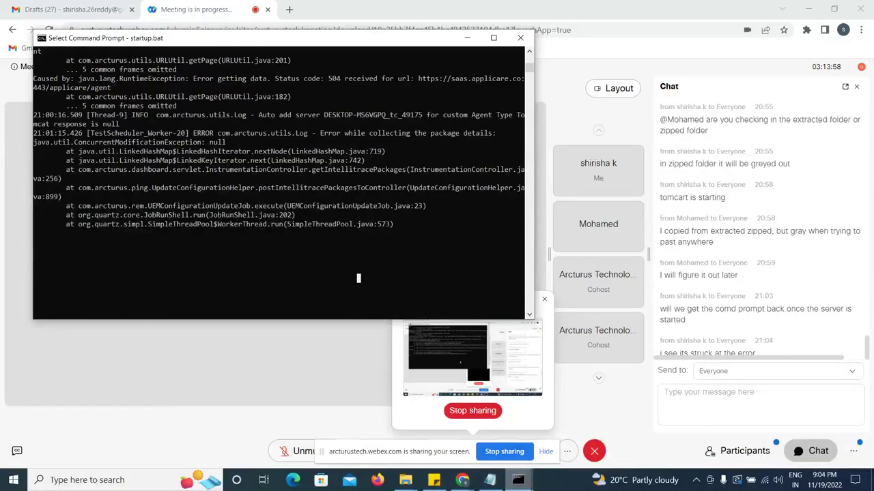
Bring the Tomcat startup console to the front and unmute the meeting microphone.
click(536, 489)
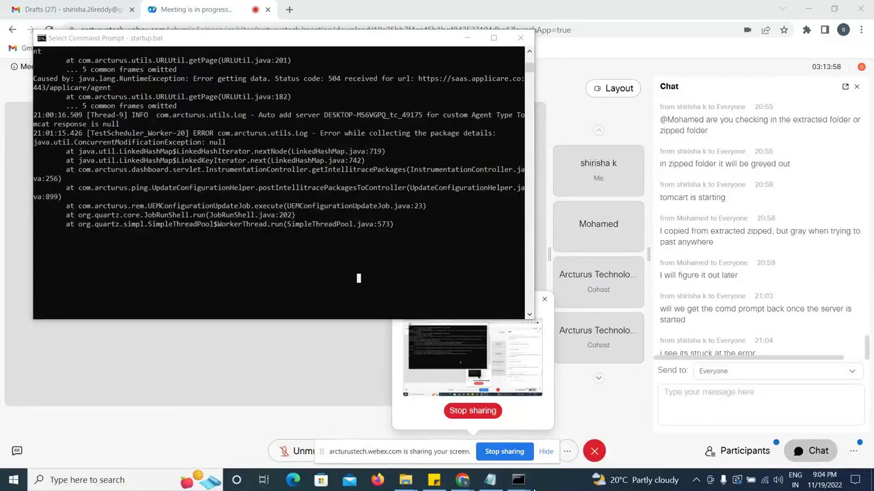
mouse_move(524, 487)
click(579, 427)
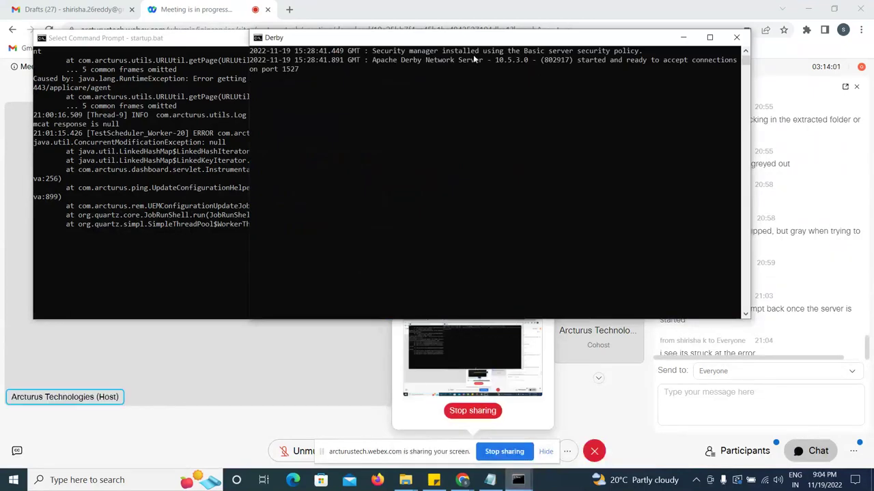
click(178, 248)
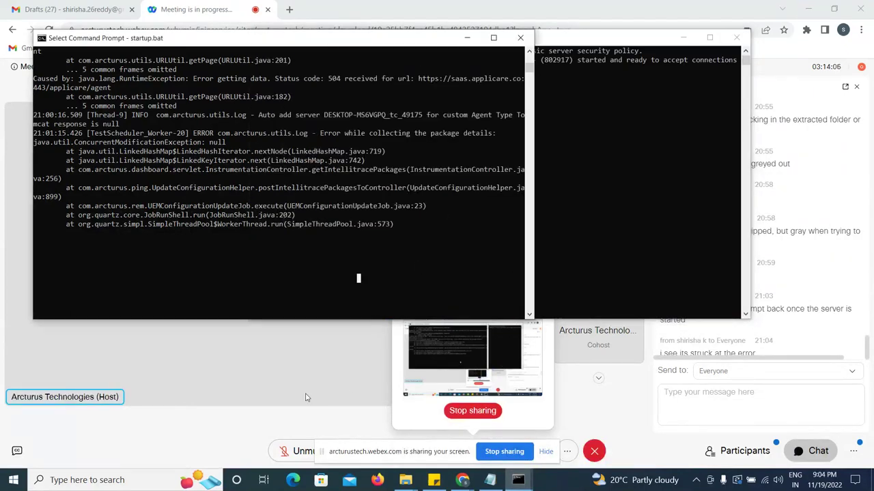
click(302, 451)
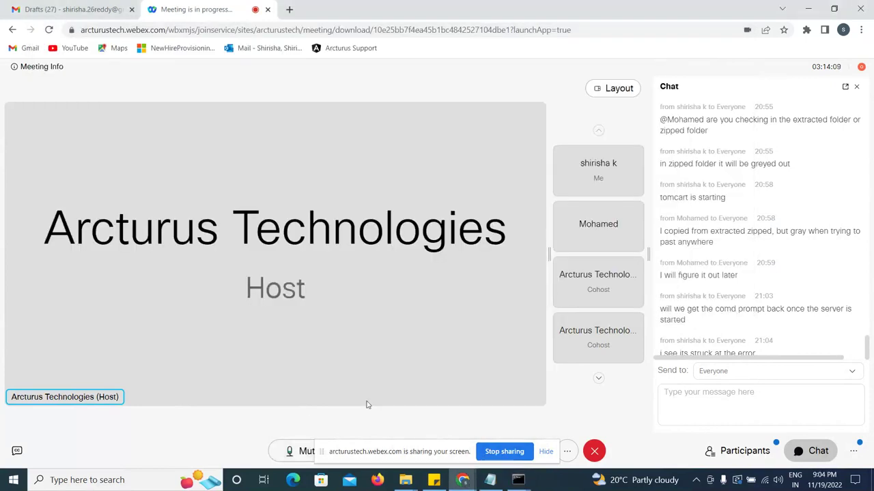
click(518, 482)
click(471, 424)
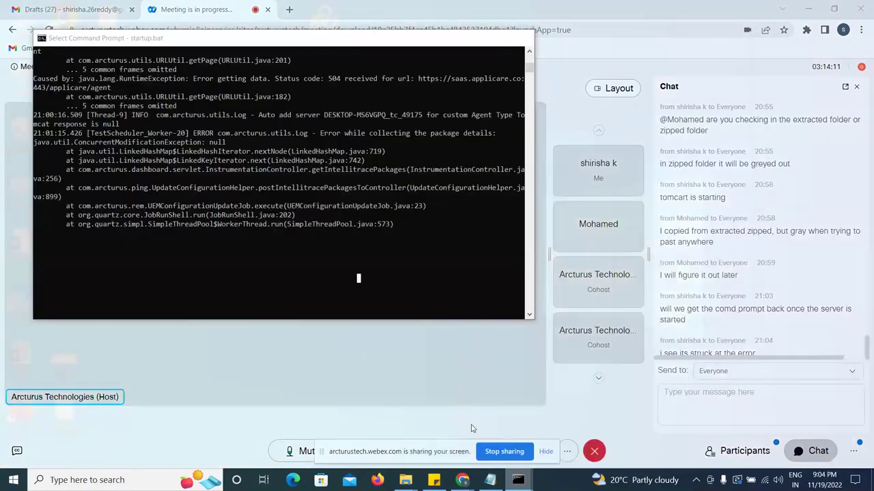
key(Escape)
click(286, 270)
key(Escape)
Stop Tomcat with Ctrl+C, confirm Y, and restart it with startup.bat.
key(ctrl+c)
text(Y)
key(Return)
key(Return)
key(Return)
key(Return)
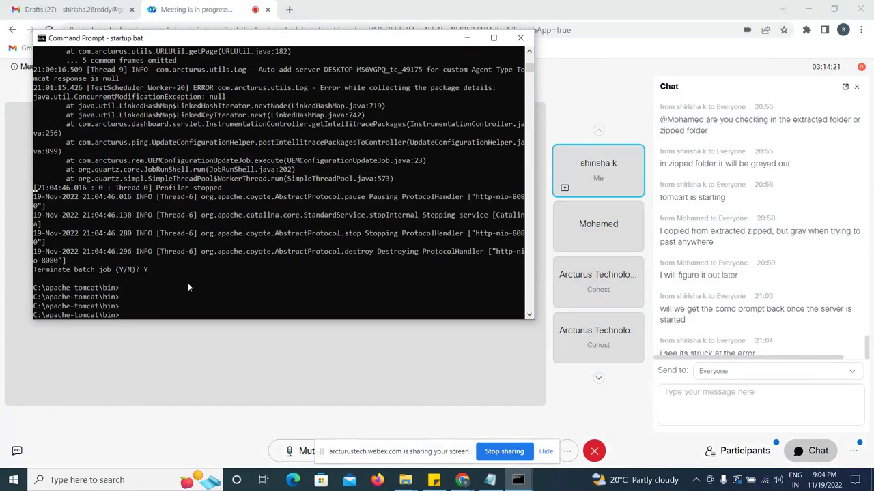
text(s)
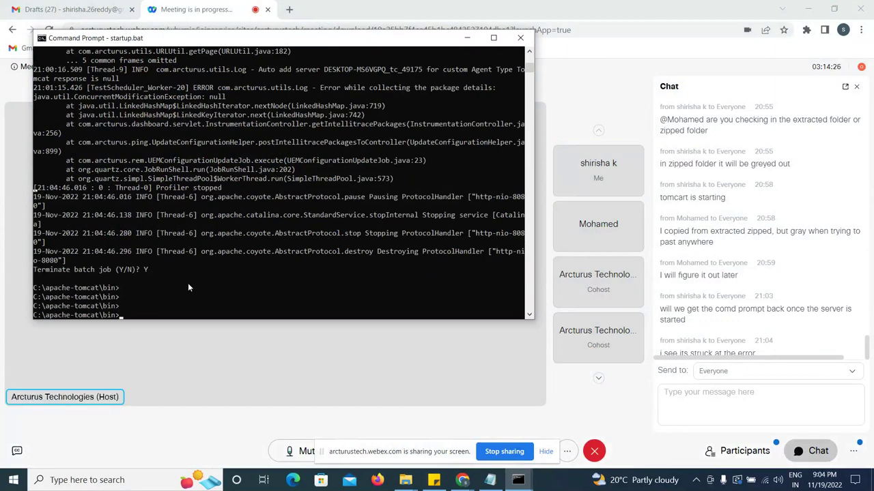
text(tartup.bat)
key(Return)
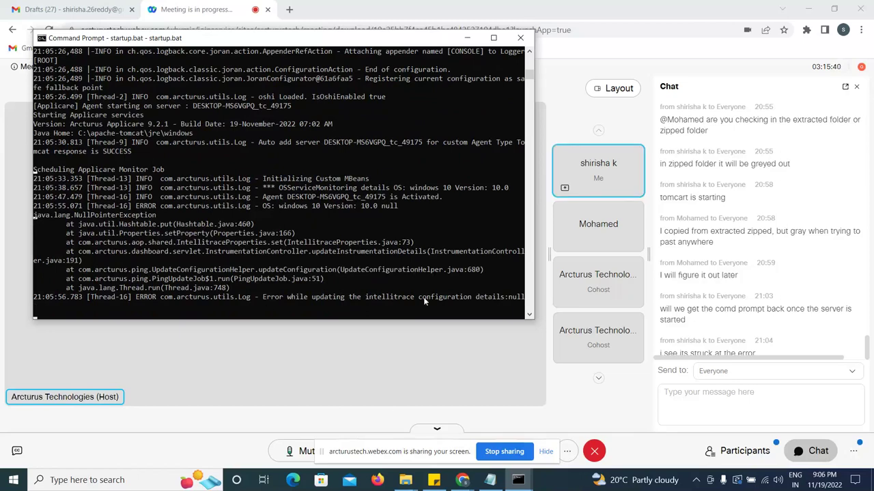
click(530, 316)
click(530, 316)
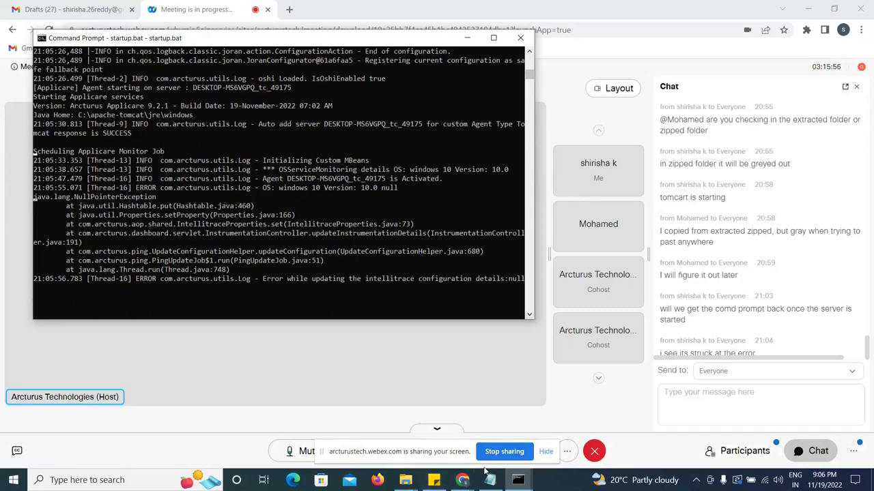
Sign in to the Applicare Console using the saved username and the account password.
mouse_move(470, 477)
mouse_move(536, 434)
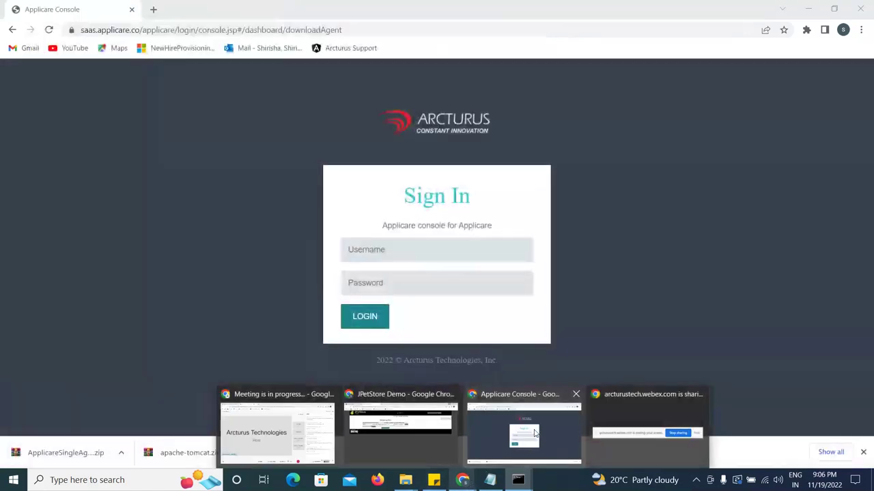
mouse_move(616, 437)
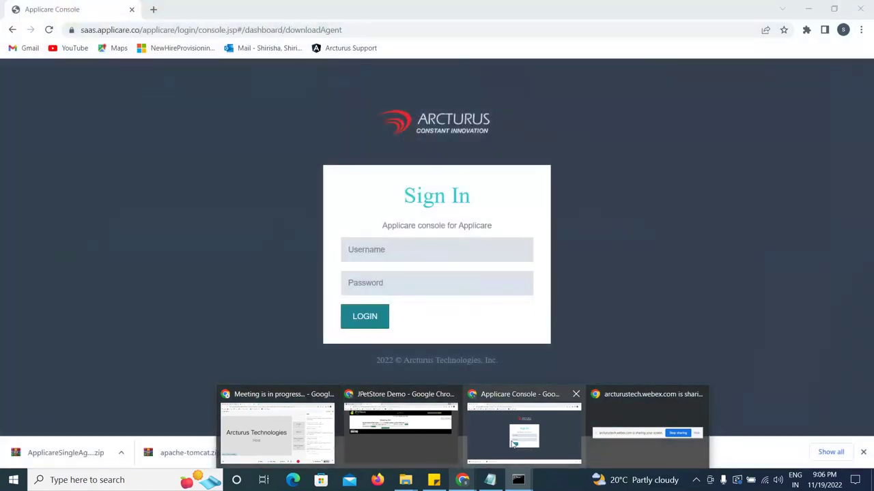
click(512, 443)
click(383, 246)
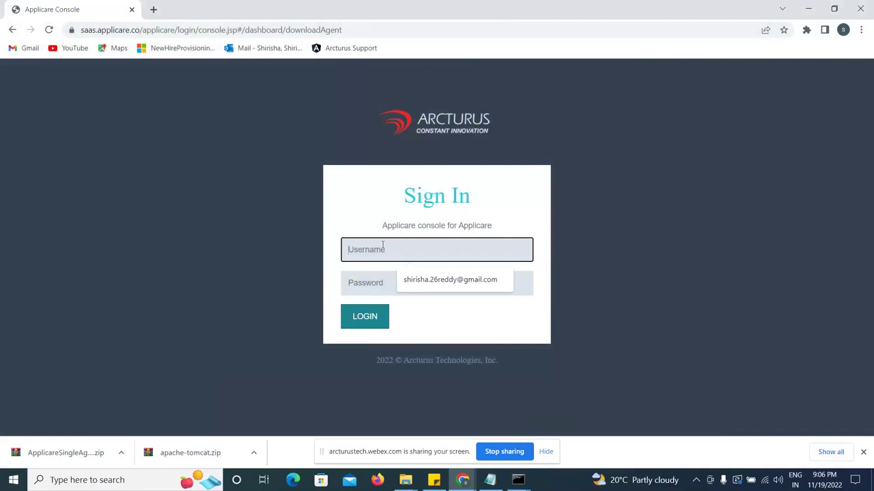
click(441, 281)
click(393, 284)
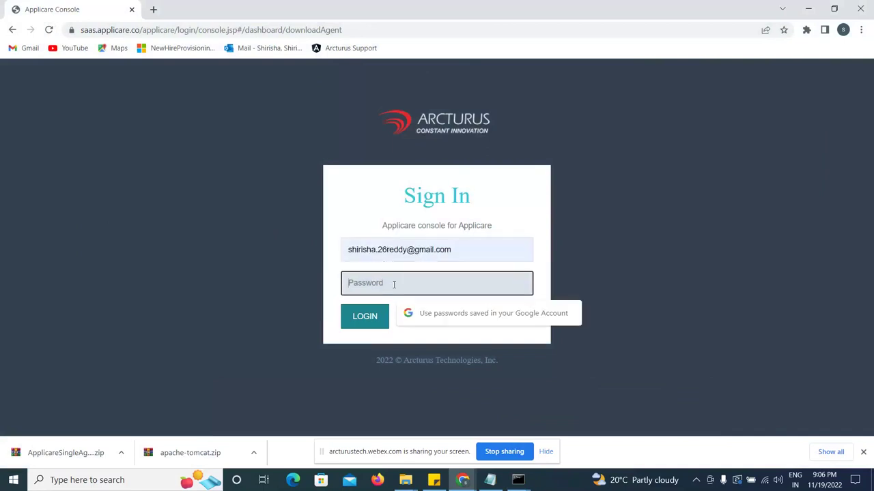
text(•••••••••)
key(Return)
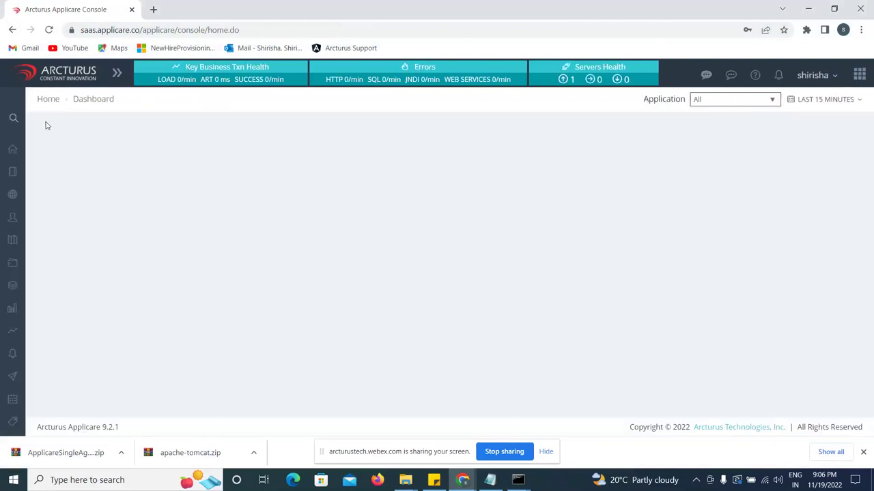
Refresh the enterprise summary table twice and close Chrome's download bar.
mouse_move(16, 134)
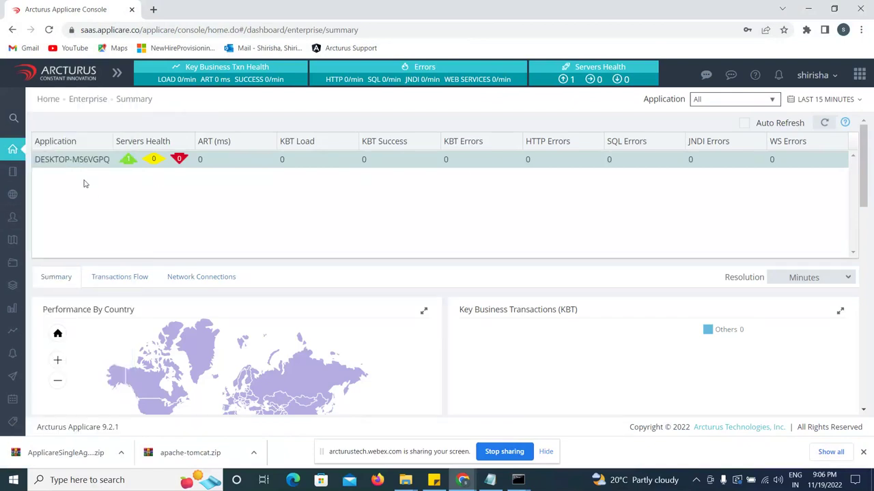
click(830, 125)
click(830, 125)
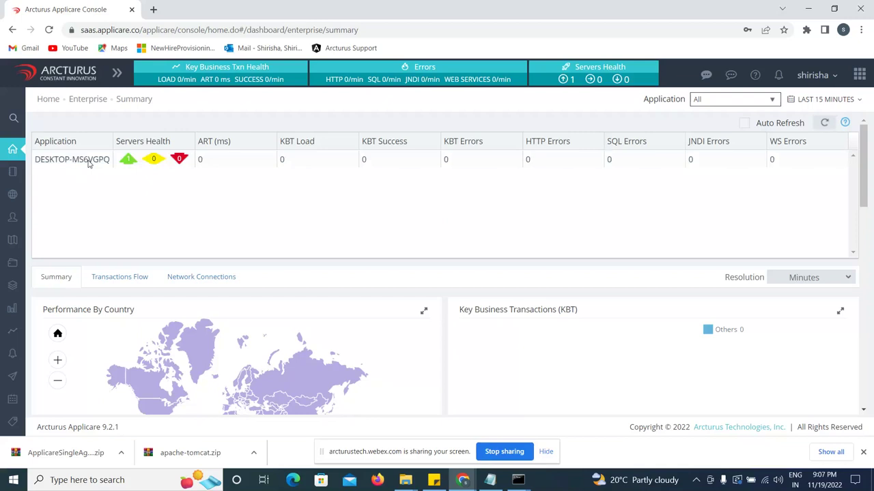
click(863, 454)
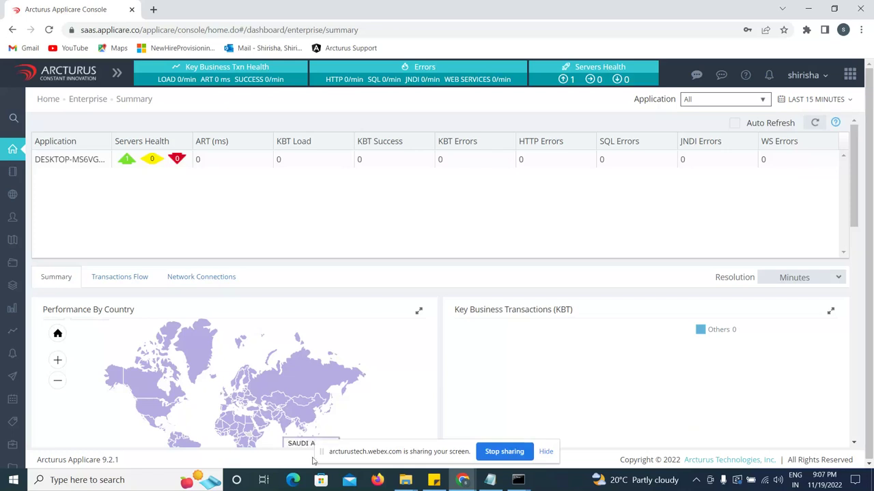
mouse_move(476, 482)
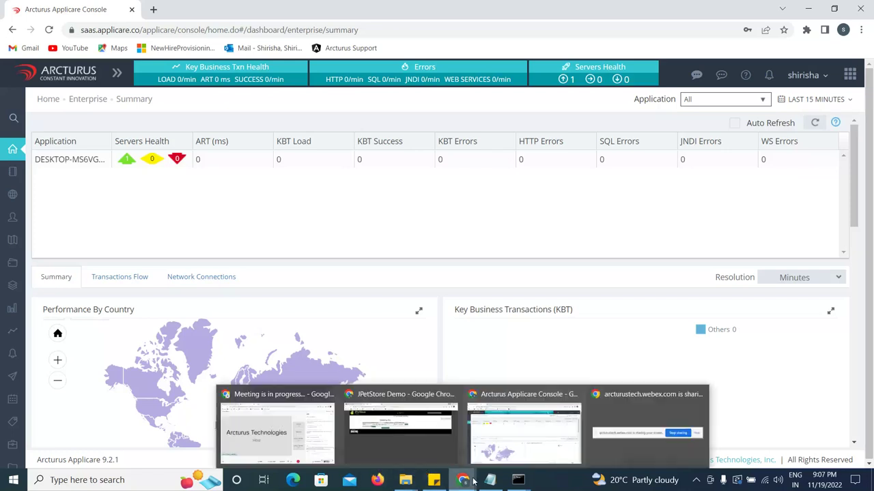
click(423, 433)
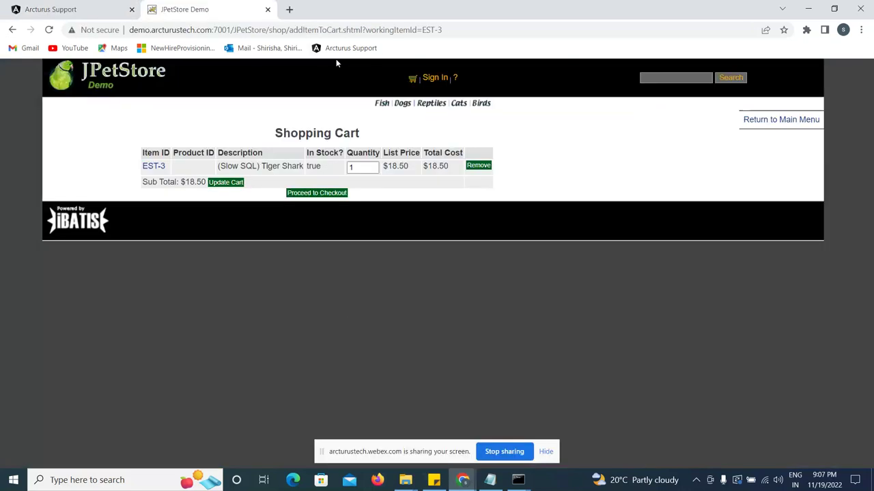
click(380, 30)
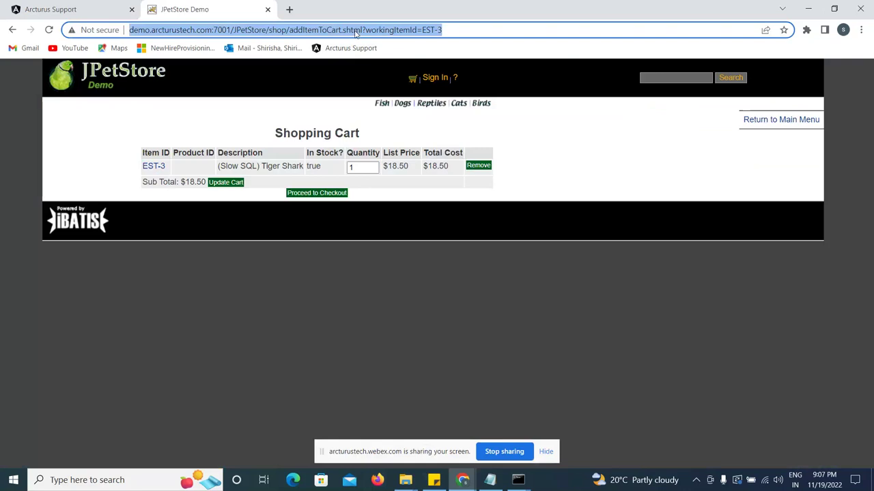
click(808, 16)
mouse_move(470, 482)
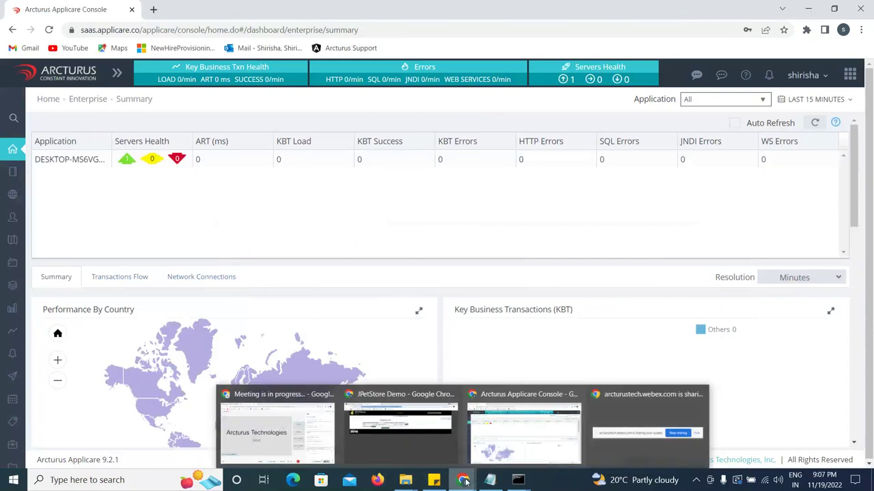
Bring the Webex meeting window forward and stop sharing the screen.
click(277, 439)
click(503, 452)
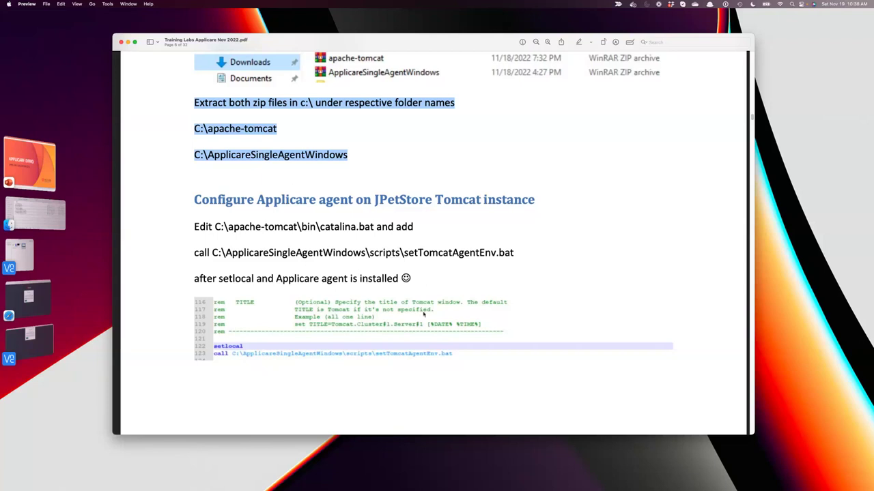
scroll(424, 313, down, 15)
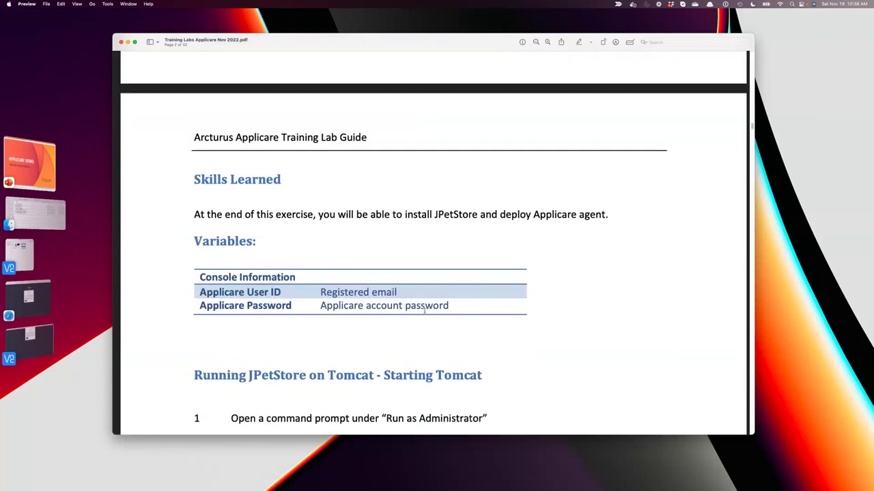
scroll(424, 311, down, 10)
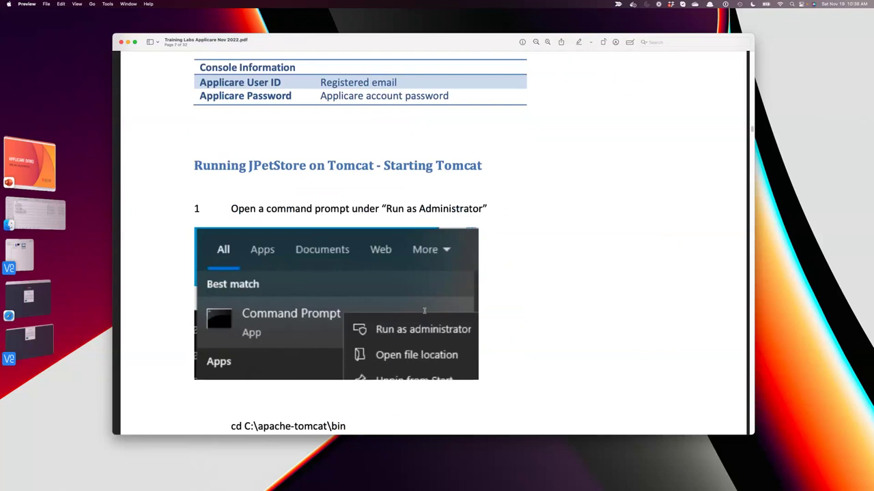
scroll(424, 311, down, 14)
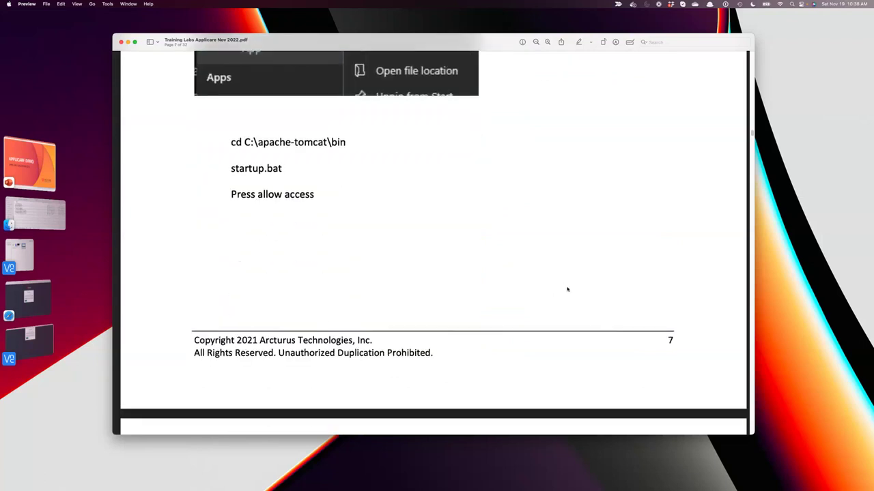
scroll(567, 289, down, 18)
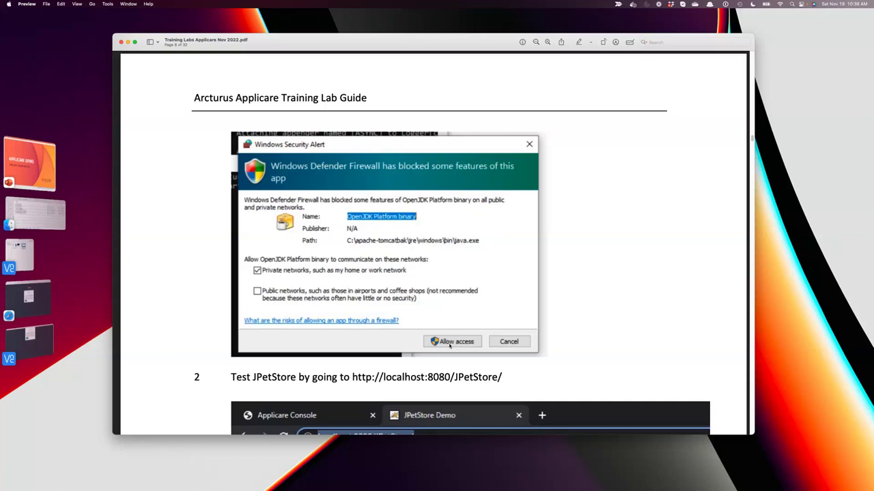
scroll(449, 345, down, 5)
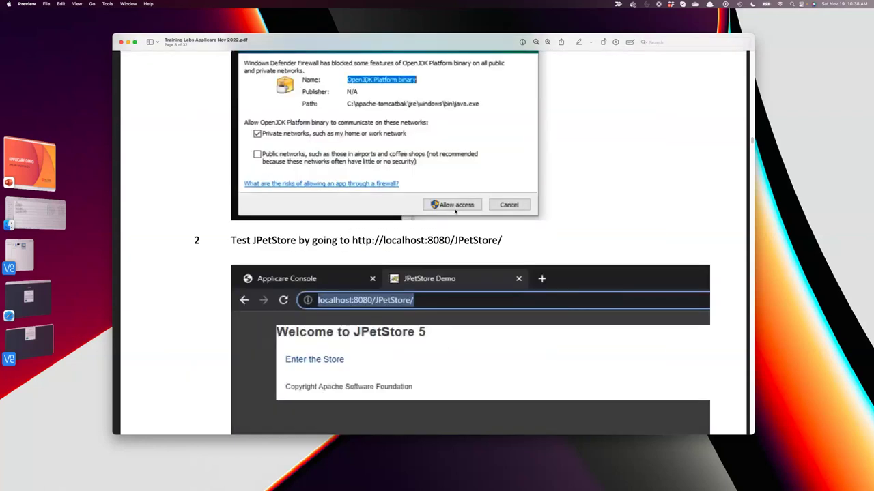
scroll(473, 306, down, 4)
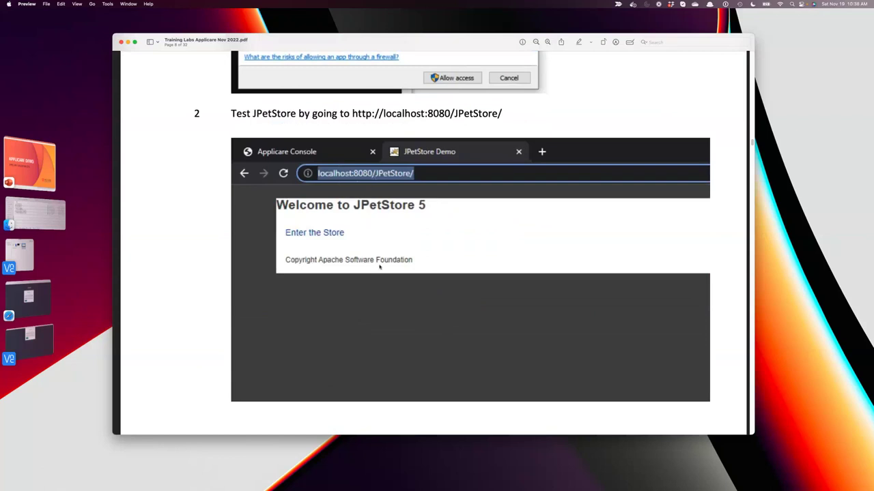
click(498, 116)
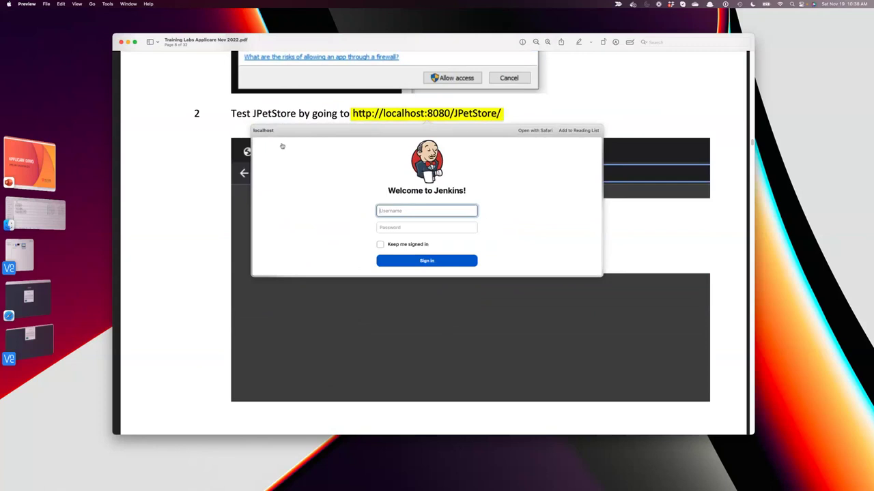
click(539, 111)
drag(509, 114, 351, 113)
right_click(372, 116)
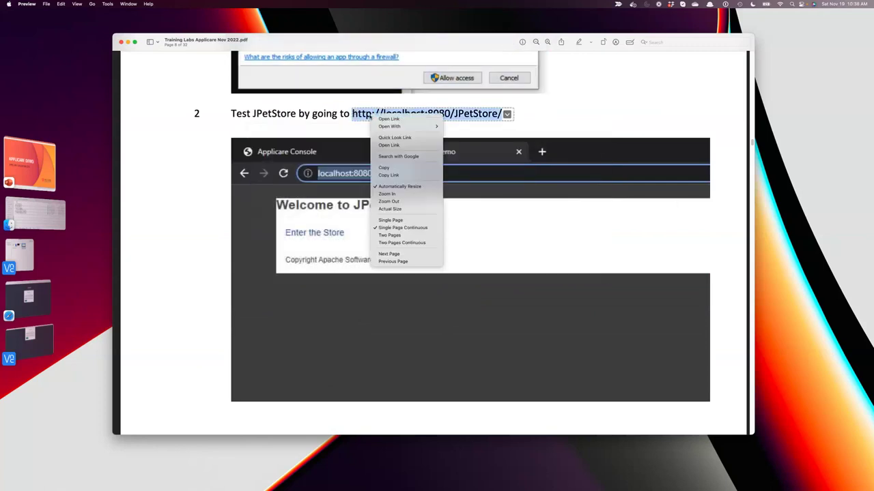
click(386, 168)
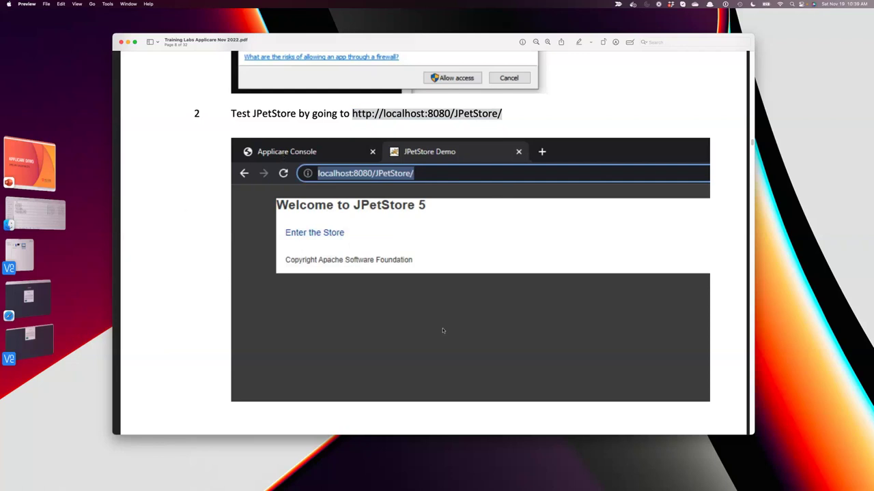
scroll(443, 332, down, 10)
scroll(443, 330, down, 5)
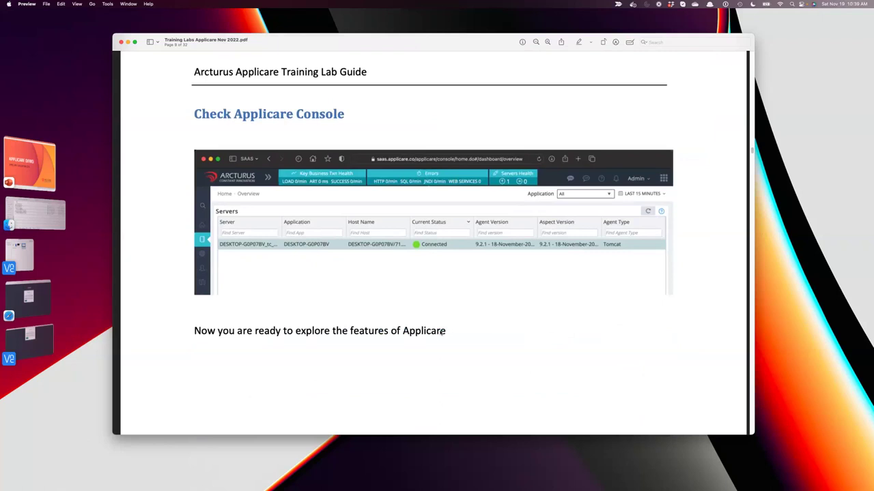
scroll(445, 332, up, 15)
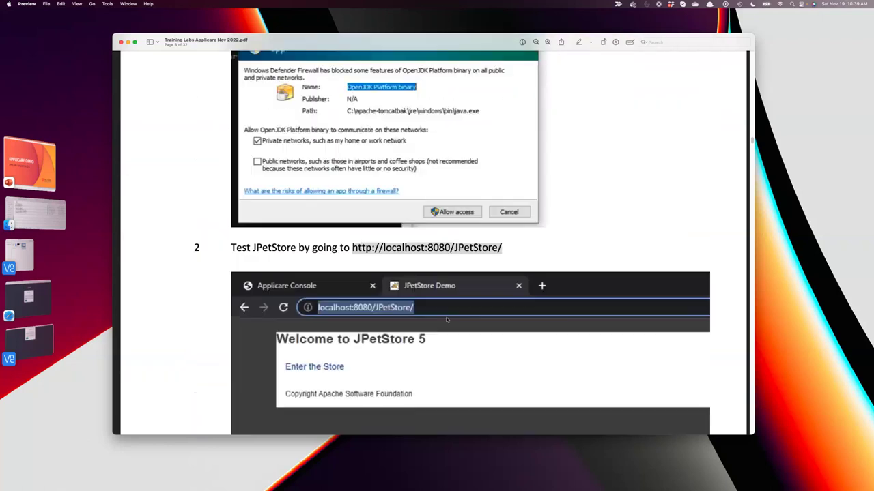
scroll(447, 319, down, 10)
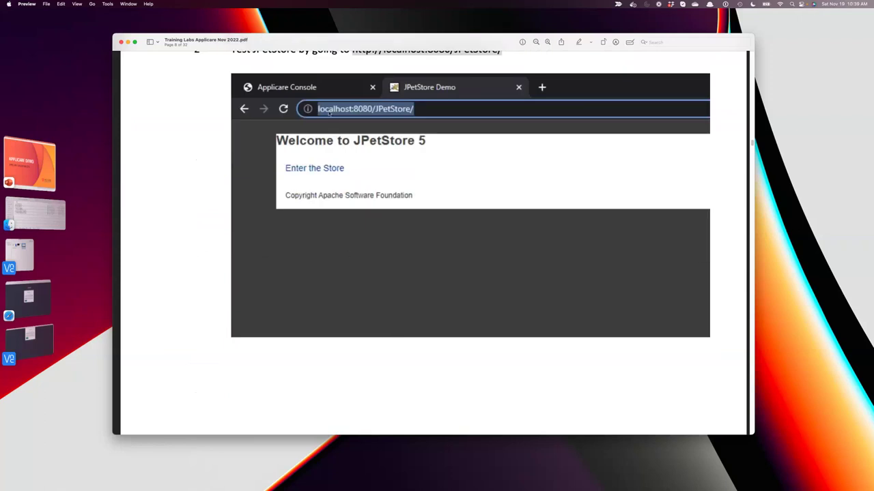
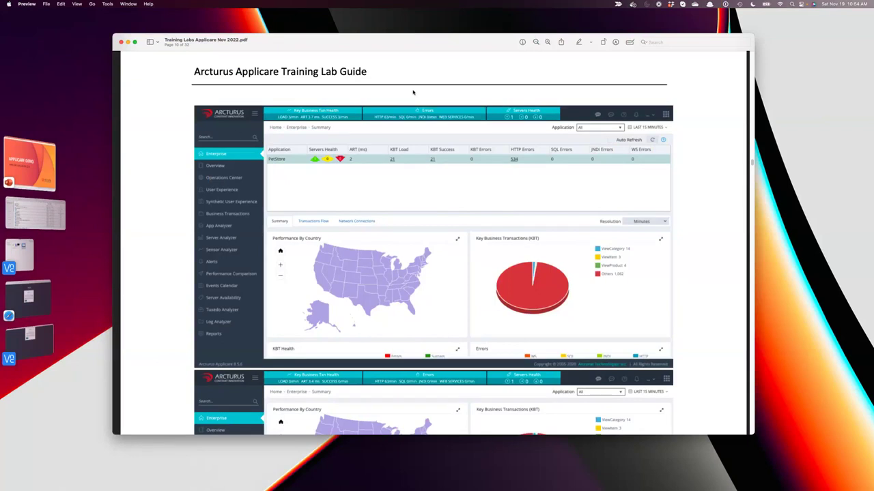
Scroll through the lab guide's dashboard screenshots to the KBT Health and Errors charts and back up.
key(super+a)
scroll(601, 205, down, 1)
click(736, 299)
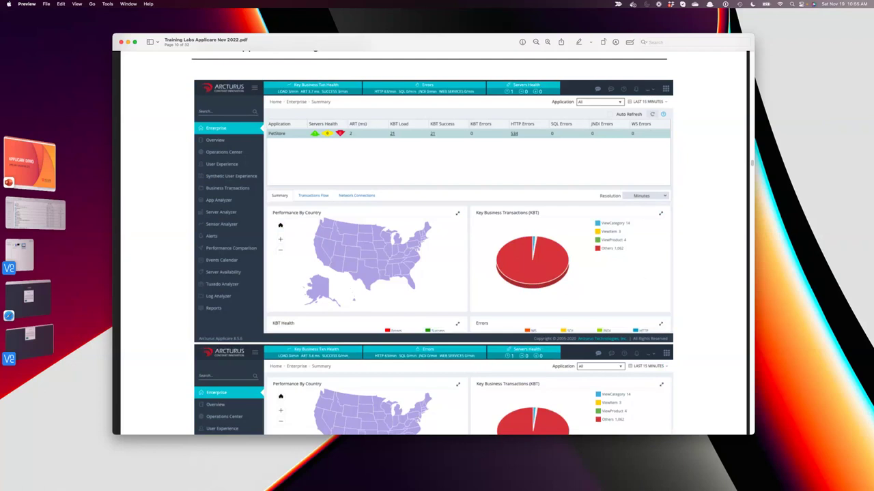
scroll(250, 290, down, 1)
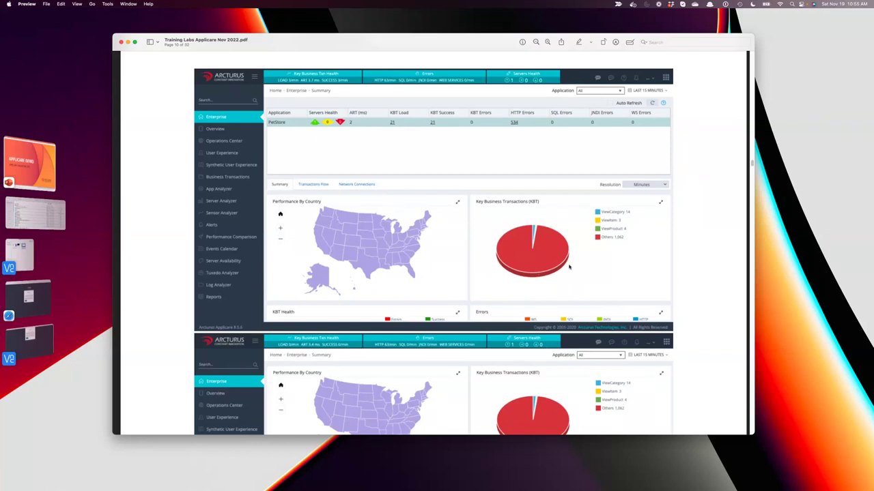
scroll(569, 267, down, 5)
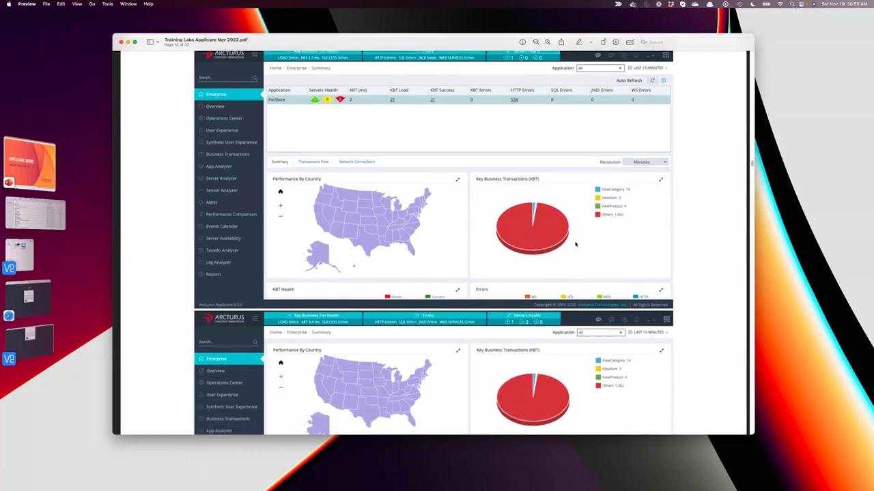
scroll(575, 244, down, 9)
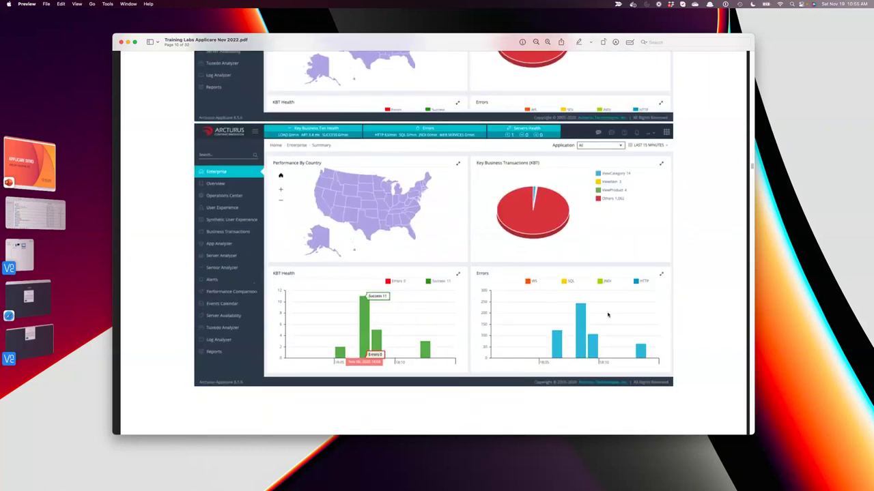
scroll(475, 231, up, 15)
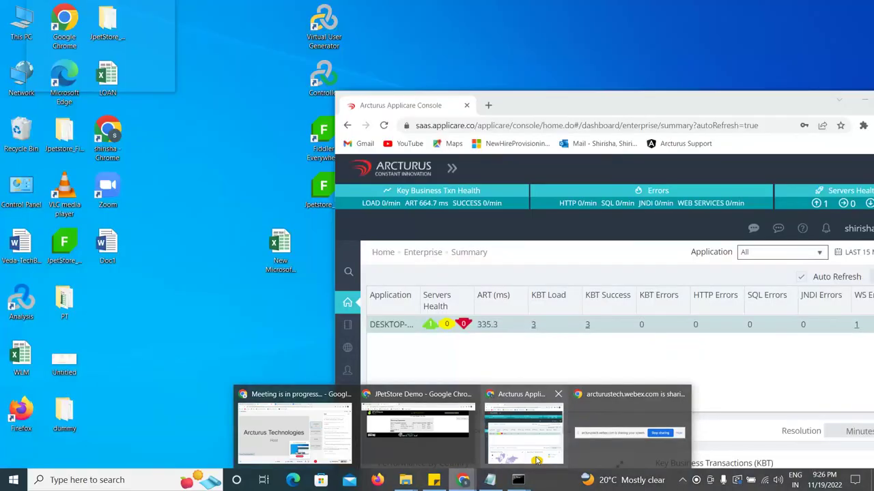
Bring the Applicare console to the front and maximize it to fill the screen.
click(535, 462)
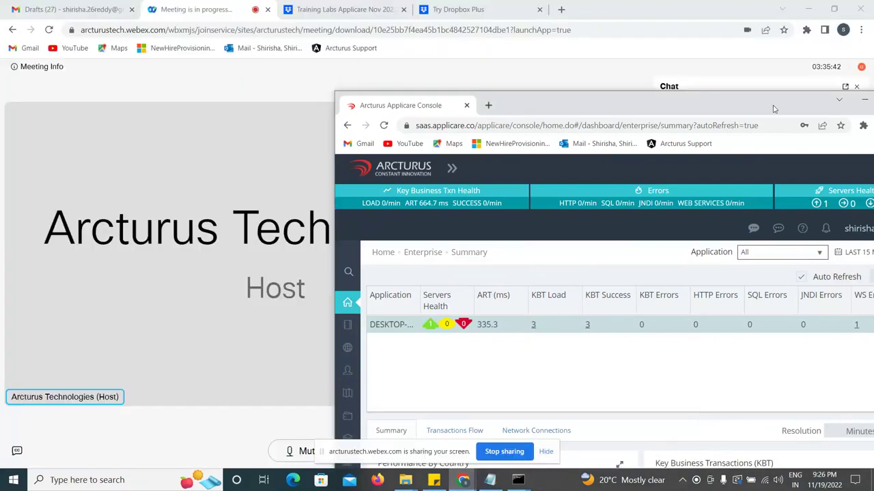
drag(755, 109, 479, 70)
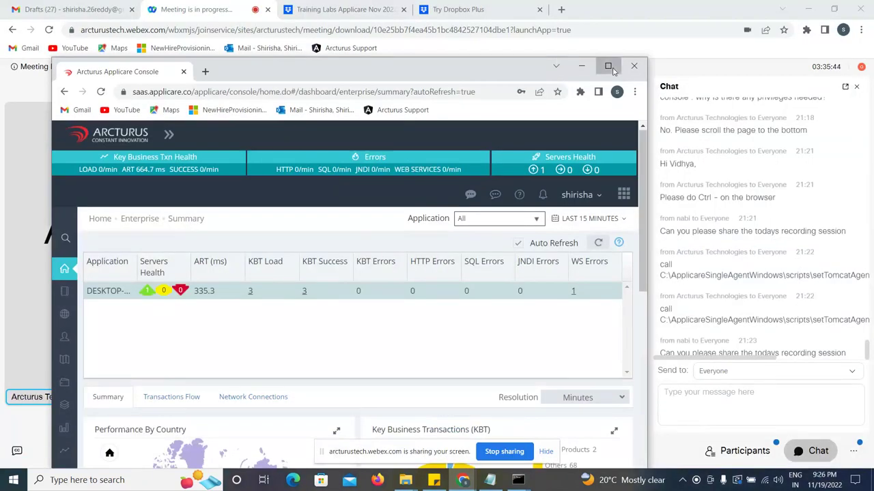
click(618, 68)
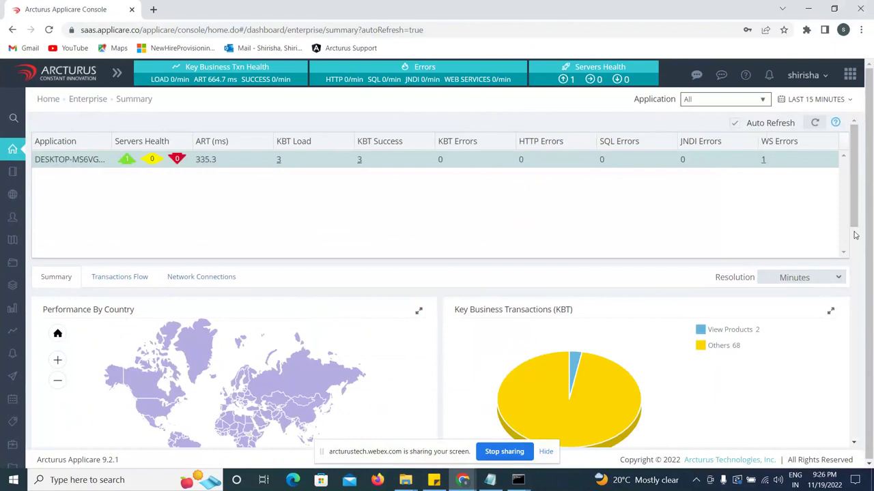
Open the Overview of monitored servers and select the connected Tomcat server.
mouse_move(16, 198)
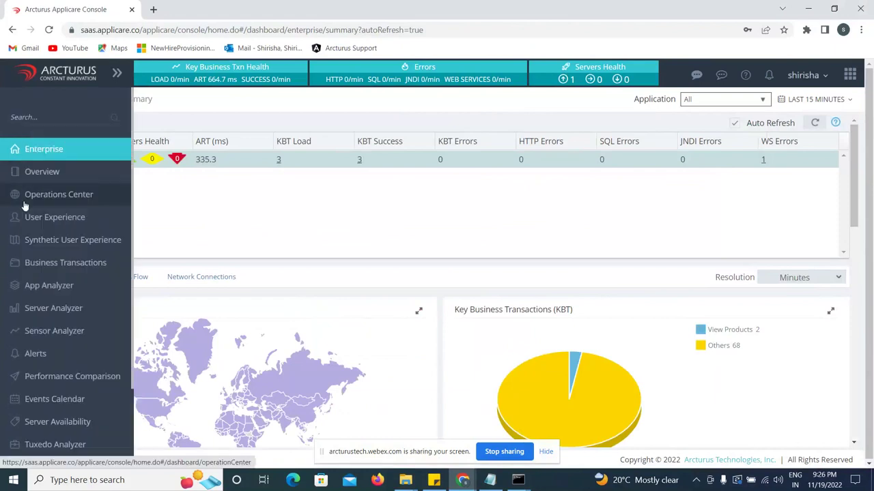
click(15, 220)
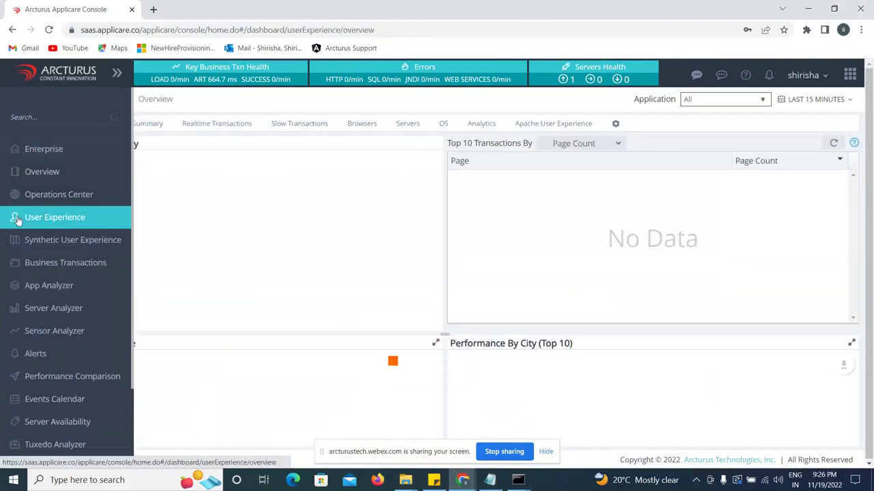
click(54, 174)
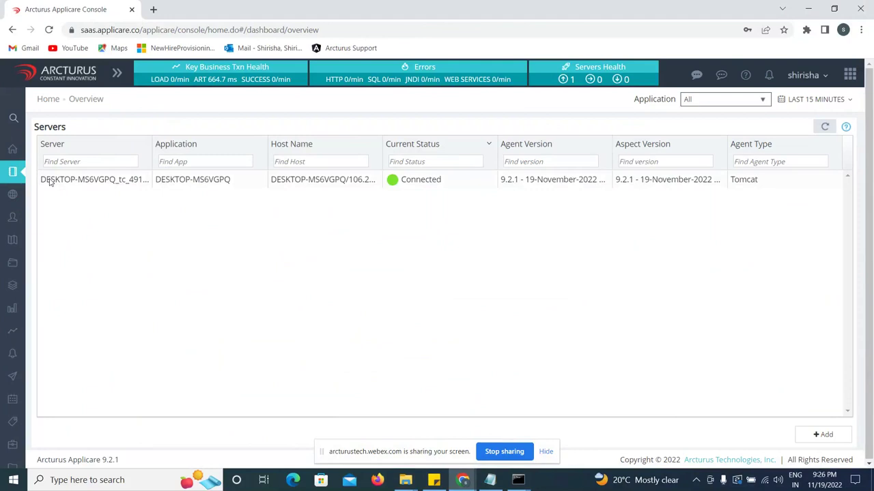
click(49, 181)
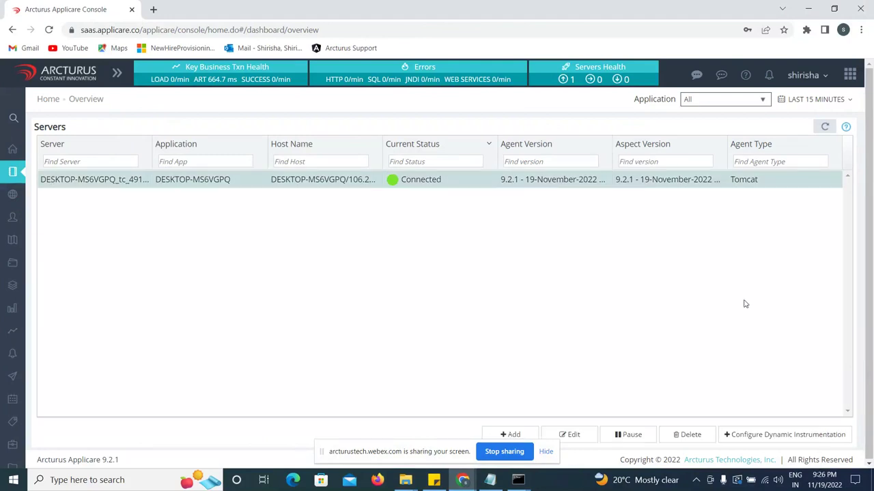
In dynamic instrumentation, add End User Experience Profiling from Available Aspects to the server.
click(754, 437)
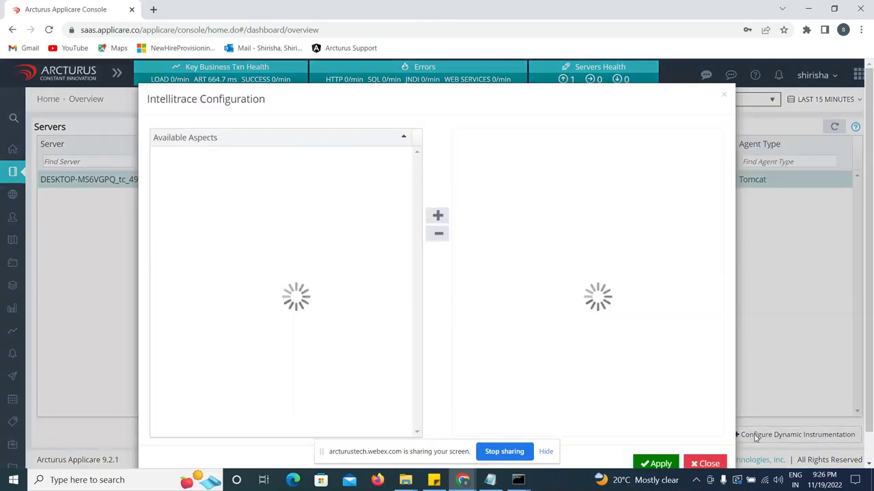
click(546, 456)
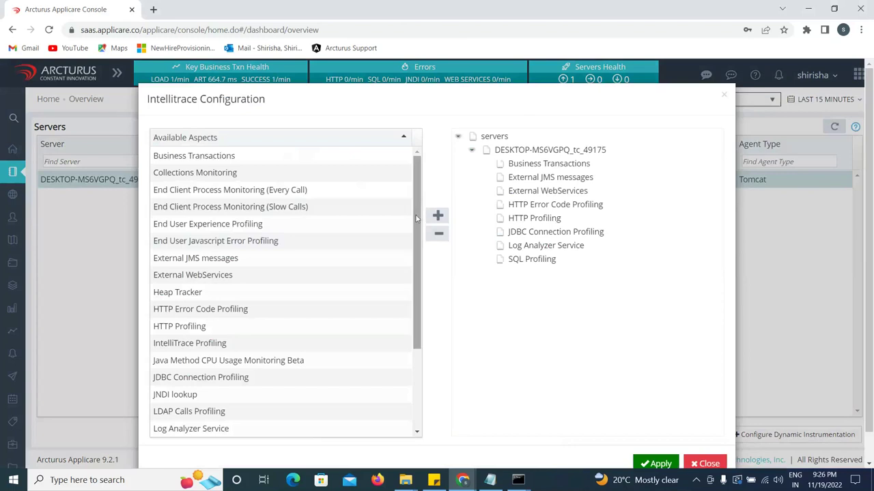
click(319, 227)
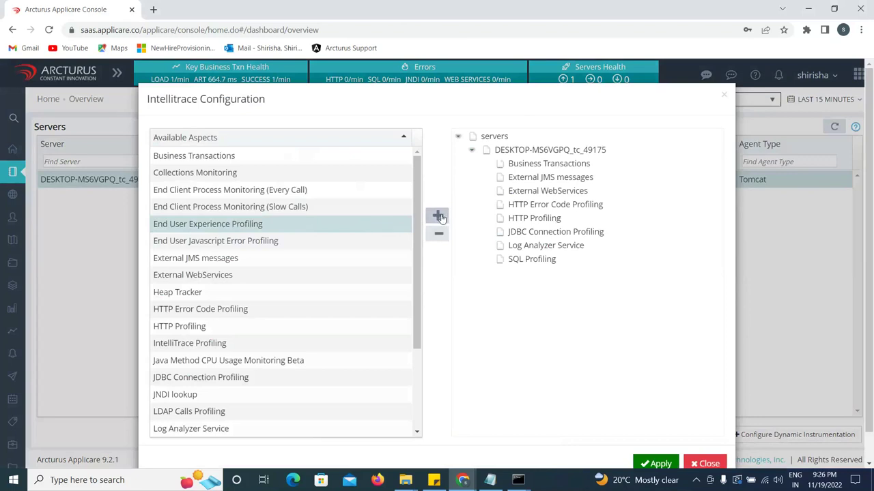
click(439, 216)
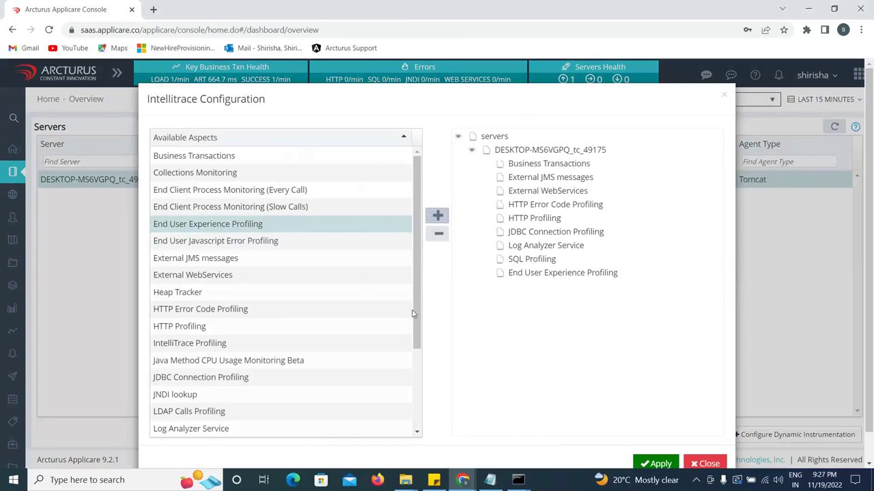
Apply the updated profiling configuration and acknowledge the confirmation message.
drag(418, 319, 417, 316)
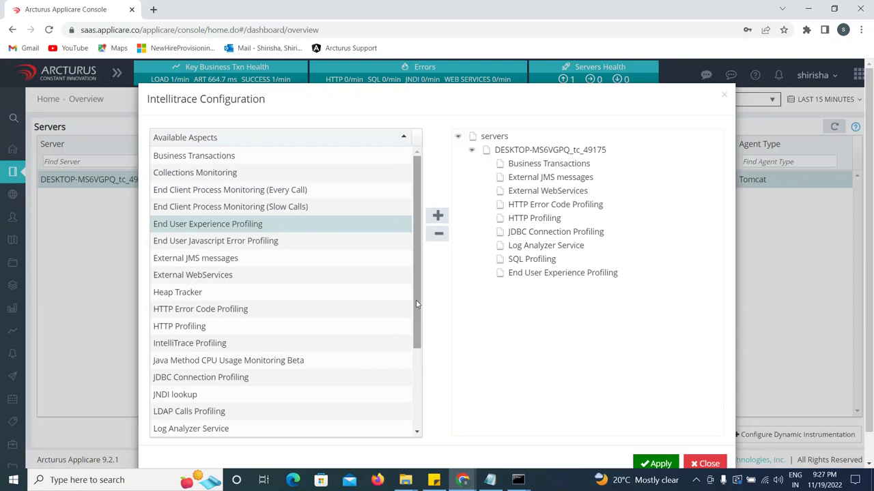
drag(416, 299, 408, 388)
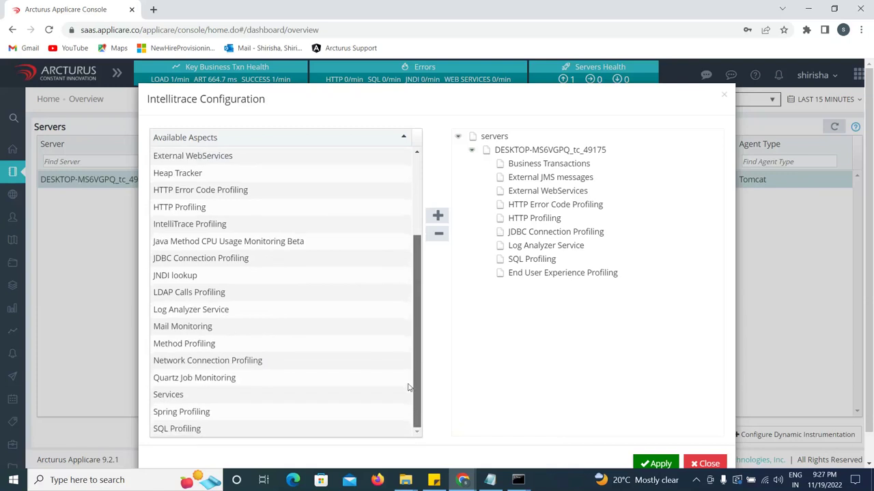
drag(409, 382, 421, 292)
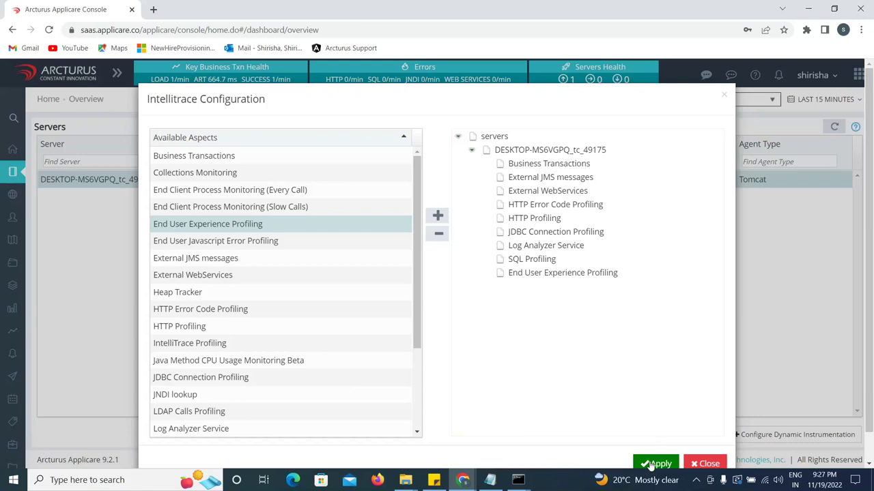
click(651, 464)
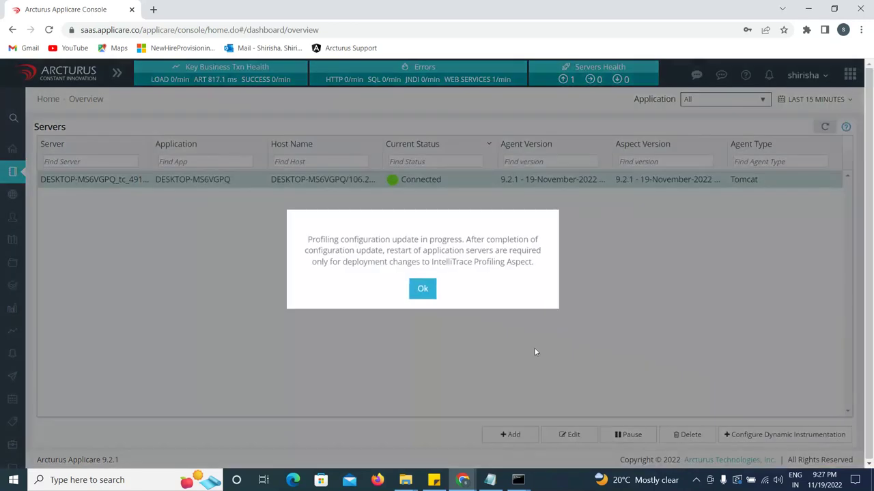
click(422, 288)
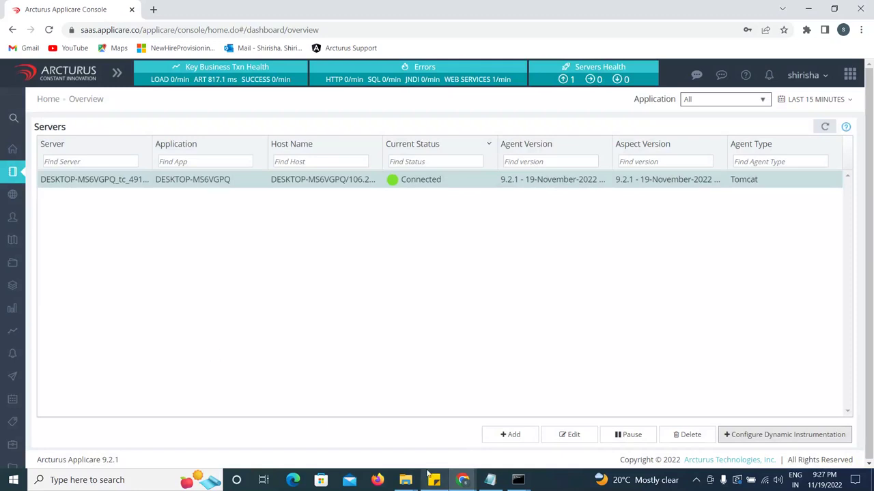
Continue the JPetStore checkout and submit the payment and billing details.
mouse_move(463, 480)
click(412, 430)
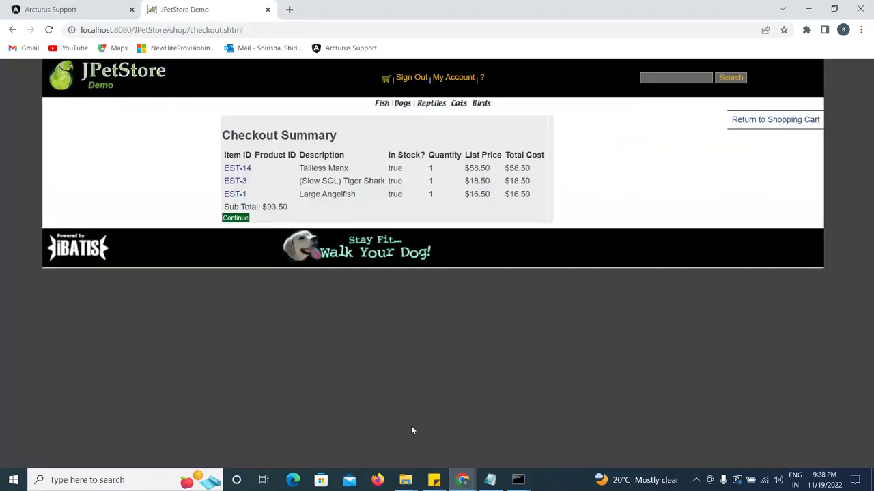
click(236, 222)
click(246, 220)
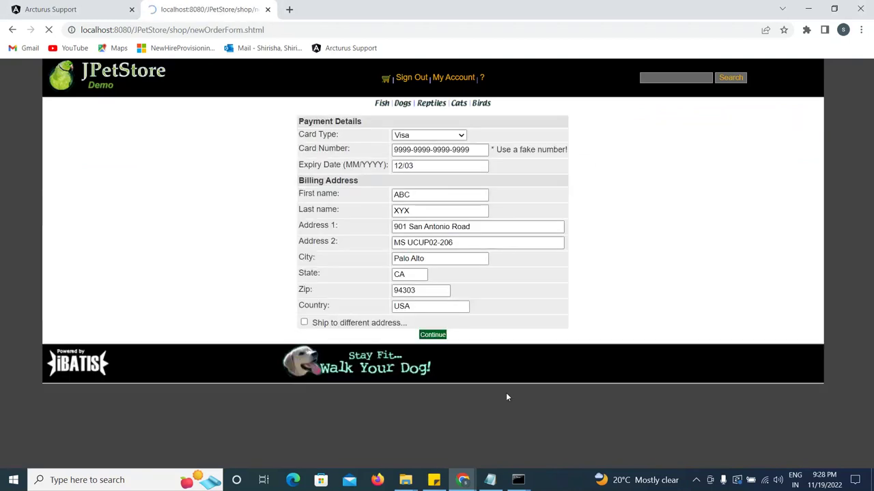
click(430, 335)
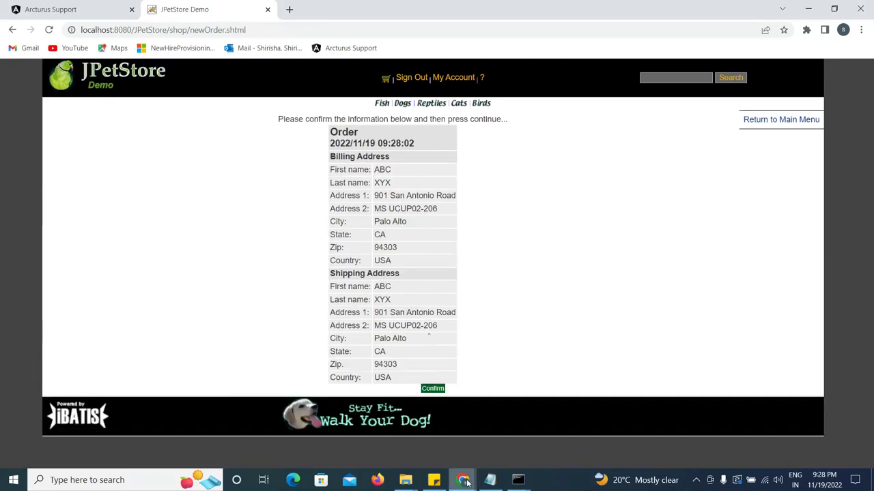
Back in JPetStore, open the Fish category and the Angelfish (FI-SW-01) product page.
mouse_move(465, 482)
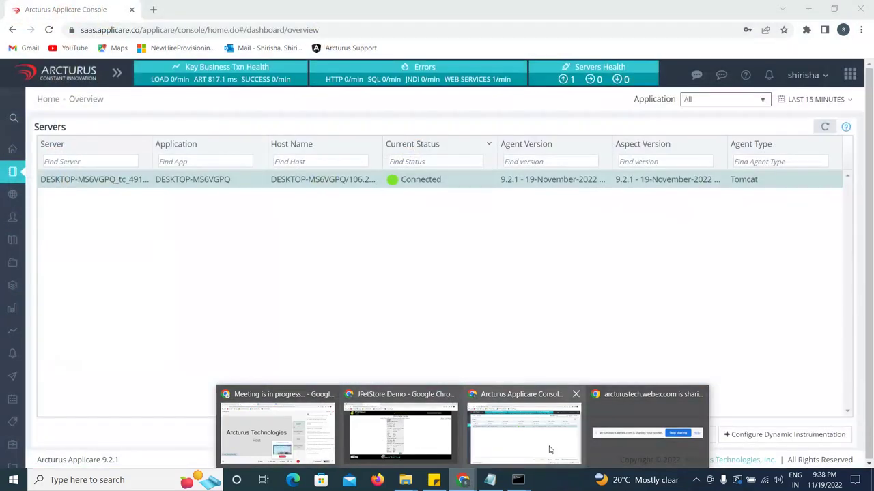
click(548, 448)
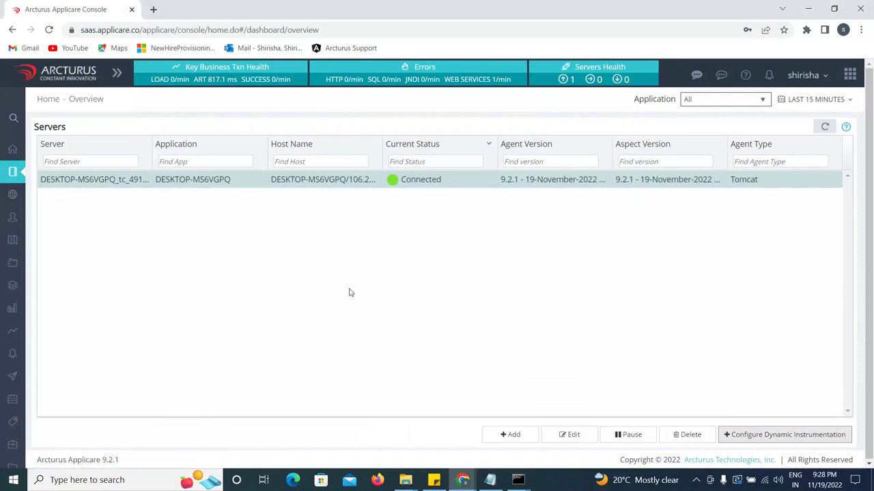
mouse_move(465, 483)
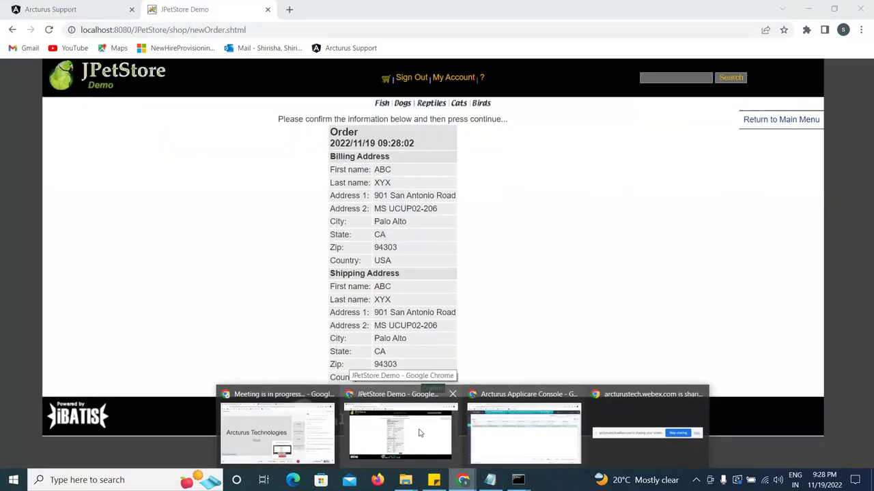
click(421, 433)
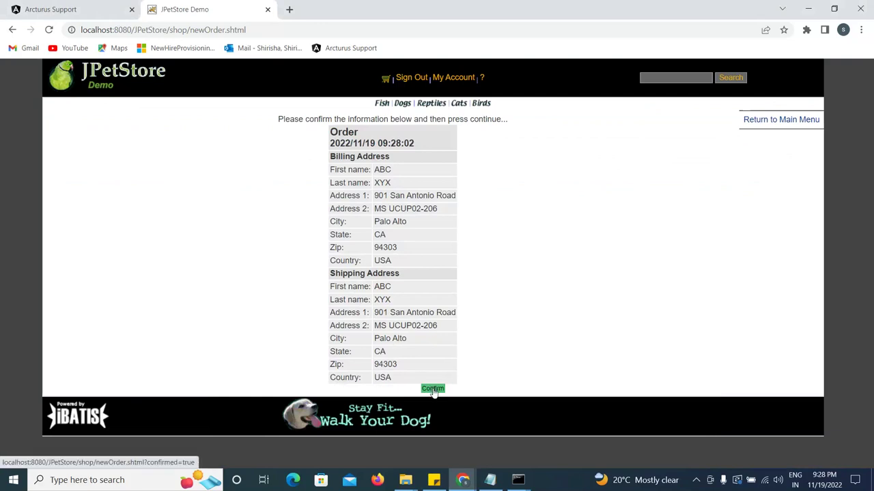
click(383, 108)
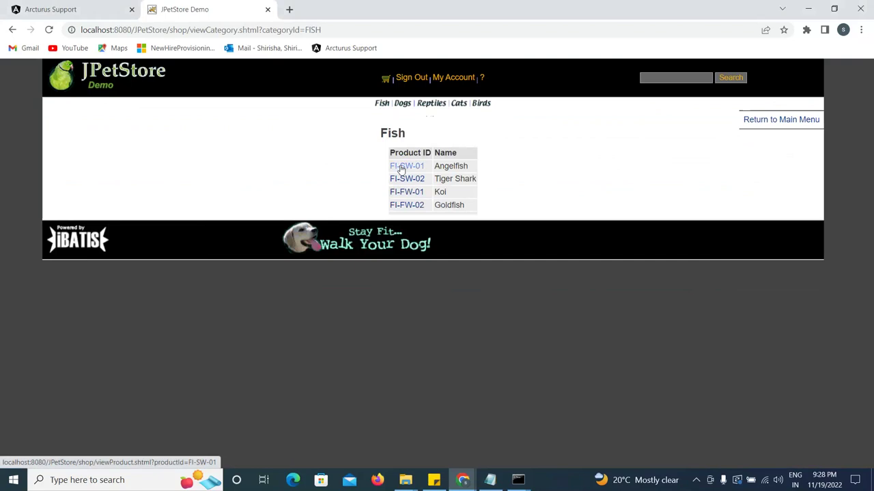
click(402, 170)
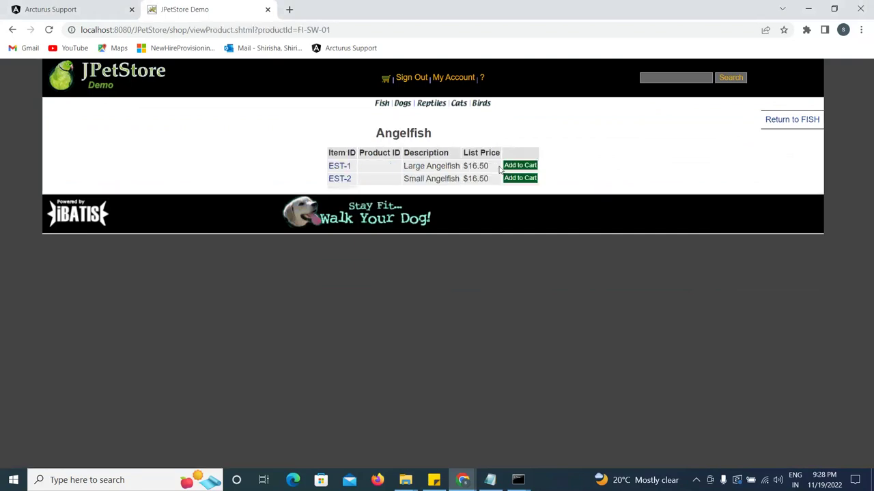
View the Bulldog (K9-BD-01) and Rattlesnake (RP-SN-01) pages, ending on the Reptiles listing.
click(402, 104)
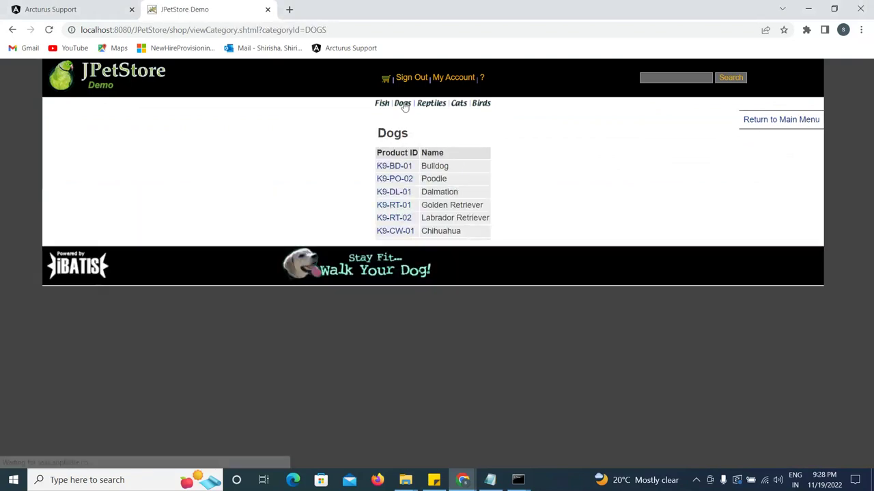
click(393, 170)
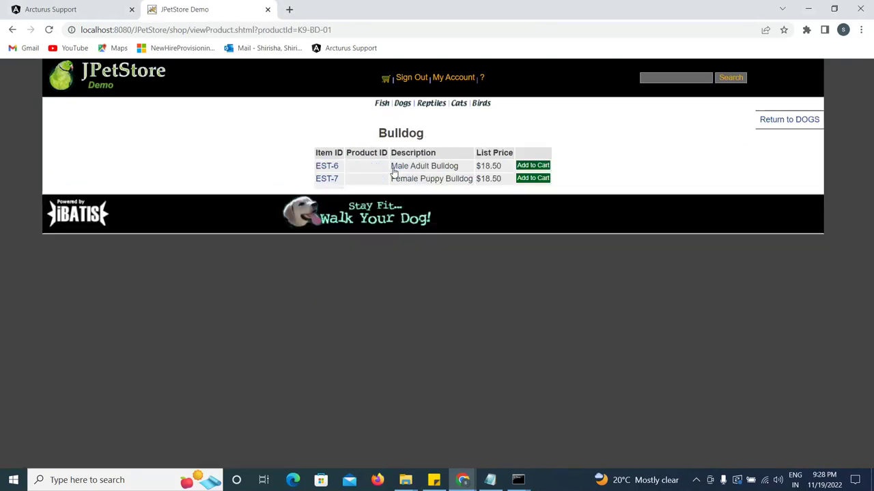
click(432, 105)
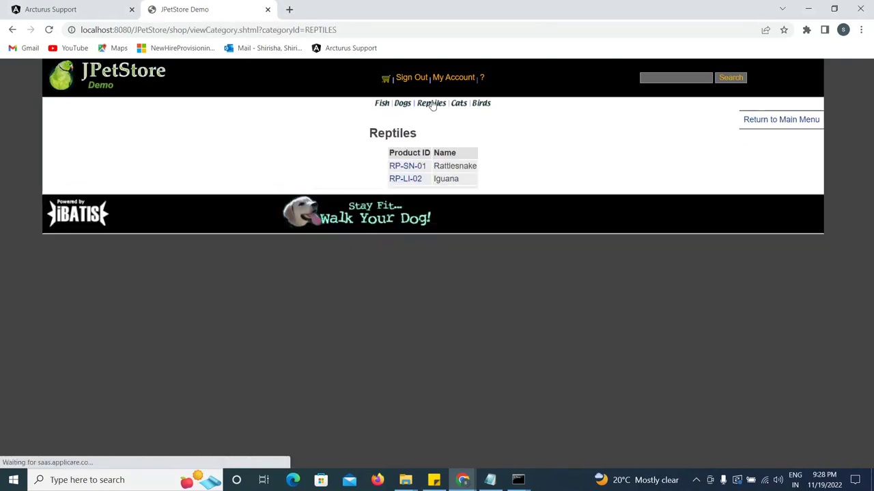
click(409, 167)
click(772, 120)
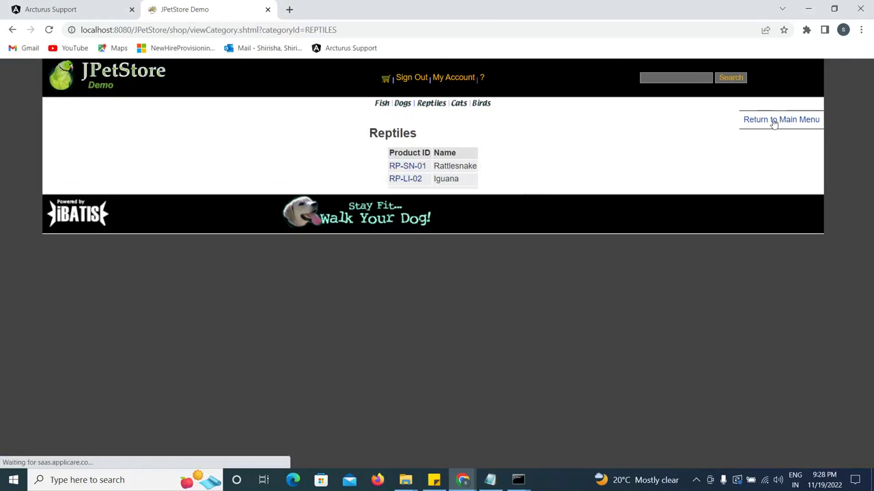
click(463, 478)
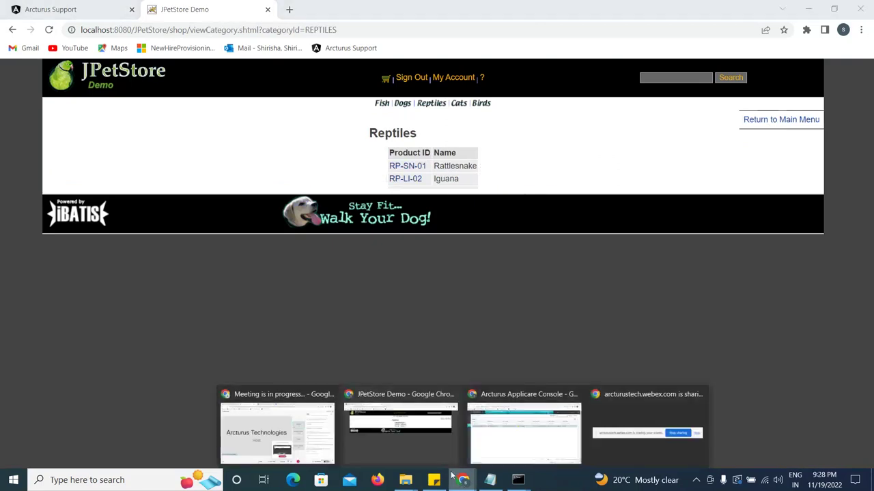
In the Applicare console, open User Experience and switch to its Realtime Transactions list.
click(526, 426)
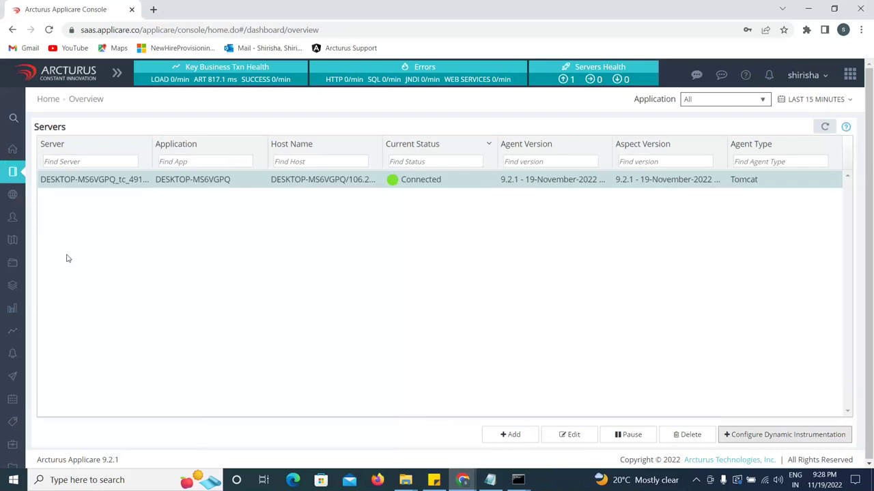
mouse_move(10, 196)
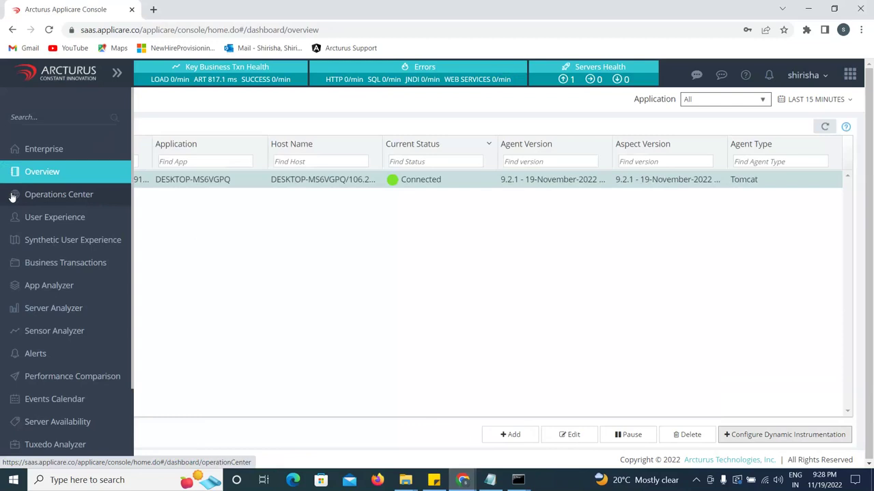
click(38, 218)
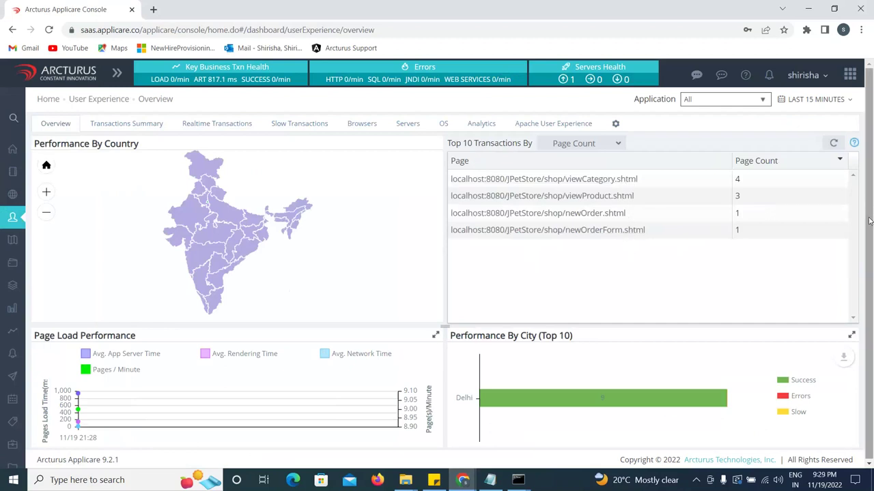
drag(871, 207, 872, 236)
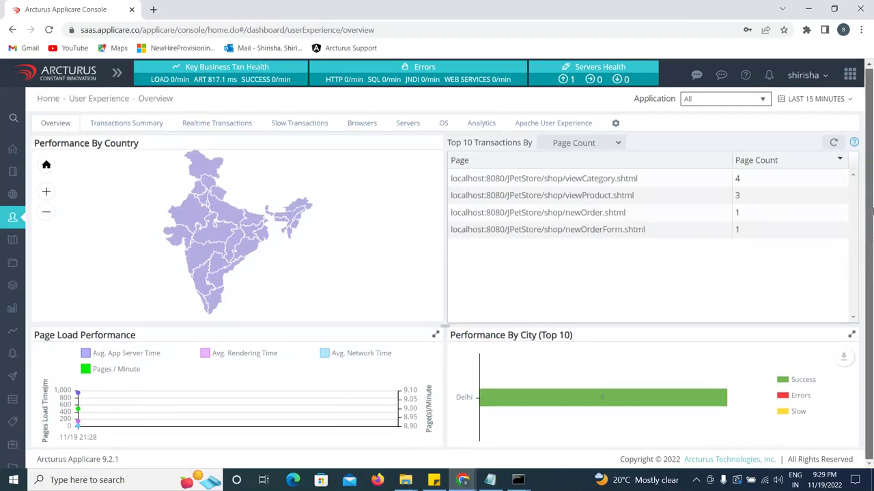
click(208, 129)
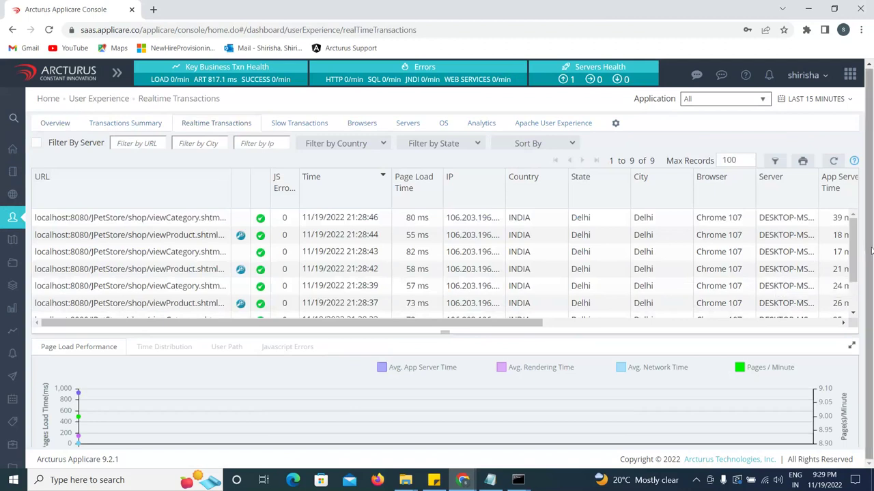
Scroll the Realtime Transactions table to review the nine JPetStore page loads and their times.
drag(856, 273, 873, 273)
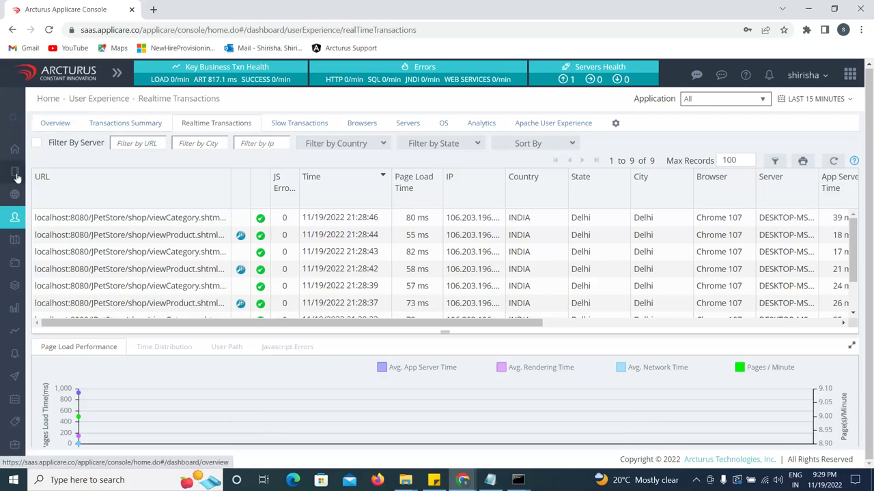
mouse_move(17, 178)
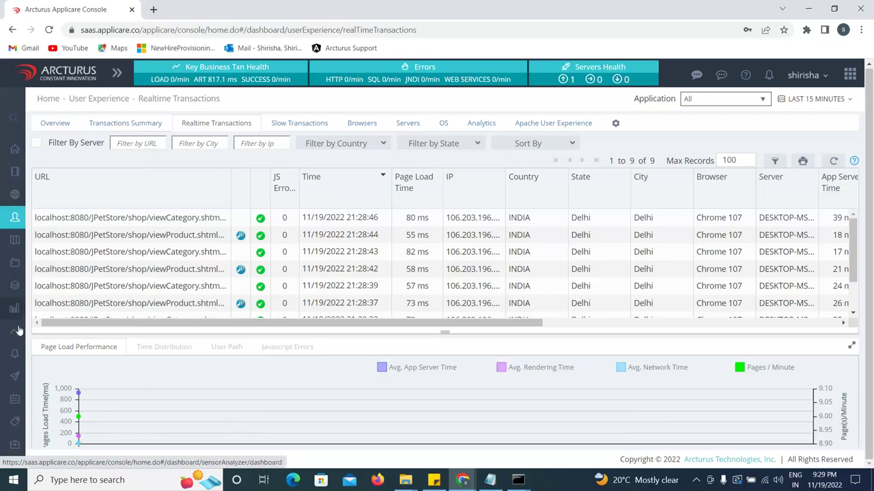
mouse_move(2, 344)
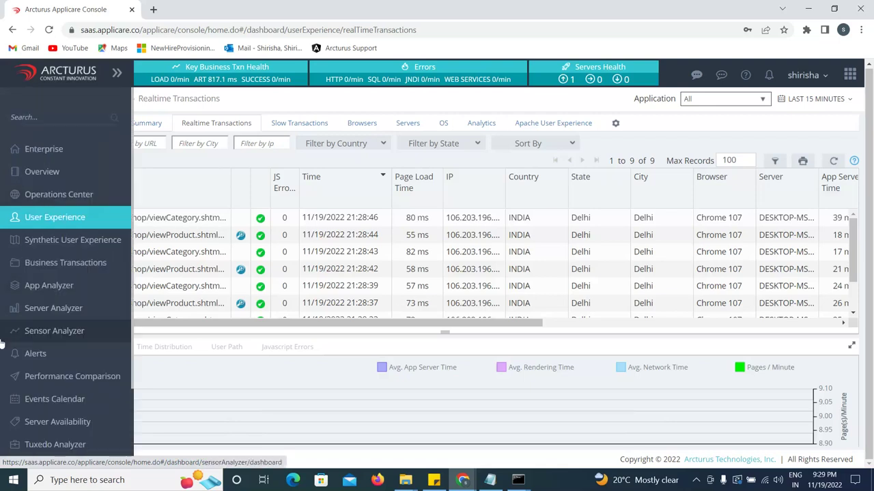
Open Server Analyzer and drill into the per-core CPU charts from a CPU % bar.
click(60, 310)
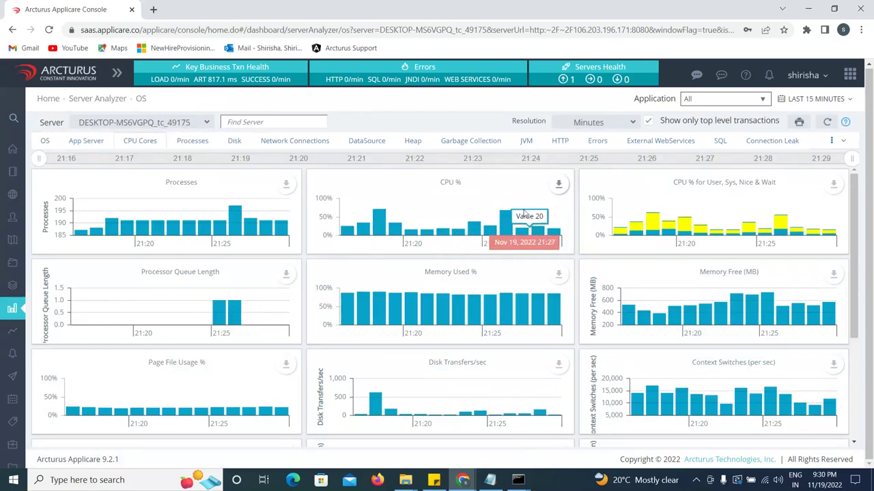
click(539, 232)
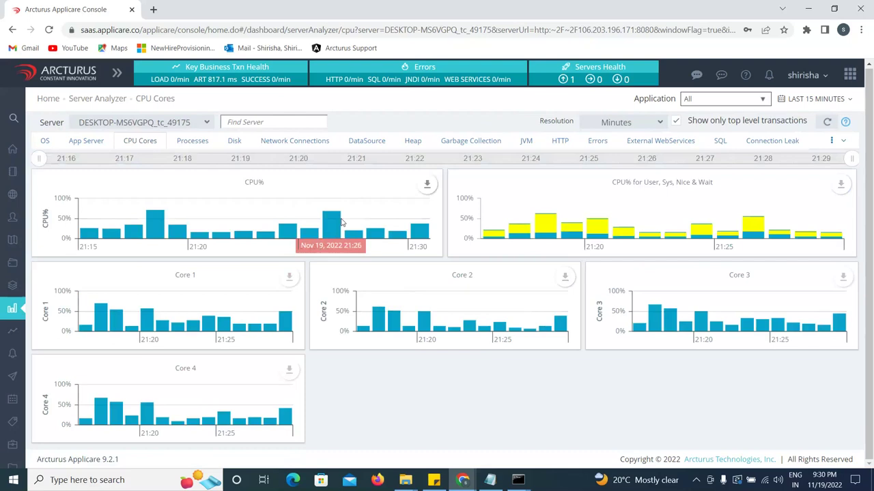
mouse_move(334, 222)
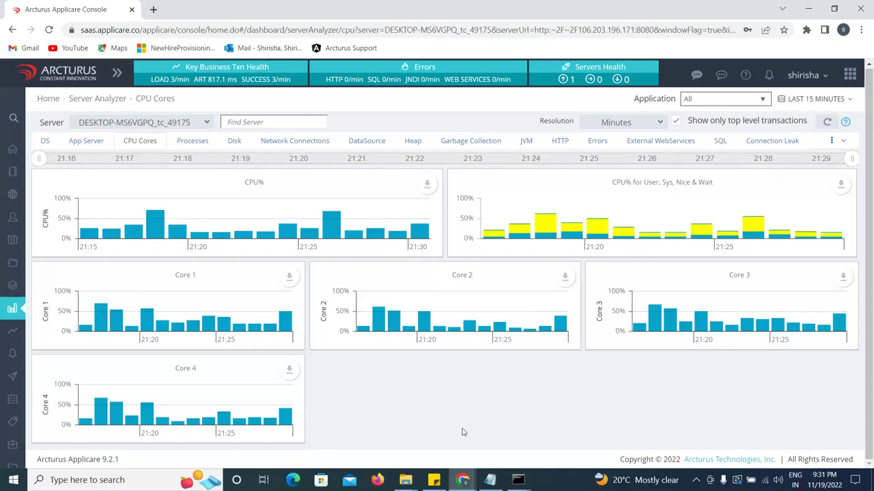
Switch to the Webex meeting and stop sharing the screen.
mouse_move(462, 480)
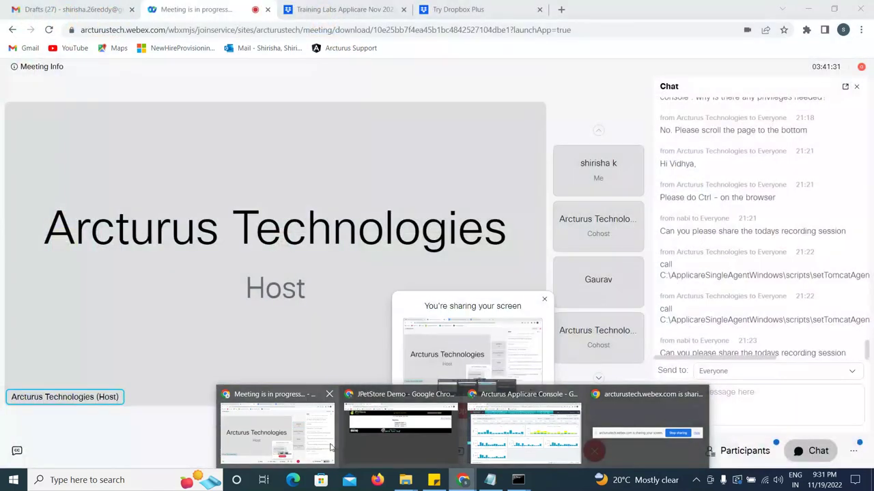
click(276, 426)
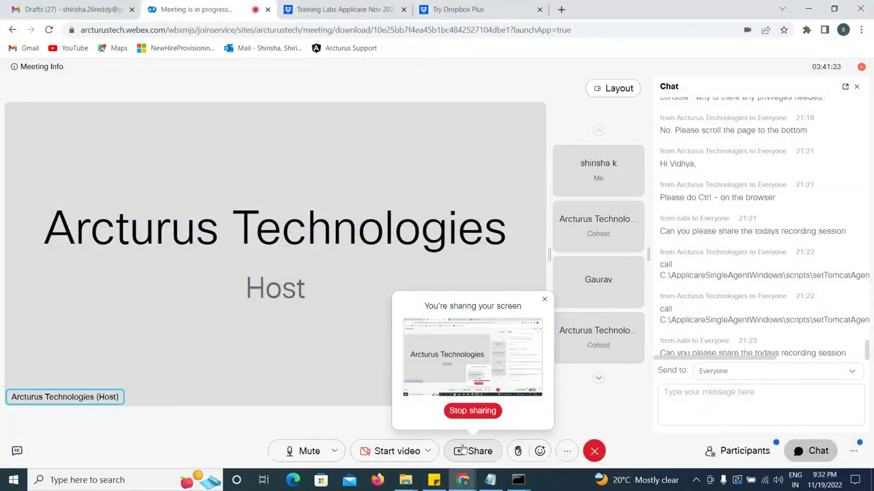
click(472, 410)
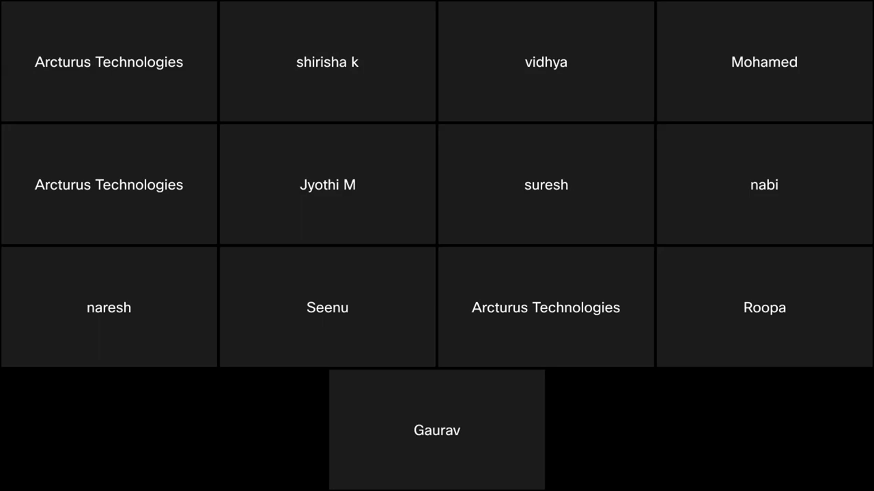
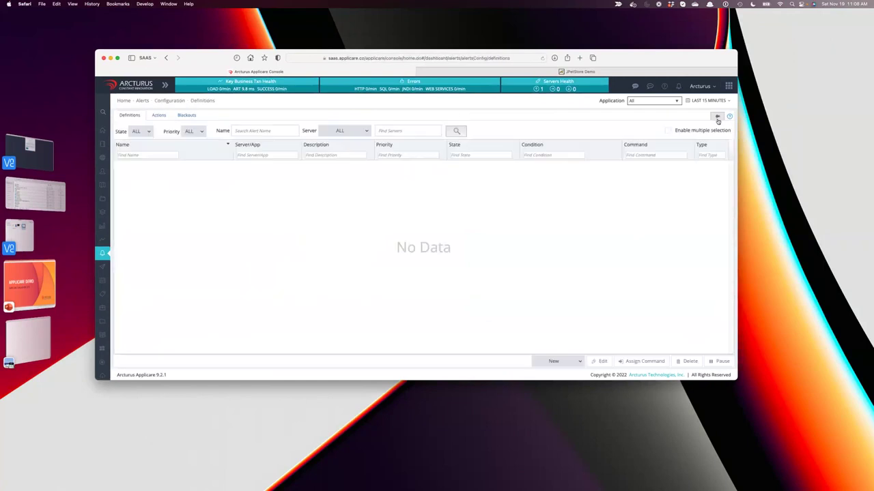
On the Actions email form, choose the critical cpu_usage alert and add the listed user to Users included.
click(157, 115)
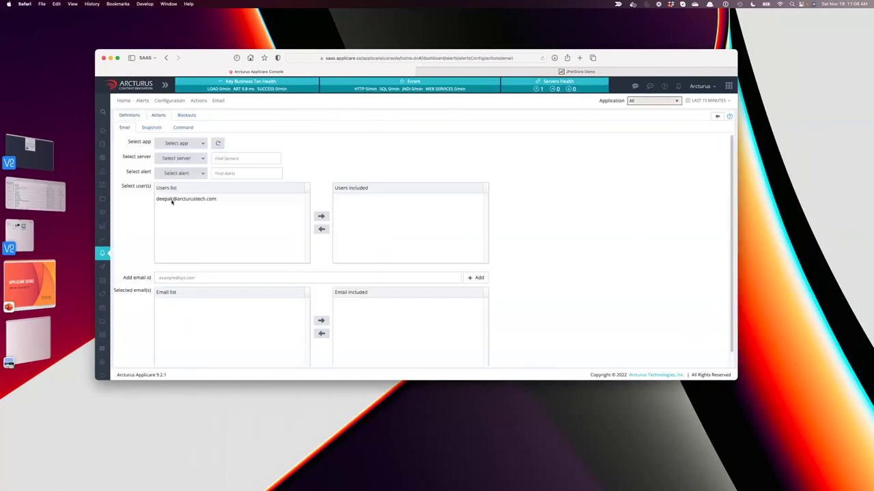
click(202, 173)
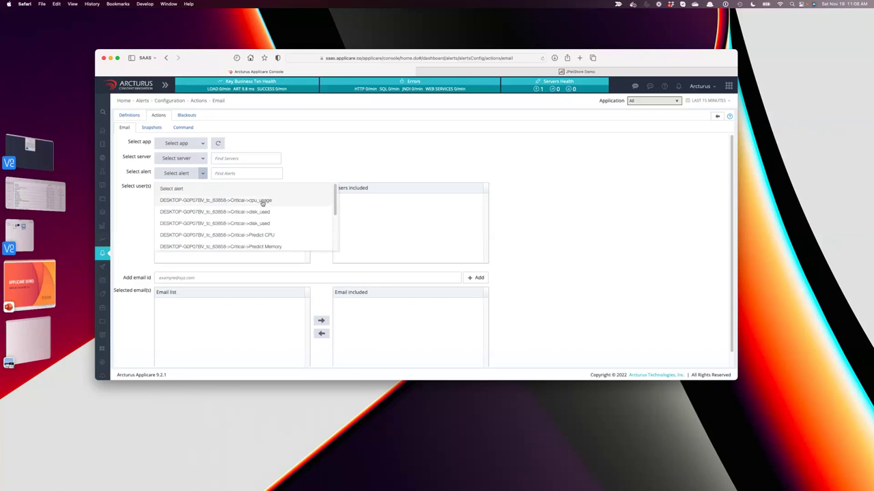
click(266, 201)
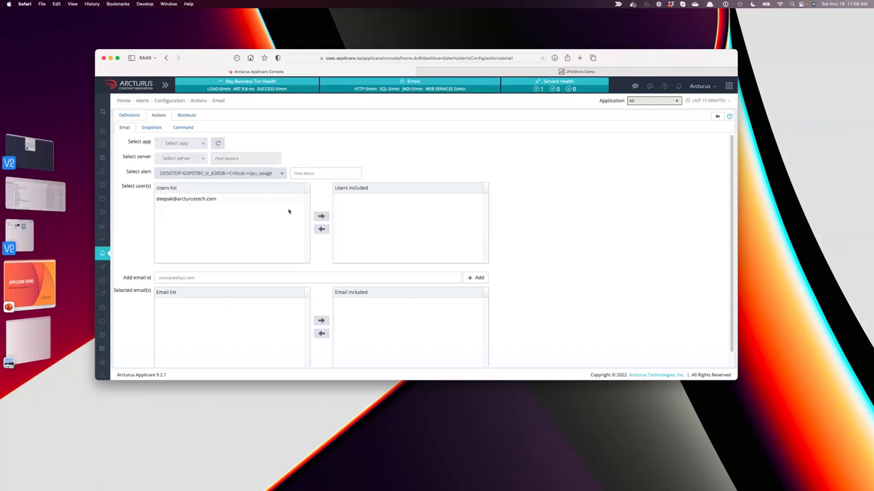
click(217, 201)
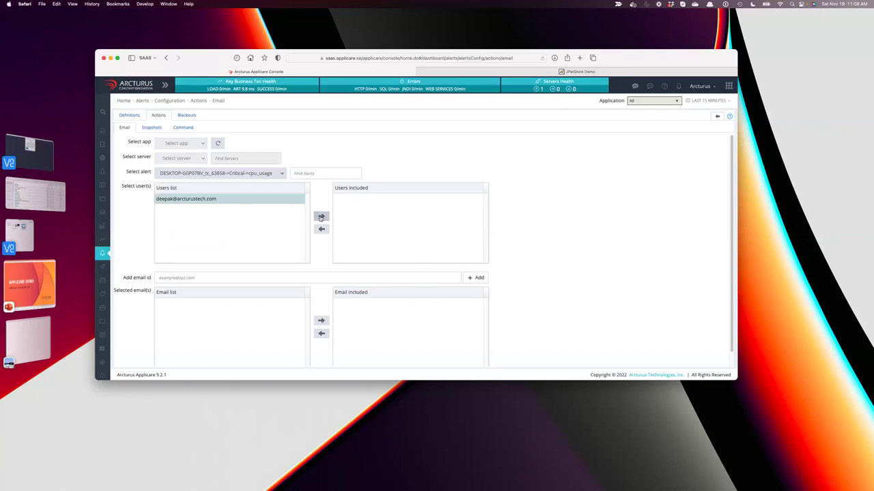
click(321, 216)
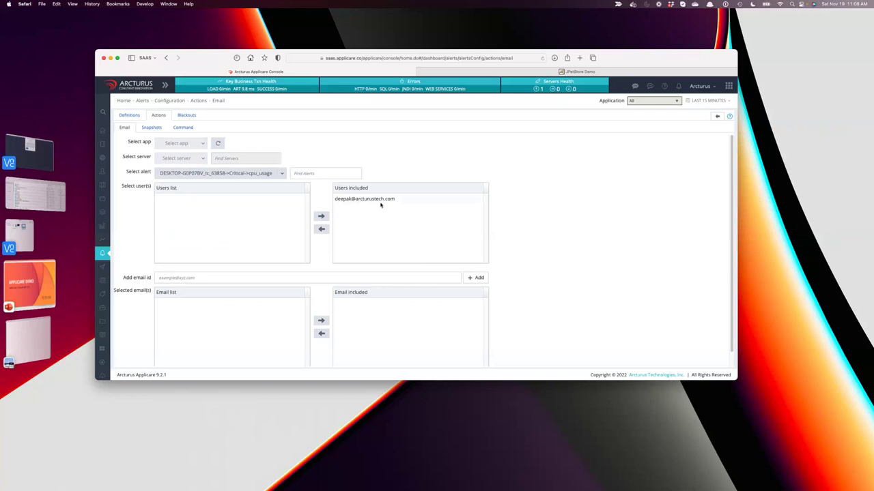
Reset the Select alert dropdown back to blank.
scroll(243, 304, down, 2)
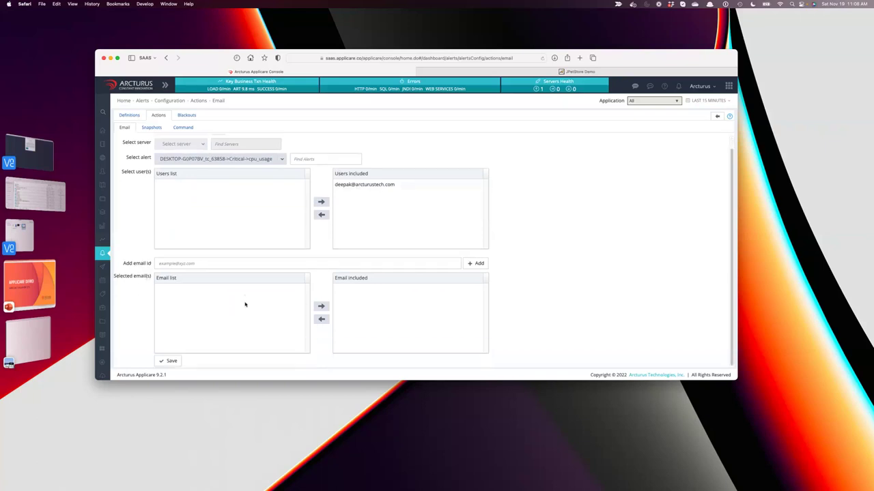
click(280, 159)
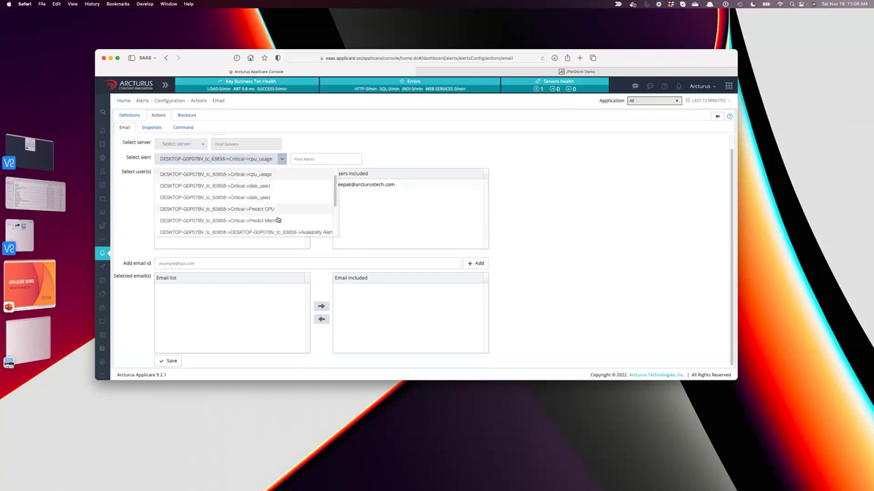
click(407, 227)
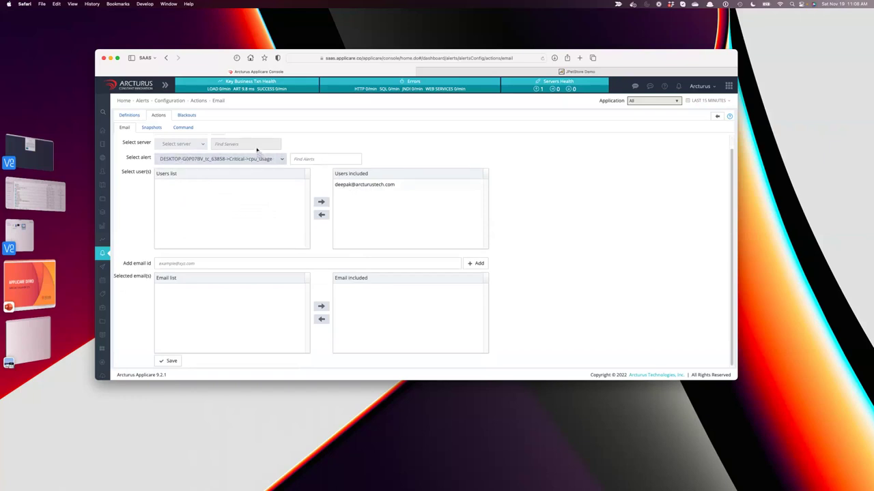
click(282, 159)
click(282, 159)
click(281, 159)
scroll(335, 174, up, 2)
click(162, 179)
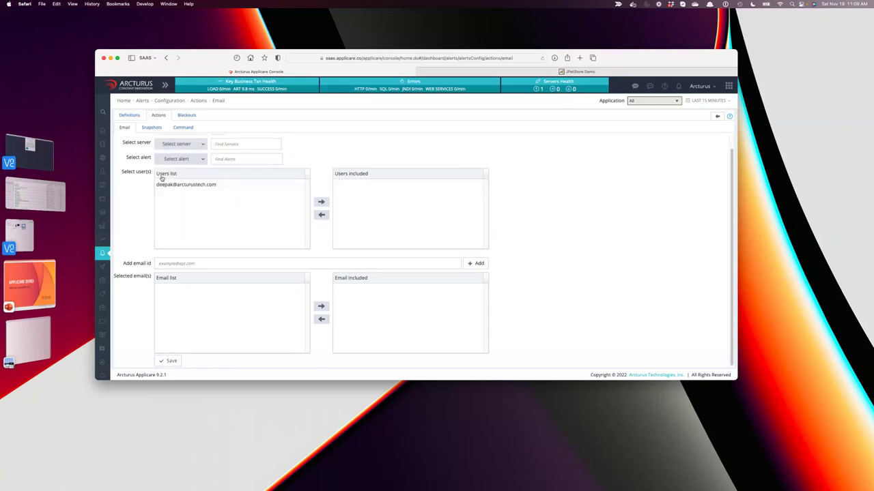
Try server DESKTOP-G0P07BV_tc_63858 in Select server, then clear it again.
click(202, 144)
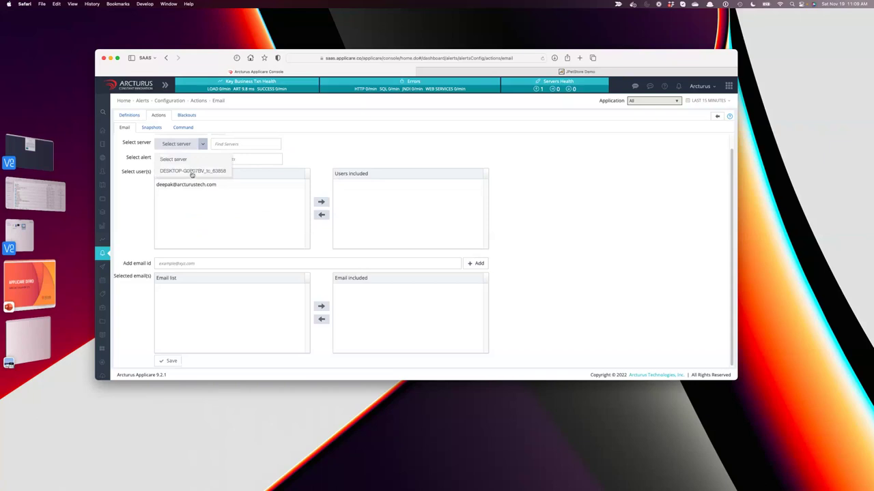
click(192, 171)
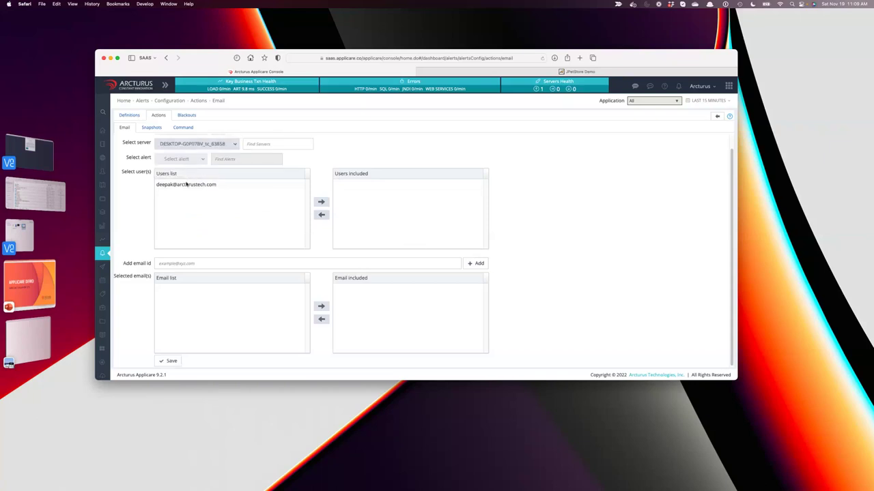
click(234, 144)
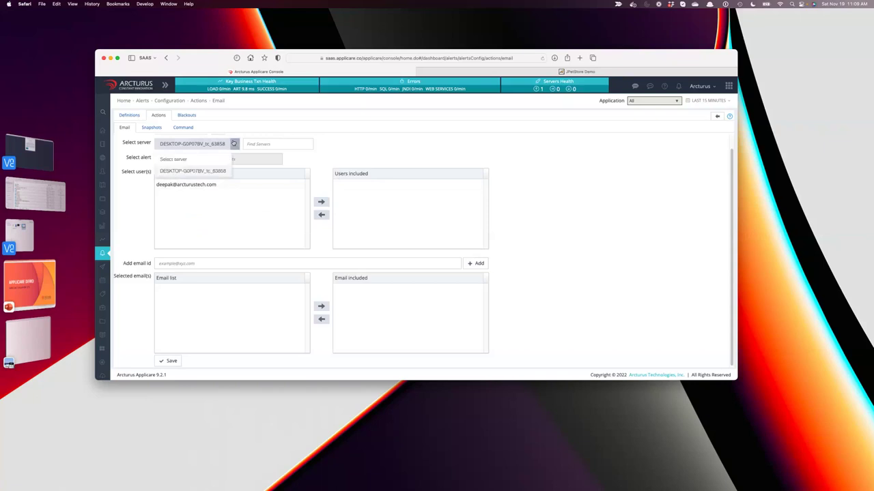
click(203, 159)
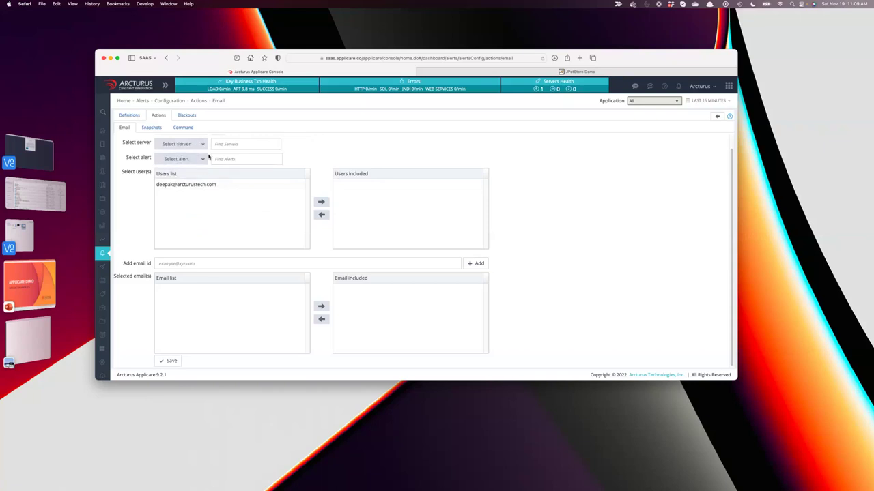
Choose DESKTOP-G0P07BV as the email action's application.
scroll(145, 164, up, 1)
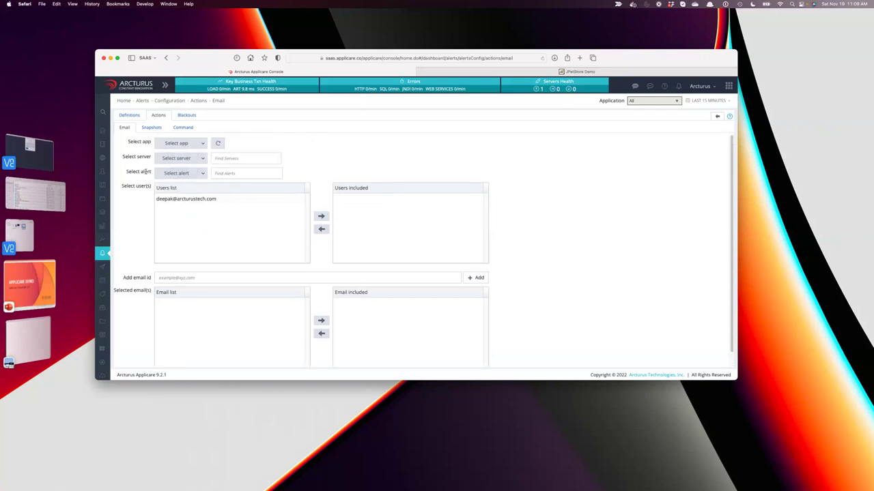
click(203, 143)
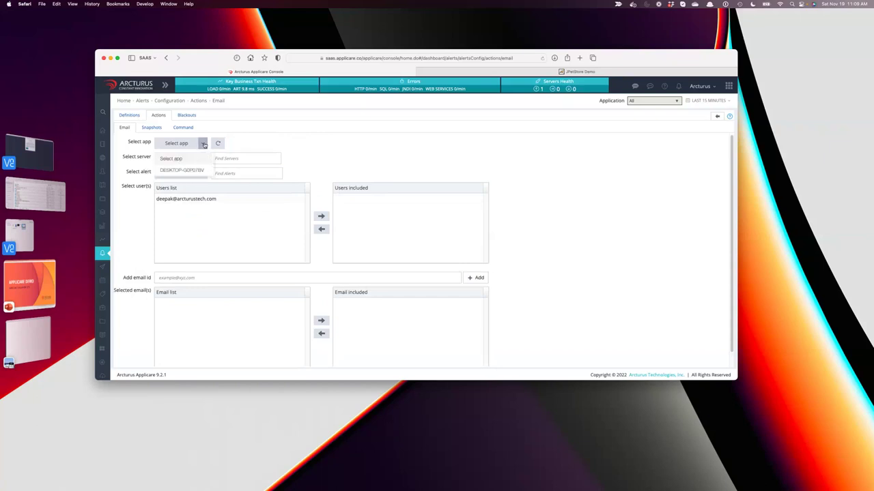
click(181, 171)
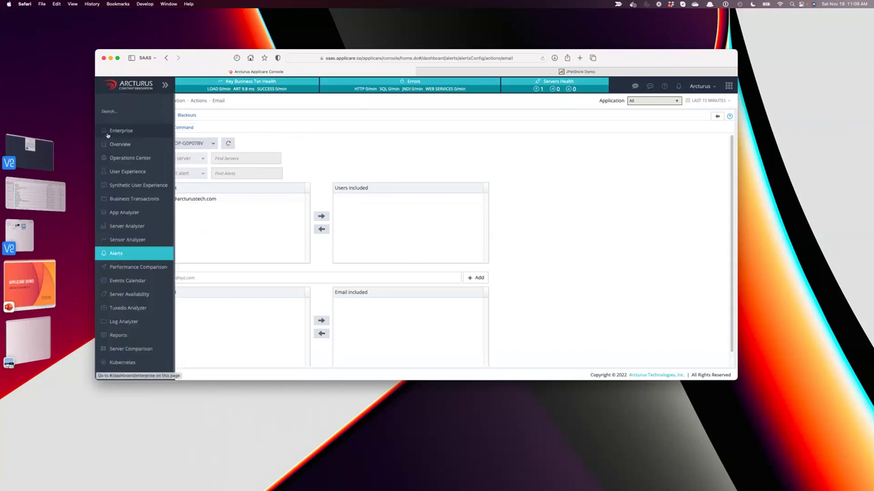
Open the Servers Overview page in a new tab and switch to it.
right_click(115, 144)
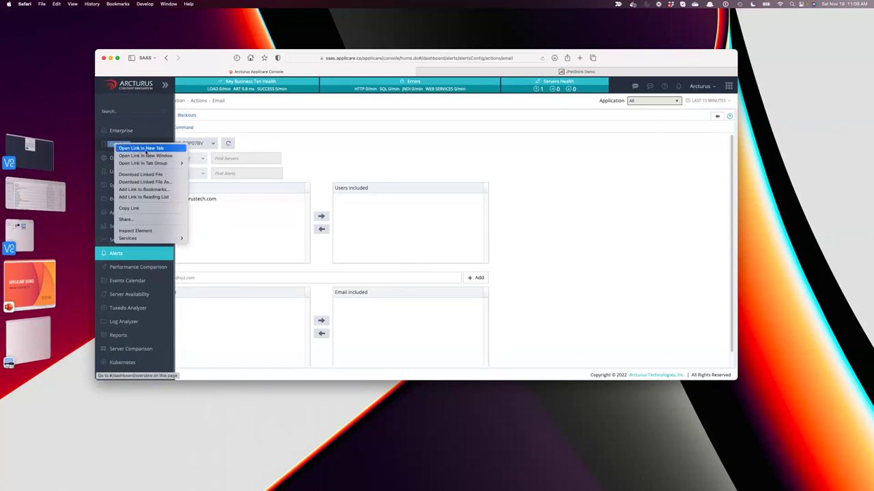
click(144, 148)
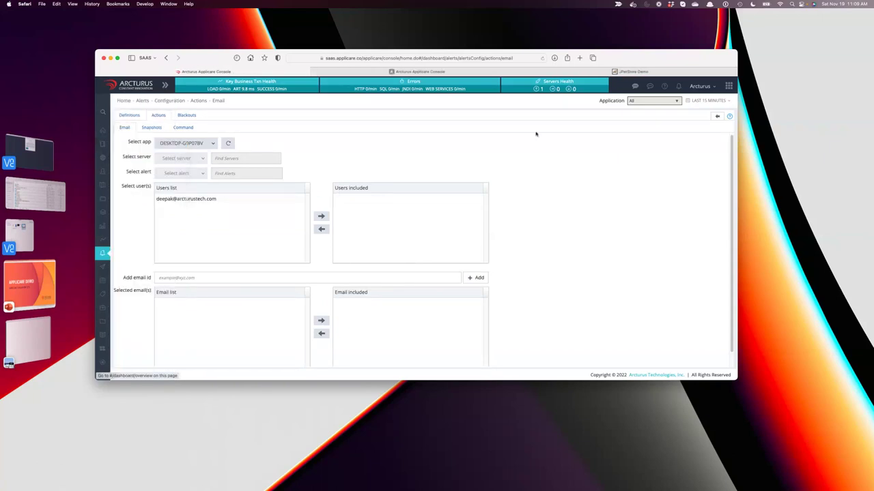
click(422, 71)
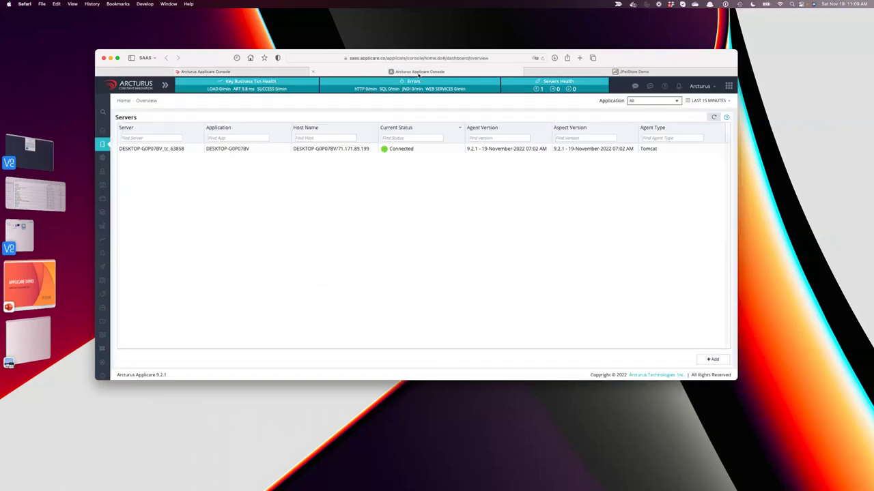
Edit server DESKTOP-G0P07BV_tc_63858, view Application Management, and cancel without changes.
click(224, 152)
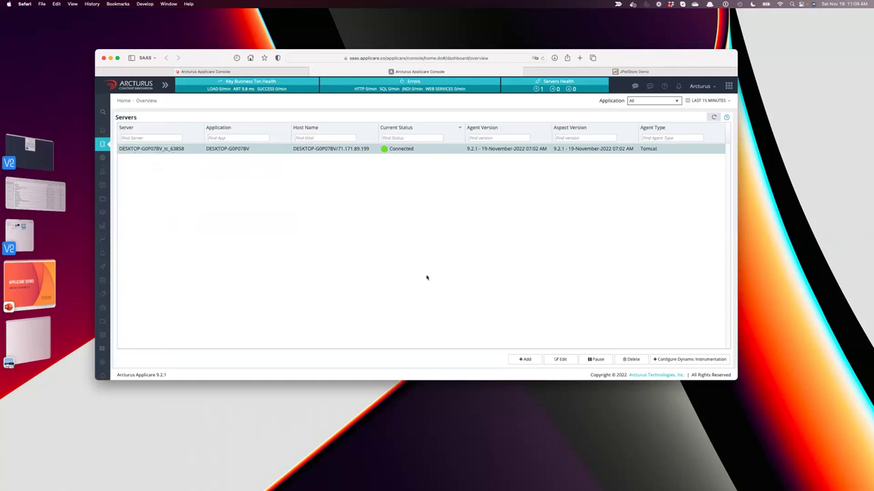
click(560, 359)
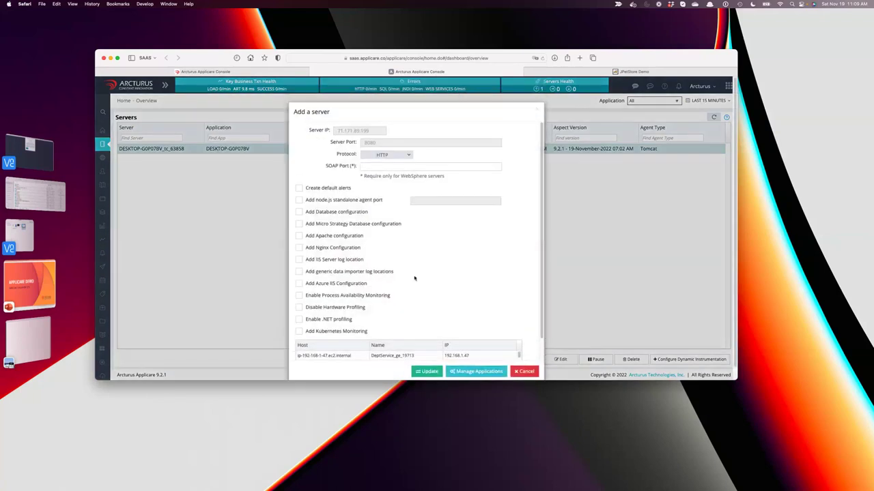
scroll(421, 311, down, 2)
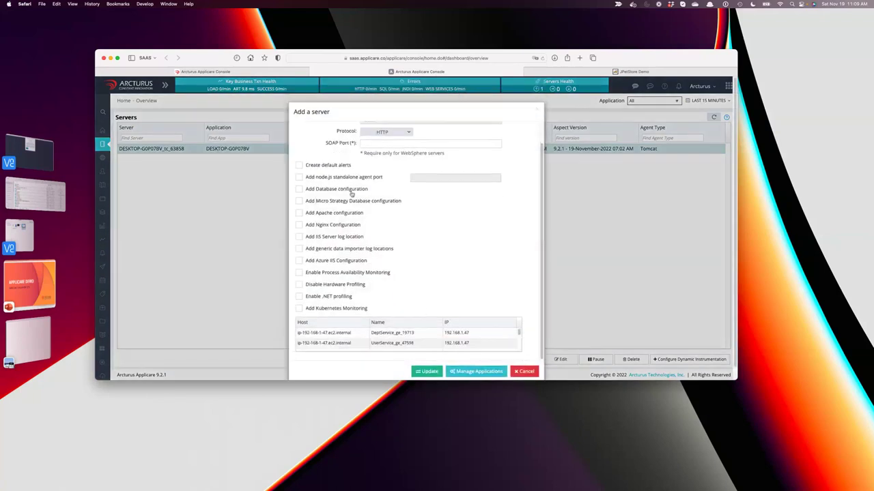
scroll(387, 197, up, 2)
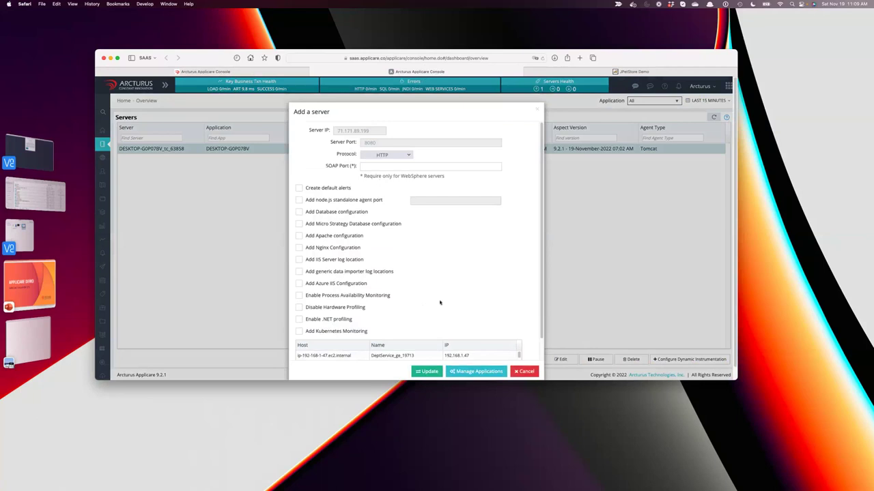
click(475, 371)
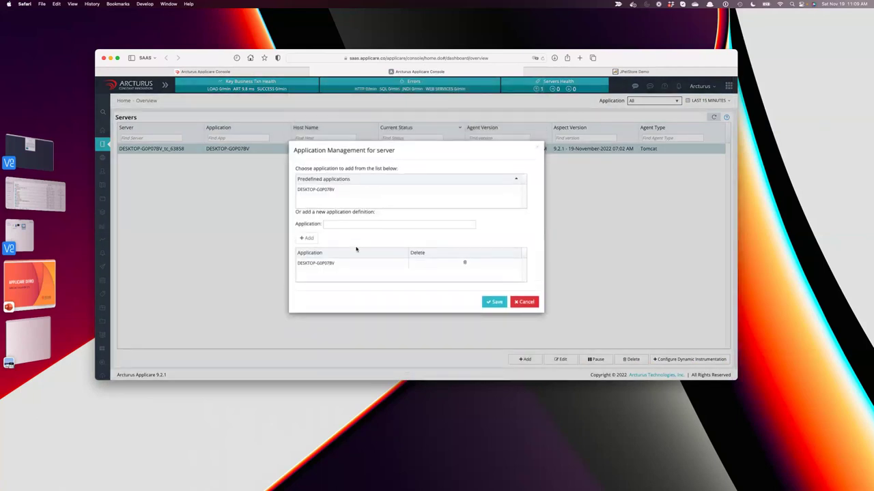
click(333, 192)
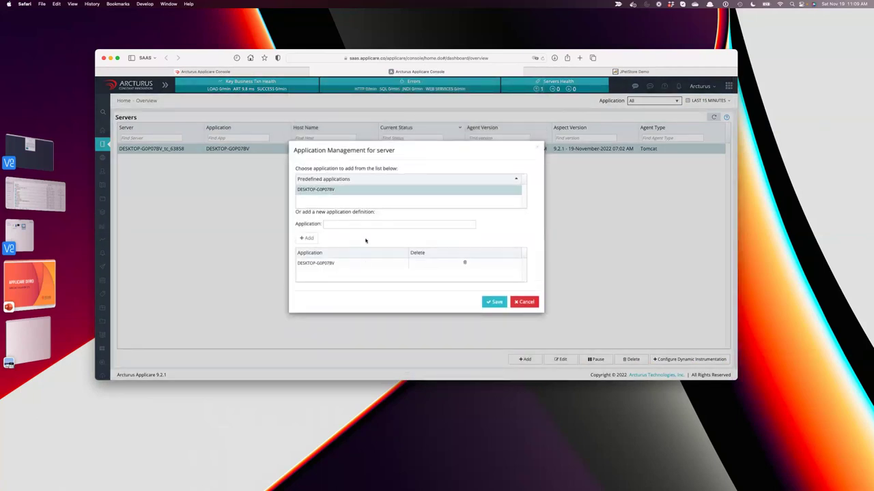
click(530, 308)
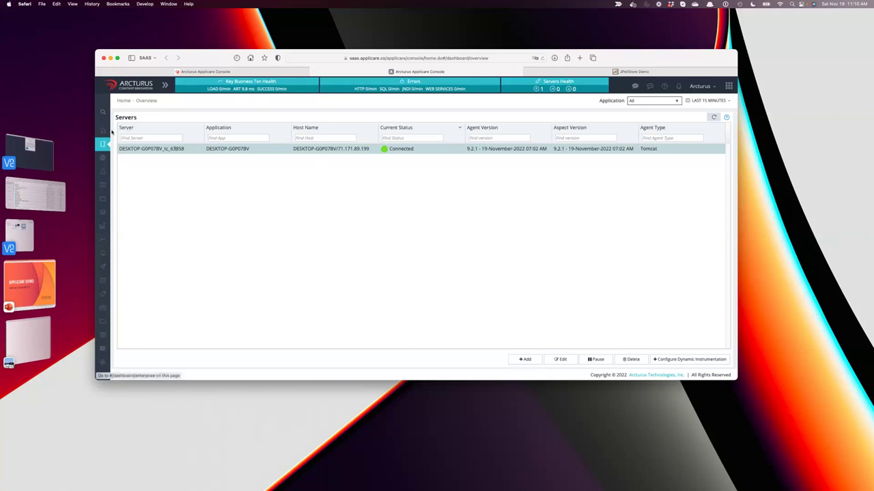
Visit the Enterprise dashboard, then return to the Email actions page and include the existing user.
mouse_move(108, 134)
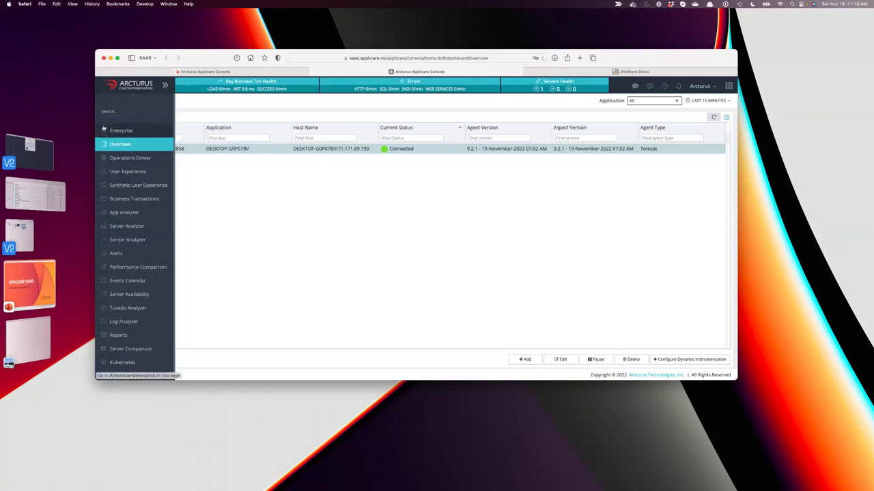
click(103, 128)
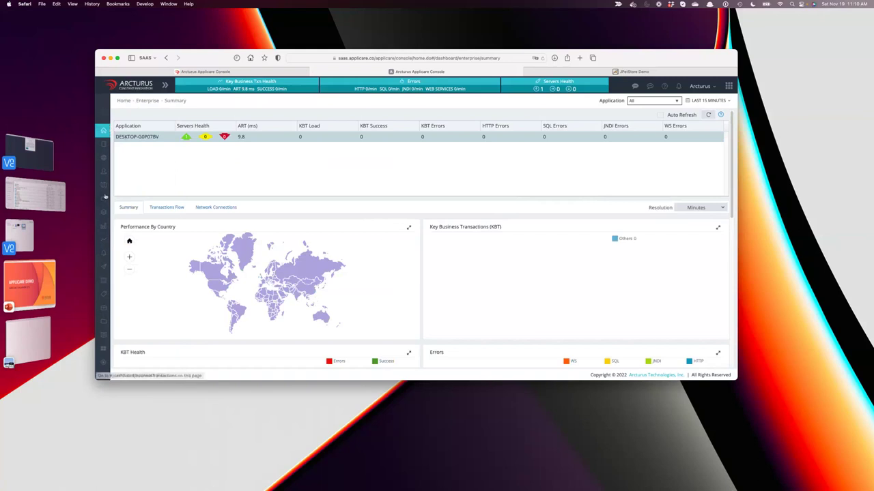
mouse_move(105, 197)
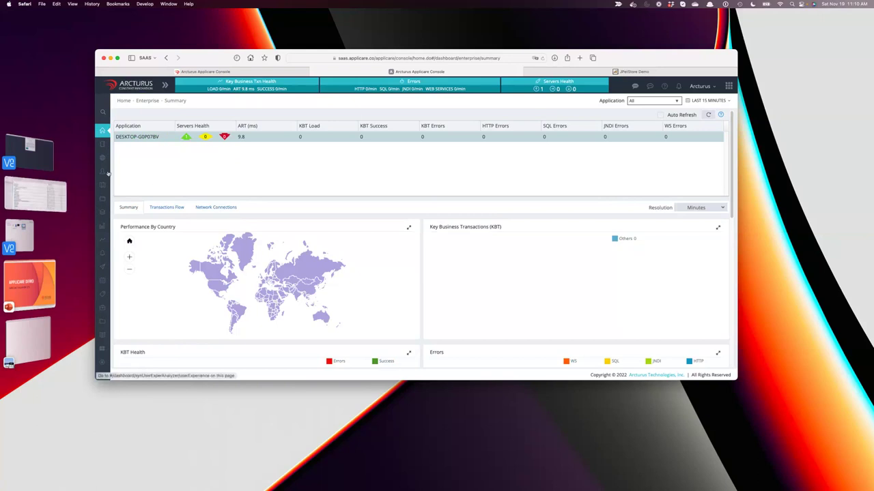
click(212, 72)
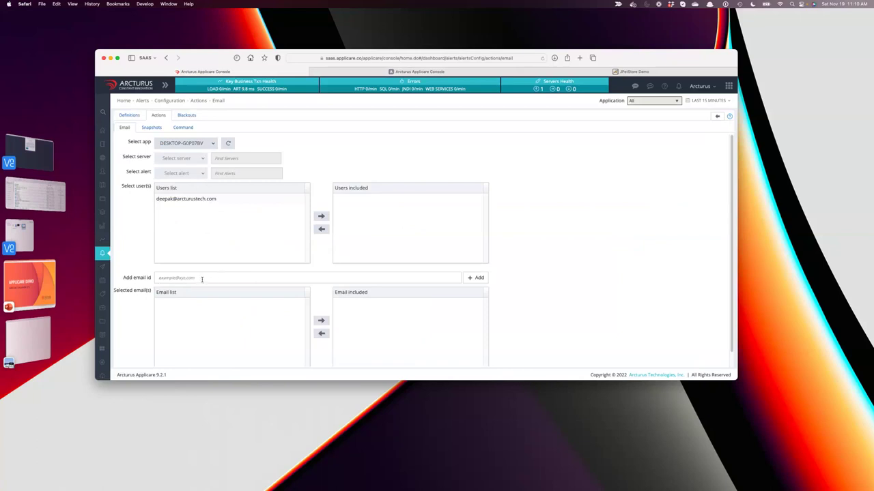
click(182, 199)
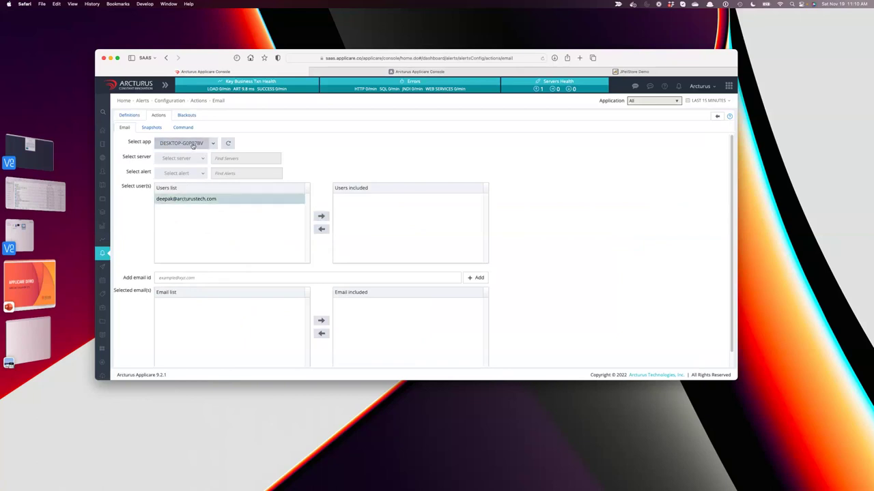
click(320, 216)
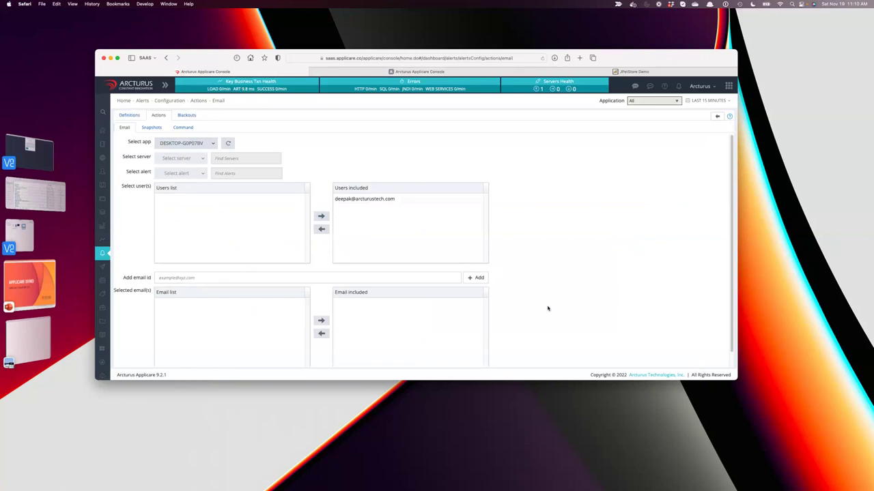
scroll(548, 308, down, 1)
Save the email recipient configuration and confirm with OK.
click(167, 361)
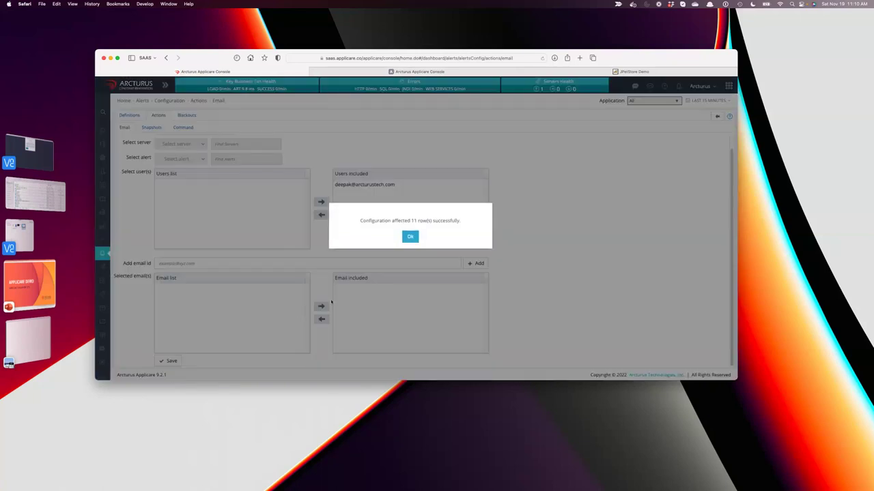
click(410, 240)
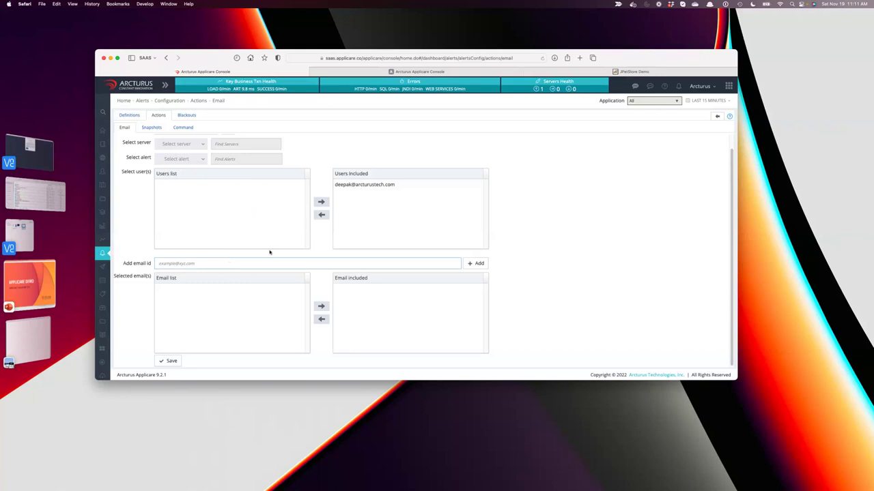
Add a colleague's e-mail address to Email included and save the alert email settings.
click(204, 260)
click(475, 264)
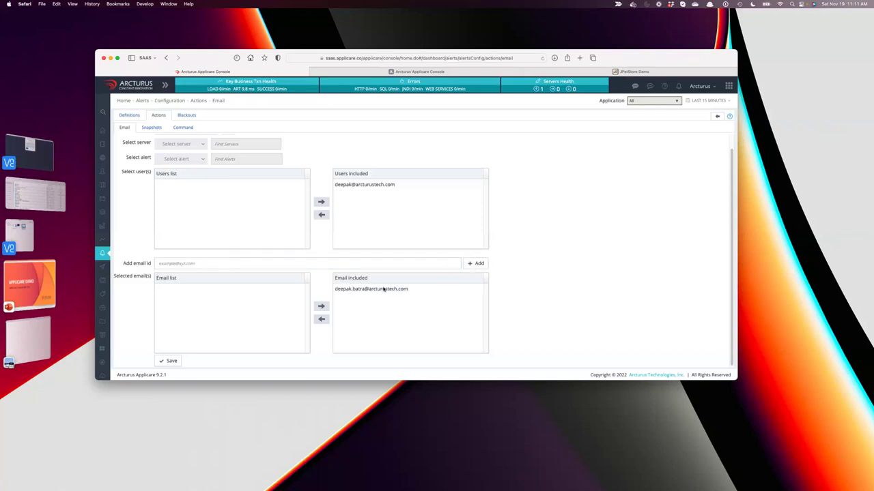
click(171, 361)
click(412, 238)
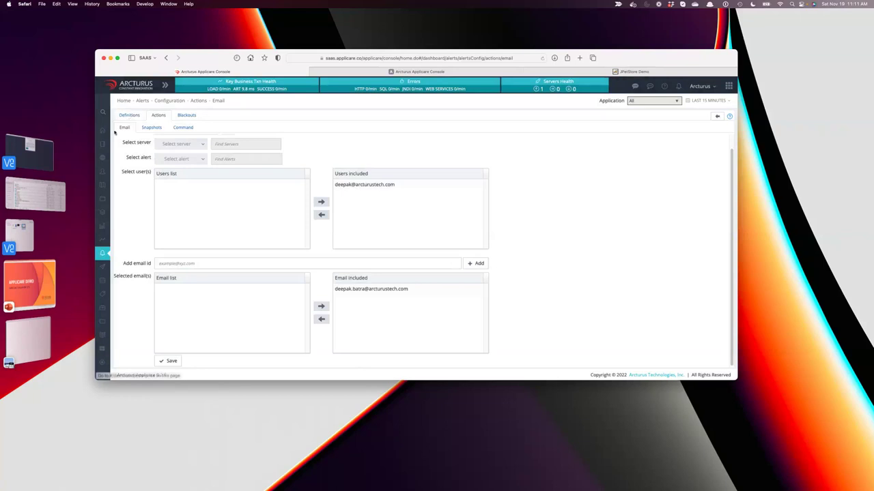
Return to the Enterprise Summary dashboard showing DESKTOP-G0P07BV.
click(112, 131)
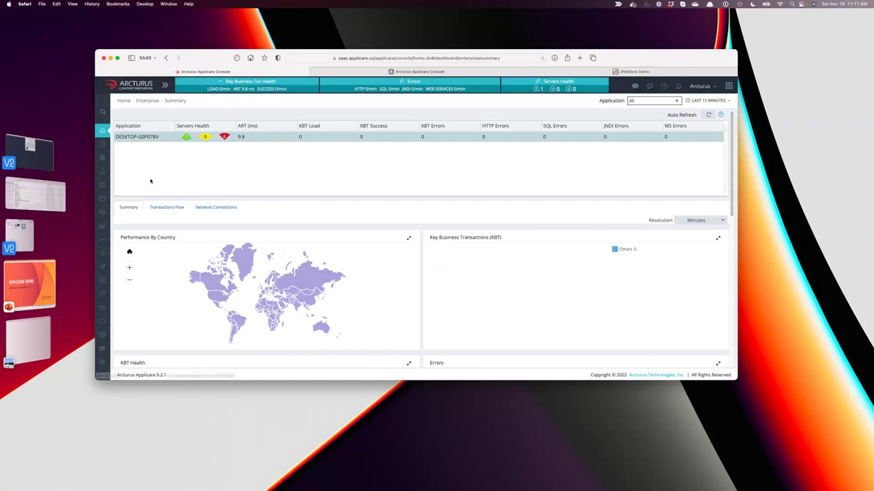
mouse_move(108, 291)
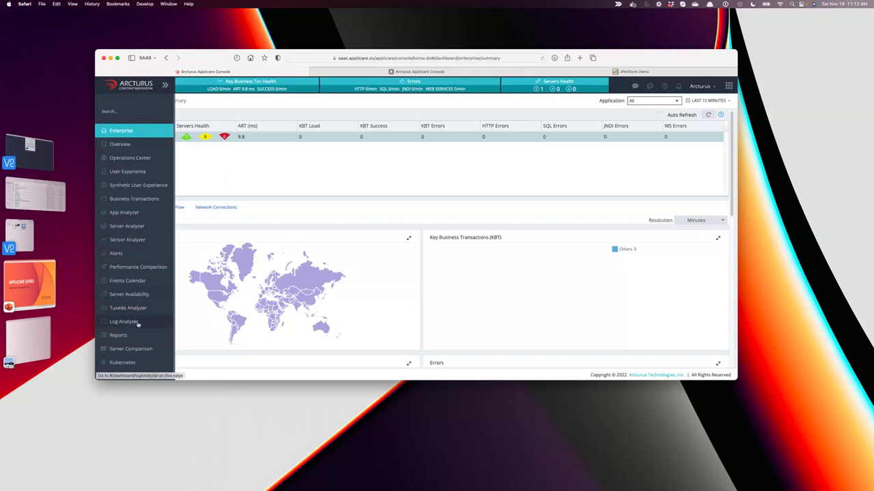
scroll(138, 324, down, 1)
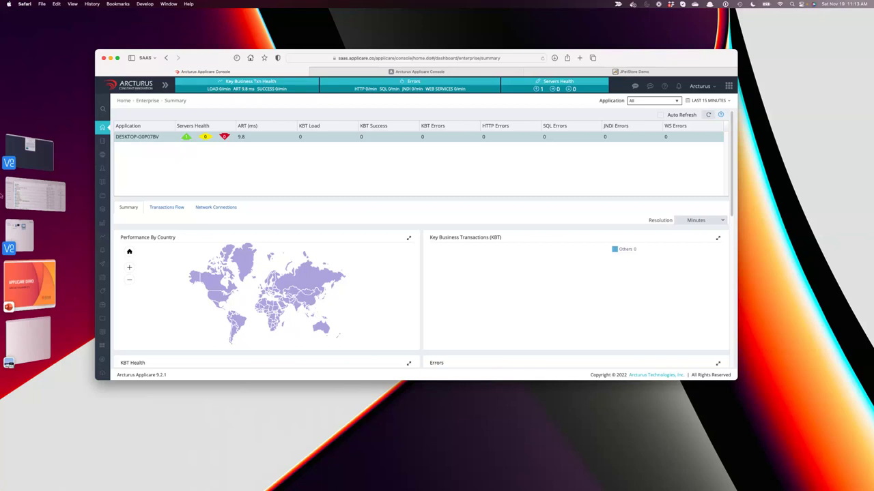
mouse_move(101, 195)
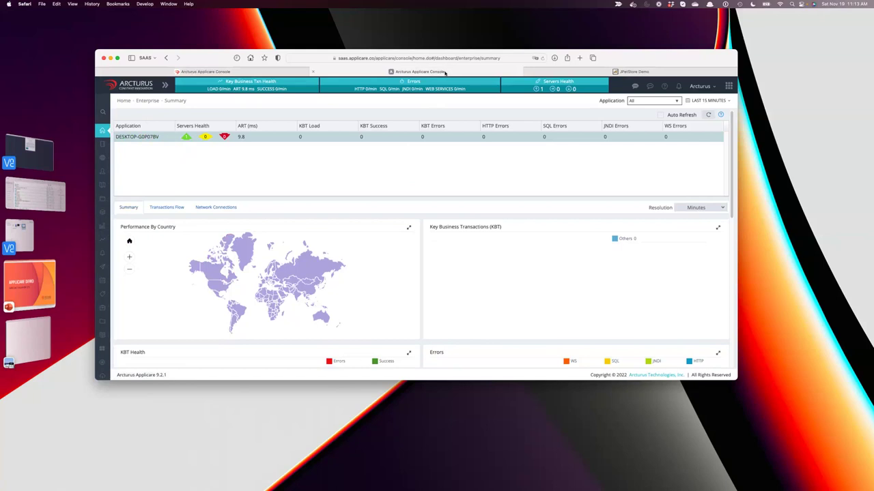
click(507, 58)
text(www.arct)
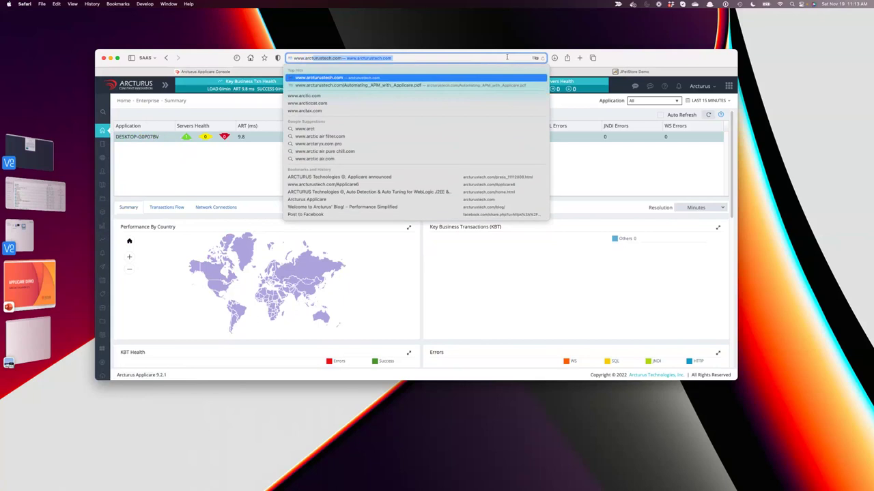
key(Return)
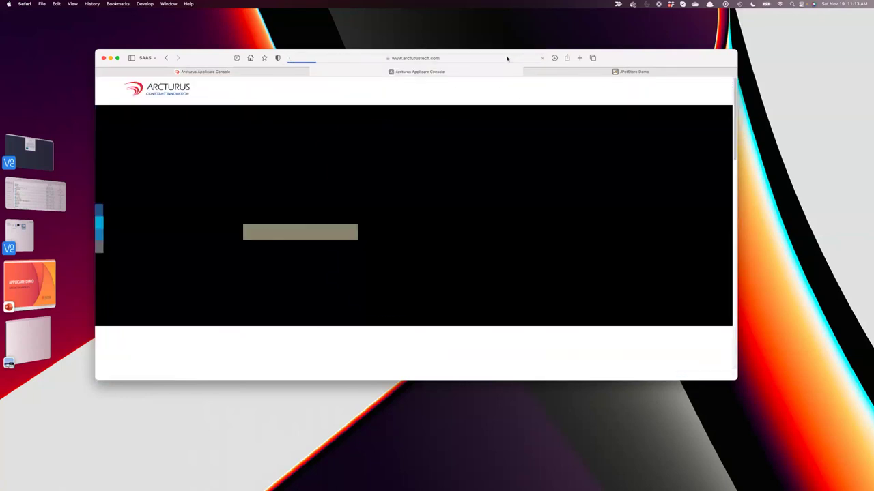
click(604, 91)
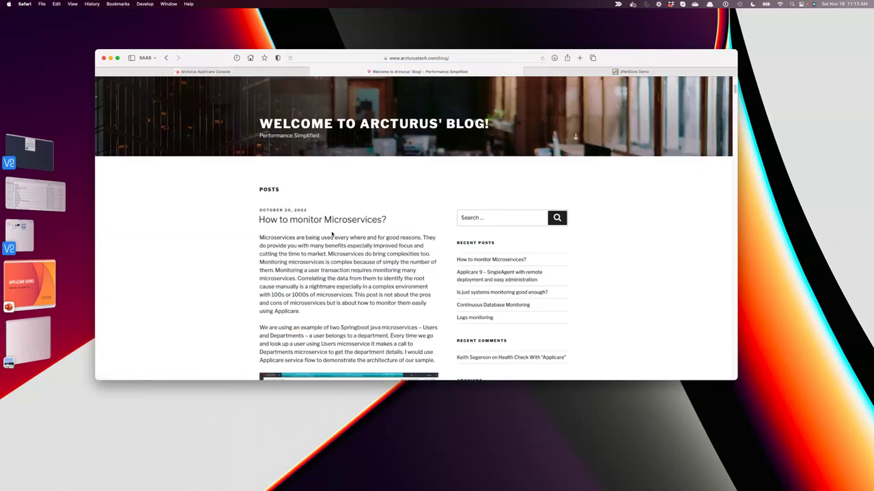
Scroll through the 'How to monitor Microservices?' post to view its Applicare screenshots.
scroll(332, 236, down, 5)
scroll(379, 242, down, 1)
scroll(382, 241, down, 10)
scroll(382, 249, up, 10)
scroll(382, 249, up, 15)
scroll(423, 328, down, 15)
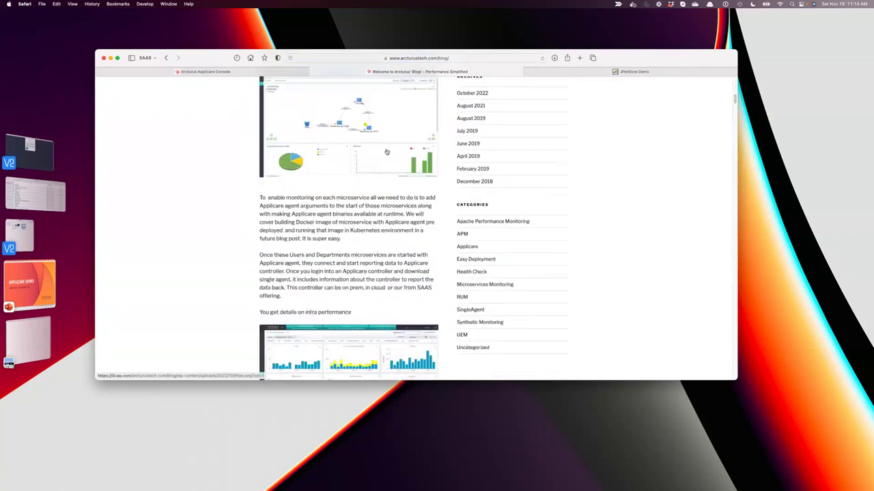
scroll(387, 152, up, 1)
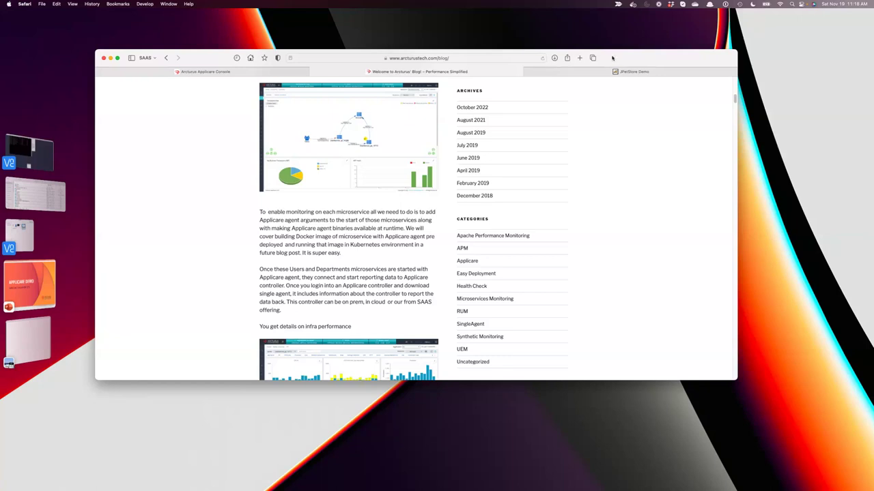
drag(609, 58, 526, 152)
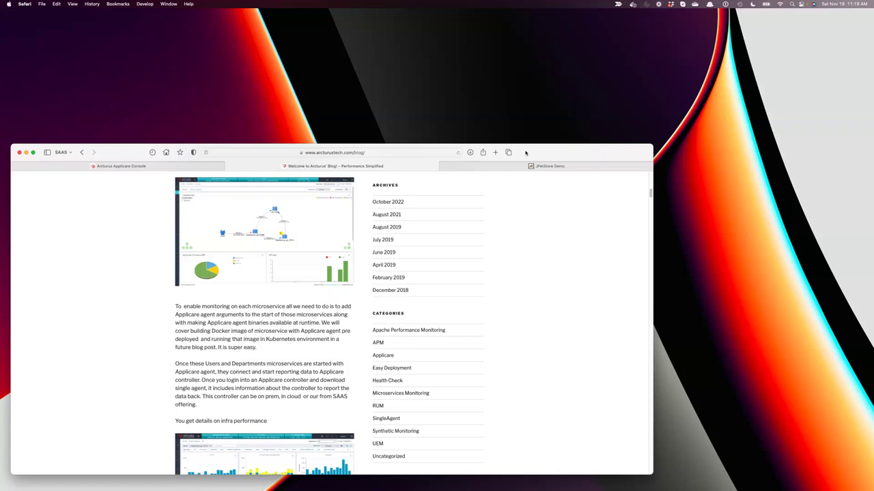
Return to the Applicare Console and open the Sensor Analyzer dashboard from the sidebar.
click(128, 166)
drag(124, 155, 319, 60)
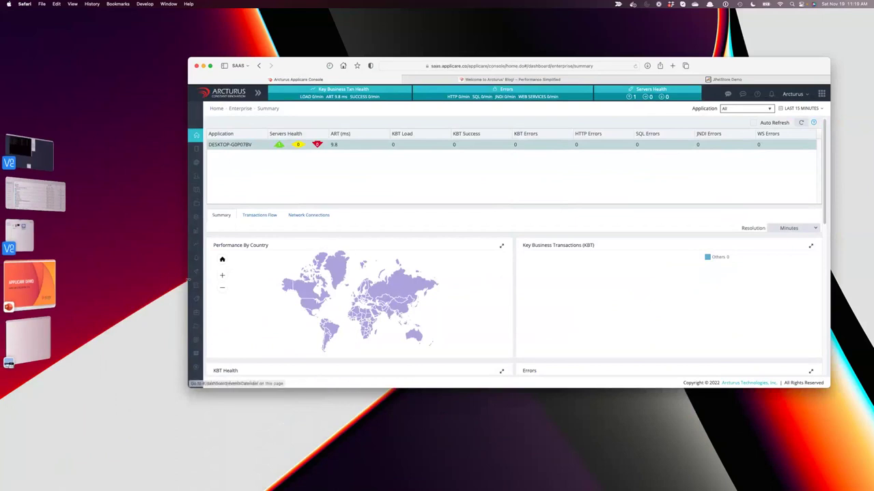
mouse_move(205, 247)
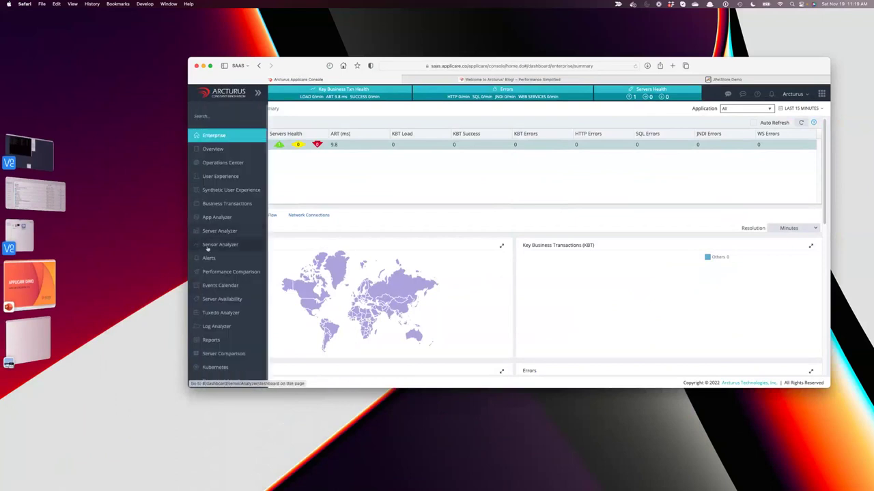
click(231, 250)
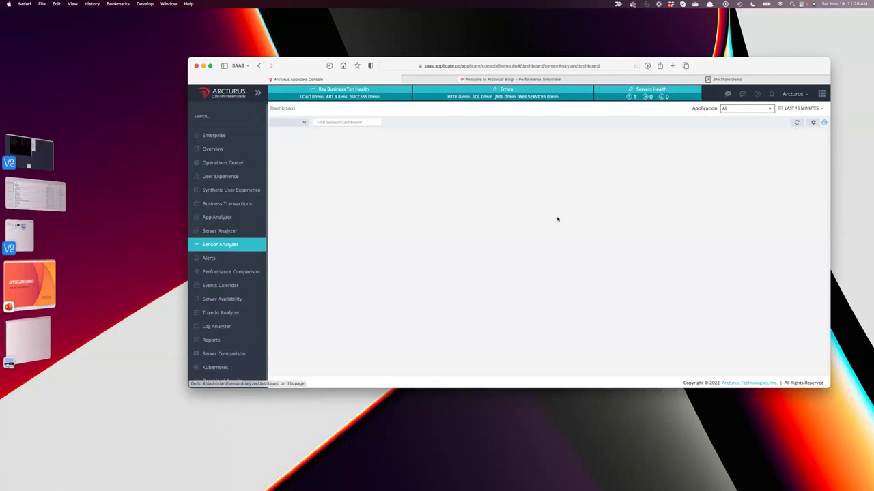
Open the Create Sensors page and inspect the port 8080 connector under Connector.
click(812, 123)
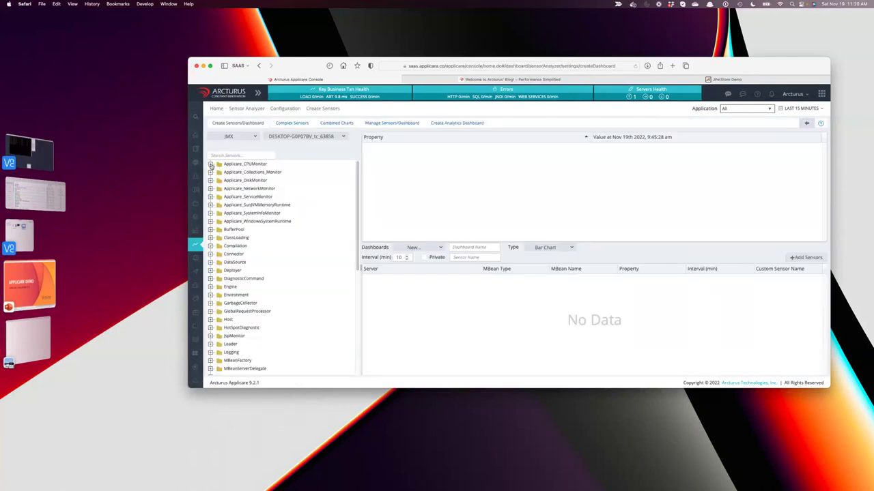
scroll(287, 288, down, 3)
scroll(287, 287, down, 3)
scroll(287, 287, up, 6)
click(211, 254)
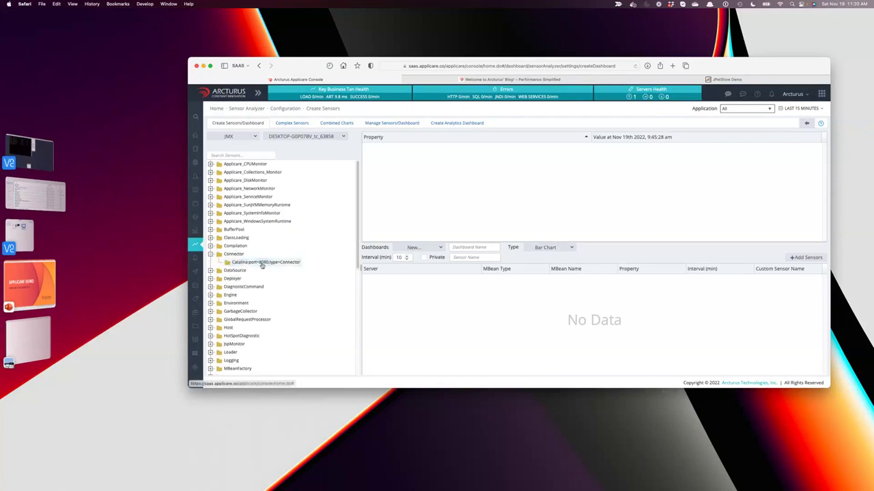
click(262, 263)
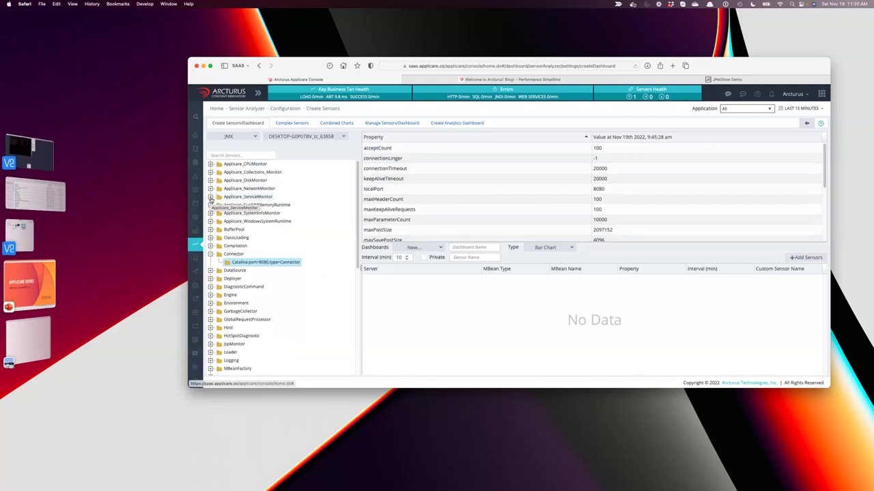
Browse the Applicare_ServiceMonitor Windows services, checking the Acronis Sync Agent Service entry.
click(211, 198)
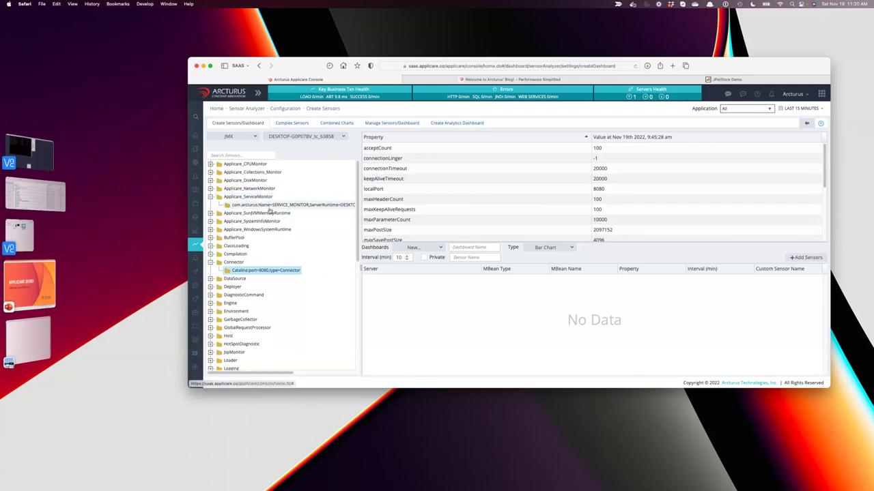
click(270, 206)
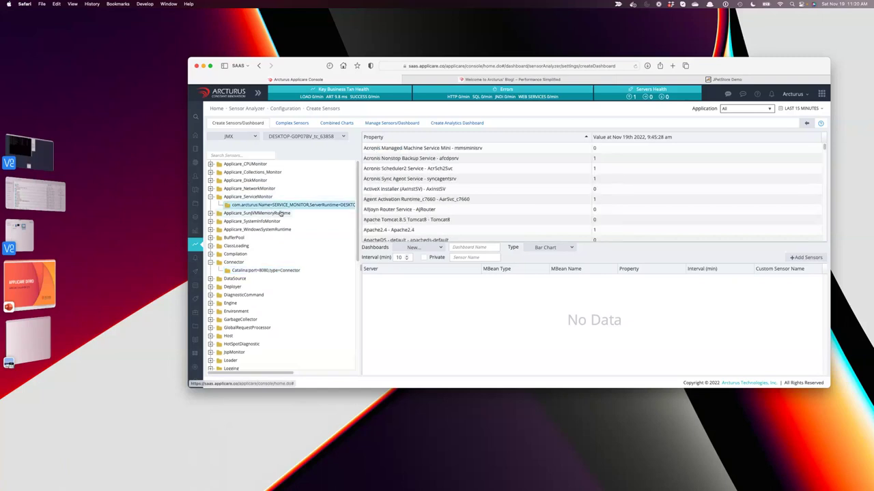
click(464, 179)
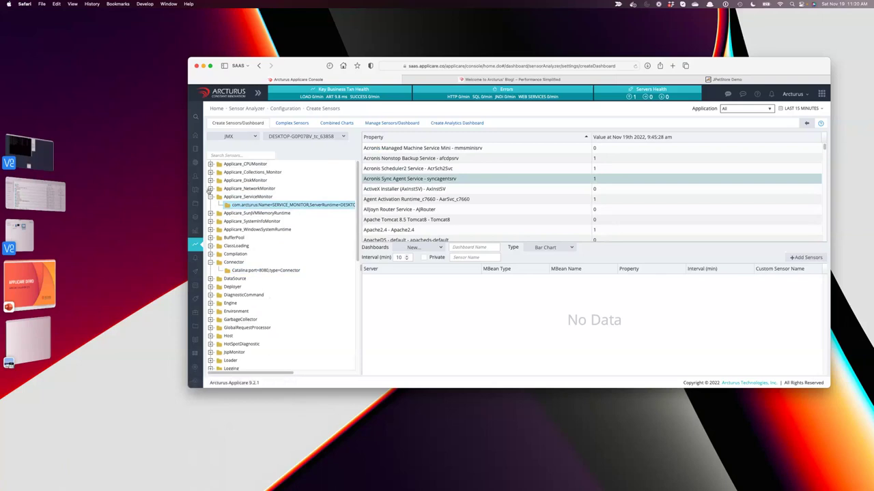
In Applicare_NetworkMonitor, step through the wlan3, wlan2 and eth8 adapters to eth5 Intel Ethernet.
click(210, 189)
click(255, 198)
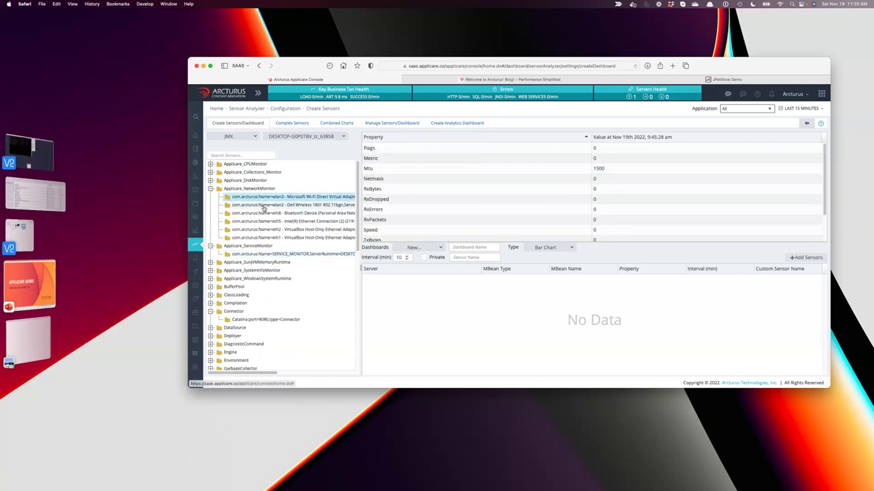
click(287, 205)
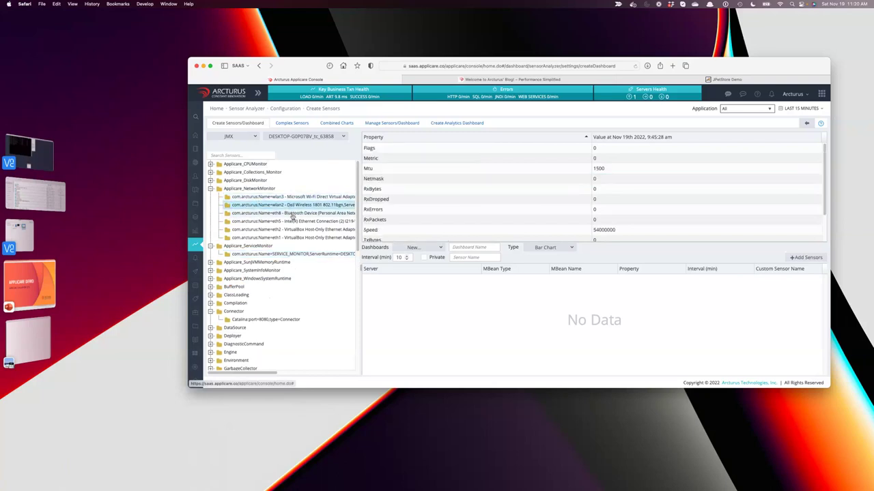
click(293, 214)
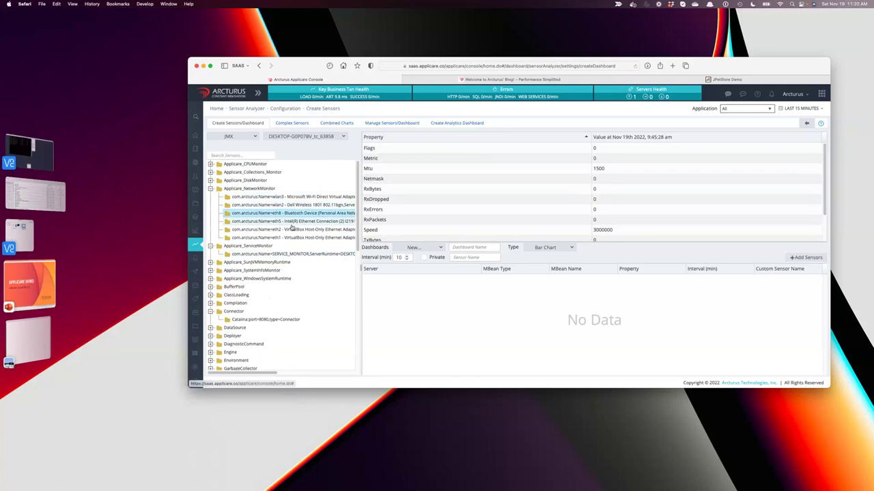
click(291, 223)
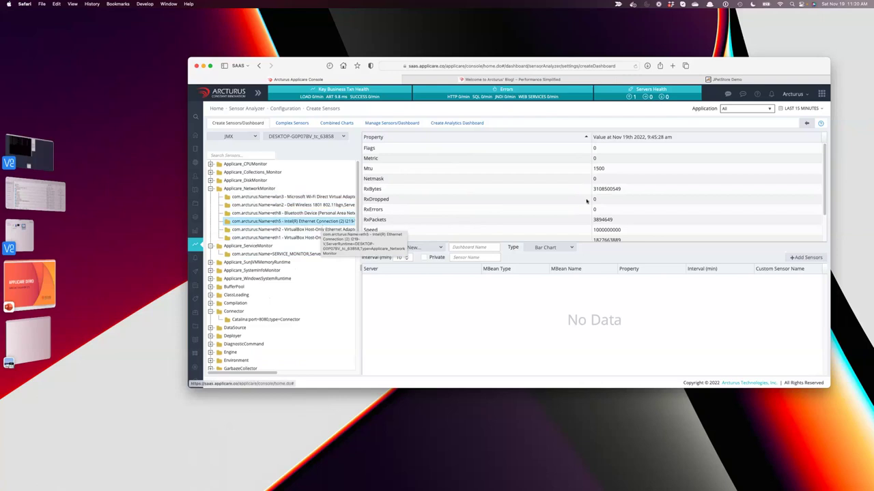
Select the eth5 properties Mtu, RxBytes, RxPackets, Speed, TxBytes and TxPackets.
click(545, 168)
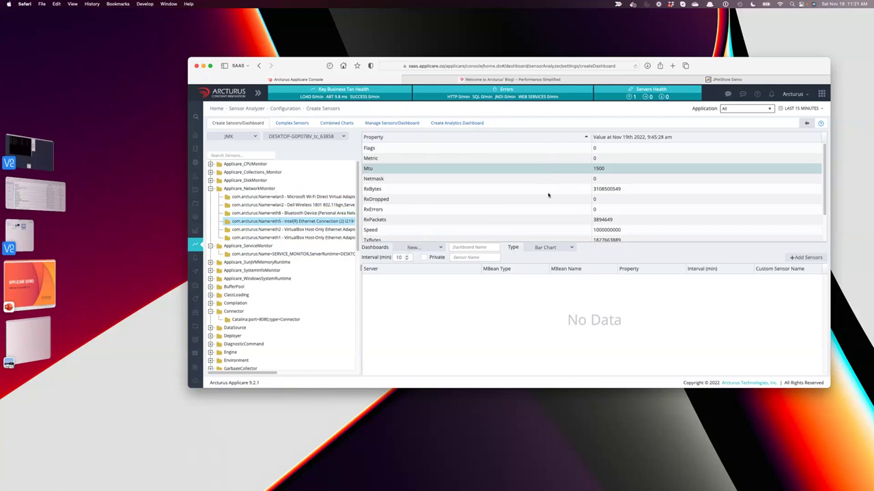
shift+click(548, 193)
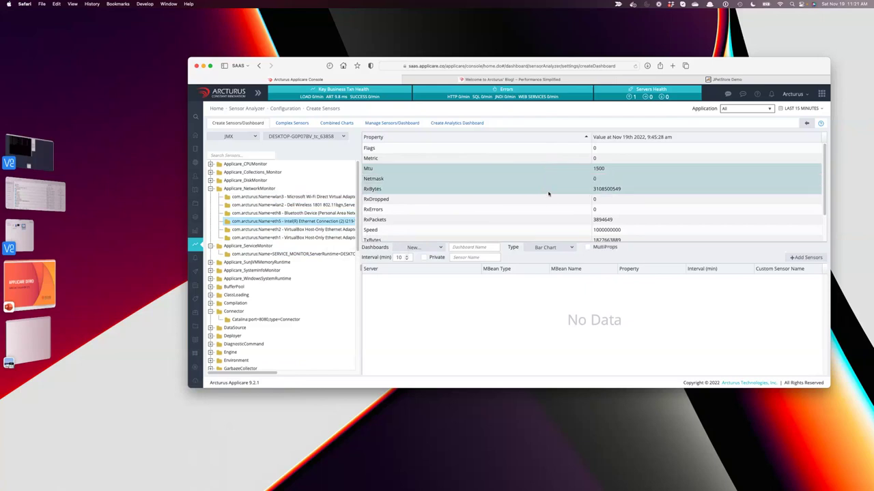
super+click(548, 193)
super+click(554, 172)
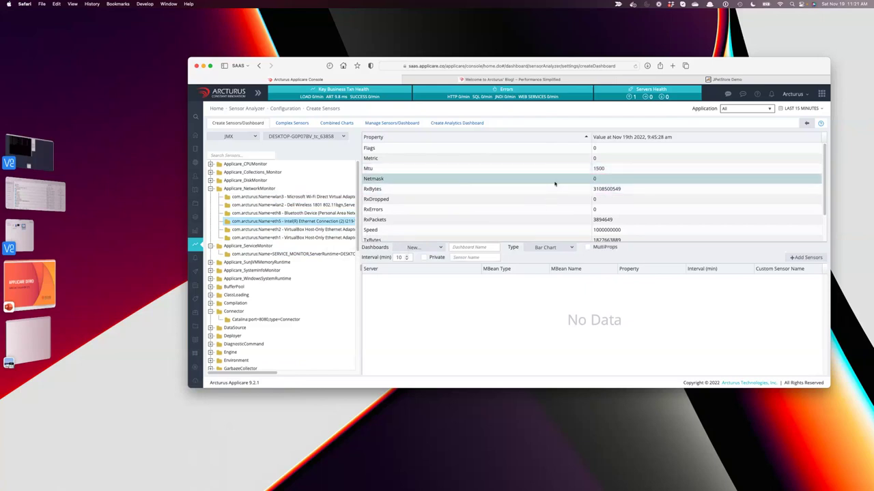
key(Up)
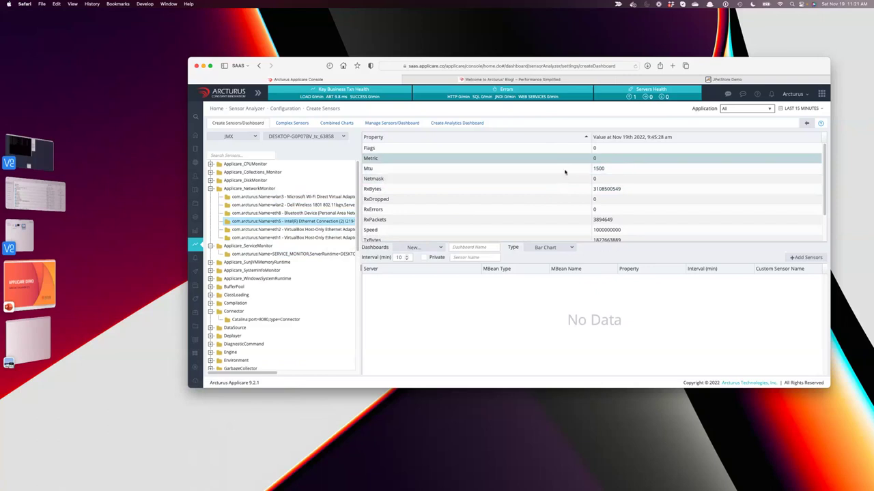
super+click(566, 171)
super+click(568, 158)
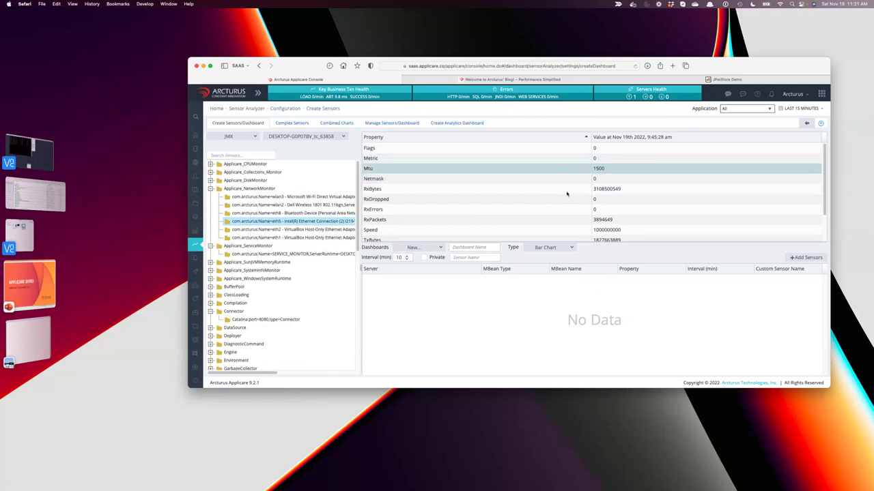
super+click(567, 191)
super+click(571, 220)
super+click(572, 230)
scroll(572, 230, down, 2)
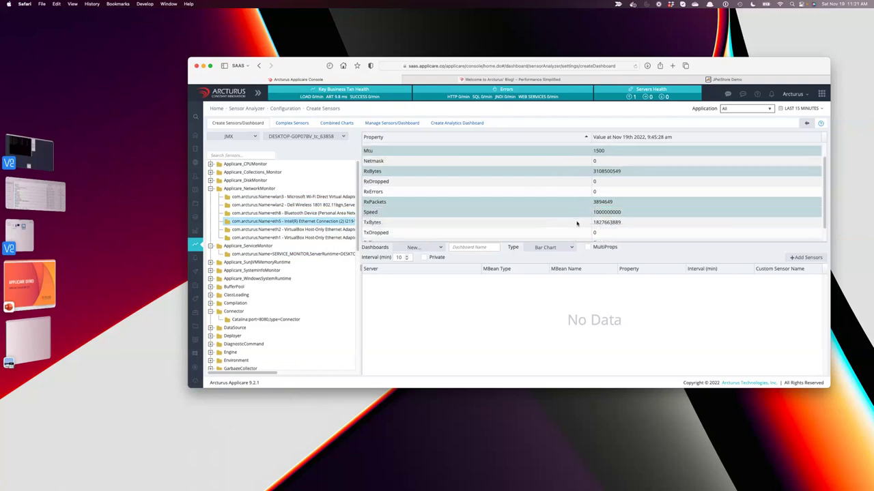
super+click(574, 226)
scroll(697, 235, down, 1)
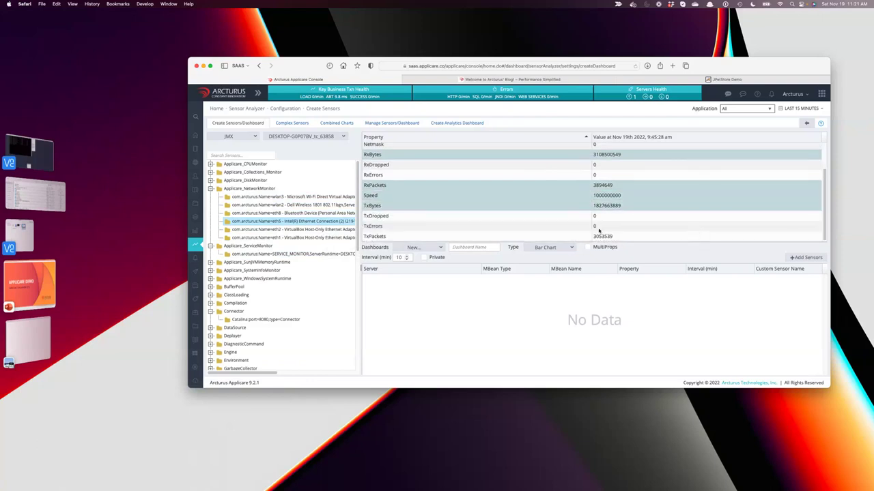
super+click(545, 236)
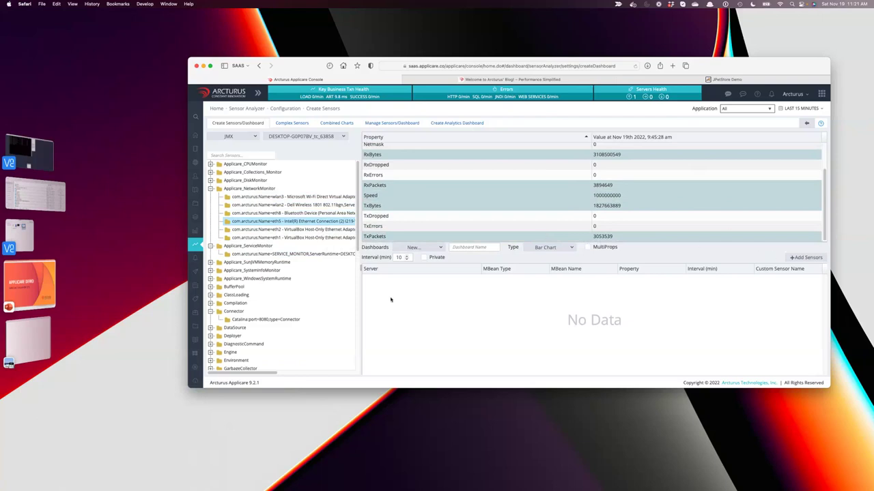
Name the dashboard 'Ethernet', set the interval to 1 and add the six sensors.
click(470, 246)
text(Network)
key(BackSpace)
key(BackSpace)
key(BackSpace)
key(BackSpace)
key(BackSpace)
key(BackSpace)
key(BackSpace)
text(Ether)
double_click(398, 258)
text(1)
click(803, 258)
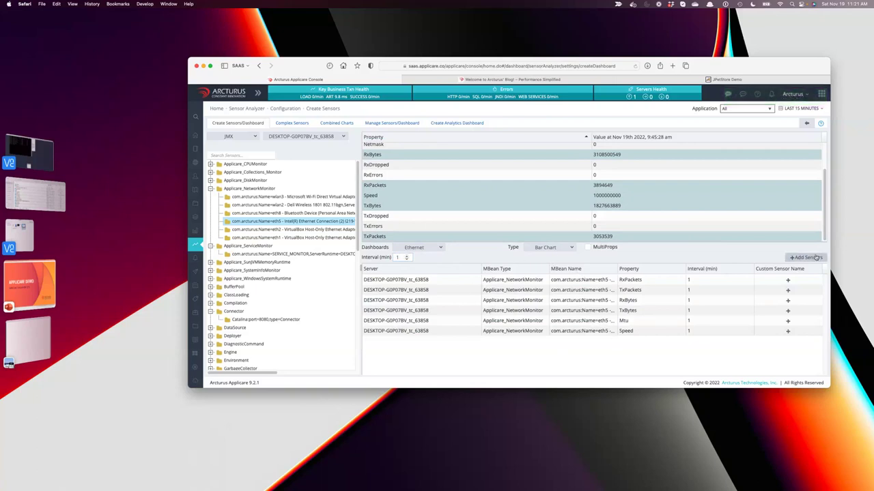
click(812, 124)
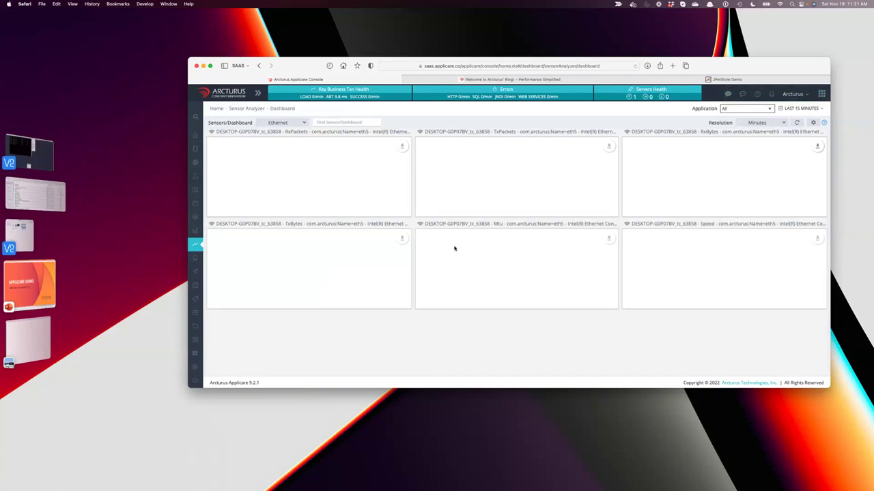
Refresh the Ethernet dashboard, keep Bar Chart as the chart type, and return to Sensor Analyzer.
click(796, 122)
click(797, 123)
click(812, 123)
click(571, 248)
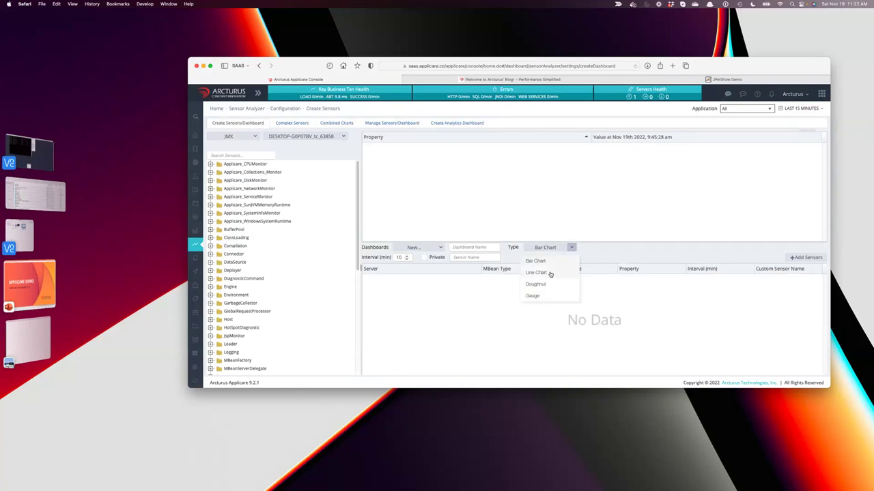
click(679, 252)
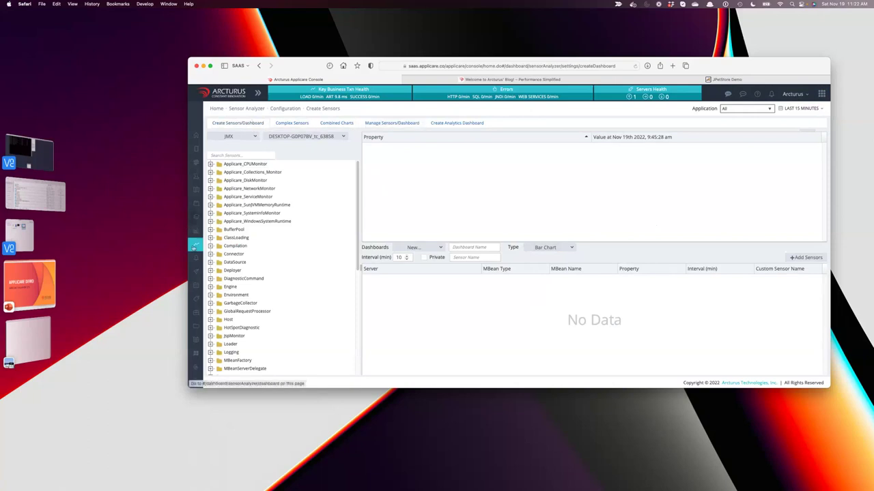
click(199, 247)
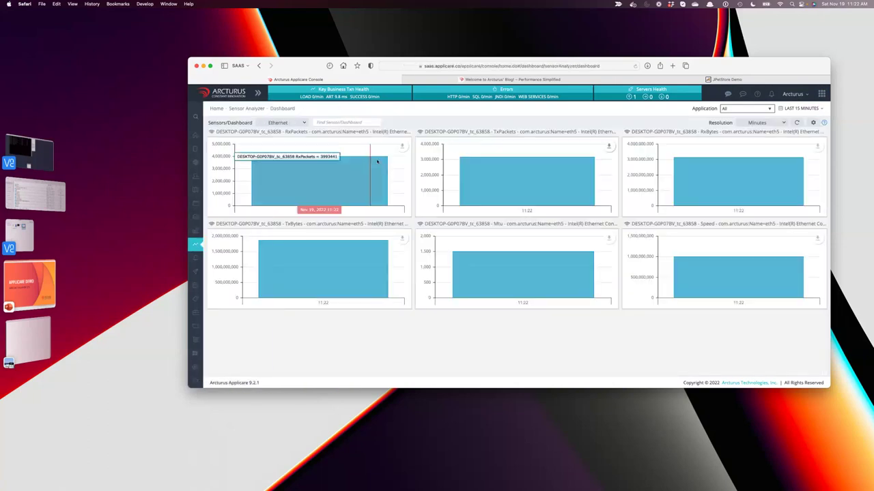
click(797, 122)
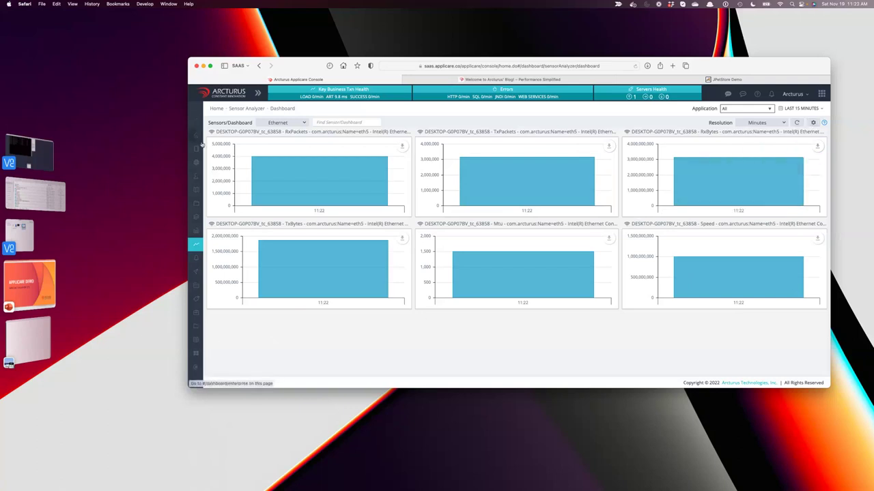
mouse_move(199, 162)
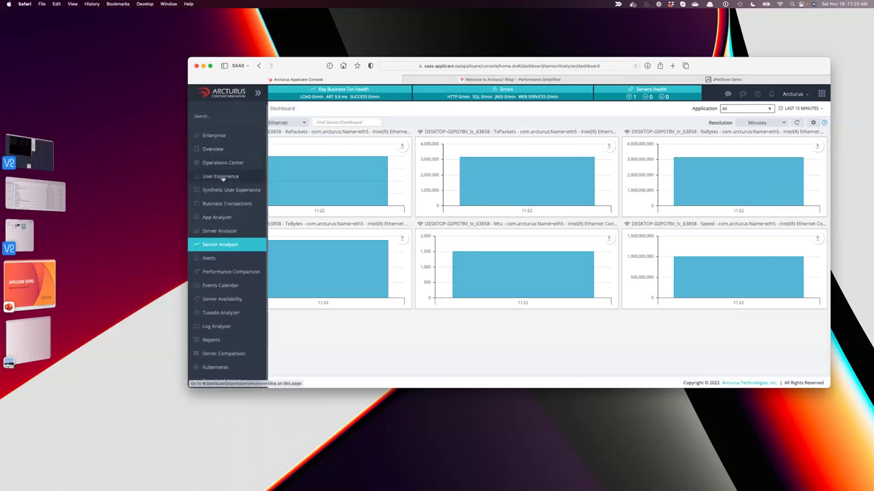
Open the Server Analyzer charts and download the Processes chart as a PNG.
click(222, 176)
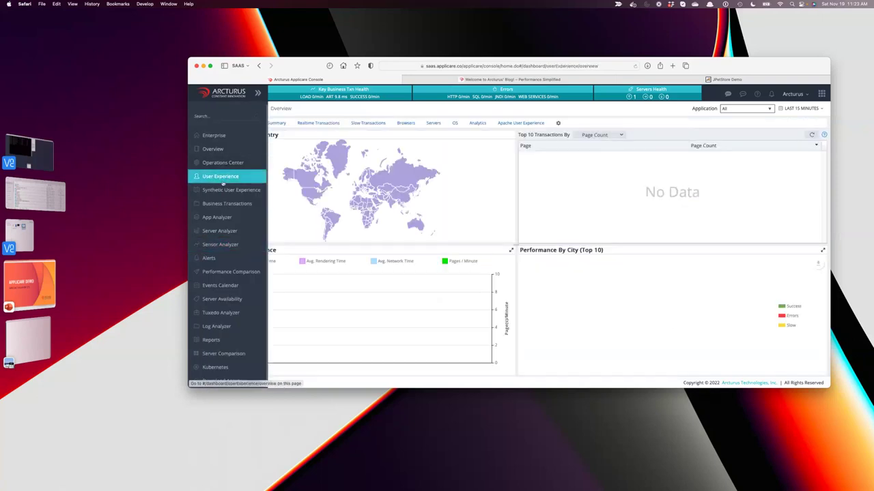
click(217, 233)
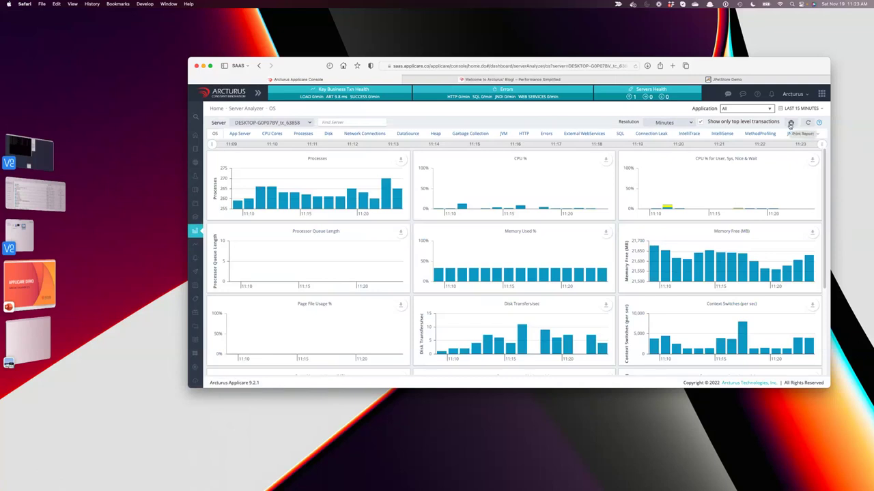
mouse_move(390, 165)
mouse_move(362, 176)
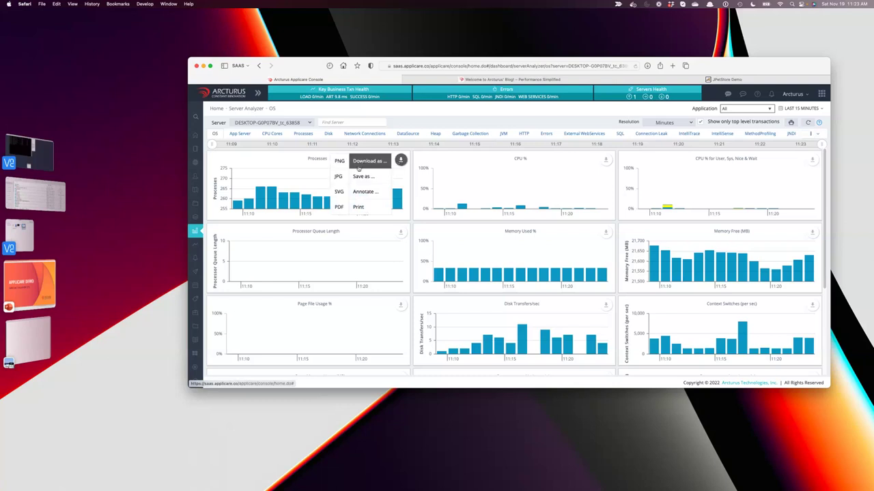
click(345, 166)
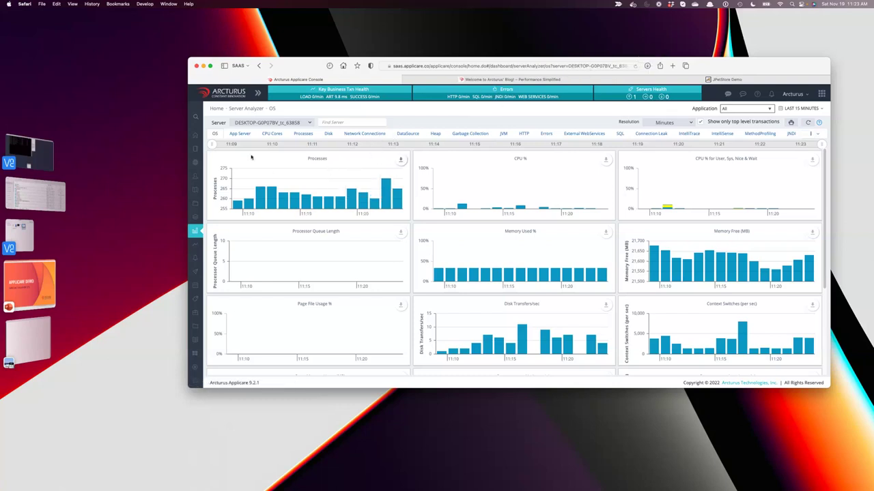
Annotate the Processes chart with two freehand strokes.
click(401, 159)
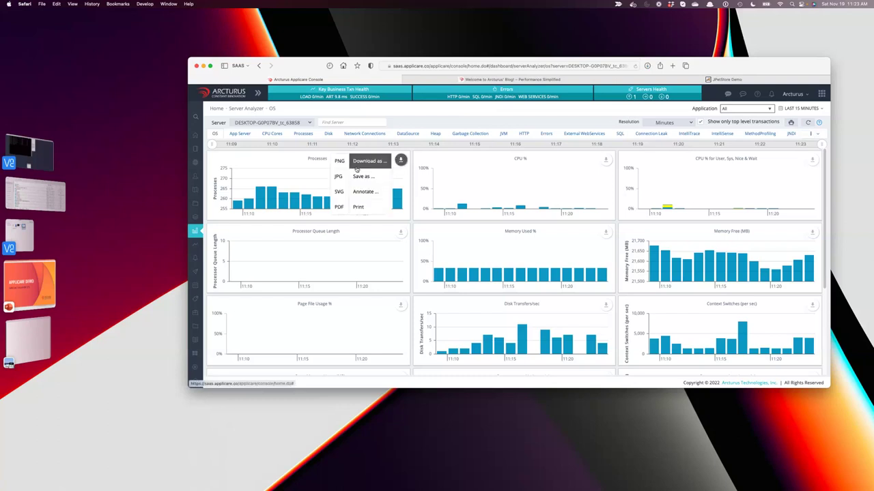
mouse_move(362, 176)
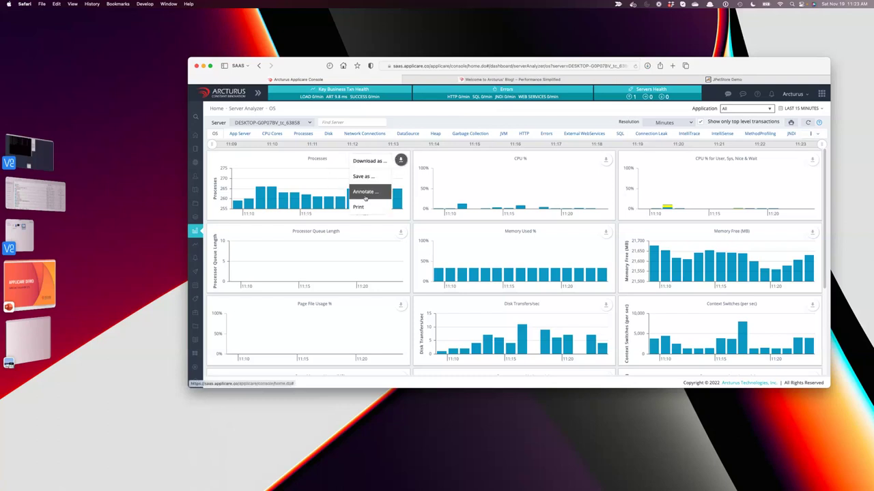
click(364, 192)
mouse_move(246, 172)
mouse_down()
mouse_move(297, 152)
mouse_move(298, 168)
mouse_move(337, 174)
mouse_up()
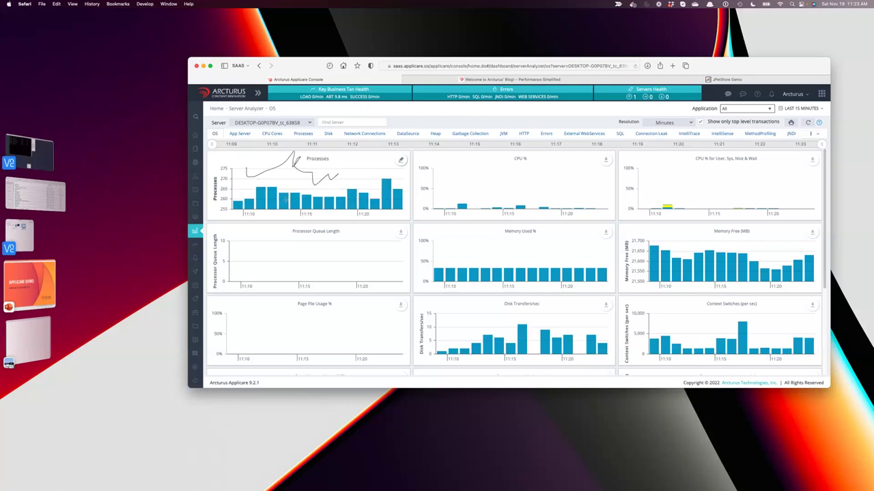
drag(280, 169, 271, 192)
Download the annotated Processes chart as a PNG.
click(400, 160)
mouse_move(364, 177)
mouse_move(327, 206)
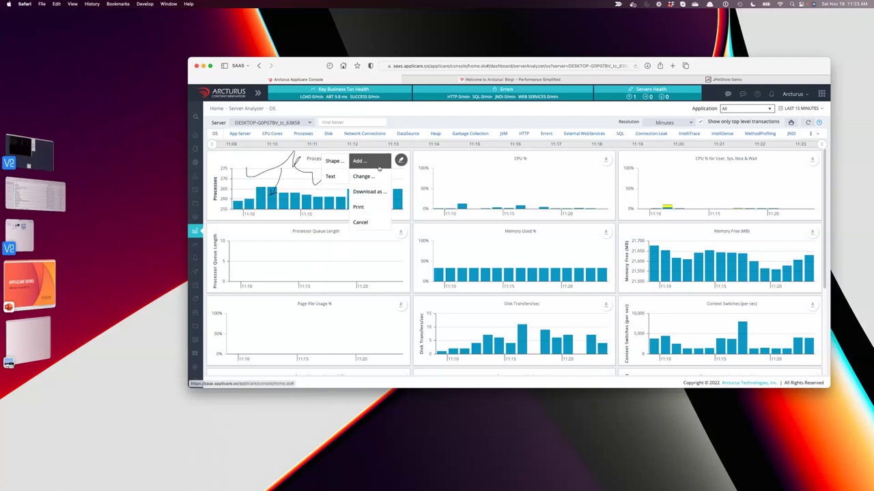
mouse_move(368, 196)
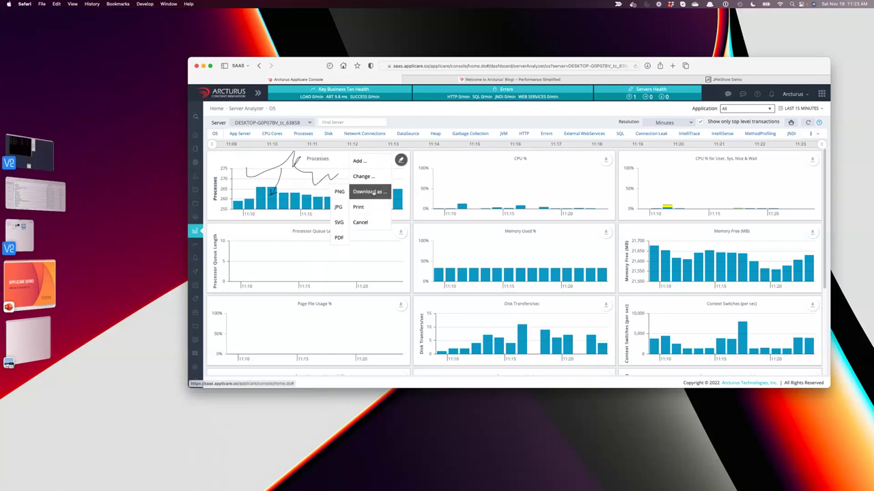
click(339, 192)
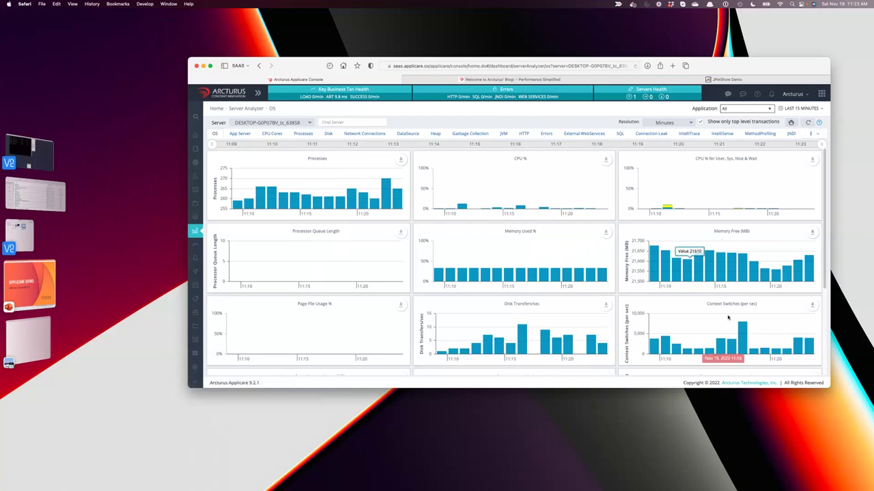
Show the last 3 hours of Realtime Transactions and open an Email To form for viewProduct.
click(206, 177)
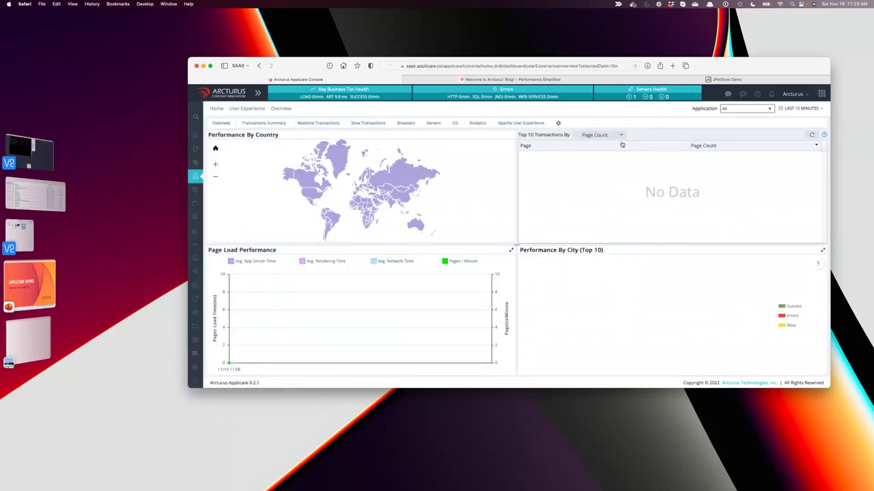
click(788, 109)
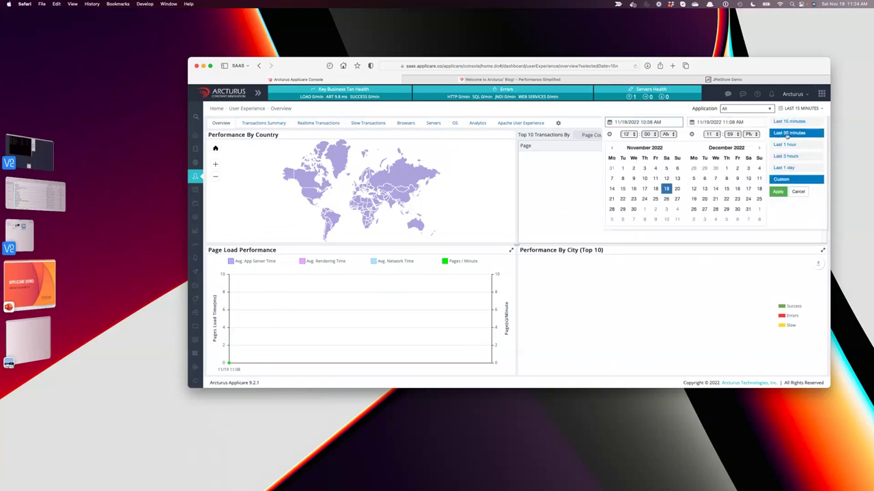
click(774, 157)
click(318, 123)
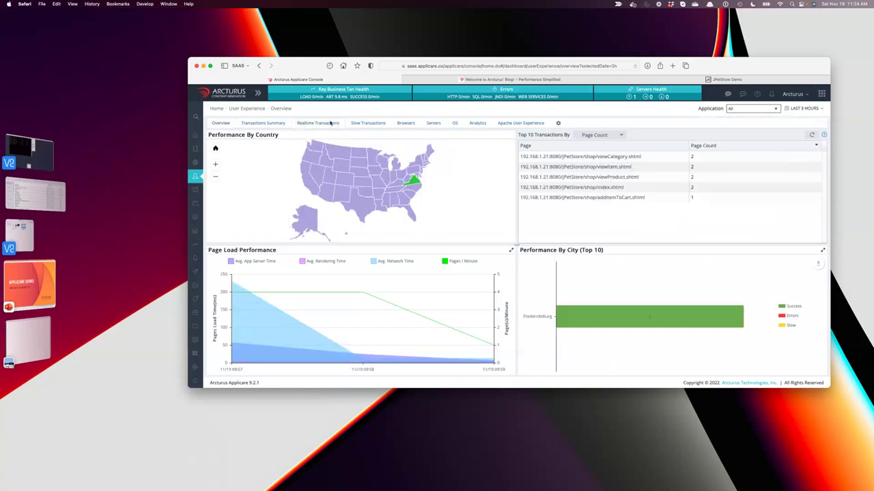
click(335, 193)
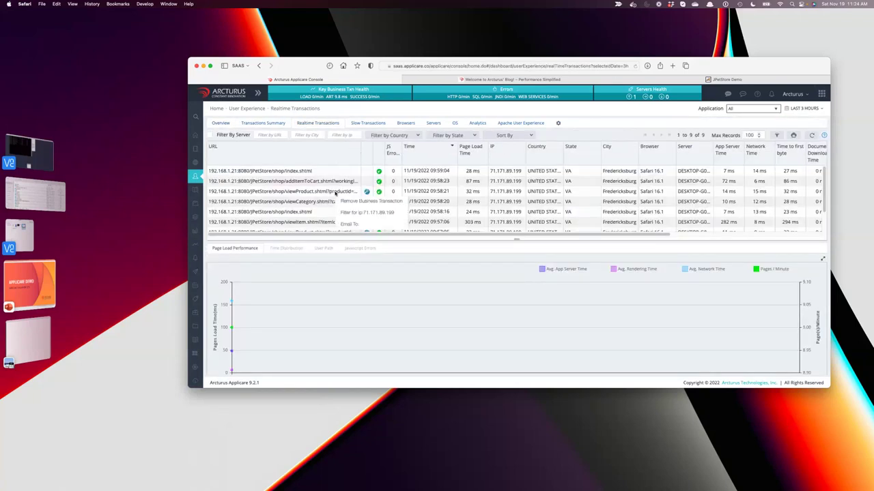
click(333, 195)
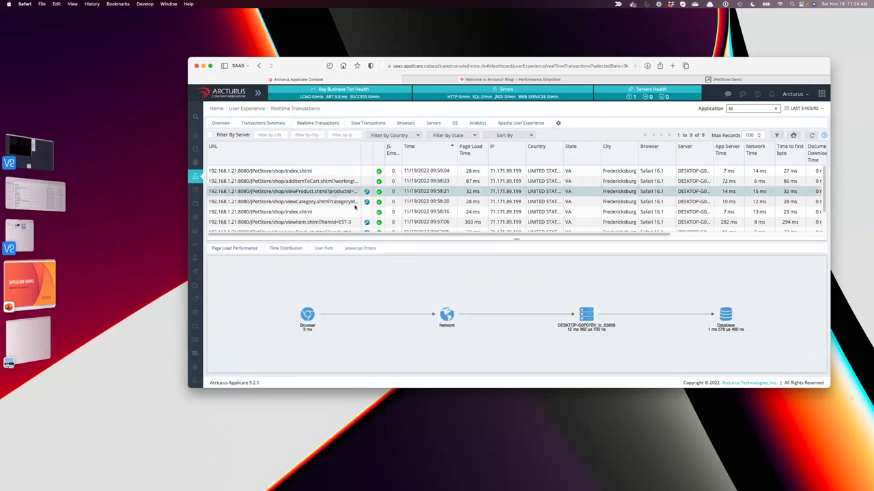
click(367, 192)
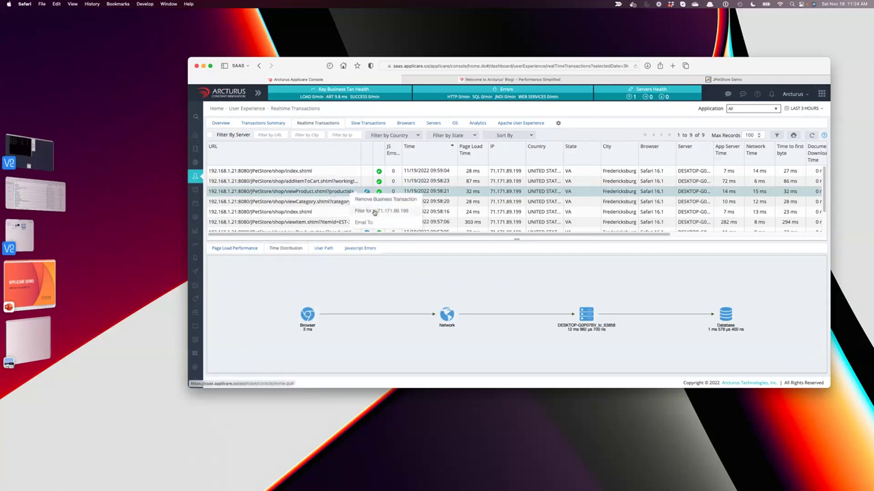
click(366, 222)
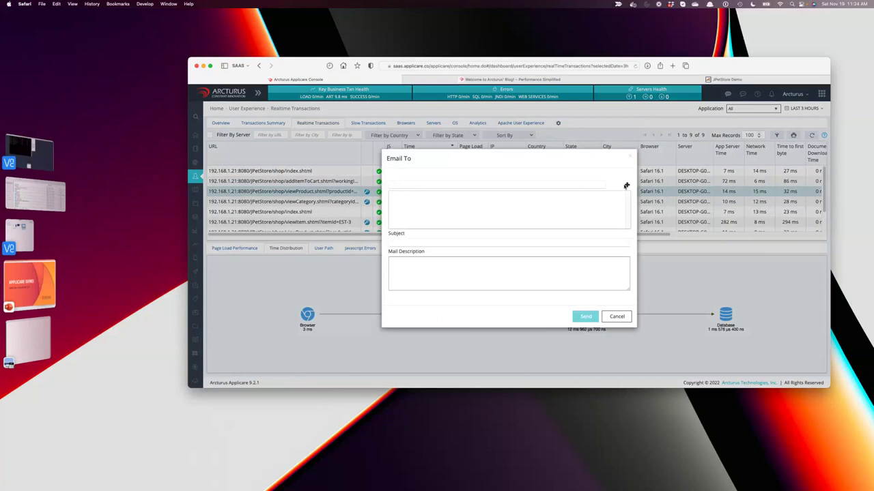
Add the recipient's e-mail address to the viewProduct transaction email.
click(449, 186)
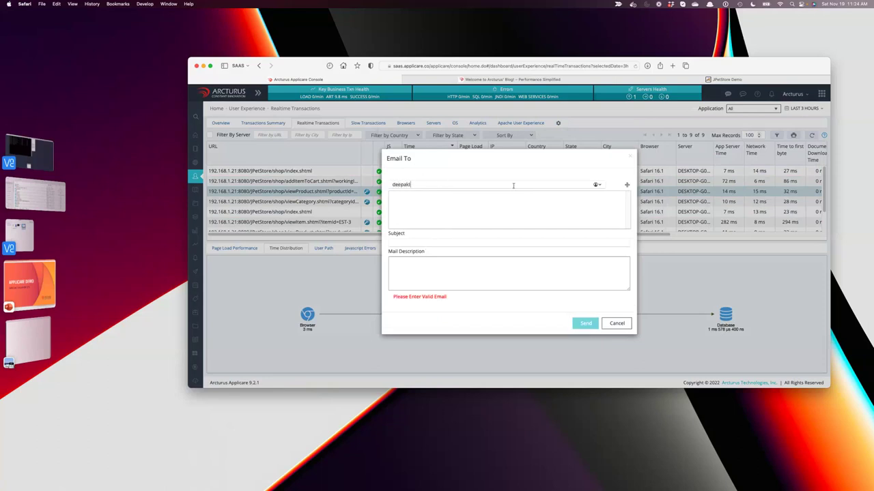
click(626, 184)
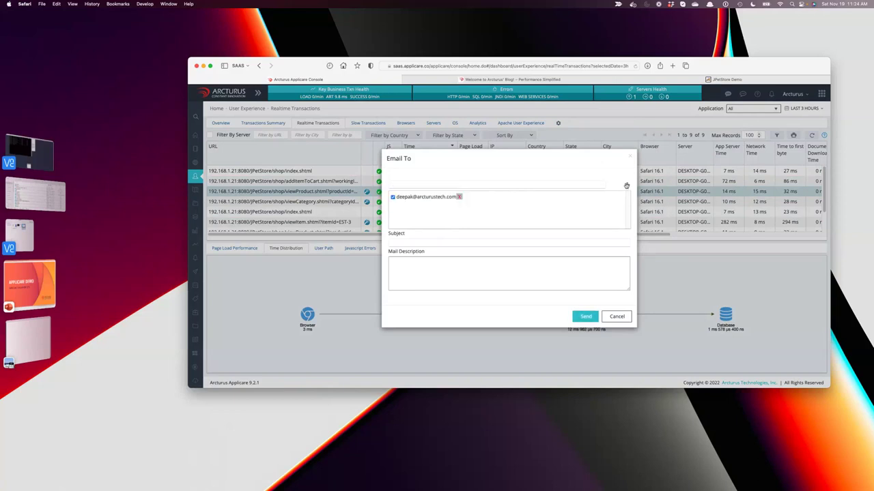
Give the email subject 'Test' and description 'Here is something for you to look at.', then send it.
click(442, 241)
text(Test)
key(Tab)
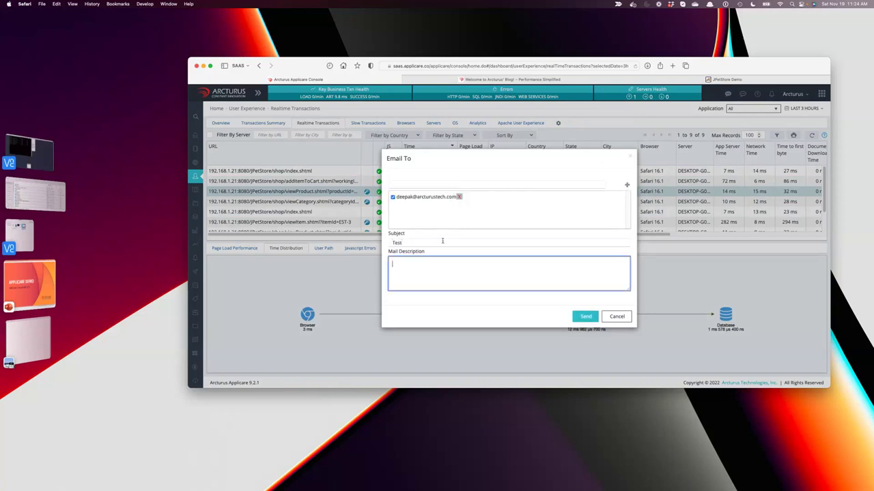
text(Here is something for you to look at.)
click(587, 317)
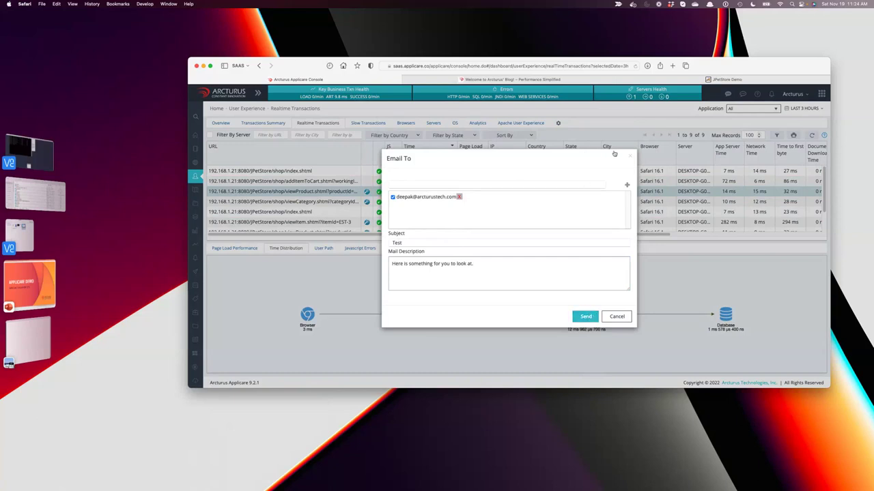
click(581, 318)
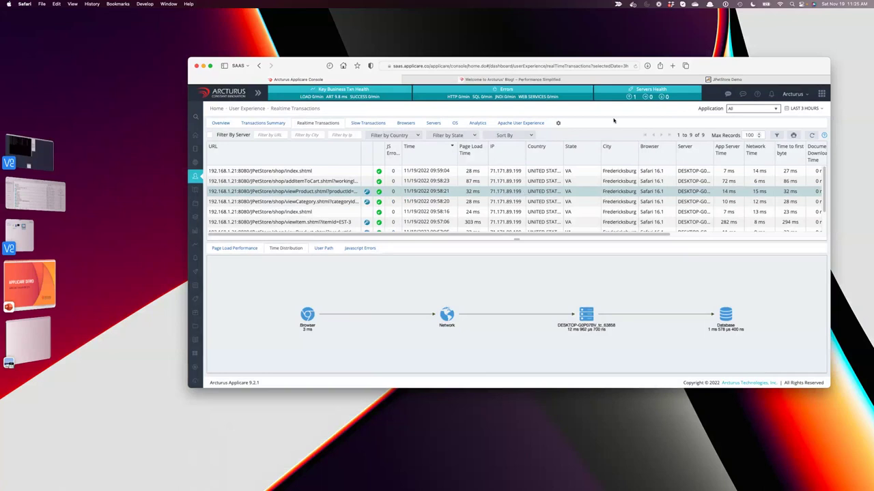
click(821, 94)
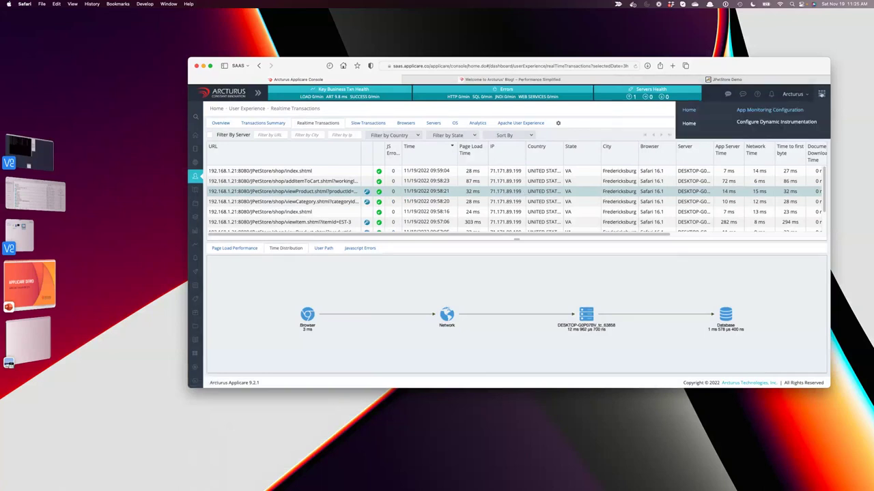